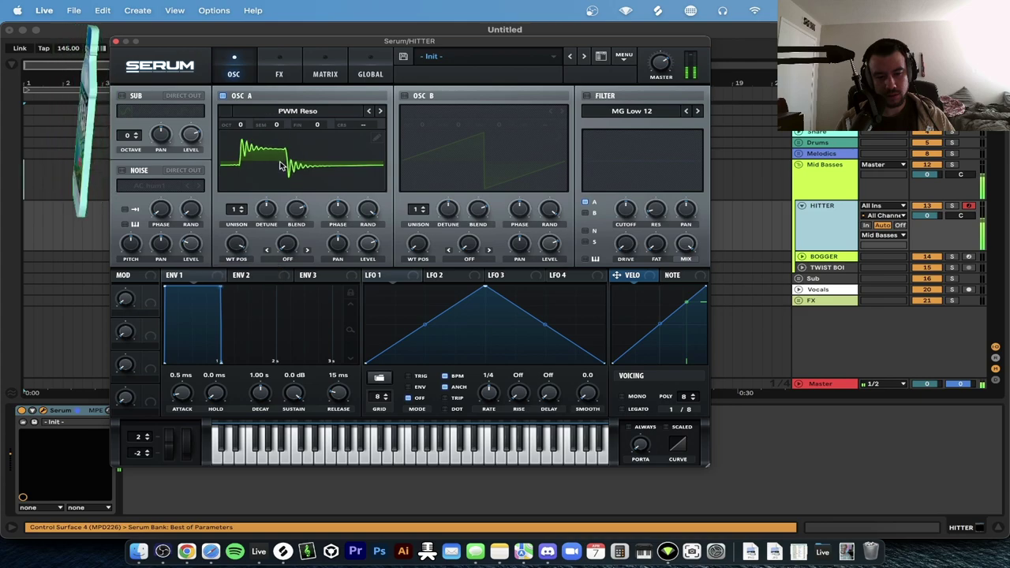
Enable oscillator B with the Analog wavetable Basic Shapes and move its wavetable position to the saw shape.
{"action": "left_click", "coordinate": [405, 96]}
{"action": "left_click", "coordinate": [430, 112]}
{"action": "mouse_move", "coordinate": [545, 139]}
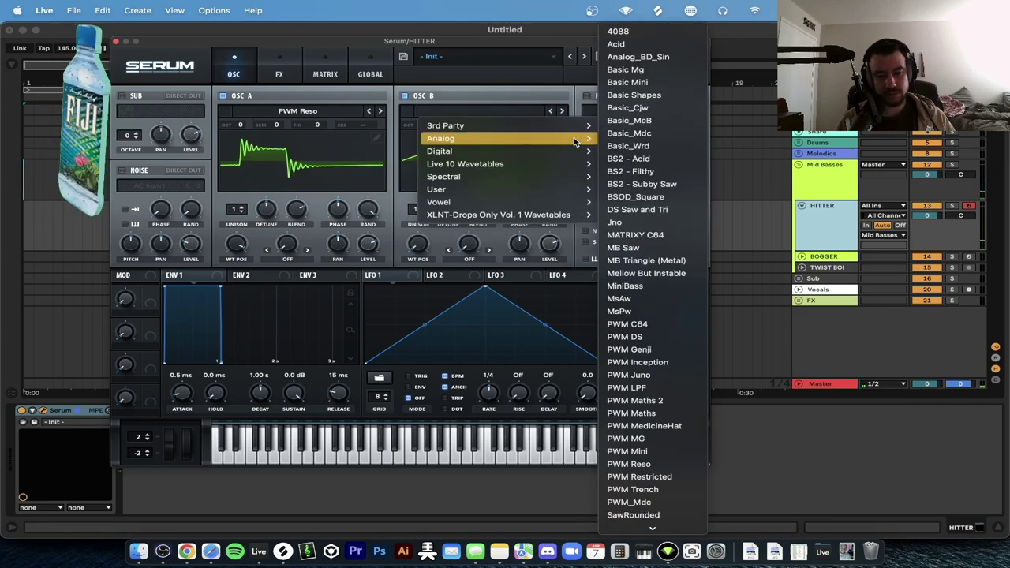
{"action": "left_click", "coordinate": [658, 95]}
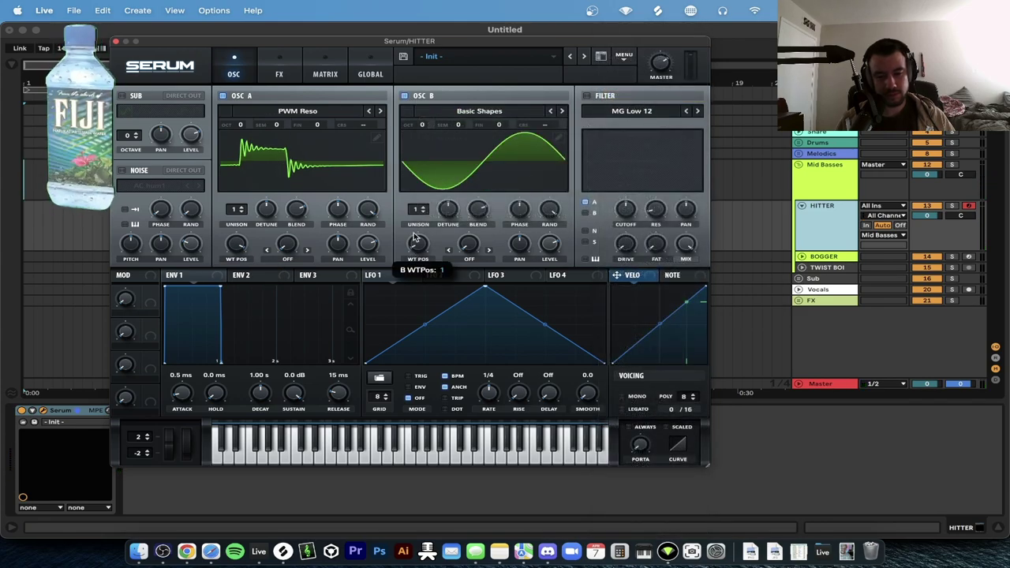
{"action": "left_click_drag", "start_coordinate": [416, 241], "coordinate": [411, 212]}
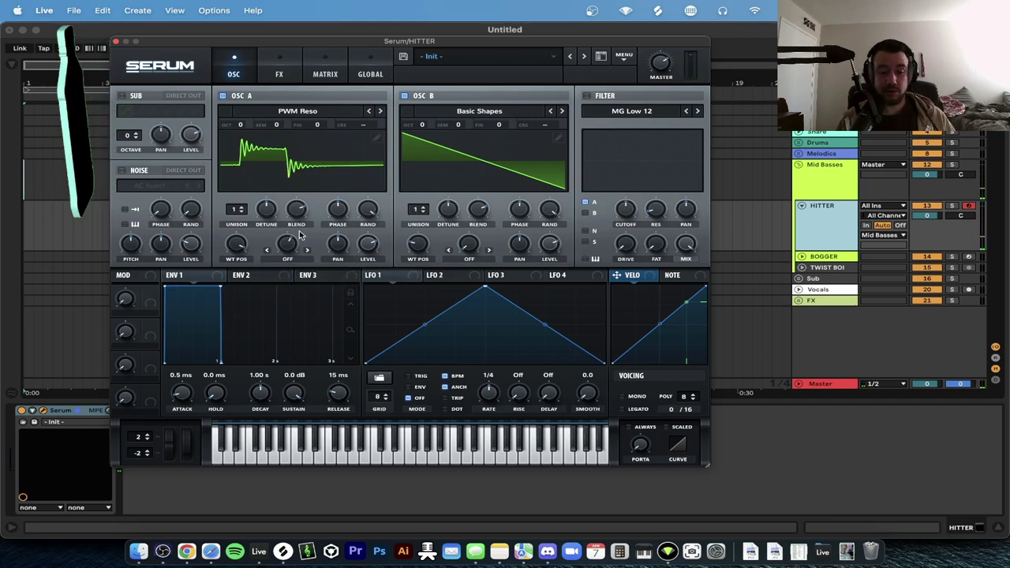
Set oscillator A's warp mode to FM (From B), adjust the warp amount, and slightly lower its wavetable position.
{"action": "left_click", "coordinate": [296, 260]}
{"action": "left_click", "coordinate": [315, 502]}
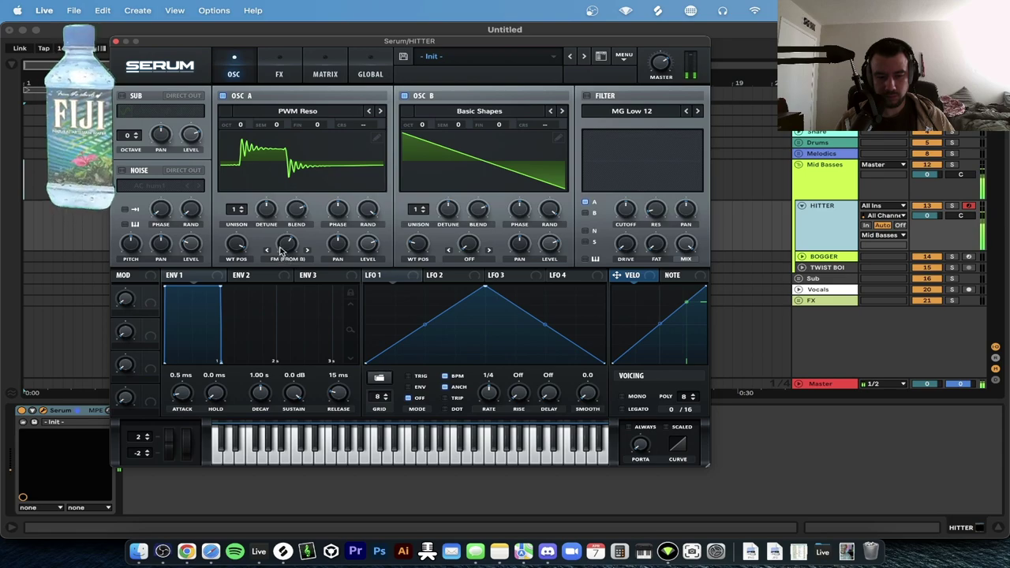
{"action": "left_click_drag", "start_coordinate": [280, 251], "coordinate": [284, 242]}
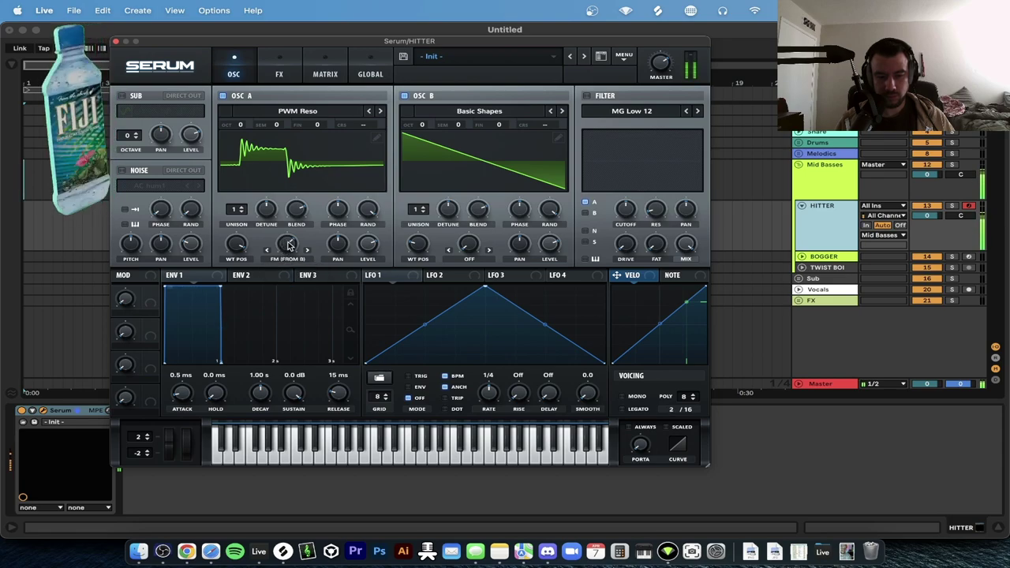
{"action": "mouse_move", "coordinate": [238, 244]}
{"action": "left_mouse_down"}
{"action": "mouse_move", "coordinate": [230, 329]}
{"action": "mouse_move", "coordinate": [218, 276]}
{"action": "mouse_move", "coordinate": [224, 236]}
{"action": "mouse_move", "coordinate": [236, 248]}
{"action": "mouse_move", "coordinate": [237, 278]}
{"action": "mouse_move", "coordinate": [235, 264]}
{"action": "left_mouse_up"}
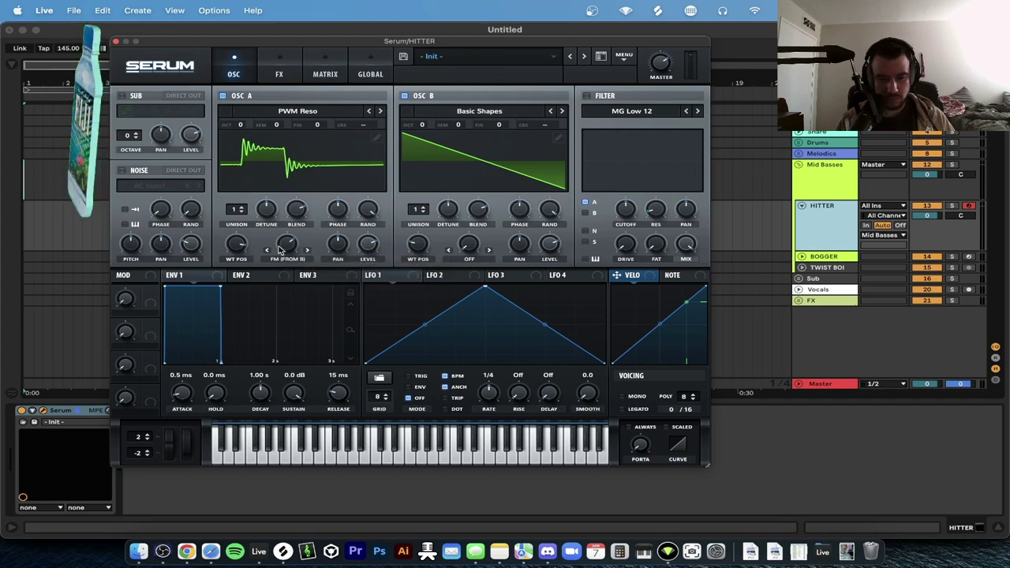
Modulate oscillator A's FM warp with LFO 1 at a 2 bar rate in Trig mode, bowing both LFO slopes outward.
{"action": "mouse_move", "coordinate": [294, 251]}
{"action": "left_click_drag", "start_coordinate": [292, 279], "coordinate": [289, 222]}
{"action": "left_click_drag", "start_coordinate": [401, 281], "coordinate": [278, 267]}
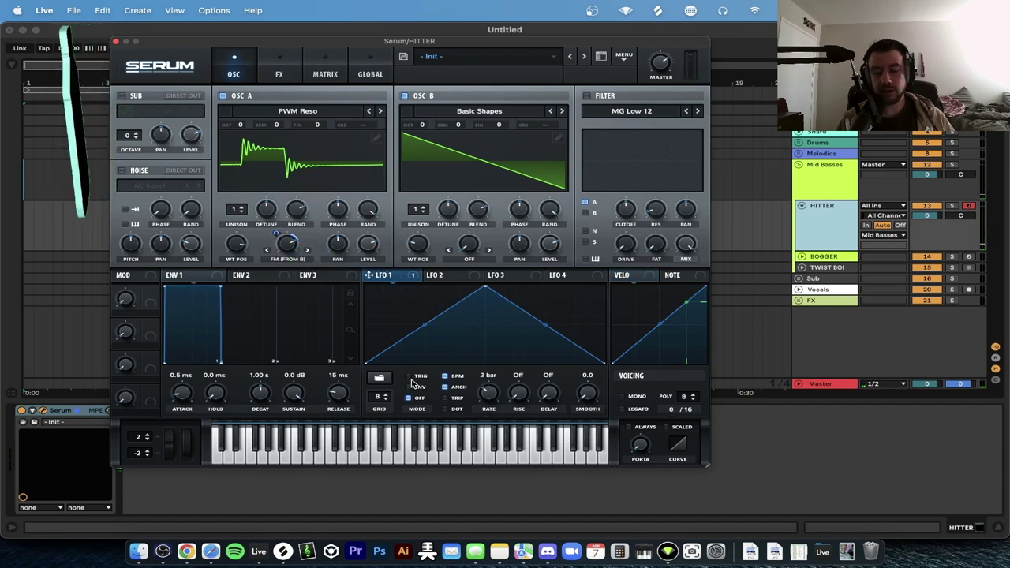
{"action": "left_click_drag", "start_coordinate": [425, 324], "coordinate": [416, 297]}
{"action": "left_click_drag", "start_coordinate": [545, 326], "coordinate": [548, 291]}
{"action": "mouse_move", "coordinate": [285, 247]}
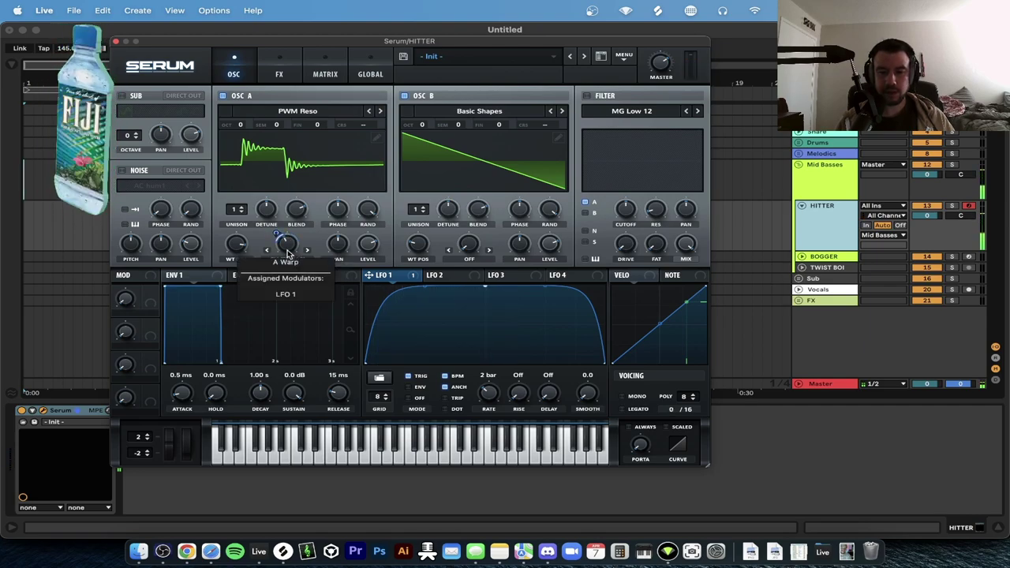
Enable the filter with the Multi type HN 12 and modulate its Freq setting with LFO 1.
{"action": "left_click", "coordinate": [631, 111]}
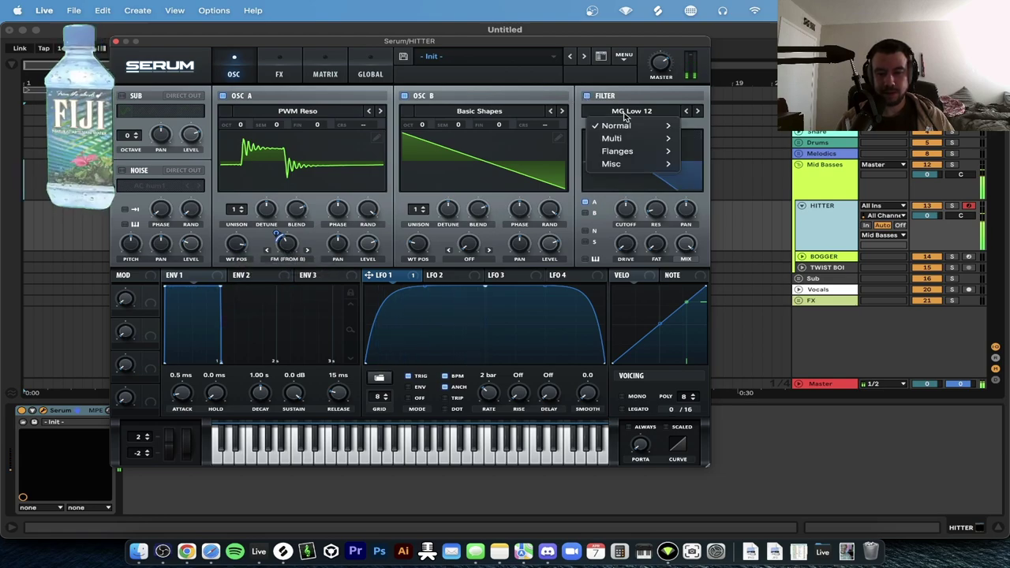
{"action": "mouse_move", "coordinate": [634, 145]}
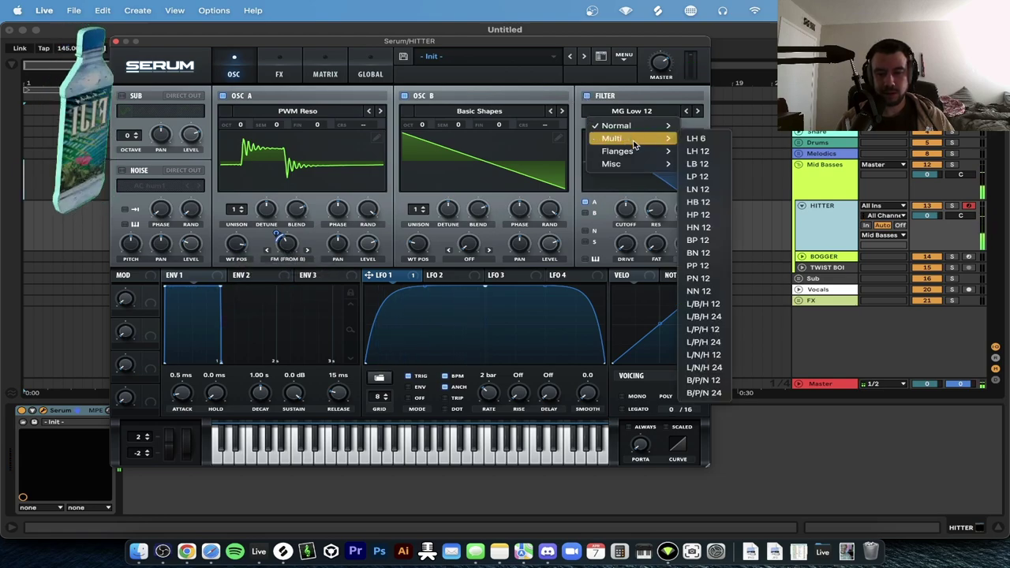
{"action": "left_click", "coordinate": [708, 230]}
{"action": "left_click_drag", "start_coordinate": [635, 183], "coordinate": [644, 140]}
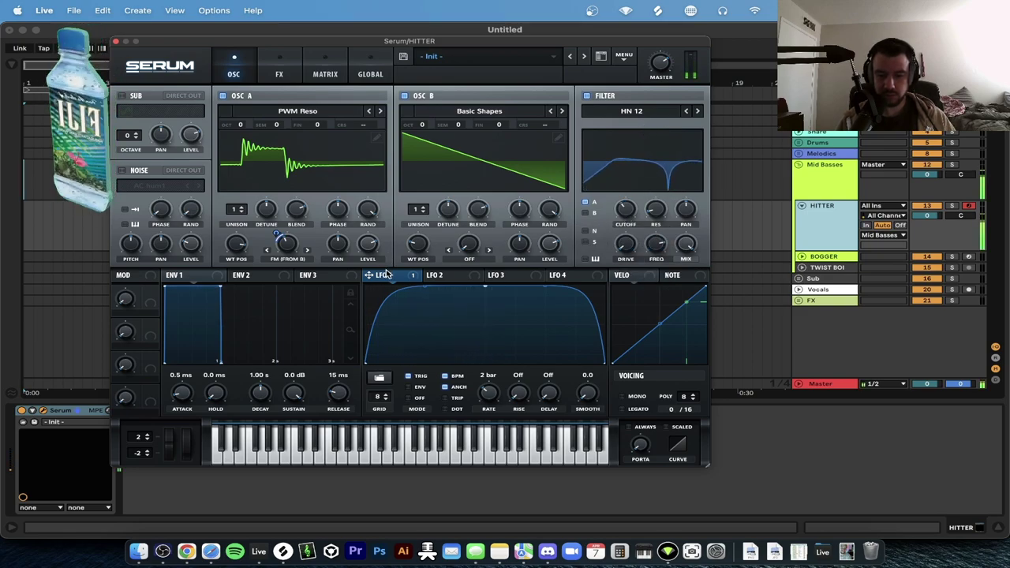
{"action": "left_click_drag", "start_coordinate": [644, 235], "coordinate": [644, 258]}
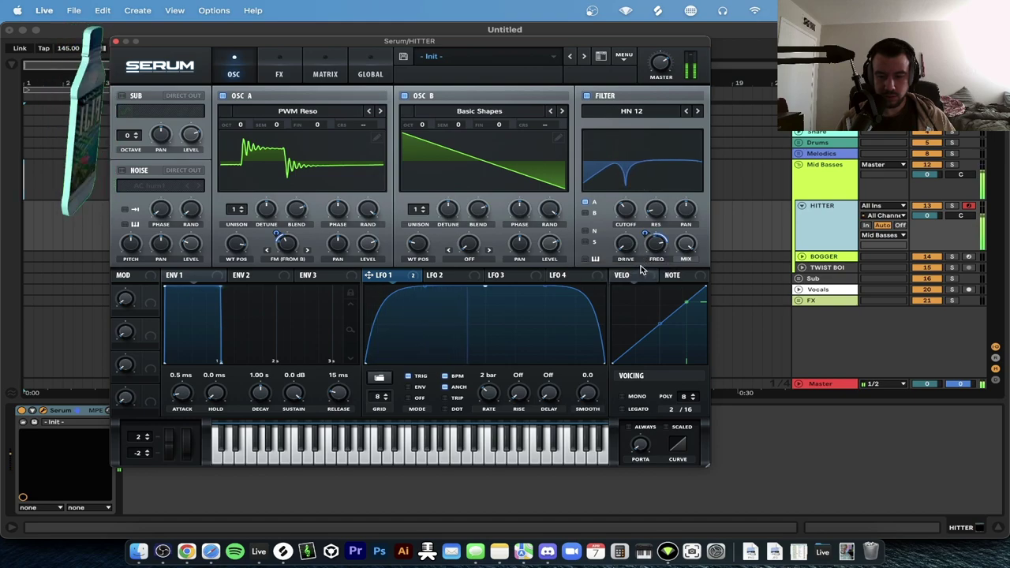
Assign LFO 1 to the filter's cutoff, drive and resonance, and adjust the modulation amounts.
{"action": "left_click_drag", "start_coordinate": [410, 278], "coordinate": [616, 239]}
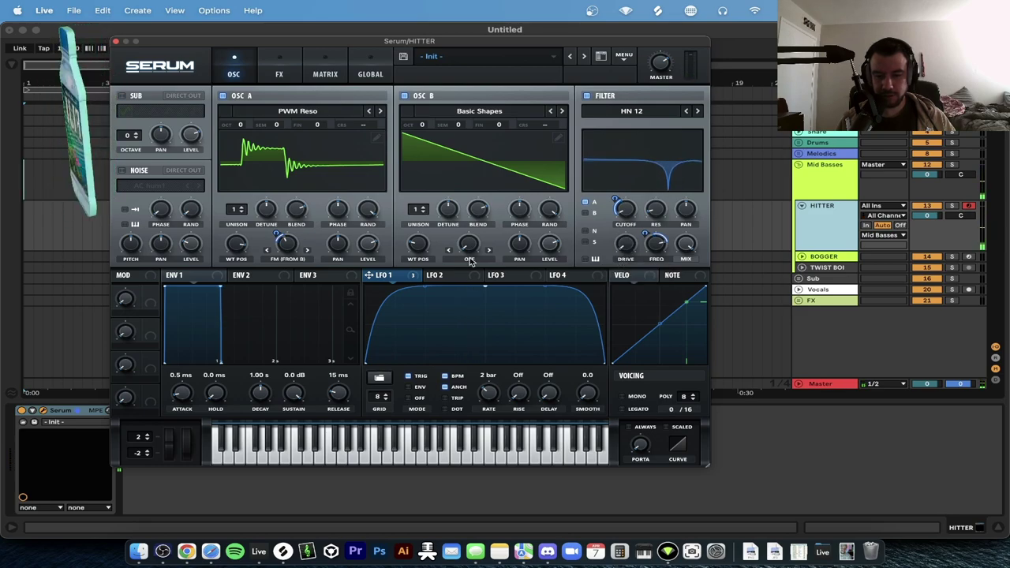
{"action": "left_click_drag", "start_coordinate": [412, 276], "coordinate": [620, 241]}
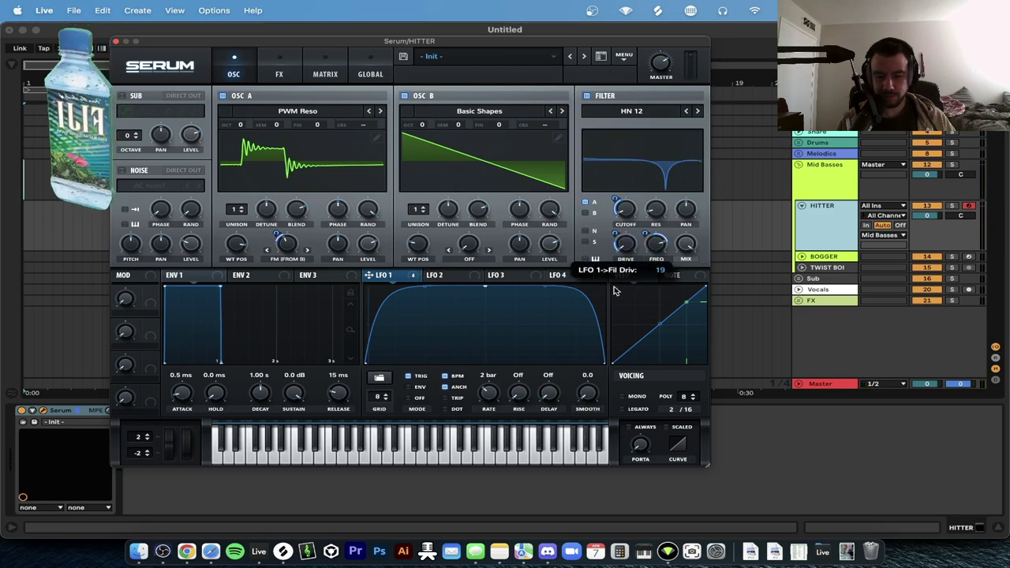
{"action": "left_click_drag", "start_coordinate": [614, 276], "coordinate": [614, 277]}
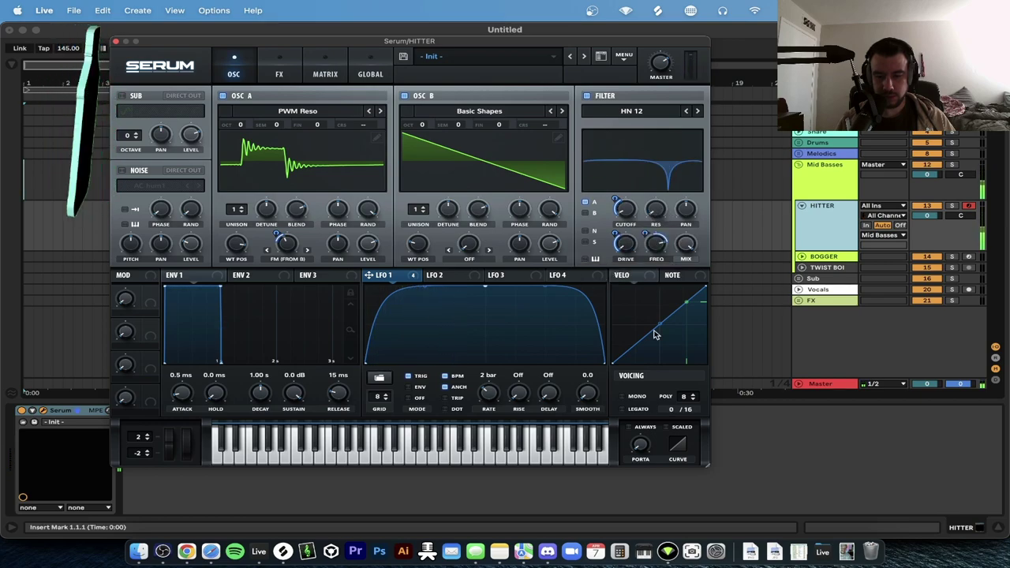
{"action": "left_click_drag", "start_coordinate": [654, 209], "coordinate": [651, 257]}
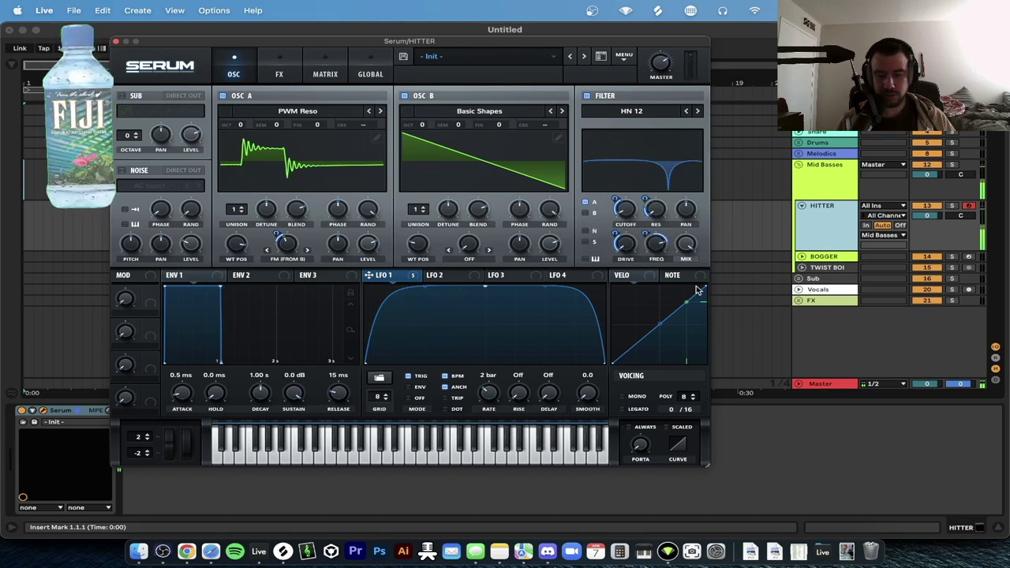
{"action": "left_click_drag", "start_coordinate": [645, 199], "coordinate": [647, 206]}
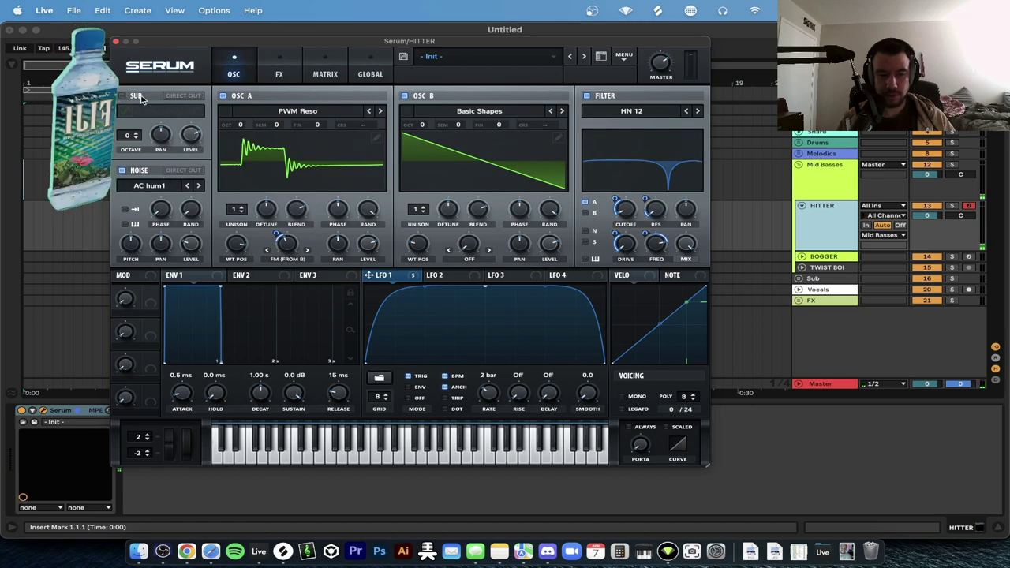
Enable the sub oscillator with Direct Out and modulate the noise level with LFO 1 by about 34.
{"action": "left_click", "coordinate": [122, 95]}
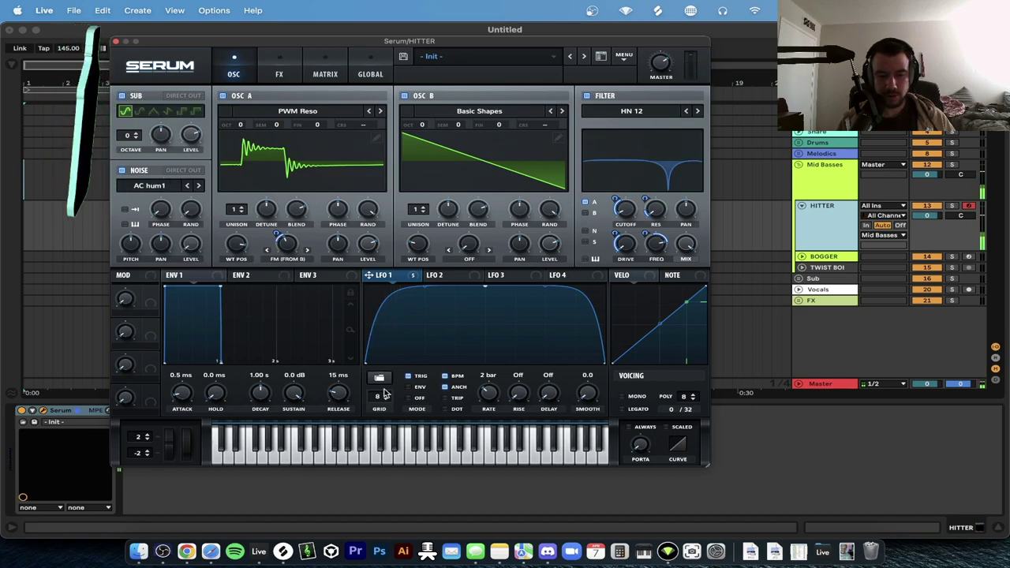
{"action": "left_click", "coordinate": [179, 95]}
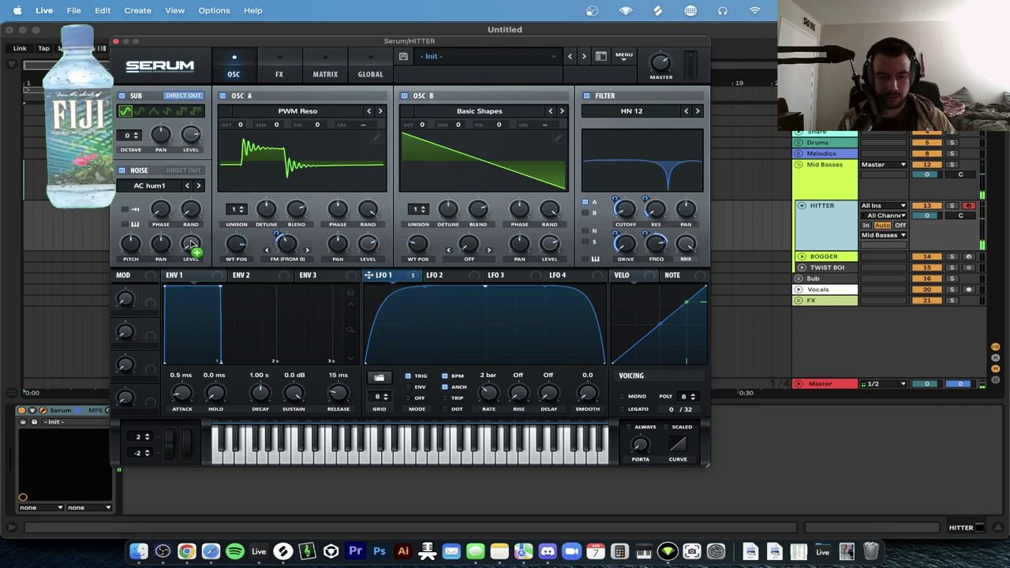
{"action": "left_click_drag", "start_coordinate": [191, 244], "coordinate": [191, 244]}
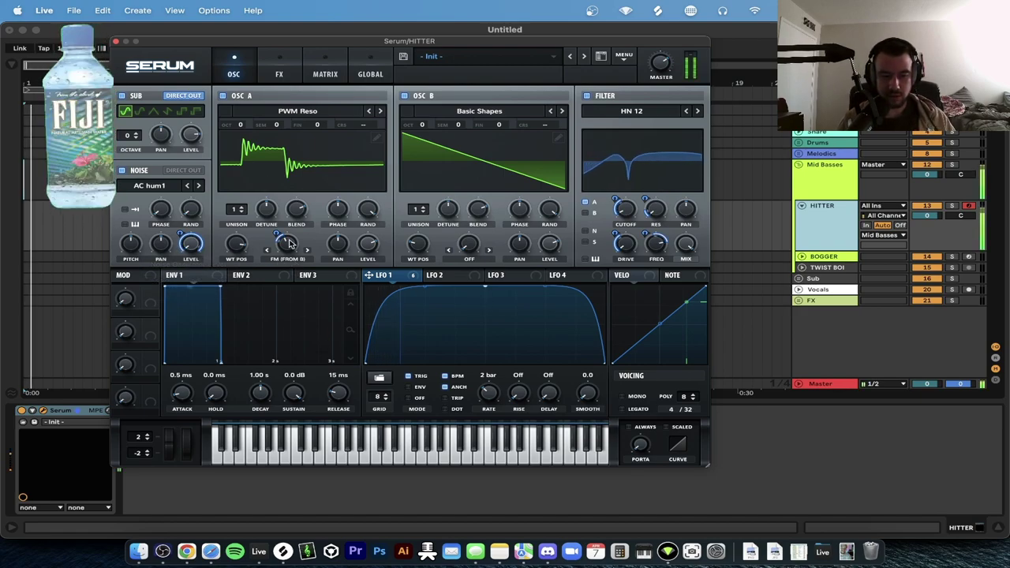
{"action": "mouse_move", "coordinate": [180, 235]}
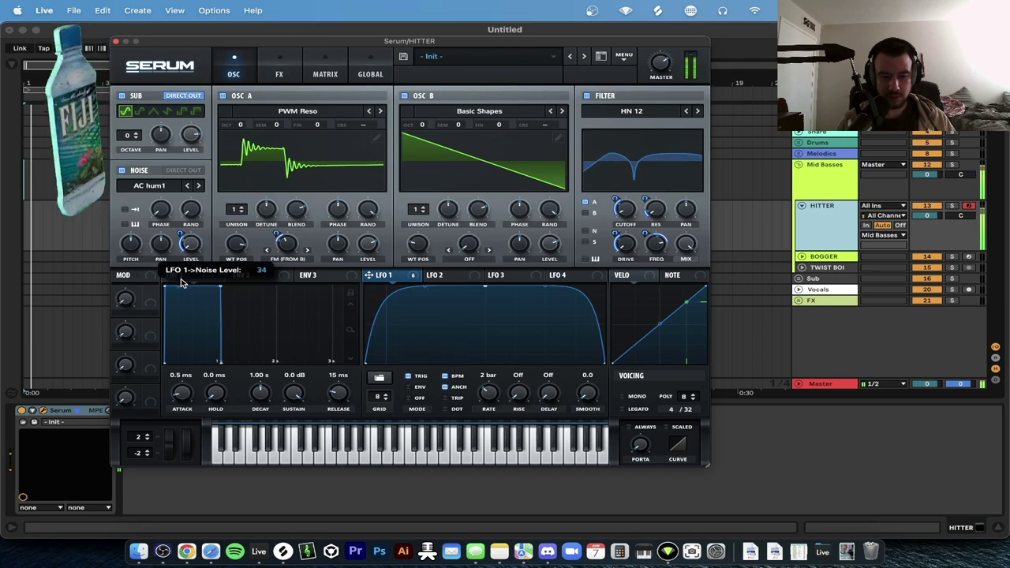
Add a distortion effect of type Diode 2 and modulate its drive with LFO 1.
{"action": "left_click", "coordinate": [279, 74]}
{"action": "left_click", "coordinate": [127, 116]}
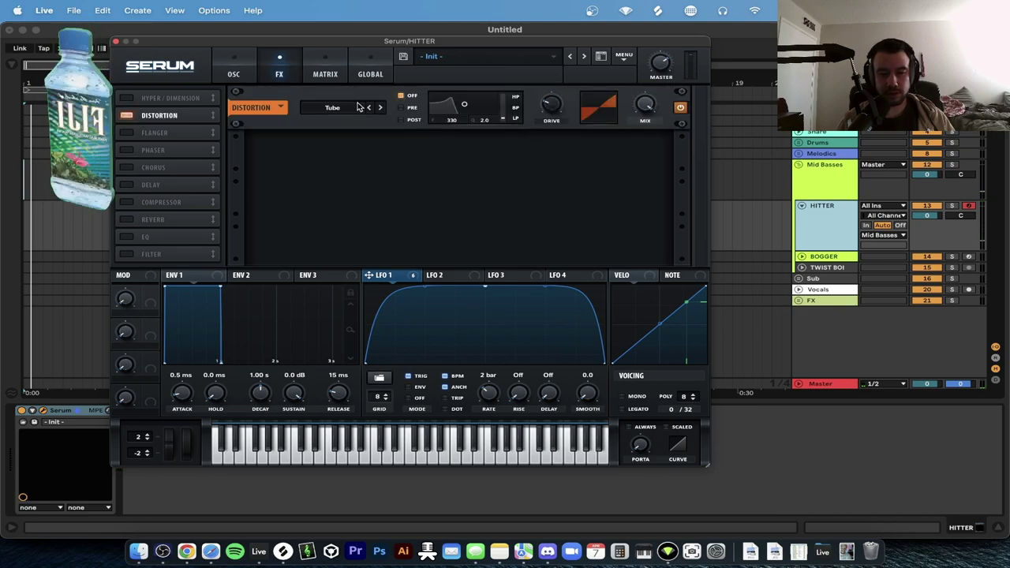
{"action": "left_click", "coordinate": [332, 108]}
{"action": "left_click", "coordinate": [343, 173]}
{"action": "left_click_drag", "start_coordinate": [396, 279], "coordinate": [540, 108]}
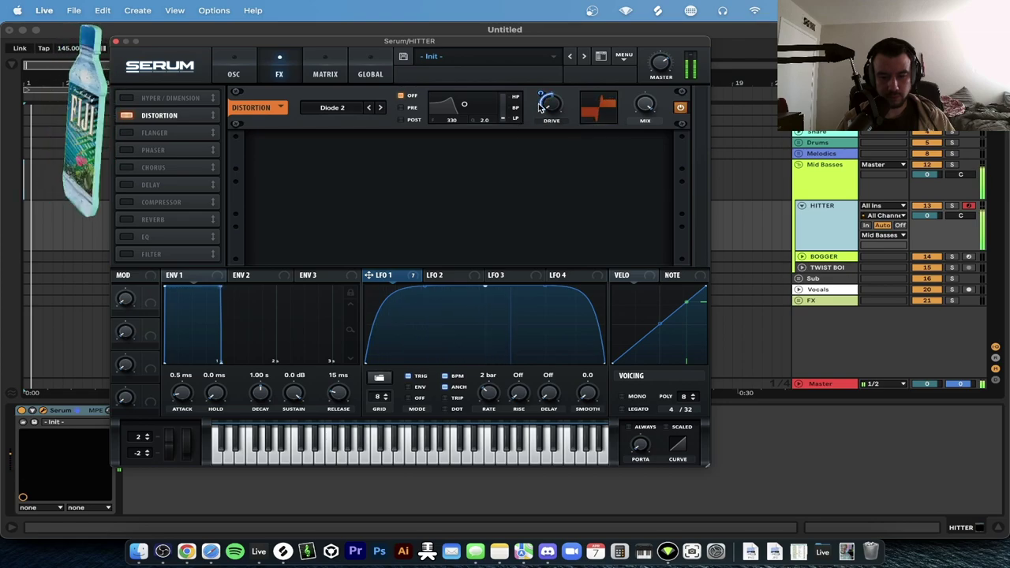
Add a multiband compressor and lower its threshold to about -13.8 dB.
{"action": "left_click", "coordinate": [154, 202]}
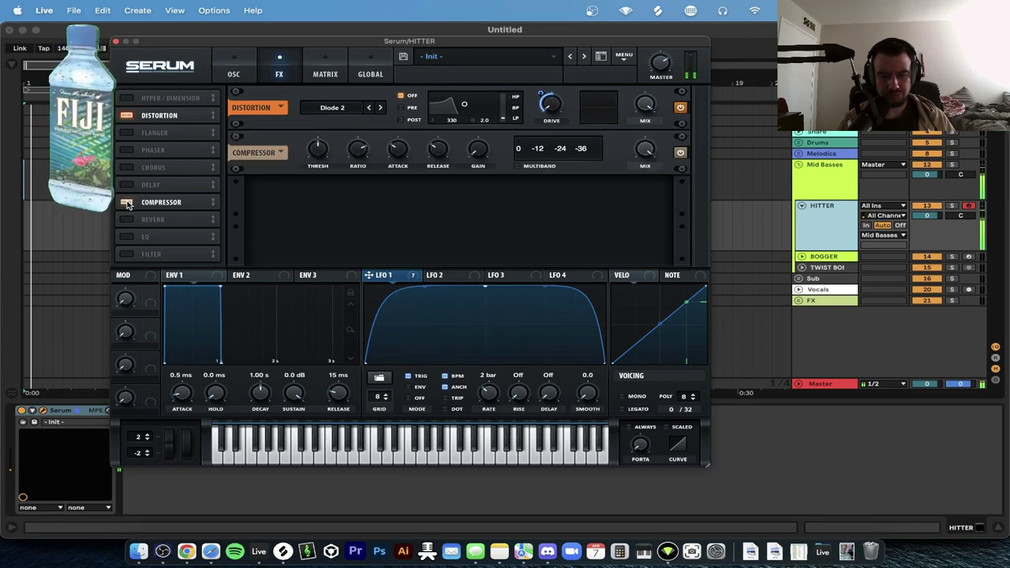
{"action": "left_click_drag", "start_coordinate": [319, 150], "coordinate": [319, 169]}
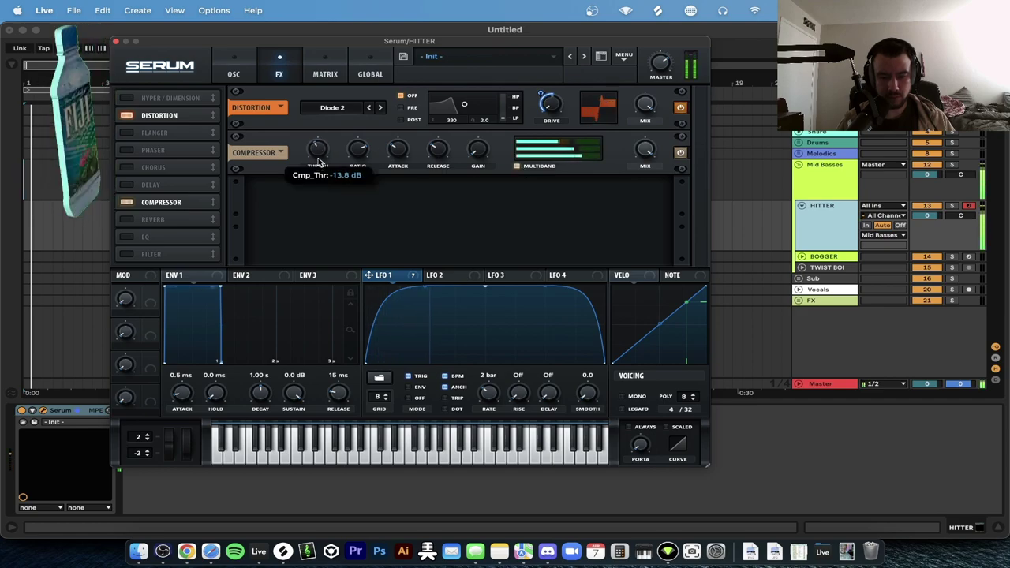
Change the noise sample to Air Can 1 and set LFO 1's modulation of the noise level to about 15.
{"action": "left_click", "coordinate": [233, 71]}
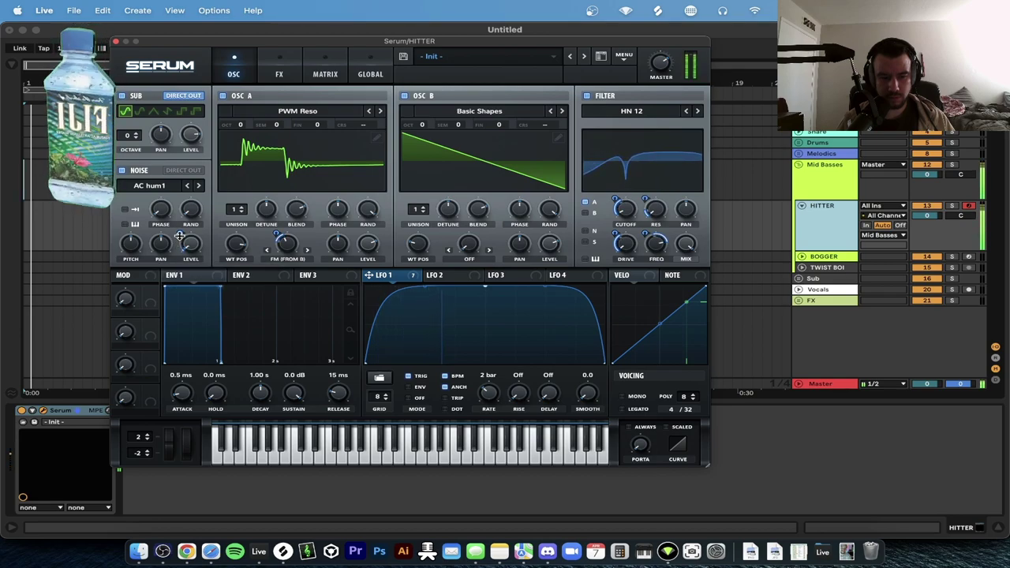
{"action": "mouse_move", "coordinate": [180, 229]}
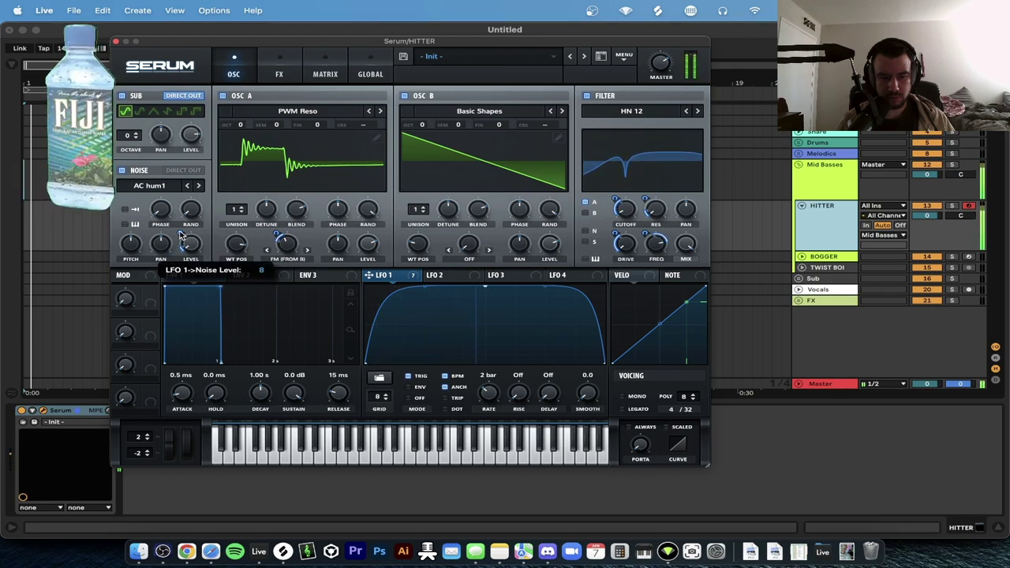
{"action": "left_click", "coordinate": [199, 185]}
{"action": "left_click", "coordinate": [198, 185]}
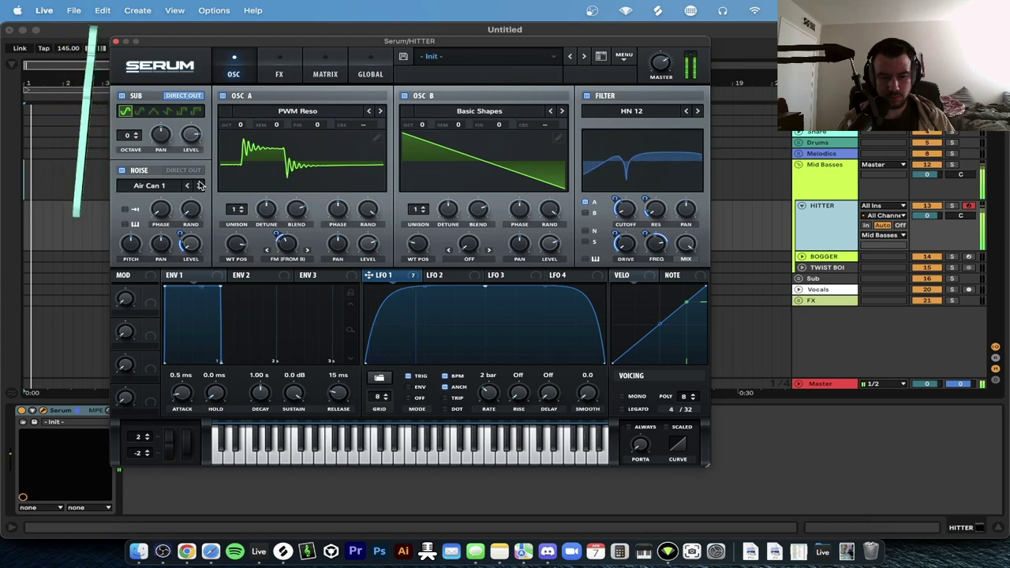
{"action": "left_click", "coordinate": [199, 186]}
{"action": "left_click", "coordinate": [187, 185]}
{"action": "left_click", "coordinate": [188, 185]}
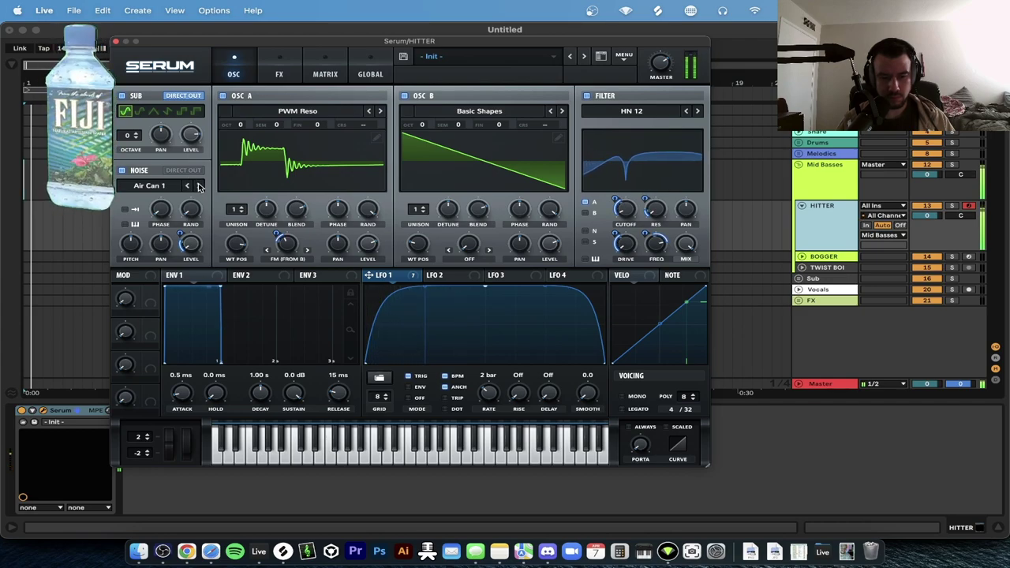
{"action": "mouse_move", "coordinate": [181, 234]}
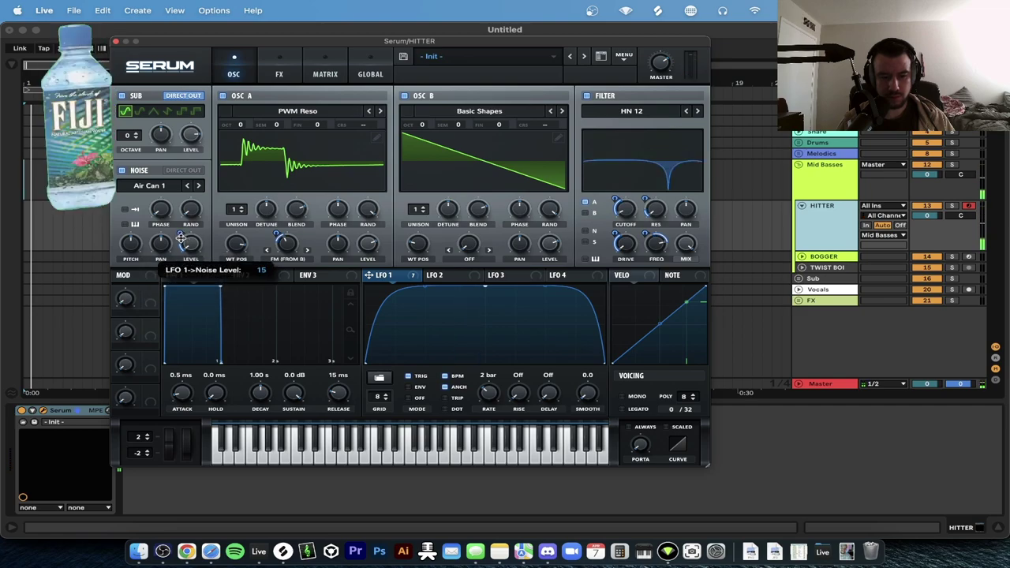
Move the compressor directly after the distortion in the effects chain.
{"action": "left_click", "coordinate": [279, 73]}
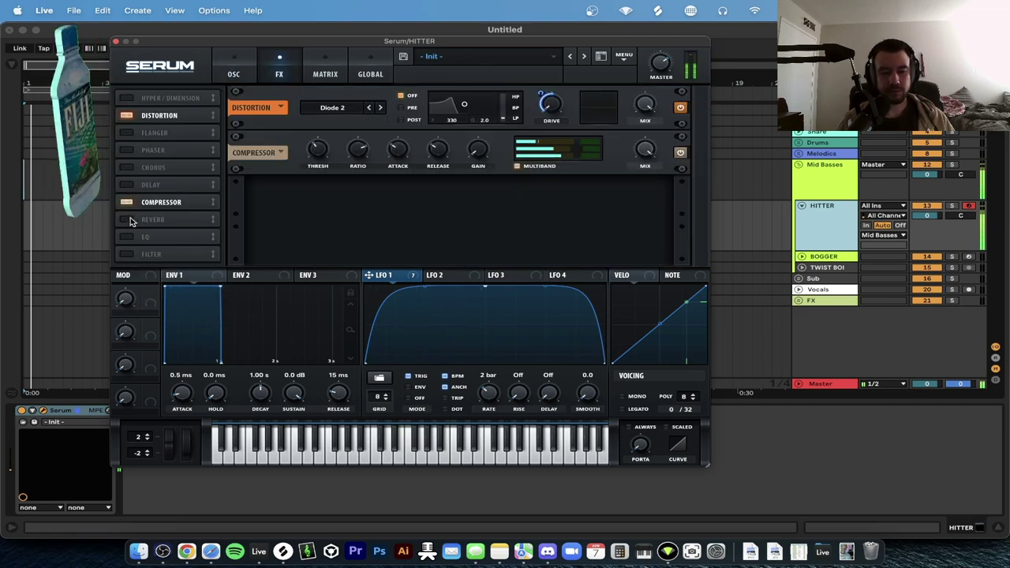
{"action": "left_click_drag", "start_coordinate": [162, 202], "coordinate": [163, 139]}
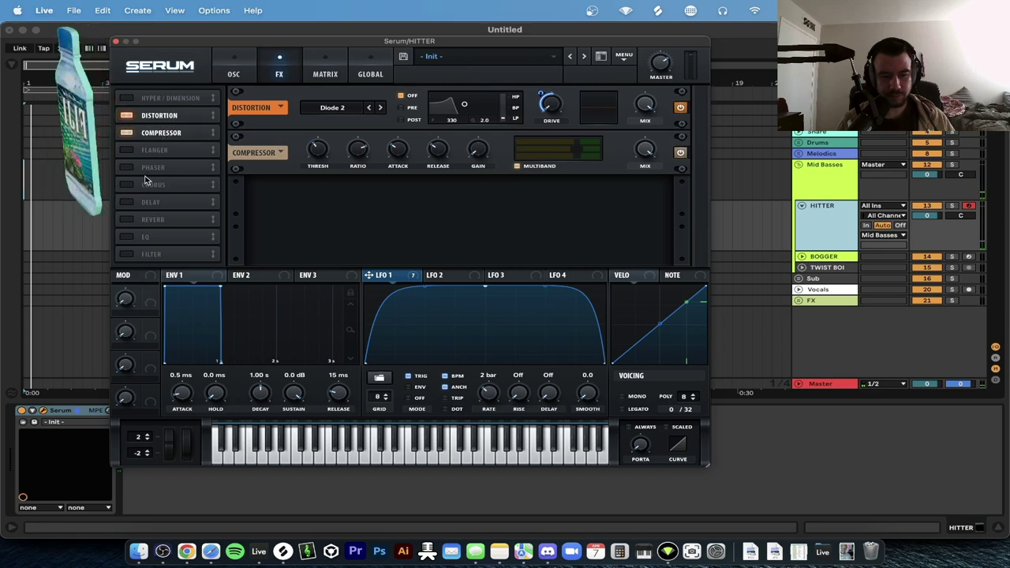
Add a phaser with an adjusted frequency and its mix at 0%, and modulate the mix with LFO 1.
{"action": "left_click", "coordinate": [127, 167]}
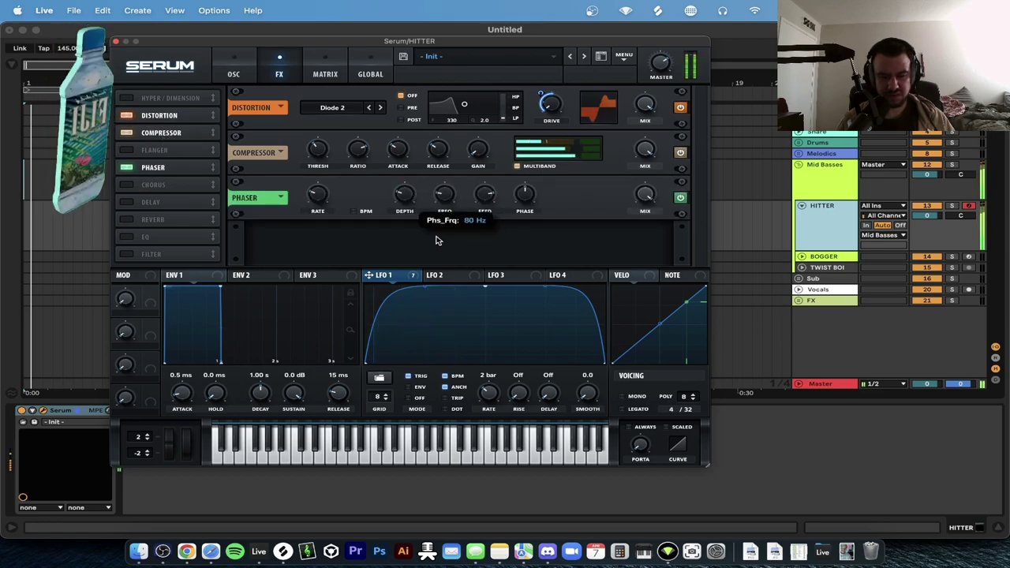
{"action": "left_click_drag", "start_coordinate": [440, 229], "coordinate": [437, 209]}
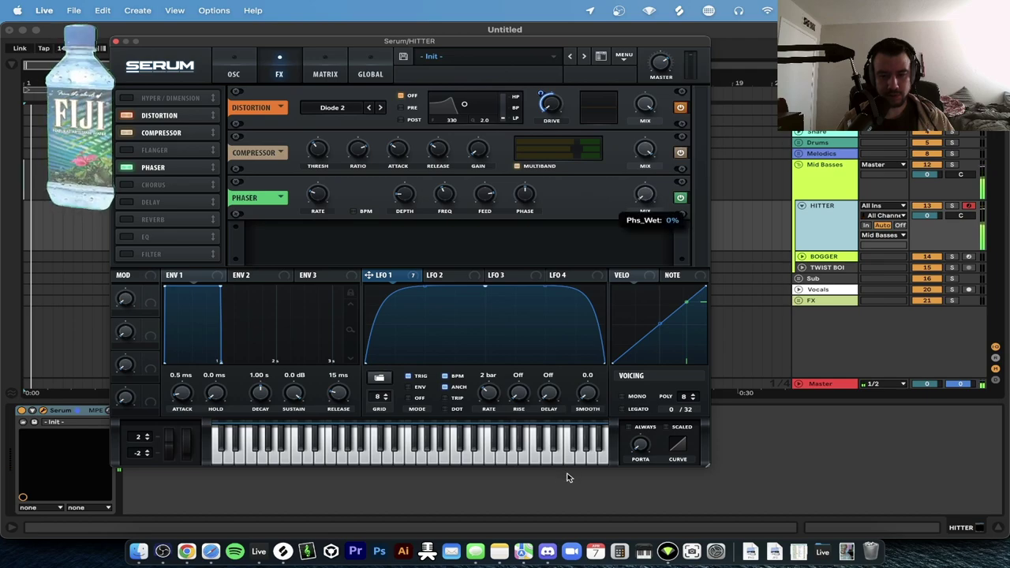
{"action": "left_click_drag", "start_coordinate": [370, 274], "coordinate": [642, 193]}
{"action": "left_click_drag", "start_coordinate": [636, 238], "coordinate": [642, 204]}
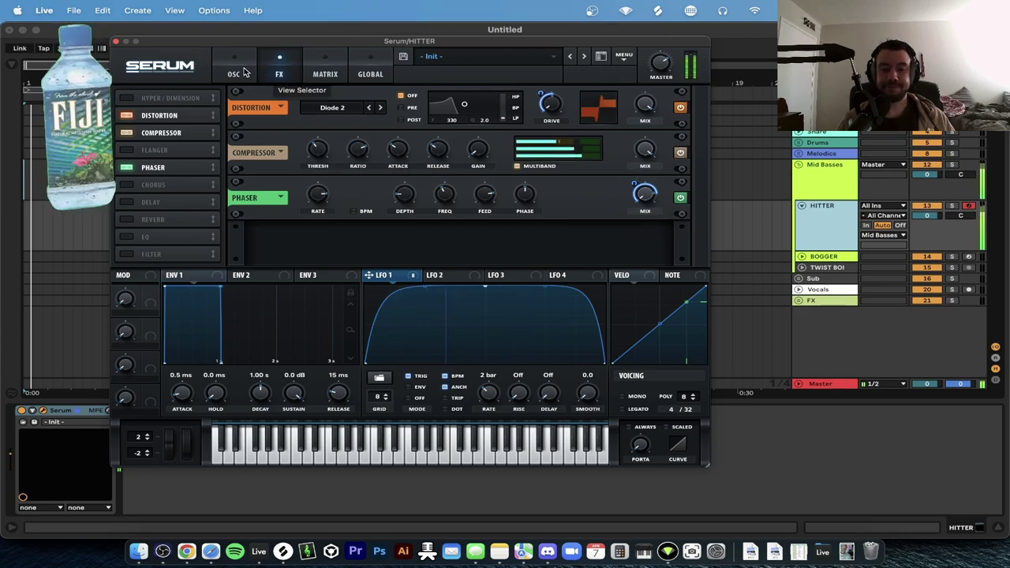
Add a Hall reverb with reduced size and decay, then modulate its mix with LFO 1 and adjust the modulation amount.
{"action": "left_click", "coordinate": [127, 221]}
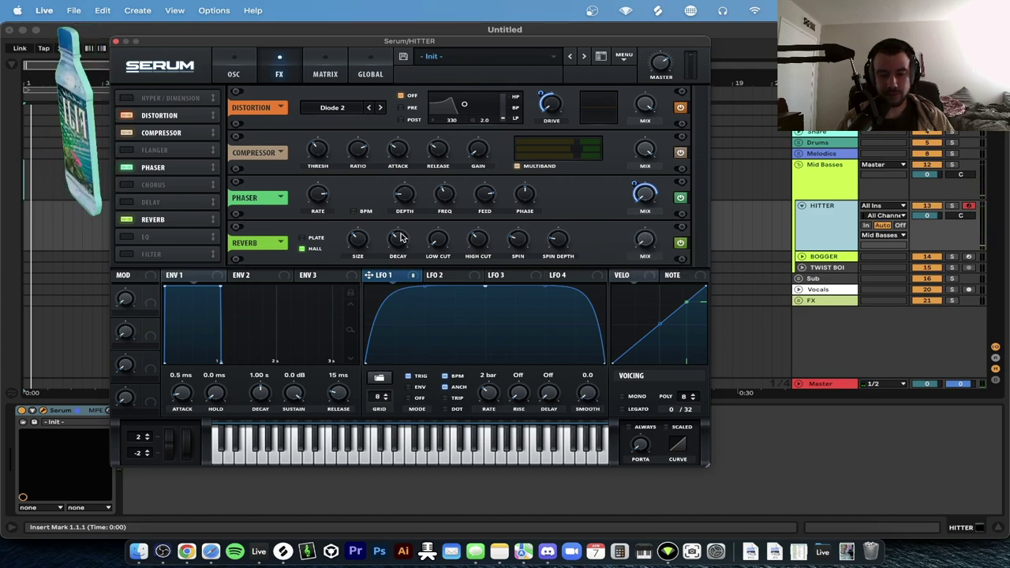
{"action": "left_click_drag", "start_coordinate": [361, 266], "coordinate": [645, 242]}
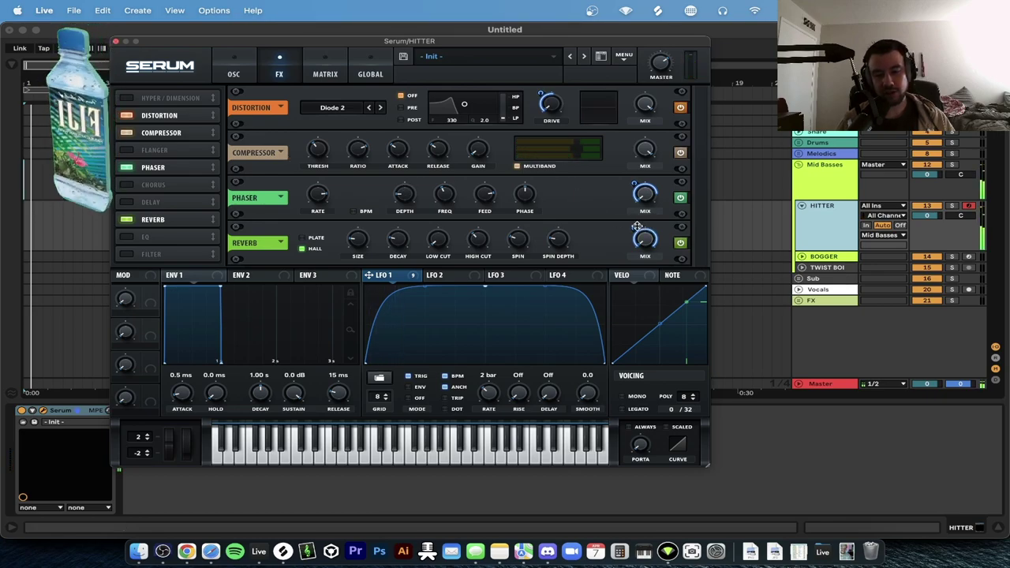
{"action": "mouse_move", "coordinate": [636, 229]}
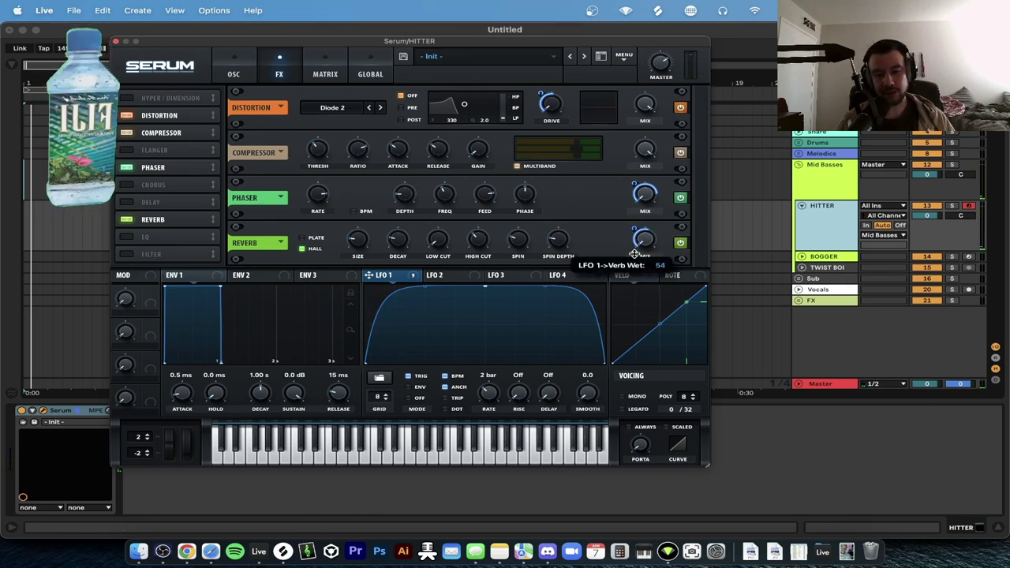
{"action": "mouse_move", "coordinate": [633, 245]}
{"action": "left_mouse_down"}
{"action": "mouse_move", "coordinate": [638, 215]}
{"action": "mouse_move", "coordinate": [637, 226]}
{"action": "left_mouse_up"}
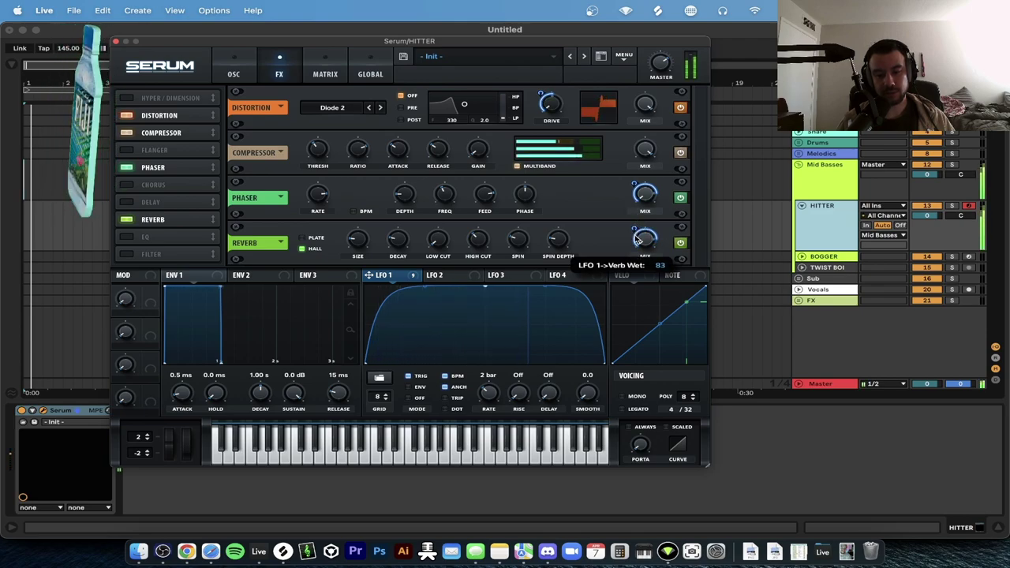
{"action": "left_click_drag", "start_coordinate": [632, 231], "coordinate": [629, 280]}
{"action": "left_click_drag", "start_coordinate": [633, 230], "coordinate": [622, 139]}
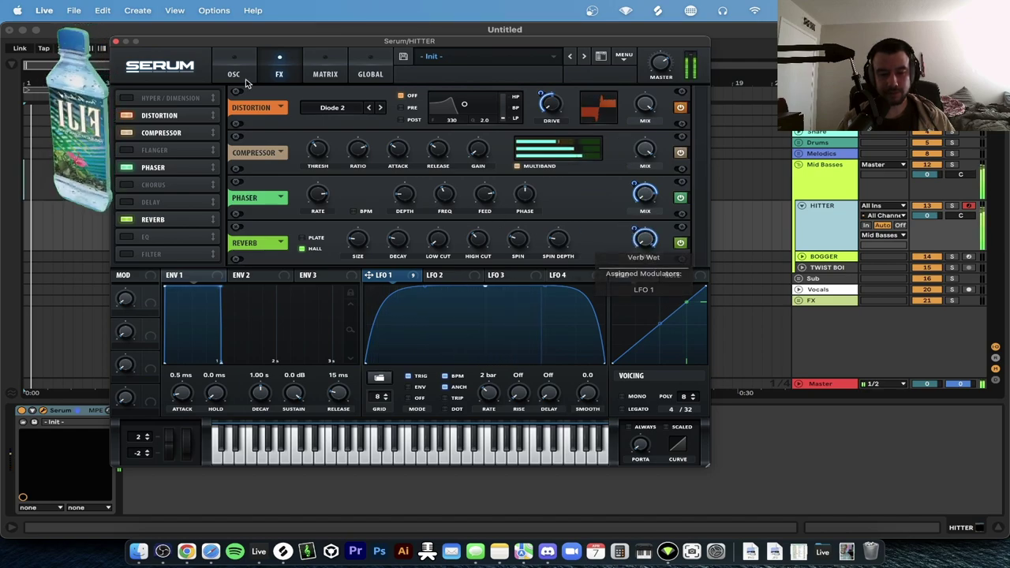
Add the OTT.adv preset after Serum on the HITTER track and set its time to 1000% and amount to 72%.
{"action": "left_click", "coordinate": [116, 42]}
{"action": "key", "text": "super+f"}
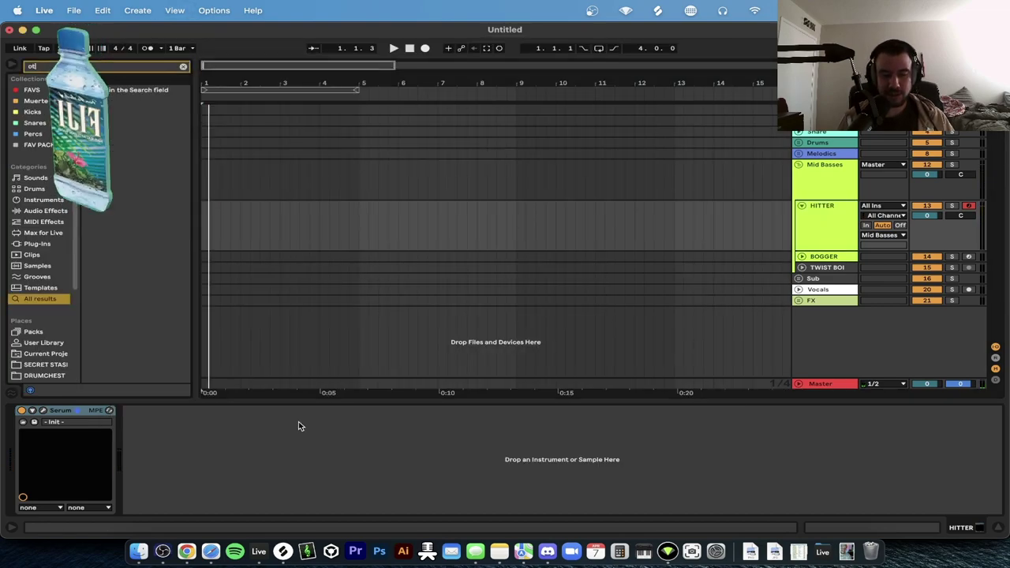
{"action": "type", "text": "ott"}
{"action": "double_click", "coordinate": [118, 134]}
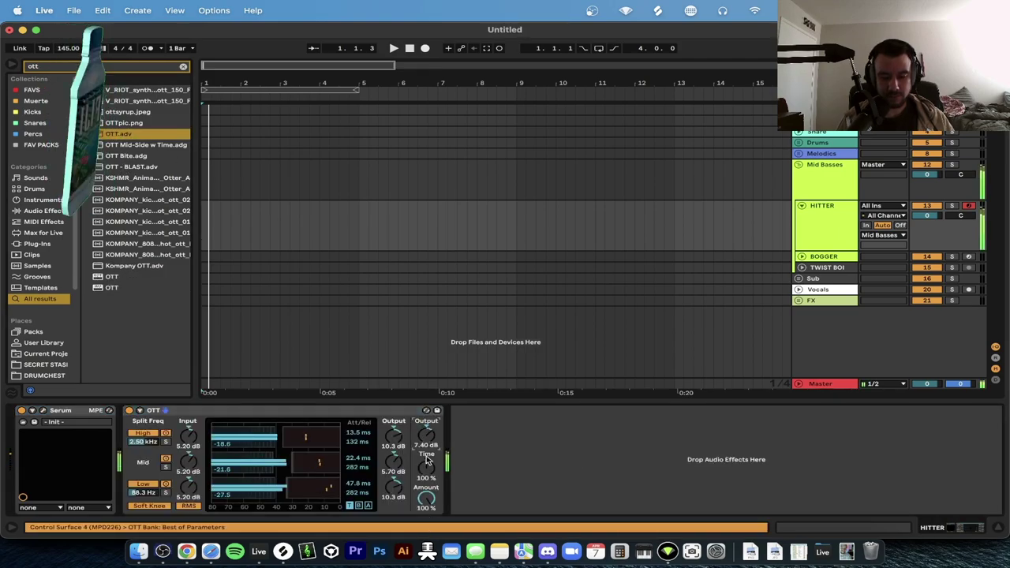
{"action": "left_click_drag", "start_coordinate": [426, 498], "coordinate": [427, 502]}
{"action": "left_click_drag", "start_coordinate": [426, 467], "coordinate": [426, 434]}
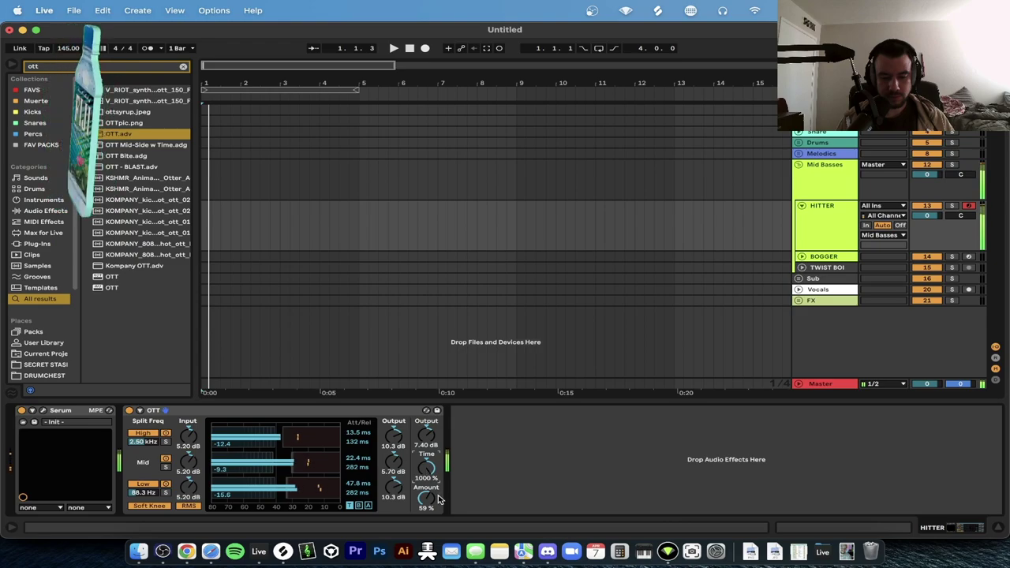
{"action": "left_click_drag", "start_coordinate": [427, 497], "coordinate": [426, 492]}
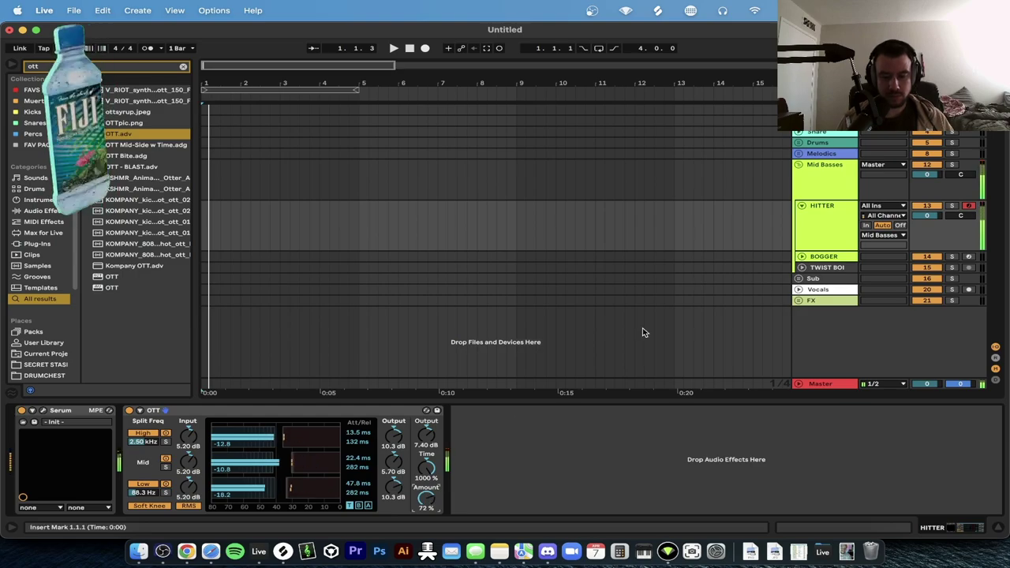
Review the effects chain in the HITTER track's Serum instance.
{"action": "left_click", "coordinate": [44, 410]}
{"action": "left_click", "coordinate": [278, 70]}
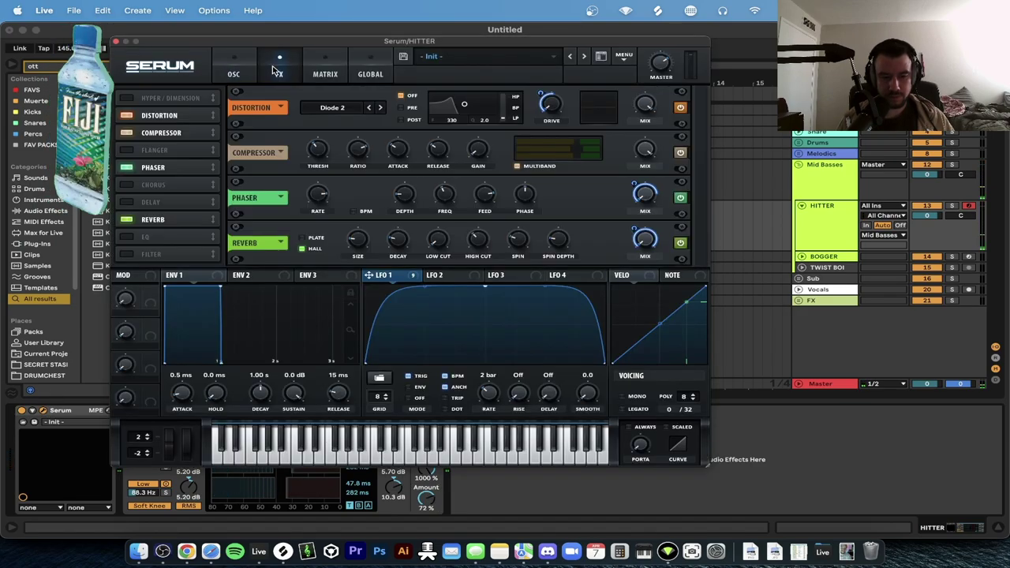
{"action": "left_click", "coordinate": [116, 41]}
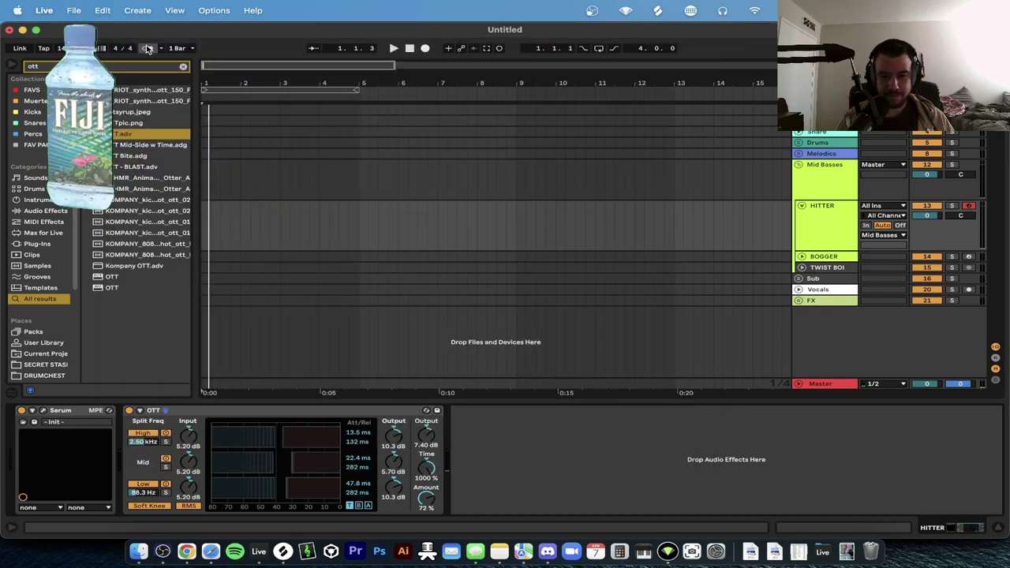
Unfold the BOGGER track, arm it for recording and open its Serum instance.
{"action": "left_click", "coordinate": [801, 257]}
{"action": "left_click", "coordinate": [838, 284]}
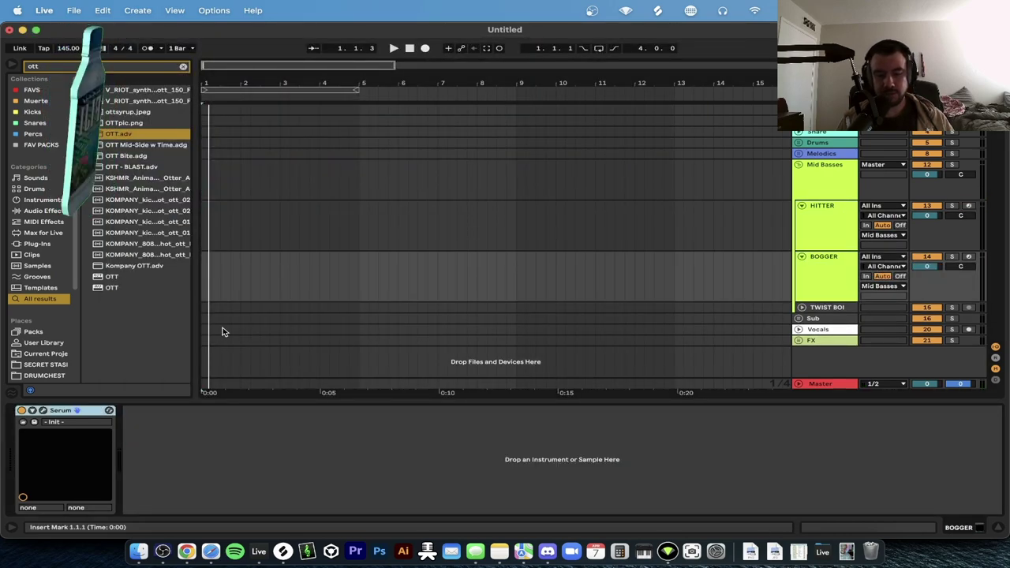
{"action": "left_click", "coordinate": [969, 256]}
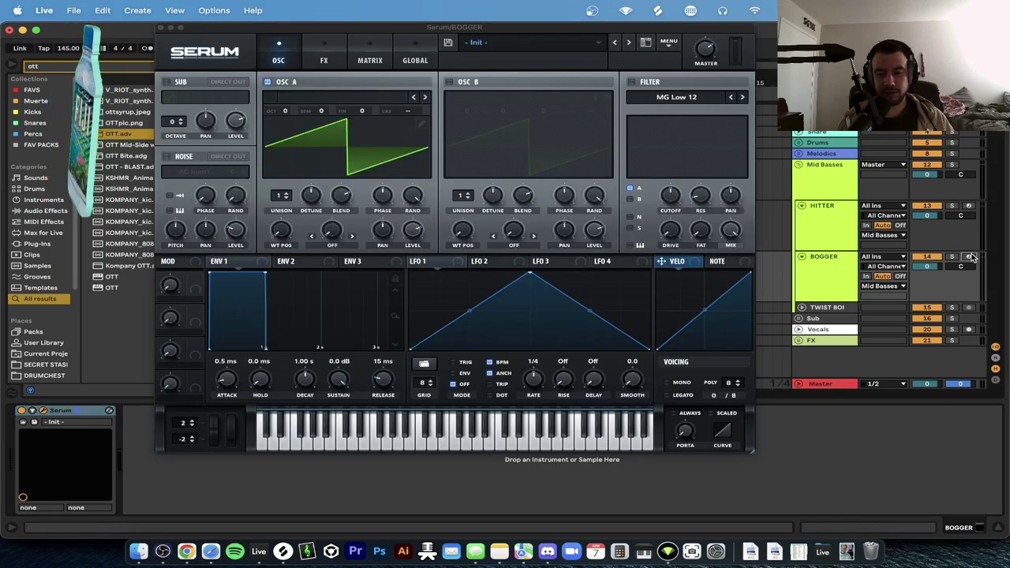
Load the Analog wavetable Basic Shapes into oscillator A and move its wavetable position to the square wave.
{"action": "left_click", "coordinate": [317, 96]}
{"action": "mouse_move", "coordinate": [309, 125]}
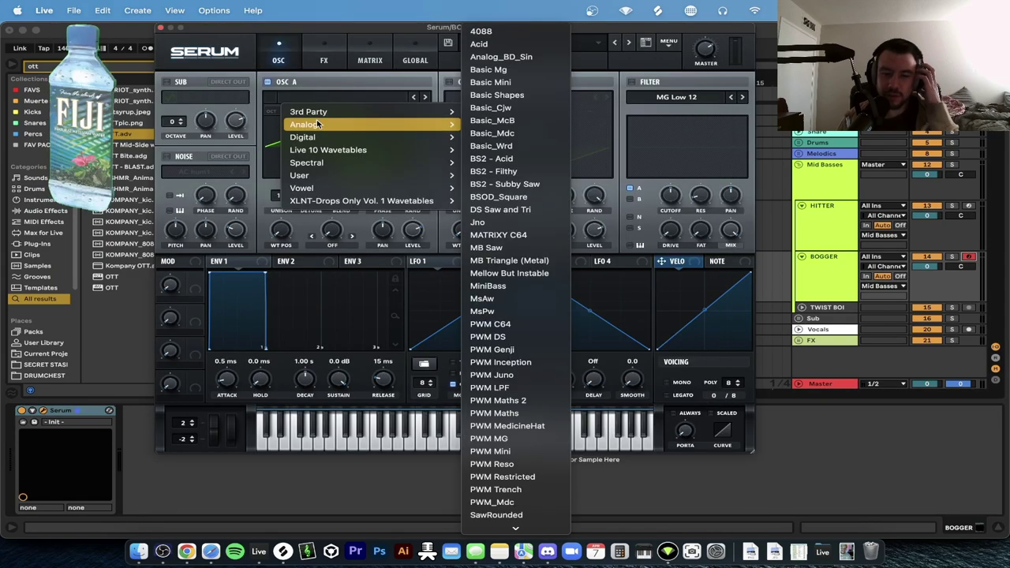
{"action": "left_click", "coordinate": [524, 106]}
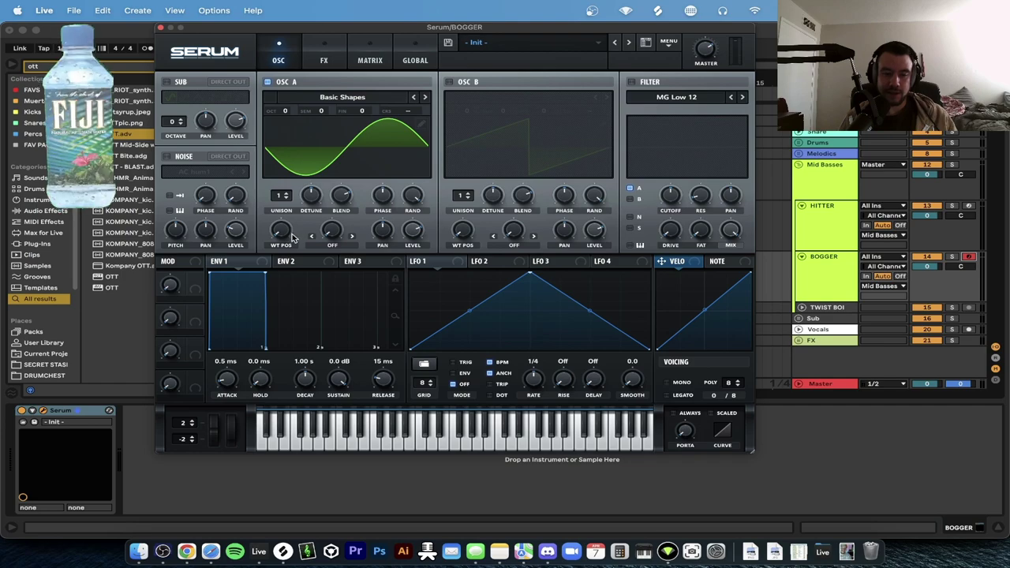
{"action": "left_click", "coordinate": [371, 106]}
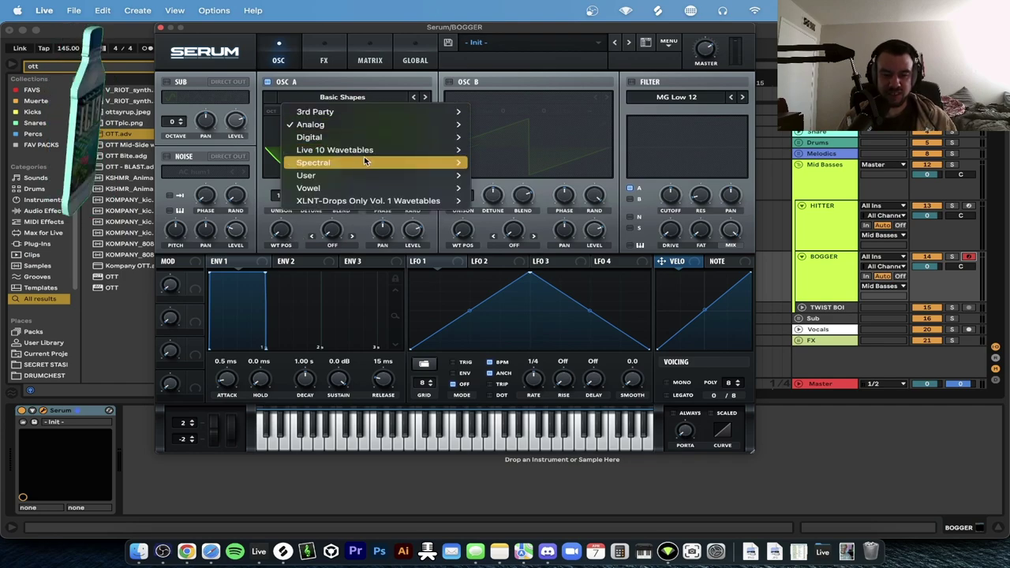
{"action": "left_click", "coordinate": [278, 198]}
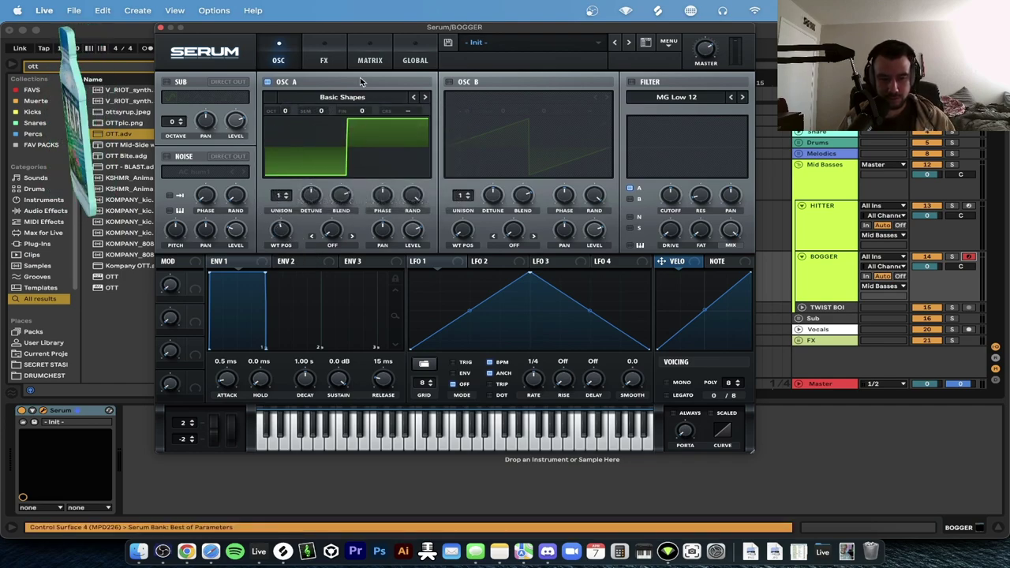
Add filter and Tube distortion effects to the patch and raise the distortion drive.
{"action": "left_click", "coordinate": [339, 55]}
{"action": "left_click", "coordinate": [175, 239]}
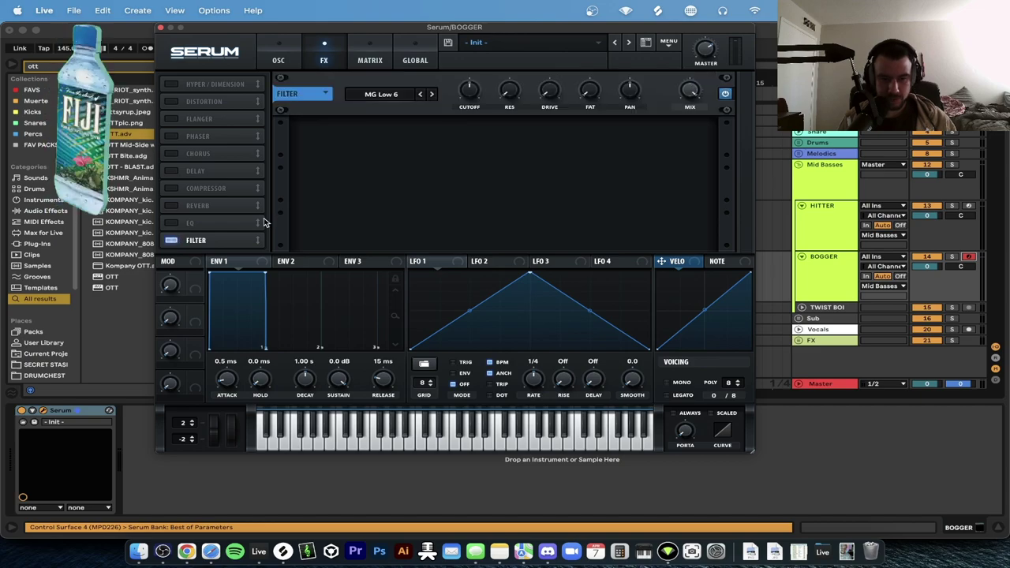
{"action": "left_click", "coordinate": [175, 101]}
{"action": "left_click_drag", "start_coordinate": [597, 91], "coordinate": [597, 79]}
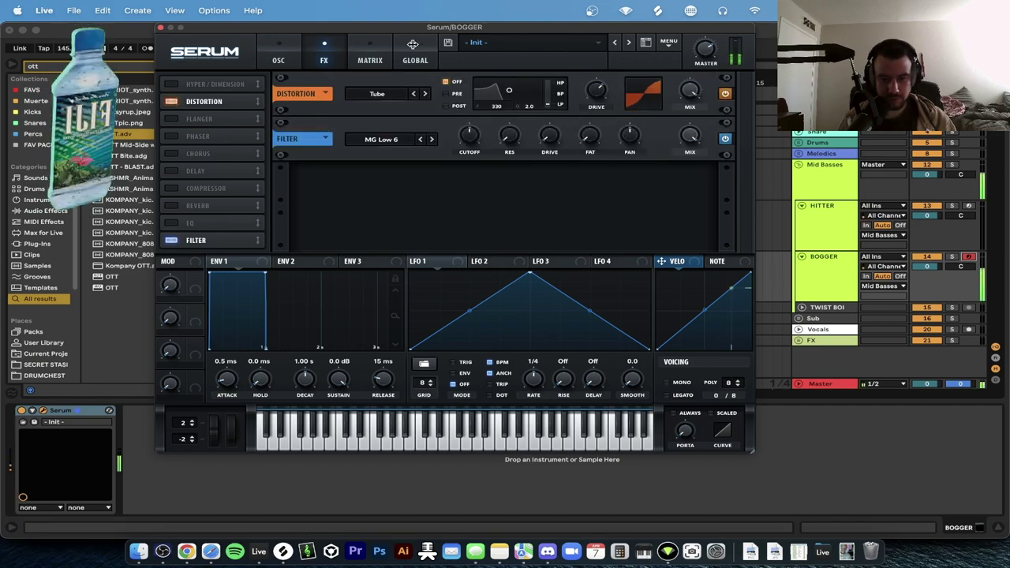
{"action": "left_click", "coordinate": [285, 55]}
{"action": "left_click", "coordinate": [330, 54]}
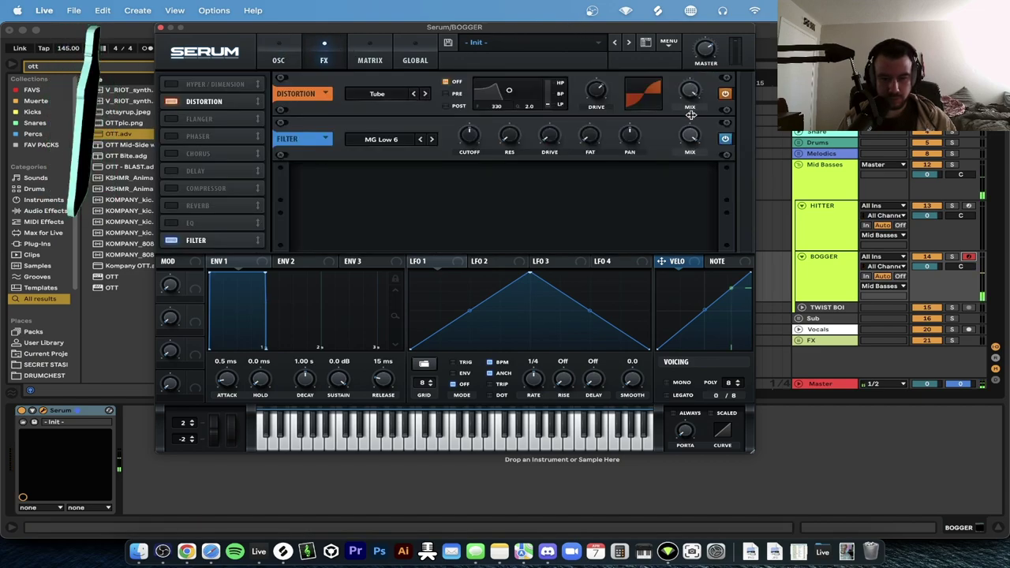
Set oscillator A's wavetable position to 4 and shape envelope 1 with a 320 ms decay and no sustain.
{"action": "left_click", "coordinate": [293, 50]}
{"action": "mouse_move", "coordinate": [284, 232]}
{"action": "left_mouse_down"}
{"action": "mouse_move", "coordinate": [286, 250]}
{"action": "mouse_move", "coordinate": [284, 220]}
{"action": "left_mouse_up"}
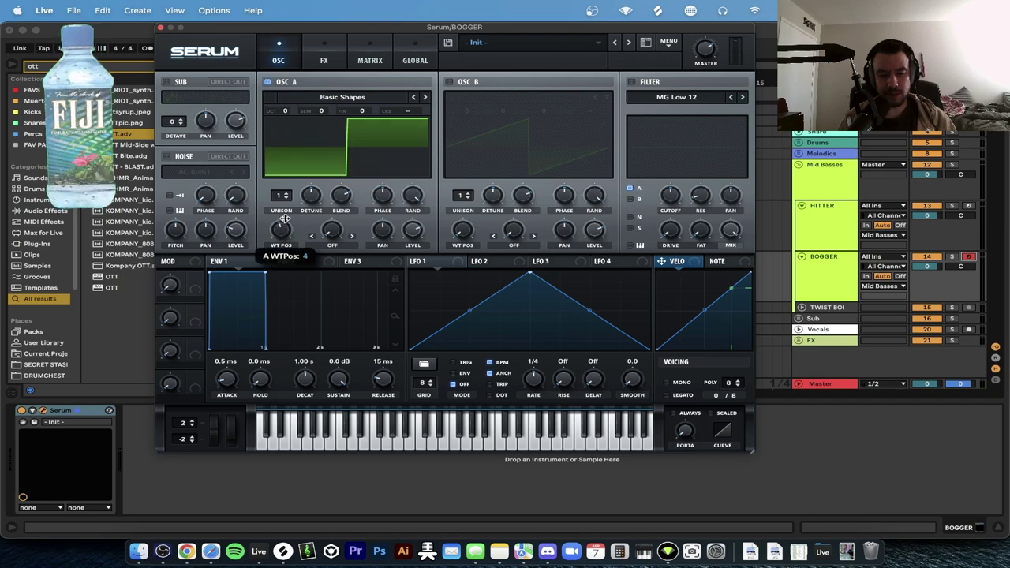
{"action": "left_click_drag", "start_coordinate": [266, 274], "coordinate": [218, 397]}
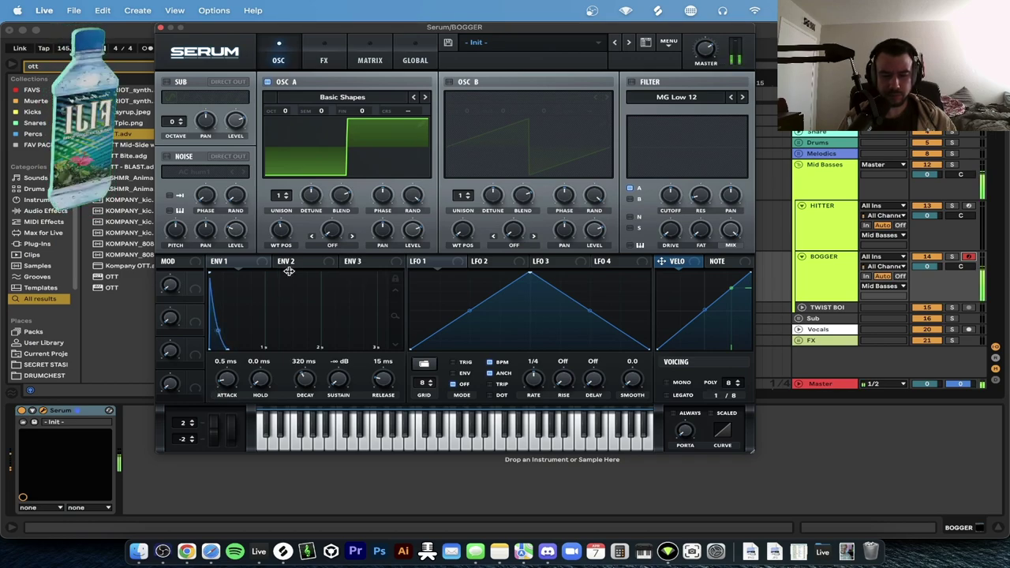
Change the effects filter type to Reverb, enable the filter and lower its cutoff to about 36 Hz.
{"action": "left_click", "coordinate": [324, 60]}
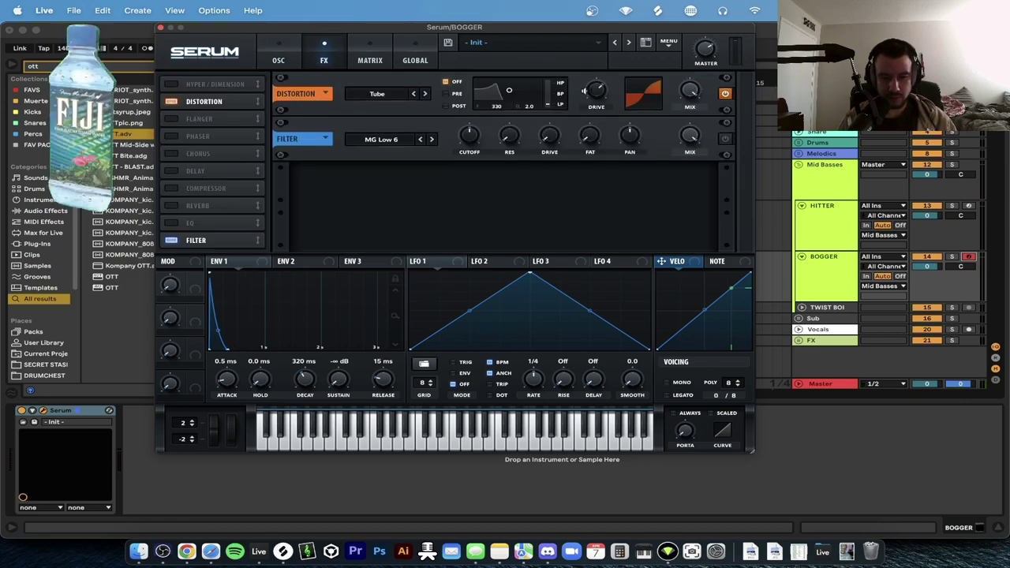
{"action": "left_click", "coordinate": [381, 139]}
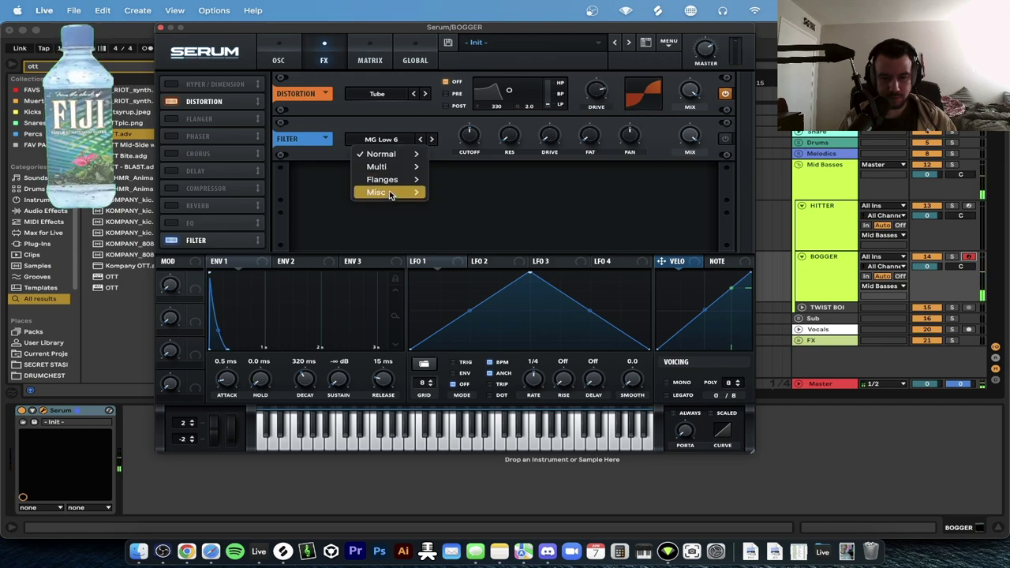
{"action": "mouse_move", "coordinate": [388, 192]}
{"action": "left_click", "coordinate": [460, 334]}
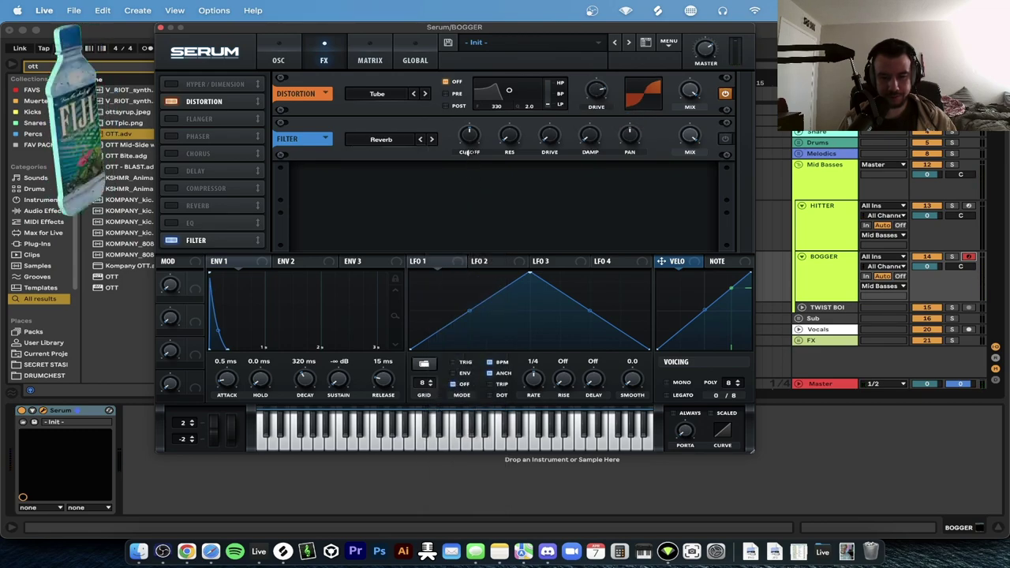
{"action": "left_click", "coordinate": [725, 139]}
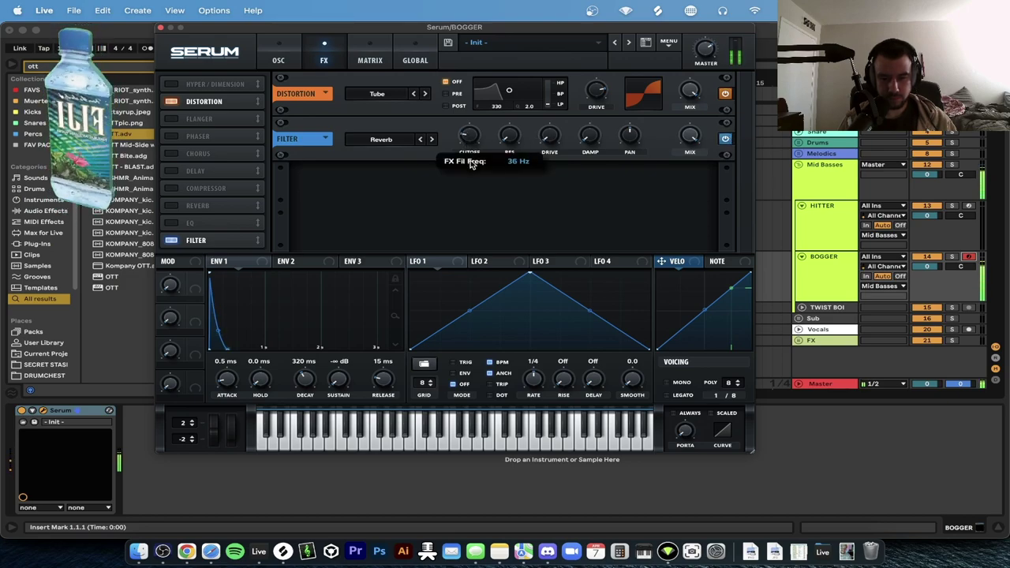
{"action": "key", "text": "XF86AudioRaiseVolume"}
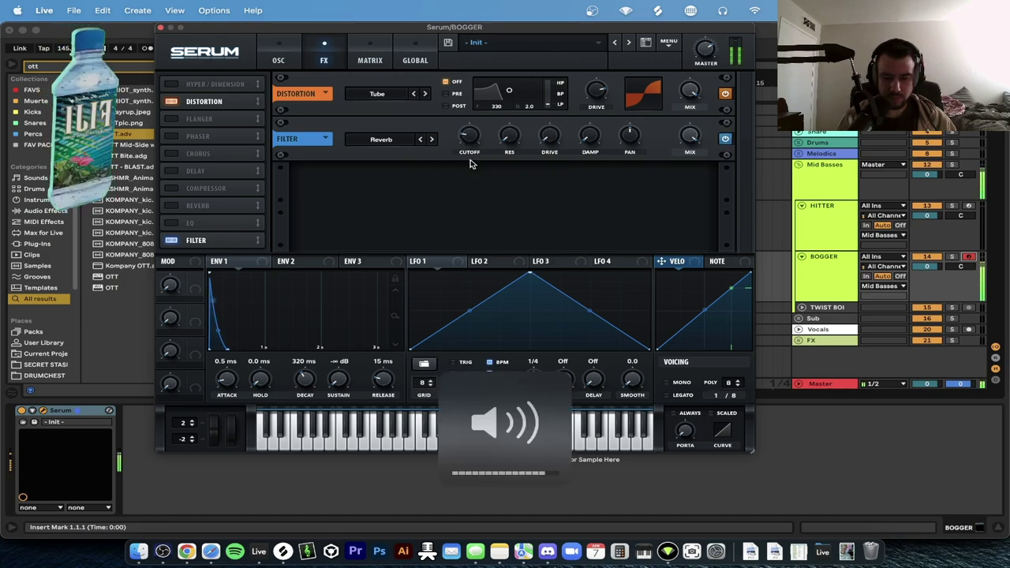
Add the ezloud.adg rack after Serum on the BOGGER track and hide the rack's devices.
{"action": "left_click", "coordinate": [161, 28]}
{"action": "key", "text": "super+f"}
{"action": "type", "text": "ezloud"}
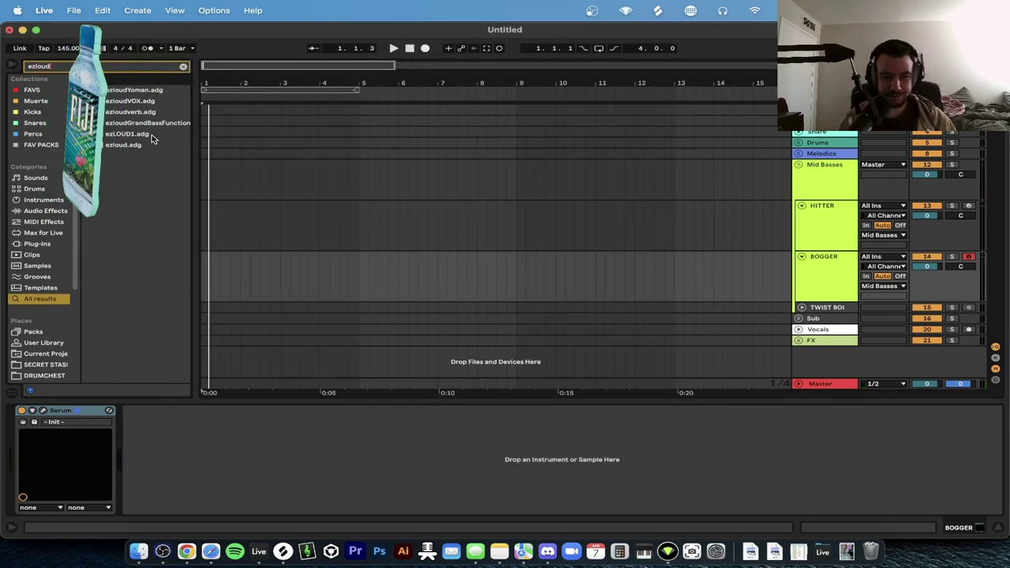
{"action": "double_click", "coordinate": [128, 144]}
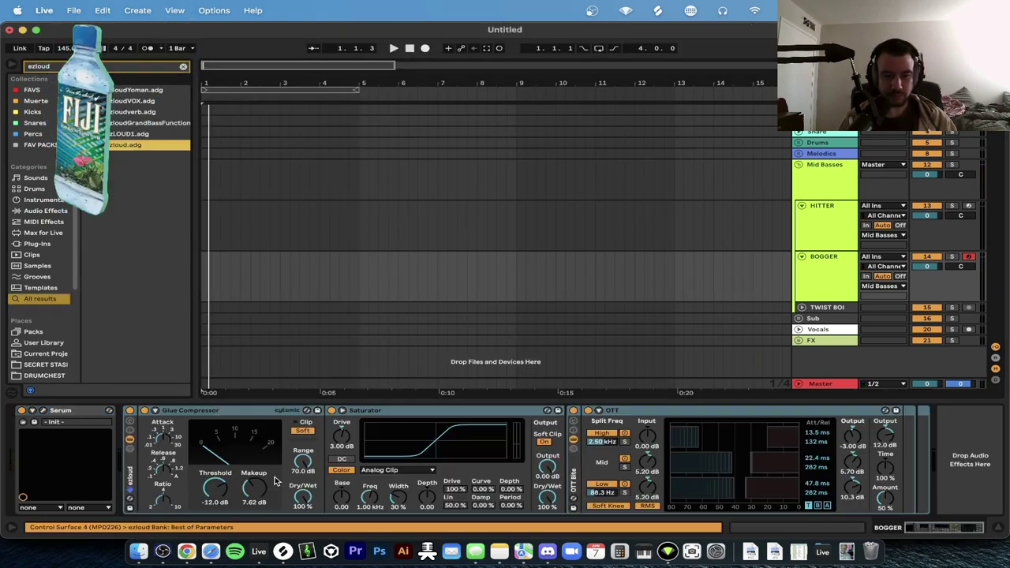
{"action": "left_click", "coordinate": [130, 439]}
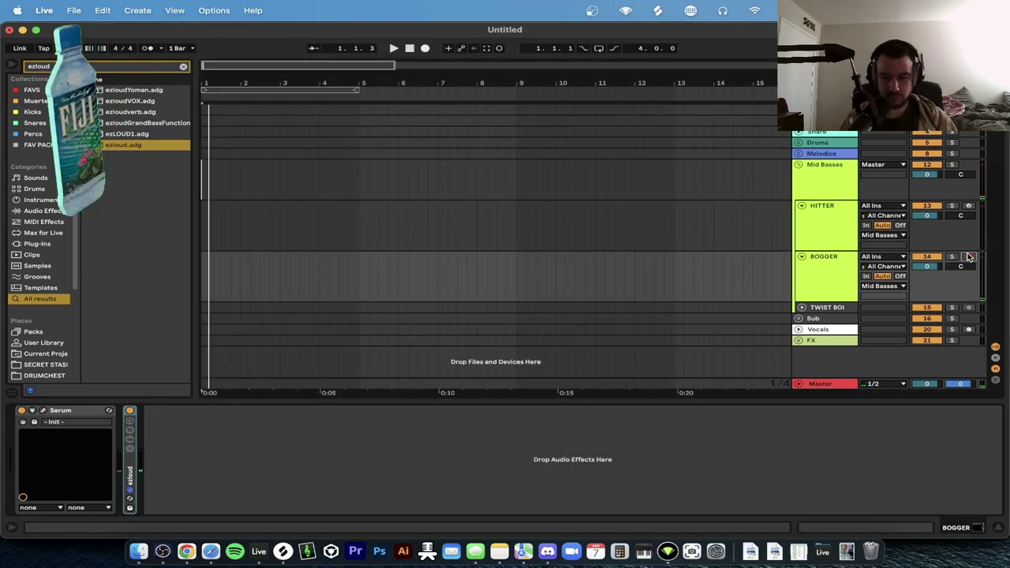
Set oscillator A's warp mode to FM (from B) in the BOGGER track's Serum.
{"action": "left_click", "coordinate": [42, 410]}
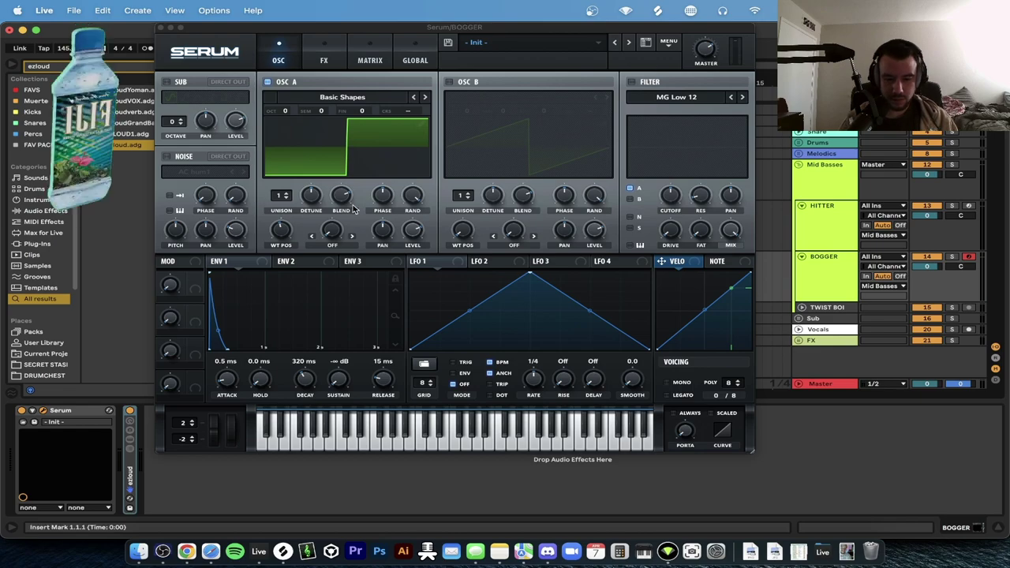
{"action": "left_click", "coordinate": [332, 243]}
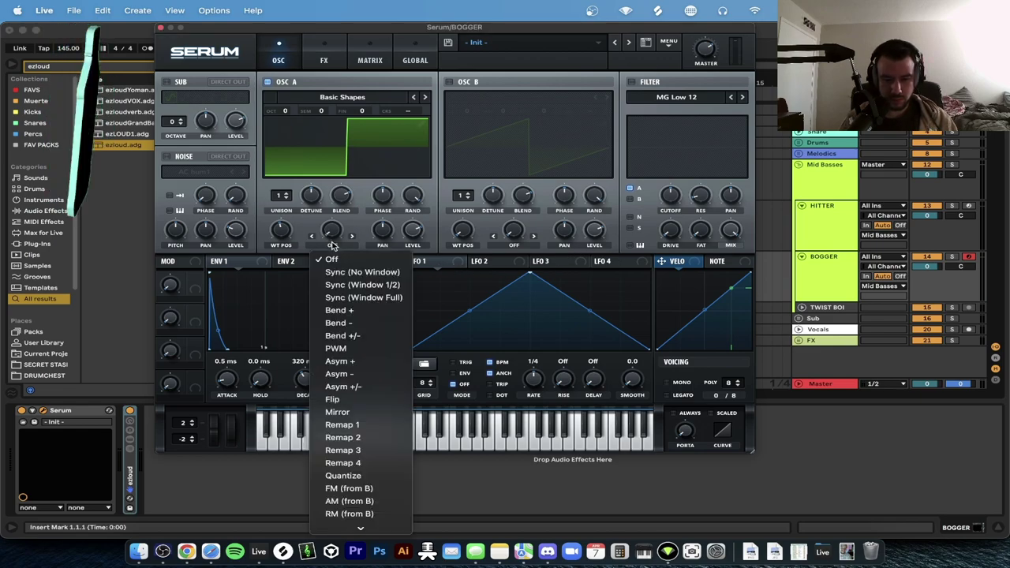
{"action": "left_click", "coordinate": [364, 491]}
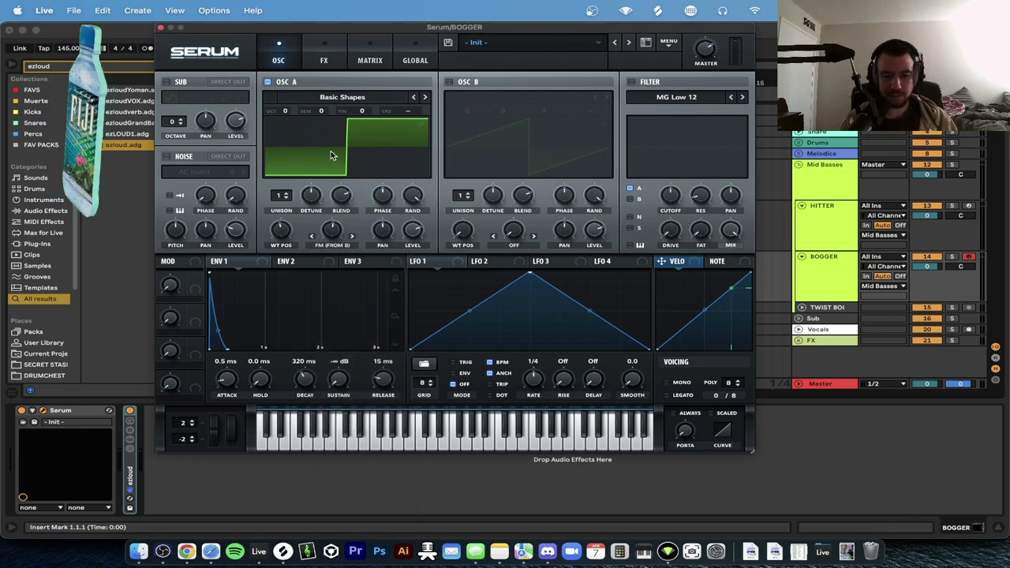
Enable oscillator B with its level turned all the way down and adjust oscillator A's FM amount.
{"action": "left_click", "coordinate": [449, 82]}
{"action": "left_click_drag", "start_coordinate": [596, 238], "coordinate": [573, 546]}
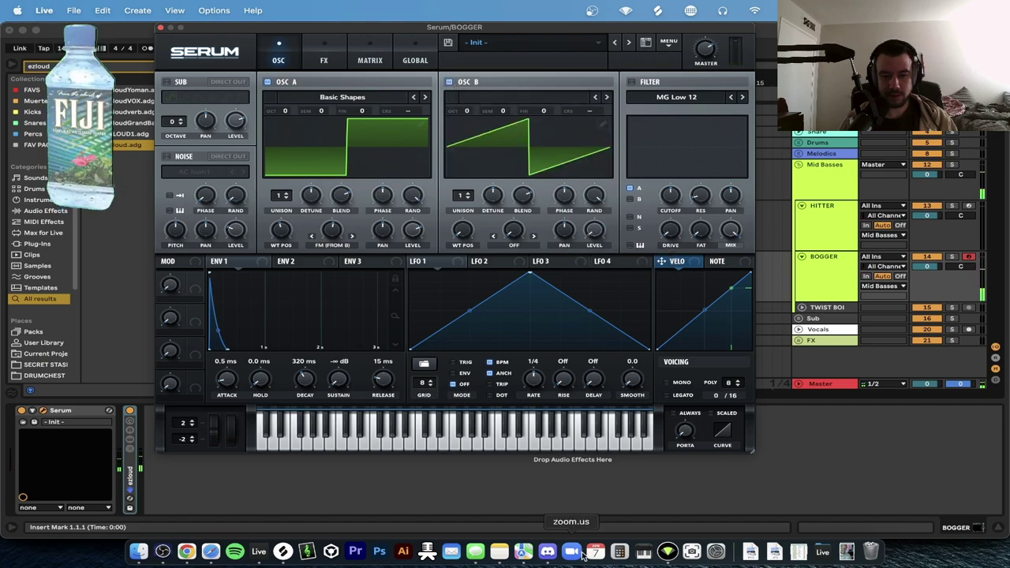
{"action": "mouse_move", "coordinate": [333, 229]}
{"action": "left_mouse_down"}
{"action": "mouse_move", "coordinate": [336, 197]}
{"action": "mouse_move", "coordinate": [336, 256]}
{"action": "mouse_move", "coordinate": [332, 244]}
{"action": "left_mouse_up"}
{"action": "left_click", "coordinate": [323, 63]}
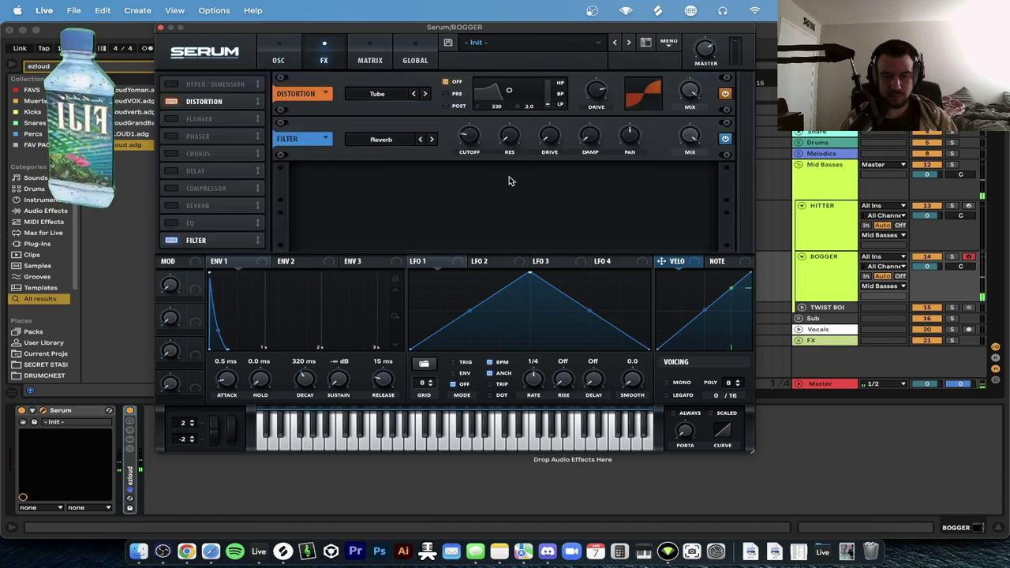
Fine-tune the cutoff of the Reverb effects filter and return to the oscillator page.
{"action": "mouse_move", "coordinate": [467, 136]}
{"action": "left_mouse_down"}
{"action": "mouse_move", "coordinate": [464, 146]}
{"action": "mouse_move", "coordinate": [464, 127]}
{"action": "left_mouse_up"}
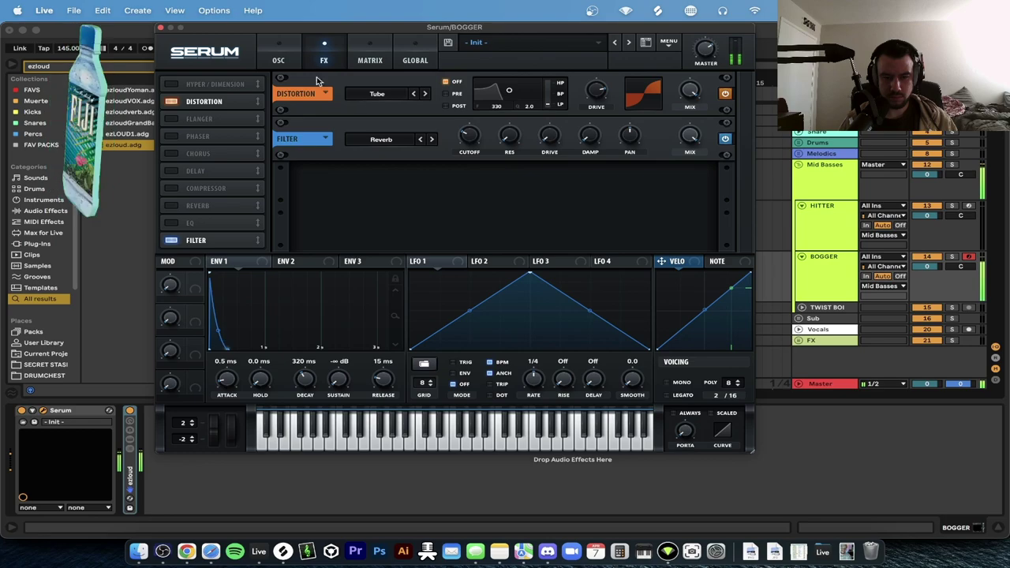
{"action": "left_click", "coordinate": [279, 57]}
{"action": "left_click_drag", "start_coordinate": [413, 261], "coordinate": [412, 231]}
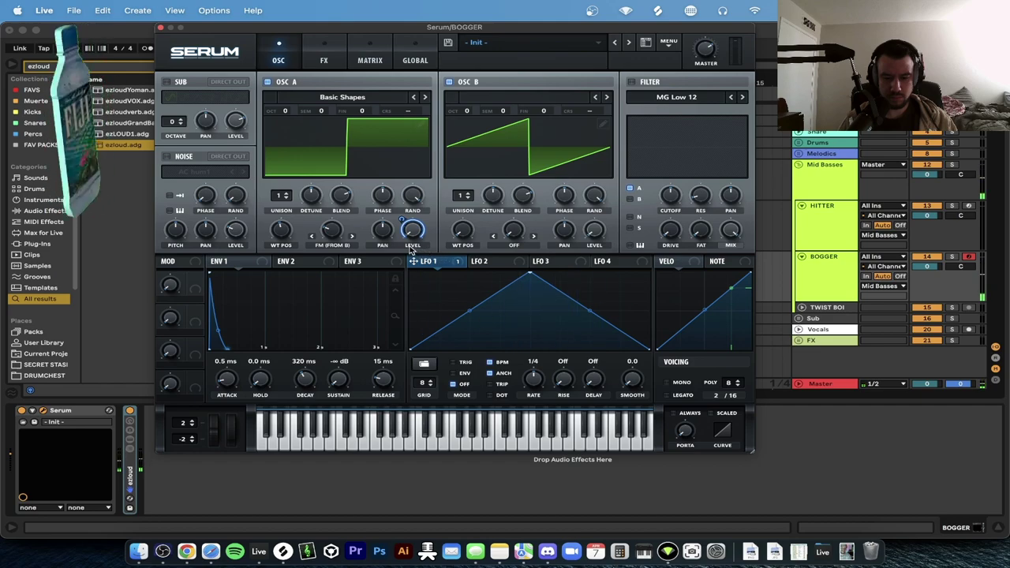
{"action": "right_click", "coordinate": [411, 230]}
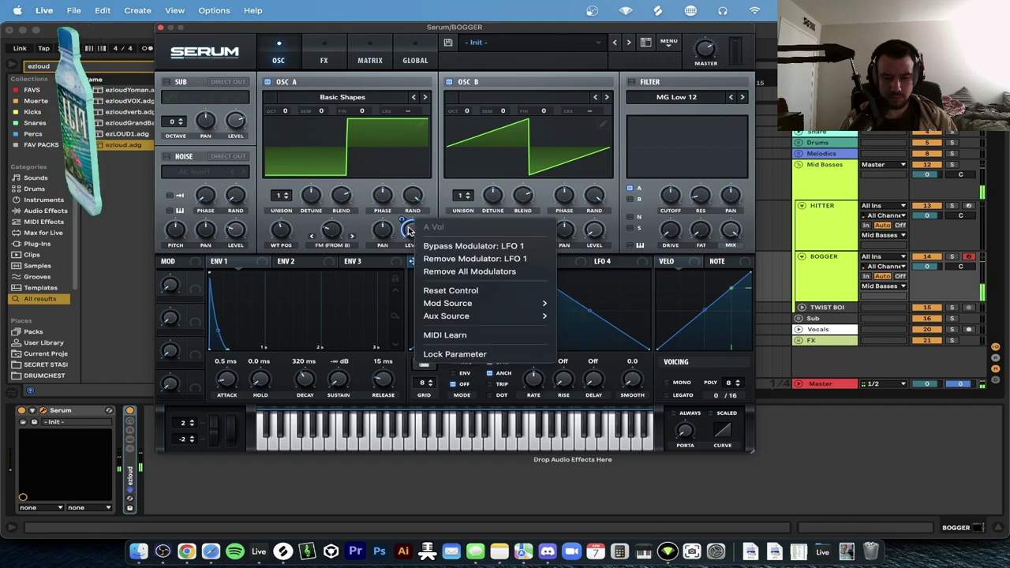
{"action": "left_click", "coordinate": [469, 272]}
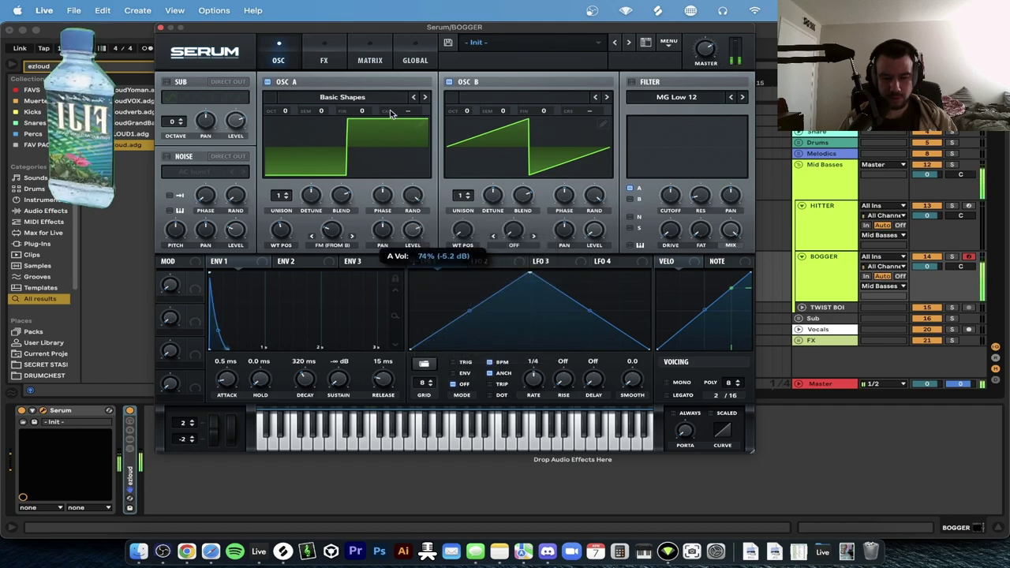
Raise oscillator A's level and set Env 1's release to 0.0 ms and its decay to about 235 ms.
{"action": "left_click_drag", "start_coordinate": [418, 233], "coordinate": [412, 217]}
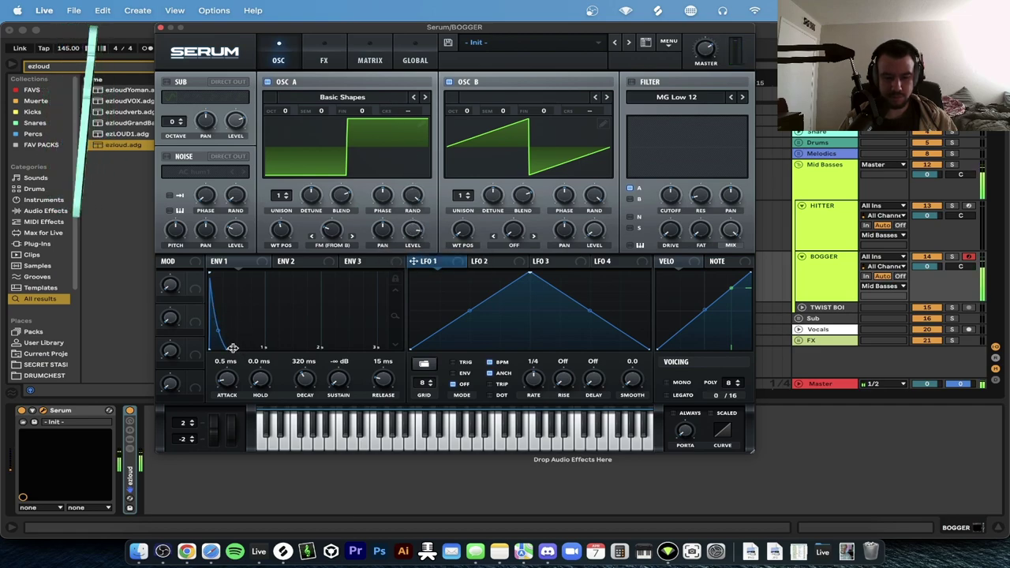
{"action": "left_click_drag", "start_coordinate": [227, 348], "coordinate": [219, 348]}
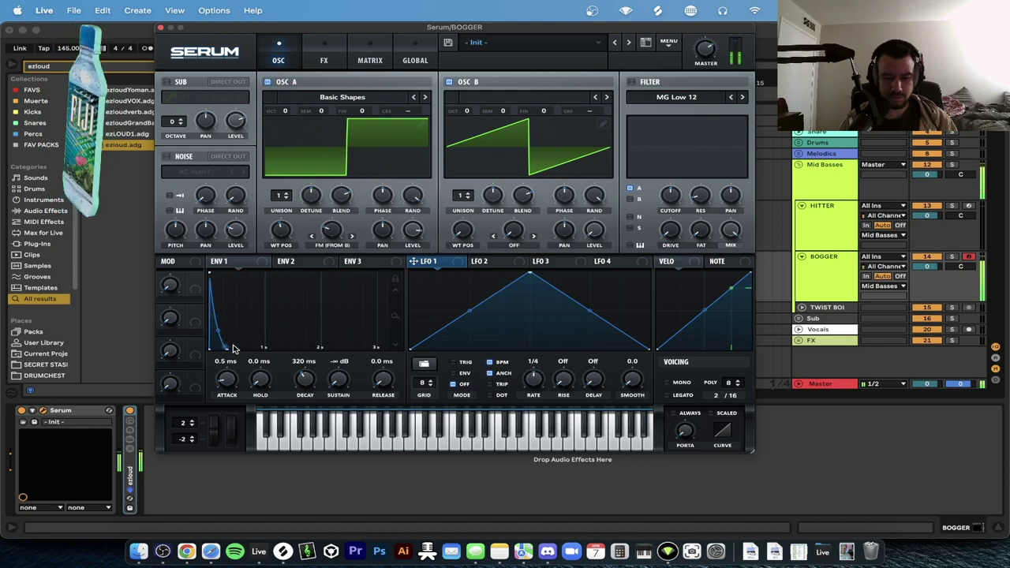
{"action": "left_click_drag", "start_coordinate": [307, 380], "coordinate": [310, 393]}
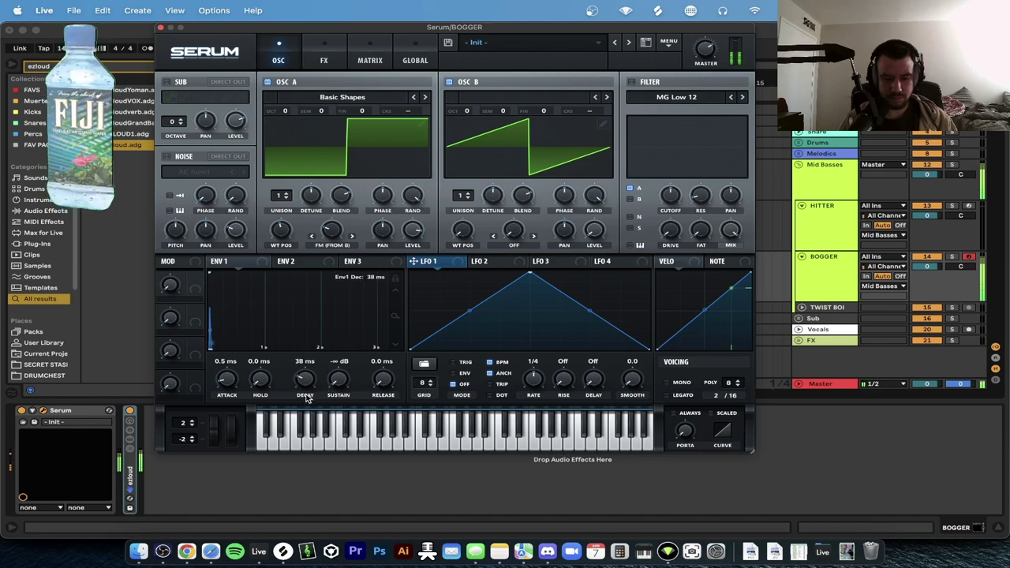
{"action": "left_click_drag", "start_coordinate": [305, 393], "coordinate": [307, 375]}
Enable the noise oscillator with the Air Can 1 sample and adjust its level.
{"action": "left_click", "coordinate": [167, 83]}
{"action": "left_click", "coordinate": [167, 82]}
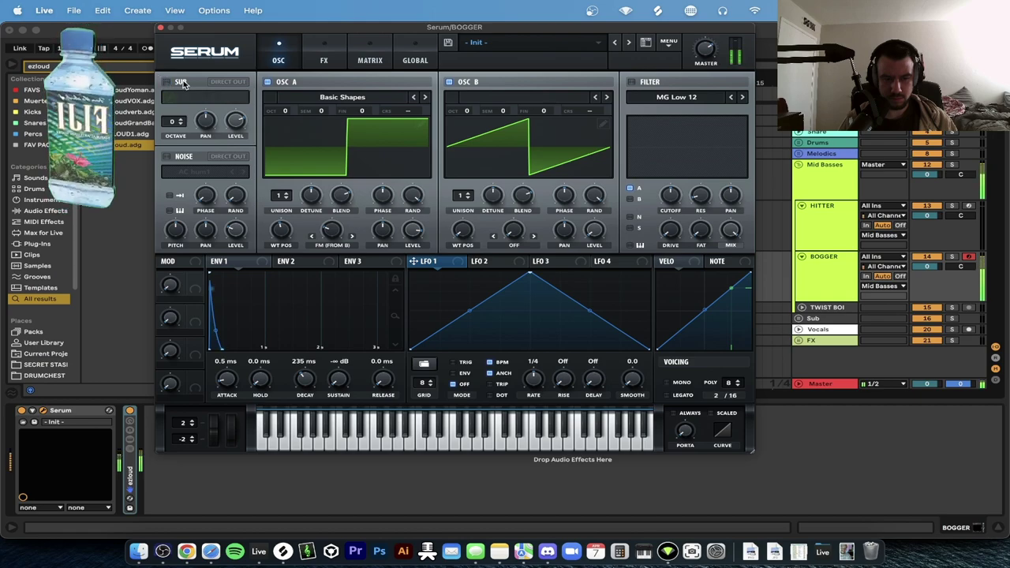
{"action": "left_click", "coordinate": [167, 157]}
{"action": "left_click_drag", "start_coordinate": [238, 246], "coordinate": [236, 219]}
{"action": "left_click", "coordinate": [231, 172]}
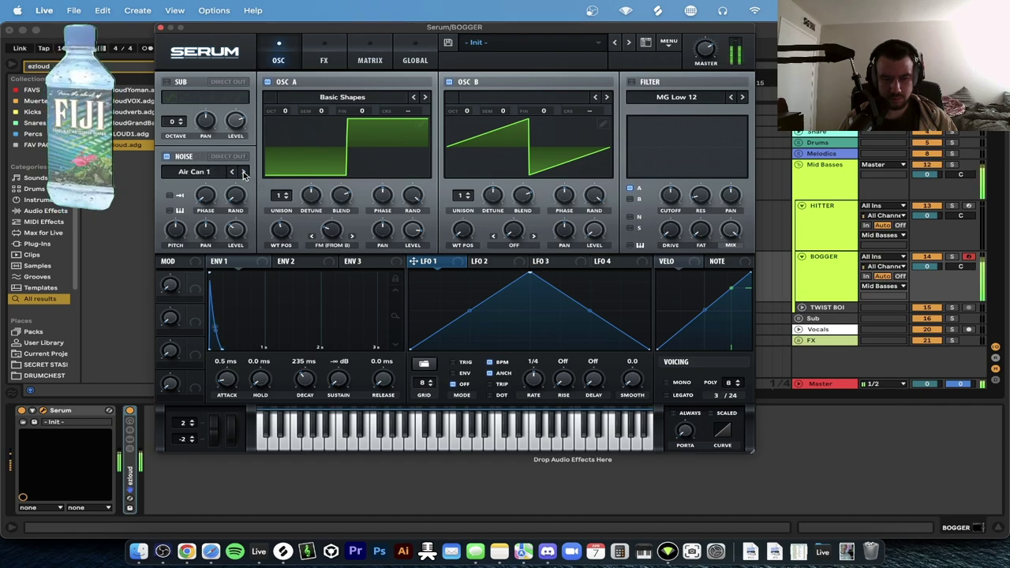
{"action": "mouse_move", "coordinate": [237, 234]}
{"action": "left_mouse_down"}
{"action": "mouse_move", "coordinate": [228, 186]}
{"action": "mouse_move", "coordinate": [229, 225]}
{"action": "left_mouse_up"}
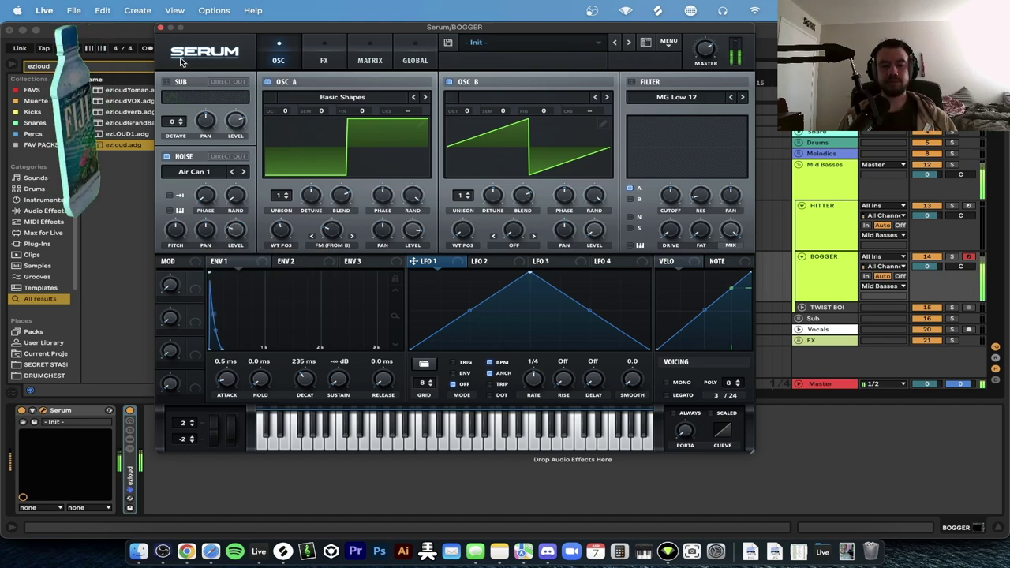
{"action": "left_click", "coordinate": [160, 27]}
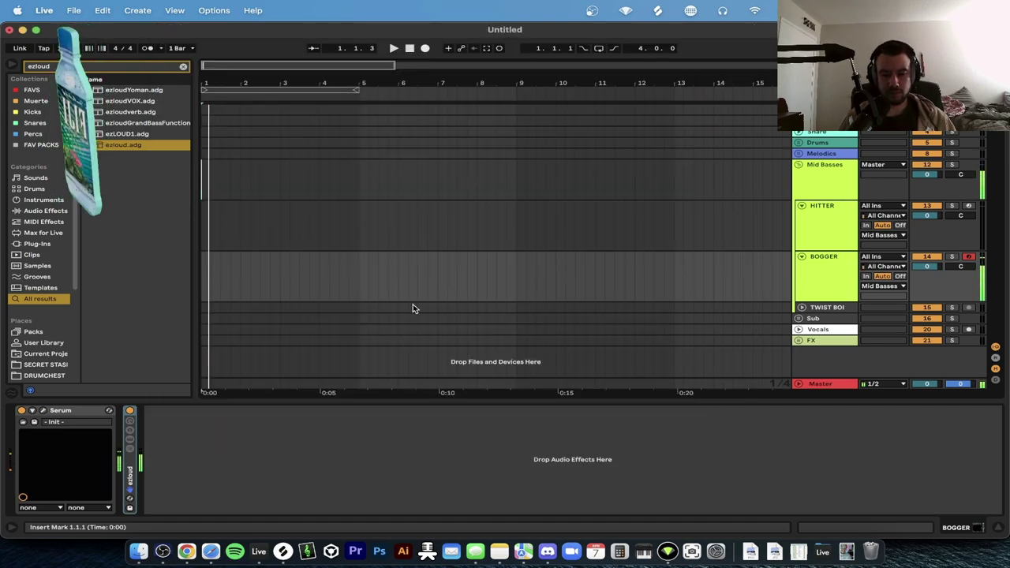
{"action": "left_click", "coordinate": [43, 410]}
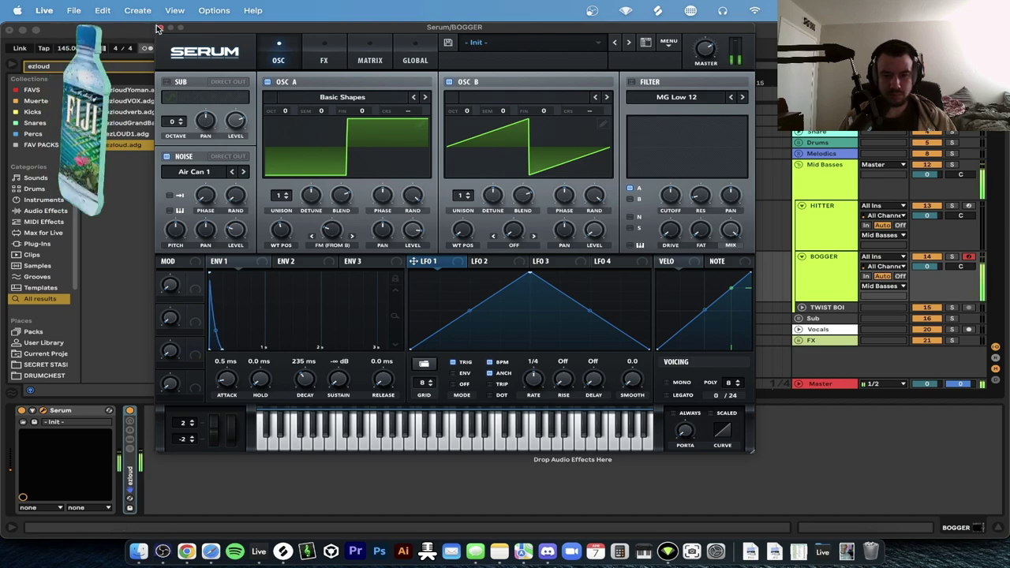
{"action": "left_click", "coordinate": [630, 82]}
Retune the cutoff, resonance and drive of the Reverb effects filter by ear.
{"action": "left_click", "coordinate": [317, 48]}
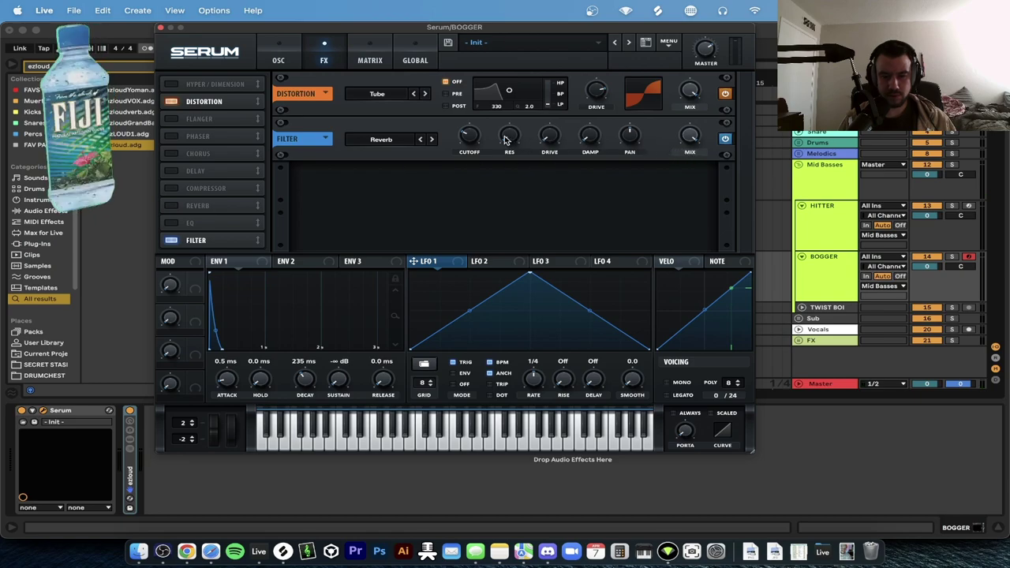
{"action": "left_click_drag", "start_coordinate": [550, 138], "coordinate": [537, 73]}
{"action": "left_click_drag", "start_coordinate": [549, 139], "coordinate": [551, 175]}
{"action": "left_click_drag", "start_coordinate": [510, 141], "coordinate": [509, 163]}
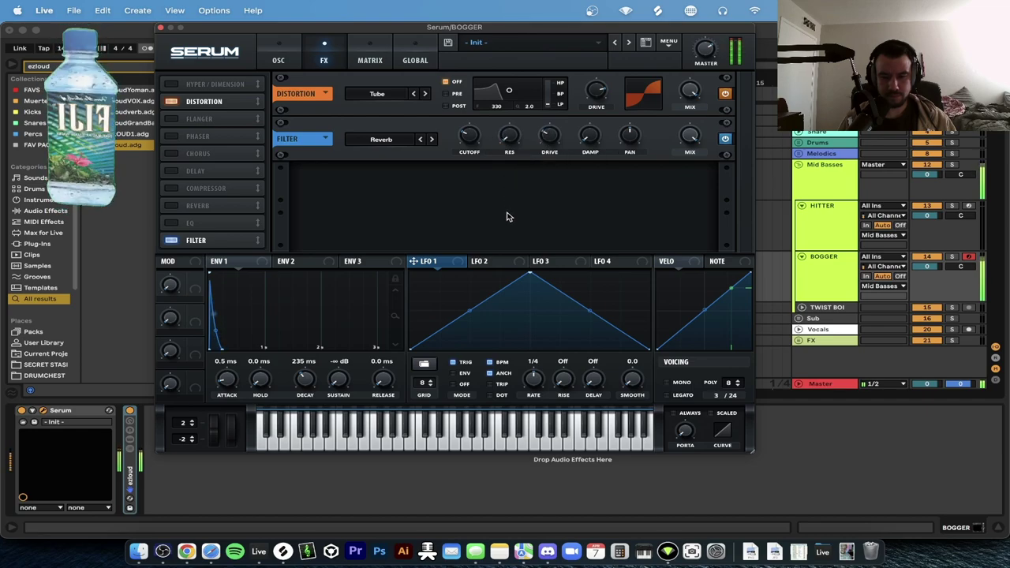
{"action": "mouse_move", "coordinate": [475, 140]}
{"action": "left_mouse_down"}
{"action": "mouse_move", "coordinate": [468, 155]}
{"action": "mouse_move", "coordinate": [464, 138]}
{"action": "left_mouse_up"}
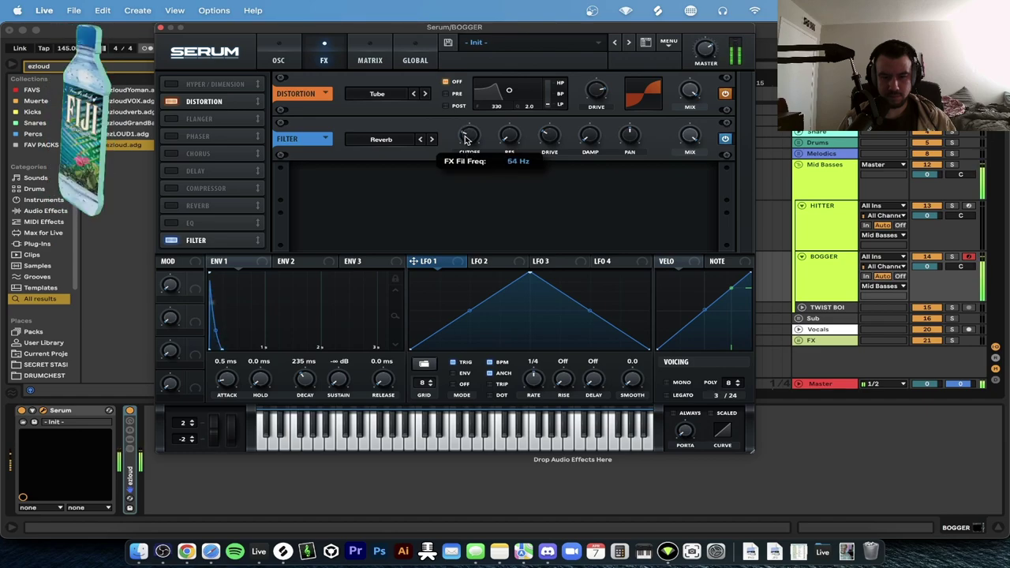
{"action": "left_click", "coordinate": [286, 55]}
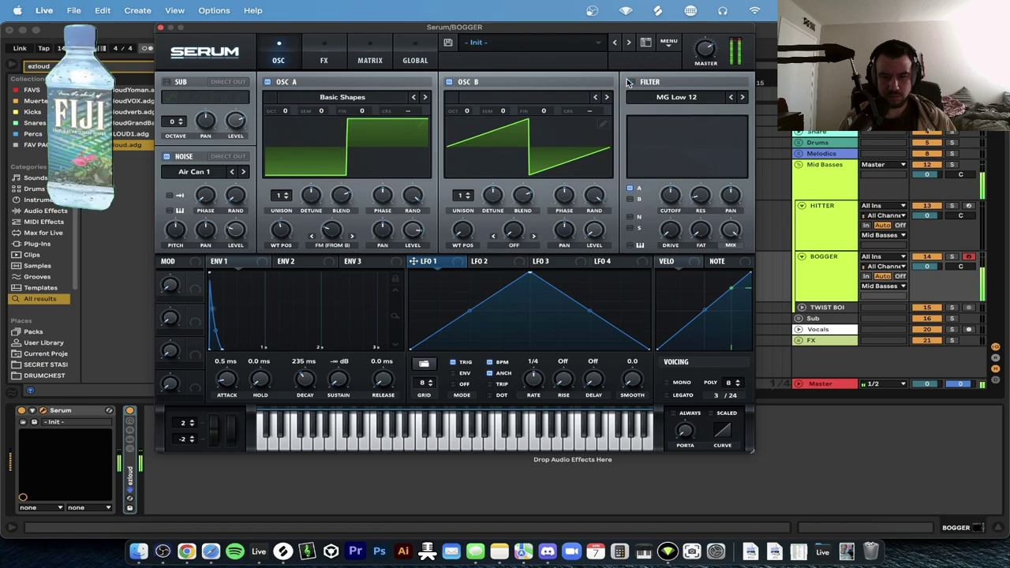
{"action": "left_click", "coordinate": [313, 51]}
{"action": "left_click_drag", "start_coordinate": [474, 142], "coordinate": [473, 153]}
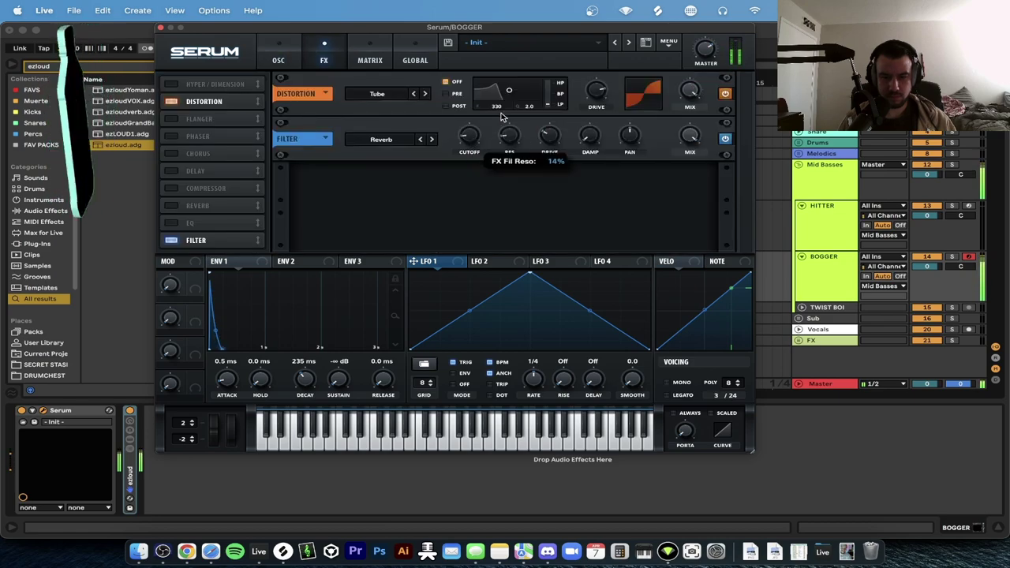
{"action": "left_click_drag", "start_coordinate": [504, 139], "coordinate": [505, 164]}
{"action": "mouse_move", "coordinate": [549, 138]}
{"action": "left_mouse_down"}
{"action": "mouse_move", "coordinate": [554, 96]}
{"action": "mouse_move", "coordinate": [552, 142]}
{"action": "left_mouse_up"}
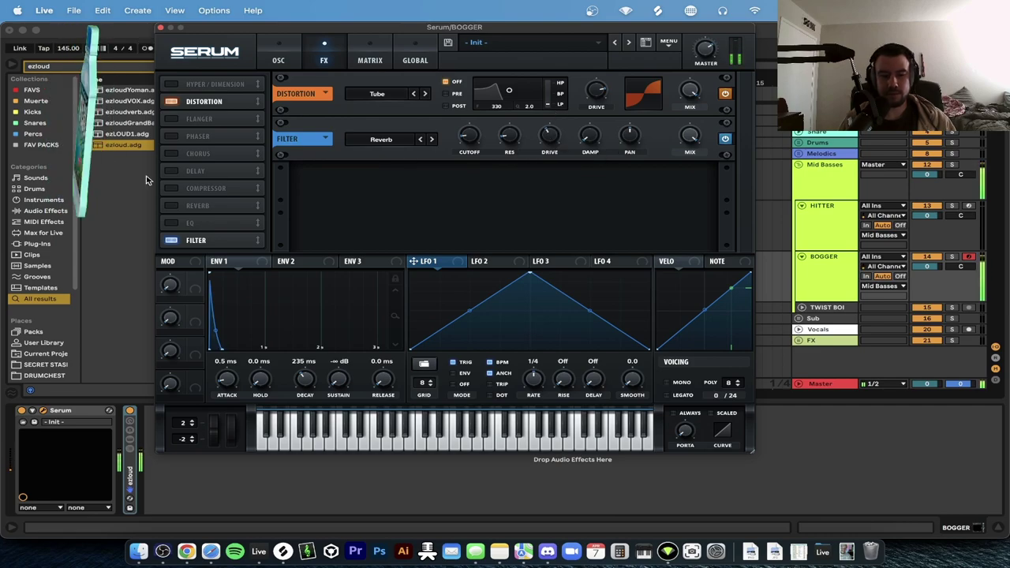
Enable the phaser effect and lower its depth, frequency and feedback.
{"action": "left_click", "coordinate": [172, 135]}
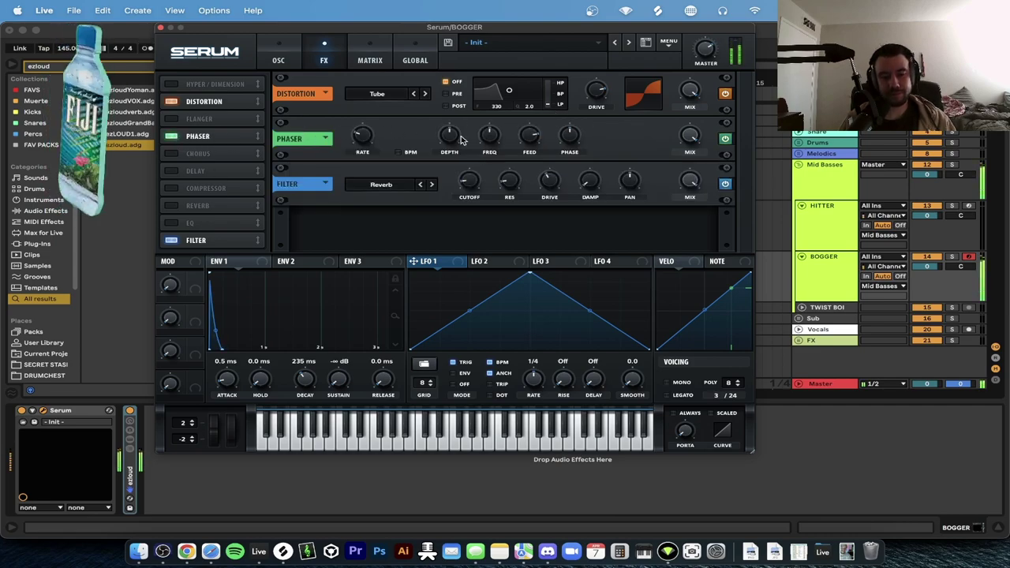
{"action": "left_click_drag", "start_coordinate": [449, 136], "coordinate": [456, 175]}
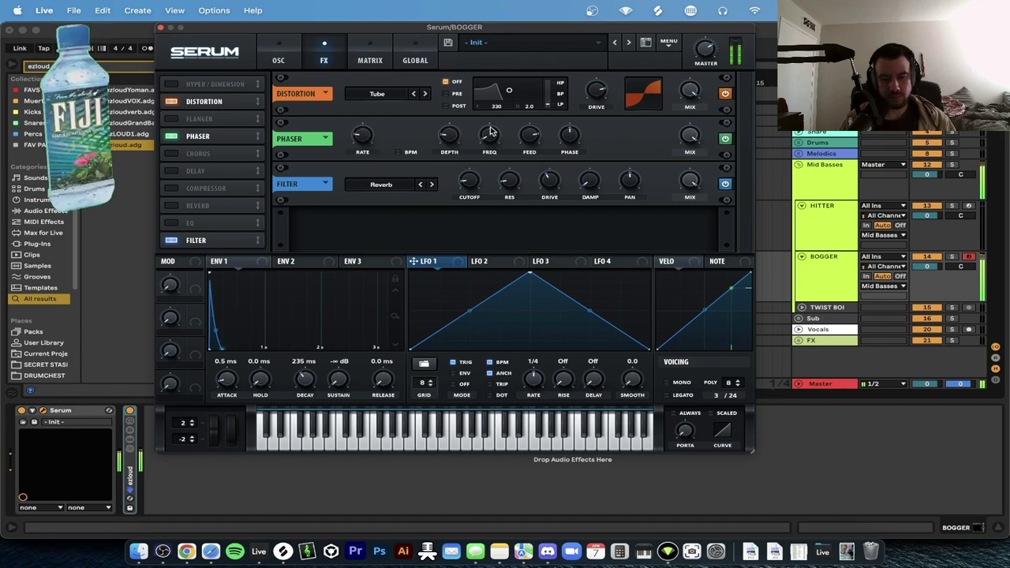
{"action": "mouse_move", "coordinate": [490, 127]}
{"action": "mouse_move", "coordinate": [490, 126]}
{"action": "left_mouse_down"}
{"action": "mouse_move", "coordinate": [492, 108]}
{"action": "mouse_move", "coordinate": [491, 141]}
{"action": "left_mouse_up"}
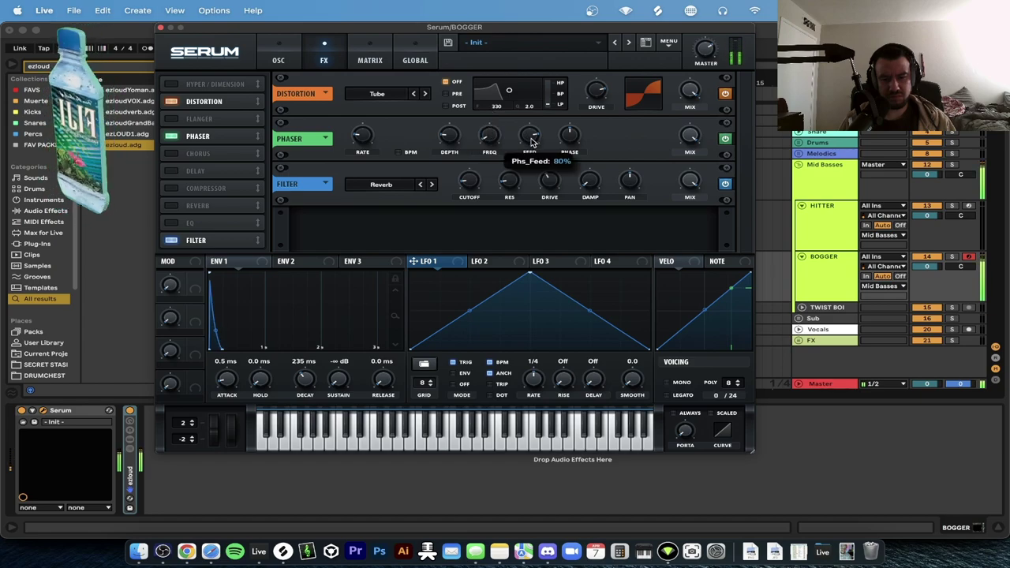
{"action": "mouse_move", "coordinate": [672, 144]}
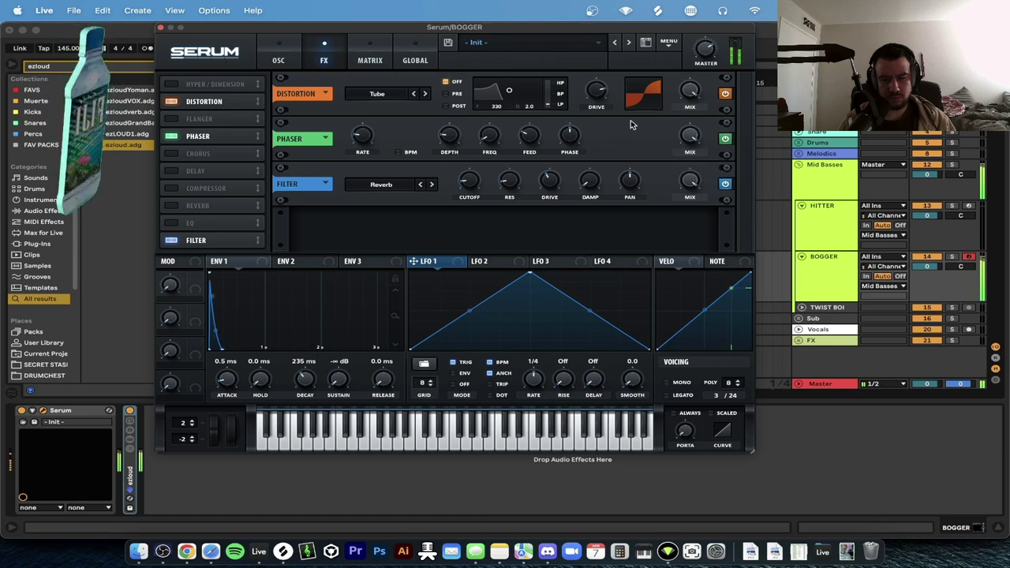
Enable the compressor effect in multiband mode and adjust its threshold.
{"action": "left_click", "coordinate": [171, 188]}
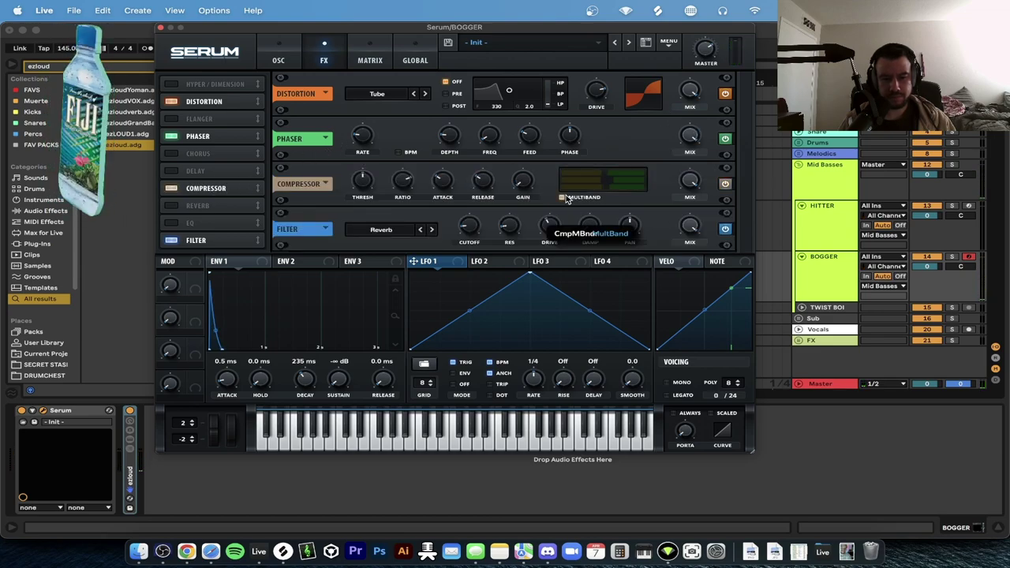
{"action": "mouse_move", "coordinate": [363, 205]}
{"action": "left_click_drag", "start_coordinate": [364, 202], "coordinate": [362, 218]}
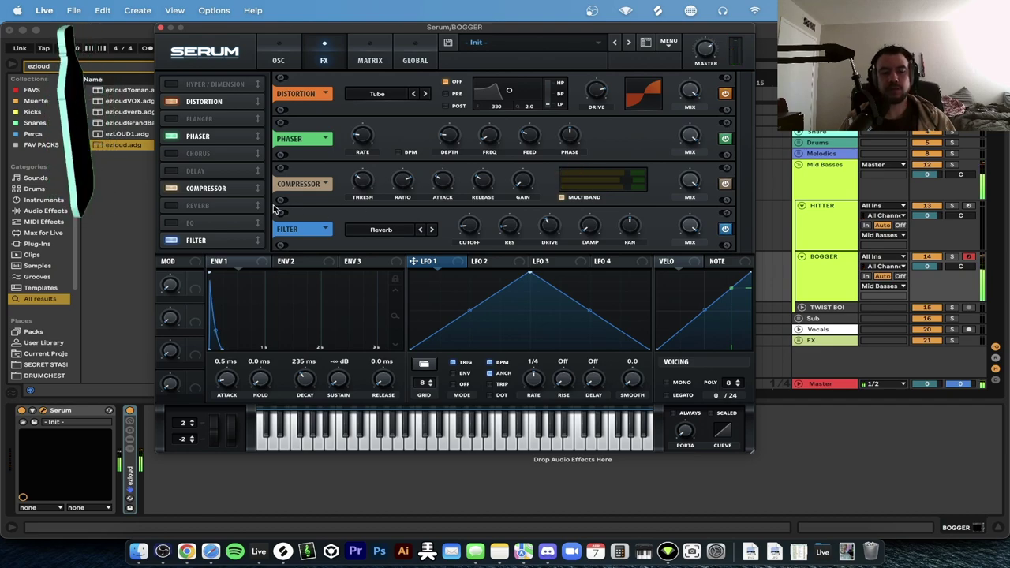
Try oscillator B one octave down, along with other unison and octave values for oscillator A.
{"action": "left_click", "coordinate": [289, 53]}
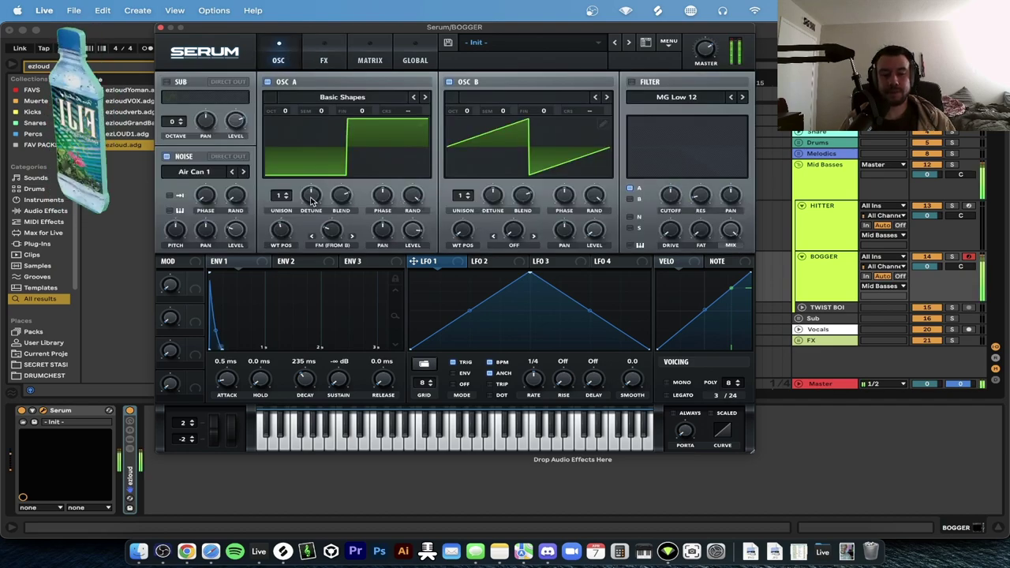
{"action": "left_click_drag", "start_coordinate": [281, 195], "coordinate": [297, 276]}
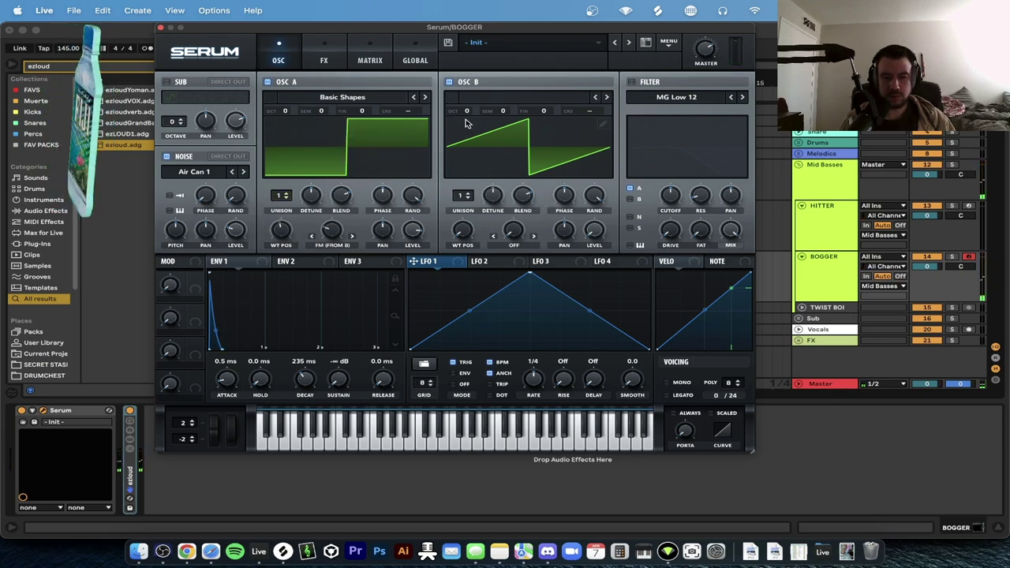
{"action": "left_click_drag", "start_coordinate": [471, 115], "coordinate": [472, 177]}
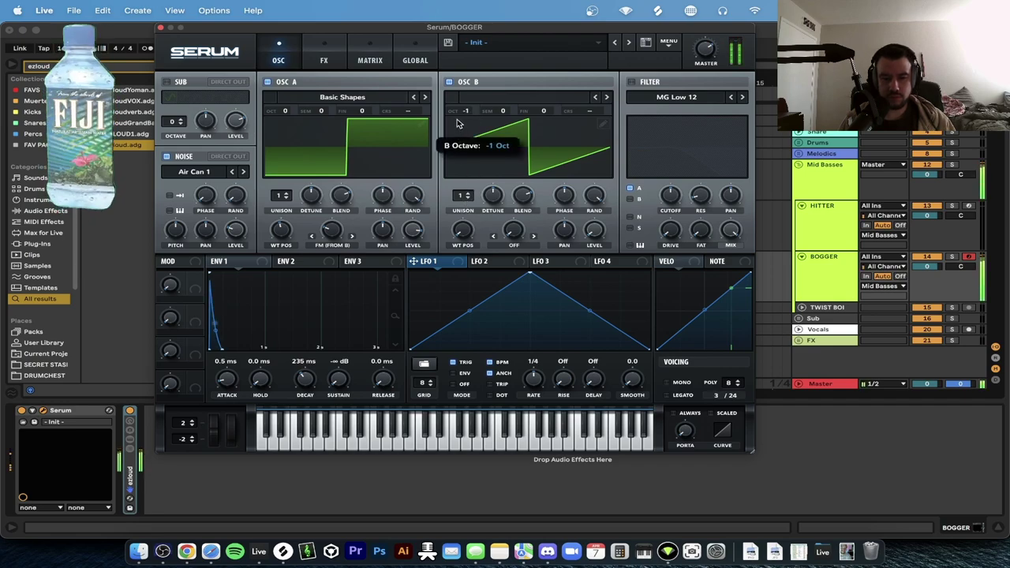
{"action": "left_click_drag", "start_coordinate": [456, 113], "coordinate": [453, 106]}
{"action": "left_click_drag", "start_coordinate": [286, 115], "coordinate": [287, 149]}
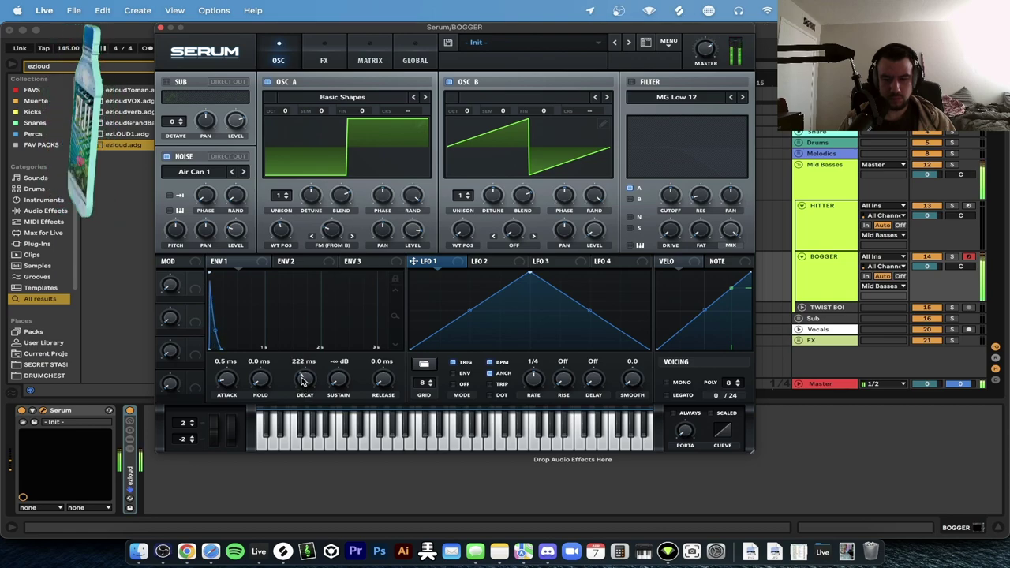
Disarm the BOGGER track, arm HITTER and record a sustained D0 note of just over two bars from the arrangement's start.
{"action": "left_click", "coordinate": [969, 258]}
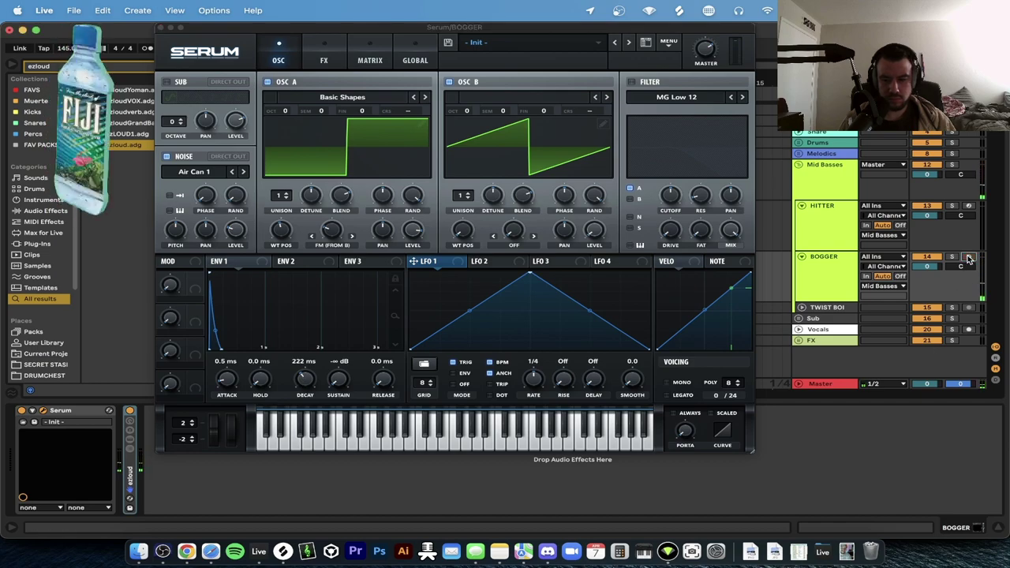
{"action": "left_click", "coordinate": [968, 206]}
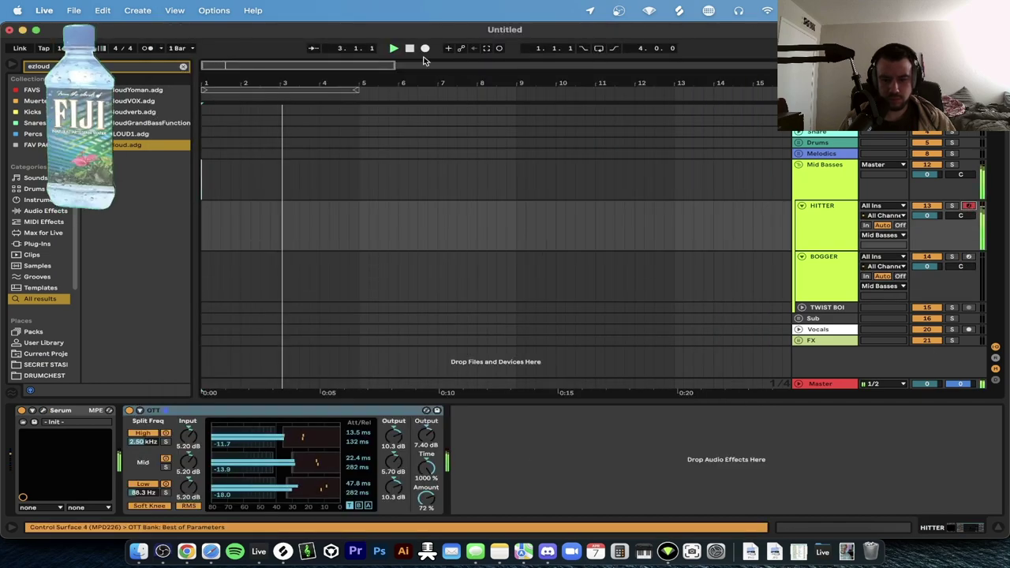
{"action": "left_click", "coordinate": [410, 48]}
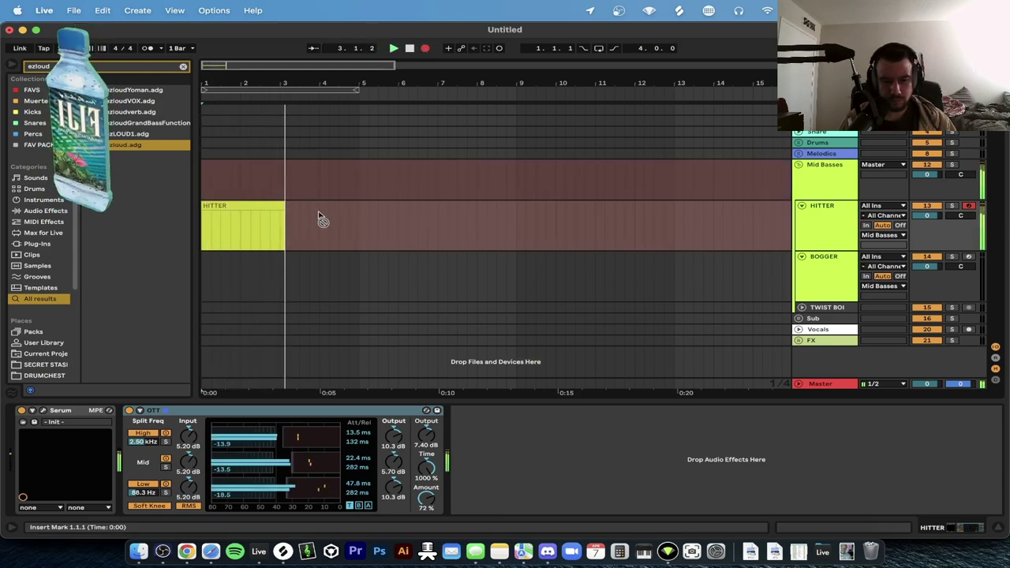
{"action": "key", "text": "space"}
Open the recorded HITTER clip in the note editor, play it back and hide the clip view again.
{"action": "left_click", "coordinate": [261, 197]}
{"action": "double_click", "coordinate": [255, 203]}
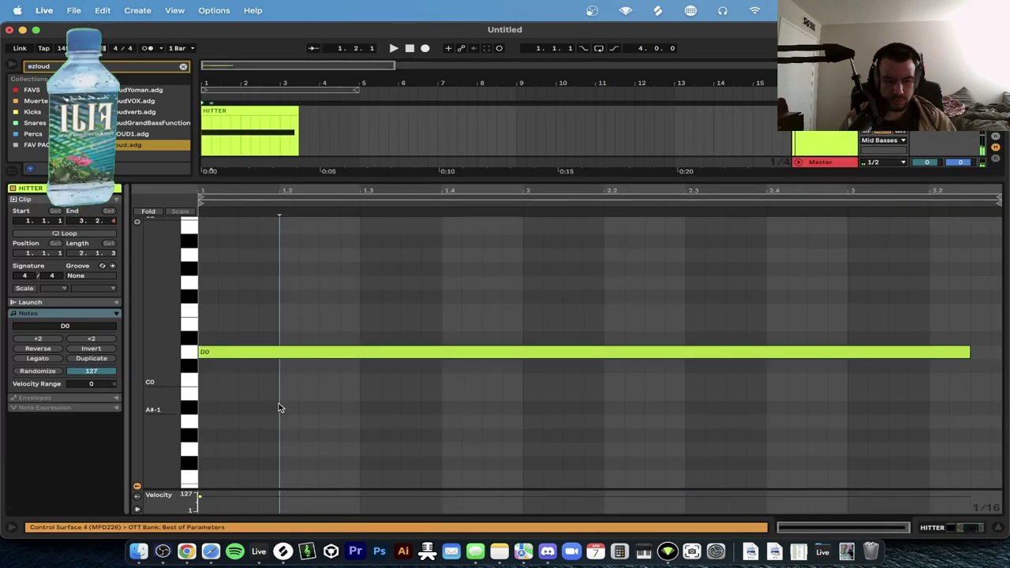
{"action": "key", "text": "space"}
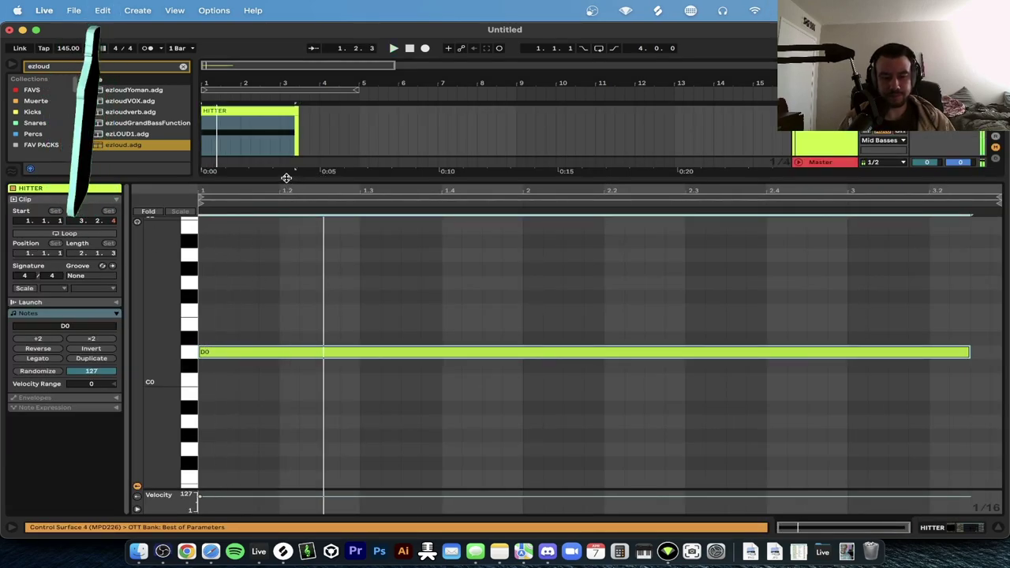
{"action": "key", "text": "super+alt+l"}
Trim the HITTER clip to exactly two bars, duplicate it directly behind itself and play the arrangement.
{"action": "left_click", "coordinate": [317, 223]}
{"action": "left_click", "coordinate": [296, 205]}
{"action": "left_click_drag", "start_coordinate": [280, 203], "coordinate": [279, 203]}
{"action": "key", "text": "super+d"}
{"action": "key", "text": "space"}
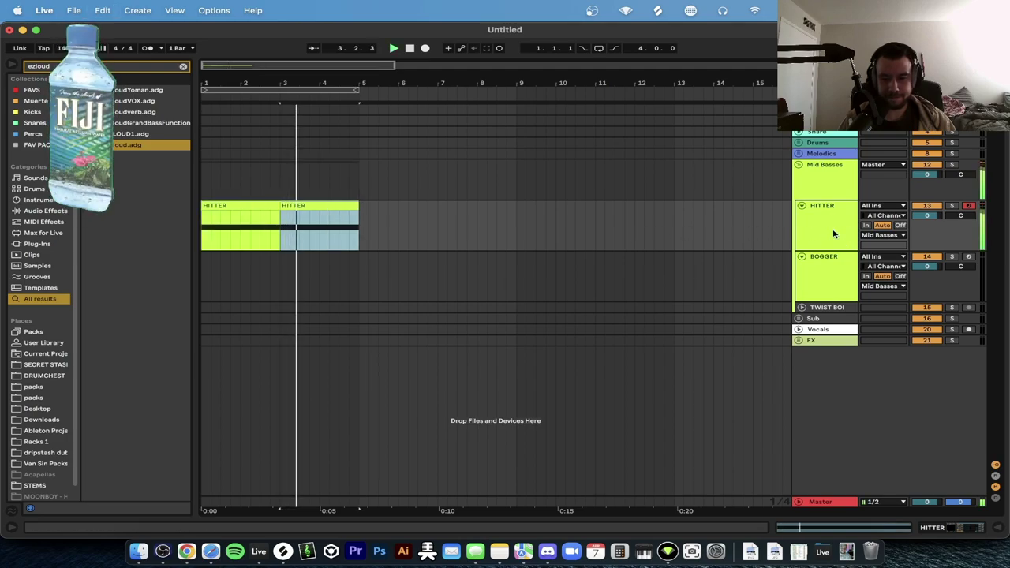
Check the audio preferences, select the first HITTER clip and arm the BOGGER track for recording.
{"action": "key", "text": "super+comma"}
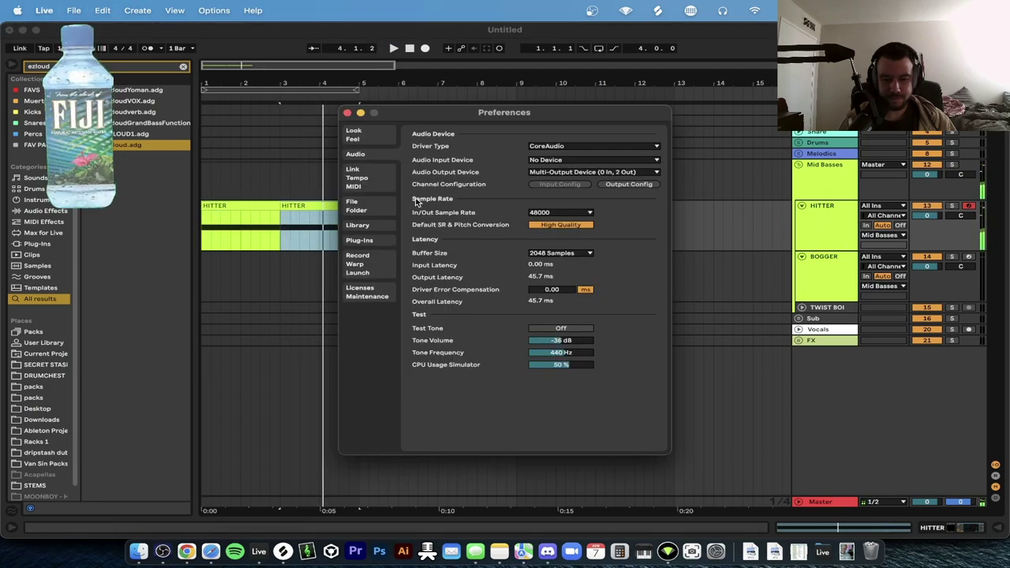
{"action": "left_click", "coordinate": [347, 115]}
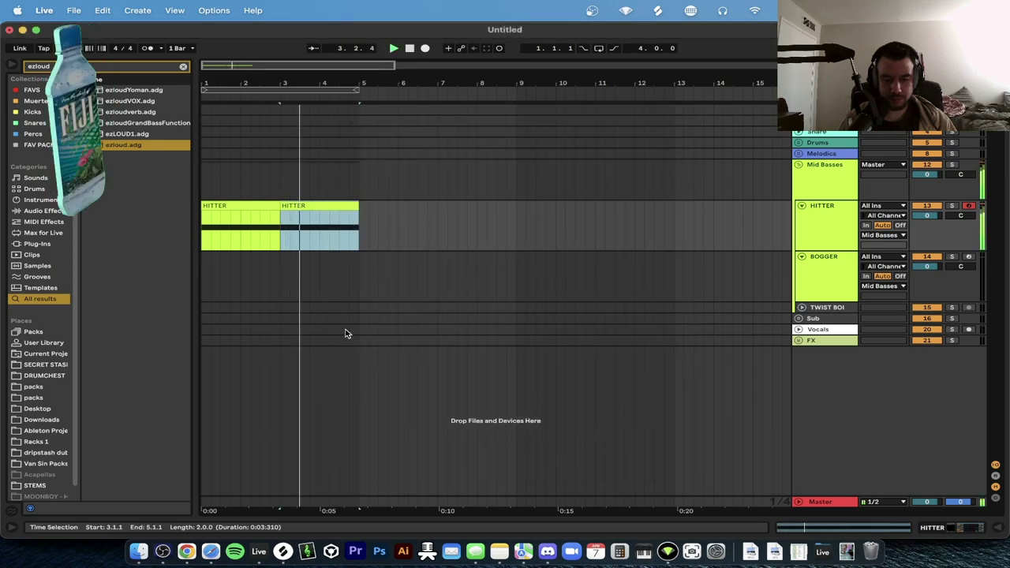
{"action": "left_click", "coordinate": [246, 204]}
{"action": "left_click", "coordinate": [969, 257]}
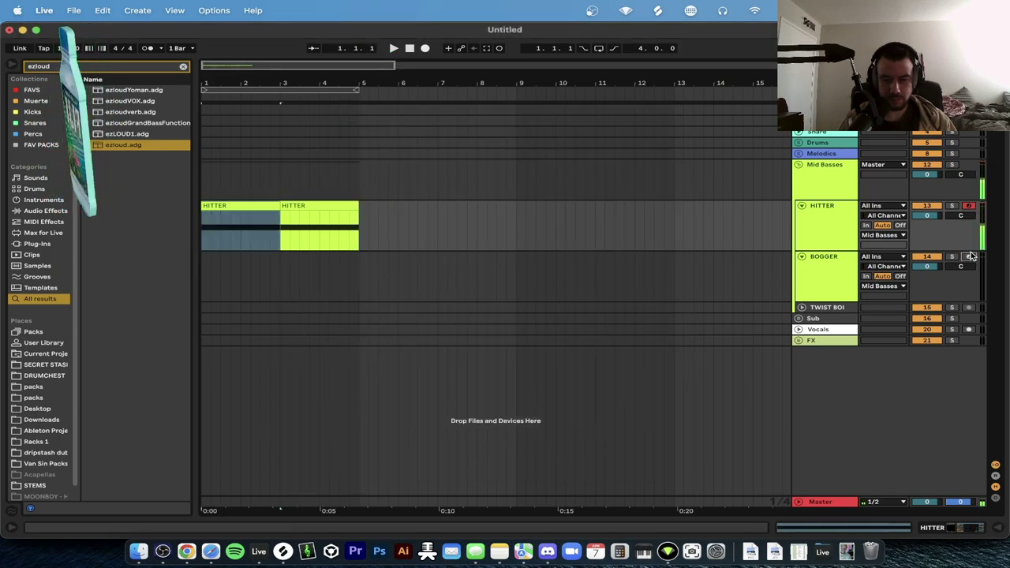
{"action": "left_click", "coordinate": [161, 28]}
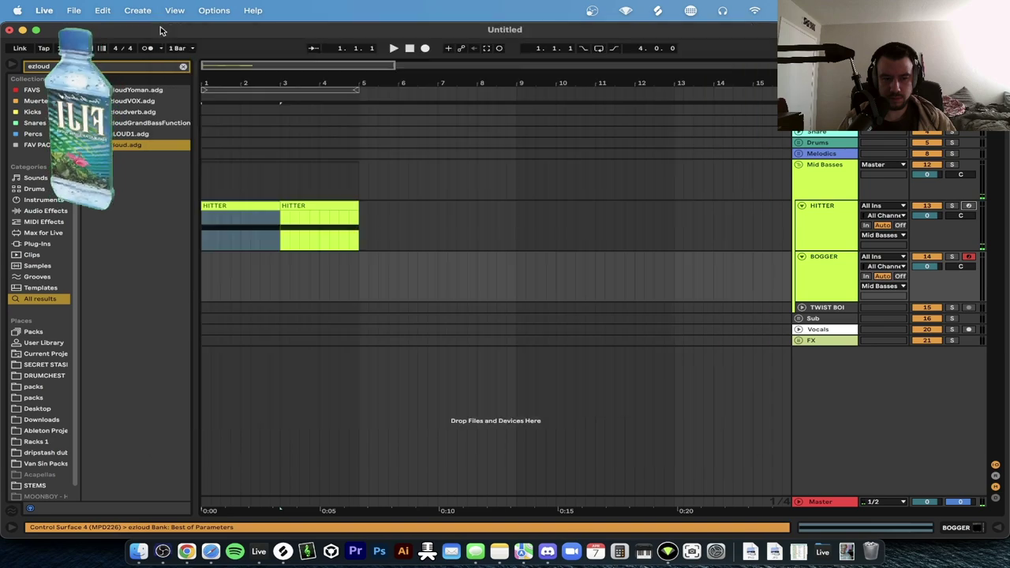
Play the arrangement from bar 1 with BOGGER armed to audition it against the HITTER clips.
{"action": "left_click", "coordinate": [203, 274]}
{"action": "key", "text": "space"}
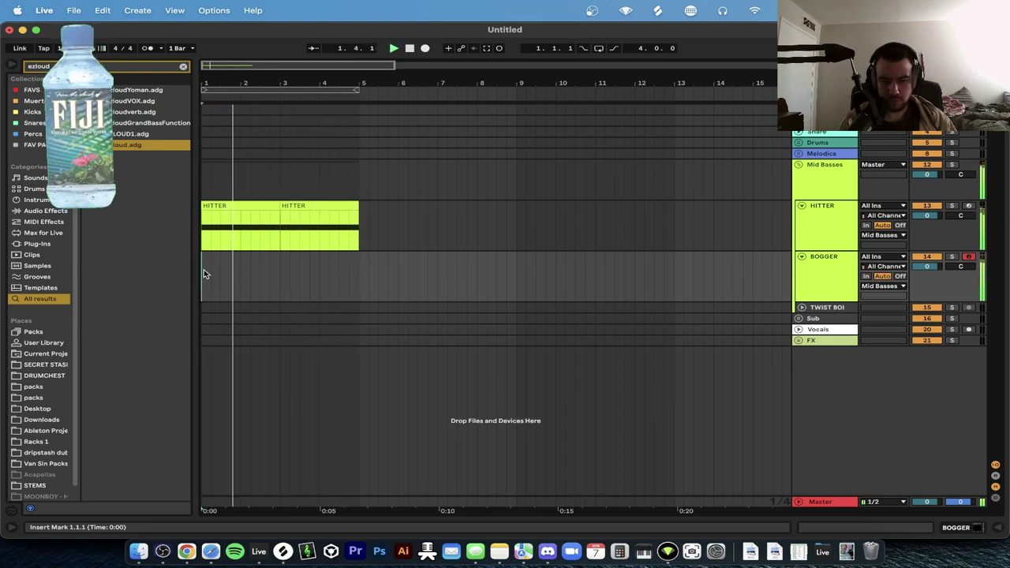
{"action": "key", "text": "space"}
{"action": "key", "text": "space"}
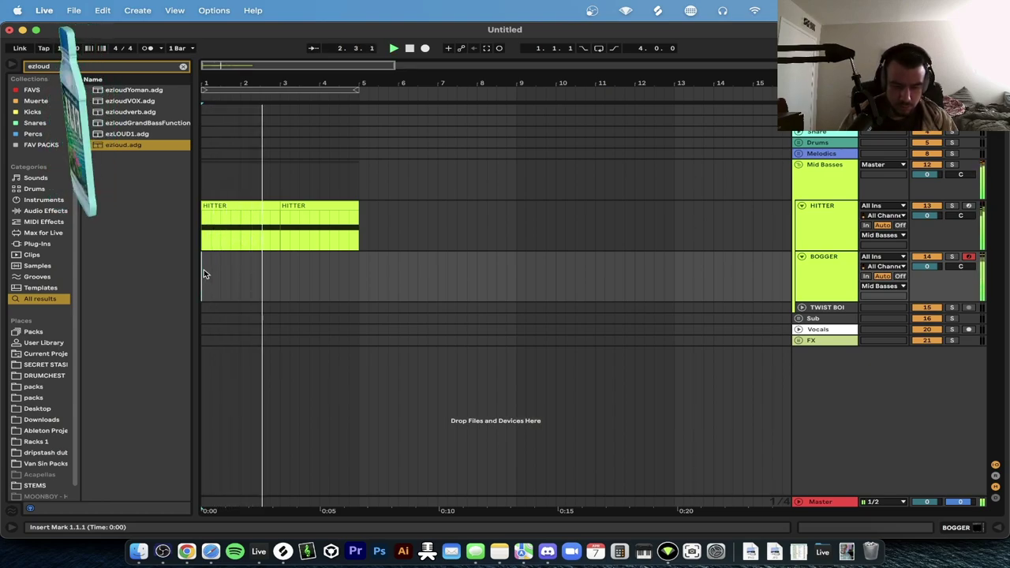
{"action": "key", "text": "space"}
Try a new two-bar MIDI clip on BOGGER with short D0 notes around beats 3 and 4 of bar 1.
{"action": "left_click_drag", "start_coordinate": [276, 275], "coordinate": [191, 279]}
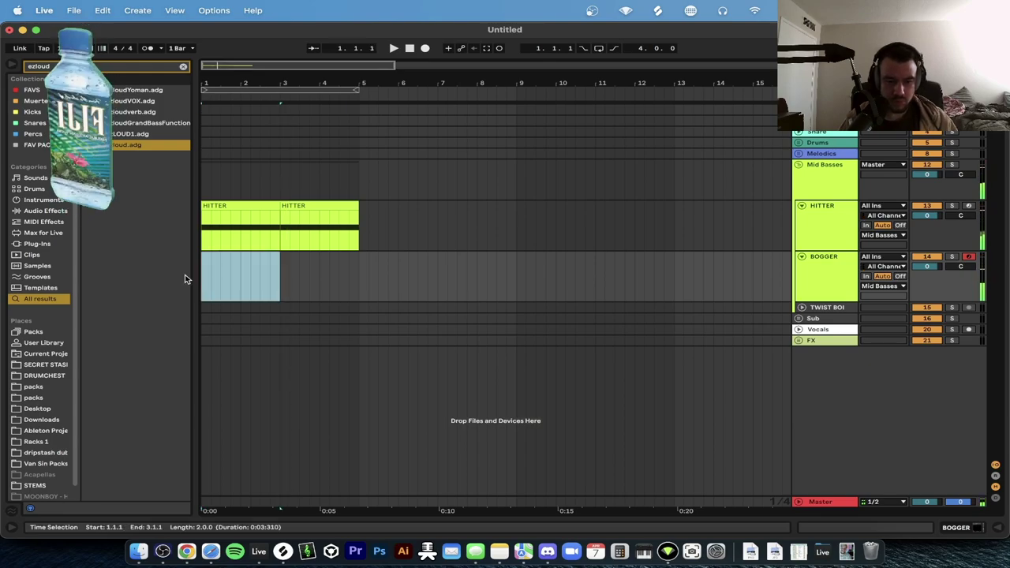
{"action": "key", "text": "super+shift+m"}
{"action": "key", "text": "space"}
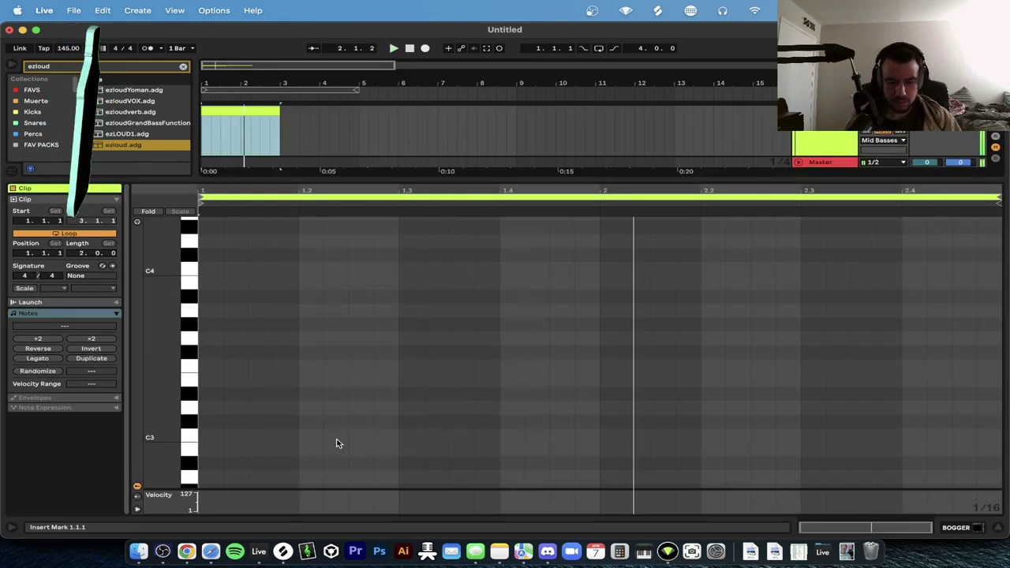
{"action": "scroll", "coordinate": [336, 443], "scroll_direction": "down", "scroll_amount": 12}
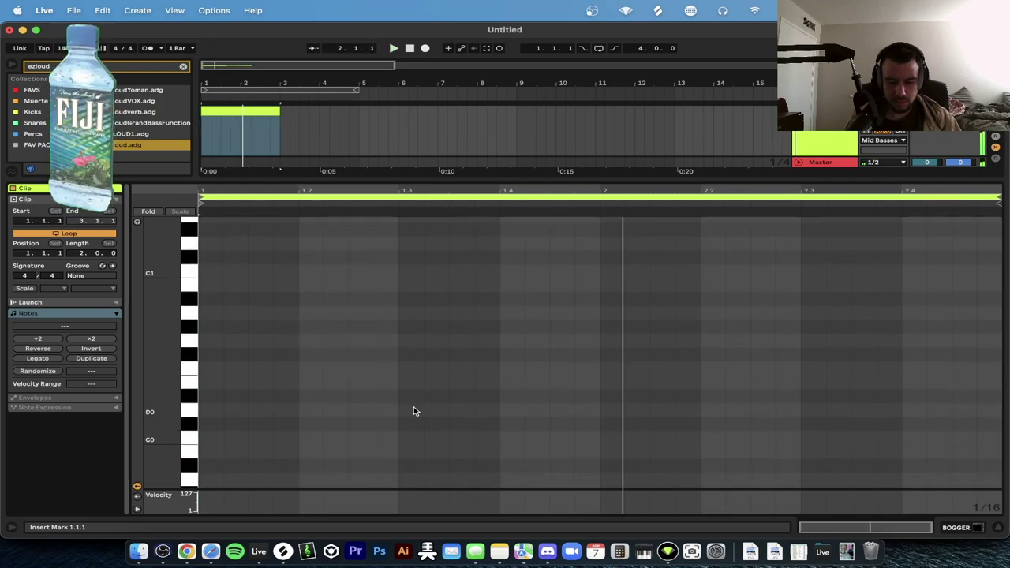
{"action": "double_click", "coordinate": [413, 409]}
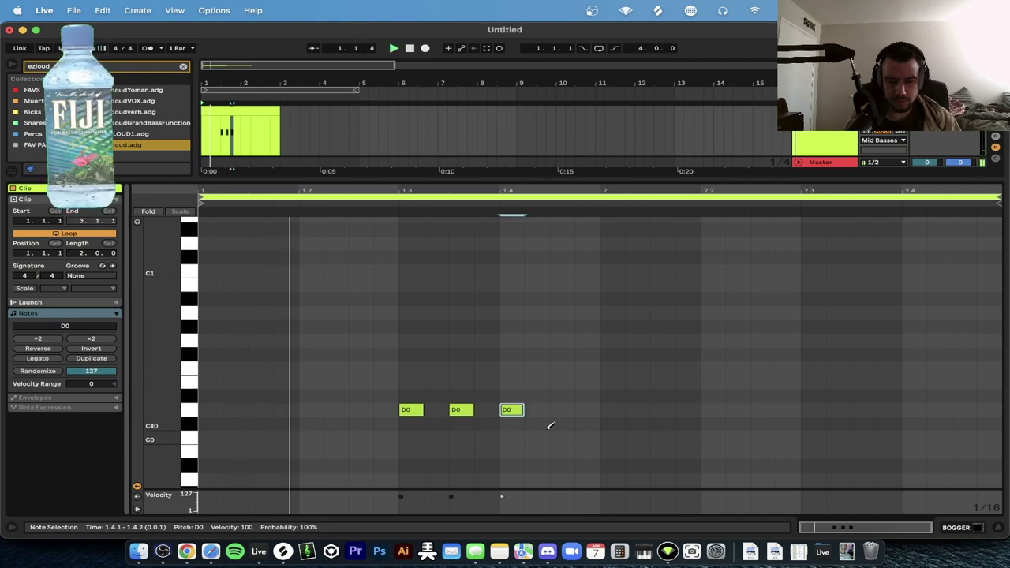
{"action": "double_click", "coordinate": [457, 408]}
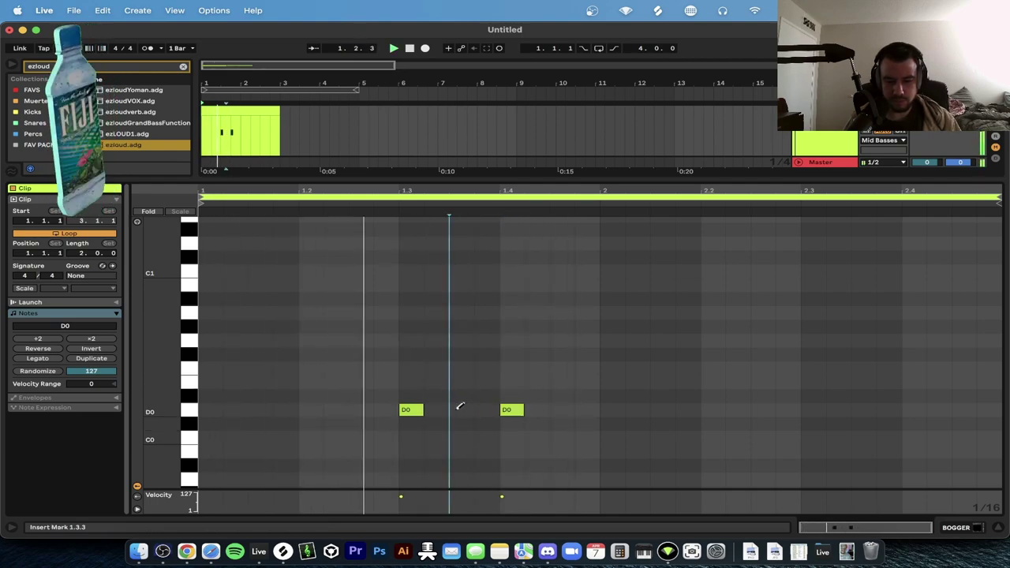
{"action": "left_click", "coordinate": [511, 409]}
{"action": "left_click", "coordinate": [464, 409]}
{"action": "left_click", "coordinate": [414, 409]}
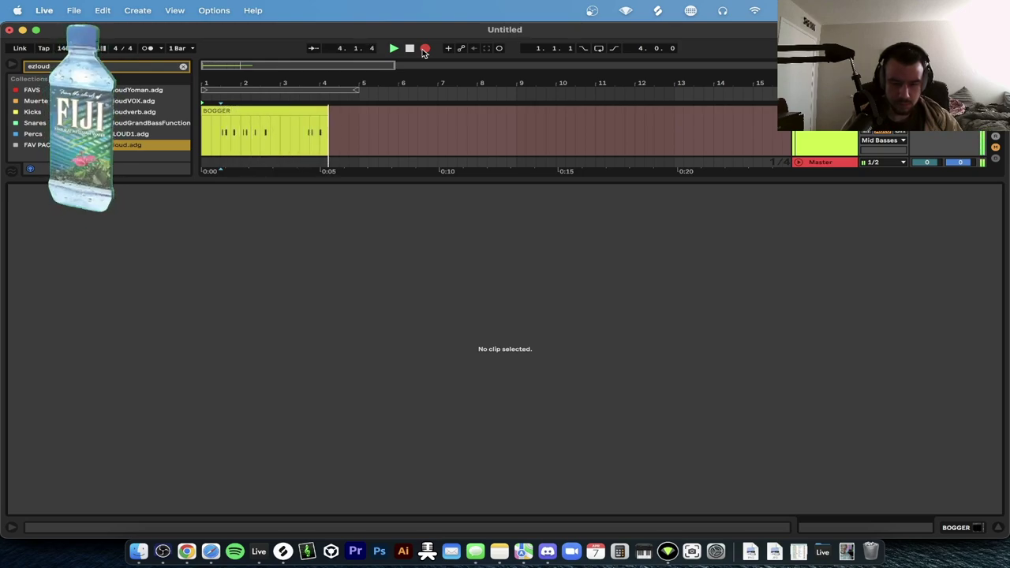
Record a BOGGER pattern of short D0 notes over about four bars from bar 1, then open the clip and play it.
{"action": "key", "text": "space"}
{"action": "left_click", "coordinate": [273, 110]}
{"action": "key", "text": "space"}
{"action": "left_click", "coordinate": [321, 407]}
Try nudging the first D0 note of the BOGGER clip earlier and listen to the pattern.
{"action": "key", "text": "plus"}
{"action": "scroll", "coordinate": [321, 407], "scroll_direction": "left", "scroll_amount": 3}
{"action": "key", "text": "space"}
{"action": "left_click_drag", "start_coordinate": [347, 379], "coordinate": [318, 322]}
{"action": "key", "text": "space"}
{"action": "key", "text": "Left"}
{"action": "key", "text": "super+z"}
{"action": "key", "text": "space"}
{"action": "key", "text": "space"}
Shift the first three D0 notes of the BOGGER clip slightly later to tighten their timing.
{"action": "scroll", "coordinate": [359, 387], "scroll_direction": "down", "scroll_amount": 1}
{"action": "scroll", "coordinate": [359, 387], "scroll_direction": "up", "scroll_amount": 5}
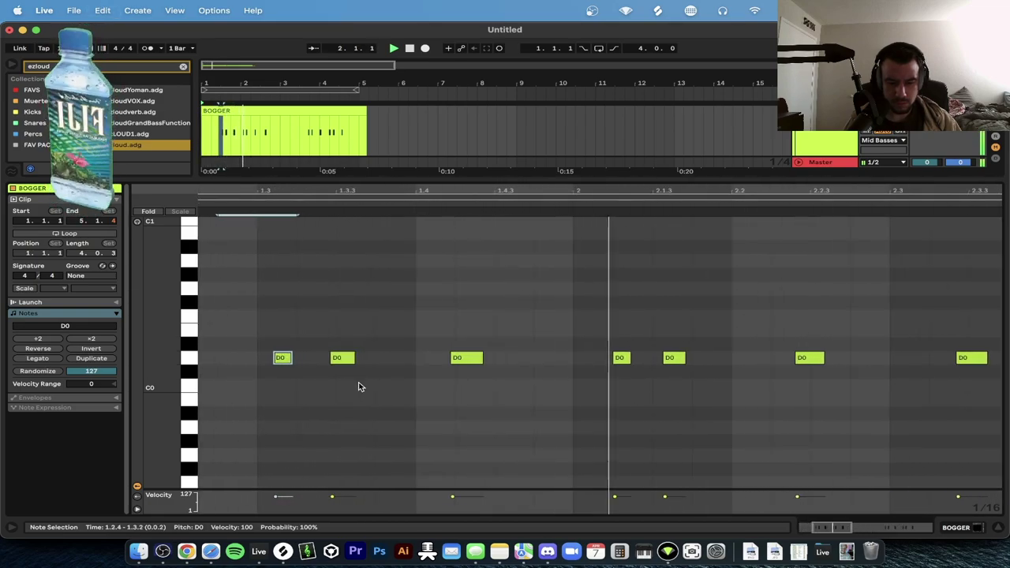
{"action": "scroll", "coordinate": [359, 386], "scroll_direction": "left", "scroll_amount": 1}
{"action": "scroll", "coordinate": [320, 394], "scroll_direction": "down", "scroll_amount": 2}
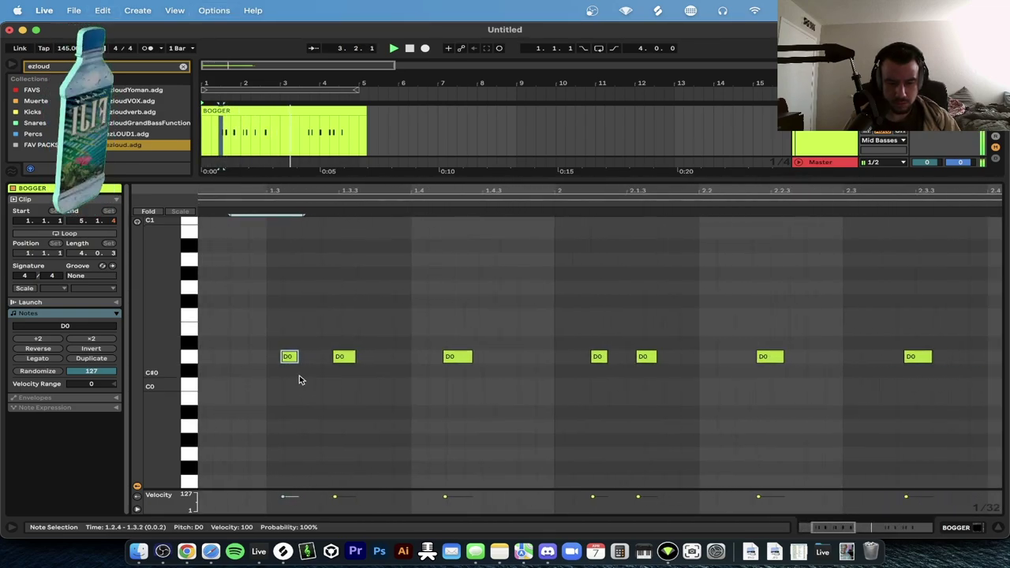
{"action": "left_click", "coordinate": [292, 359]}
{"action": "left_click_drag", "start_coordinate": [331, 362], "coordinate": [340, 359]}
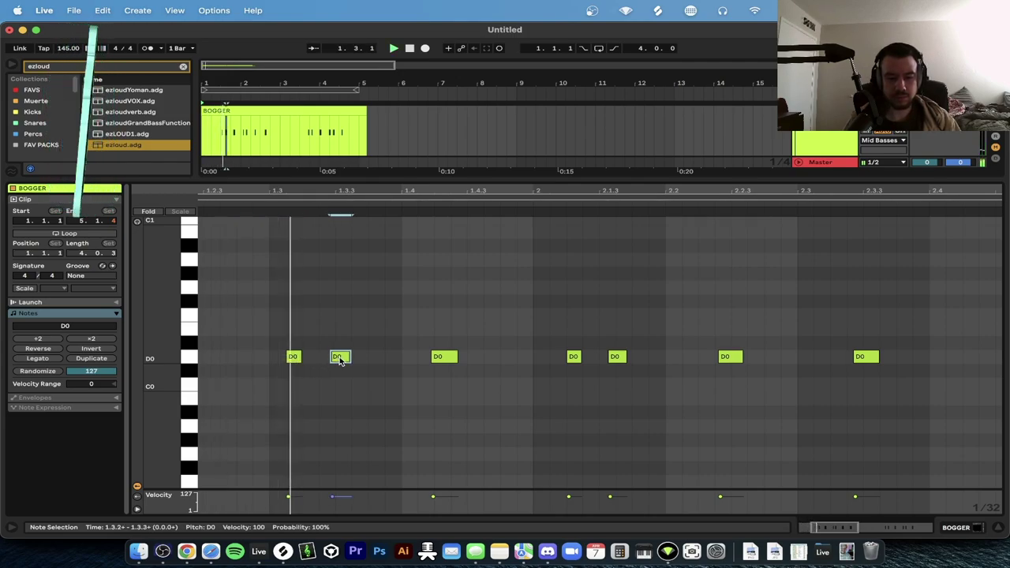
{"action": "left_click_drag", "start_coordinate": [433, 363], "coordinate": [437, 363]}
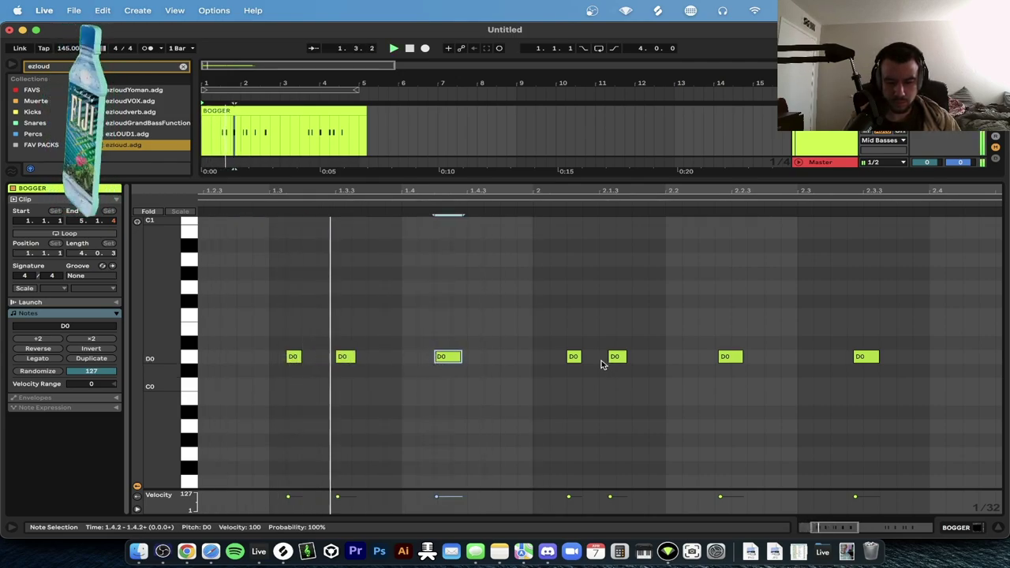
Try moving the fifth D0 note later and the sixth and seventh notes slightly earlier in bar 2.
{"action": "left_click", "coordinate": [574, 357]}
{"action": "left_click_drag", "start_coordinate": [616, 359], "coordinate": [624, 359]}
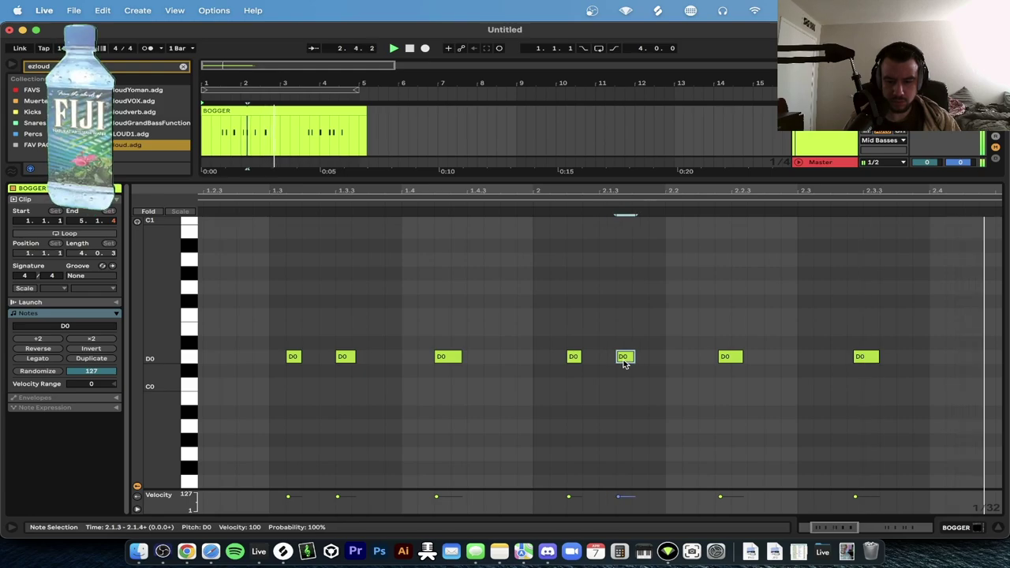
{"action": "scroll", "coordinate": [624, 360], "scroll_direction": "down", "scroll_amount": 1}
{"action": "scroll", "coordinate": [624, 359], "scroll_direction": "right", "scroll_amount": 2}
{"action": "left_click", "coordinate": [640, 361]}
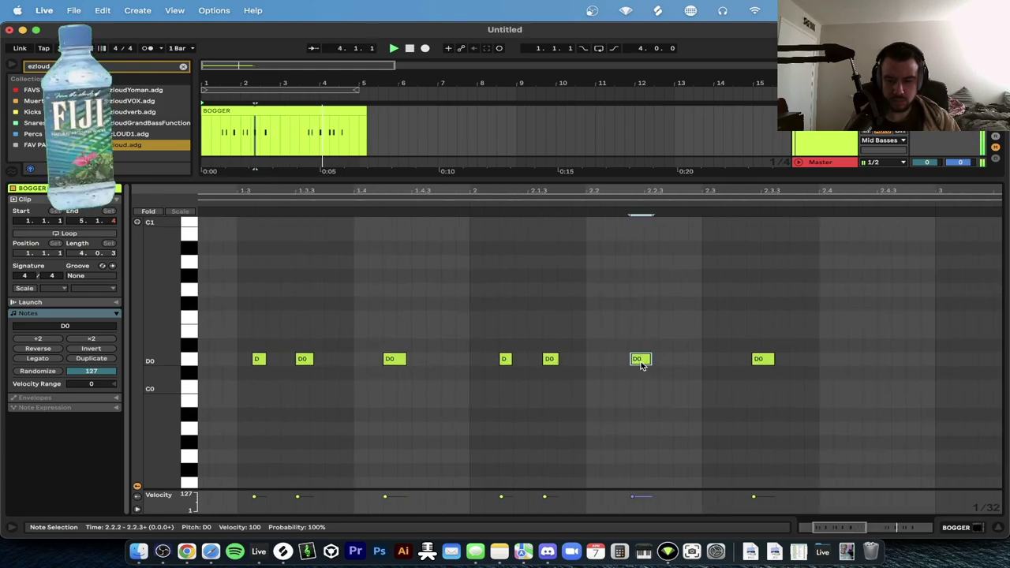
{"action": "left_click_drag", "start_coordinate": [764, 360], "coordinate": [758, 360]}
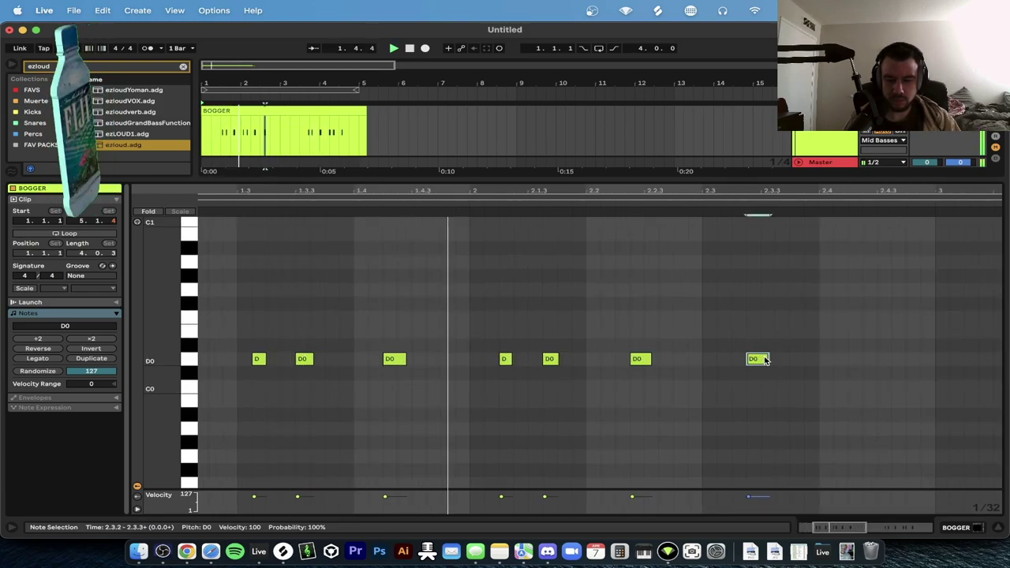
{"action": "key", "text": "super+z"}
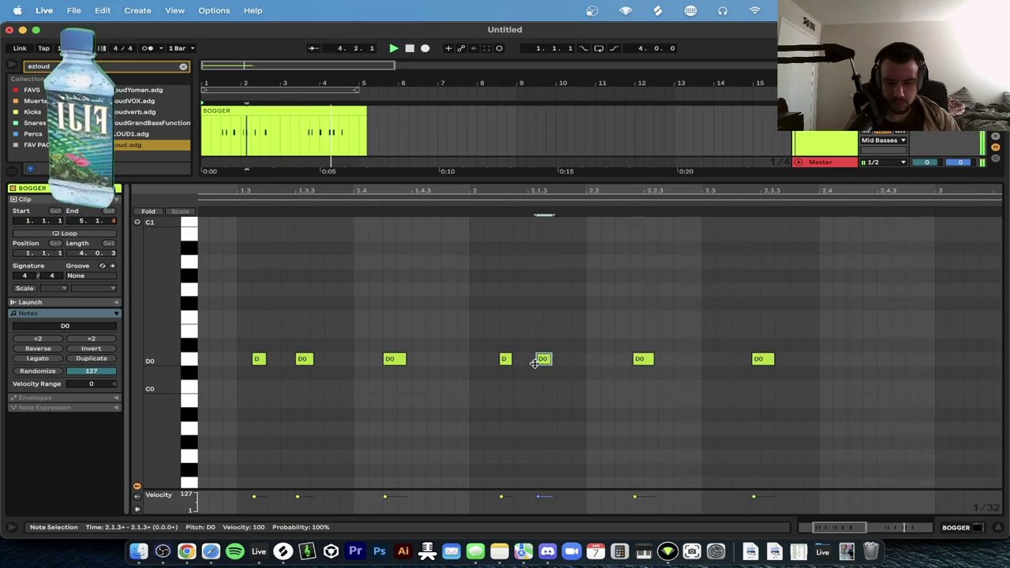
Fine-tune the start times of the fifth and sixth D0 notes in bar 2 and play the clip back.
{"action": "scroll", "coordinate": [535, 363], "scroll_direction": "up", "scroll_amount": 3}
{"action": "scroll", "coordinate": [535, 367], "scroll_direction": "up", "scroll_amount": 3}
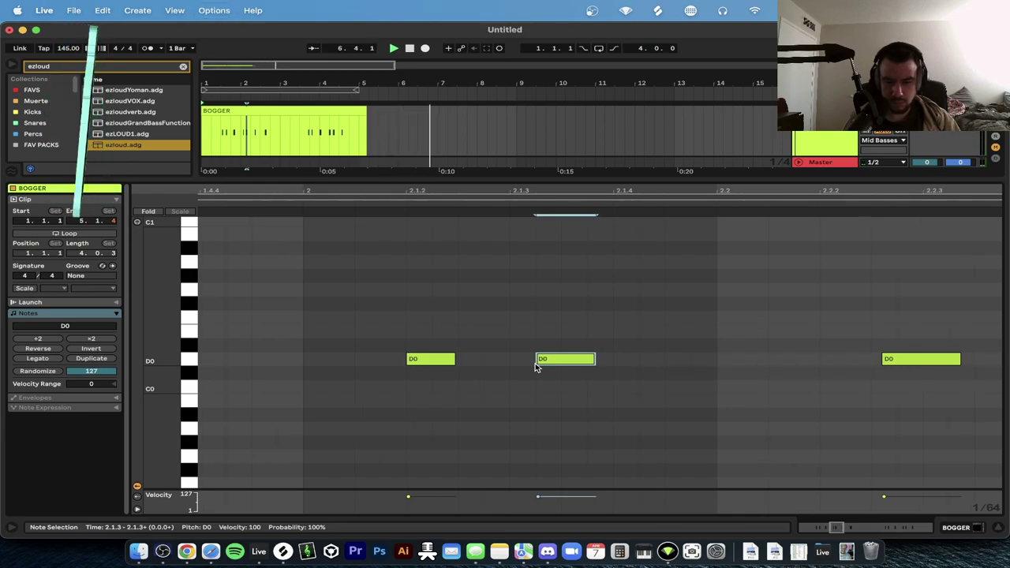
{"action": "scroll", "coordinate": [570, 329], "scroll_direction": "down", "scroll_amount": 2}
{"action": "key", "text": "space"}
{"action": "scroll", "coordinate": [630, 362], "scroll_direction": "right", "scroll_amount": 5}
{"action": "scroll", "coordinate": [630, 361], "scroll_direction": "down", "scroll_amount": 1}
{"action": "scroll", "coordinate": [630, 361], "scroll_direction": "right", "scroll_amount": 3}
{"action": "scroll", "coordinate": [630, 362], "scroll_direction": "down", "scroll_amount": 3}
{"action": "scroll", "coordinate": [593, 369], "scroll_direction": "up", "scroll_amount": 6}
{"action": "left_click", "coordinate": [590, 371]}
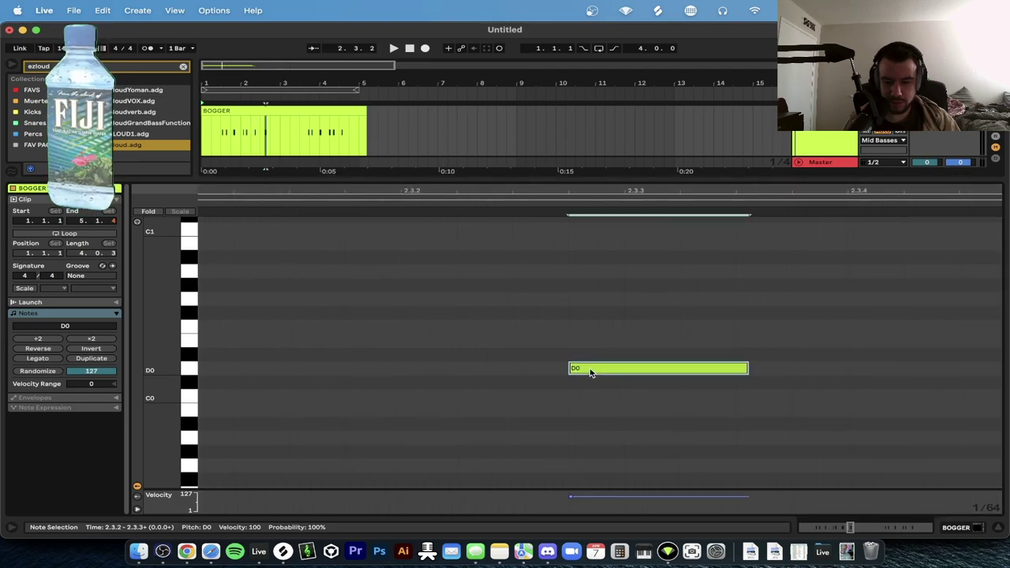
{"action": "scroll", "coordinate": [454, 374], "scroll_direction": "down", "scroll_amount": 3}
{"action": "scroll", "coordinate": [454, 374], "scroll_direction": "left", "scroll_amount": 3}
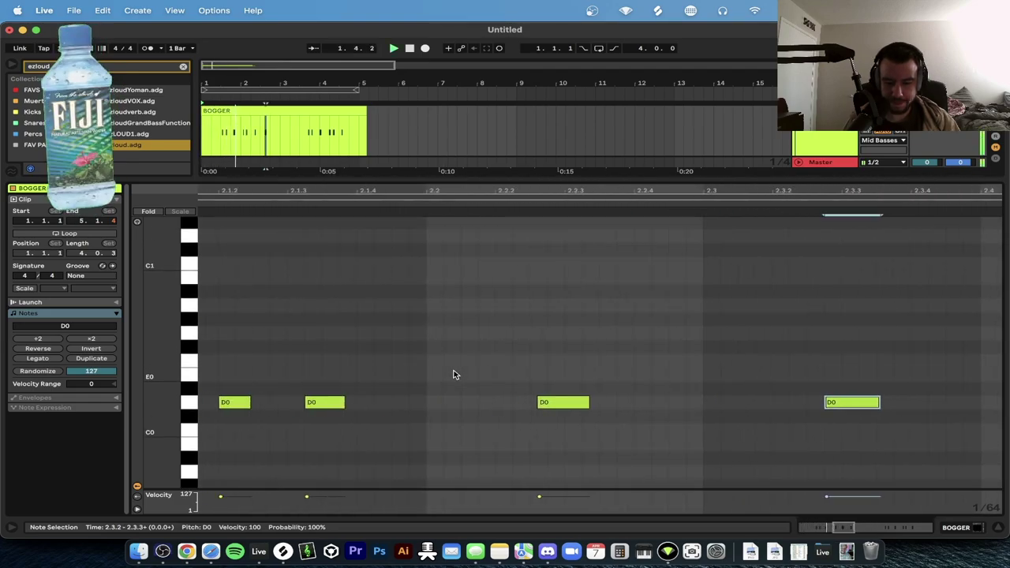
{"action": "scroll", "coordinate": [542, 410], "scroll_direction": "up", "scroll_amount": 3}
{"action": "left_click", "coordinate": [544, 405]}
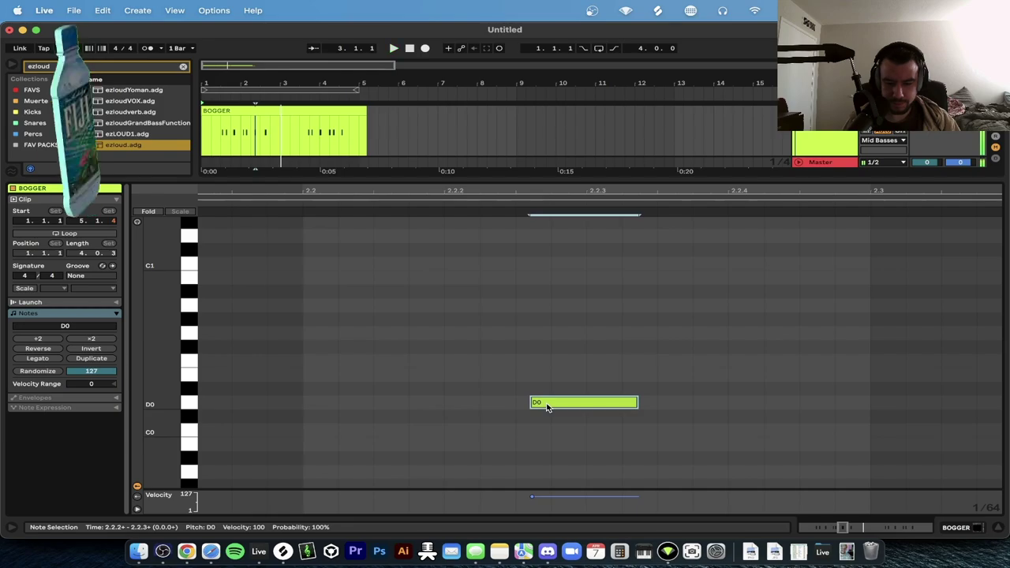
{"action": "scroll", "coordinate": [545, 404], "scroll_direction": "down", "scroll_amount": 3}
{"action": "key", "text": "space"}
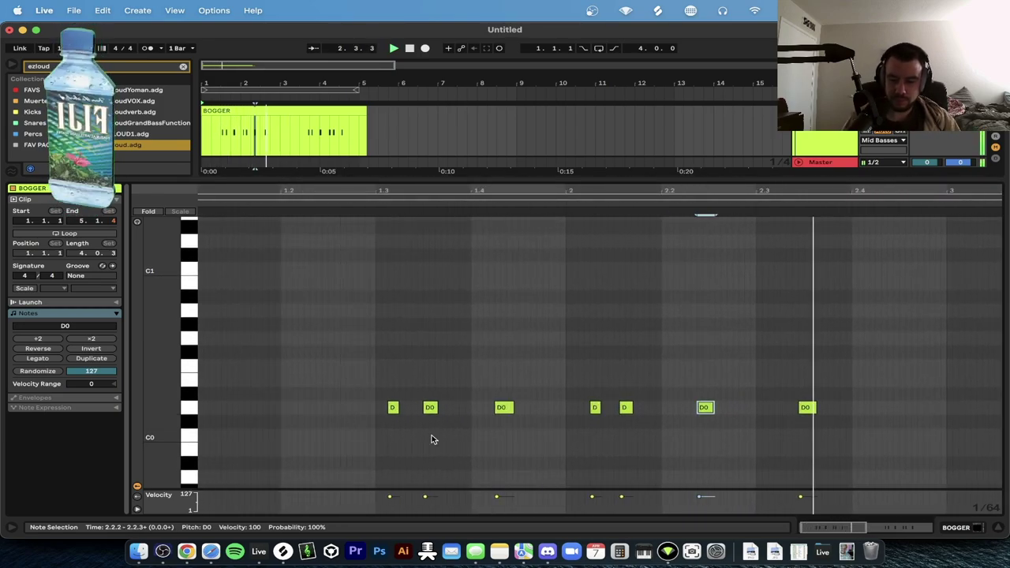
Listen to the BOGGER pattern again and shift the sixth D0 note a touch earlier.
{"action": "scroll", "coordinate": [430, 433], "scroll_direction": "up", "scroll_amount": 2}
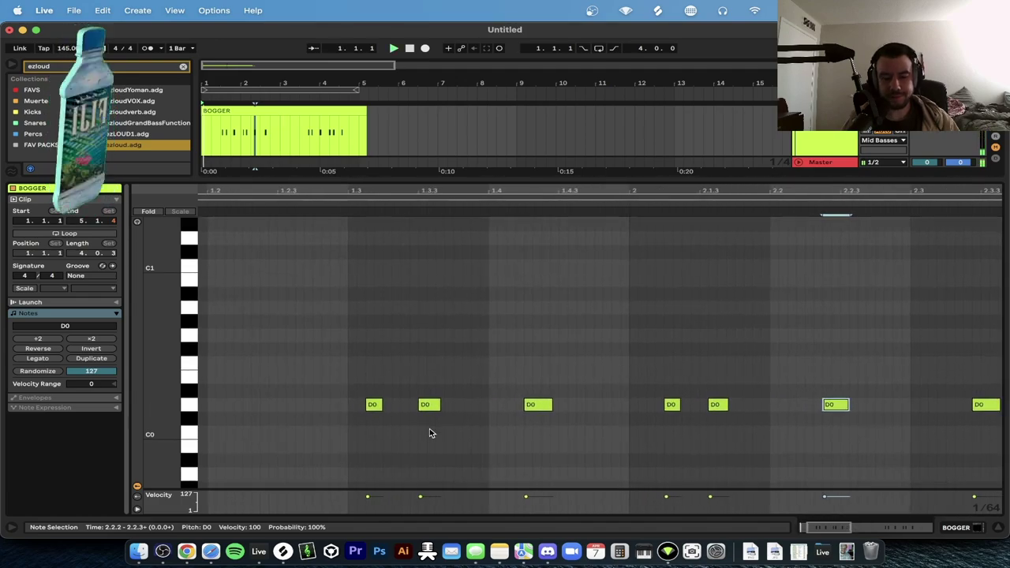
{"action": "scroll", "coordinate": [430, 432], "scroll_direction": "down", "scroll_amount": 3}
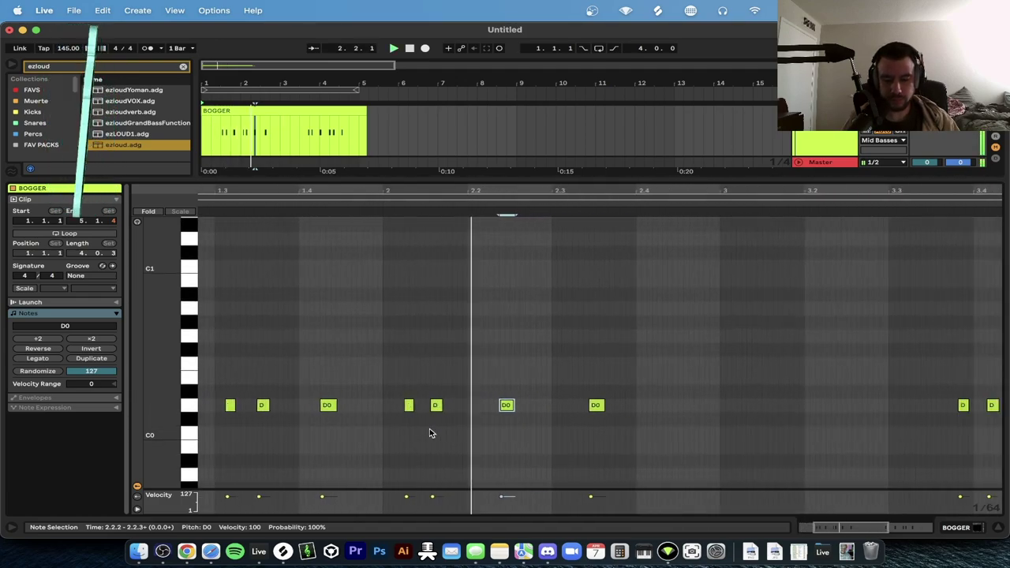
{"action": "scroll", "coordinate": [533, 431], "scroll_direction": "up", "scroll_amount": 3}
{"action": "scroll", "coordinate": [512, 406], "scroll_direction": "up", "scroll_amount": 2}
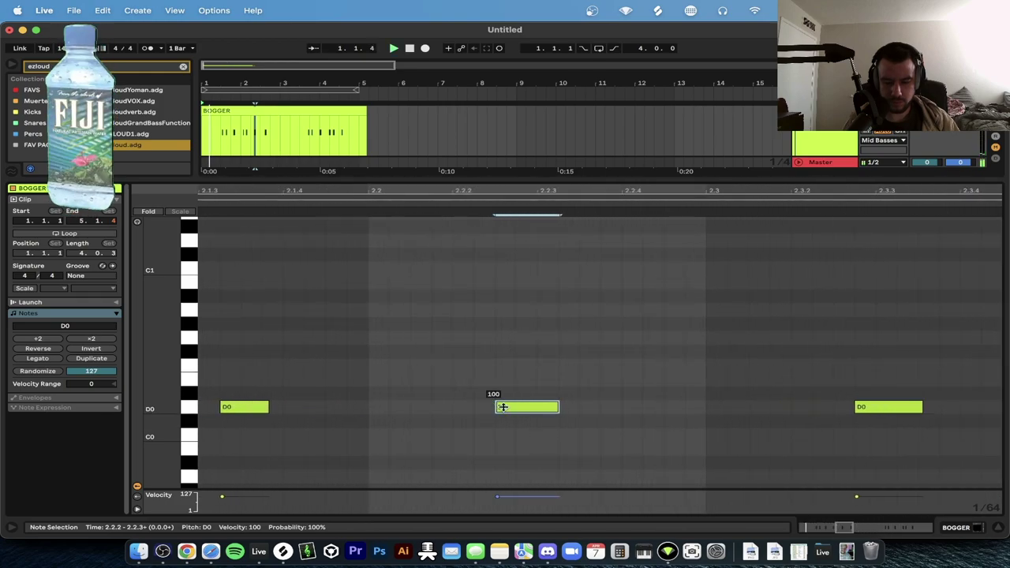
{"action": "scroll", "coordinate": [503, 406], "scroll_direction": "up", "scroll_amount": 3}
{"action": "scroll", "coordinate": [489, 409], "scroll_direction": "down", "scroll_amount": 5}
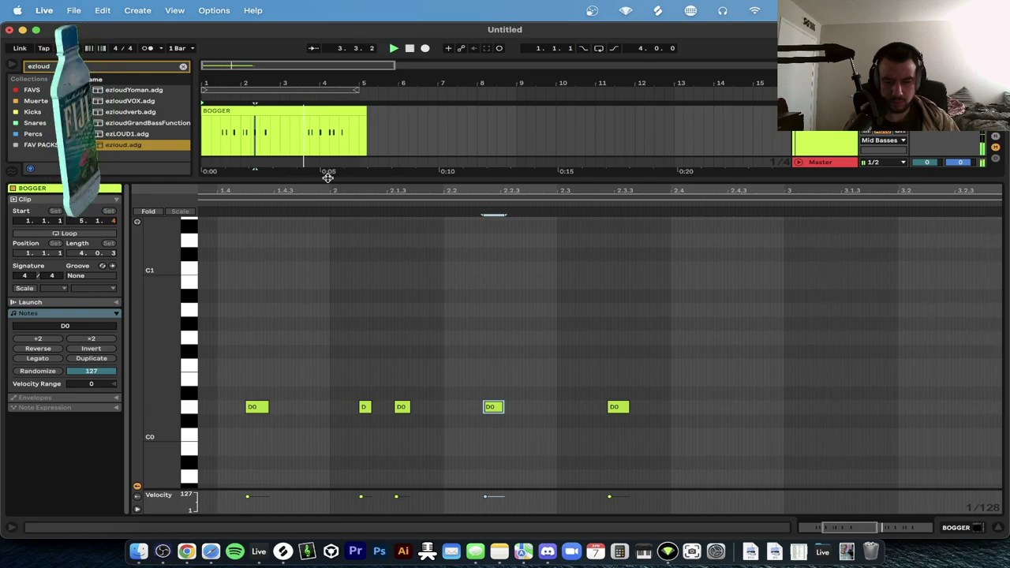
Hide the clip view, split the BOGGER clip at bar 3 and duplicate its first two bars directly behind.
{"action": "double_click", "coordinate": [327, 179]}
{"action": "left_click", "coordinate": [280, 279]}
{"action": "key", "text": "space"}
{"action": "key", "text": "super+e"}
{"action": "left_click", "coordinate": [249, 258]}
{"action": "key", "text": "super+d"}
Delete the leftover piece of the BOGGER clip after bar 5 and play both tracks together.
{"action": "left_click", "coordinate": [247, 261]}
{"action": "left_click", "coordinate": [364, 257]}
{"action": "key", "text": "Delete"}
{"action": "left_click", "coordinate": [837, 236]}
{"action": "key", "text": "space"}
Add an EQ Eight after ShaperBox 2 on the Mid Basses group.
{"action": "double_click", "coordinate": [830, 179]}
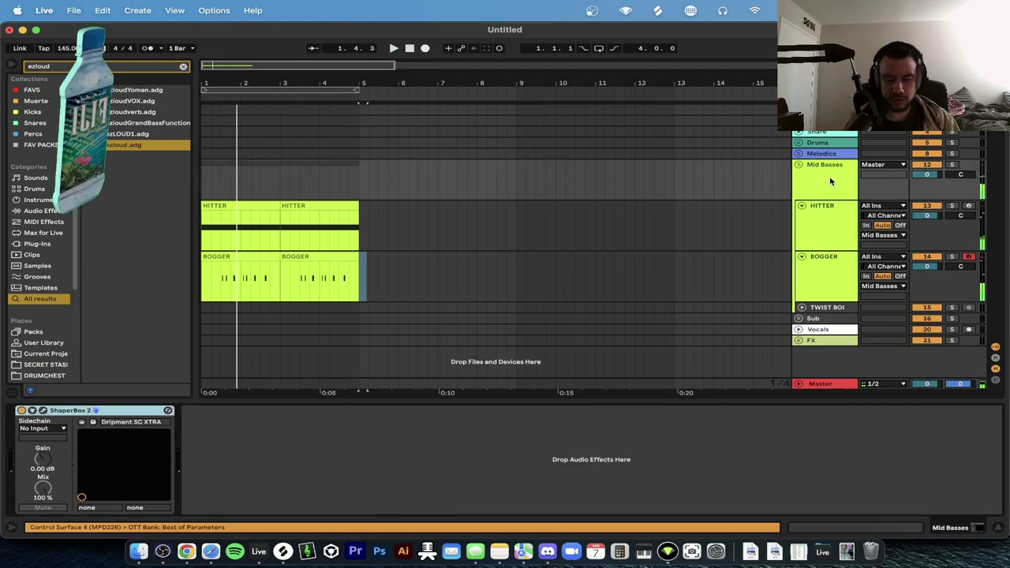
{"action": "key", "text": "super+f"}
{"action": "type", "text": "eq"}
{"action": "double_click", "coordinate": [118, 101]}
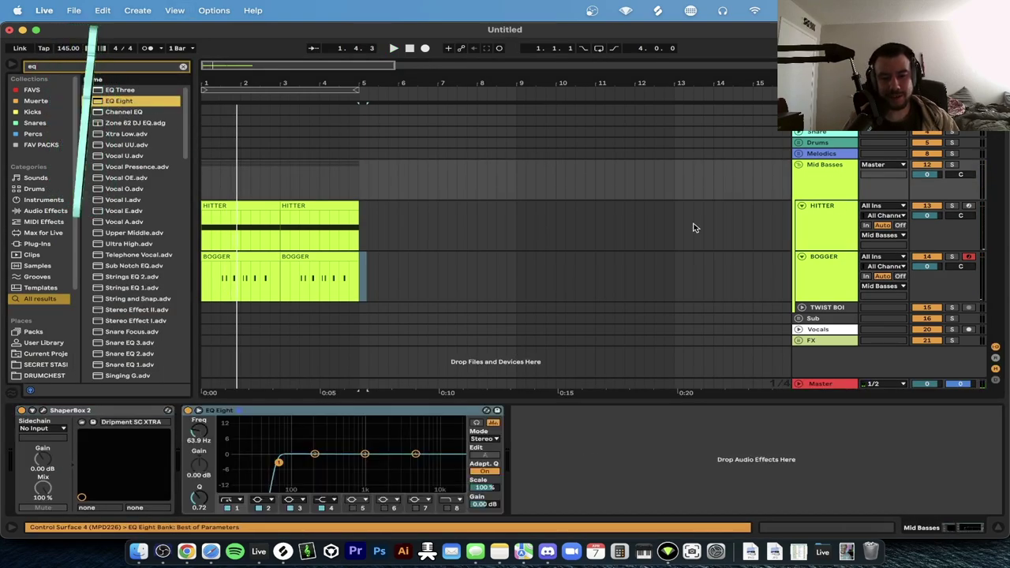
Expand the Sub group and its Sub track, and replace the dripmentCleanSub rack with the dripmentDistsub2 preset.
{"action": "left_click", "coordinate": [798, 318]}
{"action": "scroll", "coordinate": [807, 347], "scroll_direction": "down", "scroll_amount": 2}
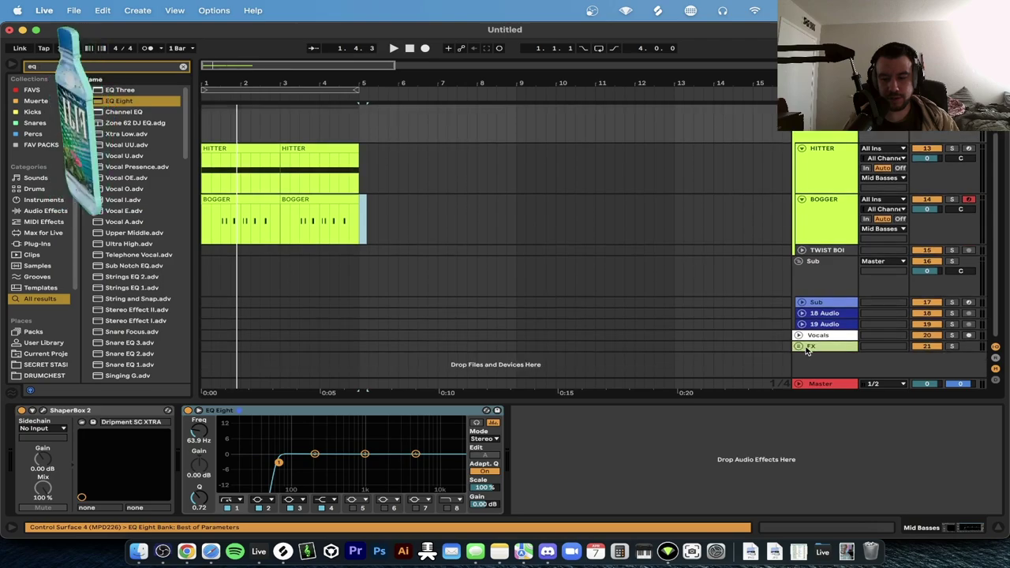
{"action": "left_click", "coordinate": [801, 303]}
{"action": "left_click", "coordinate": [818, 321]}
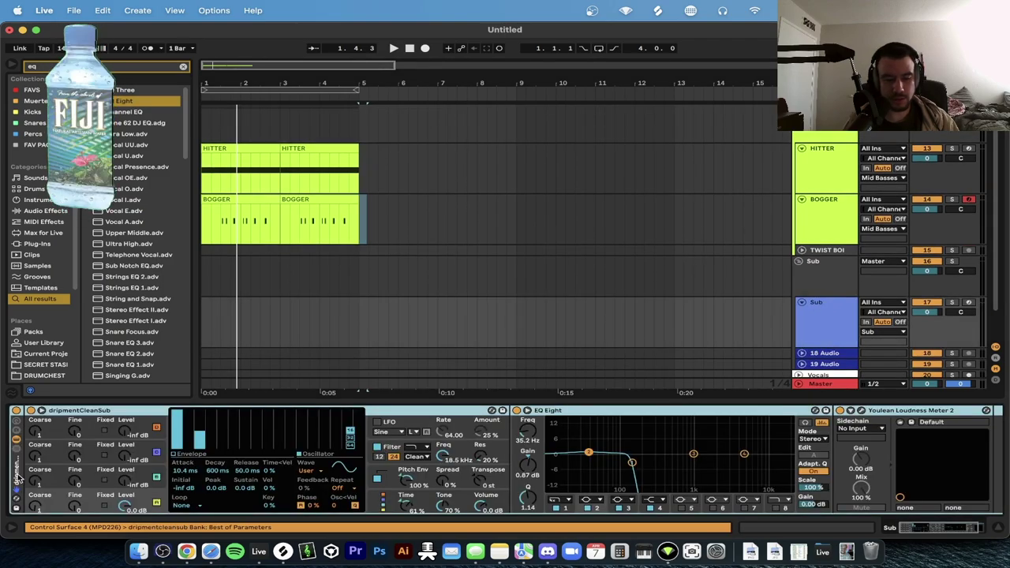
{"action": "key", "text": "Delete"}
{"action": "type", "text": "dripmentdis"}
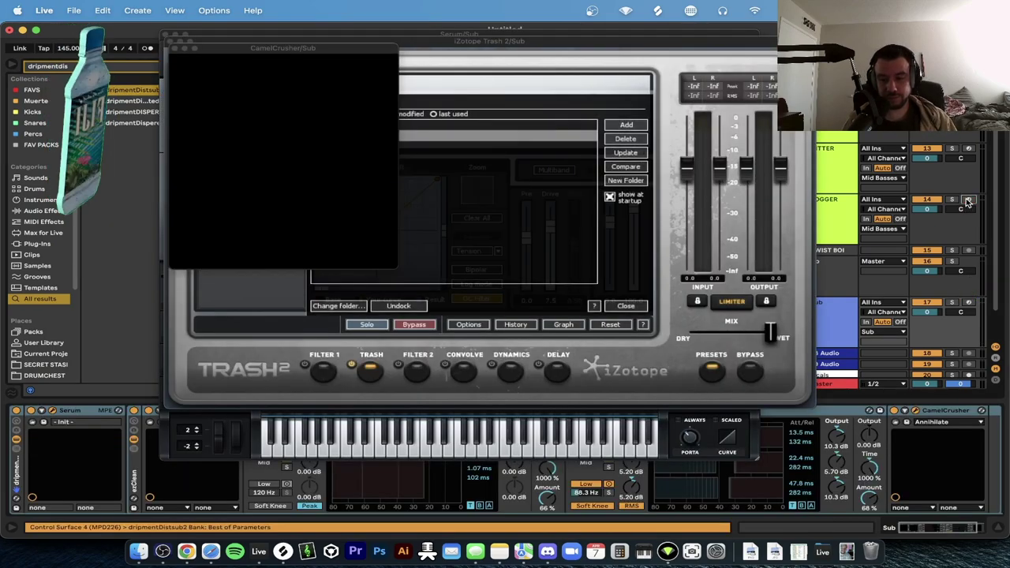
Close the sub rack's plug-in windows and lower the computer keyboard's octave to try out the sound.
{"action": "left_click", "coordinate": [175, 49]}
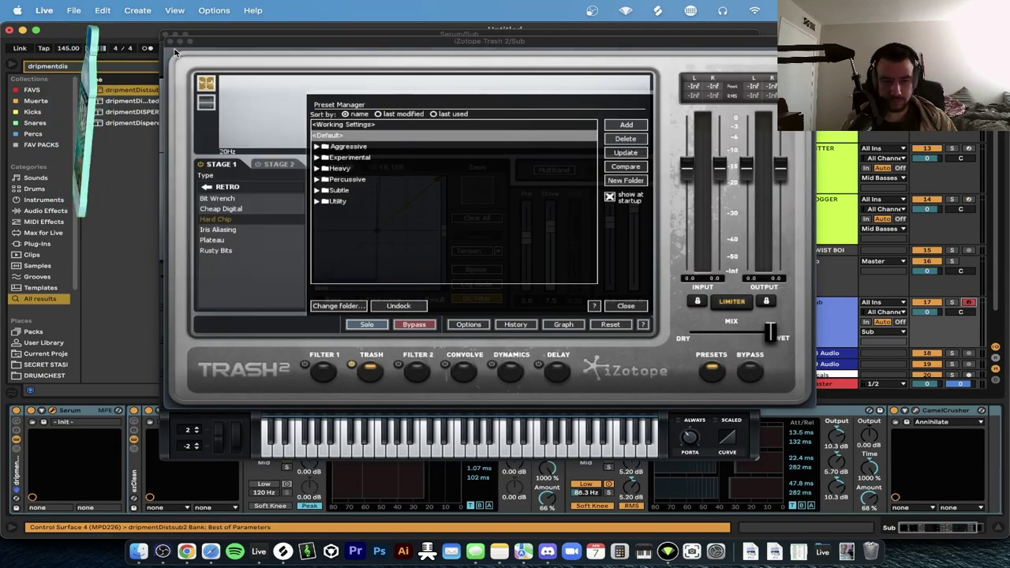
{"action": "left_click", "coordinate": [168, 40]}
{"action": "left_click", "coordinate": [164, 35]}
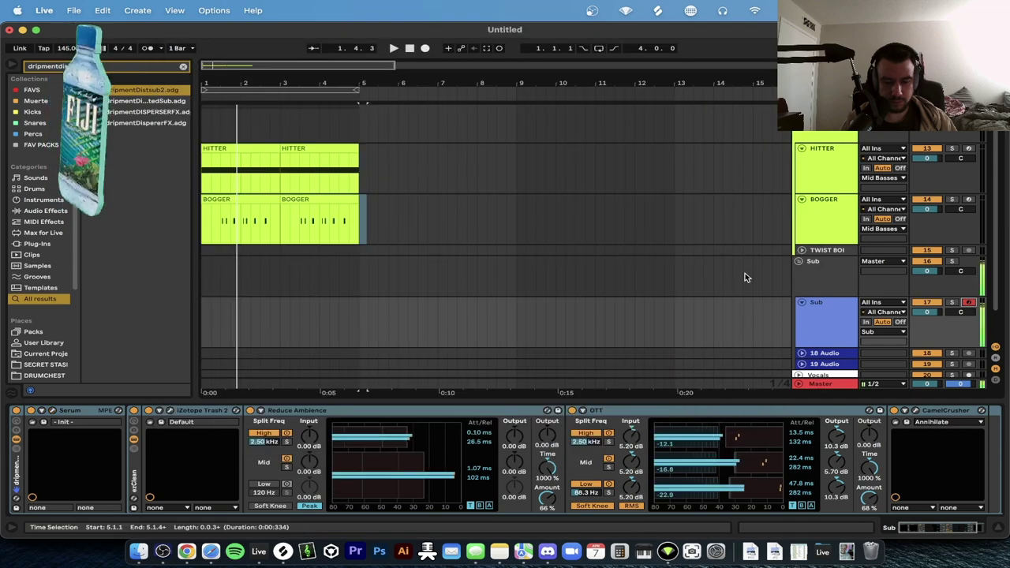
{"action": "key", "text": "z"}
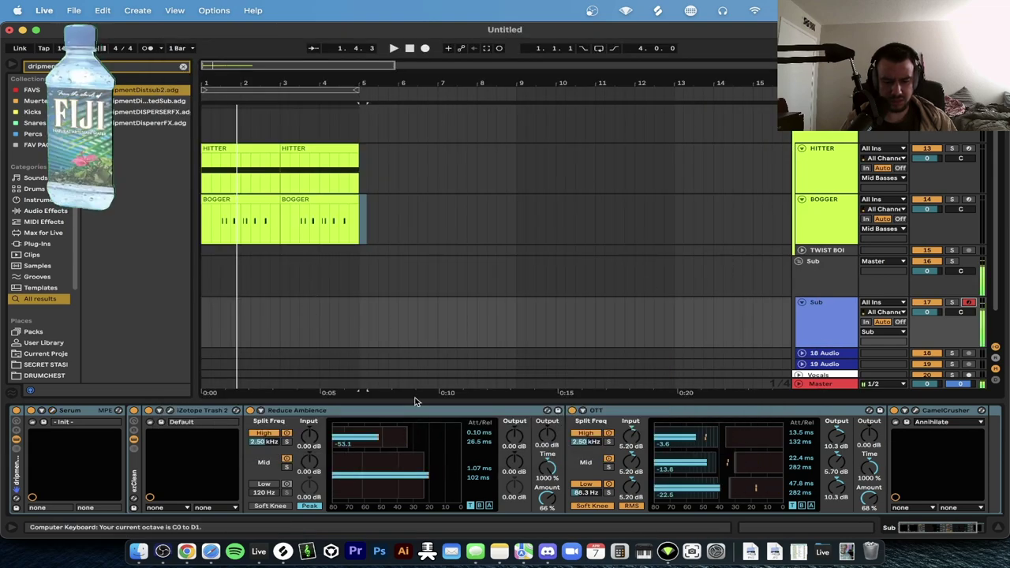
Swap the Sub track's rack for the dripmentDi...tedSub preset and close its SPAN, Youlean and JSTClip windows.
{"action": "left_click", "coordinate": [170, 102]}
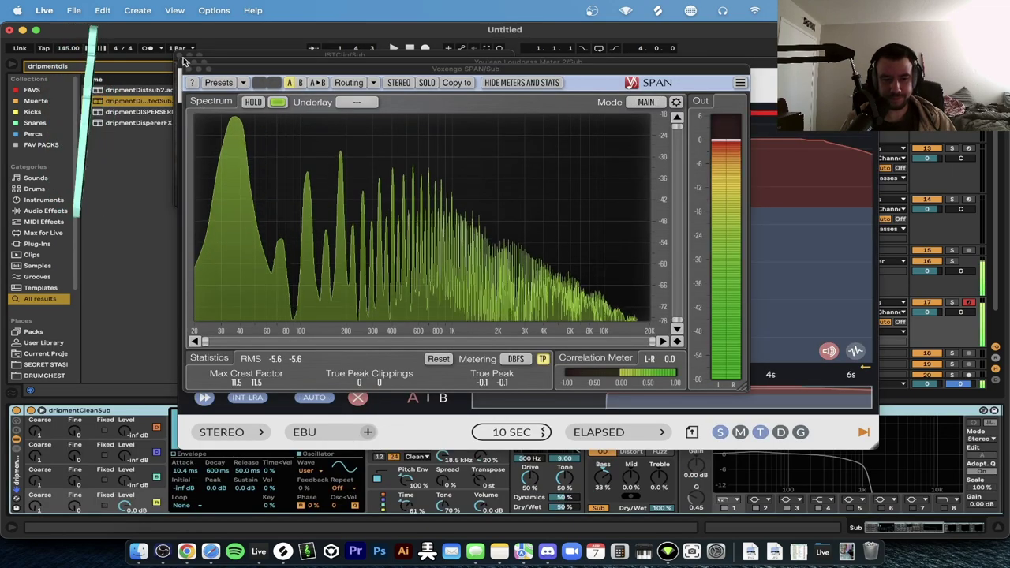
{"action": "left_click", "coordinate": [186, 69]}
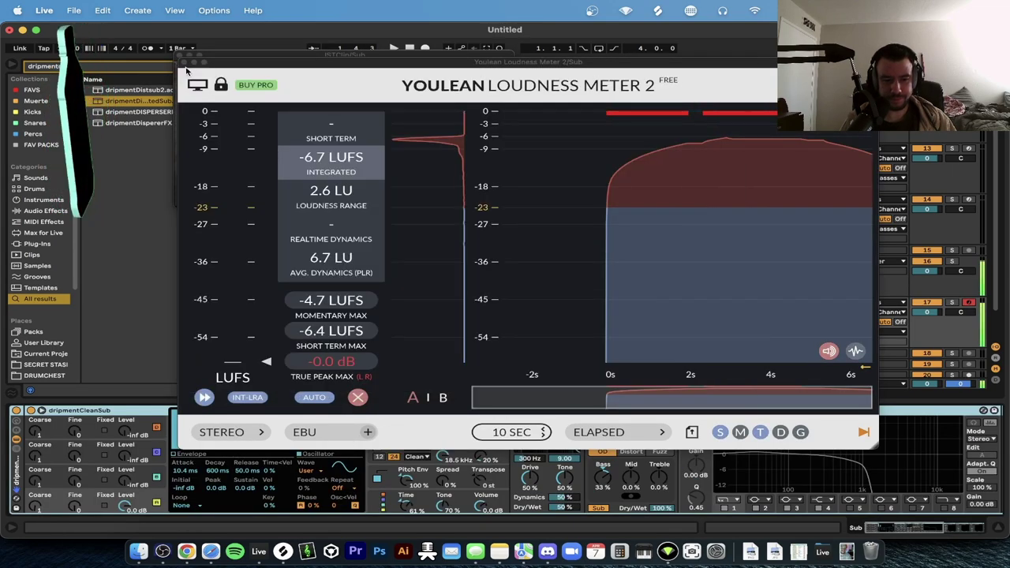
{"action": "left_click", "coordinate": [184, 62]}
{"action": "left_click", "coordinate": [184, 62]}
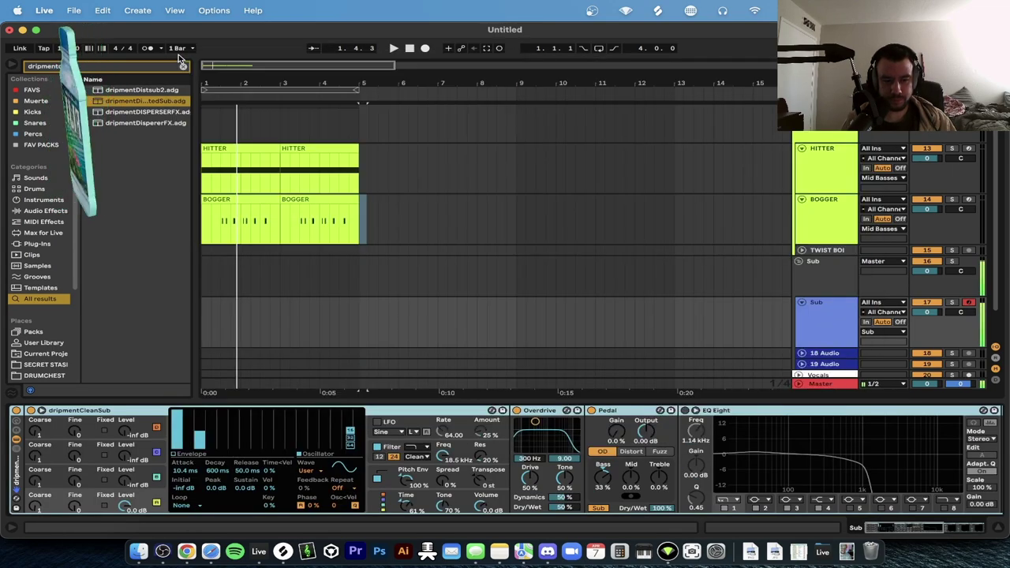
Capture the played sub note as a clip on the Sub track and extend the clip's start back to bar 1.
{"action": "left_click", "coordinate": [408, 48]}
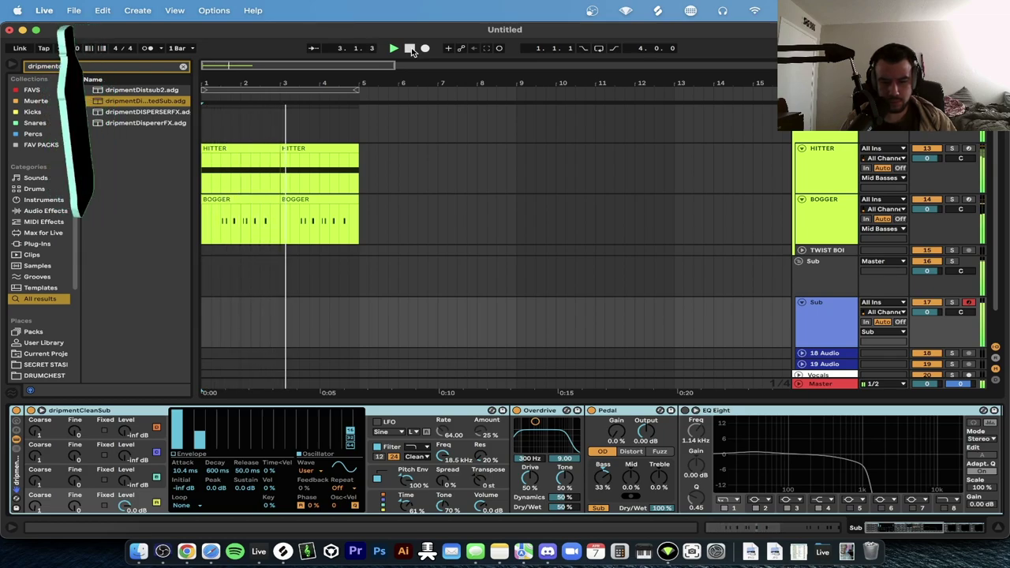
{"action": "left_click", "coordinate": [486, 49]}
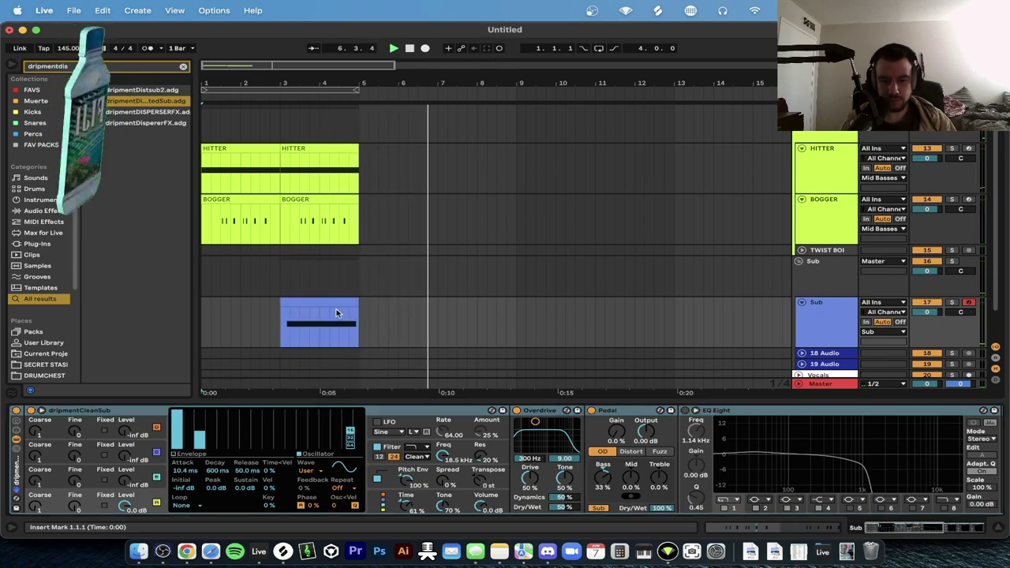
{"action": "left_click_drag", "start_coordinate": [281, 303], "coordinate": [160, 302]}
Fill the Sub clip with two back-to-back D0 notes, each two bars long, by copying and lengthening the captured note.
{"action": "double_click", "coordinate": [235, 306]}
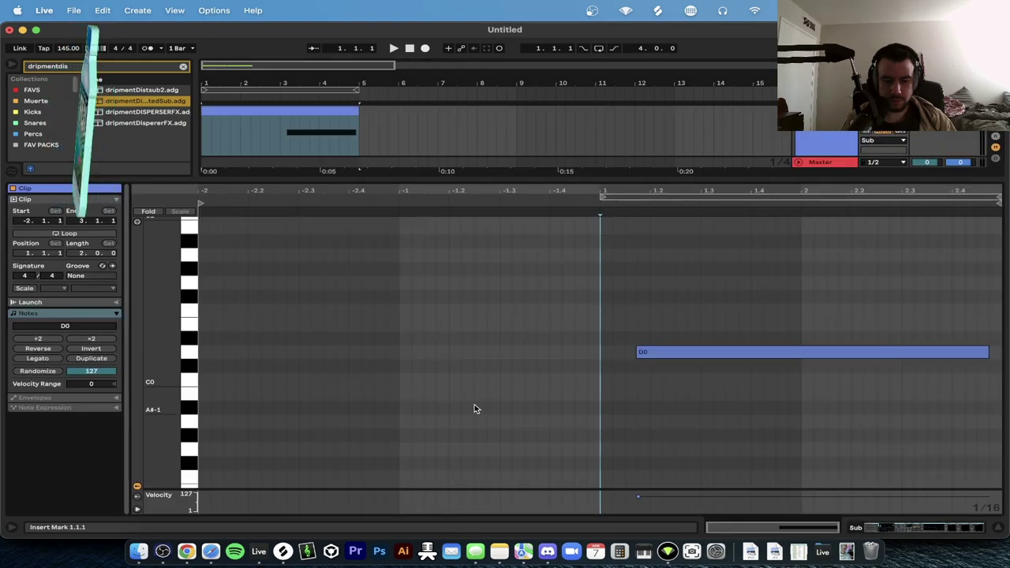
{"action": "left_click_drag", "start_coordinate": [687, 350], "coordinate": [252, 356]}
{"action": "key", "text": "space"}
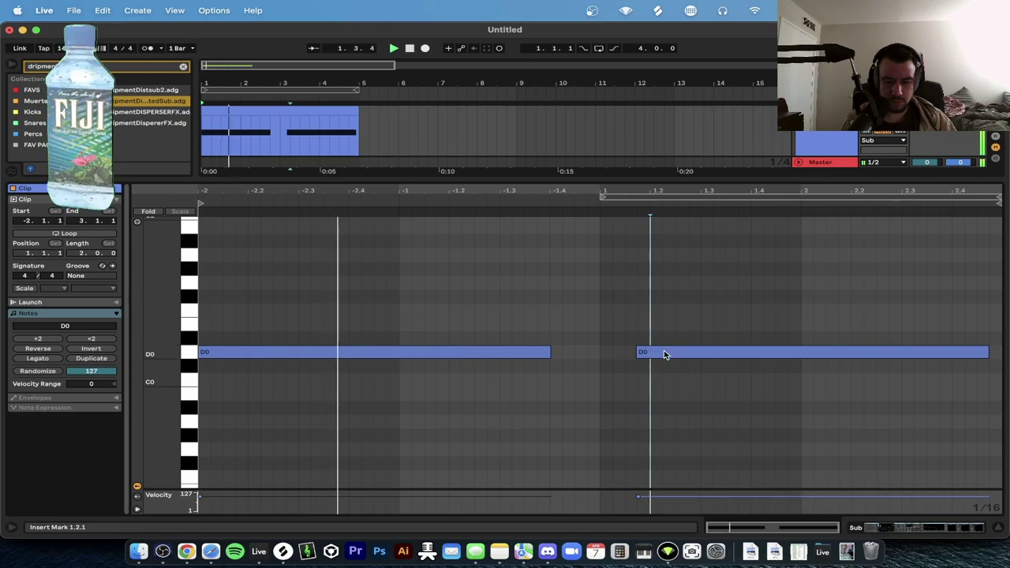
{"action": "left_click_drag", "start_coordinate": [665, 355], "coordinate": [633, 358]}
{"action": "left_click_drag", "start_coordinate": [548, 353], "coordinate": [601, 353]}
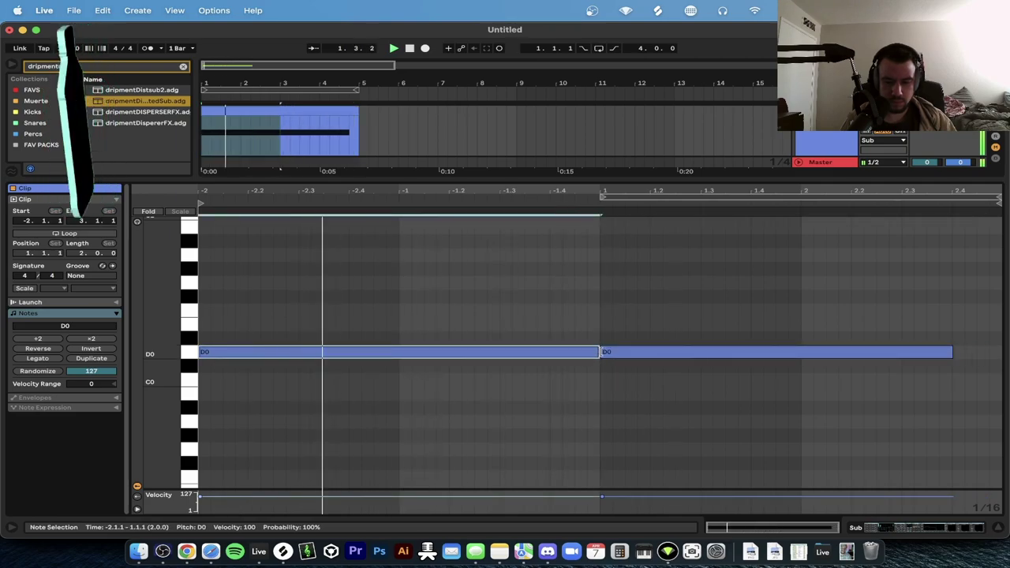
{"action": "left_click_drag", "start_coordinate": [952, 352], "coordinate": [988, 352]}
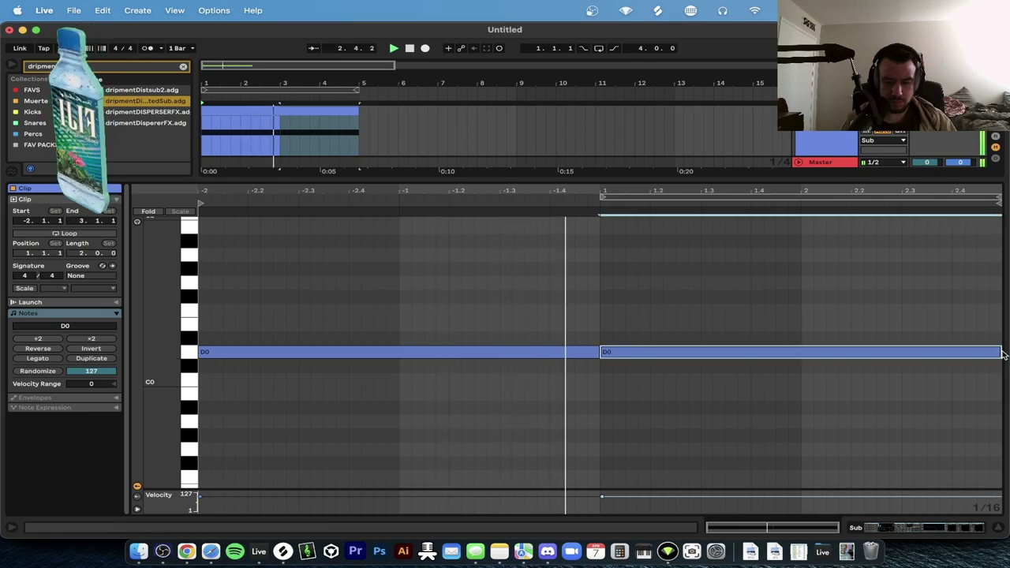
Set the release of the sub synth's pitch envelope to 1.00 ms and play the loop with the sub.
{"action": "left_click", "coordinate": [920, 527]}
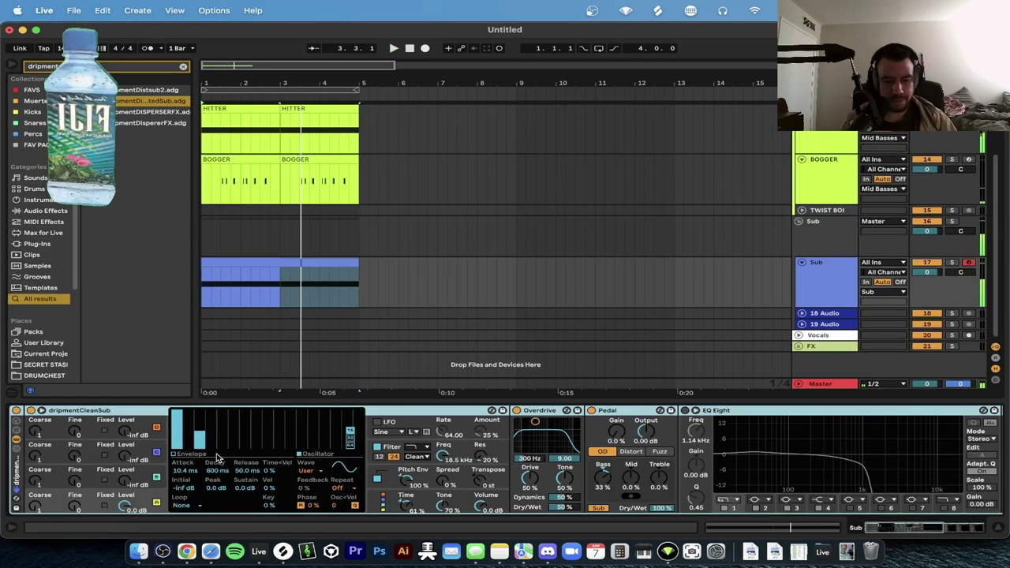
{"action": "left_click", "coordinate": [387, 479]}
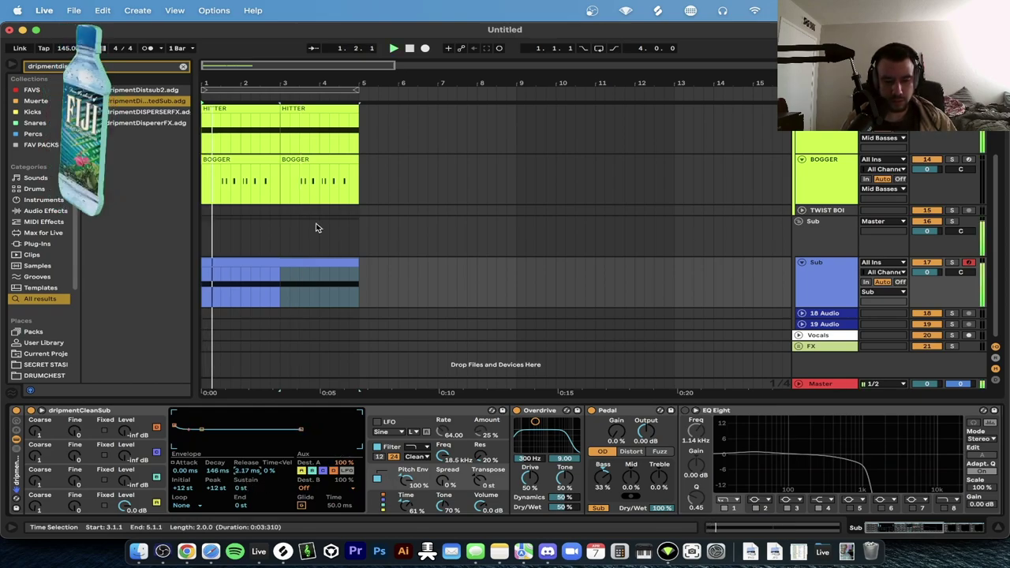
{"action": "left_click", "coordinate": [270, 264]}
{"action": "key", "text": "space"}
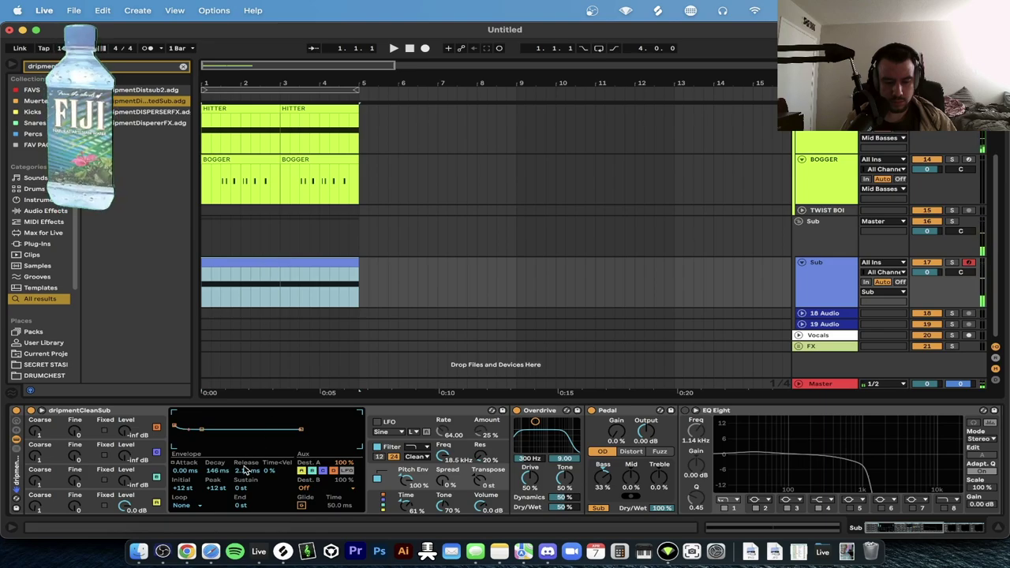
{"action": "left_click_drag", "start_coordinate": [244, 469], "coordinate": [245, 473]}
{"action": "left_click", "coordinate": [270, 293]}
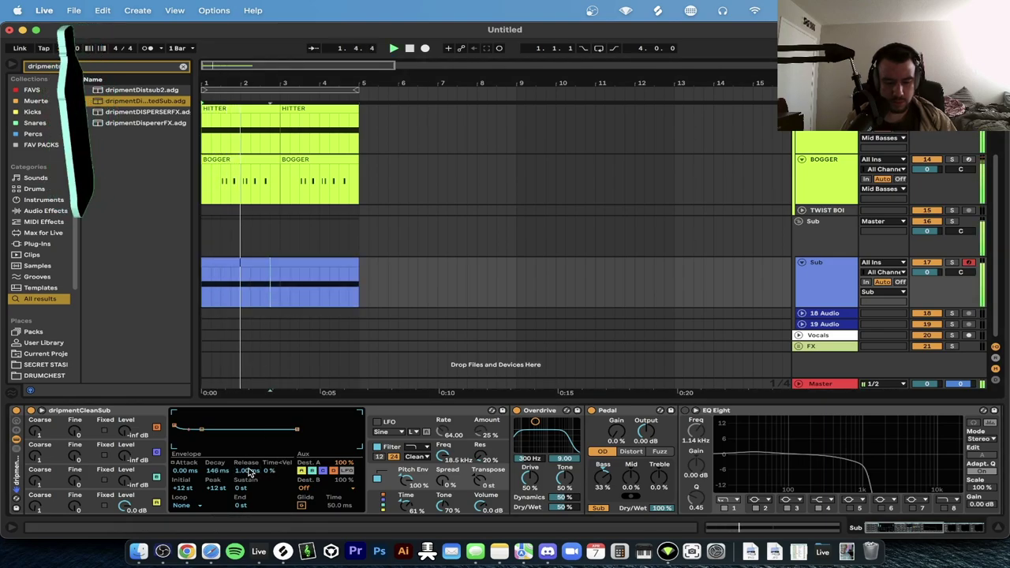
{"action": "left_click", "coordinate": [280, 400]}
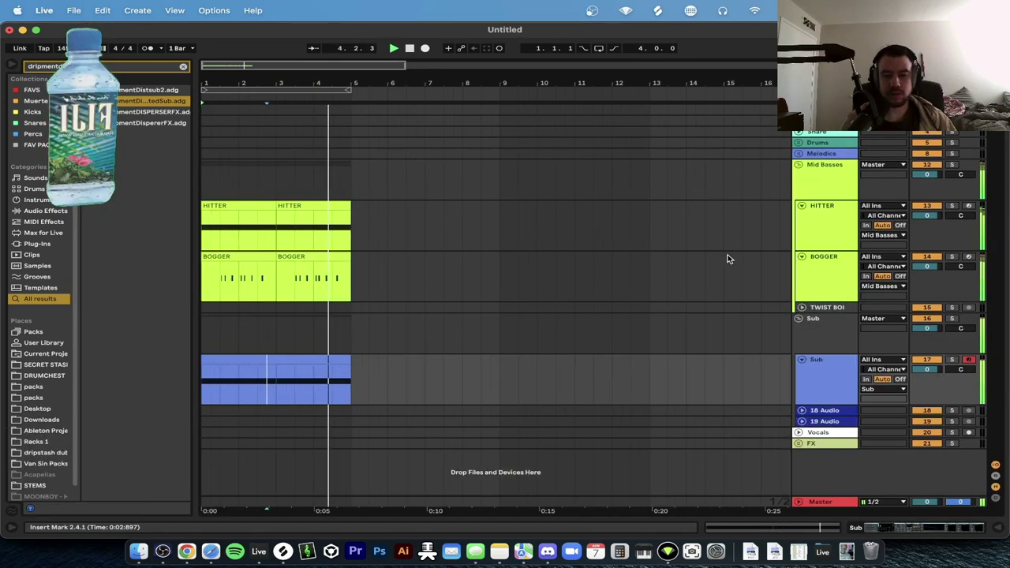
Find the dripmentLOUD presets in the library and add dripmentLOUD1 after the ezloud rack on the BOGGER track.
{"action": "double_click", "coordinate": [811, 282]}
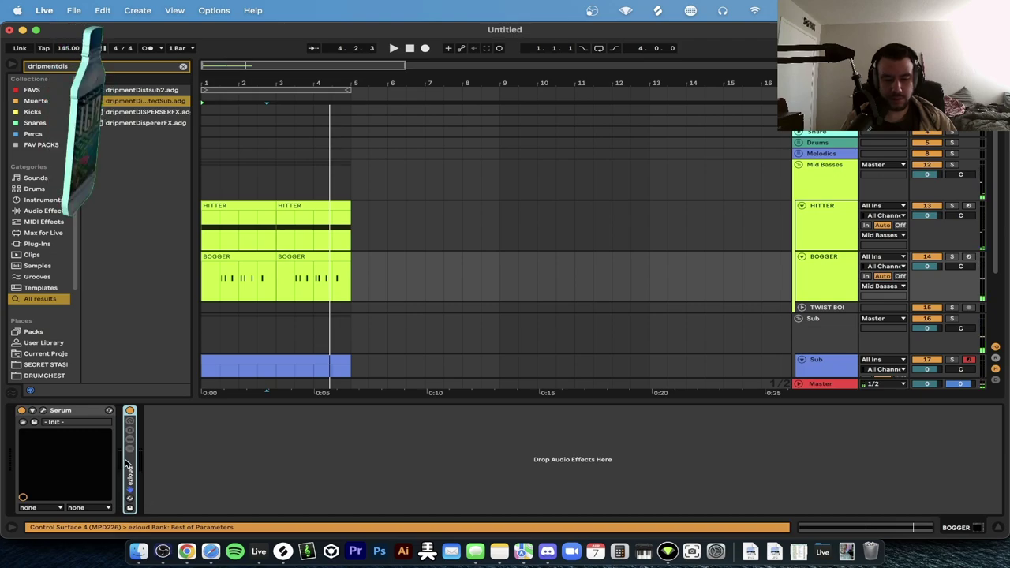
{"action": "double_click", "coordinate": [126, 466]}
{"action": "type", "text": "d"}
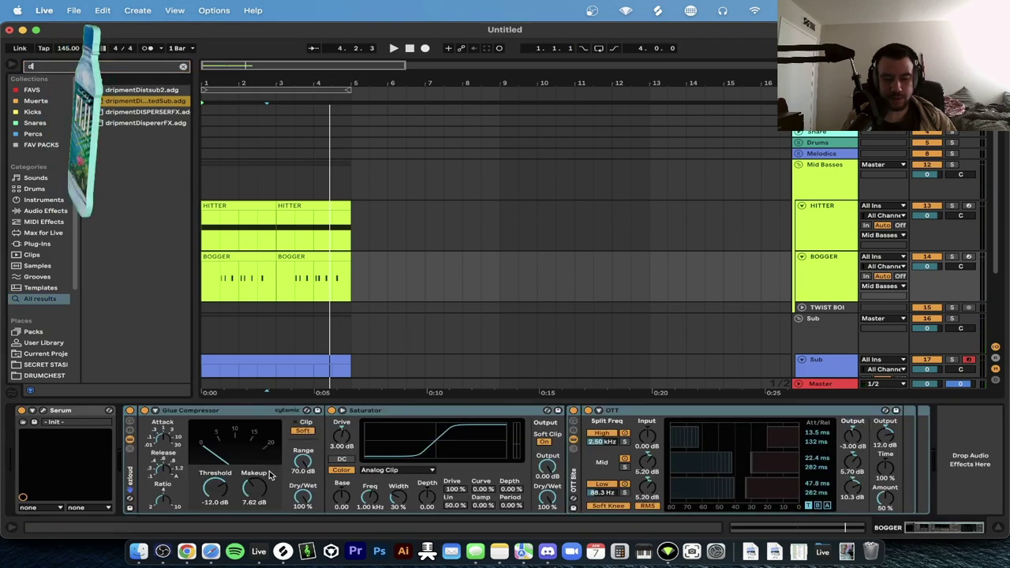
{"action": "type", "text": "rupme"}
{"action": "key", "text": "BackSpace"}
{"action": "key", "text": "BackSpace"}
{"action": "key", "text": "BackSpace"}
{"action": "key", "text": "BackSpace"}
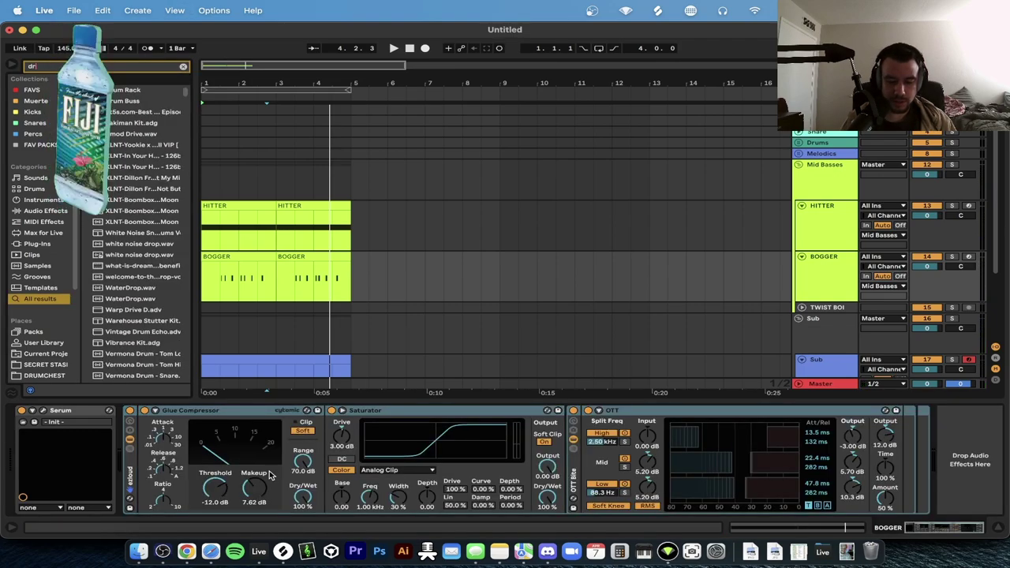
{"action": "type", "text": "ipe"}
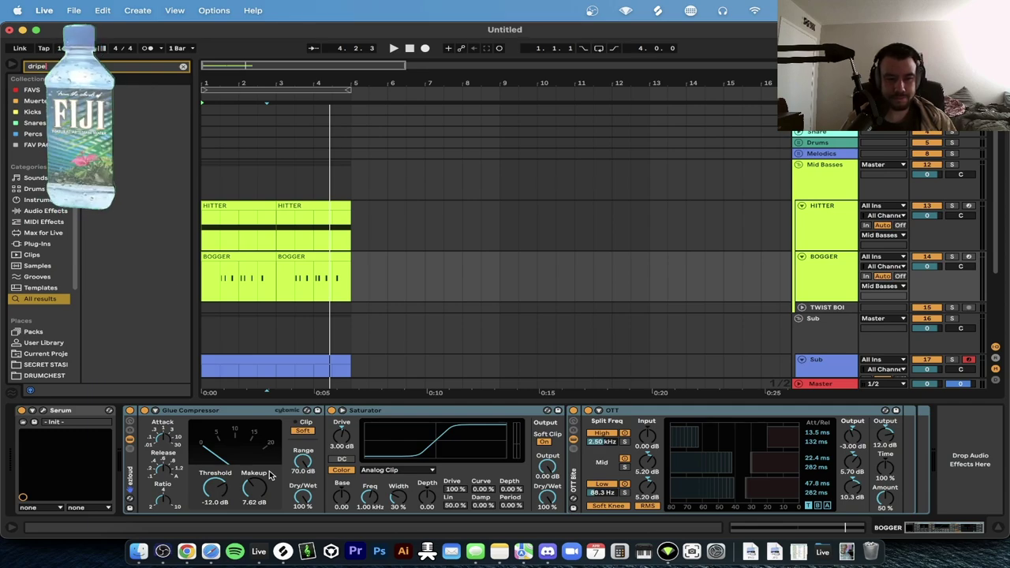
{"action": "key", "text": "BackSpace"}
{"action": "type", "text": "ment"}
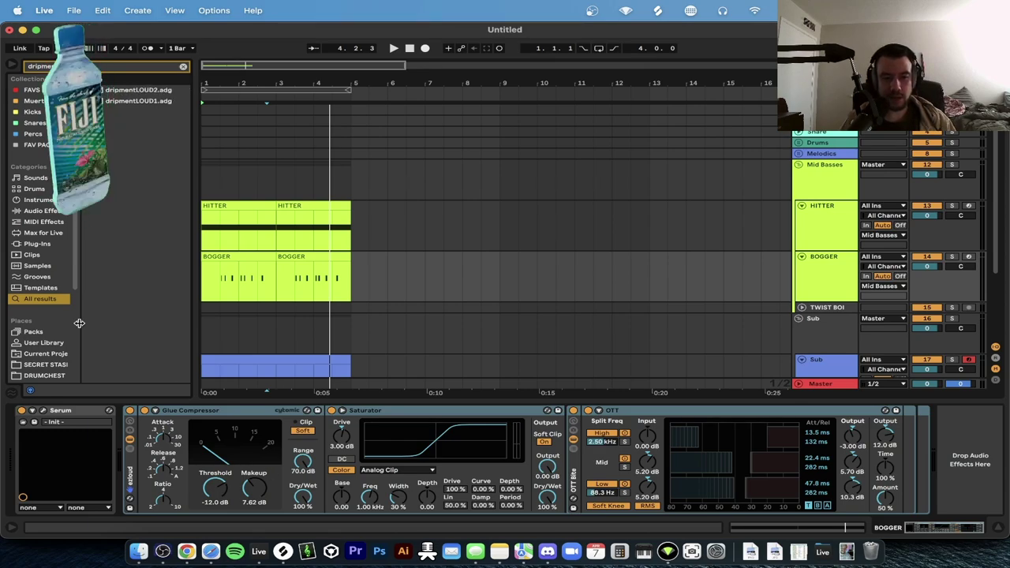
{"action": "left_click", "coordinate": [137, 92]}
{"action": "double_click", "coordinate": [126, 100]}
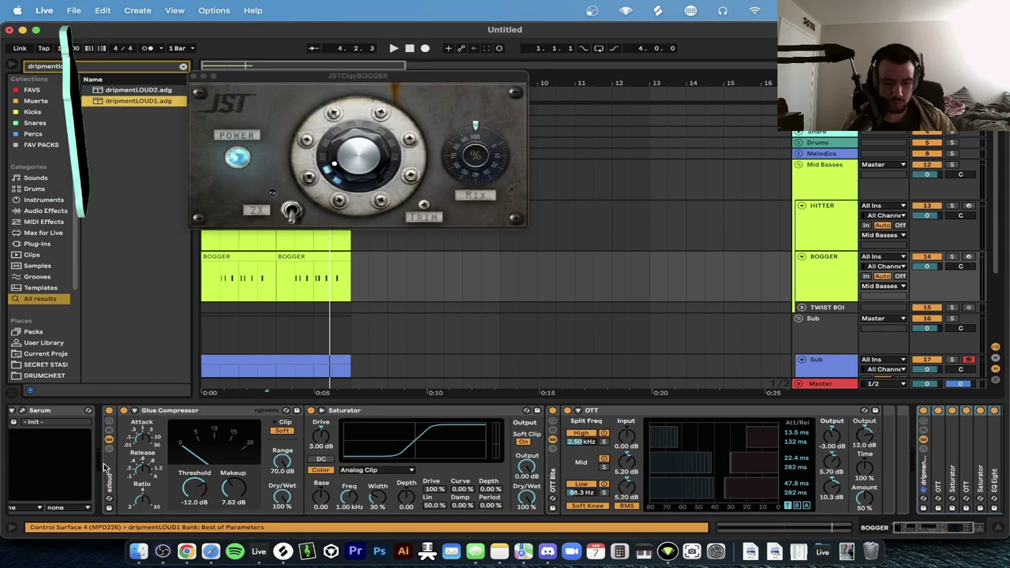
Close the JSTClip window, remove the ezloud rack from the BOGGER track and play the loop from the start.
{"action": "key", "text": "space"}
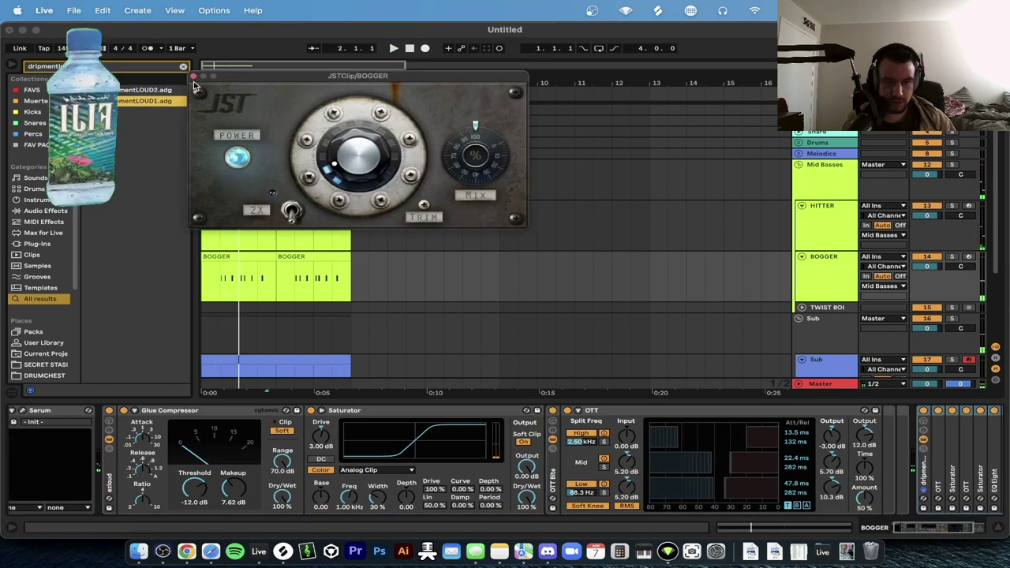
{"action": "left_click", "coordinate": [195, 77]}
{"action": "left_click", "coordinate": [110, 466]}
{"action": "left_click", "coordinate": [409, 48]}
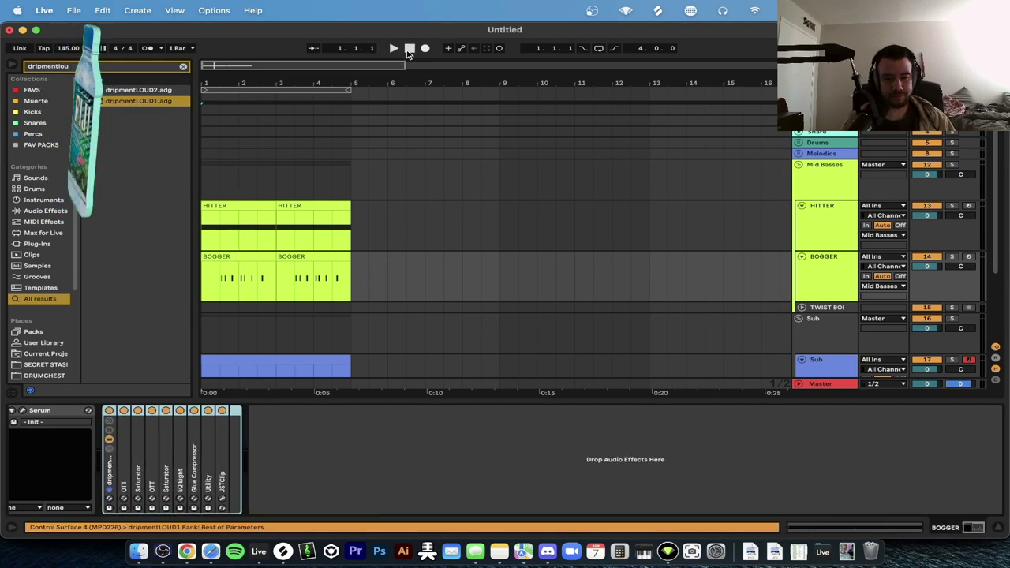
{"action": "key", "text": "space"}
Examine the notes of the first BOGGER clip during playback, focusing on the timing of the fifth D0 note.
{"action": "scroll", "coordinate": [220, 279], "scroll_direction": "up", "scroll_amount": 3}
{"action": "left_click", "coordinate": [219, 256]}
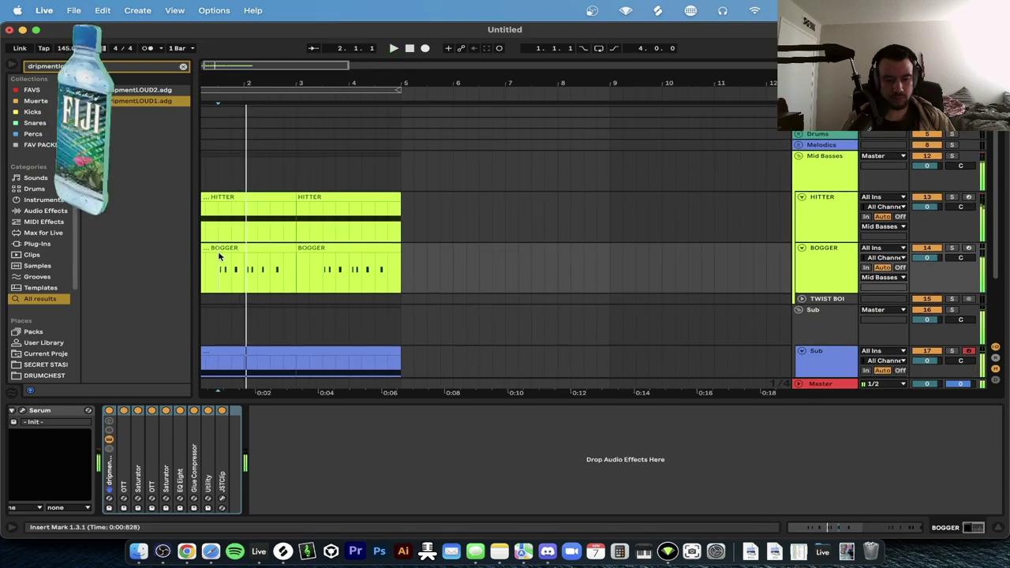
{"action": "double_click", "coordinate": [220, 257]}
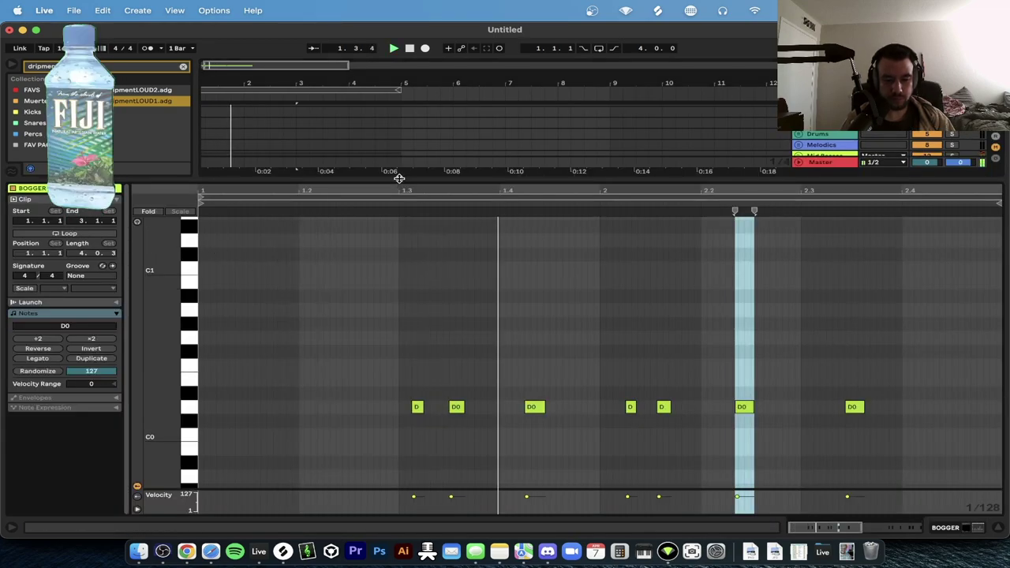
{"action": "key", "text": "super+alt+l"}
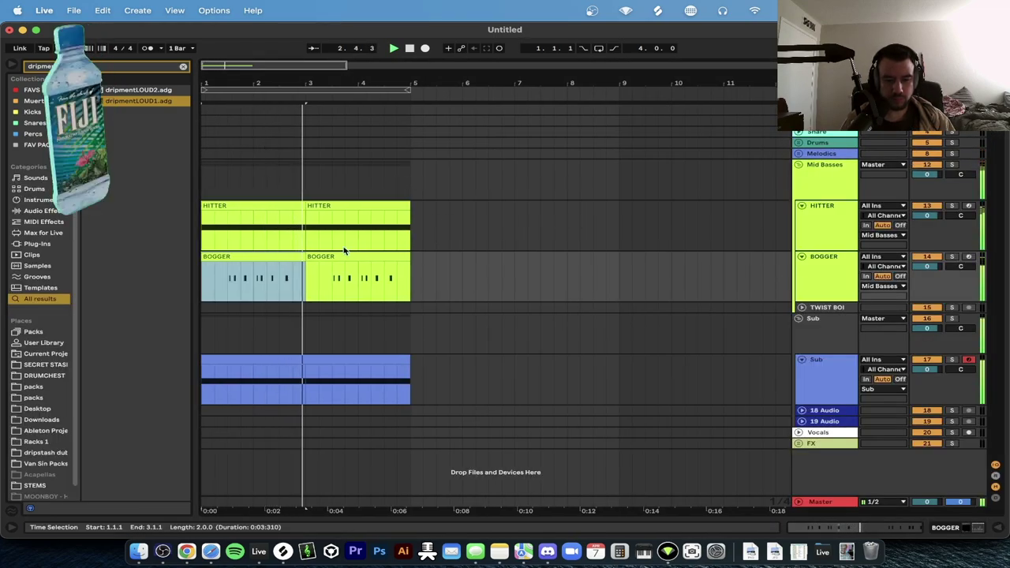
{"action": "double_click", "coordinate": [252, 259]}
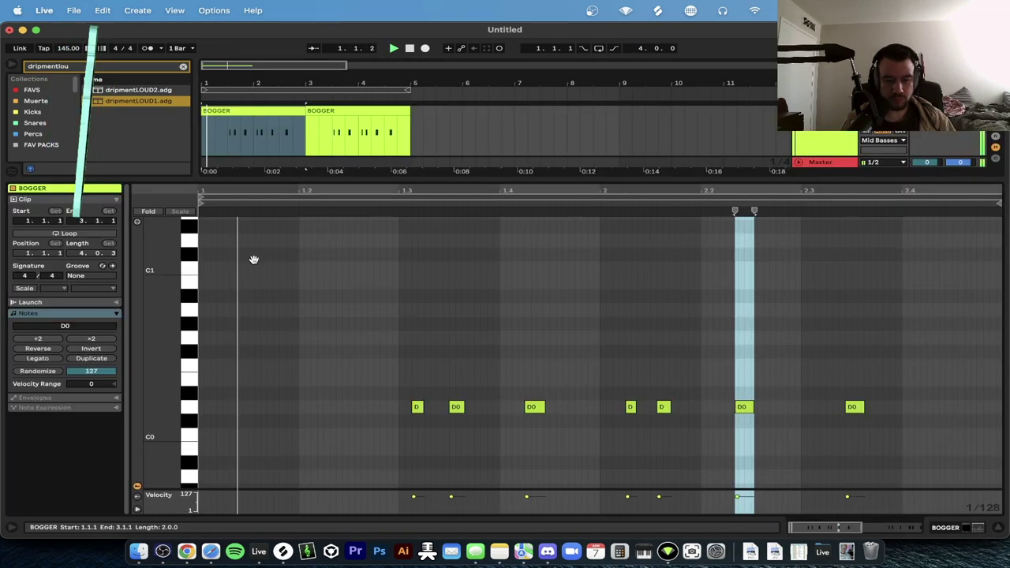
{"action": "left_click", "coordinate": [663, 407]}
{"action": "scroll", "coordinate": [667, 416], "scroll_direction": "up", "scroll_amount": 3}
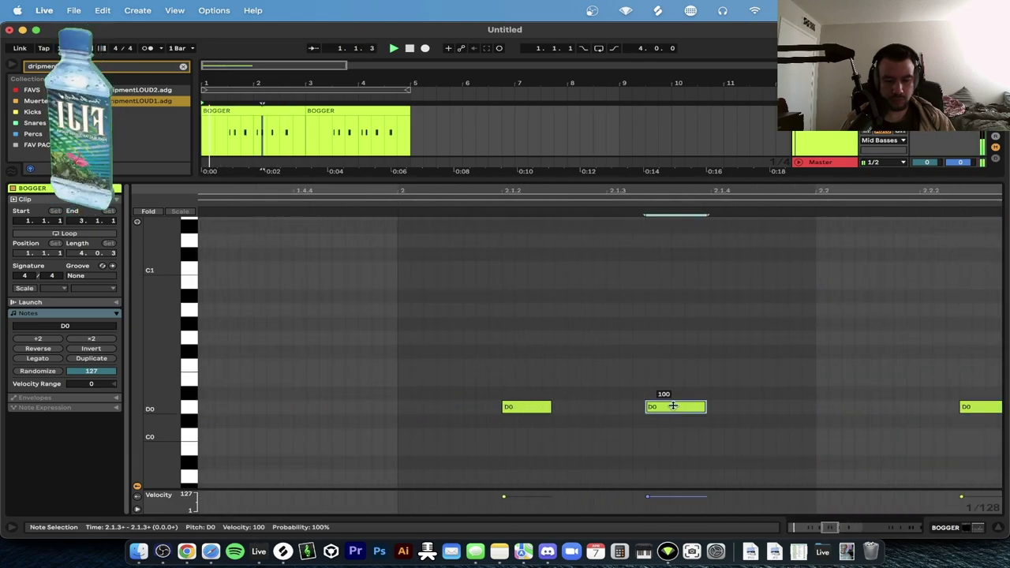
{"action": "scroll", "coordinate": [673, 406], "scroll_direction": "down", "scroll_amount": 2}
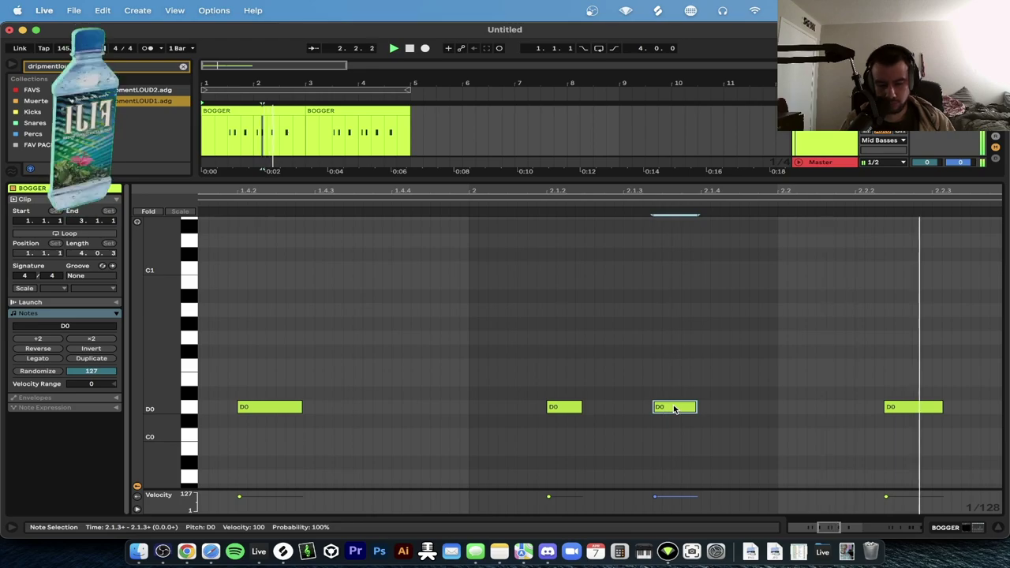
{"action": "scroll", "coordinate": [673, 408], "scroll_direction": "down", "scroll_amount": 3}
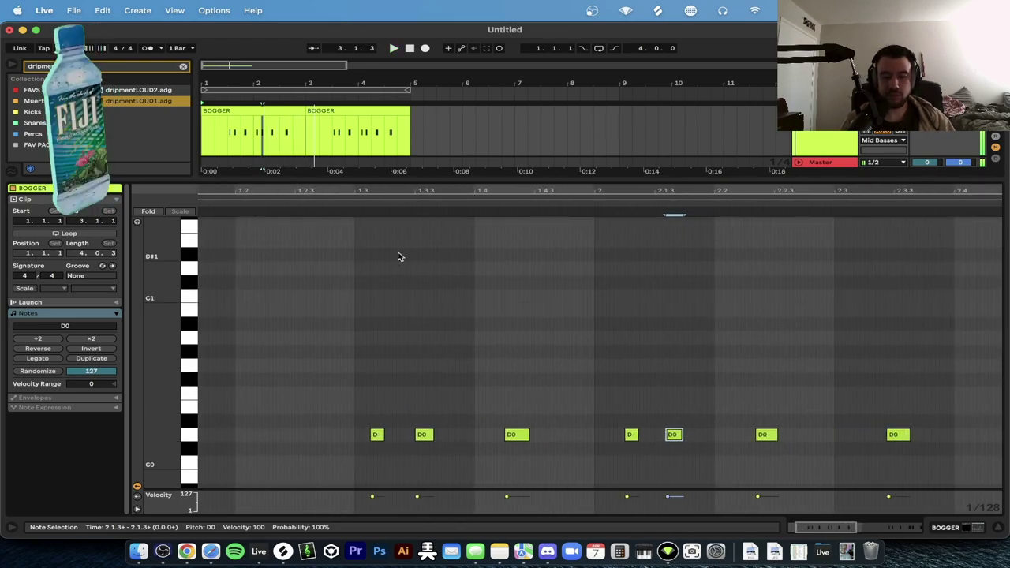
Open the BOGGER track's device chain, find Reverb in the library and add it at the end of the chain after JSTClip.
{"action": "double_click", "coordinate": [808, 141]}
{"action": "left_click", "coordinate": [255, 169]}
{"action": "key", "text": "space"}
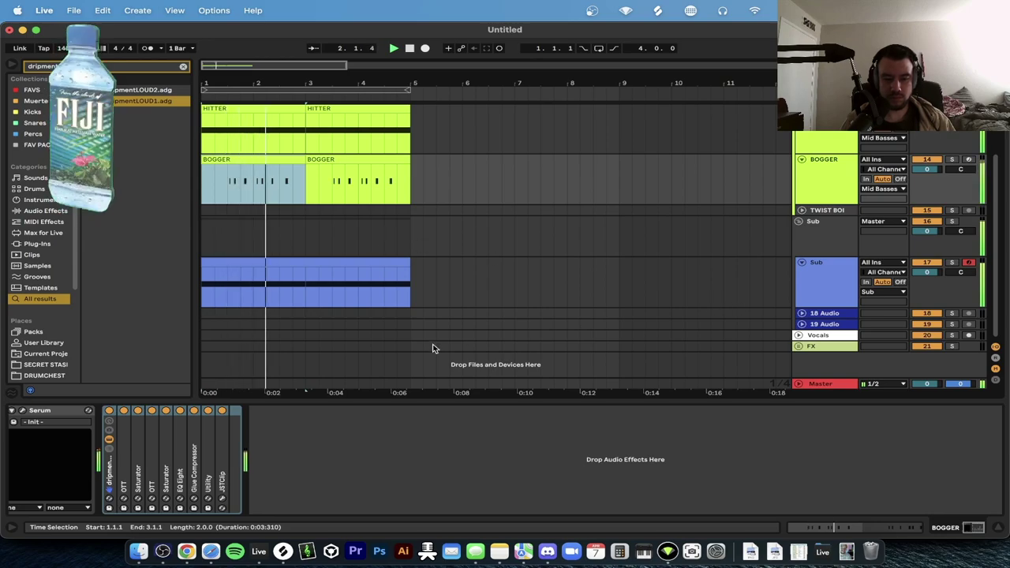
{"action": "key", "text": "super+f"}
{"action": "type", "text": "re"}
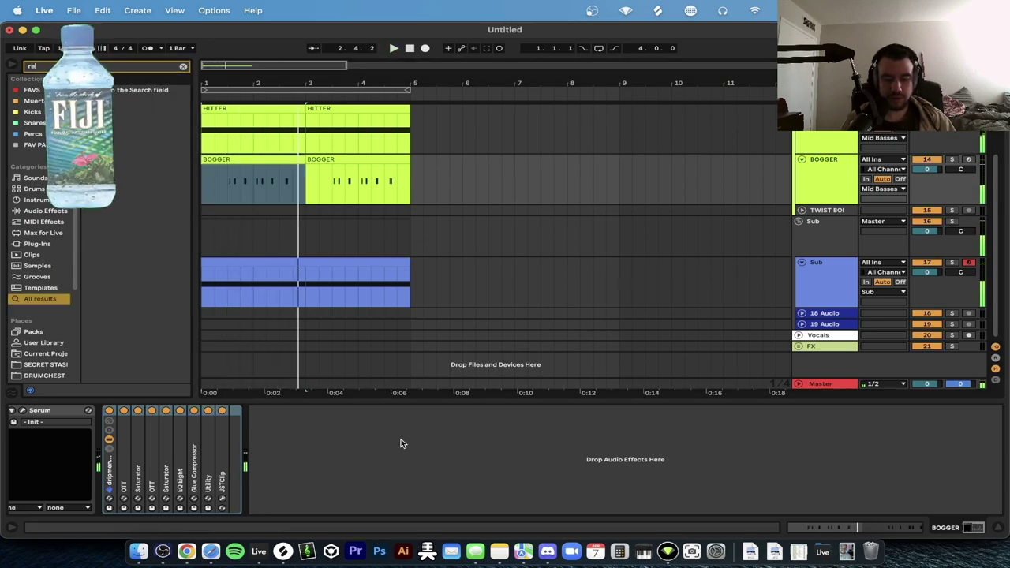
{"action": "type", "text": "verb"}
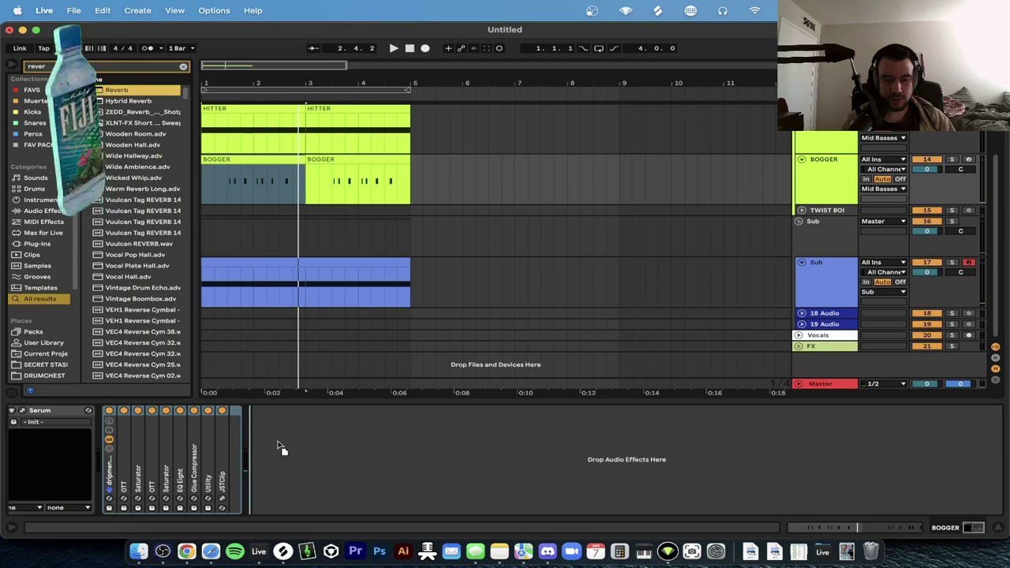
{"action": "left_click_drag", "start_coordinate": [286, 494], "coordinate": [288, 496]}
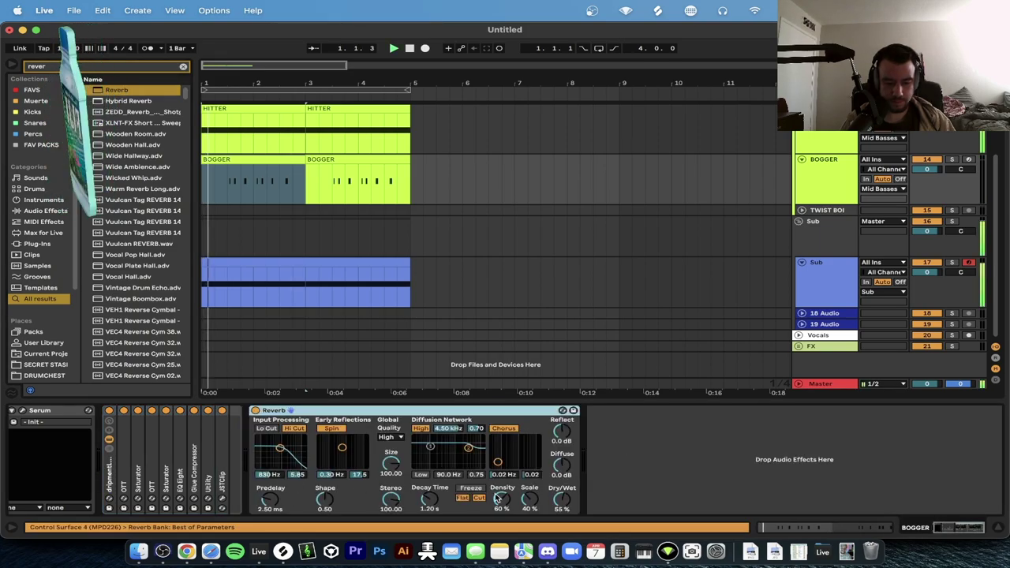
Set the Dry/Wet of BOGGER's Reverb to 13 % while listening to the loop.
{"action": "left_click_drag", "start_coordinate": [560, 500], "coordinate": [561, 480]}
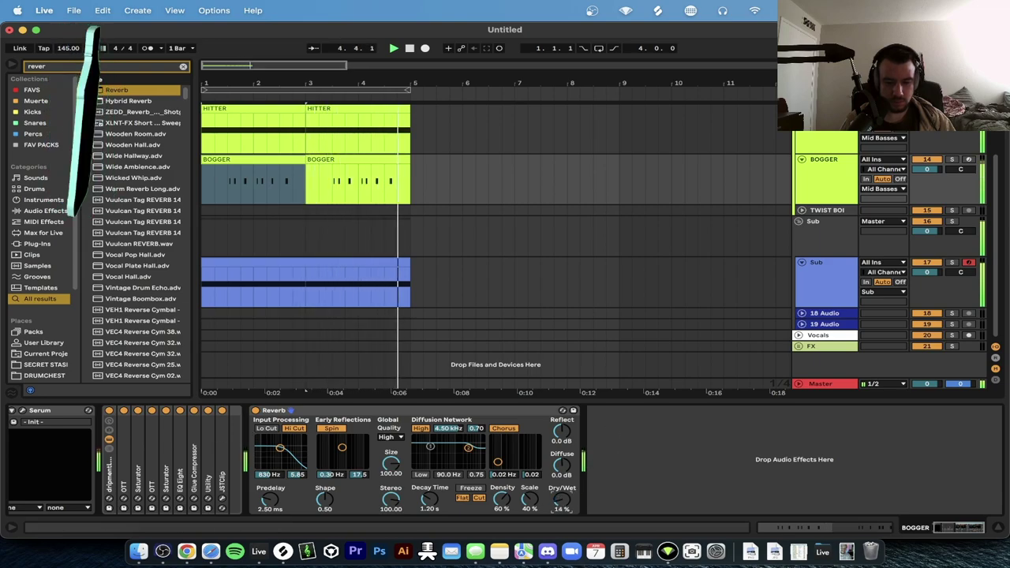
{"action": "left_click_drag", "start_coordinate": [561, 499], "coordinate": [561, 501]}
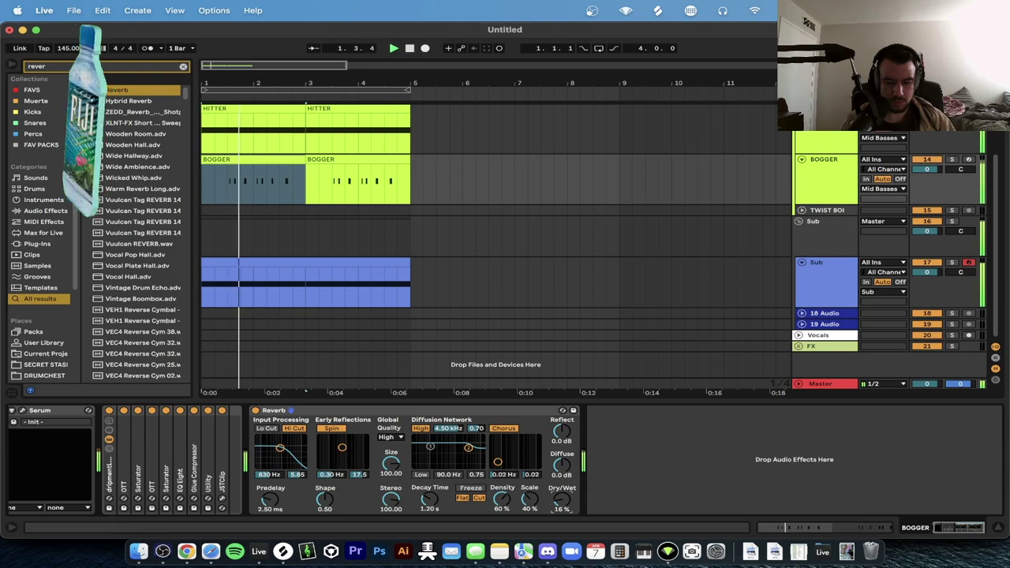
{"action": "key", "text": "space"}
Add a Compressor after OTT on the HITTER track, with ratio inf : 1, attack 0.01 ms and release 1.00 ms.
{"action": "scroll", "coordinate": [561, 198], "scroll_direction": "up", "scroll_amount": 2}
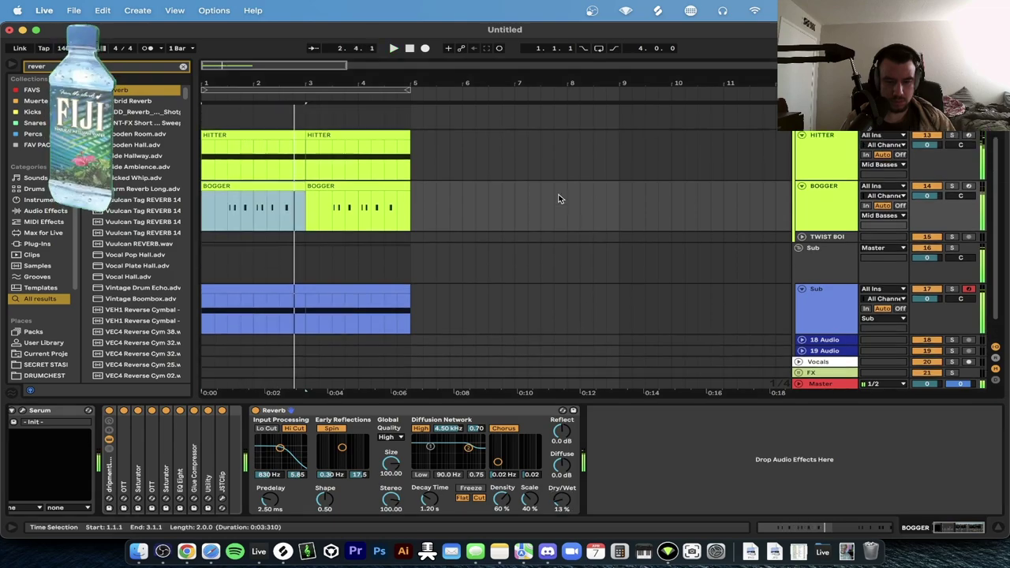
{"action": "left_click", "coordinate": [805, 197]}
{"action": "key", "text": "super+f"}
{"action": "type", "text": "co"}
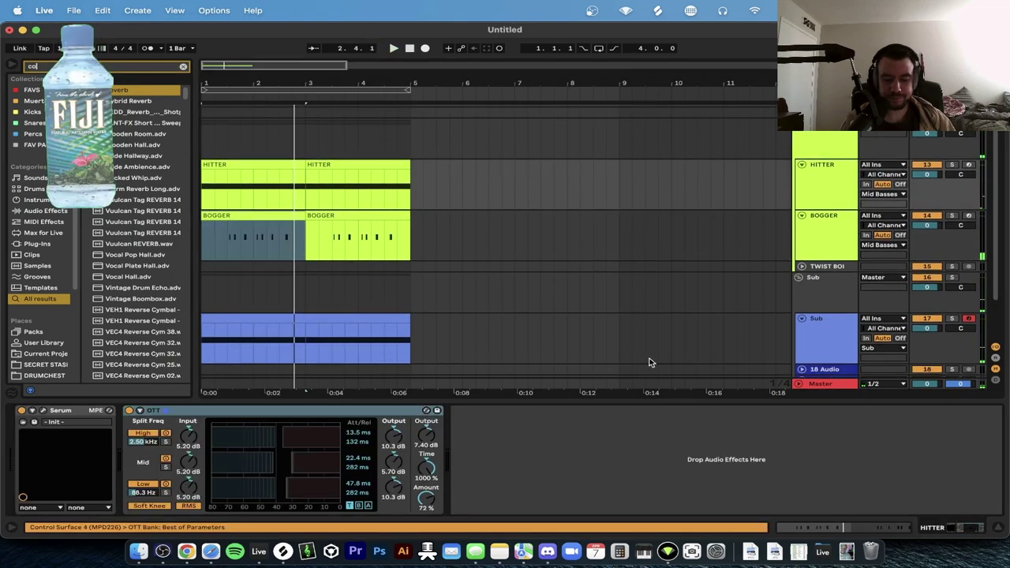
{"action": "type", "text": "mpres"}
{"action": "left_click_drag", "start_coordinate": [136, 100], "coordinate": [572, 491]}
{"action": "left_click_drag", "start_coordinate": [470, 460], "coordinate": [471, 498]}
Enable the HITTER compressor's sidechain with BOGGER Post FX as its audio source and set the threshold to -17.9 dB.
{"action": "left_click", "coordinate": [468, 411]}
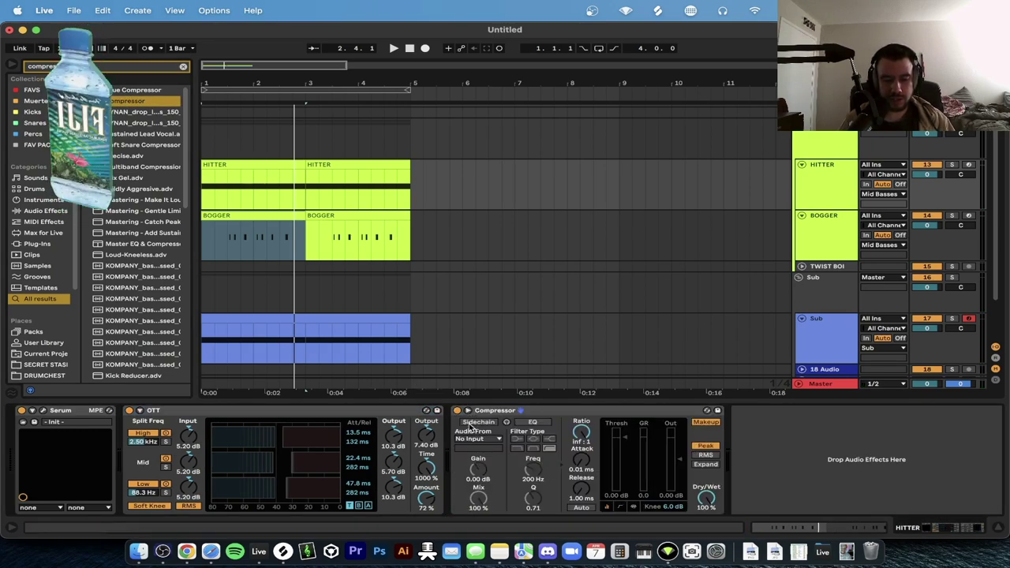
{"action": "left_click", "coordinate": [477, 440]}
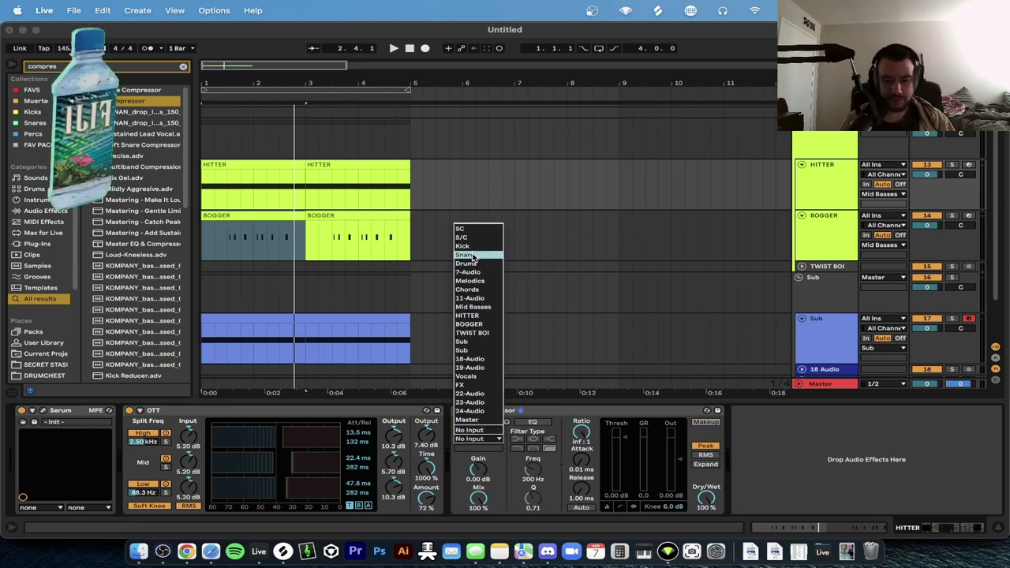
{"action": "left_click", "coordinate": [484, 324]}
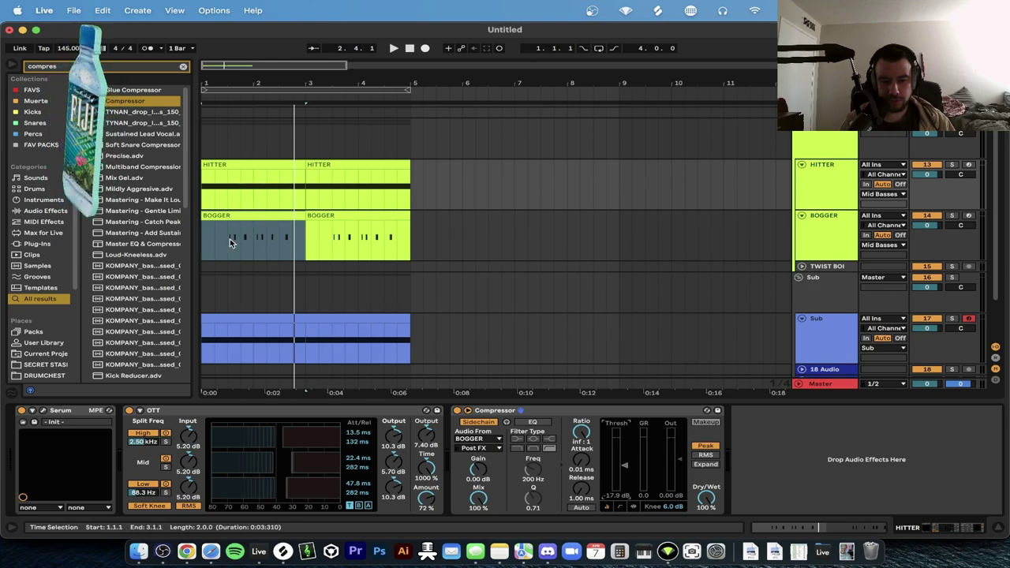
Compare the sustained first HITTER clip with the positions of the short hits in the first BOGGER clip.
{"action": "scroll", "coordinate": [232, 243], "scroll_direction": "up", "scroll_amount": 3}
{"action": "left_click", "coordinate": [231, 176]}
{"action": "left_click", "coordinate": [263, 167]}
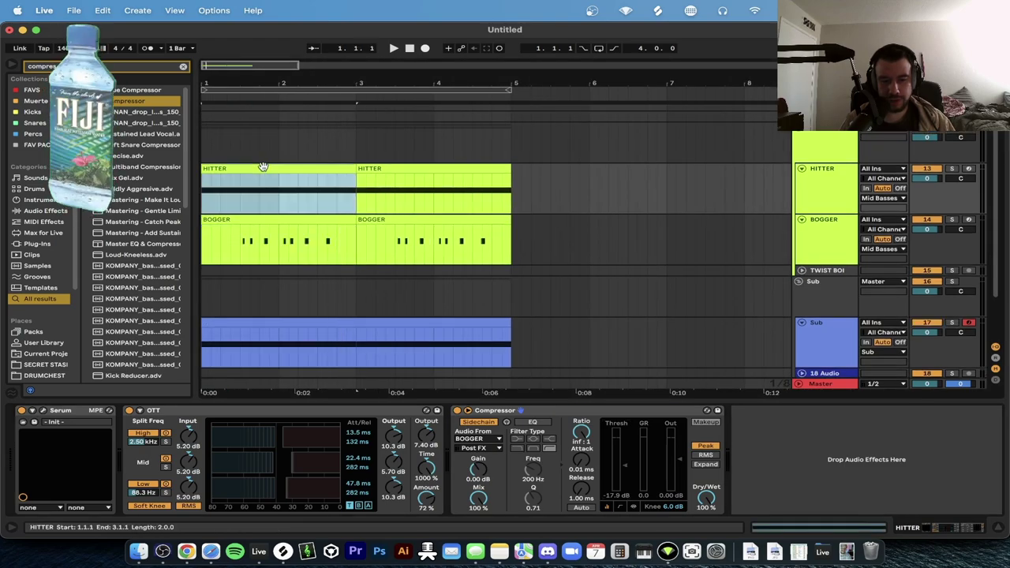
{"action": "left_click", "coordinate": [246, 242]}
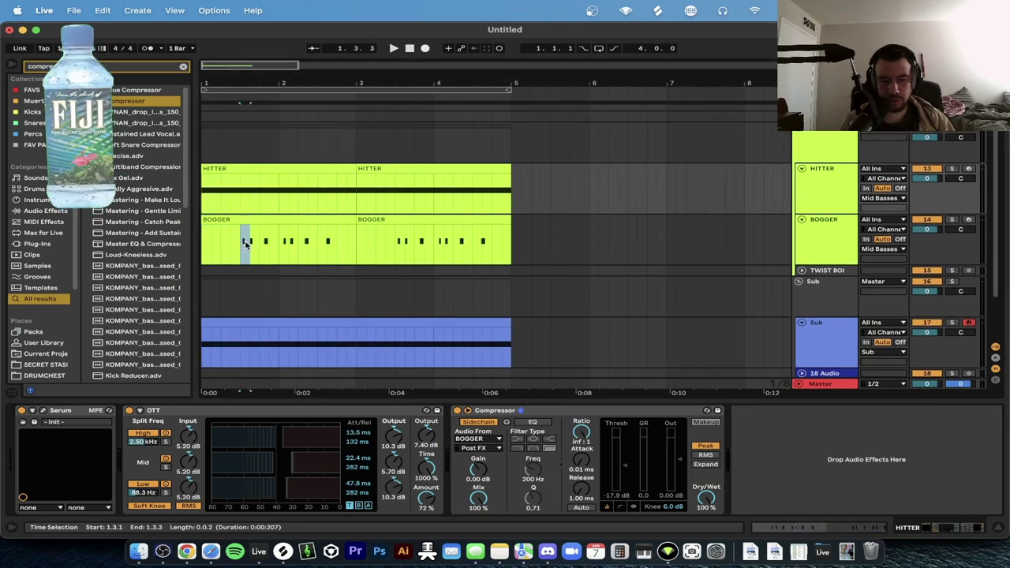
{"action": "left_click", "coordinate": [222, 172]}
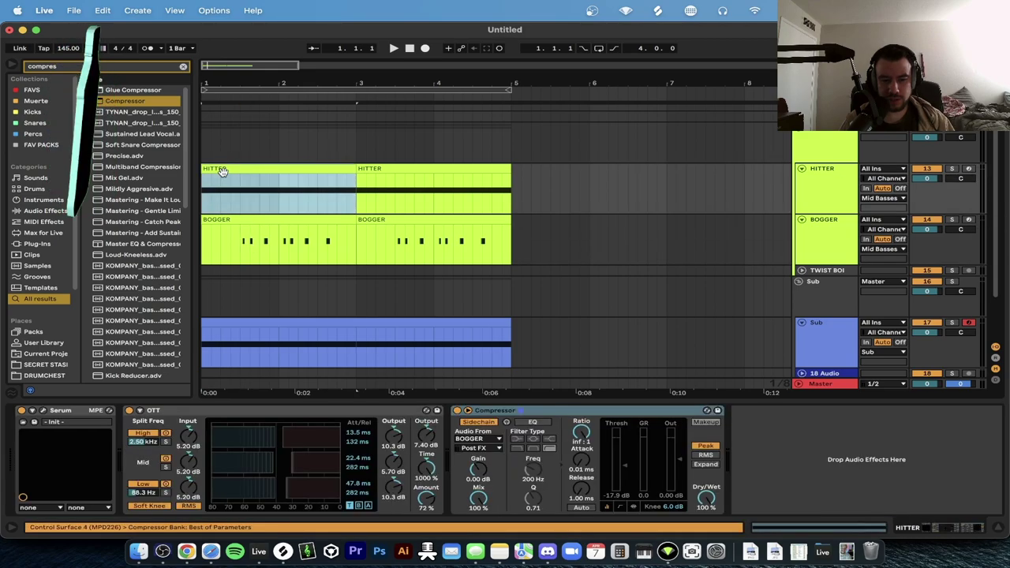
{"action": "left_click", "coordinate": [851, 196]}
Try different threshold levels on HITTER's sidechain compressor during playback and set it to -10.1 dB.
{"action": "left_click", "coordinate": [619, 472]}
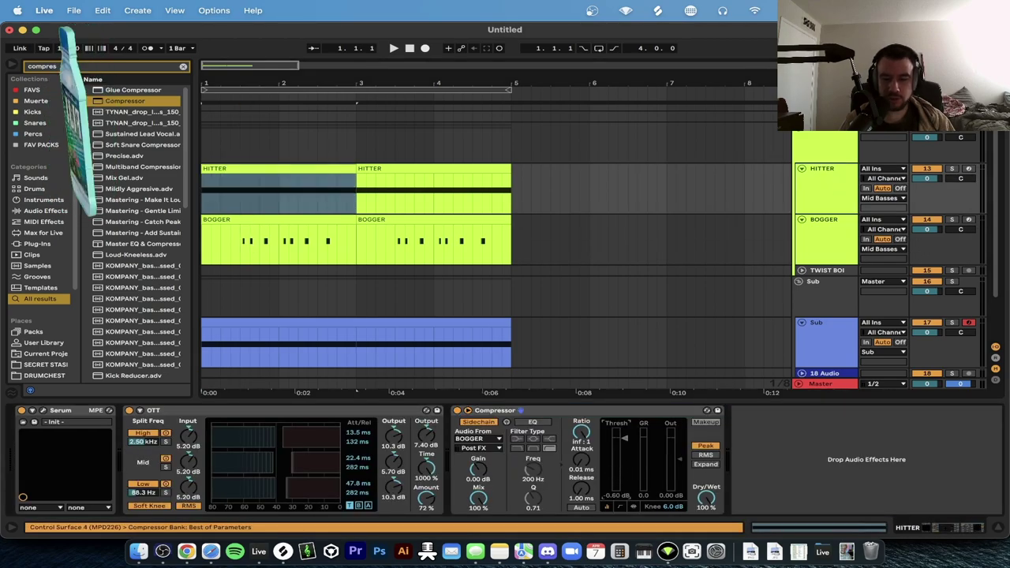
{"action": "left_click_drag", "start_coordinate": [624, 438], "coordinate": [624, 440]}
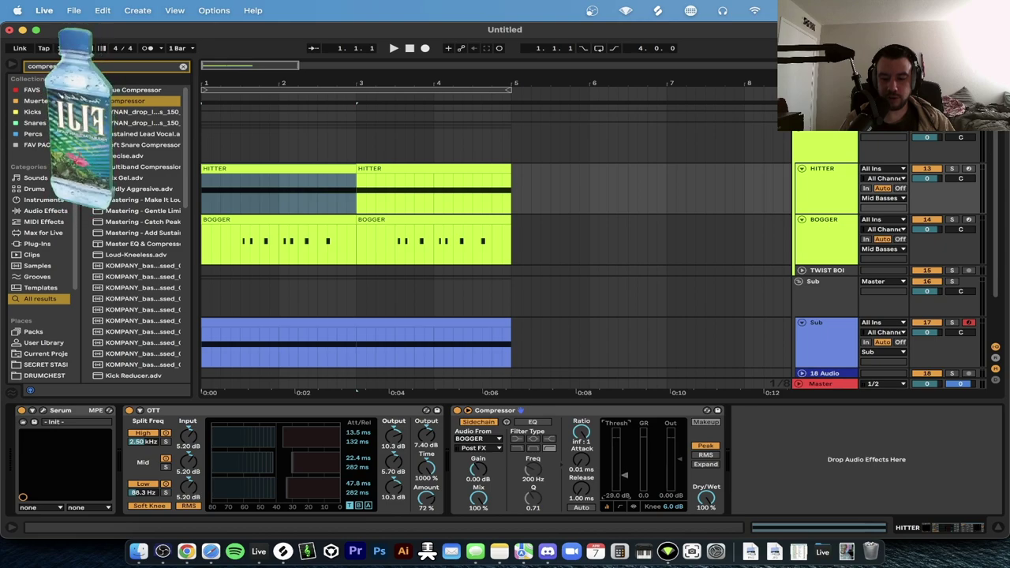
{"action": "key", "text": "space"}
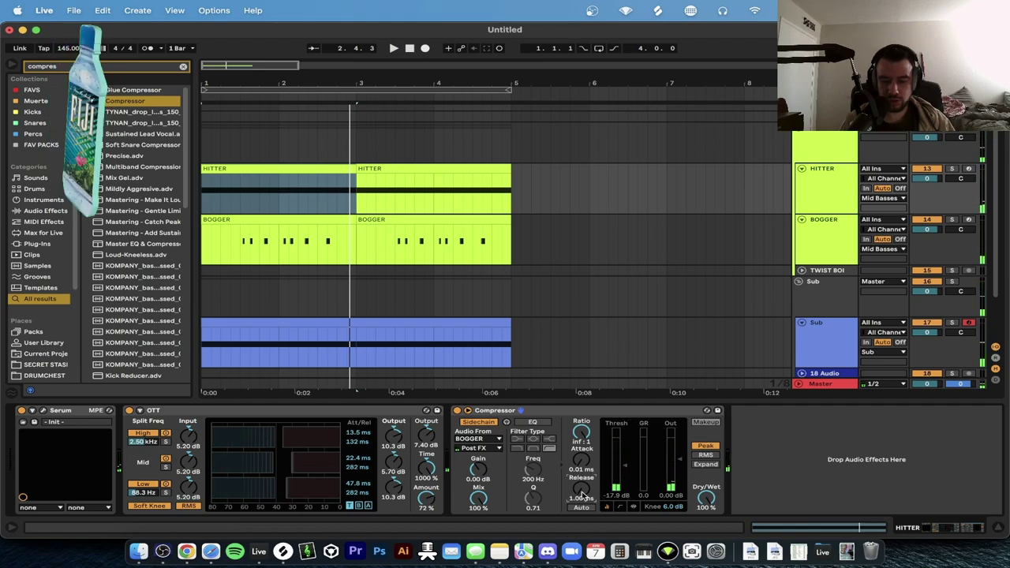
{"action": "key", "text": "space"}
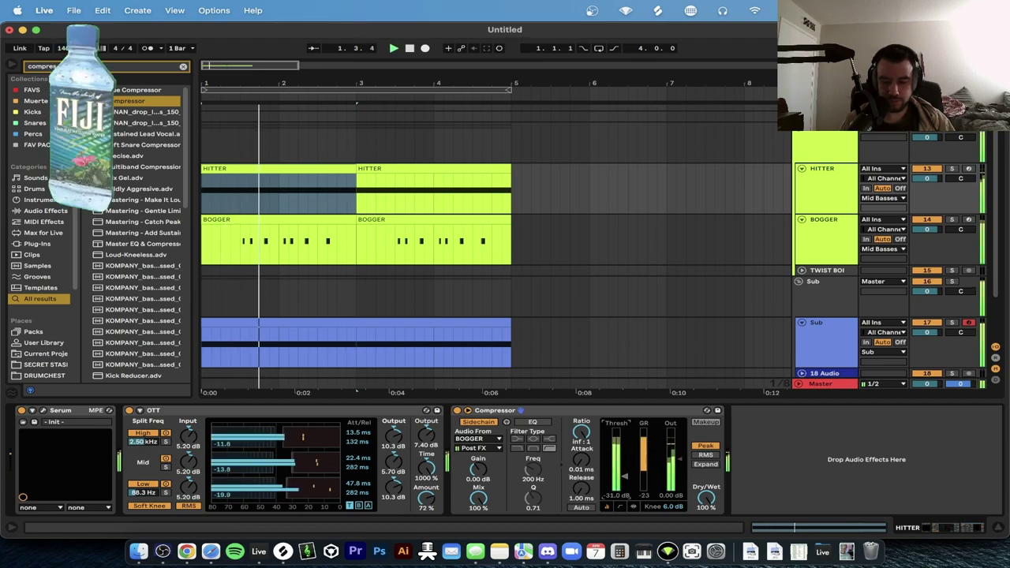
{"action": "left_click_drag", "start_coordinate": [625, 478], "coordinate": [627, 456]}
{"action": "key", "text": "space"}
{"action": "key", "text": "space"}
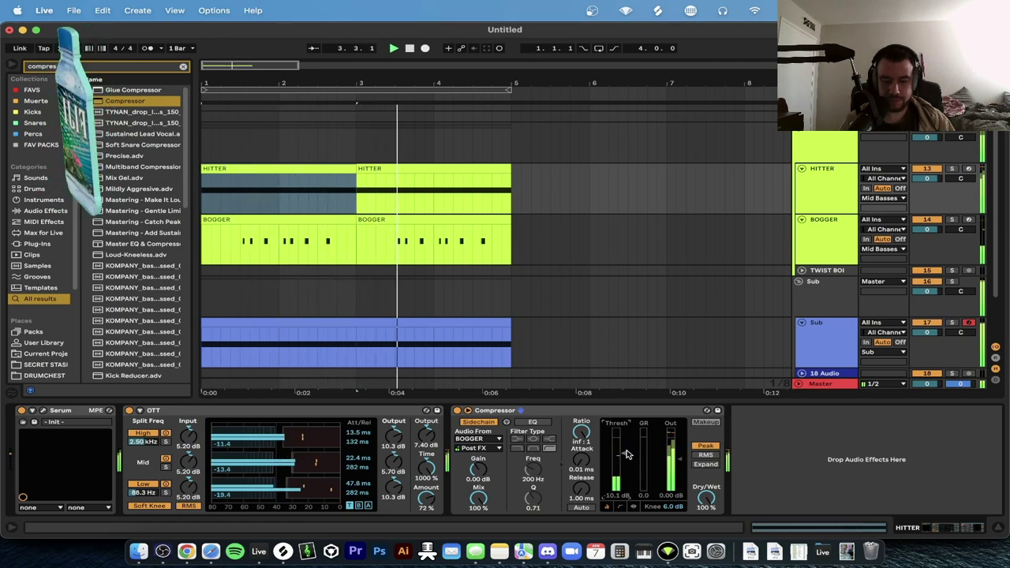
Hide the device chain, duplicate the first BOGGER clip over bars 3 and 4, and play the loop.
{"action": "left_click", "coordinate": [608, 401]}
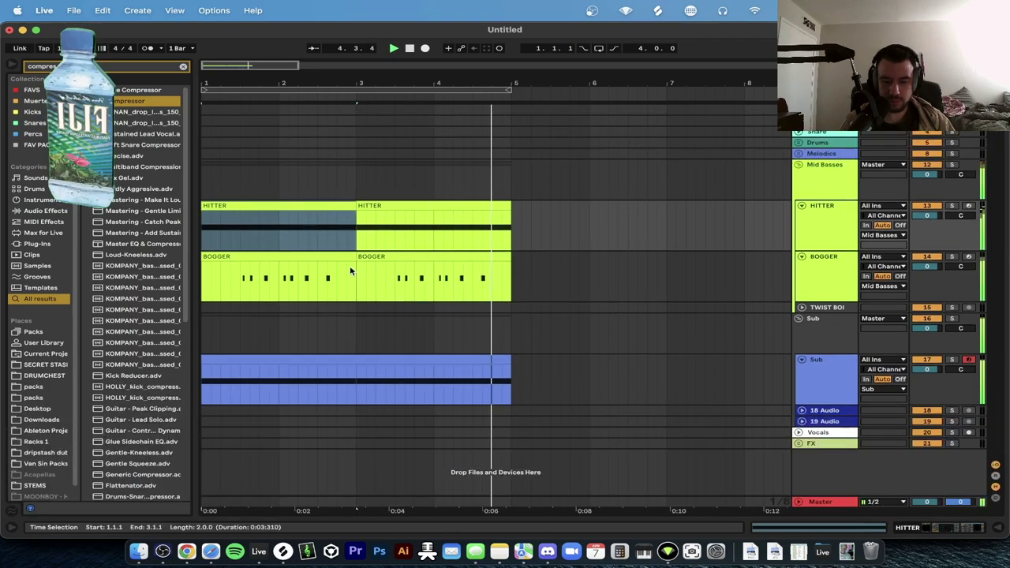
{"action": "left_click", "coordinate": [301, 254]}
{"action": "key", "text": "super+d"}
{"action": "left_click", "coordinate": [275, 266]}
{"action": "key", "text": "space"}
{"action": "left_click", "coordinate": [249, 256]}
{"action": "key", "text": "space"}
{"action": "key", "text": "space"}
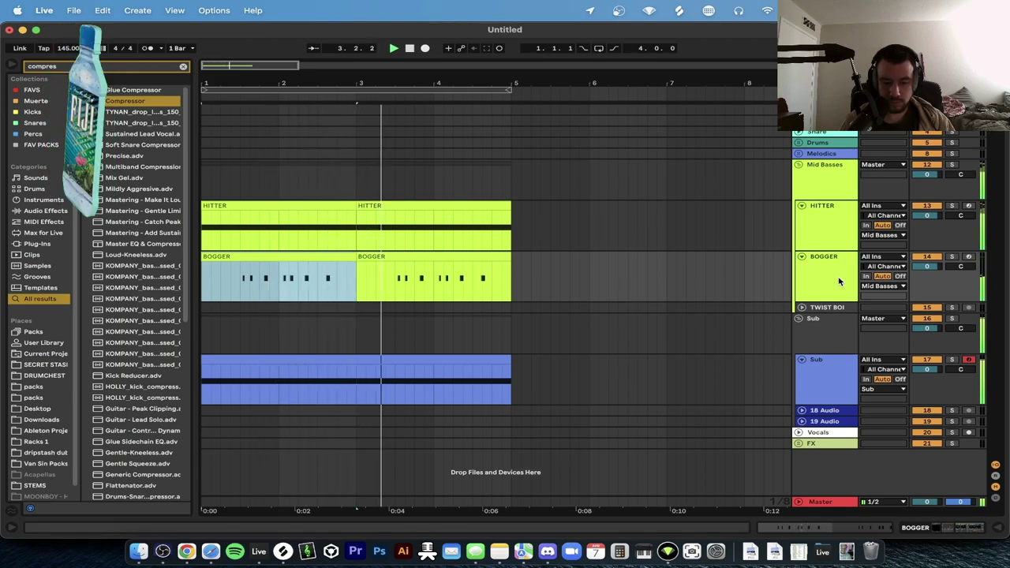
Open the first BOGGER clip in the note editor and delete all of its notes.
{"action": "left_click", "coordinate": [328, 257]}
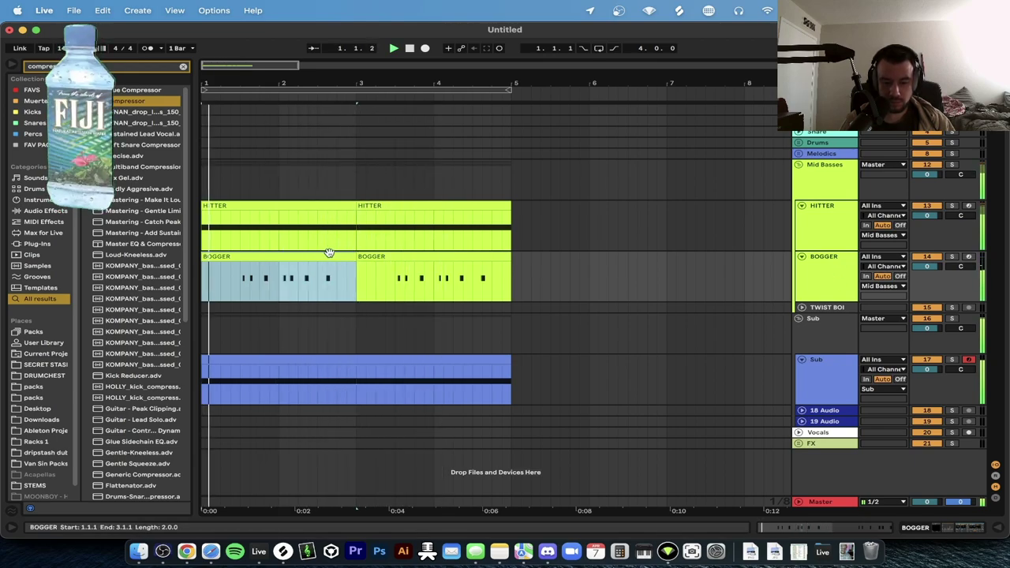
{"action": "double_click", "coordinate": [312, 257]}
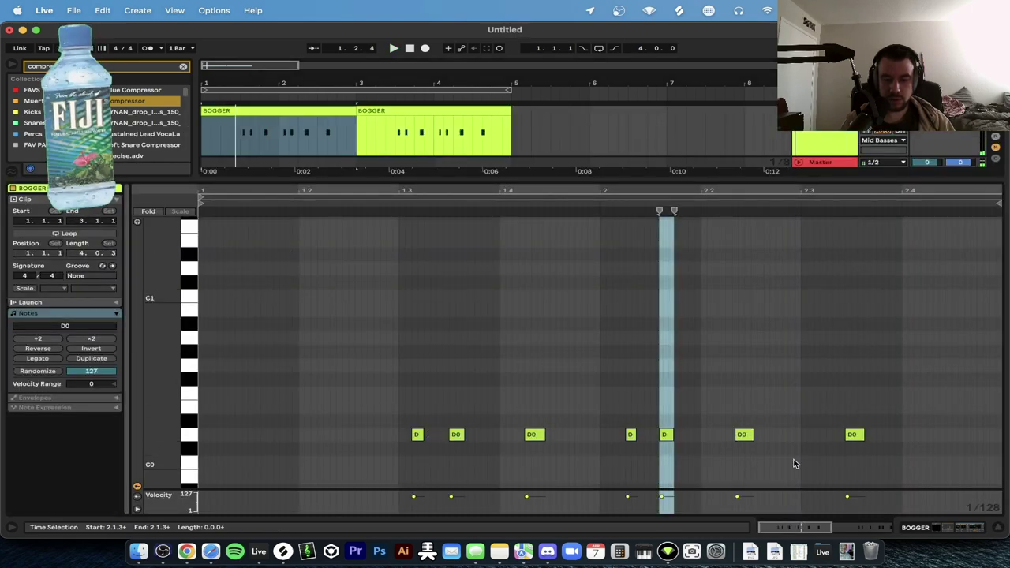
{"action": "left_click", "coordinate": [286, 389]}
{"action": "key", "text": "super+a"}
{"action": "key", "text": "BackSpace"}
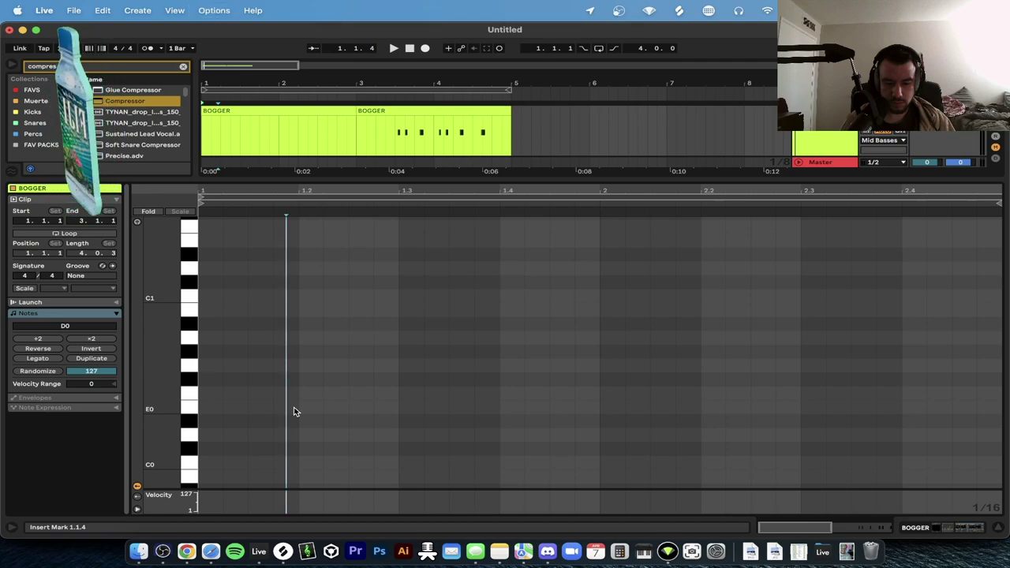
With the loop playing, draw sixteenth-long D0 notes at 1.3.1, 1.3.4, 1.4.3, 2.1.2 and 2.2.1 in the emptied clip.
{"action": "key", "text": "space"}
{"action": "left_click", "coordinate": [410, 434]}
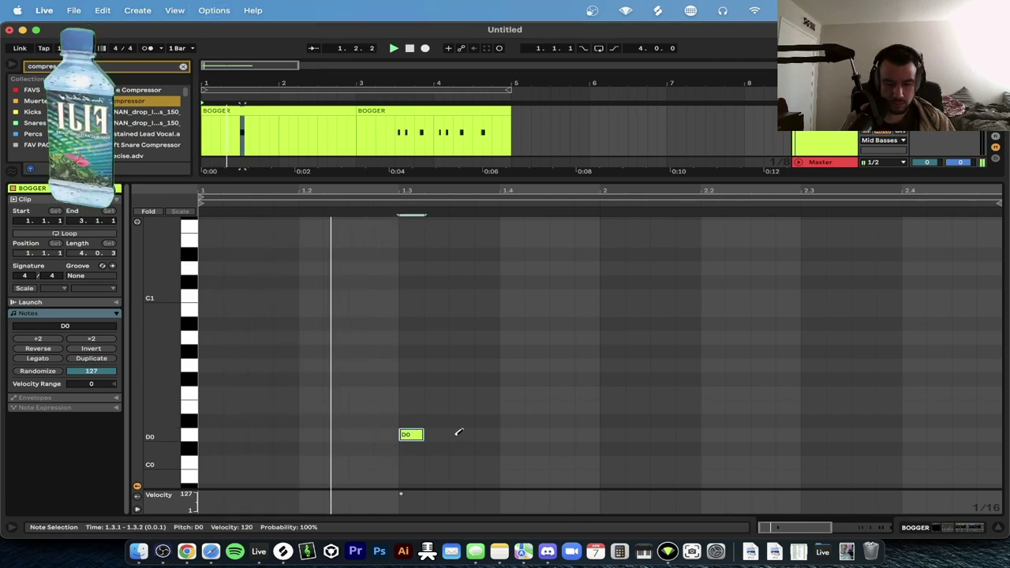
{"action": "left_click", "coordinate": [486, 434]}
{"action": "left_click", "coordinate": [561, 434]}
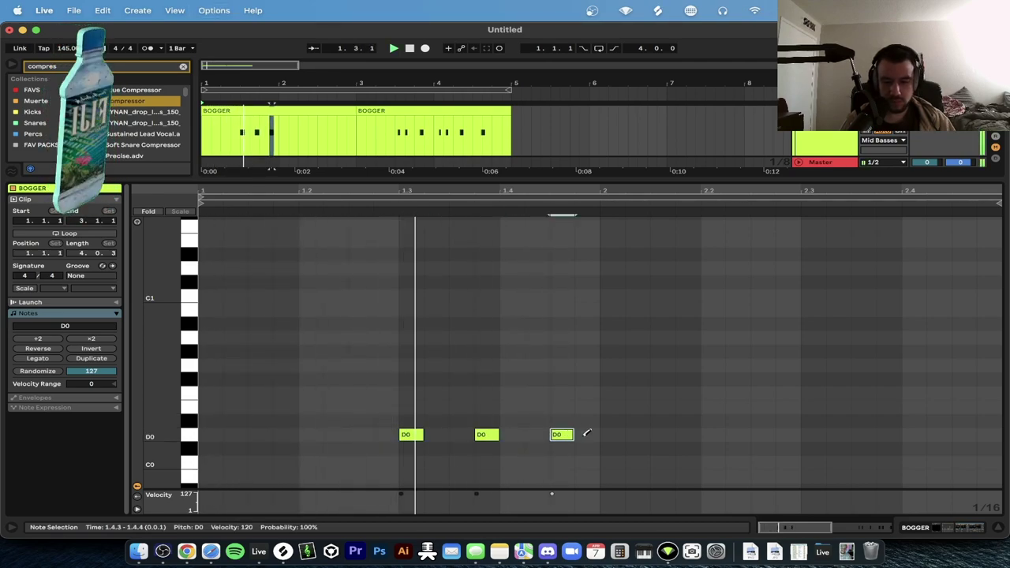
{"action": "left_click", "coordinate": [641, 434]}
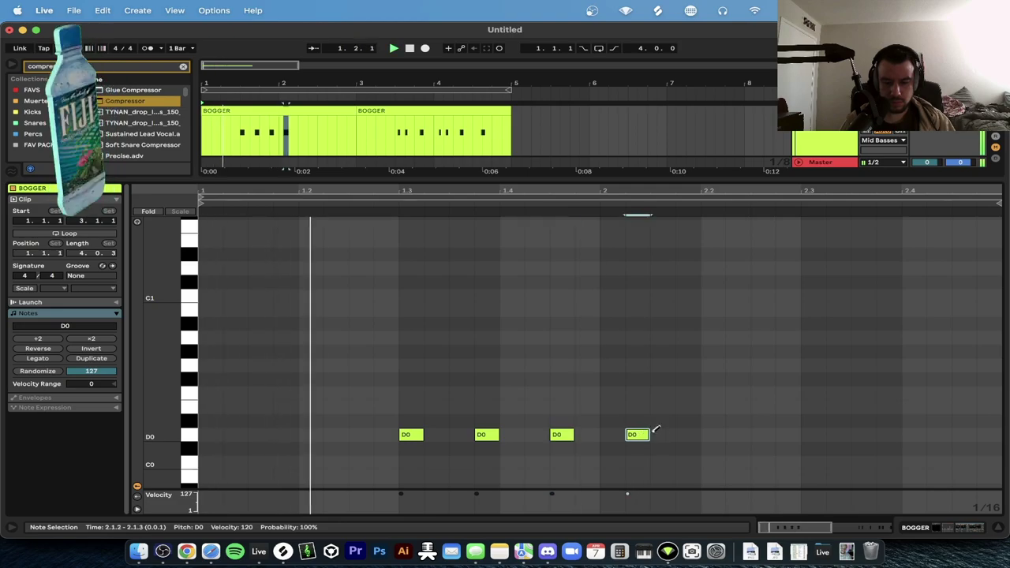
{"action": "left_click", "coordinate": [714, 434]}
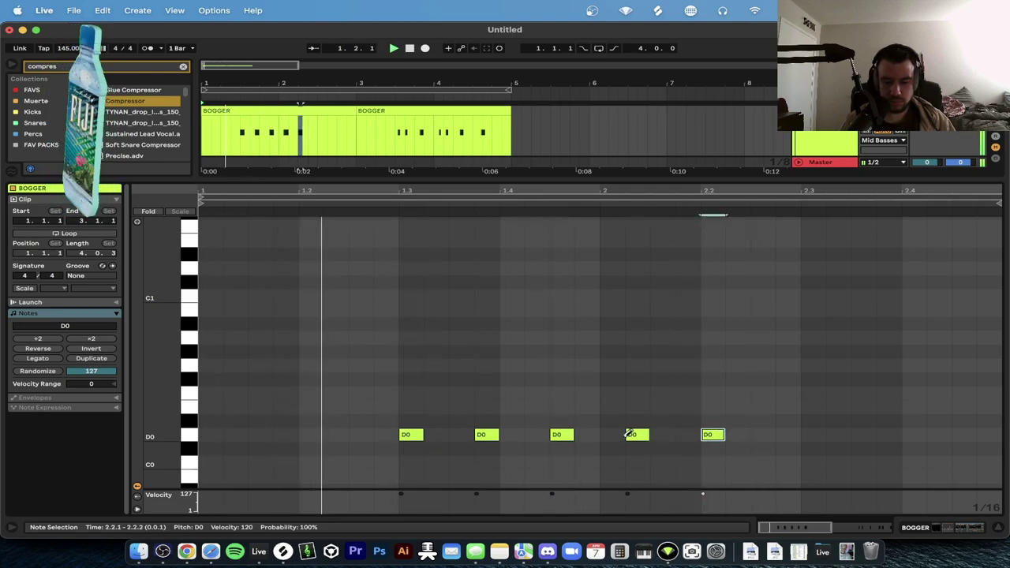
Replace the fourth D0 note at 2.1.2 with one at 2.1.3.
{"action": "left_click", "coordinate": [636, 434]}
{"action": "left_click", "coordinate": [636, 434]}
{"action": "left_click", "coordinate": [612, 434]}
{"action": "left_click", "coordinate": [636, 434]}
{"action": "left_click", "coordinate": [614, 434]}
{"action": "left_click", "coordinate": [661, 433]}
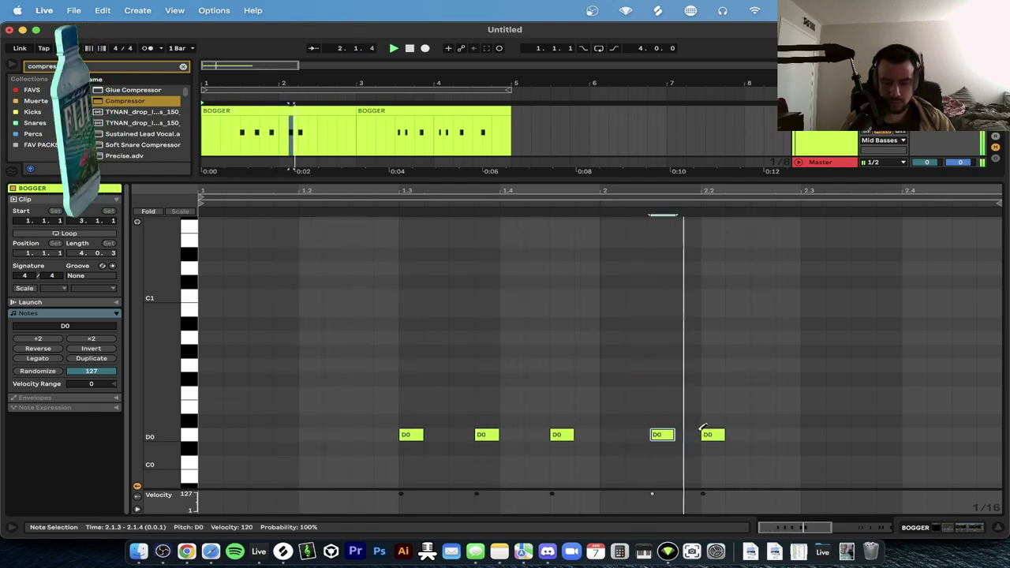
Try the fifth D0 note one sixteenth later at 2.2.2, and put it back at 2.2.1.
{"action": "left_click", "coordinate": [710, 434]}
{"action": "left_click", "coordinate": [733, 434]}
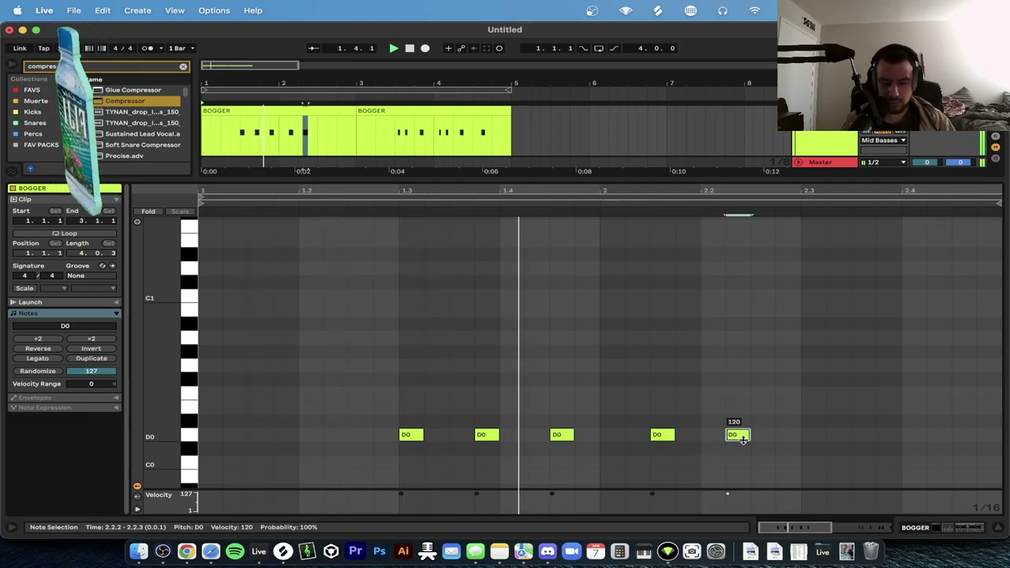
{"action": "scroll", "coordinate": [744, 440], "scroll_direction": "up", "scroll_amount": 3}
{"action": "scroll", "coordinate": [745, 438], "scroll_direction": "down", "scroll_amount": 3}
{"action": "scroll", "coordinate": [727, 437], "scroll_direction": "up", "scroll_amount": 1}
{"action": "scroll", "coordinate": [728, 437], "scroll_direction": "up", "scroll_amount": 2}
{"action": "left_click", "coordinate": [744, 434]}
{"action": "left_click", "coordinate": [677, 433]}
Add sixteenth-long D0 notes at 1.1.1 and 1.2.1 at the start of the first BOGGER clip.
{"action": "scroll", "coordinate": [677, 433], "scroll_direction": "down", "scroll_amount": 1}
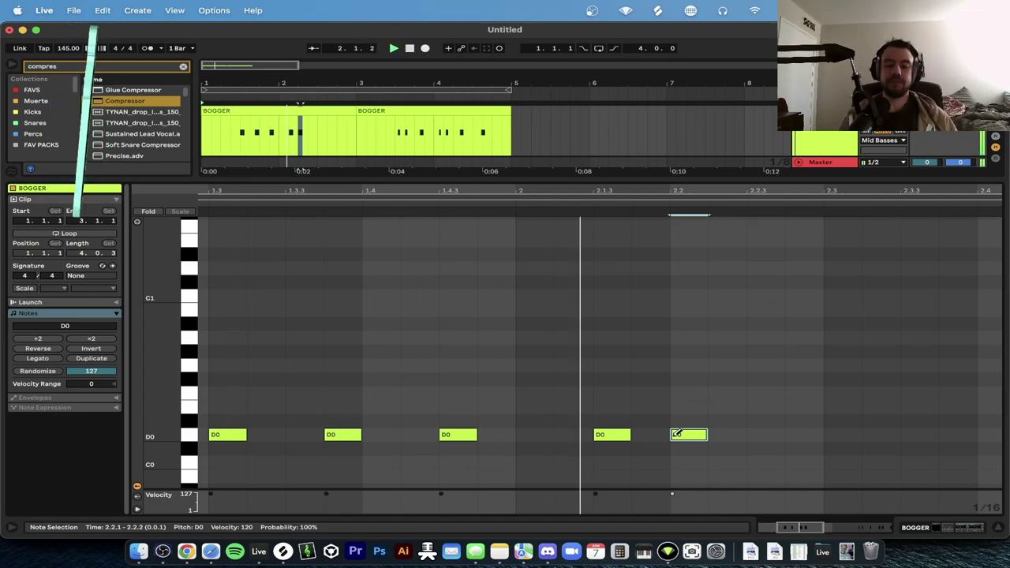
{"action": "scroll", "coordinate": [702, 375], "scroll_direction": "down", "scroll_amount": 2}
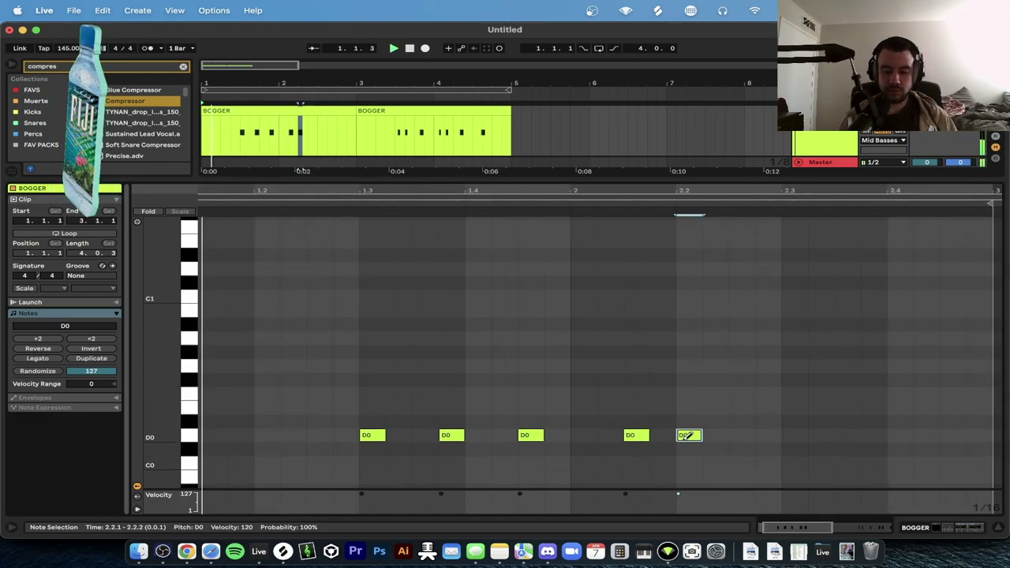
{"action": "key", "text": "b"}
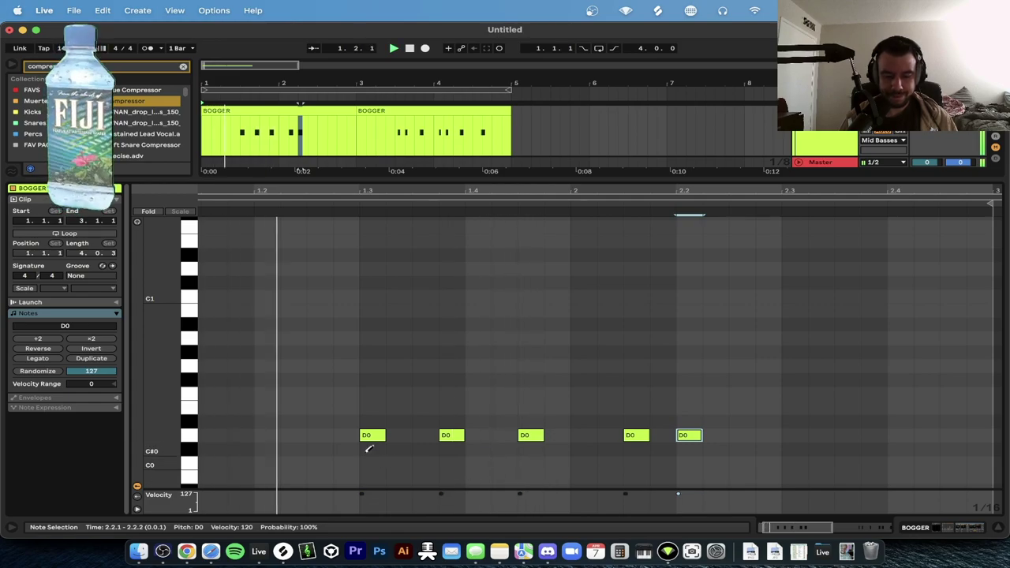
{"action": "left_click", "coordinate": [213, 432]}
{"action": "left_click", "coordinate": [211, 432]}
{"action": "scroll", "coordinate": [211, 432], "scroll_direction": "left", "scroll_amount": 2}
{"action": "double_click", "coordinate": [212, 430]}
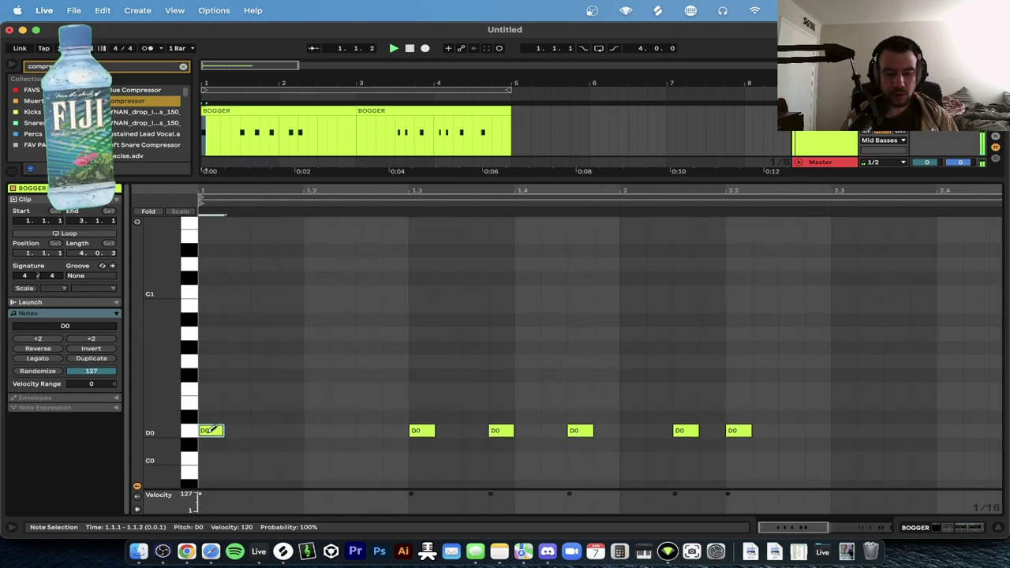
{"action": "double_click", "coordinate": [318, 430]}
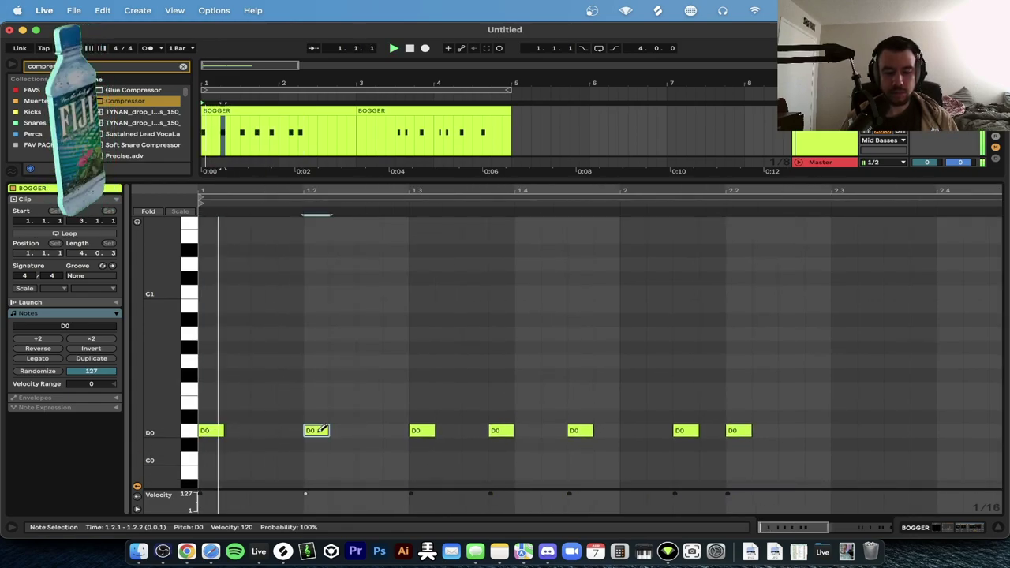
Try thirty-second-long D0 notes at 1.3.1, 1.3.2 and 1.3.3 in place of the sixteenth at 1.3.1.
{"action": "scroll", "coordinate": [430, 431], "scroll_direction": "up", "scroll_amount": 3}
{"action": "left_click", "coordinate": [415, 432]}
{"action": "left_click", "coordinate": [415, 432]}
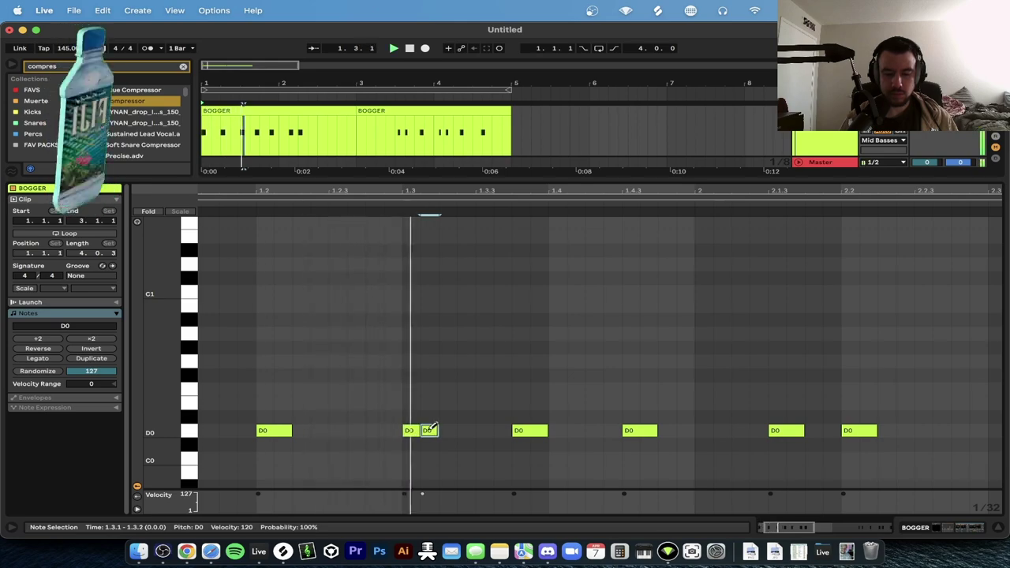
{"action": "scroll", "coordinate": [426, 430], "scroll_direction": "down", "scroll_amount": 3}
{"action": "left_click", "coordinate": [408, 431]}
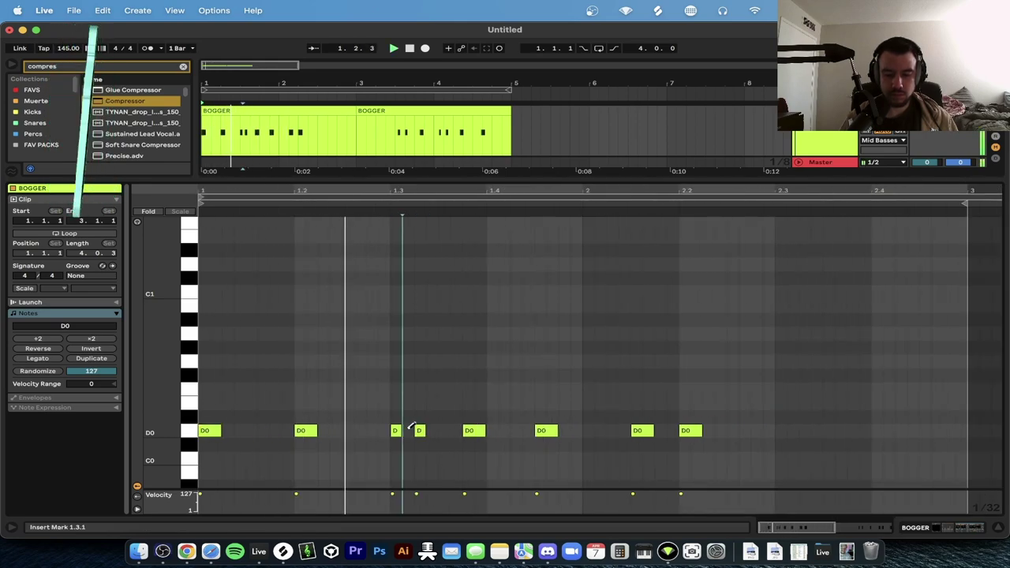
{"action": "left_click", "coordinate": [440, 430]}
Put thirty-second-long D0 notes at 1.2.1 and 1.1.3, replacing the longer one at 1.2.1, and discard a trial note at 1.2.3.
{"action": "left_click", "coordinate": [308, 430]}
{"action": "left_click", "coordinate": [251, 428]}
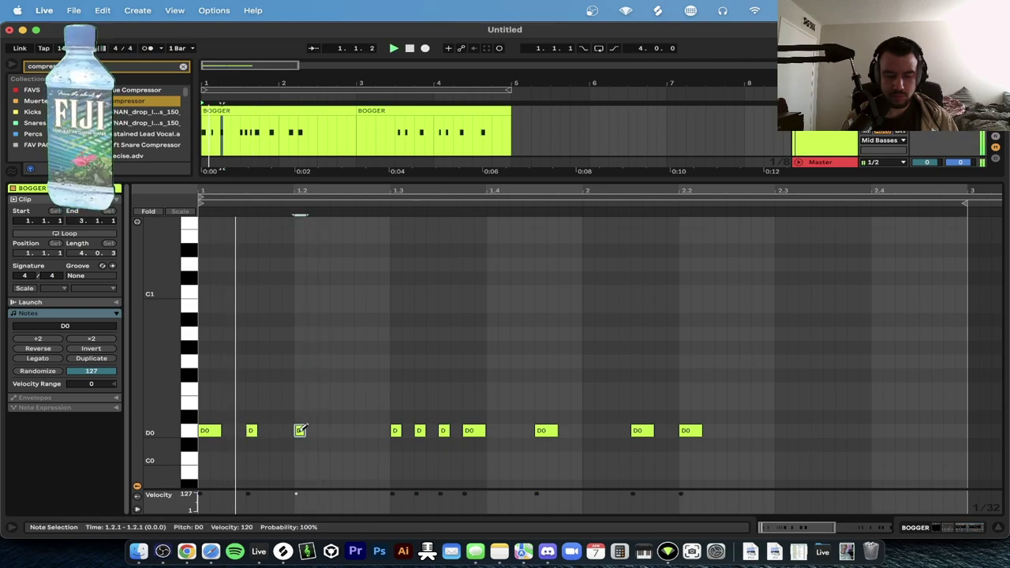
{"action": "left_click", "coordinate": [348, 430]}
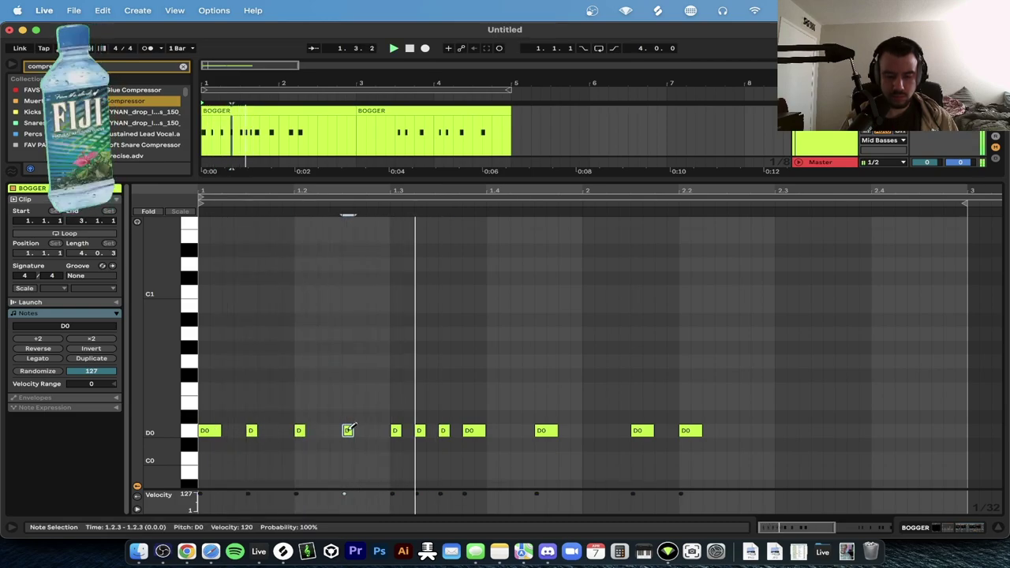
{"action": "left_click", "coordinate": [348, 430]}
Delete the thirty-second D0 notes at 1.3.2 and 1.3.3, restore a sixteenth at 1.3.1, and keep one at 1.3.4.
{"action": "left_click", "coordinate": [419, 430]}
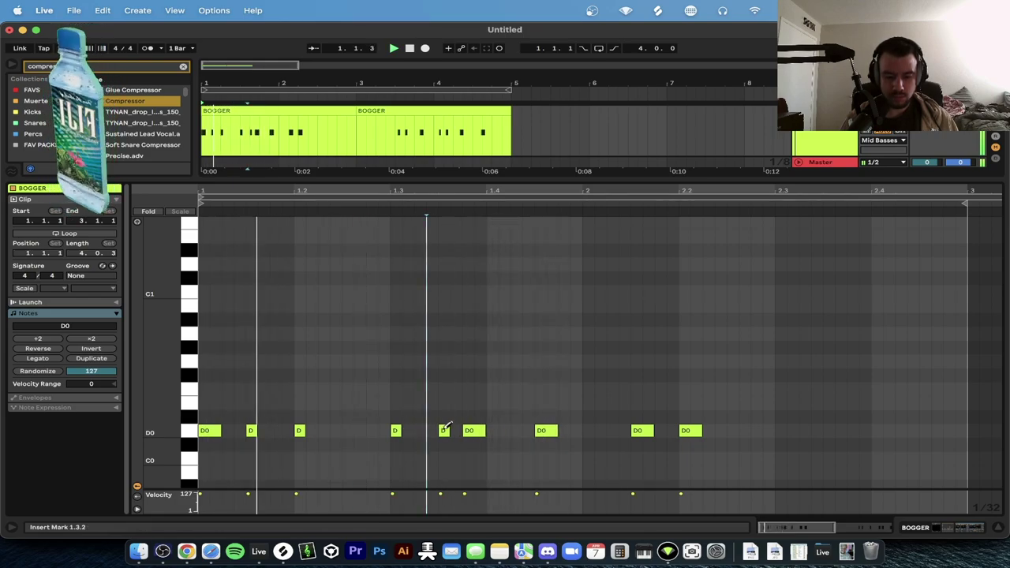
{"action": "left_click_drag", "start_coordinate": [471, 433], "coordinate": [400, 434]}
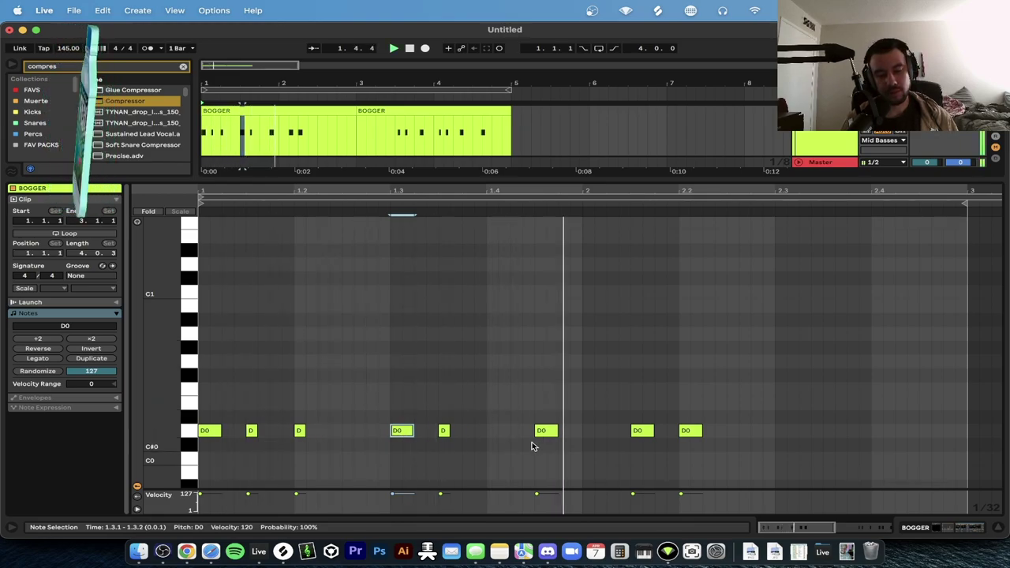
{"action": "left_click_drag", "start_coordinate": [400, 433], "coordinate": [478, 440]}
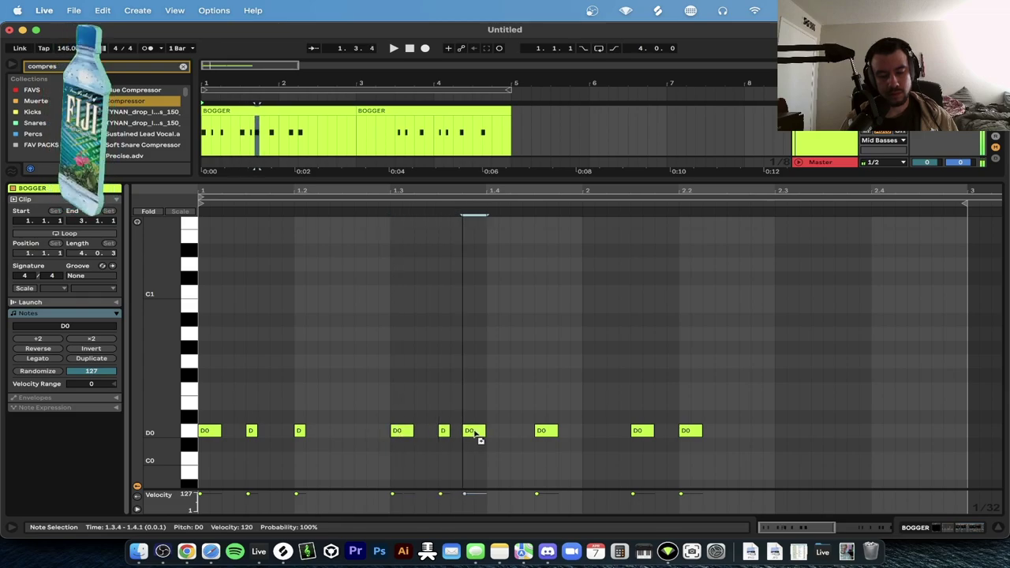
{"action": "left_click", "coordinate": [437, 433]}
{"action": "key", "text": "space"}
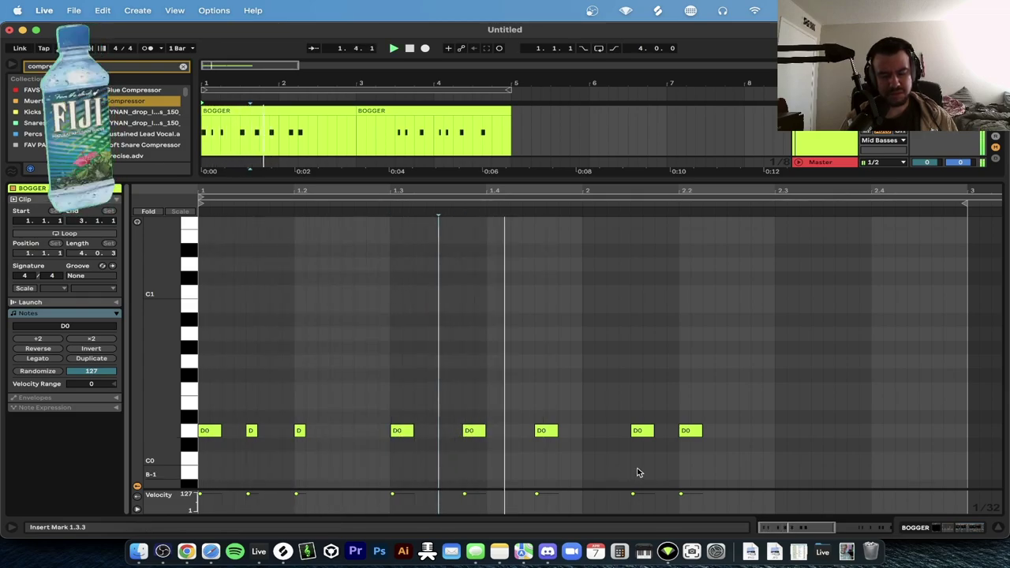
Duplicate the D0 notes from 1.3.1 up to 2.3.1 so they repeat from 2.3.1, and delete the copies just past the clip end.
{"action": "left_click_drag", "start_coordinate": [778, 440], "coordinate": [394, 428]}
{"action": "key", "text": "super+d"}
{"action": "left_click_drag", "start_coordinate": [682, 454], "coordinate": [751, 401]}
{"action": "key", "text": "Delete"}
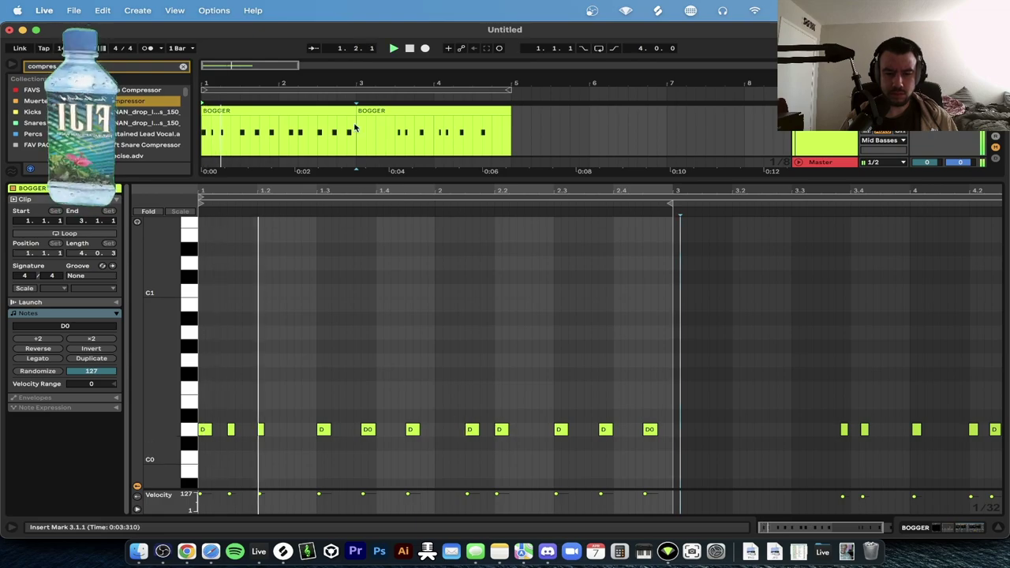
Loop playback over the first BOGGER clip and deactivate its D0 note at 1.3.4.
{"action": "left_click", "coordinate": [319, 111]}
{"action": "key", "text": "super+l"}
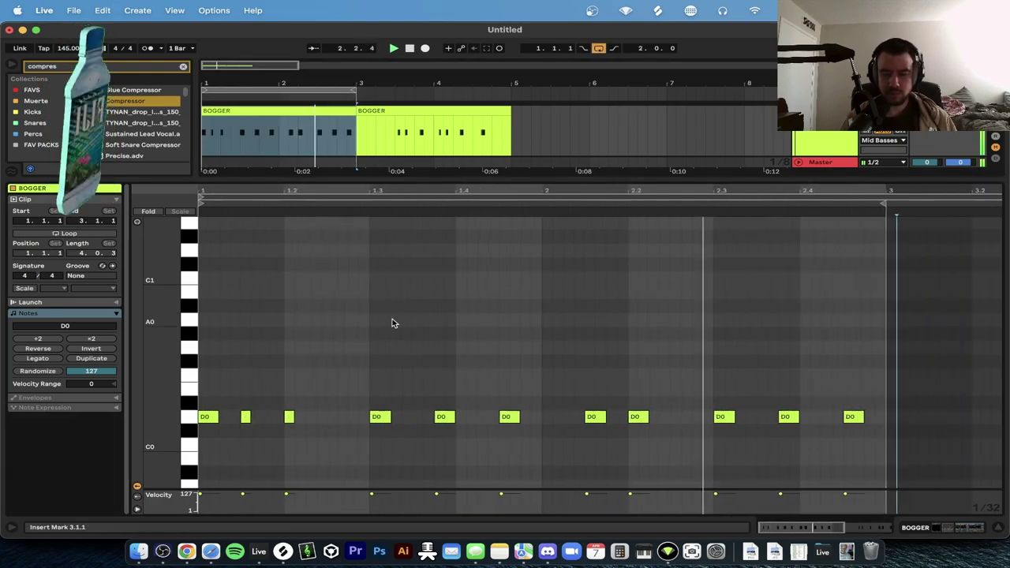
{"action": "left_click", "coordinate": [371, 331]}
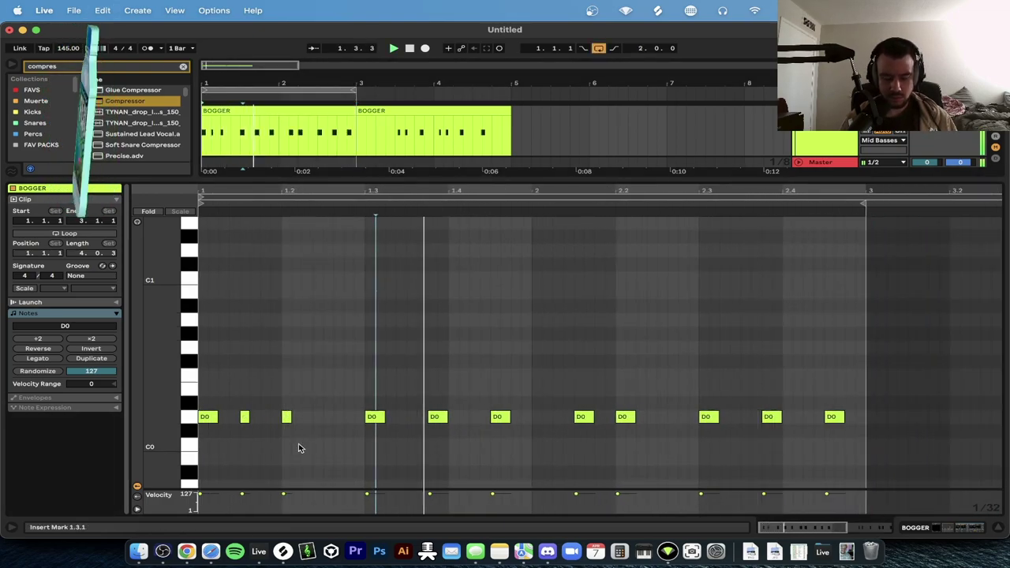
{"action": "left_click", "coordinate": [440, 420]}
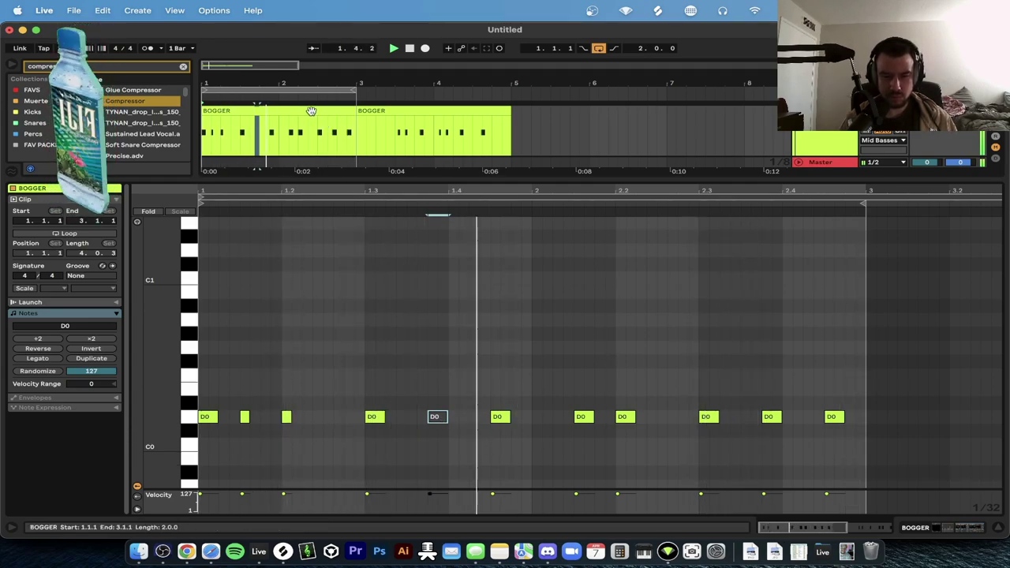
Duplicate the first BOGGER clip over the second one at bar 3 and extend the loop to four bars.
{"action": "left_click", "coordinate": [311, 112]}
{"action": "left_click", "coordinate": [313, 185]}
{"action": "key", "text": "super+alt+l"}
{"action": "key", "text": "minus"}
{"action": "left_click", "coordinate": [356, 268]}
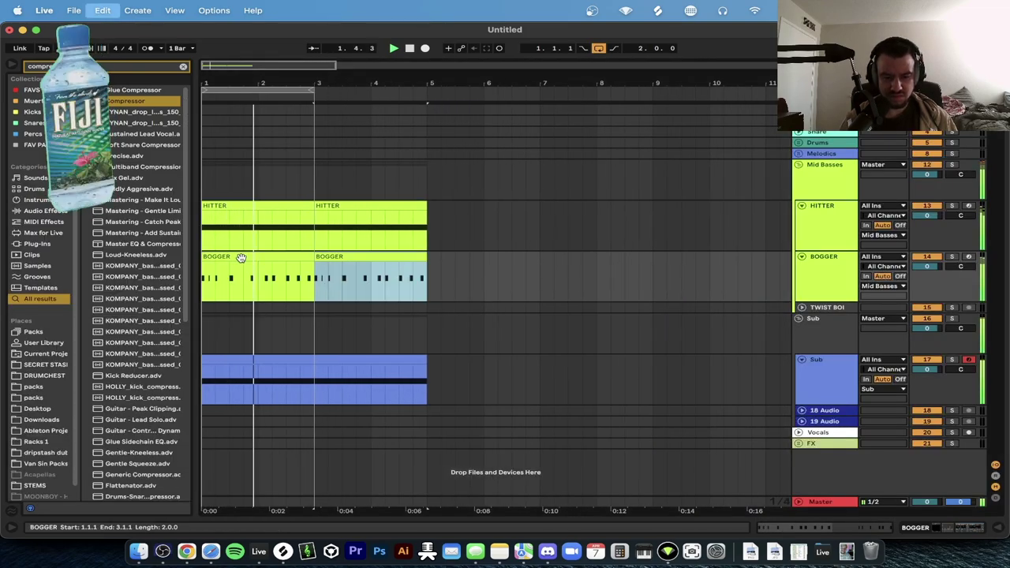
{"action": "left_click_drag", "start_coordinate": [313, 90], "coordinate": [426, 88]}
In the second BOGGER clip, delete the D0 note at 1.1.3 and reactivate the one at 1.3.4.
{"action": "double_click", "coordinate": [342, 258]}
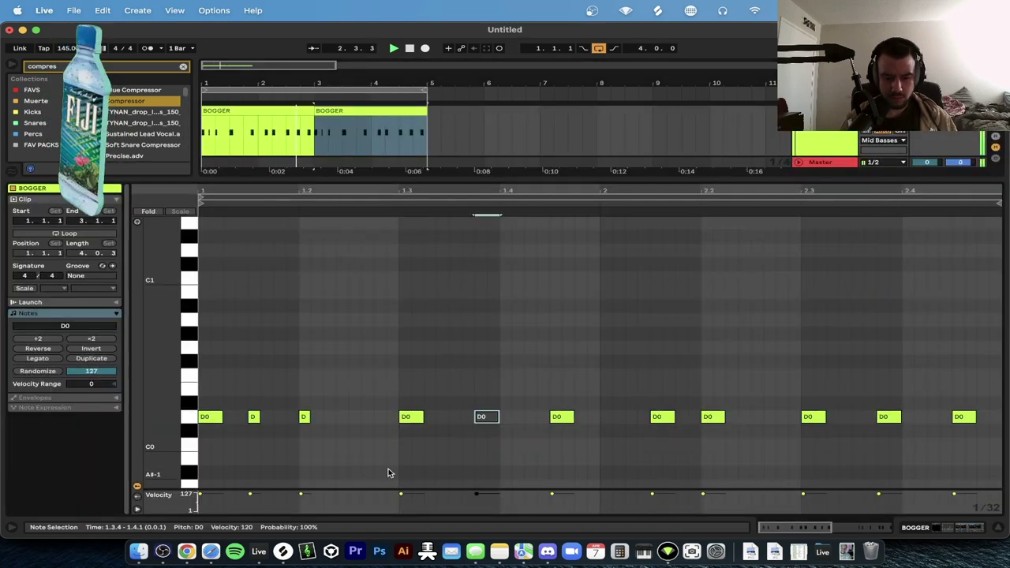
{"action": "double_click", "coordinate": [254, 416]}
{"action": "left_click", "coordinate": [491, 424]}
Replace the sixteenth at 2.3.1 in the second BOGGER clip with thirty-second-long D0 notes at 2.3.1, 2.3.2 and 2.3.3.
{"action": "scroll", "coordinate": [830, 424], "scroll_direction": "up", "scroll_amount": 2}
{"action": "scroll", "coordinate": [830, 425], "scroll_direction": "up", "scroll_amount": 1}
{"action": "left_click", "coordinate": [817, 418]}
{"action": "key", "text": "Right"}
{"action": "left_click", "coordinate": [351, 111]}
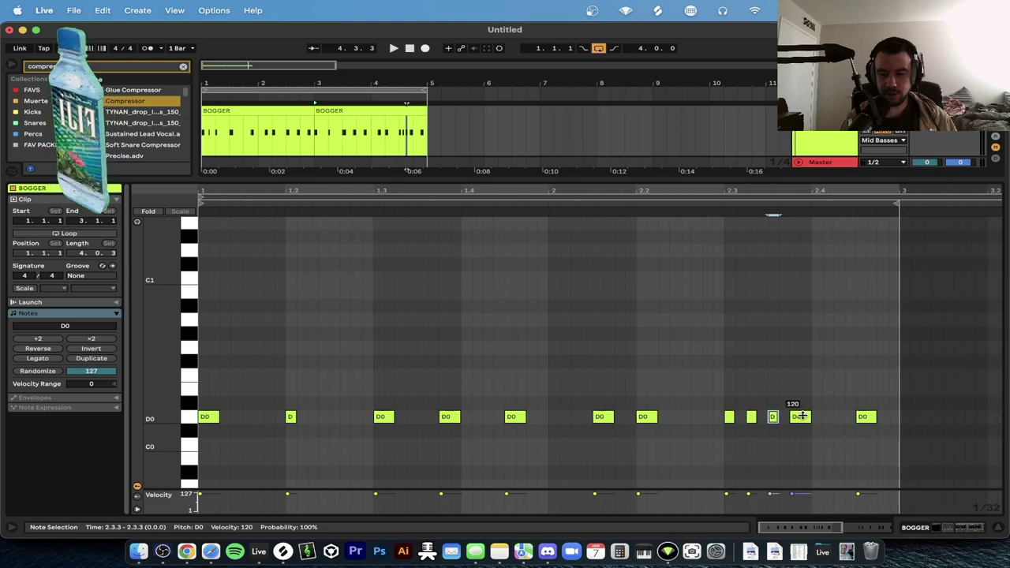
Play the loop and shift the second clip's short D0 notes at 2.3.2 and 2.3.3 one thirty-second later.
{"action": "left_click", "coordinate": [281, 108]}
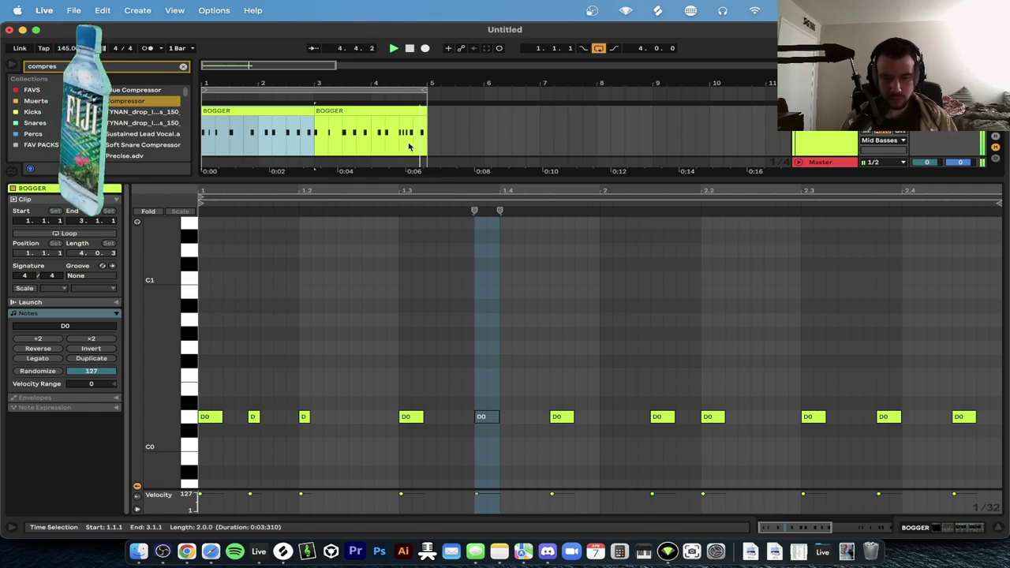
{"action": "left_click", "coordinate": [404, 109]}
{"action": "key", "text": "space"}
{"action": "left_click", "coordinate": [855, 440]}
{"action": "scroll", "coordinate": [853, 442], "scroll_direction": "up", "scroll_amount": 5}
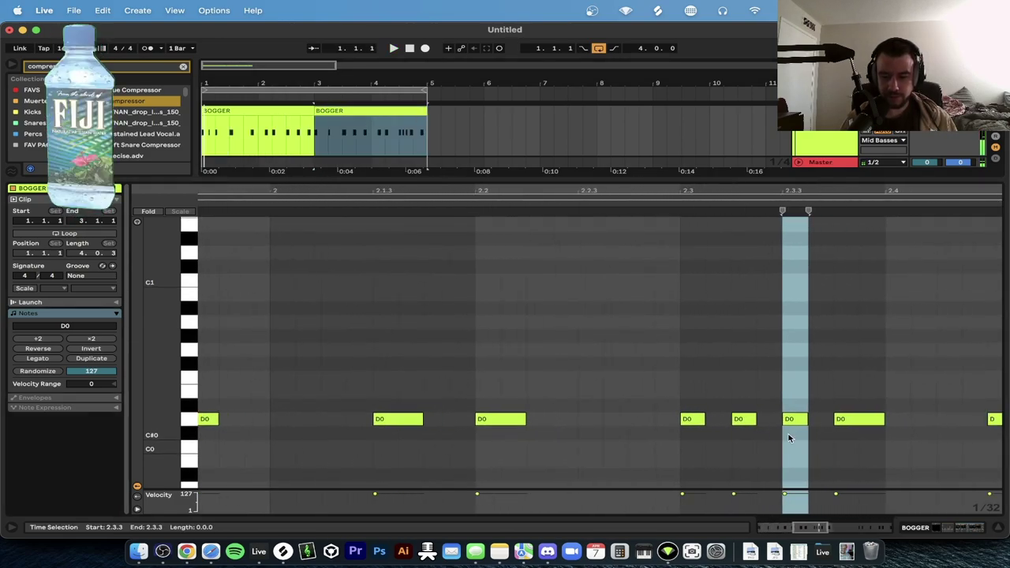
{"action": "left_click", "coordinate": [745, 421]}
{"action": "double_click", "coordinate": [765, 421]}
{"action": "left_click_drag", "start_coordinate": [805, 421], "coordinate": [828, 428]}
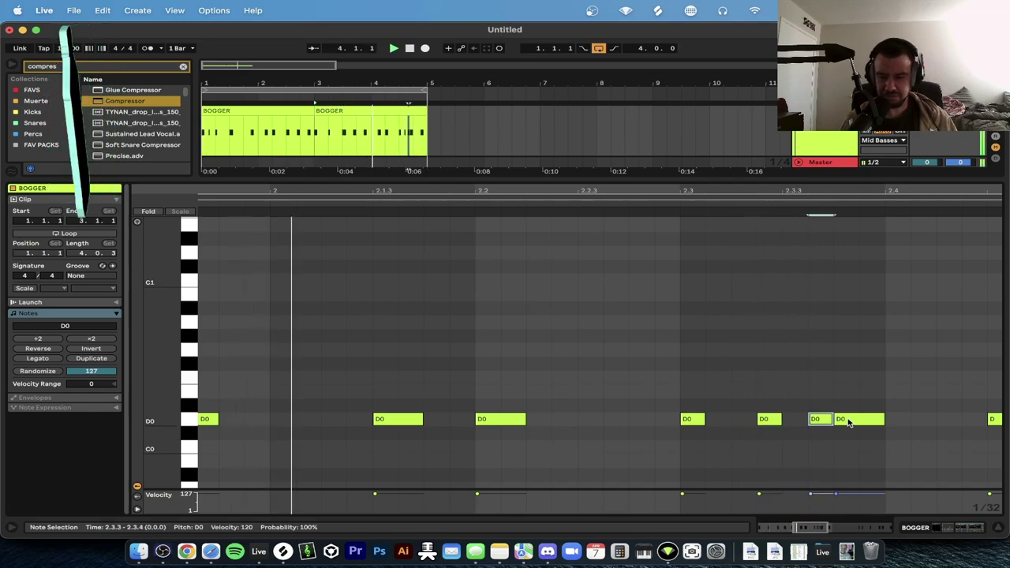
Delete the short D0 note just after 2.3.3 and move the sixteenth from 2.3.4 one thirty-second earlier into its place.
{"action": "double_click", "coordinate": [819, 419]}
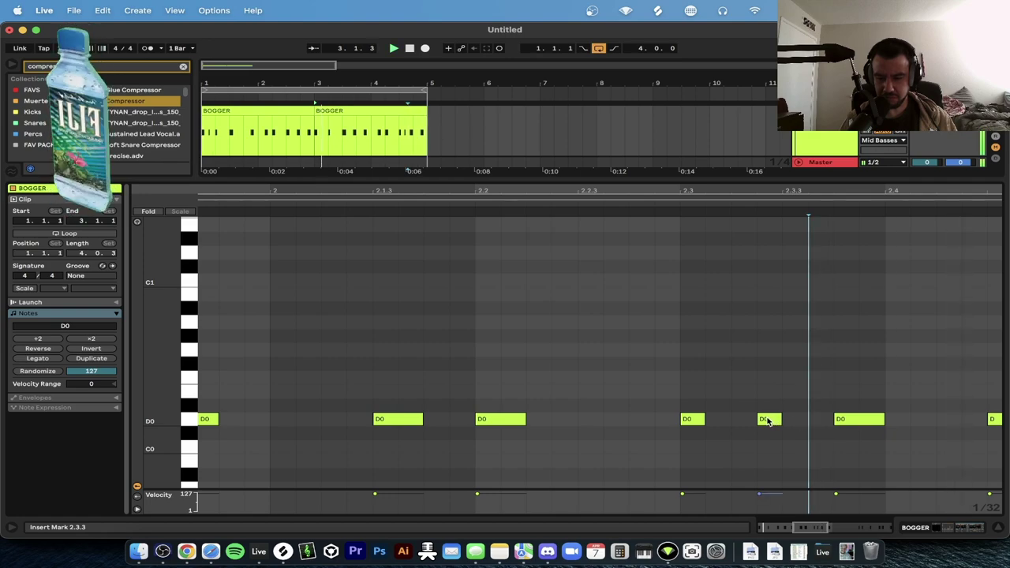
{"action": "left_click_drag", "start_coordinate": [863, 428], "coordinate": [834, 423]}
{"action": "scroll", "coordinate": [795, 311], "scroll_direction": "right", "scroll_amount": 5}
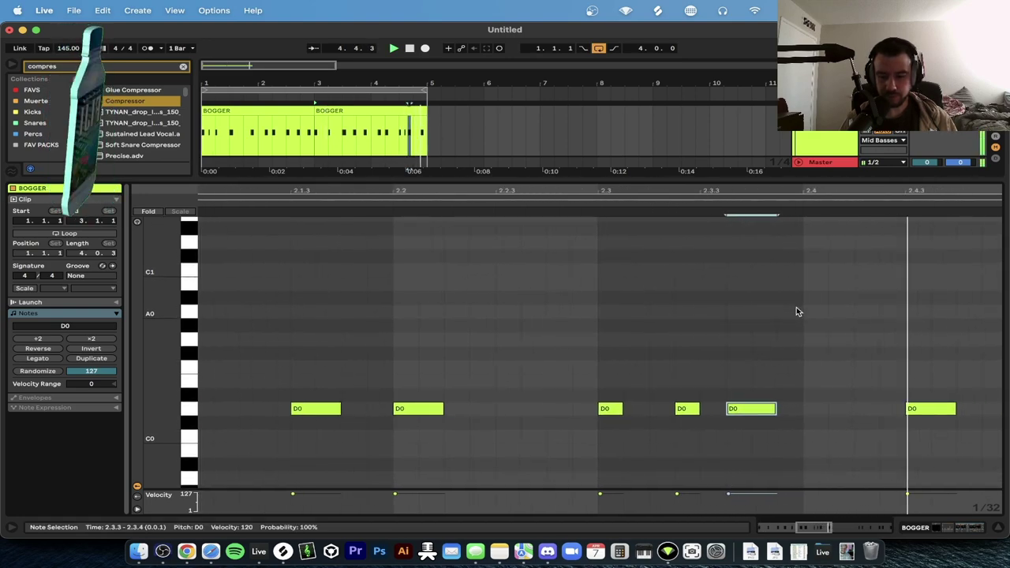
Lengthen the short D0 note at 2.3.1 slightly, stop playback and close the note editor.
{"action": "left_click", "coordinate": [548, 407]}
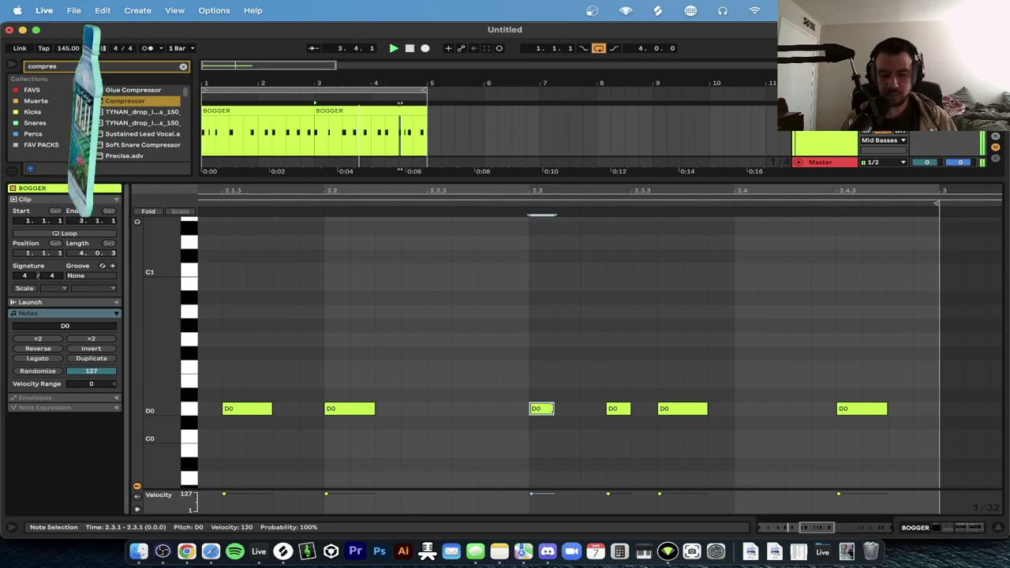
{"action": "scroll", "coordinate": [569, 409], "scroll_direction": "down", "scroll_amount": 5}
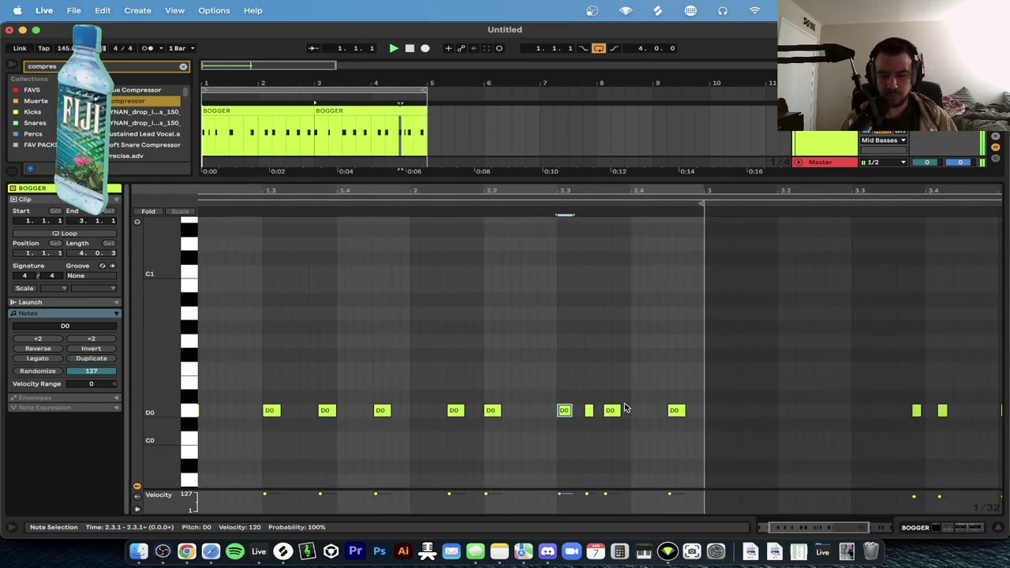
{"action": "scroll", "coordinate": [624, 407], "scroll_direction": "down", "scroll_amount": 3}
{"action": "key", "text": "space"}
{"action": "key", "text": "super+alt+l"}
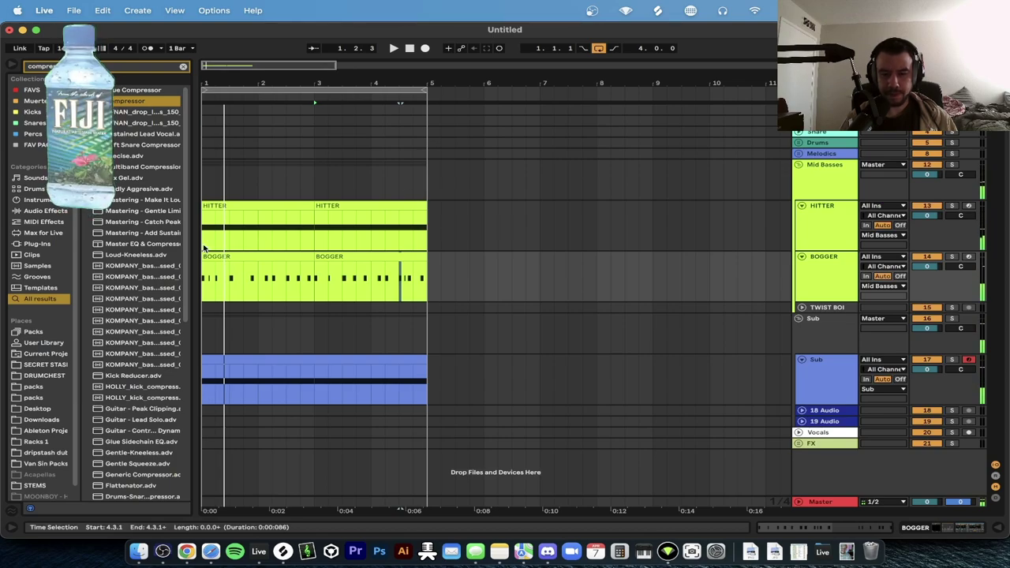
Clear the browser search and open the MUERTE 2021 pack in the Muerte collection.
{"action": "scroll", "coordinate": [210, 174], "scroll_direction": "up", "scroll_amount": 4}
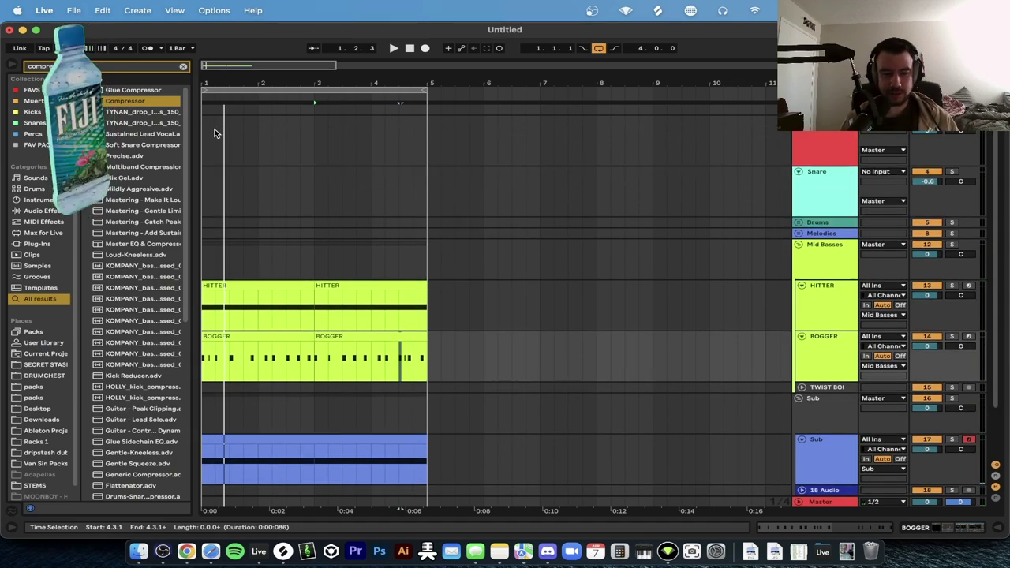
{"action": "left_click", "coordinate": [34, 110]}
{"action": "left_click", "coordinate": [36, 101]}
{"action": "left_click", "coordinate": [183, 66]}
{"action": "left_click", "coordinate": [107, 89]}
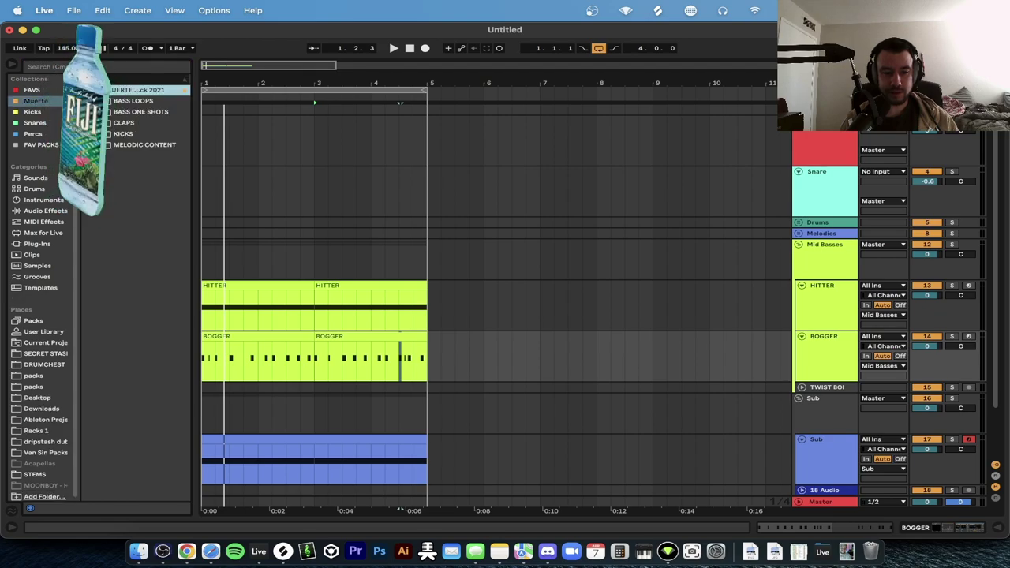
Audition samples in the pack's KICKS folder and place KLOCK.wav at 1.1.1 on the Kick track.
{"action": "left_click", "coordinate": [95, 134]}
{"action": "left_click", "coordinate": [135, 167]}
{"action": "left_click", "coordinate": [148, 200]}
{"action": "left_click", "coordinate": [123, 212]}
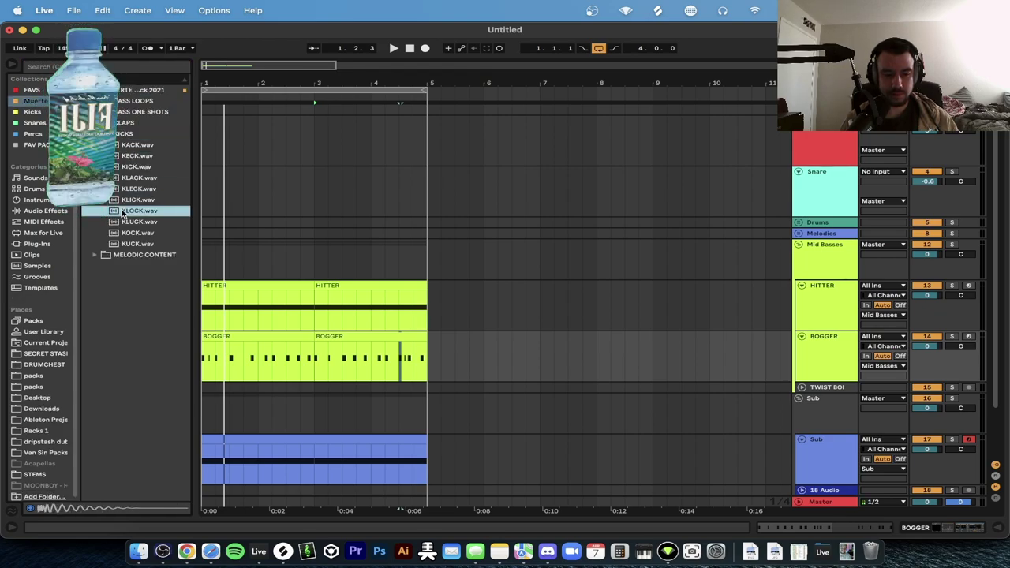
{"action": "left_click_drag", "start_coordinate": [167, 215], "coordinate": [205, 138]}
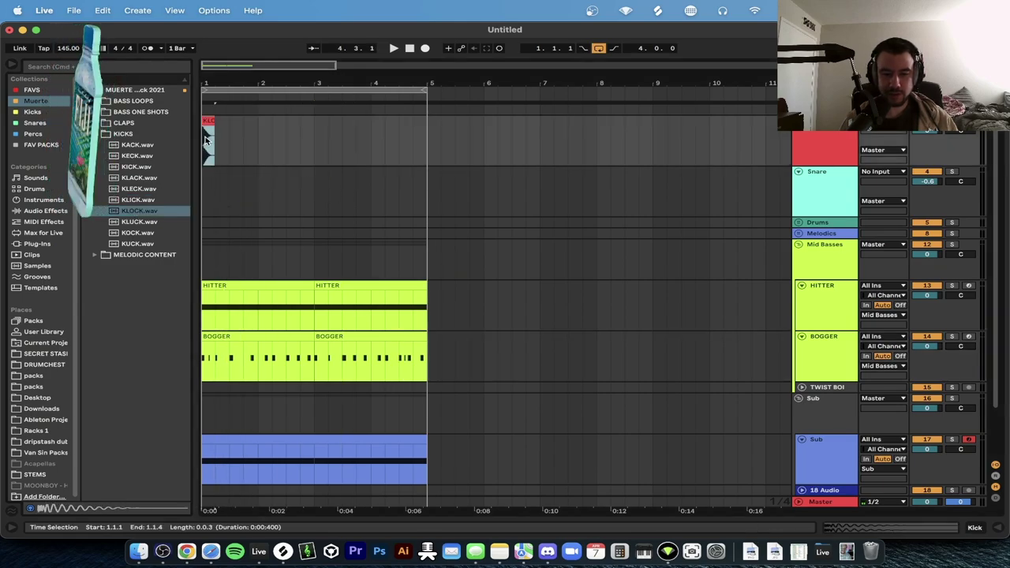
Audition BLEP.wav in the pack's CLAPS folder, place it at 1.3.1 on the Snare track and play the loop.
{"action": "scroll", "coordinate": [211, 158], "scroll_direction": "up", "scroll_amount": 5}
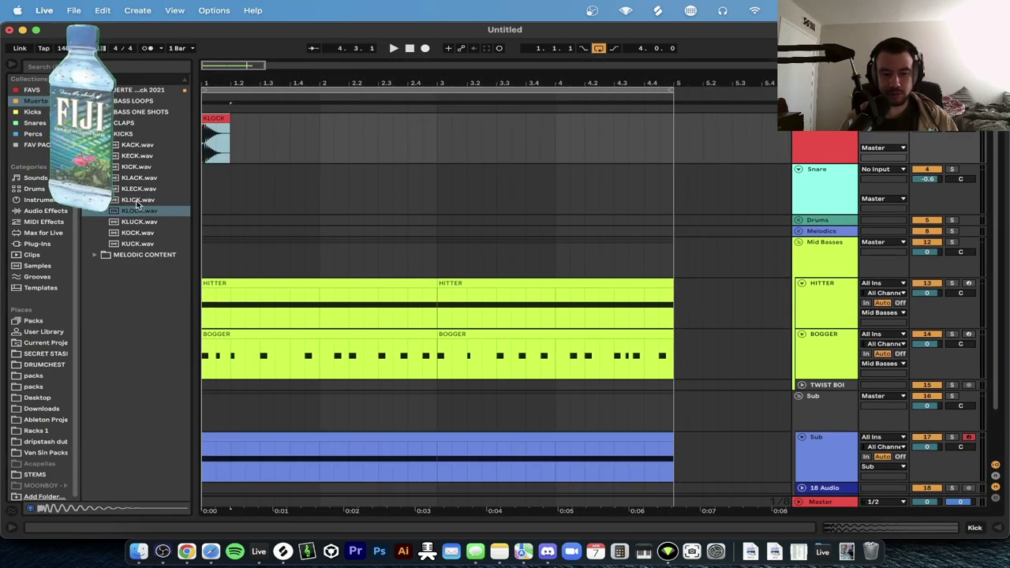
{"action": "left_click", "coordinate": [140, 180]}
{"action": "left_click", "coordinate": [121, 124]}
{"action": "left_click", "coordinate": [145, 157]}
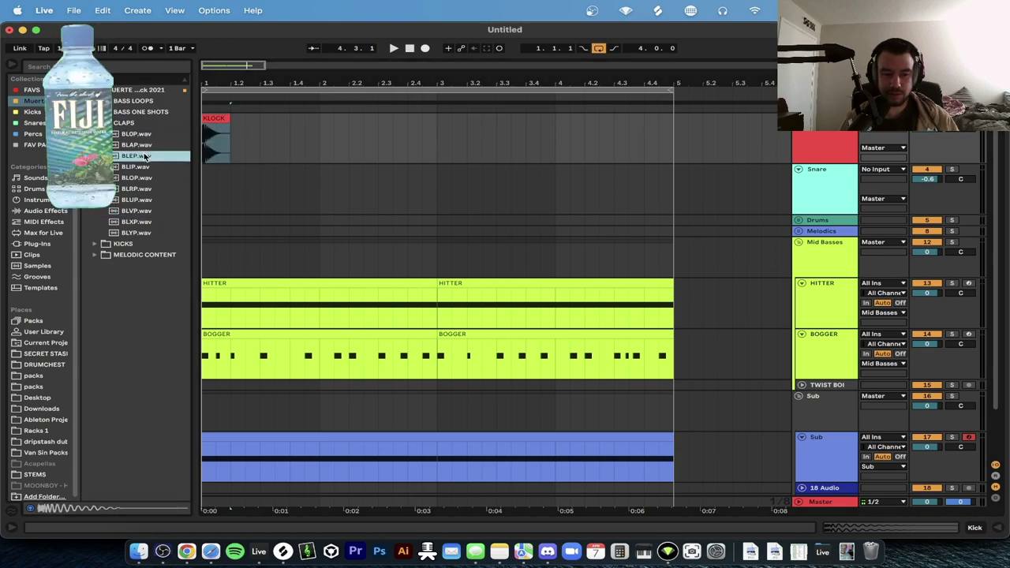
{"action": "left_click", "coordinate": [350, 176]}
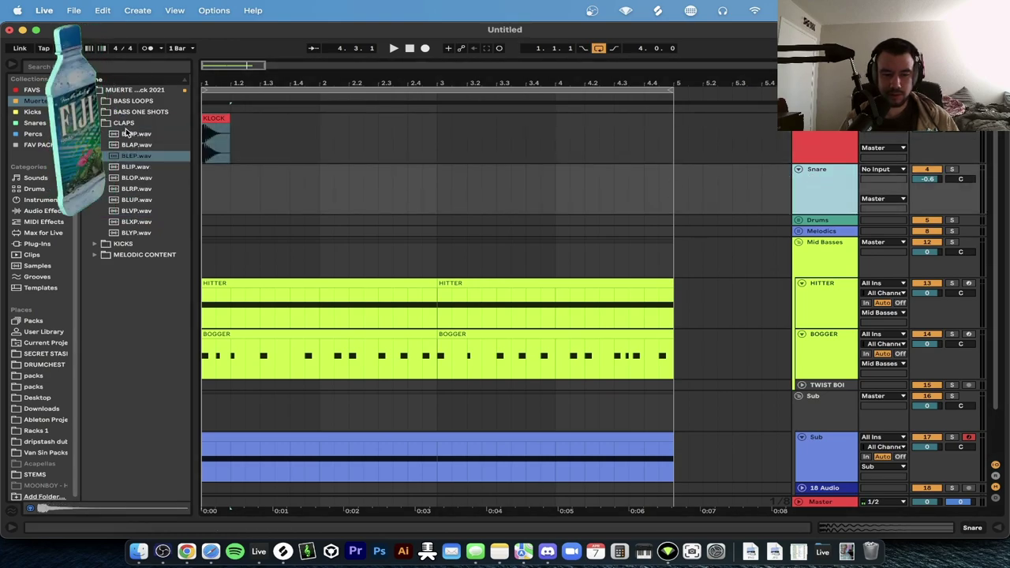
{"action": "left_click_drag", "start_coordinate": [136, 156], "coordinate": [263, 176]}
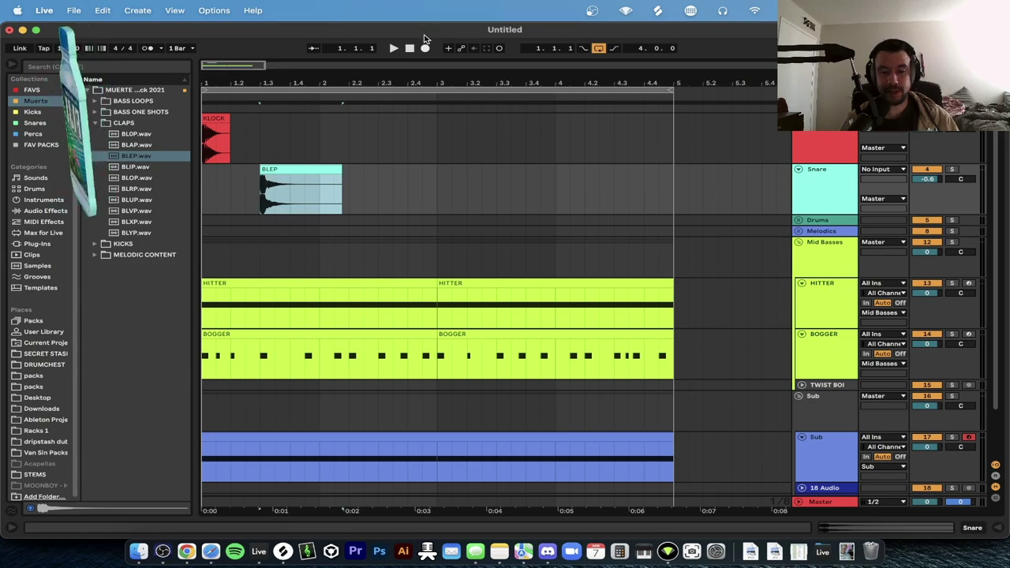
{"action": "key", "text": "space"}
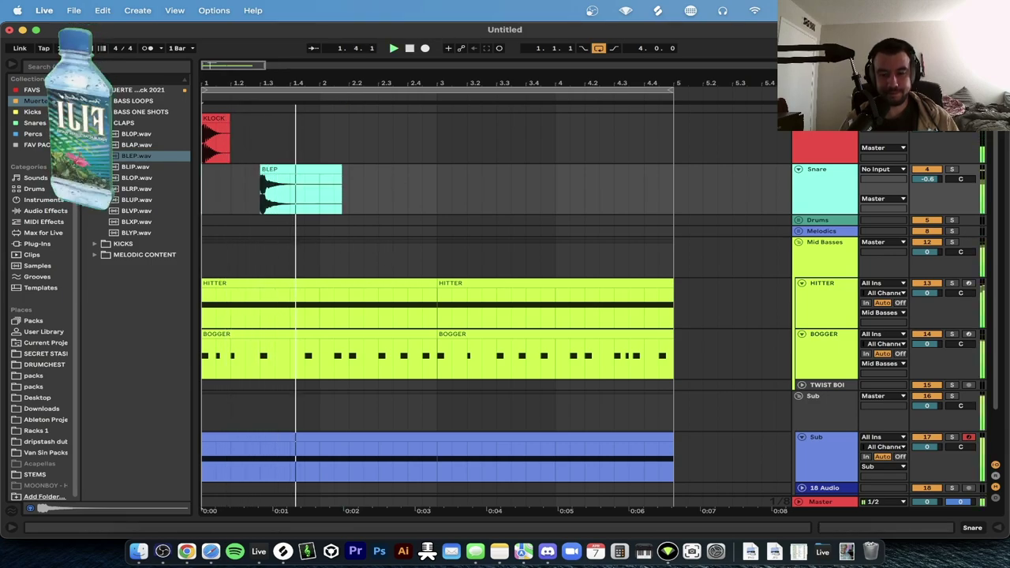
Create a one-beat MIDI clip at 1.1.1 on the S/C track containing a sixteenth-long C3 note at its start.
{"action": "scroll", "coordinate": [200, 175], "scroll_direction": "up", "scroll_amount": 2}
{"action": "left_click_drag", "start_coordinate": [229, 170], "coordinate": [176, 172]}
{"action": "key", "text": "super+a"}
{"action": "key", "text": "super+shift+m"}
{"action": "double_click", "coordinate": [219, 442]}
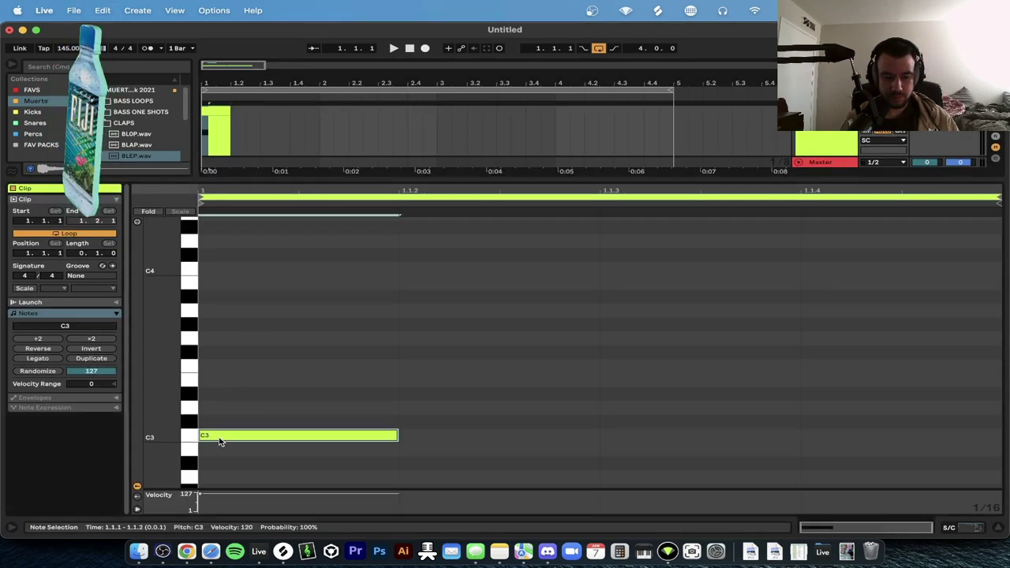
{"action": "key", "text": "super+alt+l"}
Copy the S/C clip to 1.3.1 and duplicate the resulting one-bar pattern into bar 2.
{"action": "left_click", "coordinate": [220, 111]}
{"action": "key", "text": "super+d"}
{"action": "key", "text": "space"}
{"action": "key", "text": "Right"}
{"action": "key", "text": "Right"}
{"action": "left_click_drag", "start_coordinate": [321, 138], "coordinate": [204, 139]}
{"action": "key", "text": "super+d"}
Repeat the KLOCK kick every half bar on the Kick track through the end of bar 4.
{"action": "scroll", "coordinate": [383, 143], "scroll_direction": "down", "scroll_amount": 3}
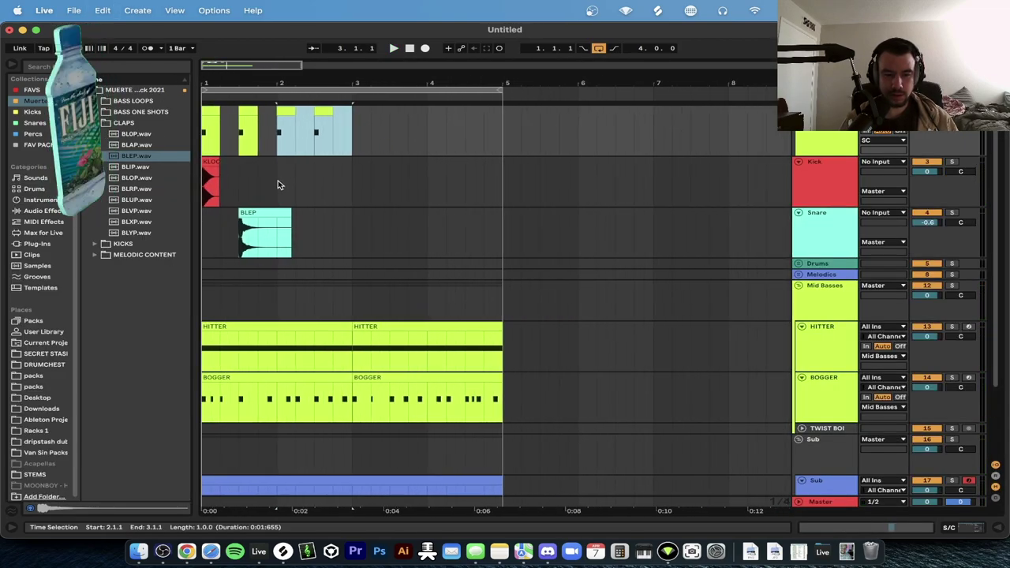
{"action": "left_click_drag", "start_coordinate": [241, 185], "coordinate": [204, 186]}
{"action": "key", "text": "super+d"}
{"action": "key", "text": "super+d"}
{"action": "left_click_drag", "start_coordinate": [279, 194], "coordinate": [151, 189]}
{"action": "key", "text": "super+d"}
{"action": "key", "text": "super+d"}
{"action": "key", "text": "super+d"}
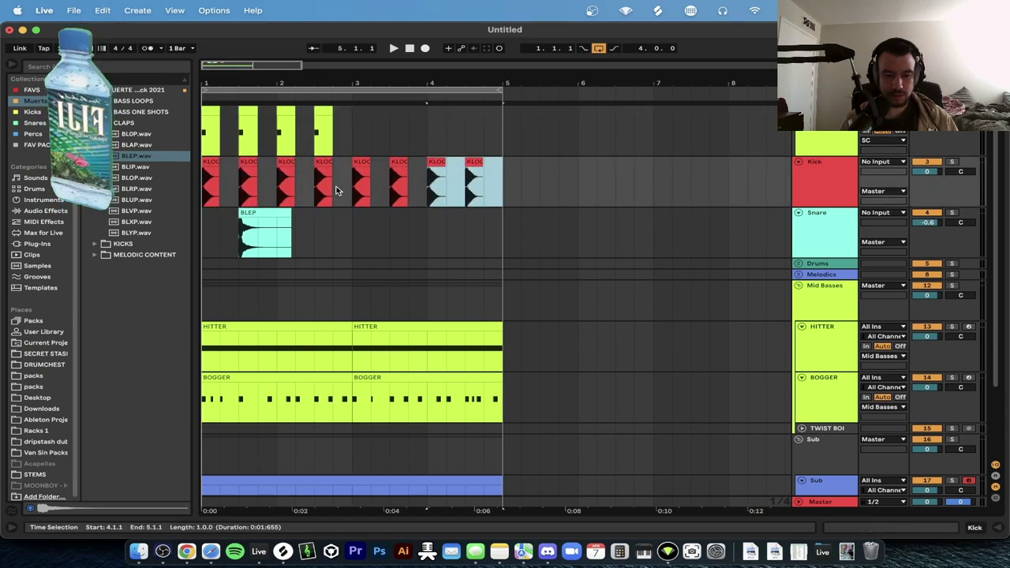
Repeat the BLEP clap bar on the Snare track through the end of bar 4.
{"action": "left_click_drag", "start_coordinate": [290, 213], "coordinate": [205, 241]}
{"action": "key", "text": "super+d"}
{"action": "key", "text": "super+d"}
{"action": "key", "text": "super+d"}
Paste the sidechain trigger pattern into bars 3 and 4 of the S/C track and play the loop.
{"action": "left_click", "coordinate": [338, 130]}
{"action": "key", "text": "super+v"}
{"action": "left_click", "coordinate": [394, 49]}
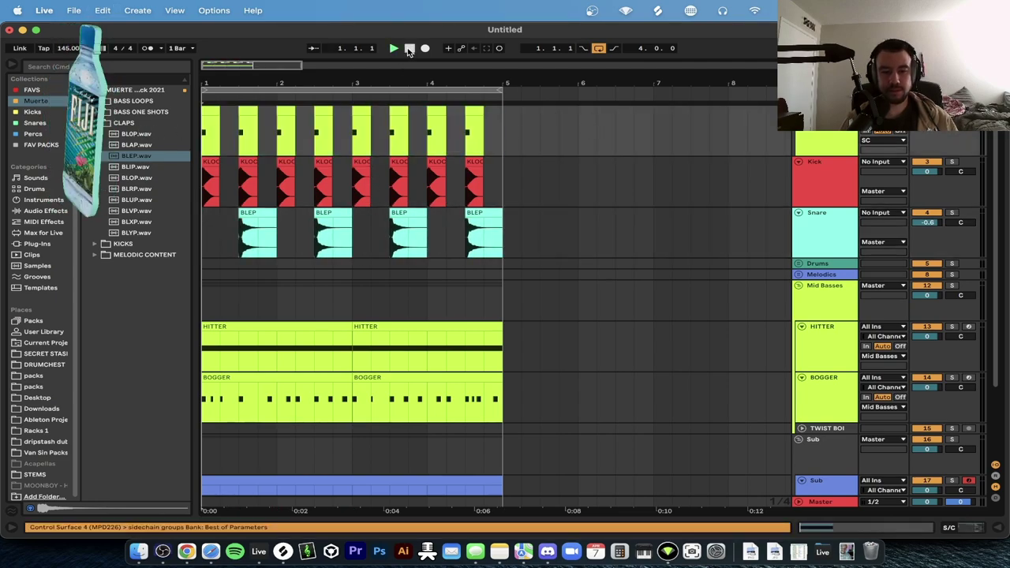
{"action": "key", "text": "XF86AudioRaiseVolume"}
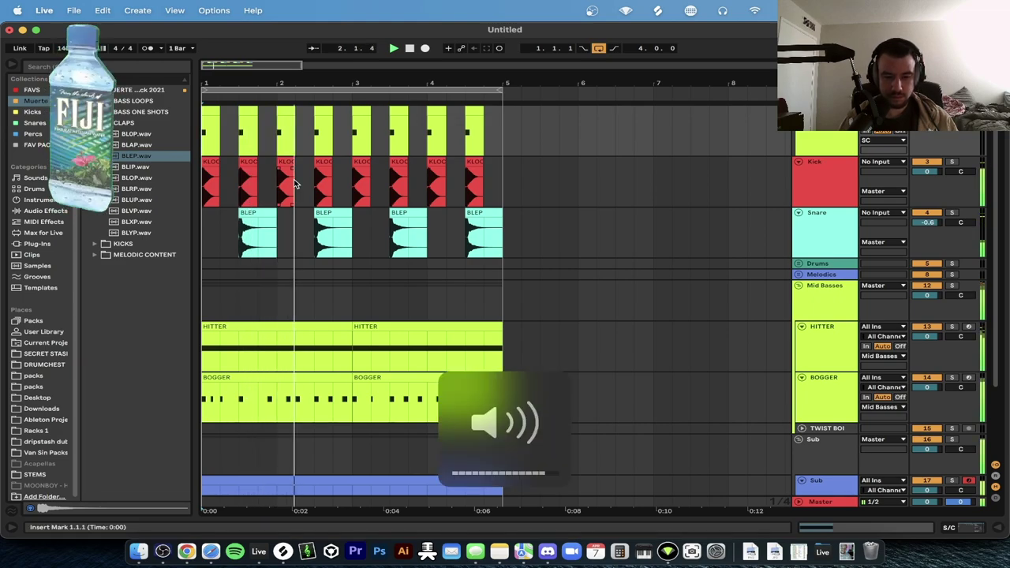
Delete the kick at 1.3.1 and move the kick at 2.1.1 to 2.2.1 while checking the loop.
{"action": "left_click", "coordinate": [248, 166]}
{"action": "key", "text": "Delete"}
{"action": "left_click", "coordinate": [208, 164]}
{"action": "key", "text": "space"}
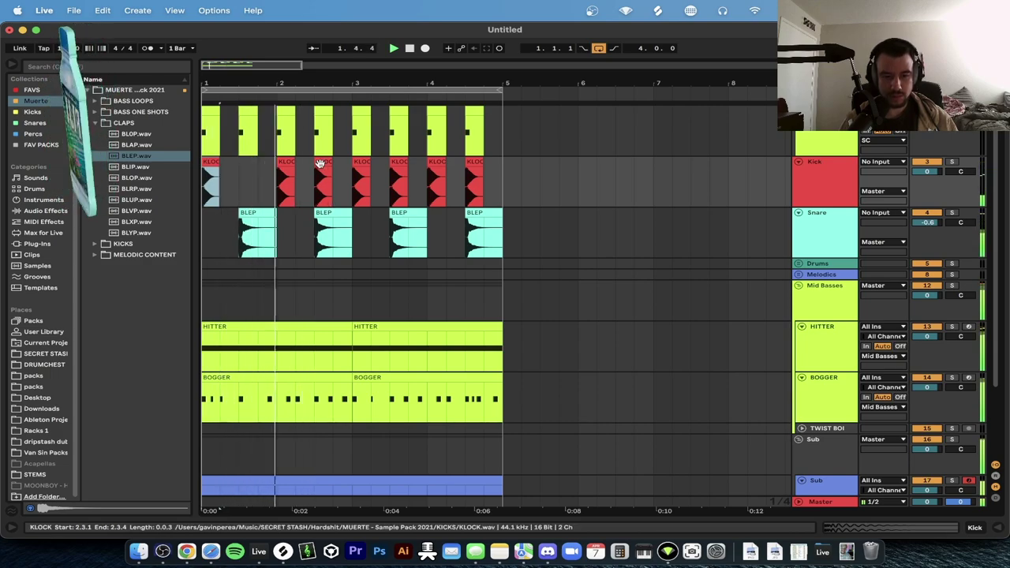
{"action": "key", "text": "space"}
{"action": "key", "text": "space"}
{"action": "scroll", "coordinate": [288, 172], "scroll_direction": "up", "scroll_amount": 5}
{"action": "left_click_drag", "start_coordinate": [284, 163], "coordinate": [317, 154]}
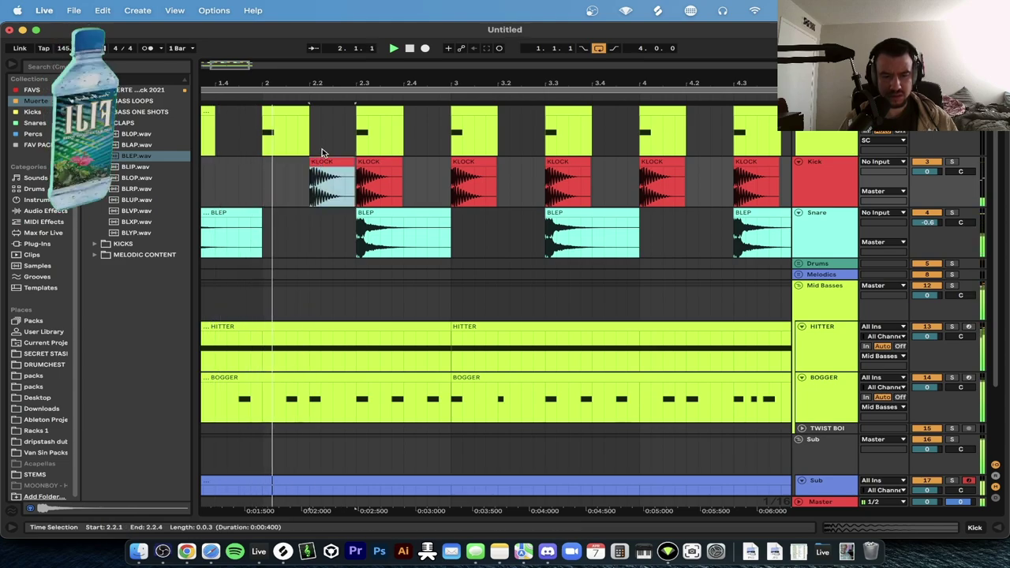
Move the S/C clip at 2.1.1 to 2.2.1 to match the kick.
{"action": "scroll", "coordinate": [321, 151], "scroll_direction": "down", "scroll_amount": 5}
{"action": "key", "text": "space"}
{"action": "left_click_drag", "start_coordinate": [277, 110], "coordinate": [294, 171]}
{"action": "key", "text": "plus"}
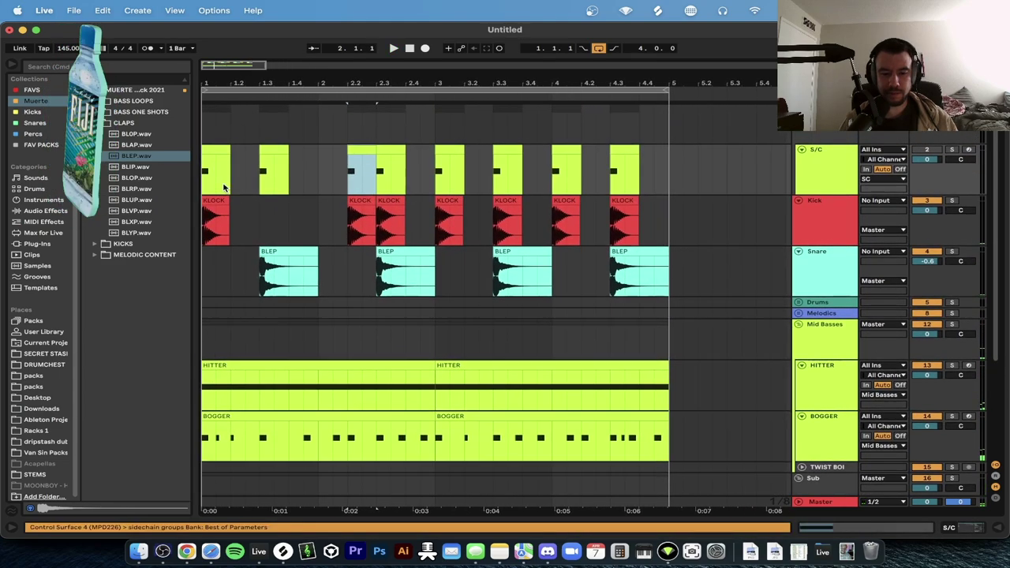
Delete the kick at 2.3.1 and play the loop from the start.
{"action": "left_click", "coordinate": [272, 165]}
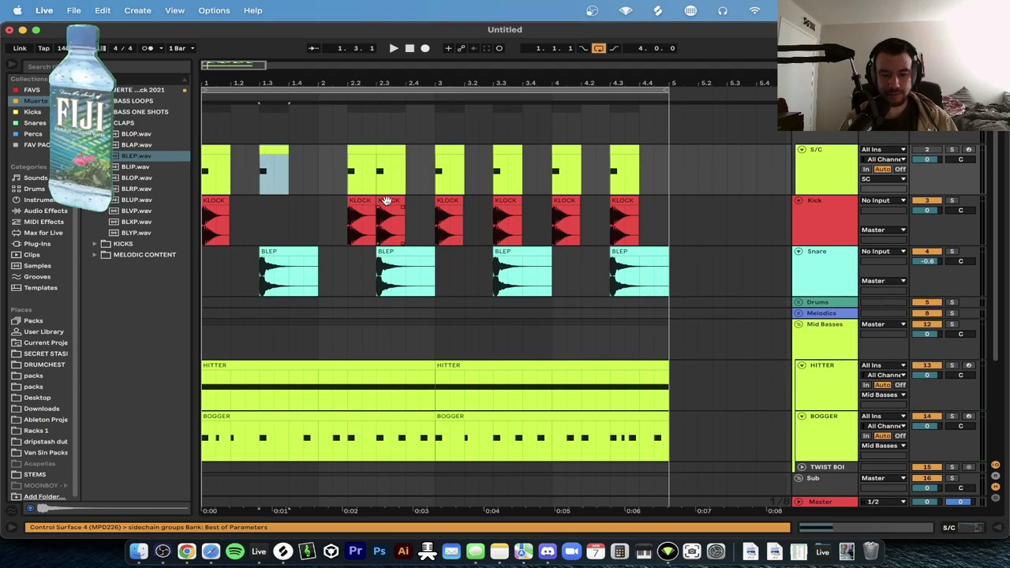
{"action": "left_click", "coordinate": [386, 202]}
{"action": "key", "text": "Delete"}
{"action": "mouse_move", "coordinate": [388, 152]}
{"action": "left_mouse_down"}
{"action": "mouse_move", "coordinate": [419, 155]}
{"action": "mouse_move", "coordinate": [388, 149]}
{"action": "left_mouse_up"}
{"action": "left_click", "coordinate": [214, 153]}
{"action": "key", "text": "space"}
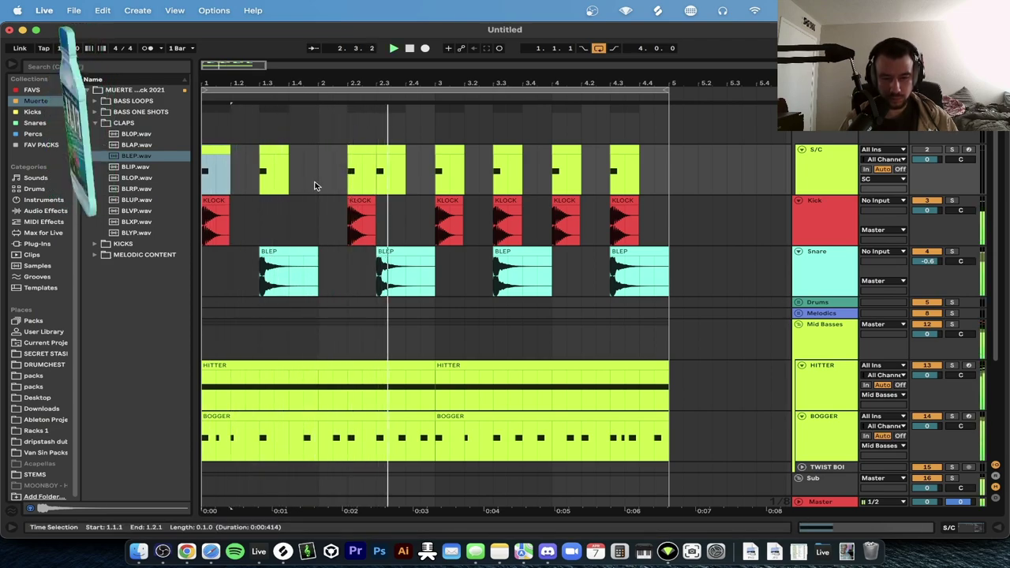
{"action": "scroll", "coordinate": [538, 232], "scroll_direction": "down", "scroll_amount": 3}
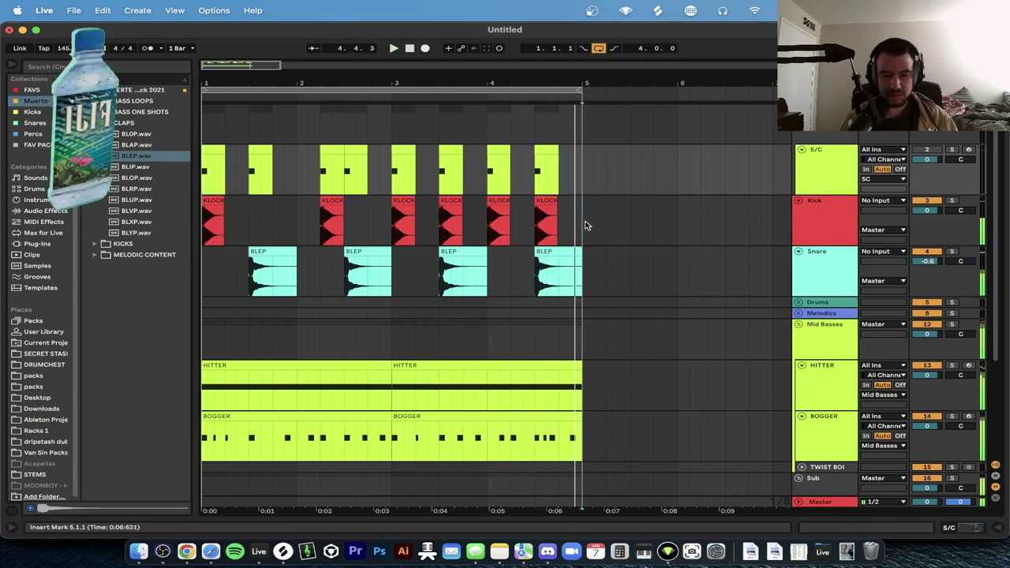
Replace the S/C and Kick clips in bars 3 and 4 with a duplicate of their bars 1 and 2.
{"action": "left_click_drag", "start_coordinate": [589, 221], "coordinate": [391, 161]}
{"action": "key", "text": "Delete"}
{"action": "left_click_drag", "start_coordinate": [387, 224], "coordinate": [206, 170]}
{"action": "key", "text": "super+d"}
{"action": "left_click", "coordinate": [328, 178]}
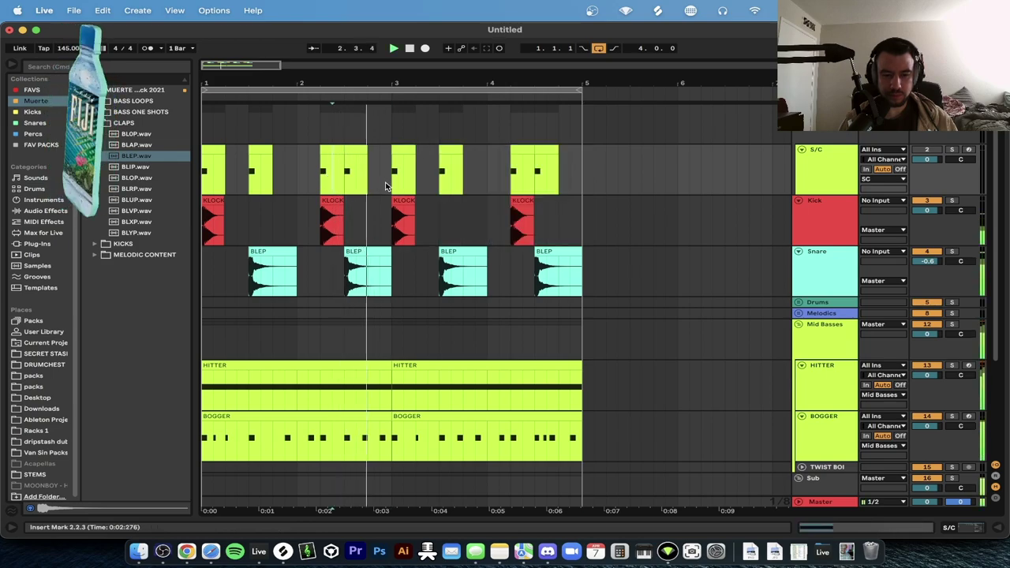
{"action": "key", "text": "space"}
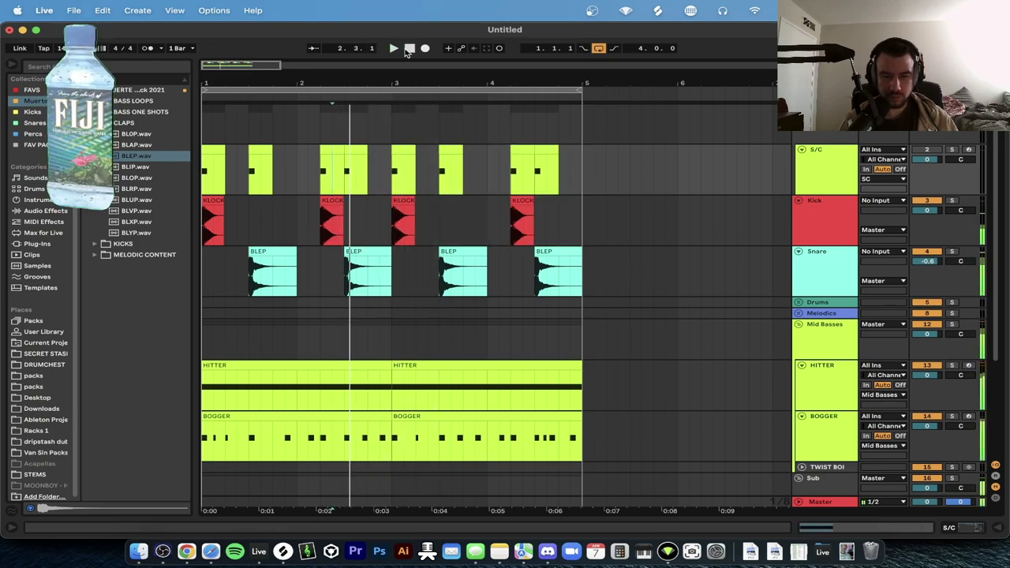
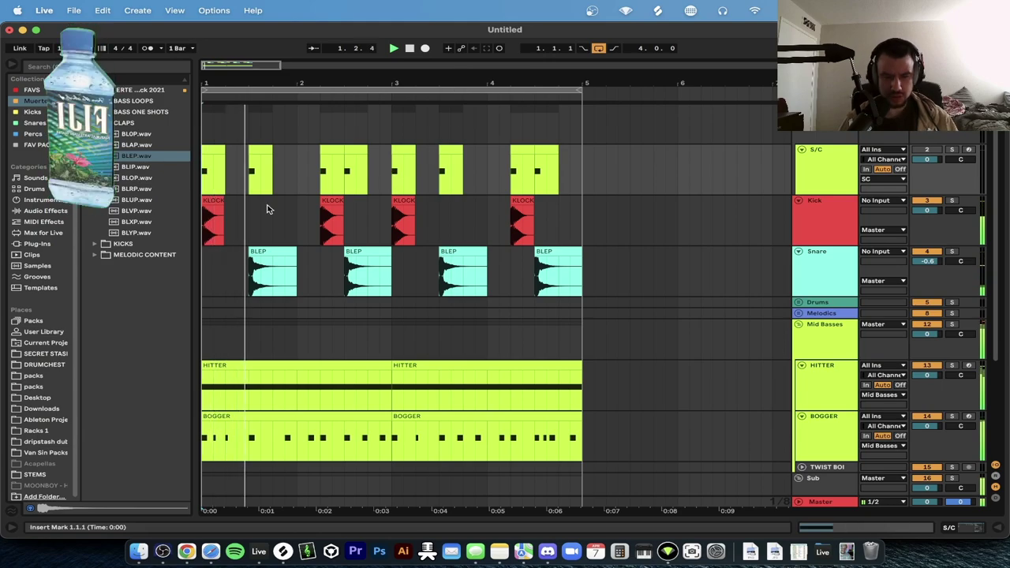
Automate the Mid Basses group's Speaker On to off from 1.4.1 to 2.1.1 and play the loop from the start.
{"action": "scroll", "coordinate": [266, 209], "scroll_direction": "down", "scroll_amount": 2}
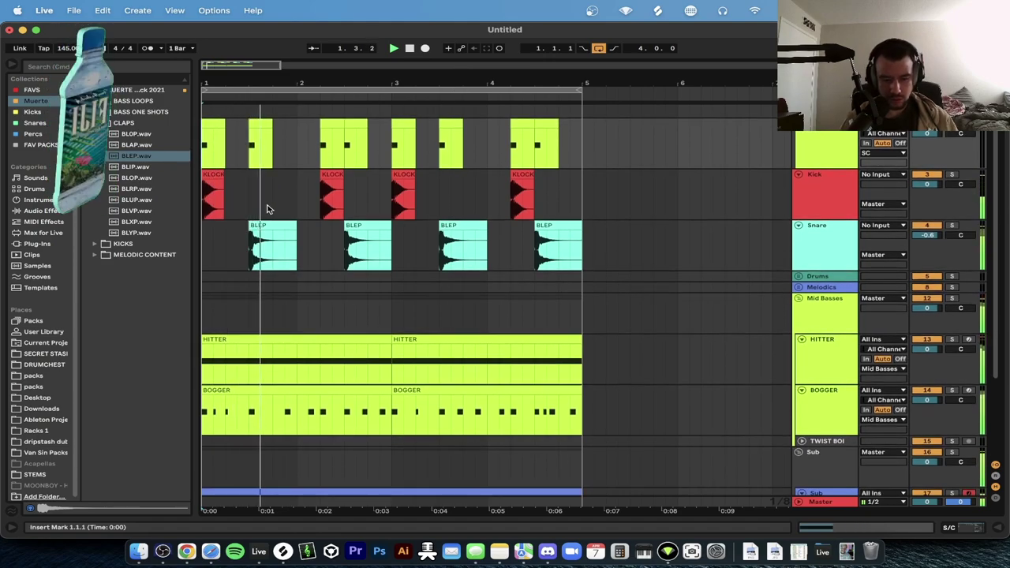
{"action": "scroll", "coordinate": [271, 233], "scroll_direction": "down", "scroll_amount": 2}
{"action": "right_click", "coordinate": [932, 279]}
{"action": "left_click", "coordinate": [906, 289]}
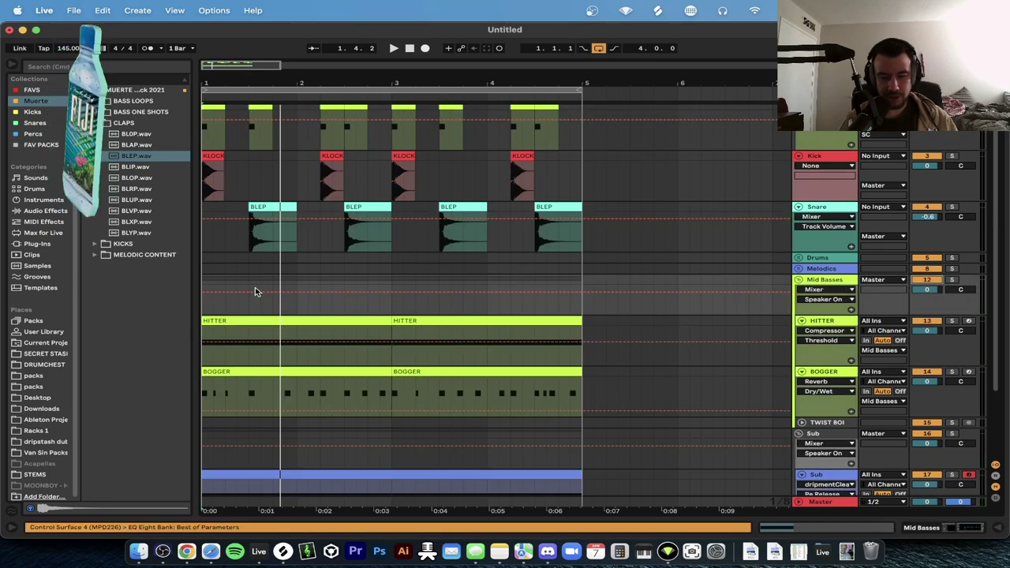
{"action": "left_click_drag", "start_coordinate": [285, 292], "coordinate": [285, 306]}
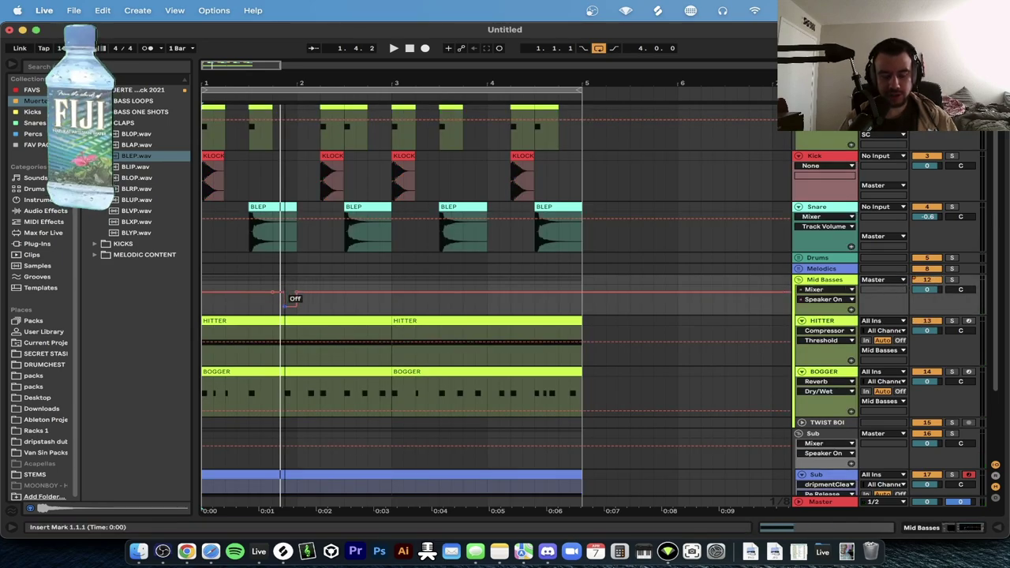
{"action": "scroll", "coordinate": [227, 311], "scroll_direction": "up", "scroll_amount": 1}
{"action": "scroll", "coordinate": [221, 310], "scroll_direction": "down", "scroll_amount": 1}
{"action": "left_click", "coordinate": [205, 306]}
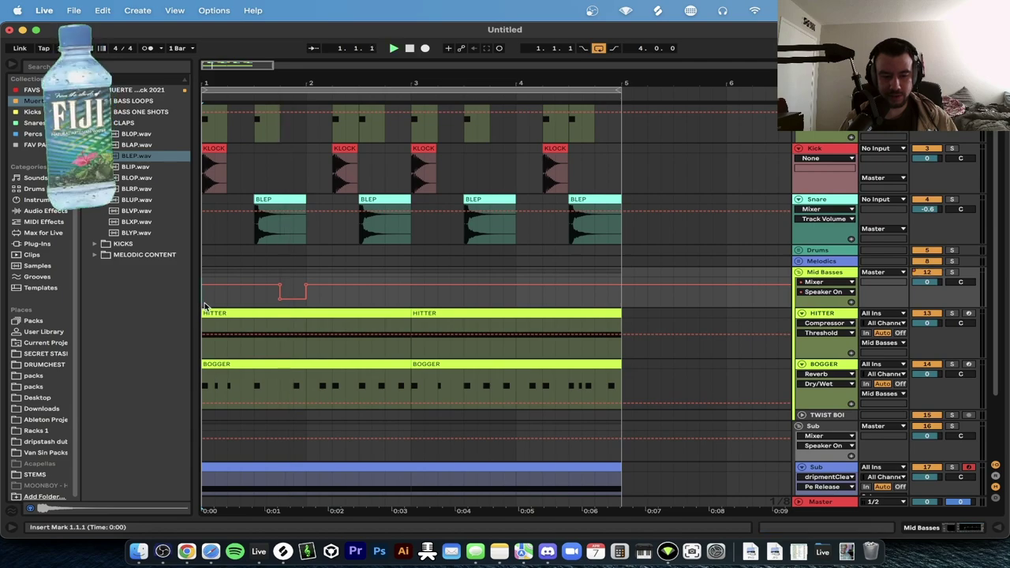
{"action": "key", "text": "space"}
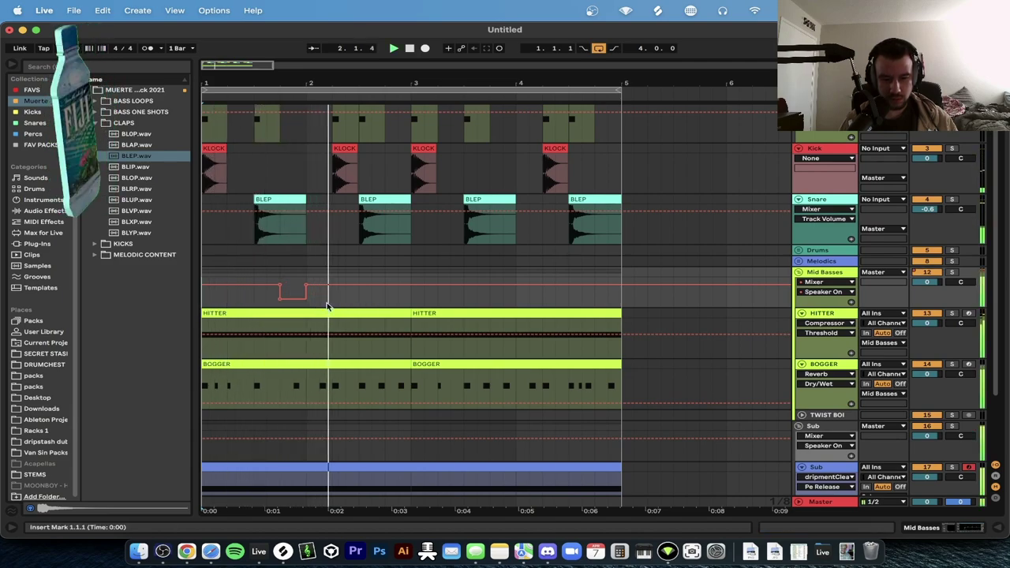
Automate the Sub group's Speaker On to off from 1.4.1 to 2.1.1.
{"action": "scroll", "coordinate": [269, 316], "scroll_direction": "down", "scroll_amount": 2}
{"action": "scroll", "coordinate": [270, 316], "scroll_direction": "down", "scroll_amount": 2}
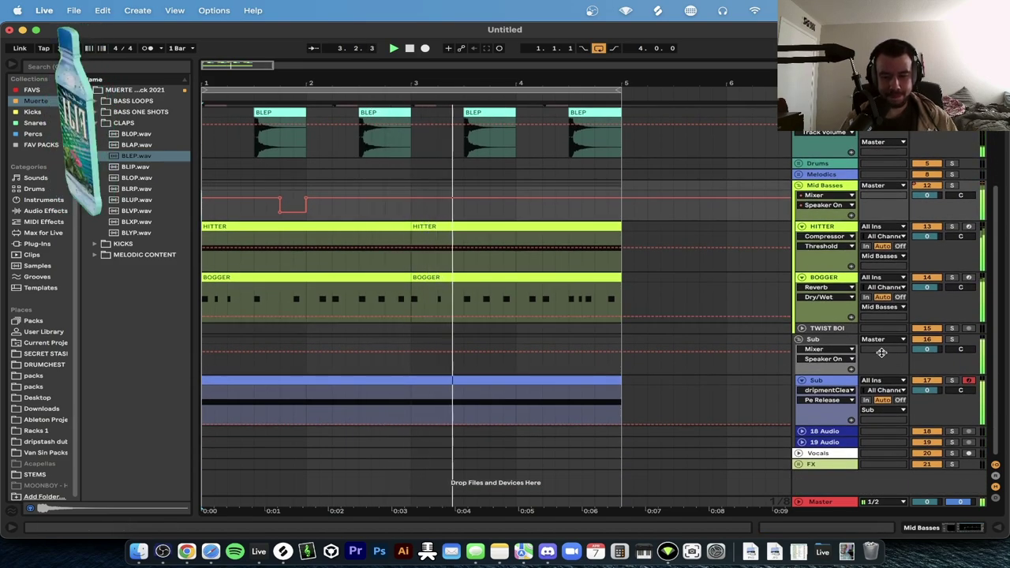
{"action": "right_click", "coordinate": [928, 341]}
{"action": "left_click", "coordinate": [901, 342]}
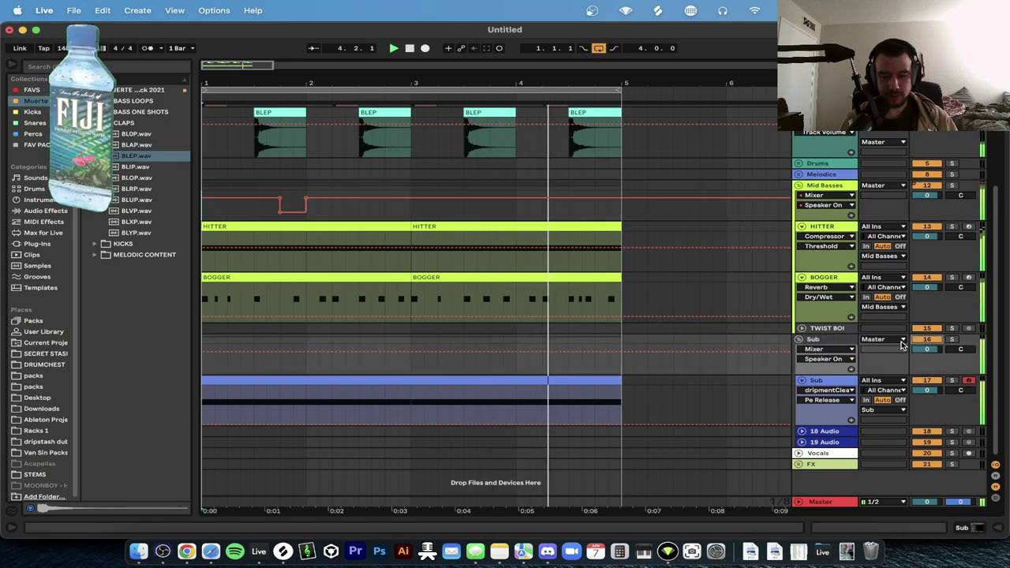
{"action": "left_click", "coordinate": [280, 352]}
{"action": "left_click", "coordinate": [306, 352]}
{"action": "left_click_drag", "start_coordinate": [280, 352], "coordinate": [282, 366]}
Unfold the Vocals track and audition 140bpm_Line_011.wav from the Vocals folder in SECRET STASH.
{"action": "left_click", "coordinate": [799, 453]}
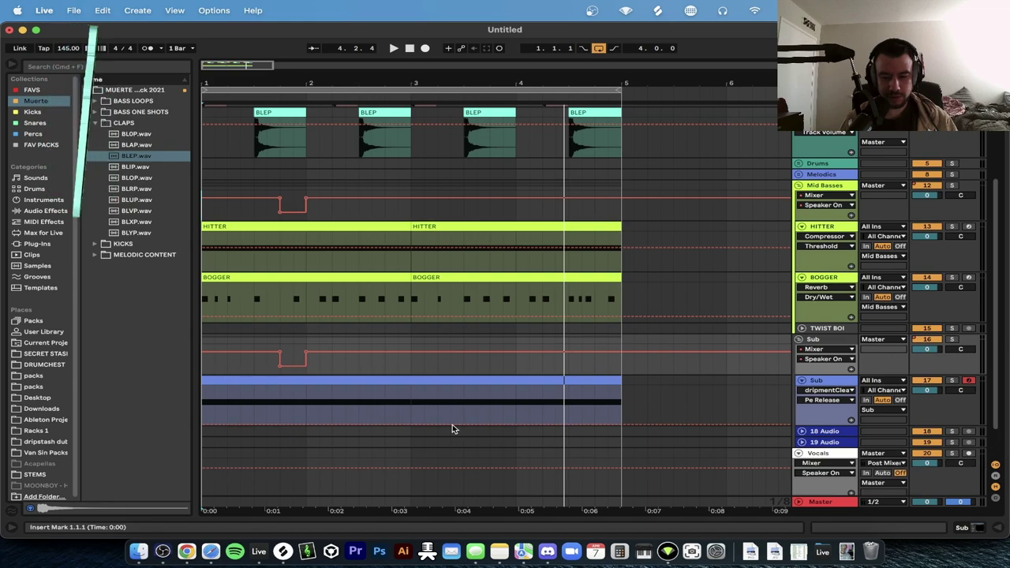
{"action": "scroll", "coordinate": [452, 424], "scroll_direction": "down", "scroll_amount": 2}
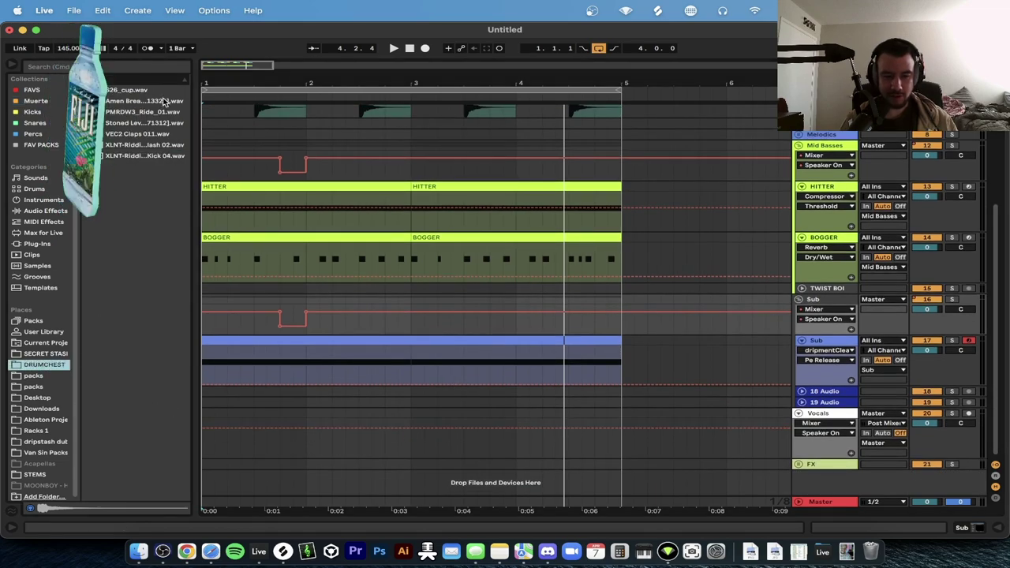
{"action": "left_click", "coordinate": [46, 353]}
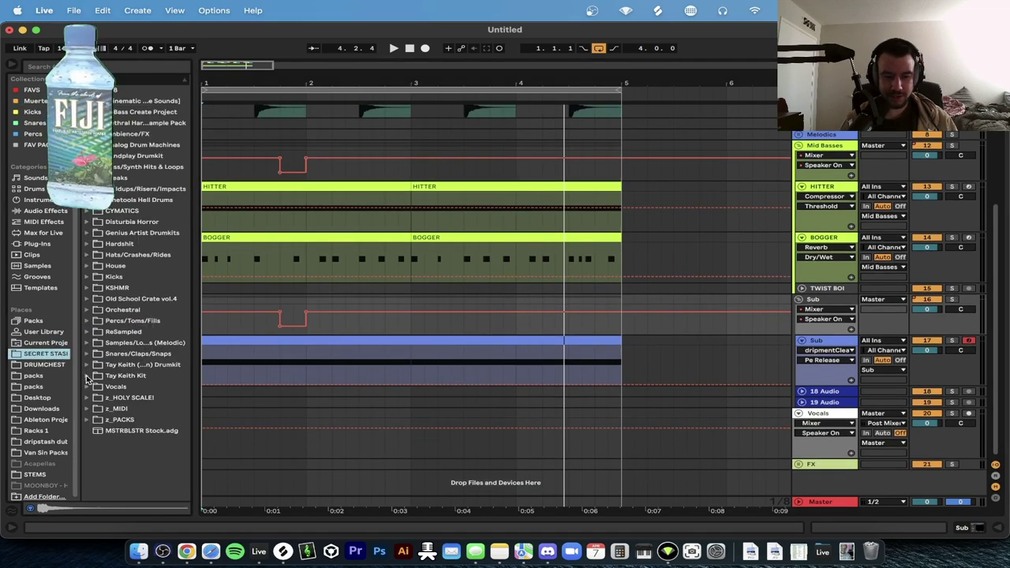
{"action": "left_click", "coordinate": [87, 386]}
{"action": "scroll", "coordinate": [106, 401], "scroll_direction": "down", "scroll_amount": 5}
{"action": "left_click", "coordinate": [109, 403]}
{"action": "scroll", "coordinate": [118, 404], "scroll_direction": "down", "scroll_amount": 3}
{"action": "left_click", "coordinate": [200, 370]}
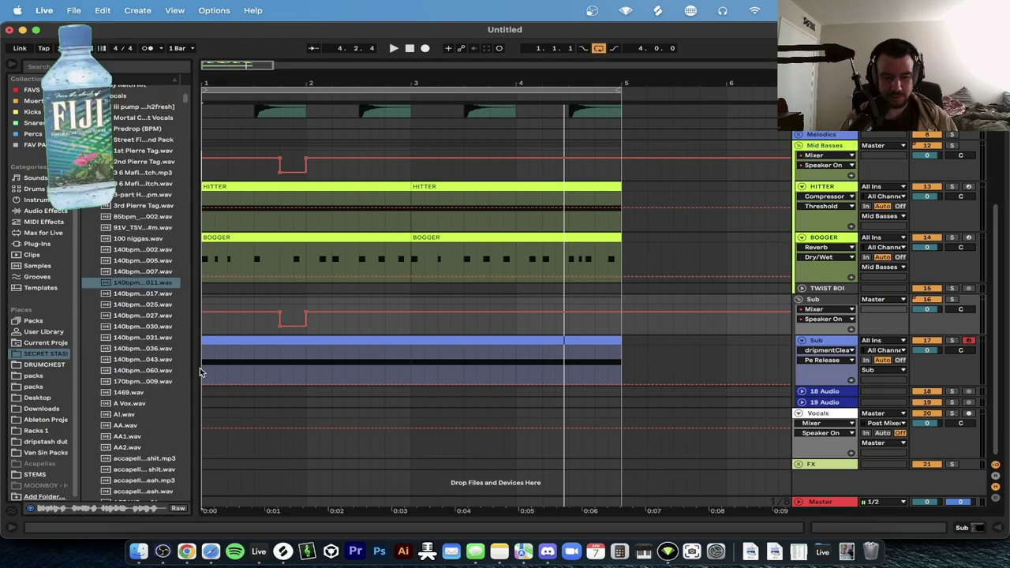
{"action": "left_click_drag", "start_coordinate": [195, 369], "coordinate": [257, 339]}
{"action": "left_click", "coordinate": [159, 286]}
Place 140bpm_Line_011.wav on the Vocals track at 1.3.1 and play it with the loop.
{"action": "left_click_drag", "start_coordinate": [144, 287], "coordinate": [329, 438]}
{"action": "left_click", "coordinate": [330, 439]}
{"action": "key", "text": "space"}
{"action": "key", "text": "plus"}
{"action": "key", "text": "plus"}
{"action": "key", "text": "space"}
Align the vocal phrase to 1.4.1 and remove the audio before 1.4.1 and after 2.1.1.
{"action": "left_click_drag", "start_coordinate": [426, 412], "coordinate": [380, 415]}
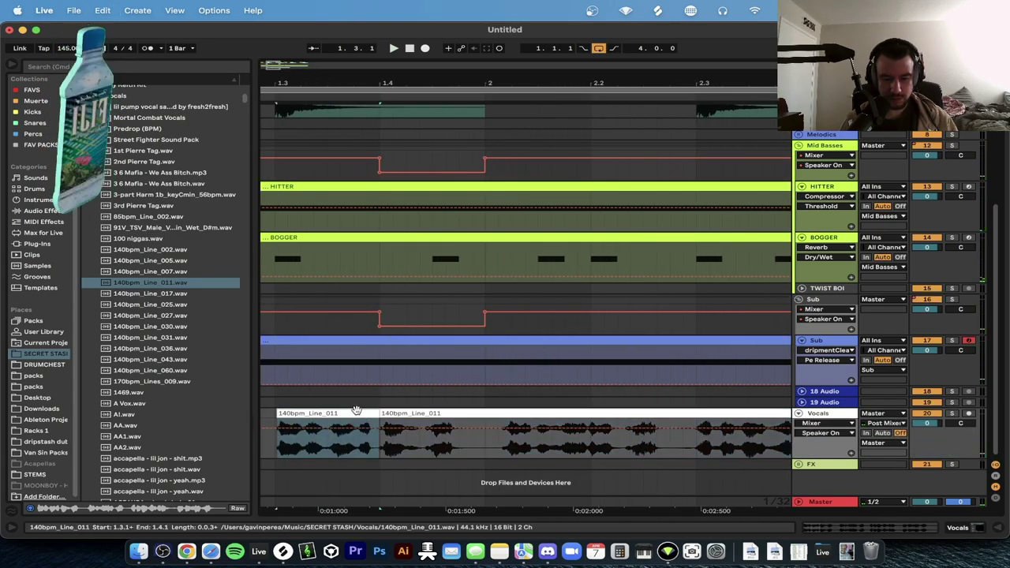
{"action": "key", "text": "Delete"}
{"action": "key", "text": "space"}
{"action": "key", "text": "space"}
{"action": "left_click", "coordinate": [485, 441]}
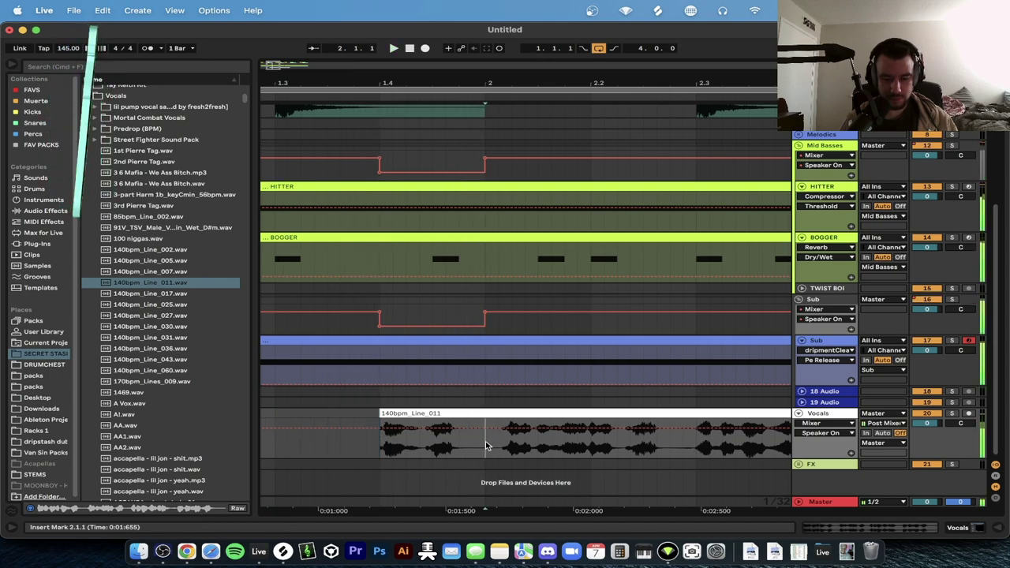
{"action": "left_click", "coordinate": [507, 414]}
{"action": "key", "text": "Delete"}
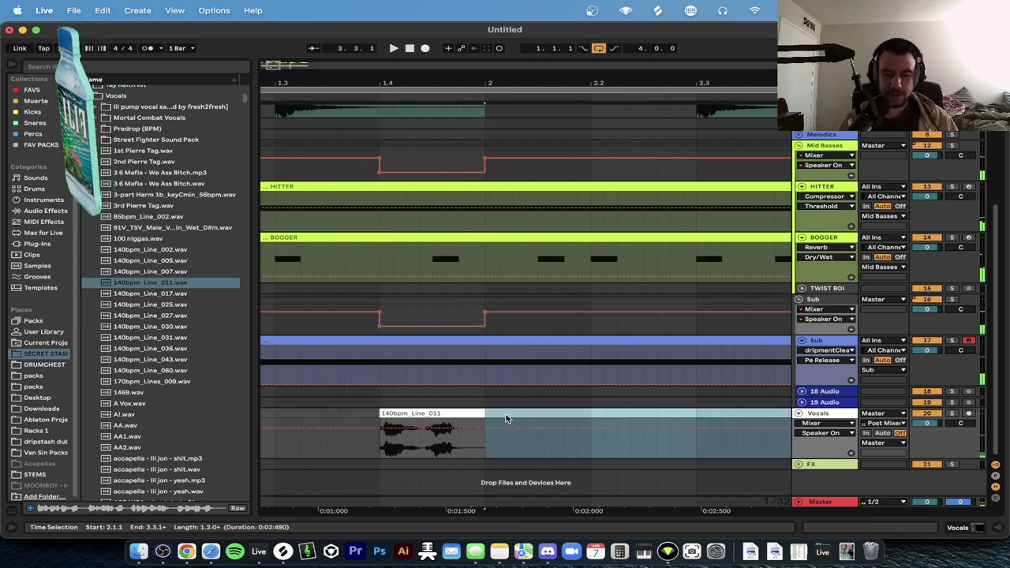
Add warp markers on the vocal clip's two word transients, shift the second one later and play the result.
{"action": "double_click", "coordinate": [448, 414]}
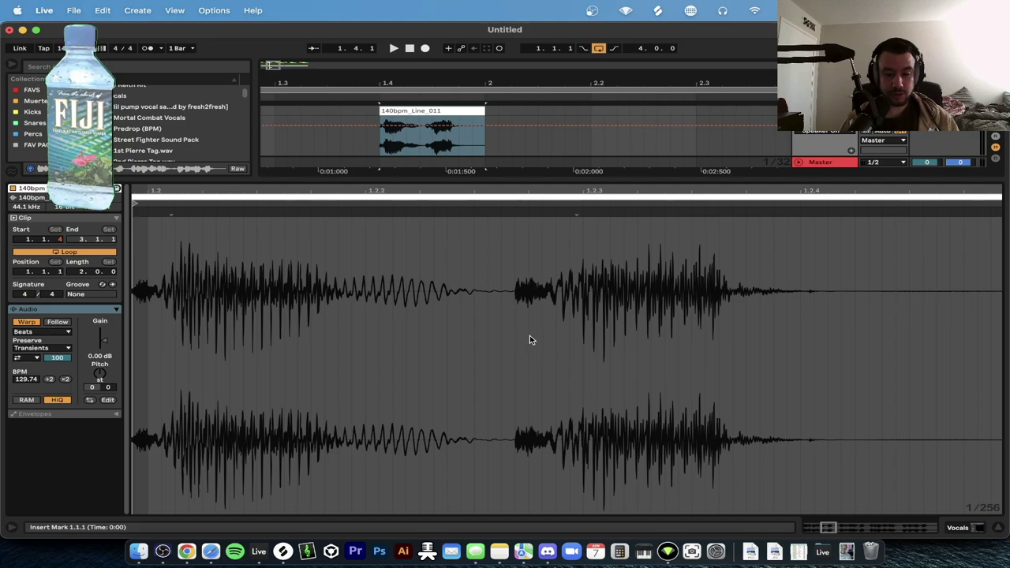
{"action": "scroll", "coordinate": [527, 335], "scroll_direction": "down", "scroll_amount": 3}
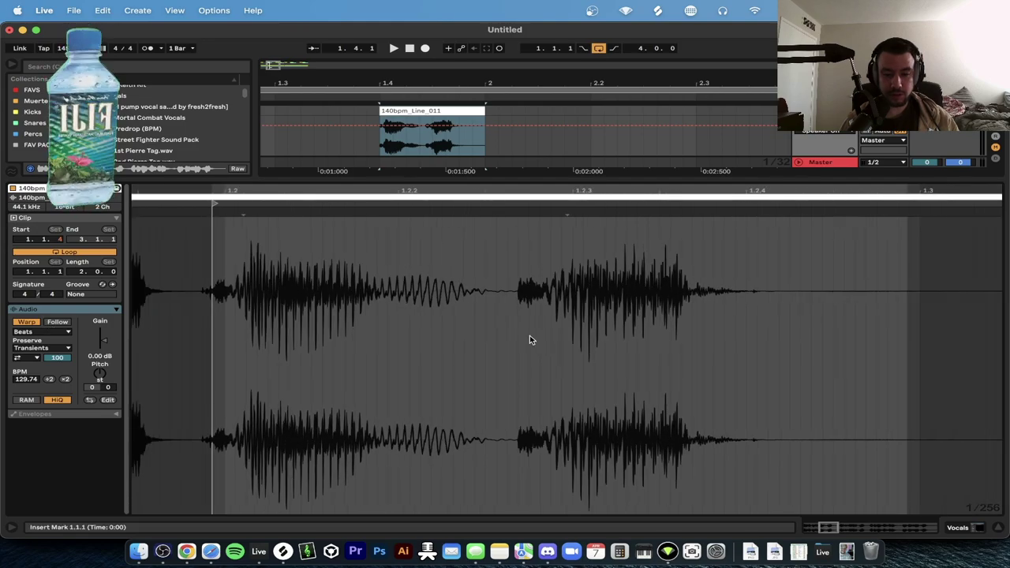
{"action": "left_click", "coordinate": [240, 212]}
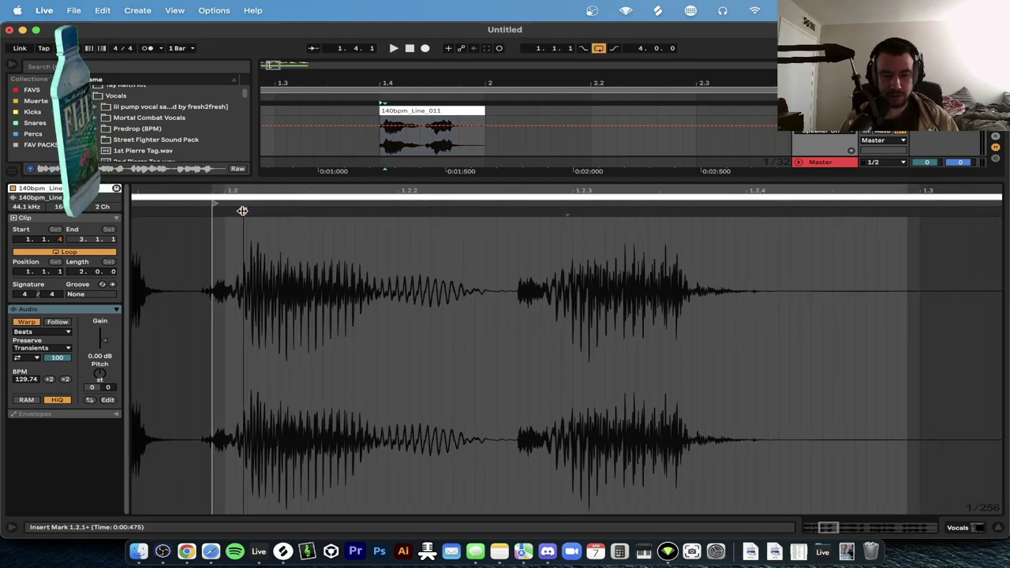
{"action": "mouse_move", "coordinate": [566, 212]}
{"action": "left_mouse_down"}
{"action": "mouse_move", "coordinate": [734, 210]}
{"action": "mouse_move", "coordinate": [649, 210]}
{"action": "mouse_move", "coordinate": [674, 228]}
{"action": "mouse_move", "coordinate": [587, 239]}
{"action": "mouse_move", "coordinate": [616, 235]}
{"action": "left_mouse_up"}
{"action": "key", "text": "space"}
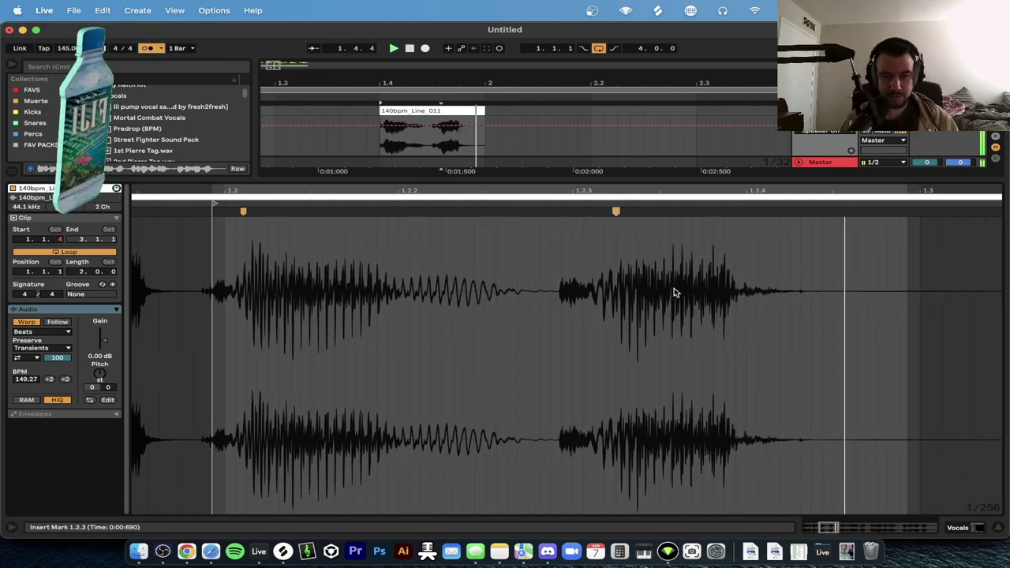
Set the vocal clip's warp mode to Complex Pro and its pitch to -4 st.
{"action": "left_click", "coordinate": [46, 331]}
{"action": "left_click", "coordinate": [55, 384]}
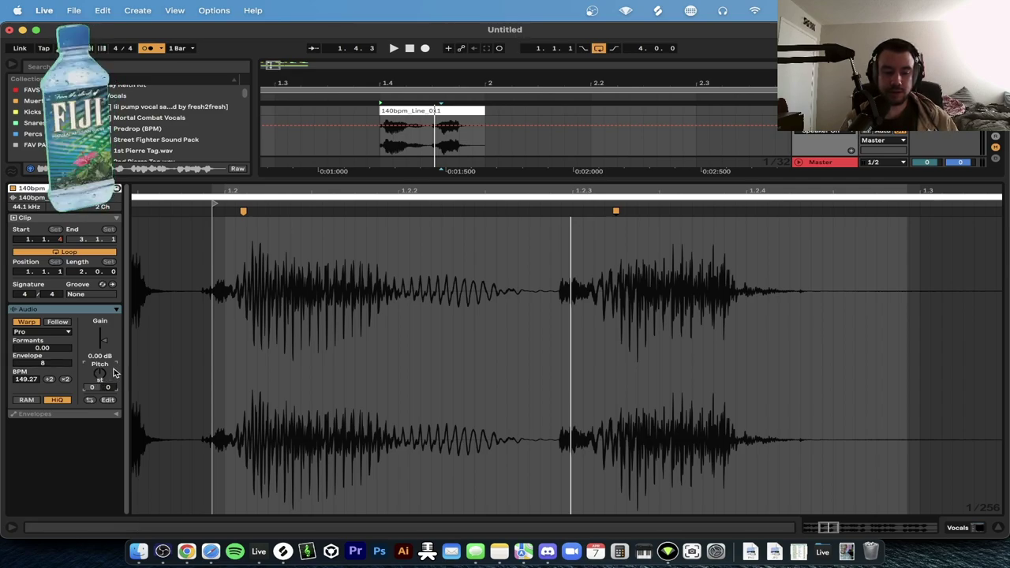
{"action": "key", "text": "Down"}
{"action": "key", "text": "space"}
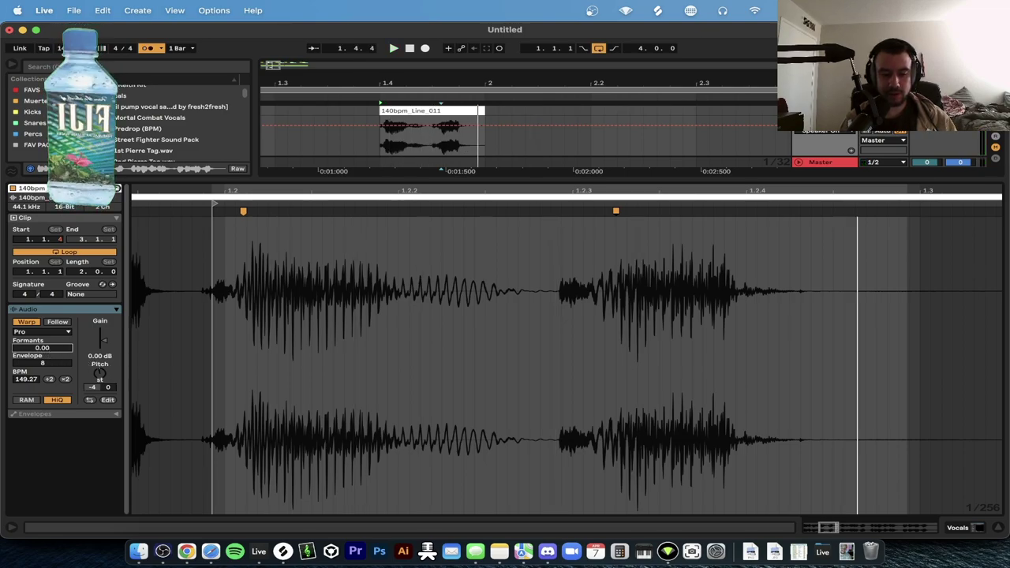
Adjust the vocal clip's formants, audition the change and close the clip view.
{"action": "key", "text": "space"}
{"action": "left_click_drag", "start_coordinate": [51, 349], "coordinate": [42, 338]}
{"action": "key", "text": "space"}
{"action": "key", "text": "space"}
{"action": "key", "text": "space"}
{"action": "key", "text": "super+alt+l"}
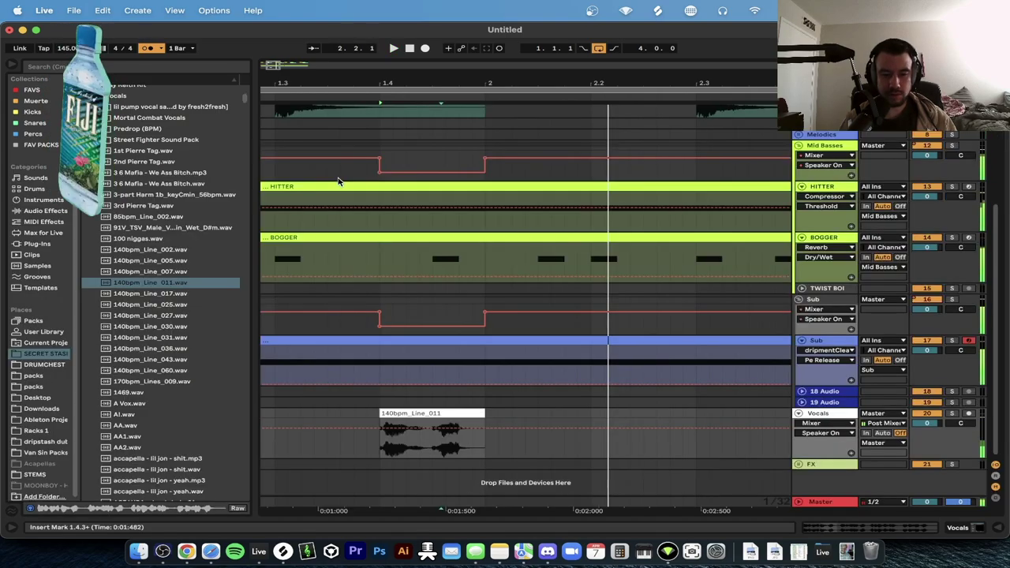
Play the loop and copy the kick at 2.2.1 to 2.1.1 on the Kick track.
{"action": "scroll", "coordinate": [339, 181], "scroll_direction": "up", "scroll_amount": 6}
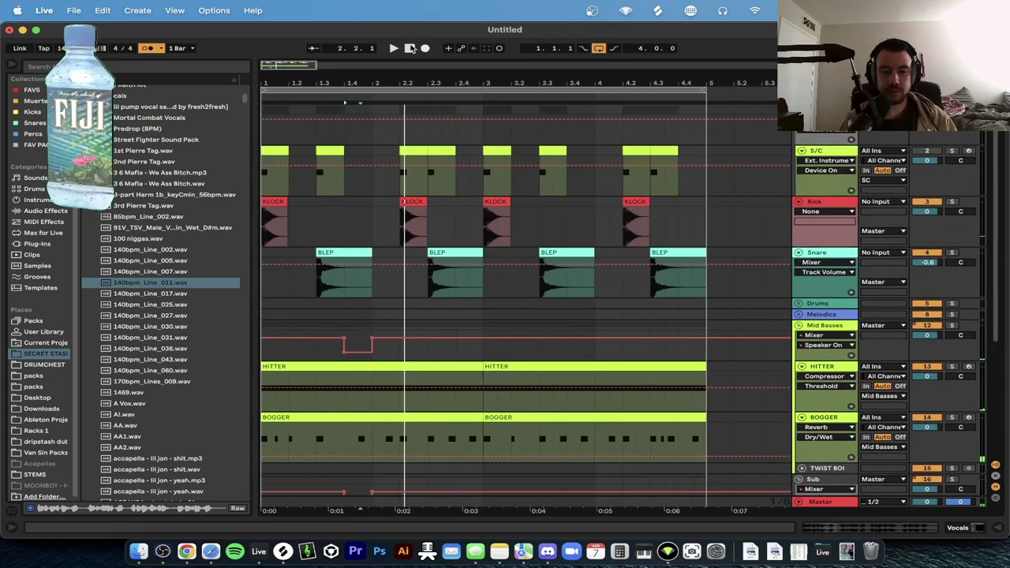
{"action": "left_click", "coordinate": [409, 48]}
{"action": "scroll", "coordinate": [367, 284], "scroll_direction": "down", "scroll_amount": 3}
{"action": "key", "text": "space"}
{"action": "scroll", "coordinate": [362, 292], "scroll_direction": "down", "scroll_amount": 2}
{"action": "scroll", "coordinate": [361, 288], "scroll_direction": "up", "scroll_amount": 4}
{"action": "key", "text": "space"}
{"action": "left_click_drag", "start_coordinate": [390, 200], "coordinate": [365, 209]}
{"action": "left_click", "coordinate": [274, 199]}
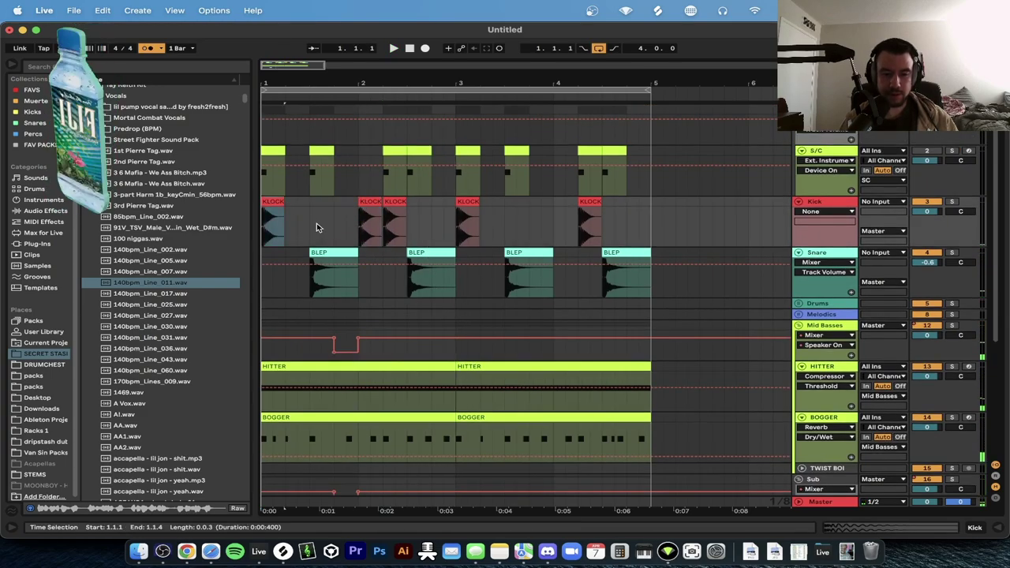
{"action": "scroll", "coordinate": [315, 226], "scroll_direction": "down", "scroll_amount": 5}
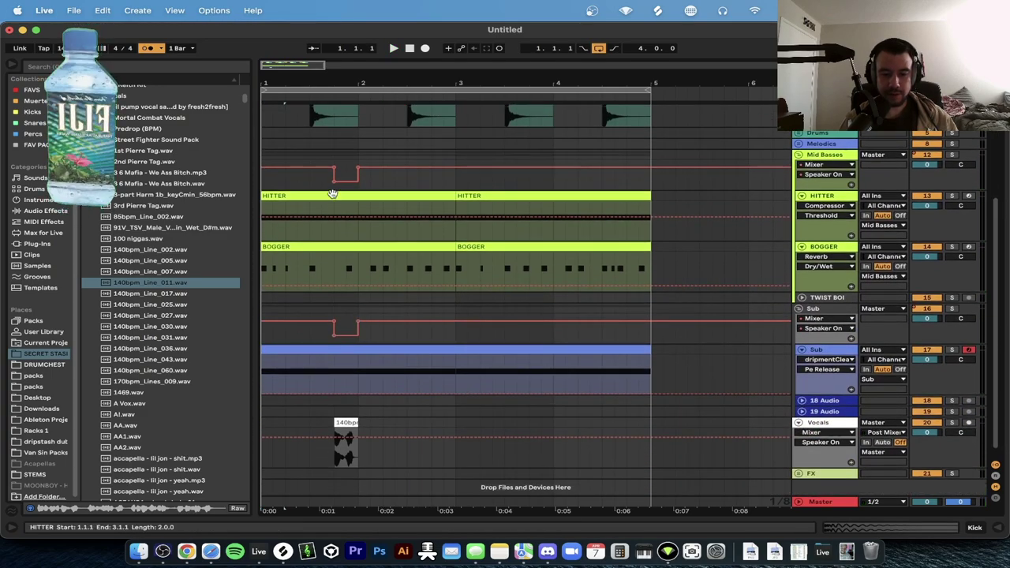
Remove the mute gap from 1.4.1 to 2.1.1 on the Mid Basses and Sub groups and move the vocal clip to 4.4.1.
{"action": "left_click_drag", "start_coordinate": [335, 183], "coordinate": [336, 167]}
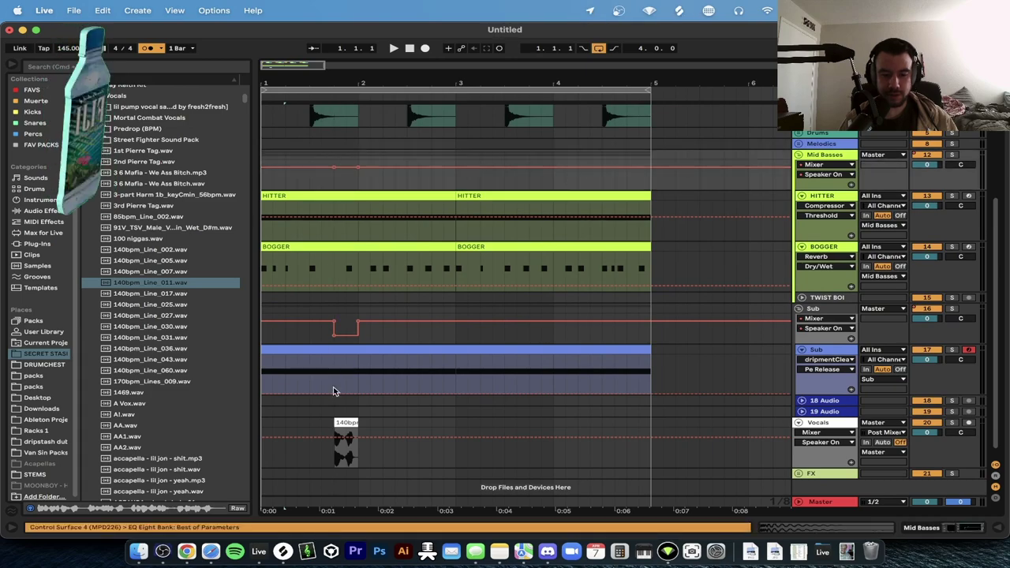
{"action": "left_click", "coordinate": [335, 334]}
{"action": "left_click_drag", "start_coordinate": [338, 422], "coordinate": [641, 424]}
Mute the Sub and Mid Basses groups from 4.4.1 to 5.1.1 with Speaker On automation.
{"action": "left_click", "coordinate": [633, 322]}
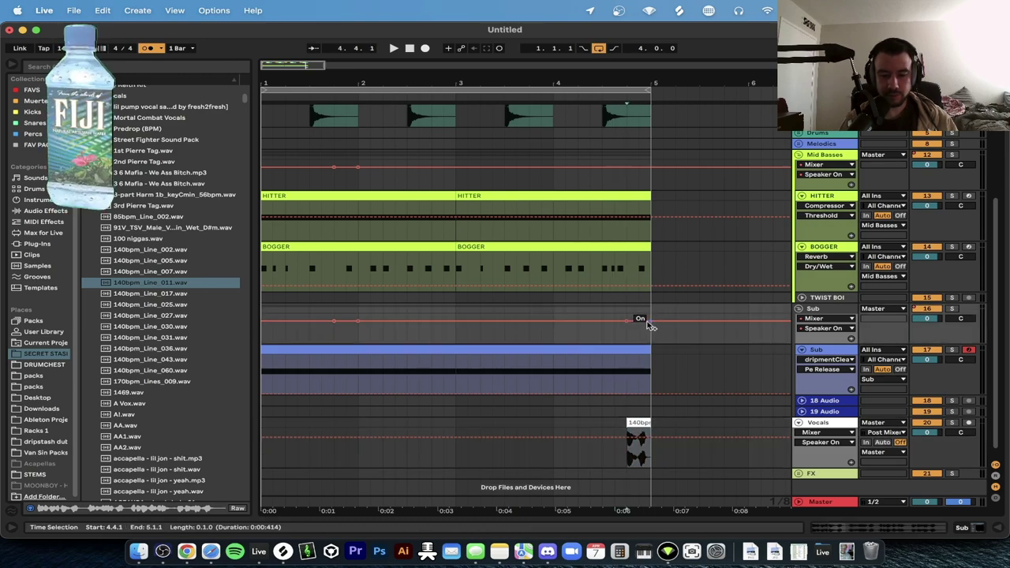
{"action": "left_click_drag", "start_coordinate": [637, 325], "coordinate": [638, 336]}
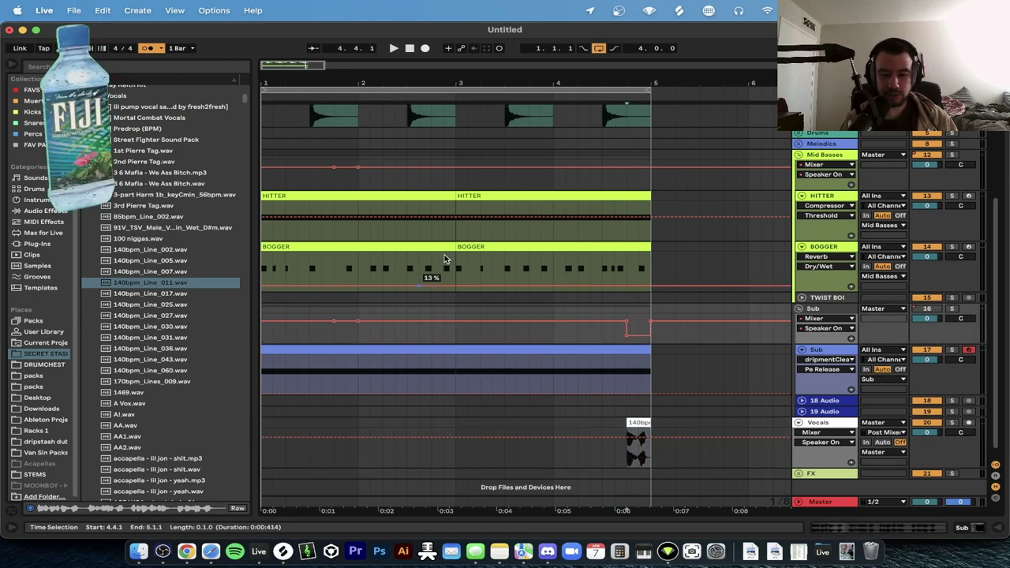
{"action": "left_click", "coordinate": [628, 171]}
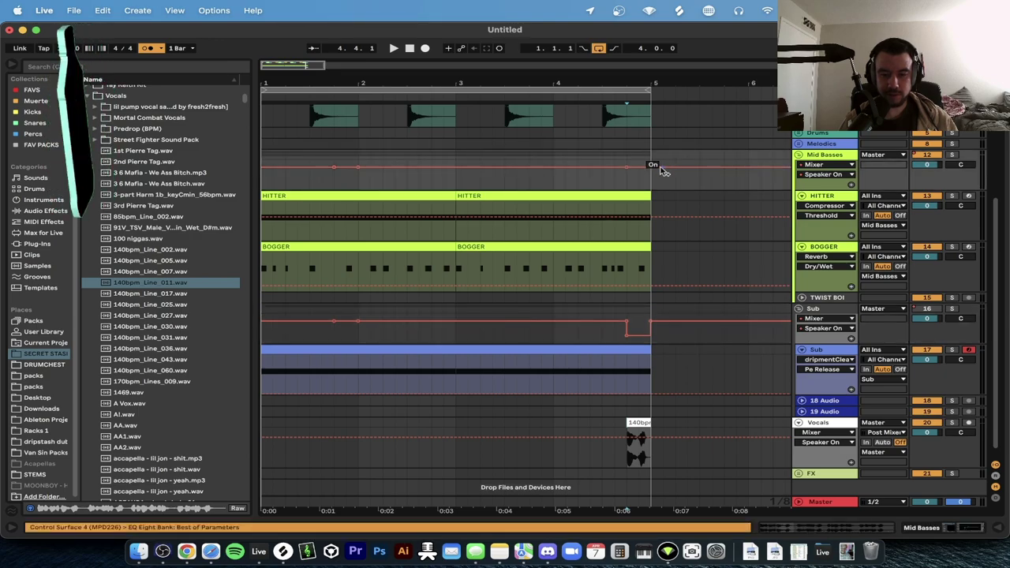
{"action": "left_click_drag", "start_coordinate": [638, 167], "coordinate": [637, 179]}
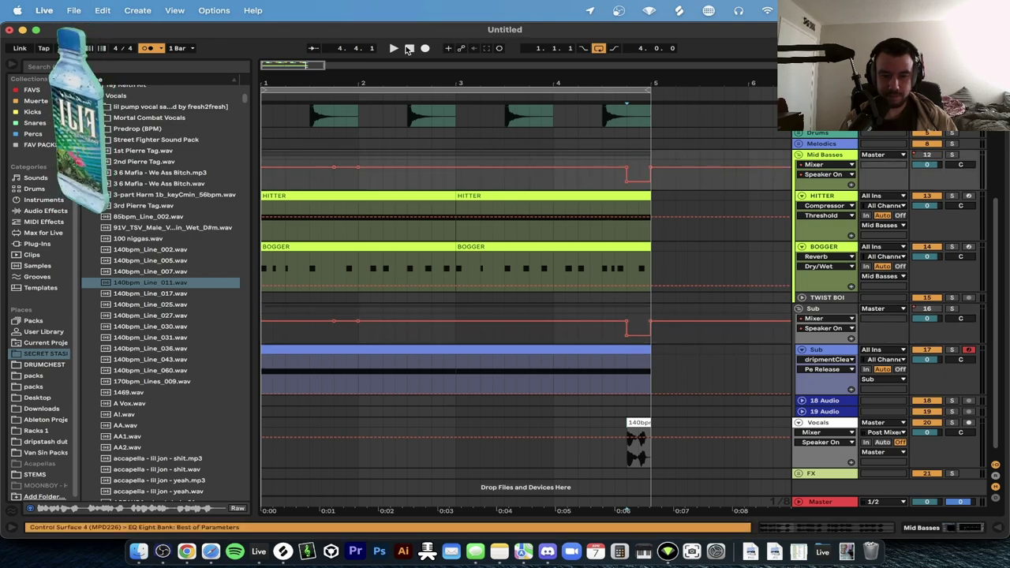
Play the loop, hide the browser and delete the kick at 2.1.1 on the Kick track.
{"action": "left_click", "coordinate": [408, 49]}
{"action": "key", "text": "space"}
{"action": "scroll", "coordinate": [284, 243], "scroll_direction": "down", "scroll_amount": 3}
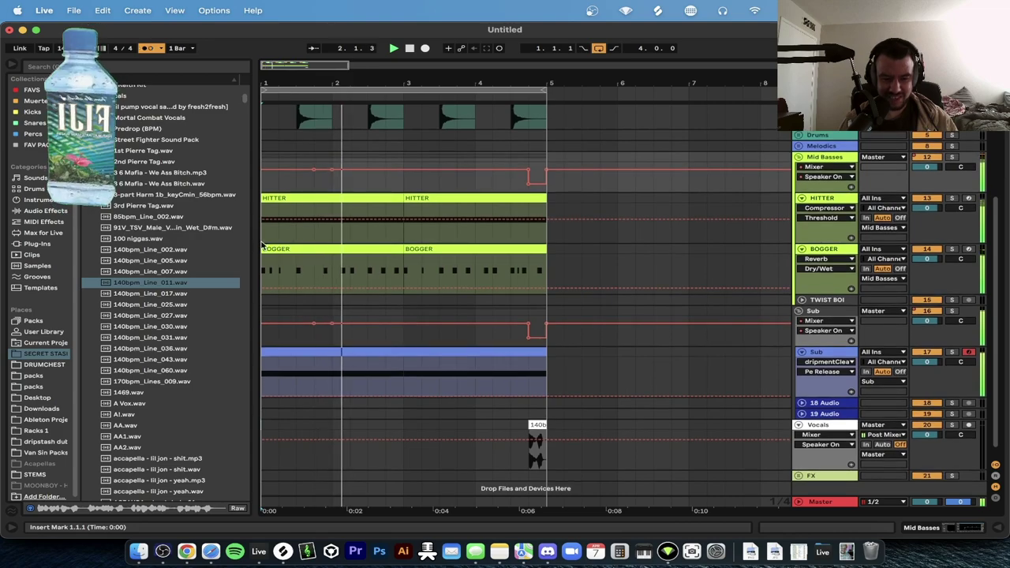
{"action": "key", "text": "super+alt+b"}
{"action": "scroll", "coordinate": [260, 244], "scroll_direction": "up", "scroll_amount": 5}
{"action": "key", "text": "Delete"}
{"action": "scroll", "coordinate": [111, 208], "scroll_direction": "up", "scroll_amount": 3}
{"action": "scroll", "coordinate": [110, 207], "scroll_direction": "down", "scroll_amount": 2}
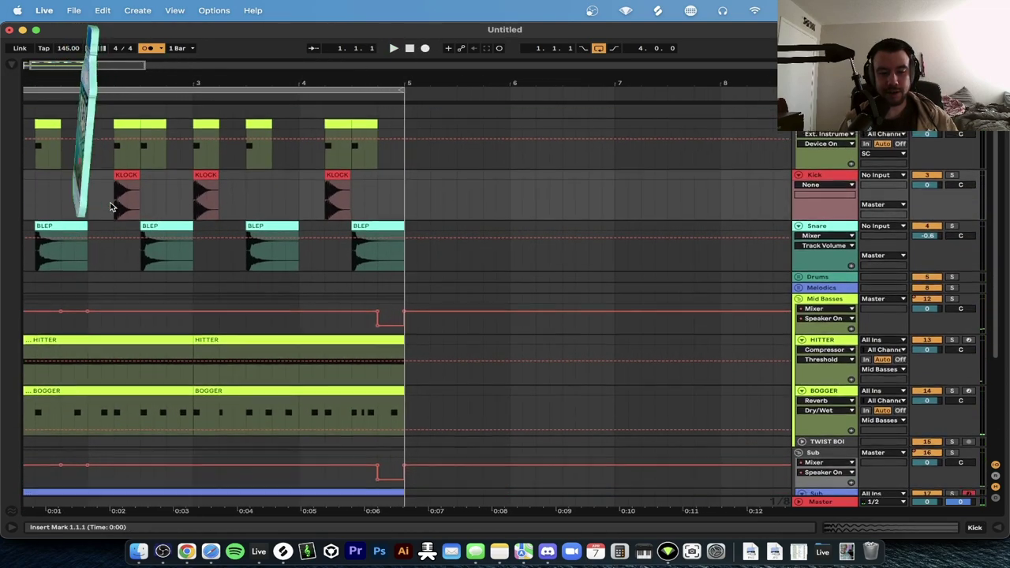
Insert a new MIDI track below BOGGER and unfold the TWIST BOI track.
{"action": "left_click", "coordinate": [825, 367]}
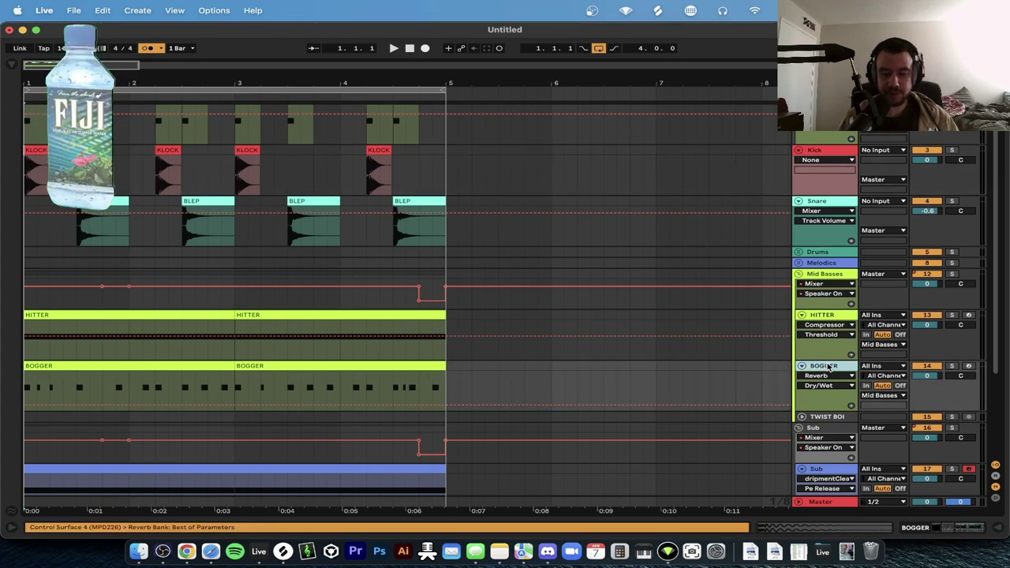
{"action": "key", "text": "super+shift+t"}
{"action": "scroll", "coordinate": [657, 417], "scroll_direction": "down", "scroll_amount": 3}
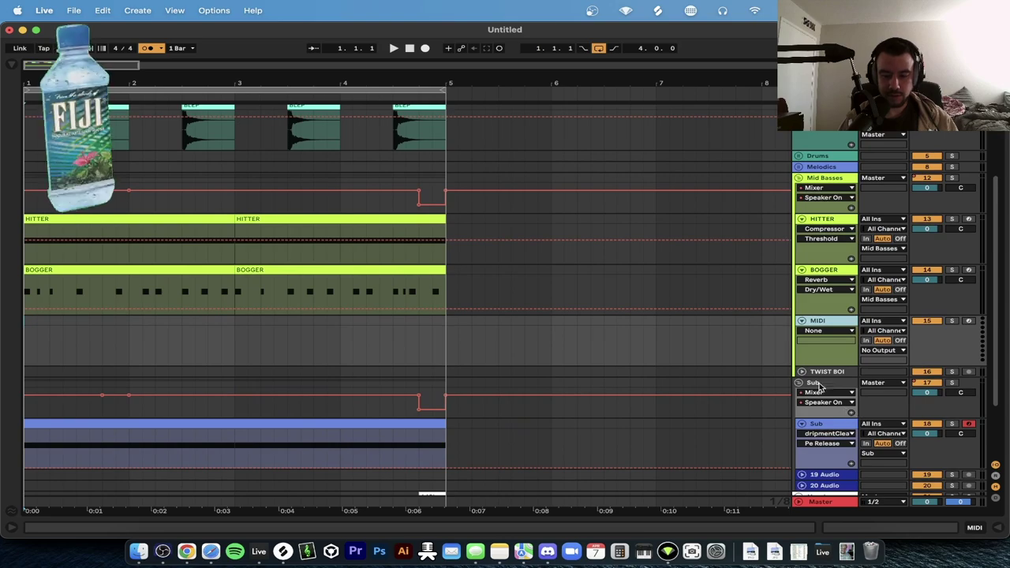
{"action": "left_click", "coordinate": [802, 371]}
{"action": "scroll", "coordinate": [223, 366], "scroll_direction": "up", "scroll_amount": 2}
{"action": "scroll", "coordinate": [223, 367], "scroll_direction": "down", "scroll_amount": 1}
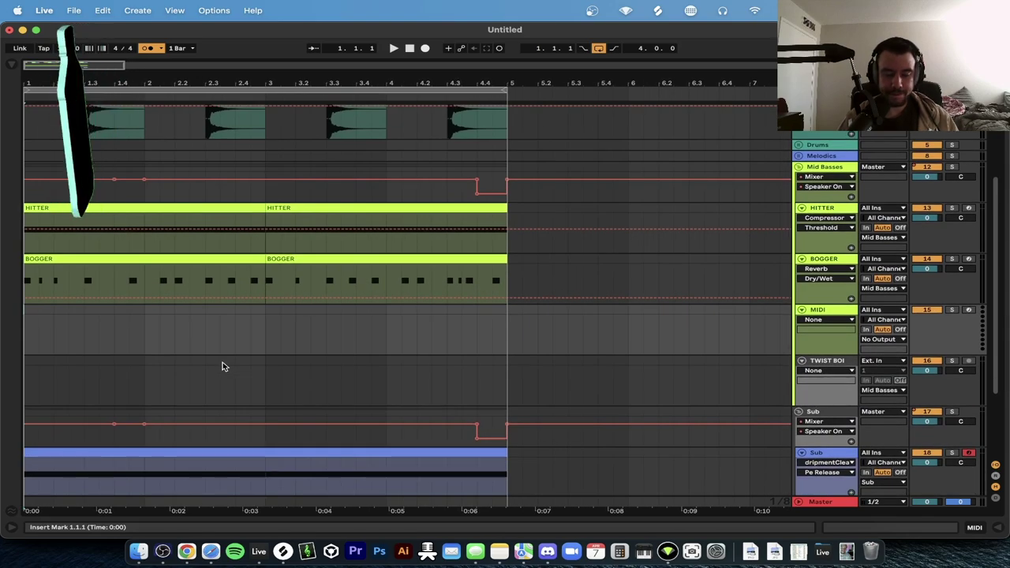
Show the browser, open the BASS LOOPS folder of the Muerte sample pack and audition several loops, including 145_Eb_OMEN.wav.
{"action": "left_click", "coordinate": [11, 67]}
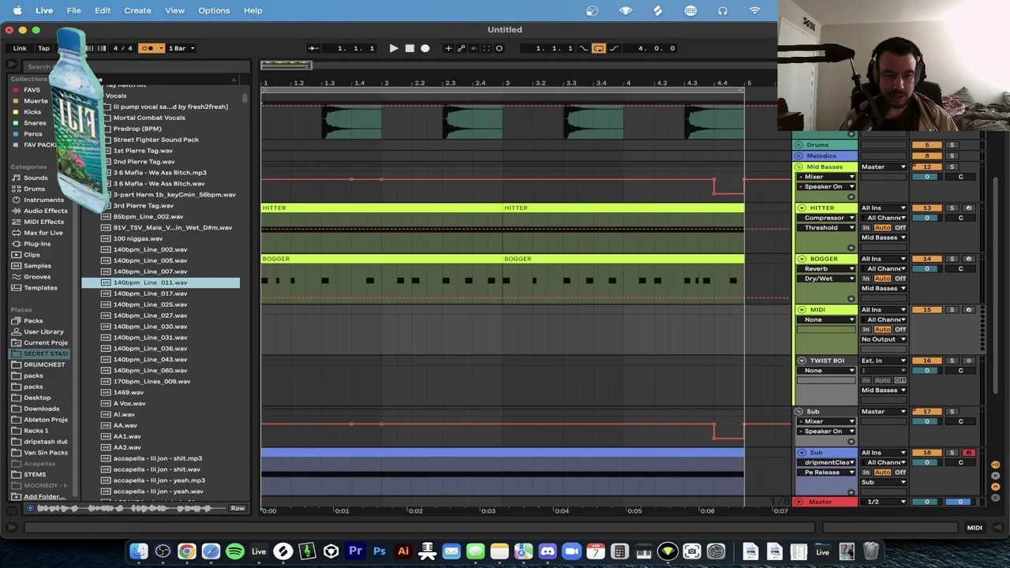
{"action": "left_click", "coordinate": [40, 101]}
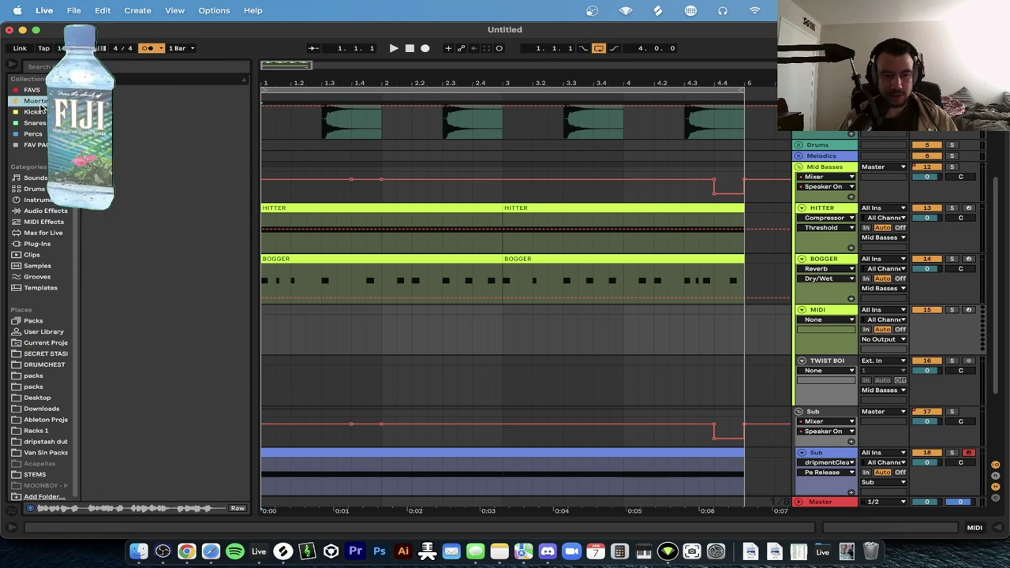
{"action": "left_click", "coordinate": [95, 123]}
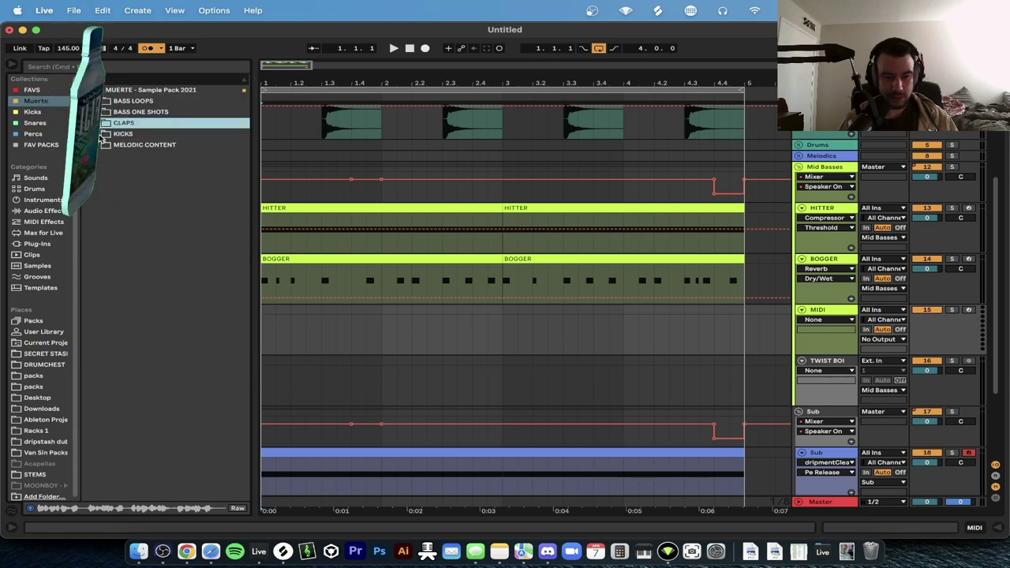
{"action": "left_click", "coordinate": [95, 101]}
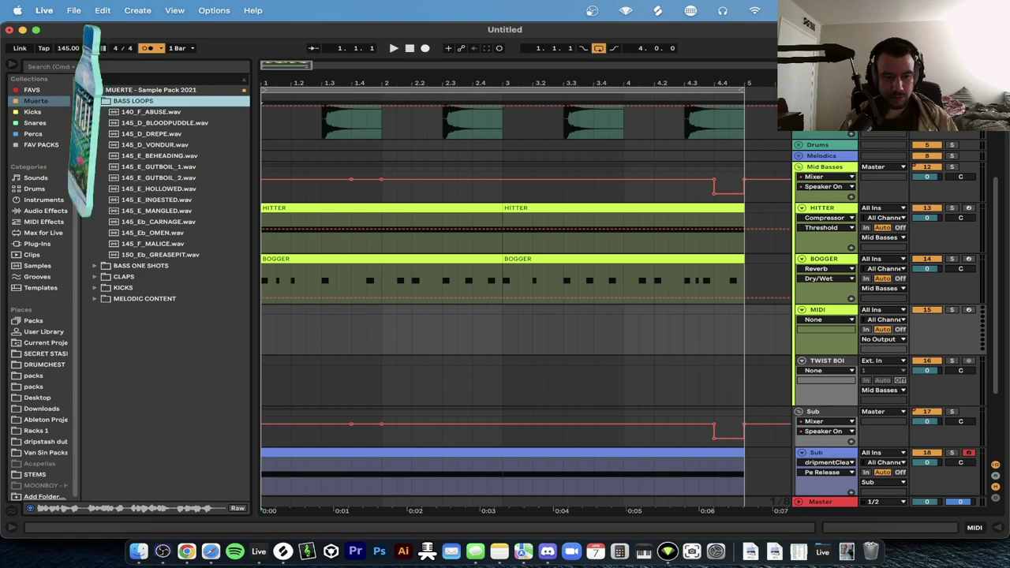
{"action": "left_click", "coordinate": [138, 188]}
{"action": "left_click", "coordinate": [141, 212]}
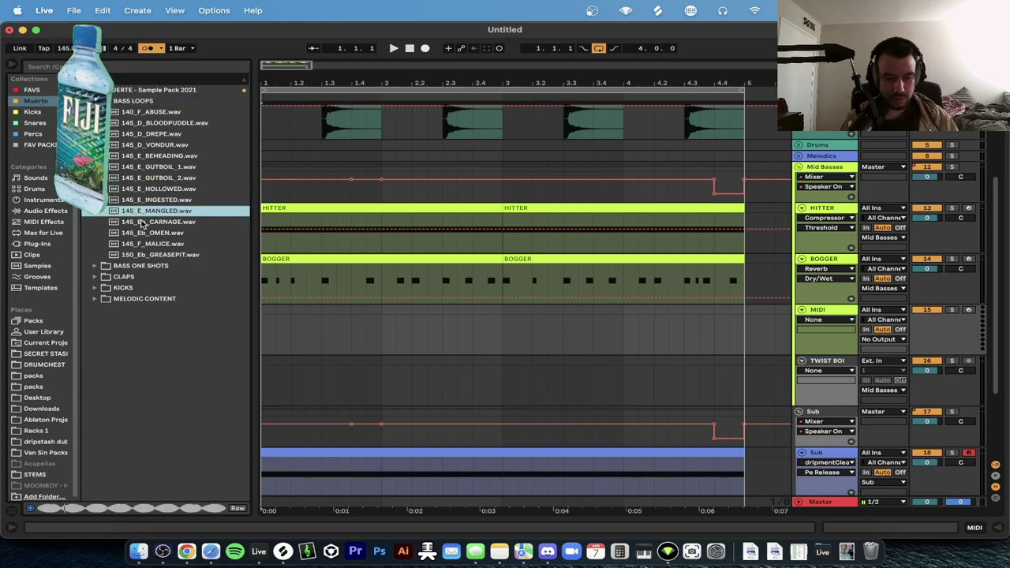
{"action": "left_click", "coordinate": [146, 233]}
{"action": "left_click", "coordinate": [147, 251]}
{"action": "left_click", "coordinate": [146, 233]}
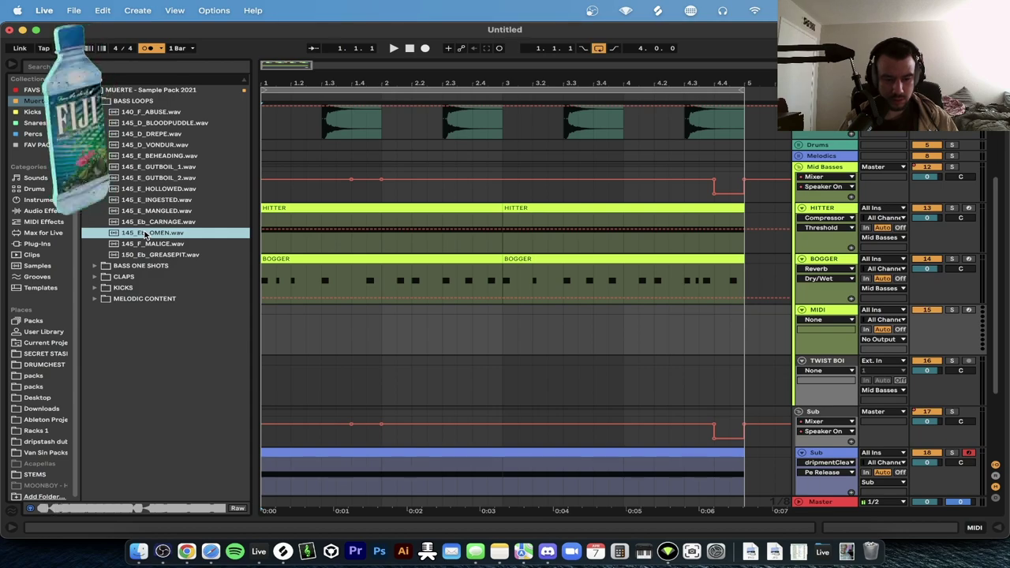
Place 145_Eb_OMEN.wav on the TWIST BOI track at 1.2.3, solo the track and play it.
{"action": "left_click_drag", "start_coordinate": [158, 233], "coordinate": [308, 359]}
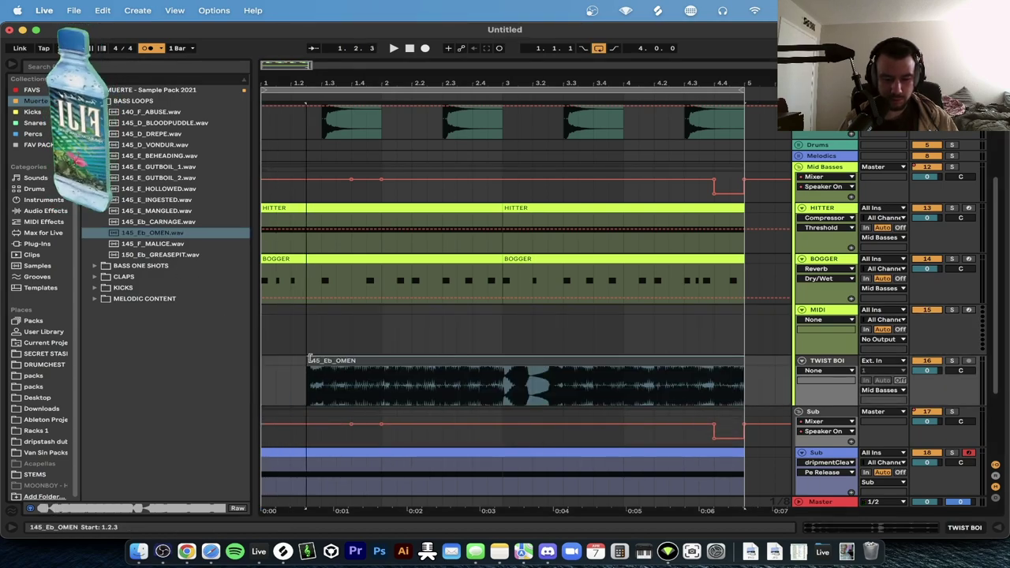
{"action": "scroll", "coordinate": [310, 371], "scroll_direction": "up", "scroll_amount": 2}
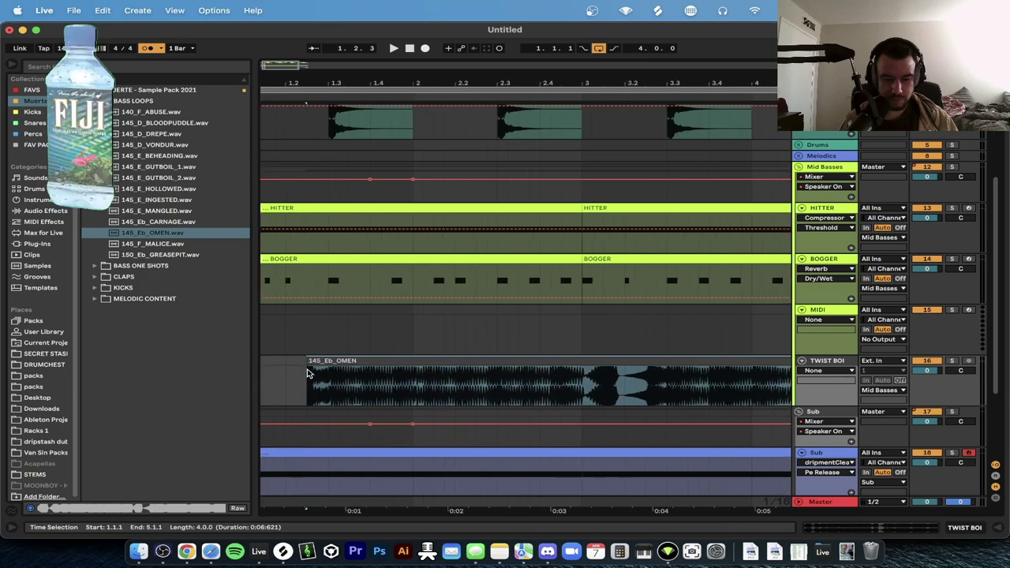
{"action": "left_click", "coordinate": [952, 361]}
{"action": "key", "text": "space"}
{"action": "scroll", "coordinate": [316, 382], "scroll_direction": "up", "scroll_amount": 2}
{"action": "key", "text": "space"}
Split the OMEN clip at 1.3.1 and 1.3.4 and delete the outer pieces.
{"action": "left_click", "coordinate": [347, 381]}
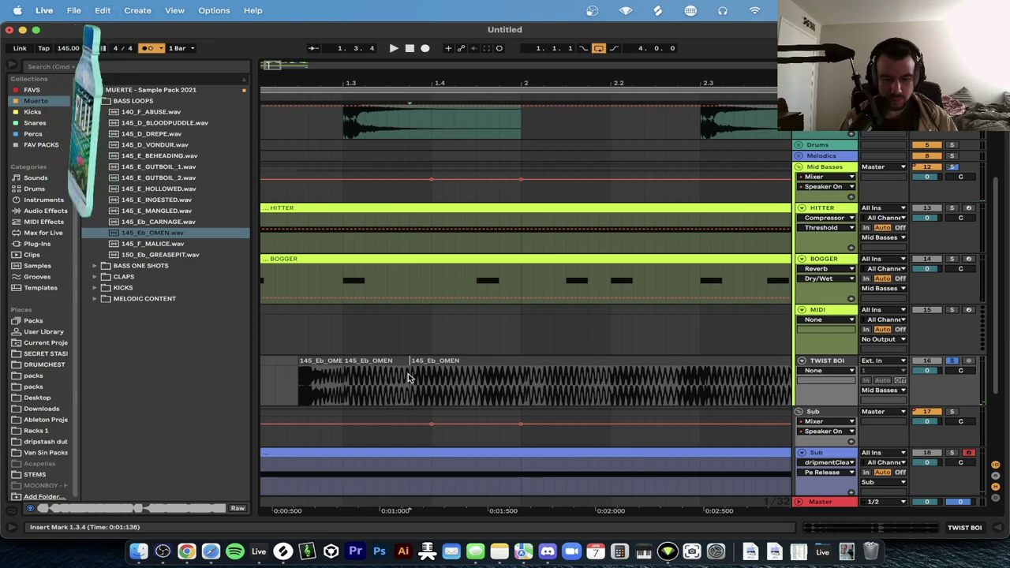
{"action": "left_click", "coordinate": [323, 379]}
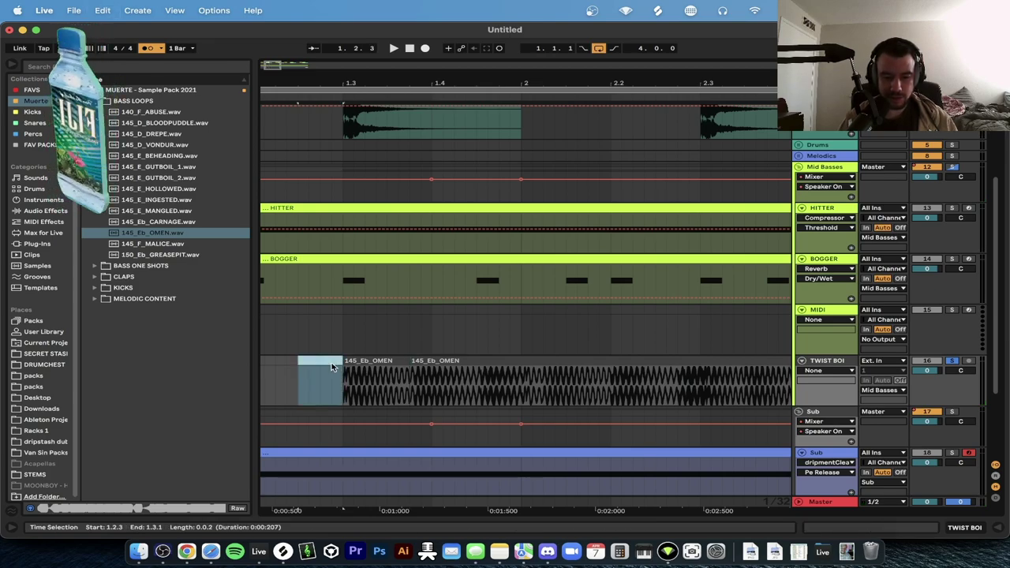
{"action": "key", "text": "Delete"}
{"action": "left_click", "coordinate": [446, 371]}
{"action": "key", "text": "Delete"}
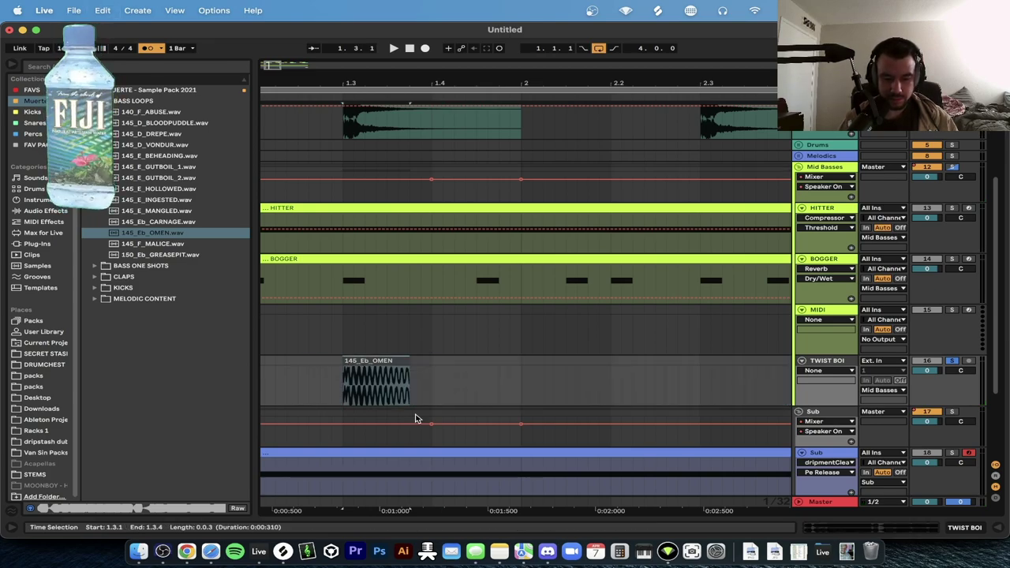
Bring up the D Minor.png scale chart in Preview, then adjust the OMEN clip's warp mode and pitch it down one semitone in Live.
{"action": "left_click", "coordinate": [846, 553]}
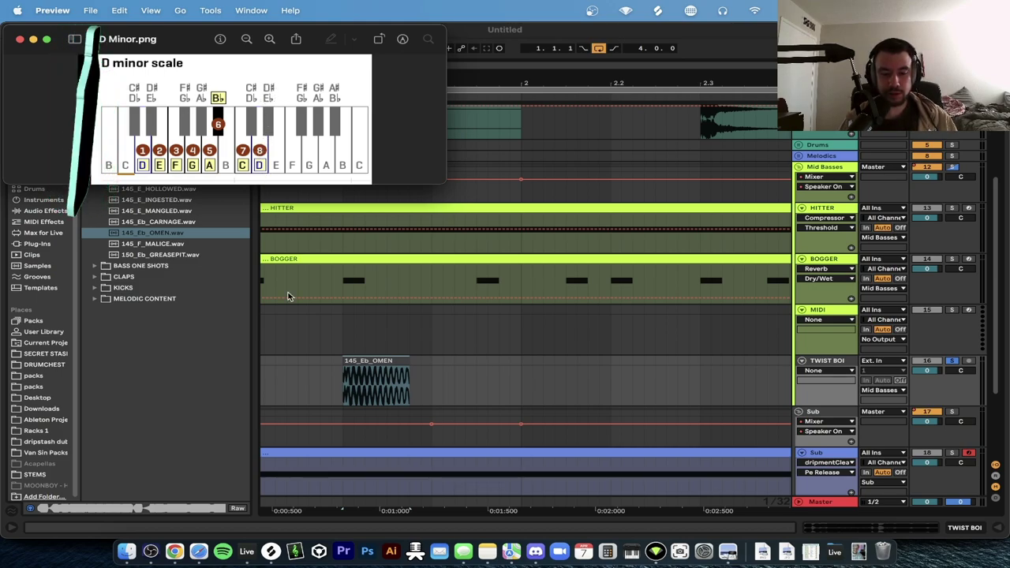
{"action": "double_click", "coordinate": [354, 373]}
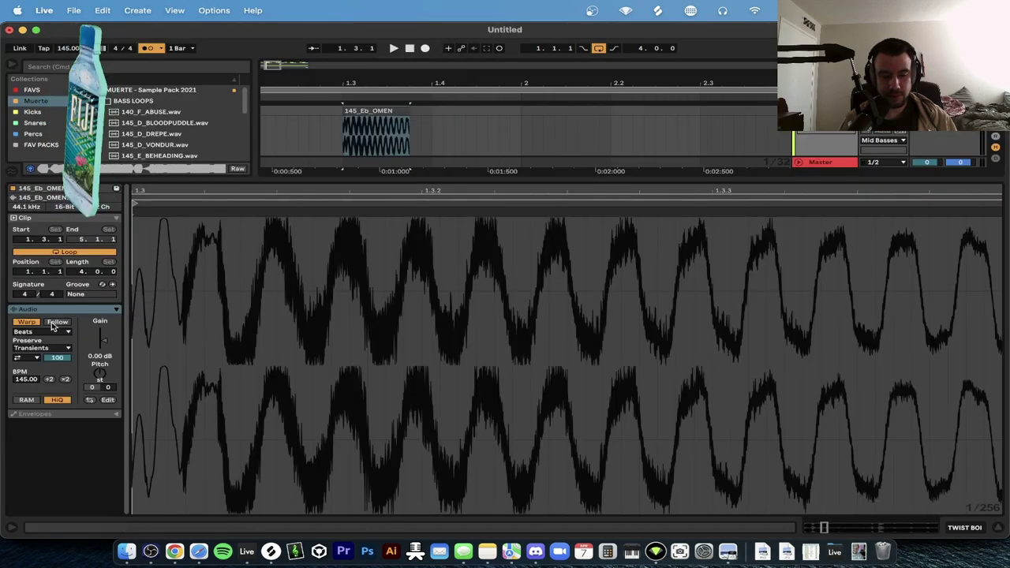
{"action": "left_click", "coordinate": [44, 331]}
{"action": "left_click", "coordinate": [45, 383]}
{"action": "left_click_drag", "start_coordinate": [44, 349], "coordinate": [42, 458]}
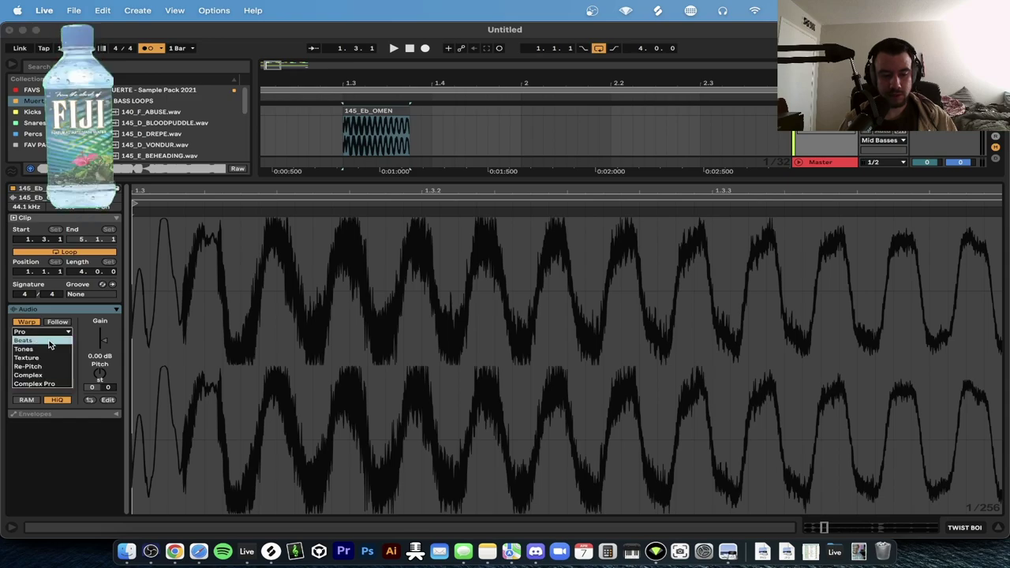
{"action": "left_click", "coordinate": [101, 378]}
{"action": "key", "text": "Down"}
{"action": "key", "text": "space"}
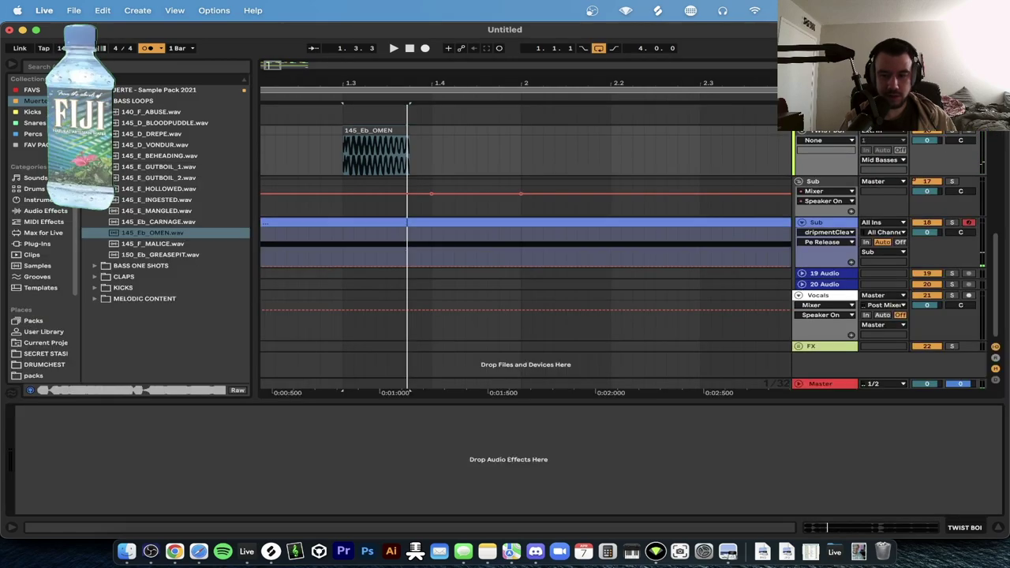
Search the browser for "ezloud", load ezloud.adg onto TWIST BOI and turn off the metronome.
{"action": "key", "text": "super+f"}
{"action": "type", "text": "ezloud"}
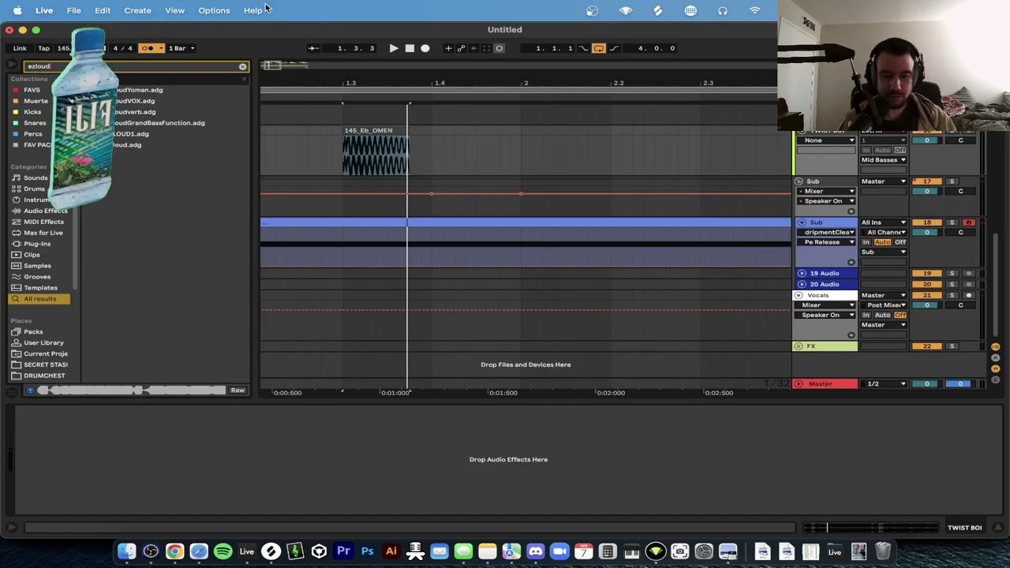
{"action": "double_click", "coordinate": [120, 145]}
{"action": "key", "text": "space"}
{"action": "key", "text": "space"}
{"action": "left_click", "coordinate": [148, 48]}
Audition the loop and move the OMEN clip on TWIST BOI to 1.1.3.
{"action": "scroll", "coordinate": [400, 182], "scroll_direction": "down", "scroll_amount": 5}
{"action": "scroll", "coordinate": [401, 182], "scroll_direction": "up", "scroll_amount": 2}
{"action": "scroll", "coordinate": [400, 182], "scroll_direction": "up", "scroll_amount": 2}
{"action": "scroll", "coordinate": [304, 232], "scroll_direction": "up", "scroll_amount": 4}
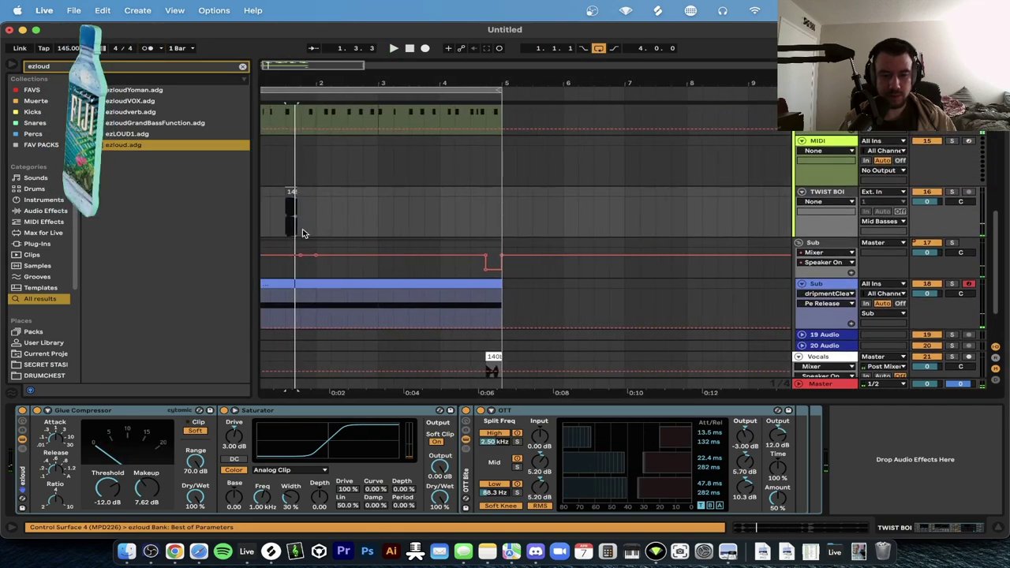
{"action": "left_click", "coordinate": [410, 49]}
{"action": "key", "text": "space"}
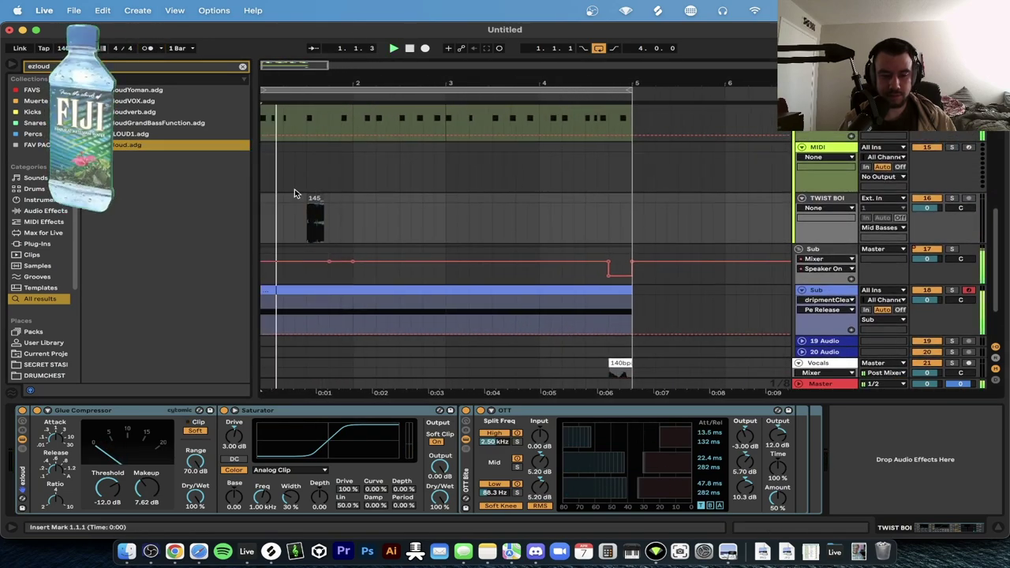
{"action": "scroll", "coordinate": [295, 189], "scroll_direction": "up", "scroll_amount": 5}
{"action": "key", "text": "space"}
{"action": "key", "text": "space"}
{"action": "key", "text": "space"}
{"action": "left_click_drag", "start_coordinate": [407, 195], "coordinate": [316, 202]}
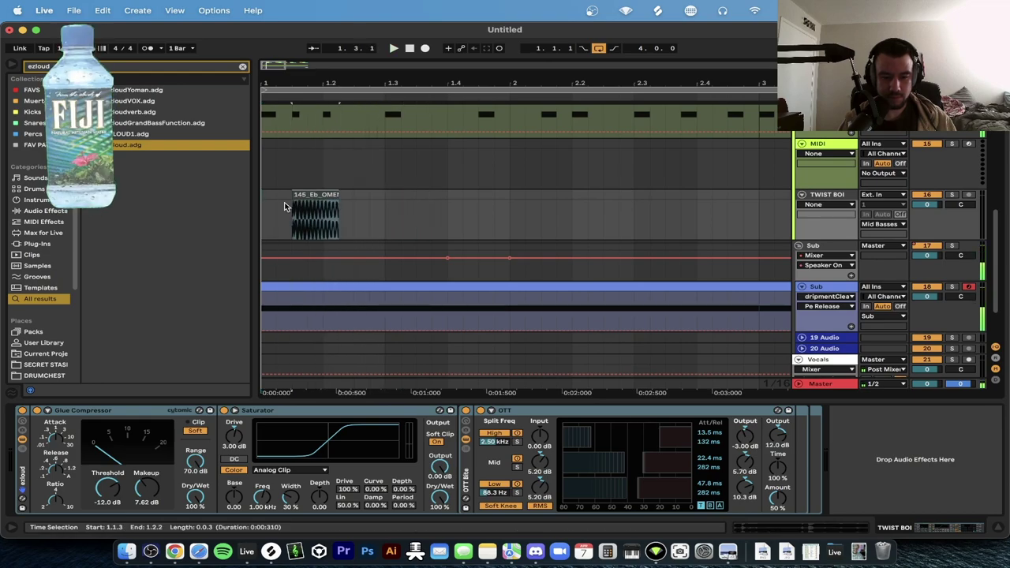
{"action": "left_click", "coordinate": [265, 209]}
{"action": "key", "text": "space"}
{"action": "scroll", "coordinate": [716, 190], "scroll_direction": "down", "scroll_amount": 2}
{"action": "key", "text": "space"}
Solo TWIST BOI, lower its track volume to -9.6 dB during playback and unsolo it.
{"action": "left_click", "coordinate": [952, 200]}
{"action": "key", "text": "space"}
{"action": "key", "text": "space"}
{"action": "mouse_move", "coordinate": [927, 209]}
{"action": "left_mouse_down"}
{"action": "mouse_move", "coordinate": [927, 228]}
{"action": "mouse_move", "coordinate": [927, 214]}
{"action": "left_mouse_up"}
{"action": "key", "text": "space"}
{"action": "key", "text": "space"}
{"action": "key", "text": "space"}
{"action": "key", "text": "space"}
{"action": "key", "text": "space"}
{"action": "key", "text": "space"}
{"action": "left_click", "coordinate": [953, 199]}
{"action": "key", "text": "space"}
{"action": "key", "text": "space"}
Move the OMEN clip to 1.2.3 and play the loop from the start.
{"action": "left_click_drag", "start_coordinate": [297, 201], "coordinate": [397, 200]}
{"action": "left_click", "coordinate": [410, 49]}
{"action": "key", "text": "space"}
{"action": "scroll", "coordinate": [339, 196], "scroll_direction": "down", "scroll_amount": 1}
{"action": "key", "text": "space"}
{"action": "scroll", "coordinate": [297, 191], "scroll_direction": "up", "scroll_amount": 3}
{"action": "scroll", "coordinate": [295, 193], "scroll_direction": "left", "scroll_amount": 1}
{"action": "left_click", "coordinate": [296, 205]}
{"action": "key", "text": "space"}
{"action": "key", "text": "space"}
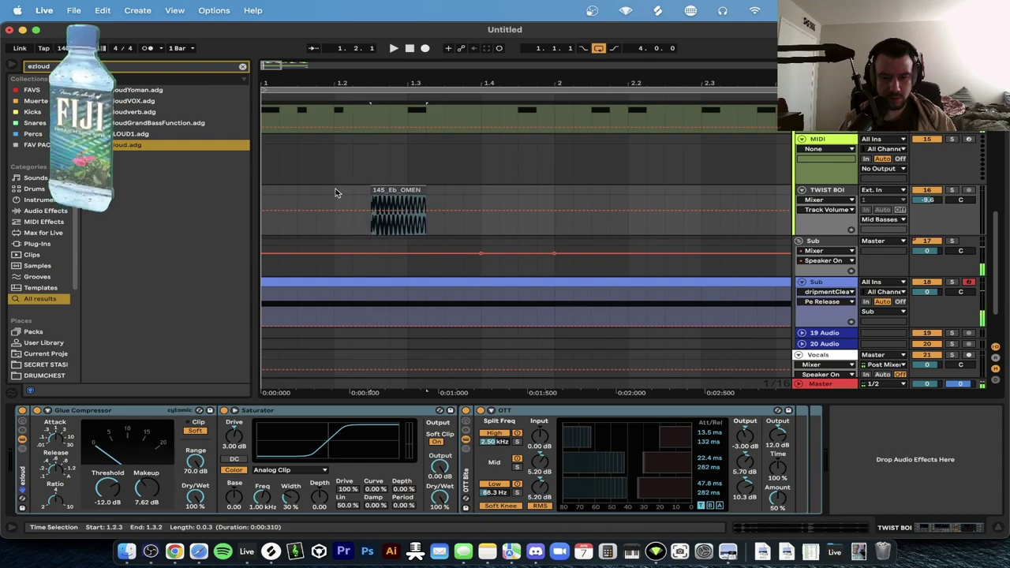
Play the loop again and raise the TWIST BOI track volume to -4.2 dB.
{"action": "key", "text": "space"}
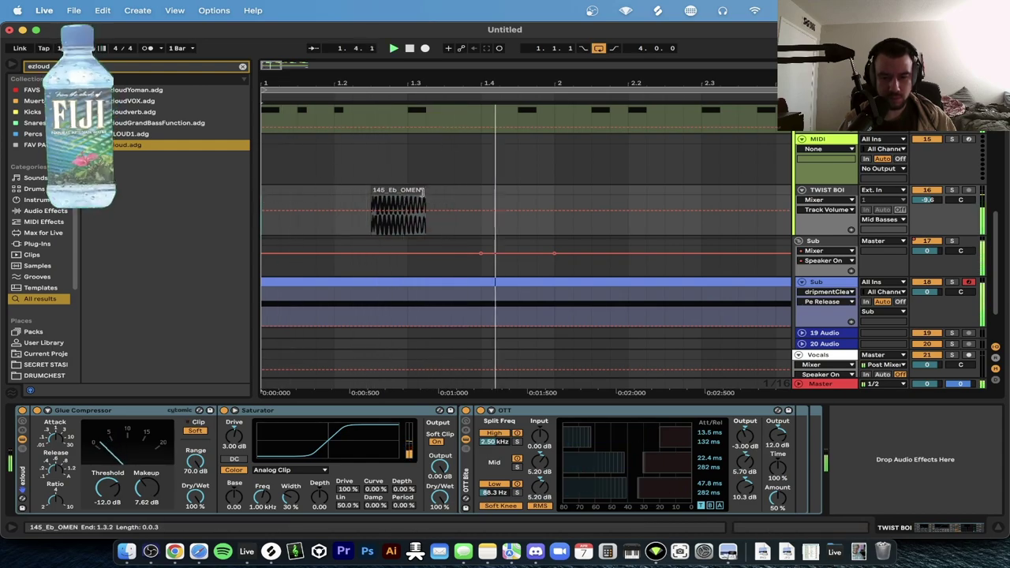
{"action": "key", "text": "space"}
{"action": "key", "text": "space"}
{"action": "left_click_drag", "start_coordinate": [928, 201], "coordinate": [927, 188]}
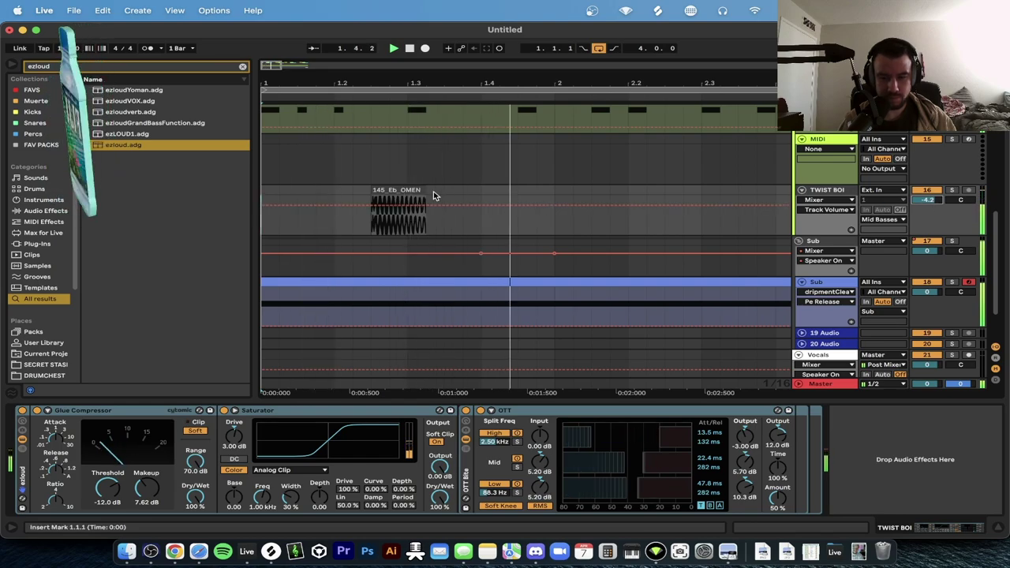
Copy the OMEN clip to 2.1.3 on TWIST BOI and play the loop.
{"action": "left_click", "coordinate": [409, 191]}
{"action": "key", "text": "super+c"}
{"action": "key", "text": "space"}
{"action": "scroll", "coordinate": [498, 241], "scroll_direction": "down", "scroll_amount": 3}
{"action": "key", "text": "space"}
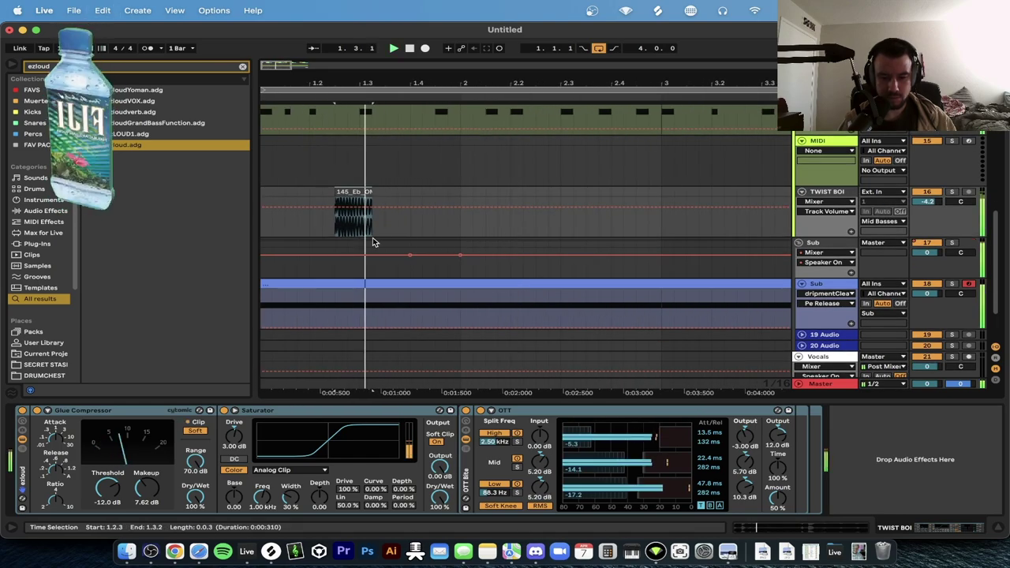
{"action": "key", "text": "space"}
{"action": "left_click", "coordinate": [488, 222]}
{"action": "key", "text": "super+v"}
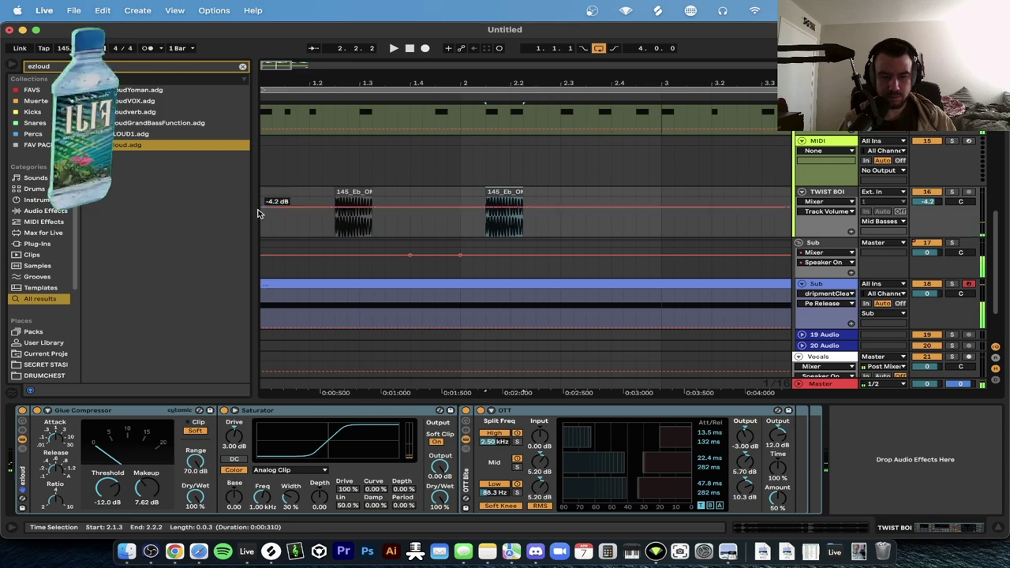
{"action": "left_click", "coordinate": [262, 230]}
{"action": "key", "text": "space"}
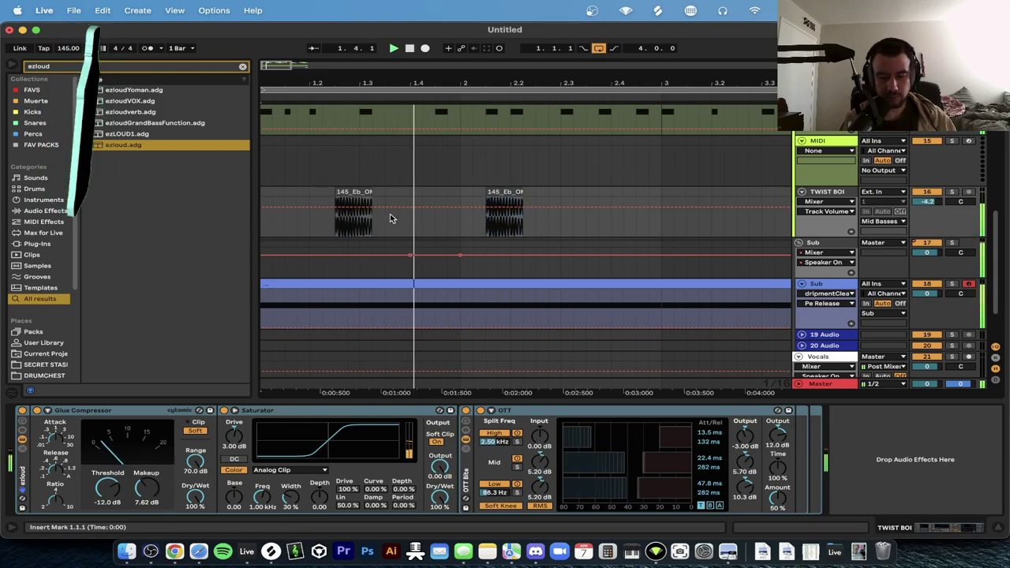
Paste copies of the OMEN clip at 3.1.3 and 4.1.3 on the TWIST BOI track.
{"action": "key", "text": "minus"}
{"action": "key", "text": "minus"}
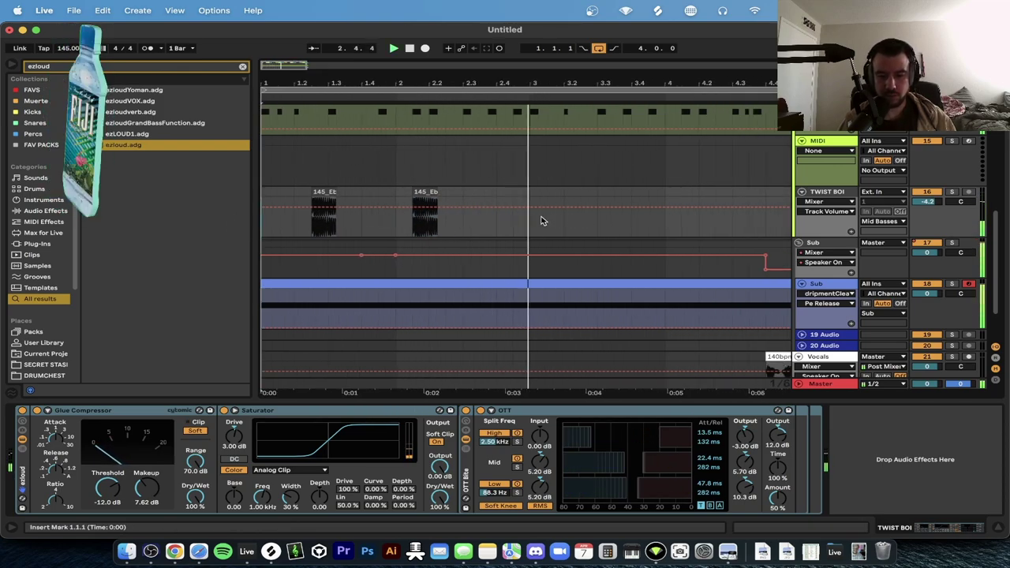
{"action": "left_click", "coordinate": [548, 221]}
{"action": "key", "text": "super+v"}
{"action": "left_click", "coordinate": [684, 220]}
{"action": "key", "text": "super+v"}
{"action": "left_click", "coordinate": [407, 49]}
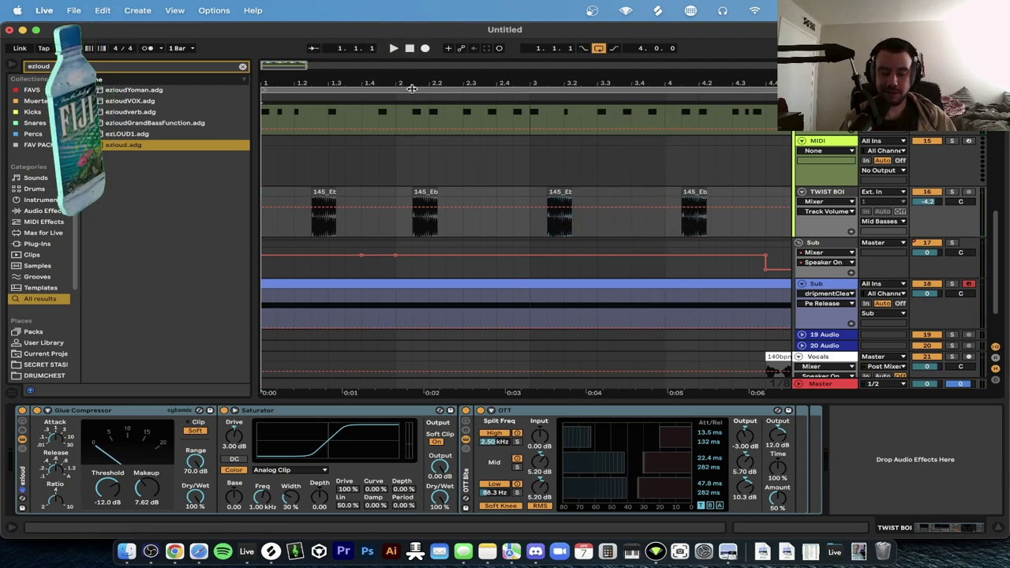
Play the loop and set the TWIST BOI track panning to 28R.
{"action": "key", "text": "space"}
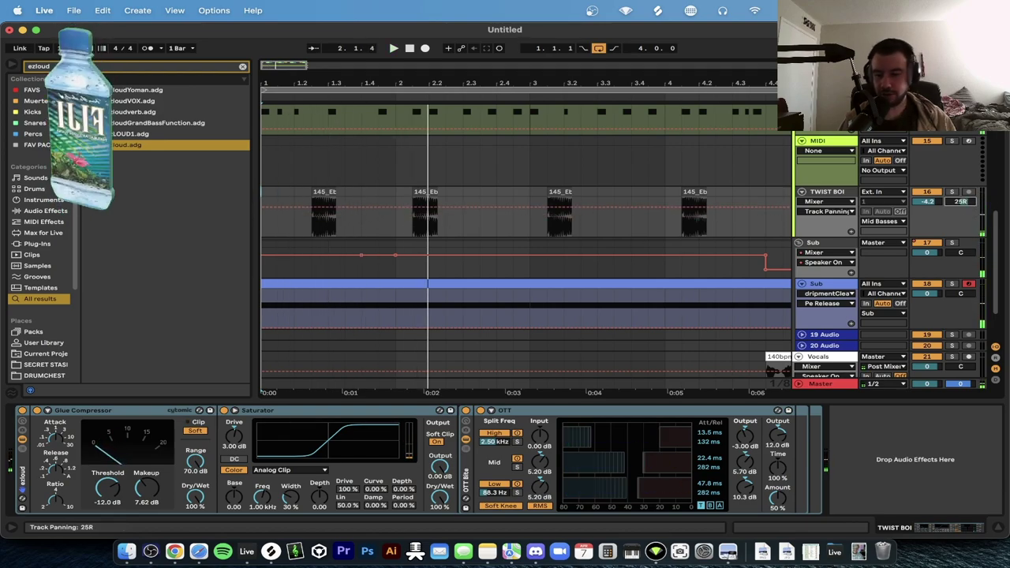
{"action": "key", "text": "space"}
{"action": "left_click_drag", "start_coordinate": [960, 203], "coordinate": [960, 206]}
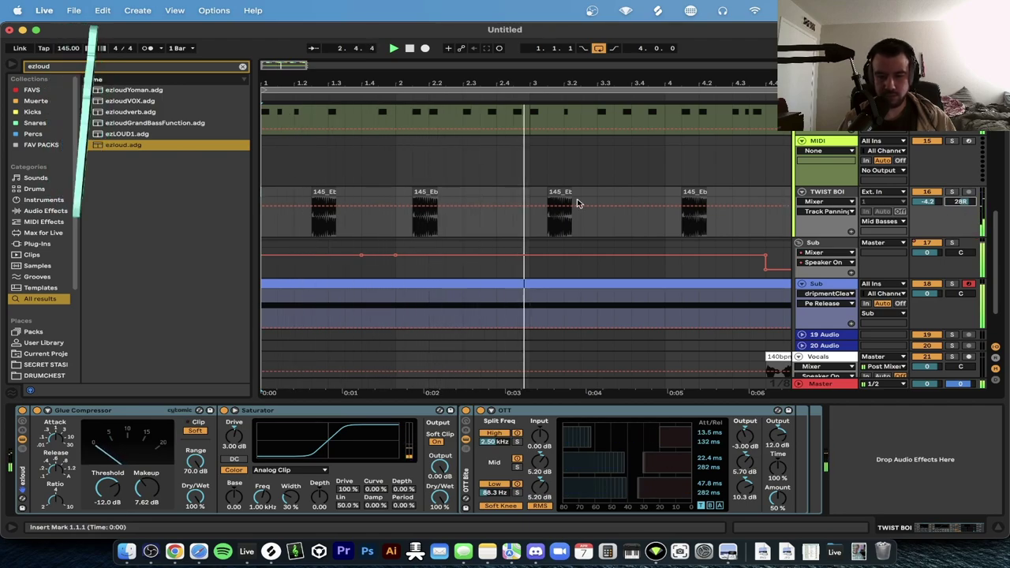
{"action": "scroll", "coordinate": [572, 143], "scroll_direction": "down", "scroll_amount": 2}
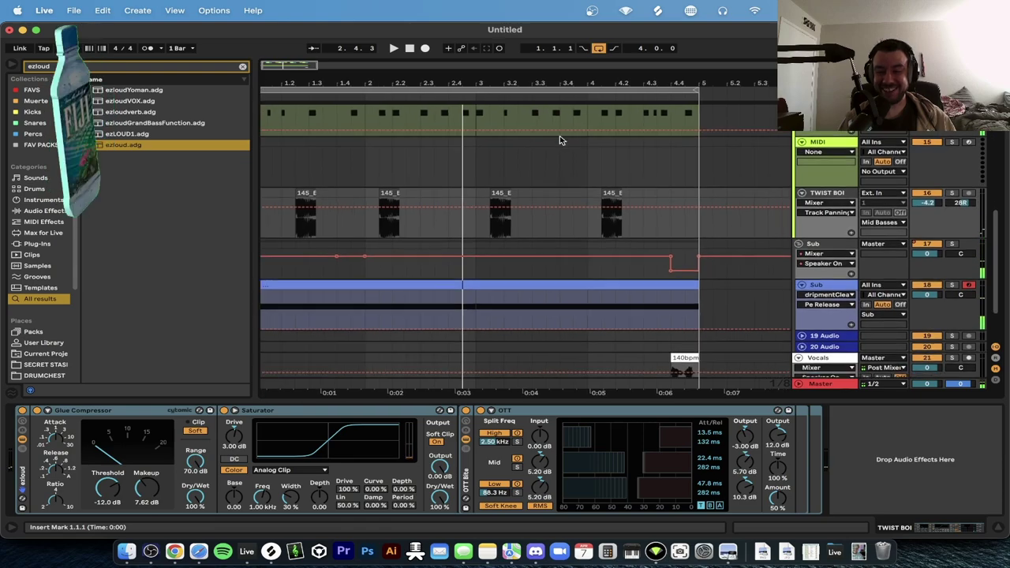
Examine the closing gap from 4.4.1 to 5.1.1 across the bass, sub and vocal tracks.
{"action": "scroll", "coordinate": [564, 158], "scroll_direction": "down", "scroll_amount": 3}
{"action": "scroll", "coordinate": [564, 158], "scroll_direction": "right", "scroll_amount": 3}
{"action": "left_click", "coordinate": [584, 212]}
{"action": "scroll", "coordinate": [584, 211], "scroll_direction": "up", "scroll_amount": 4}
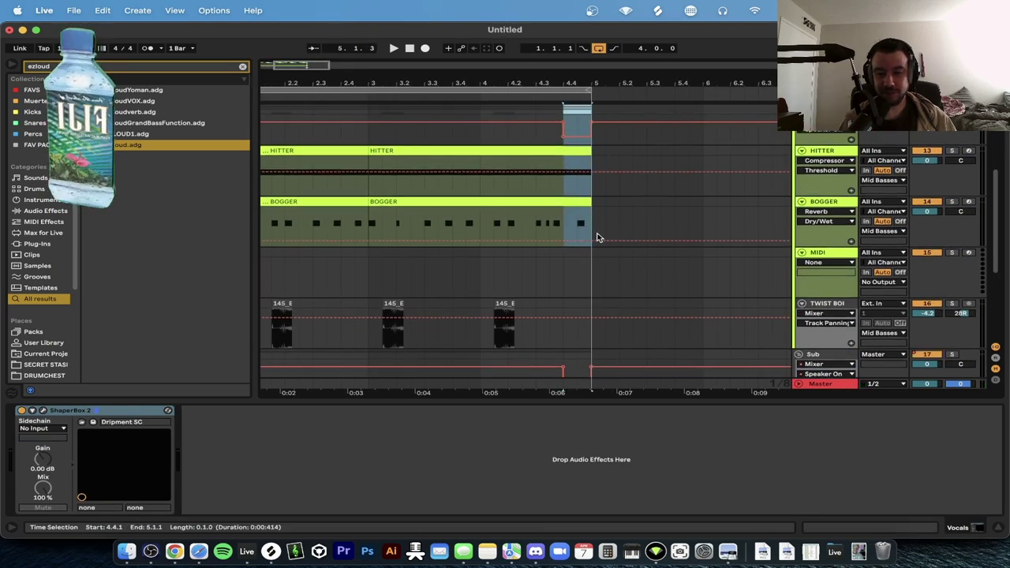
{"action": "left_click", "coordinate": [591, 230]}
{"action": "scroll", "coordinate": [561, 268], "scroll_direction": "down", "scroll_amount": 4}
{"action": "left_click", "coordinate": [564, 286]}
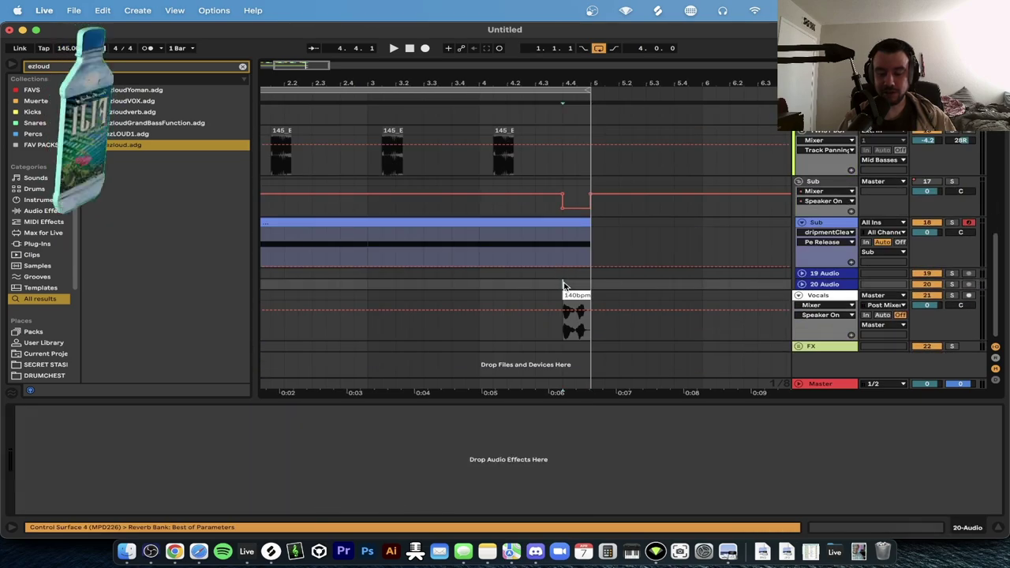
{"action": "scroll", "coordinate": [564, 286], "scroll_direction": "down", "scroll_amount": 3}
Audition the master's more high end device during playback, lower its Amount to 18% and bypass it.
{"action": "left_click", "coordinate": [410, 49]}
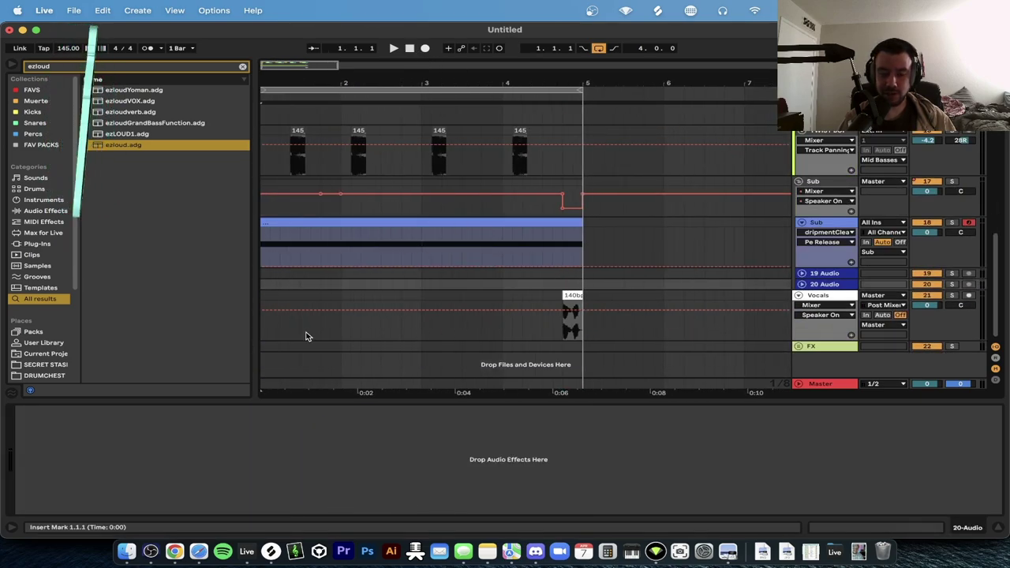
{"action": "key", "text": "space"}
{"action": "left_click", "coordinate": [820, 383]}
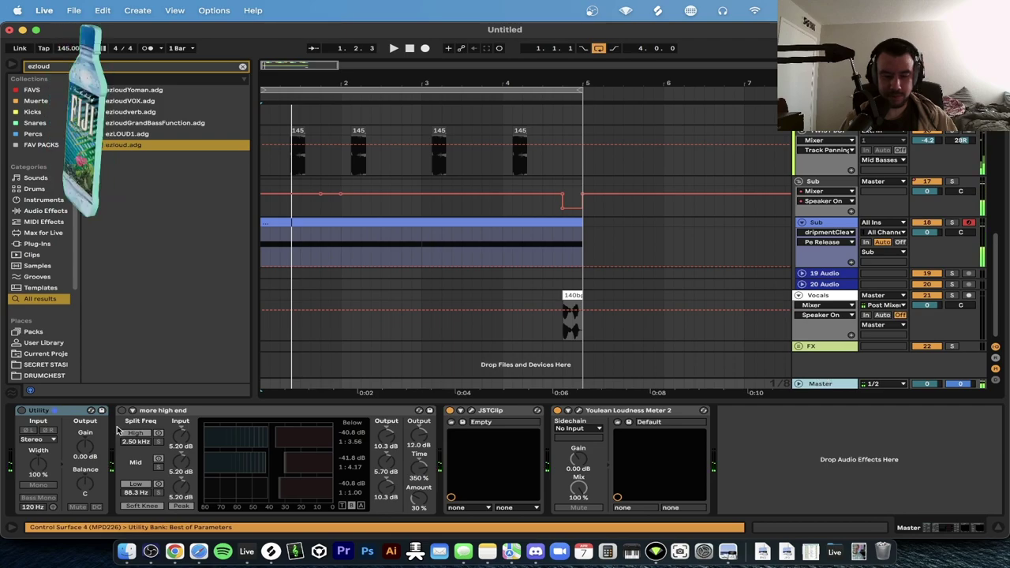
{"action": "left_click", "coordinate": [117, 440]}
{"action": "key", "text": "space"}
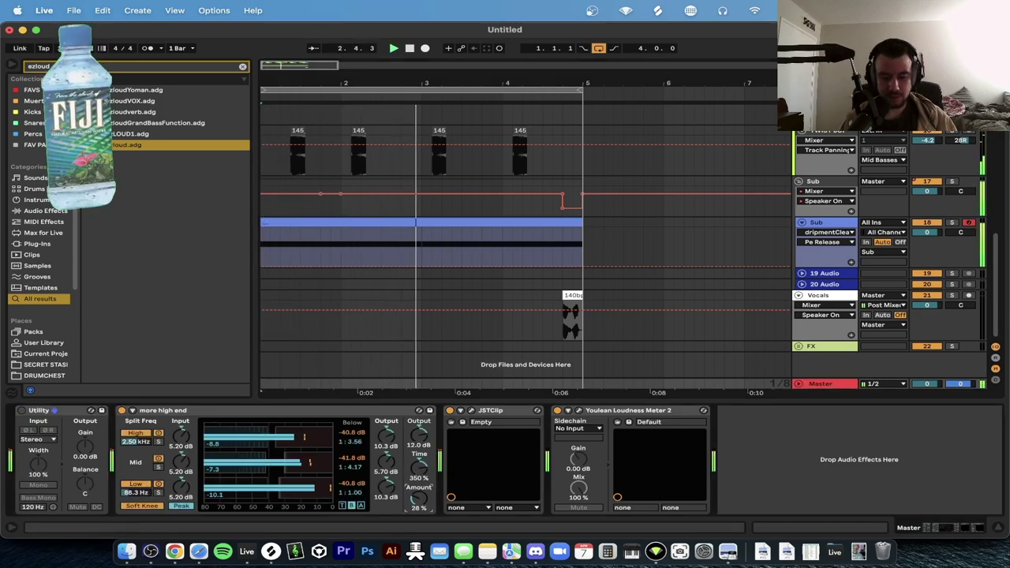
{"action": "key", "text": "space"}
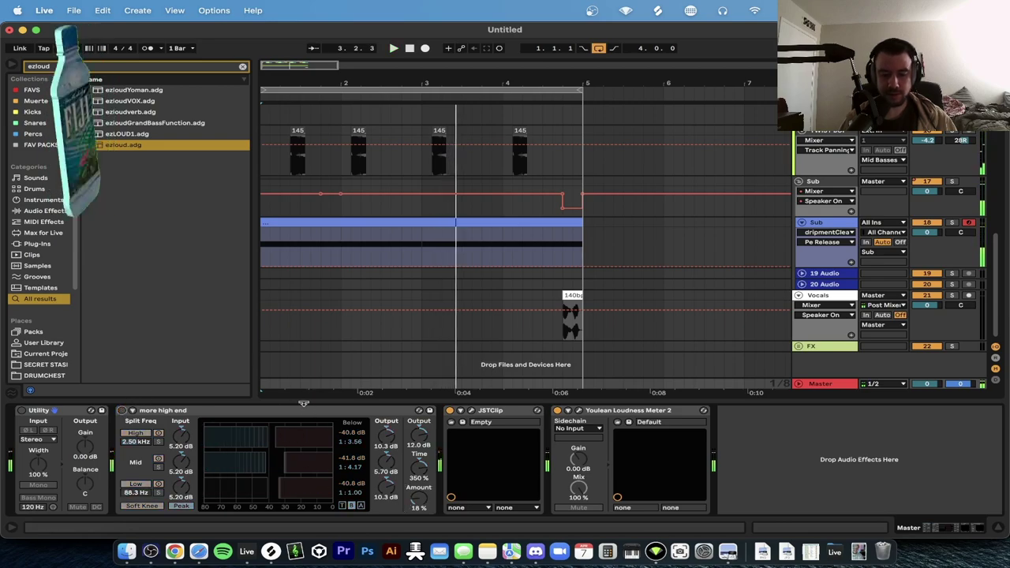
Check the master's JSTClip plug-in, close it and play the loop with the browser and device view hidden.
{"action": "left_click", "coordinate": [471, 411]}
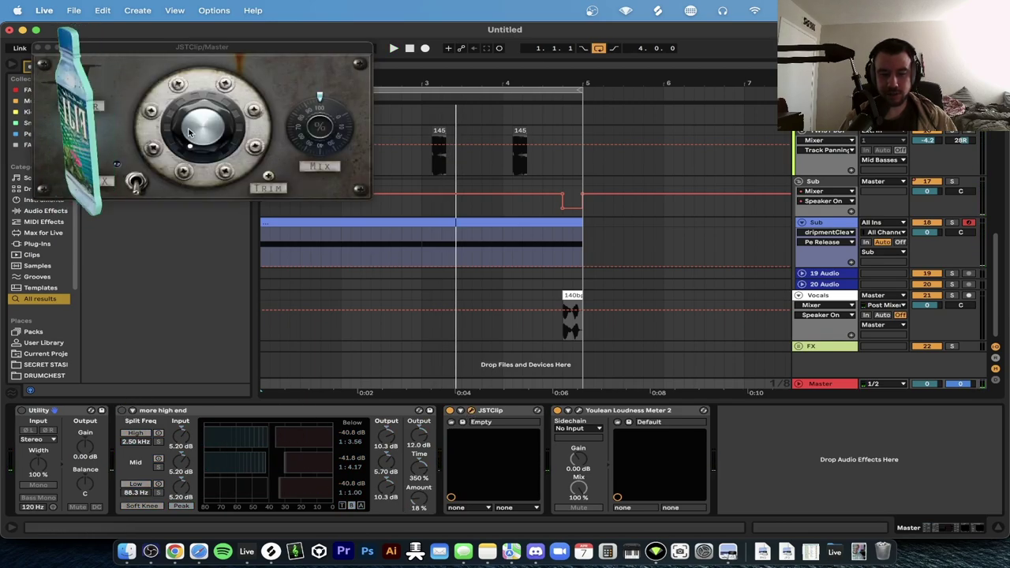
{"action": "left_click", "coordinate": [35, 45]}
{"action": "key", "text": "space"}
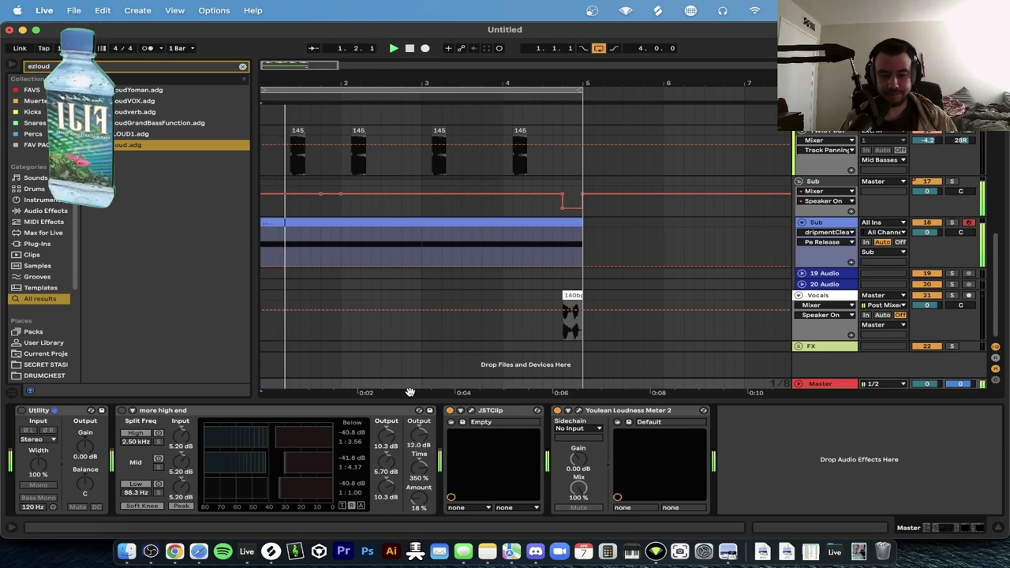
{"action": "key", "text": "super+alt+l"}
{"action": "key", "text": "super+alt+b"}
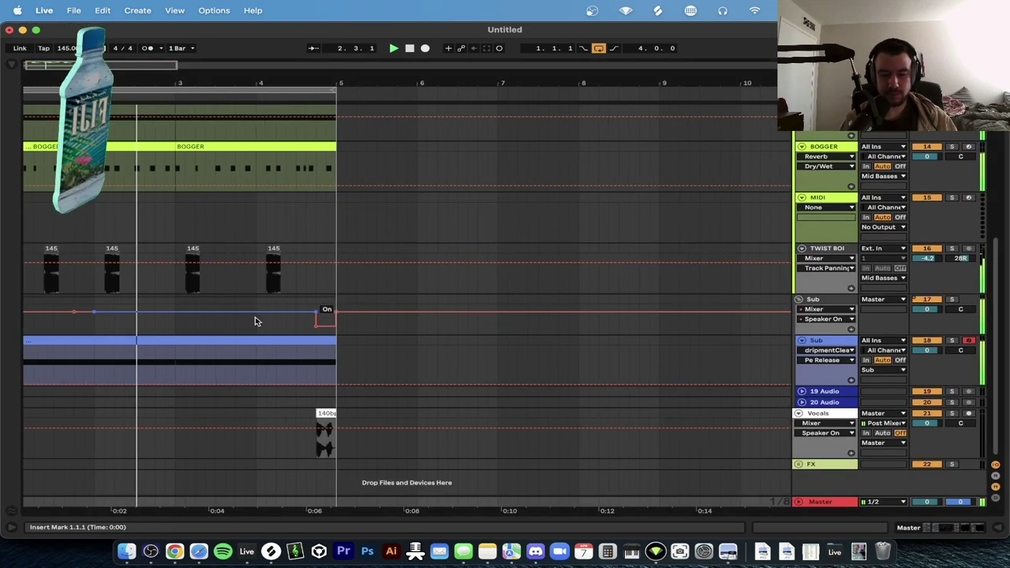
Set the pitch of the OMEN clip at 2.1.3 on TWIST BOI to -13 st and play the loop.
{"action": "left_click_drag", "start_coordinate": [121, 260], "coordinate": [162, 256]}
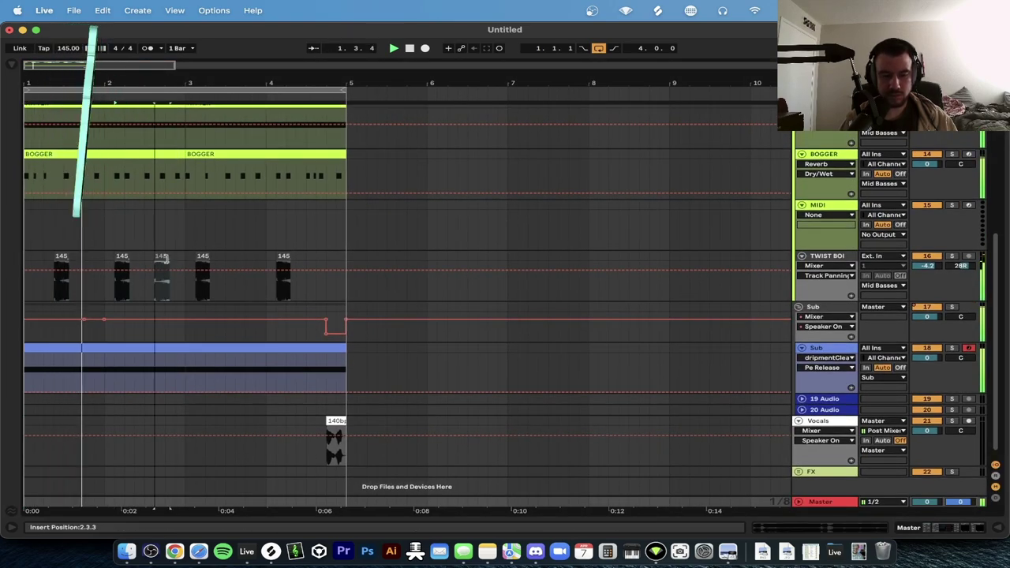
{"action": "key", "text": "super+z"}
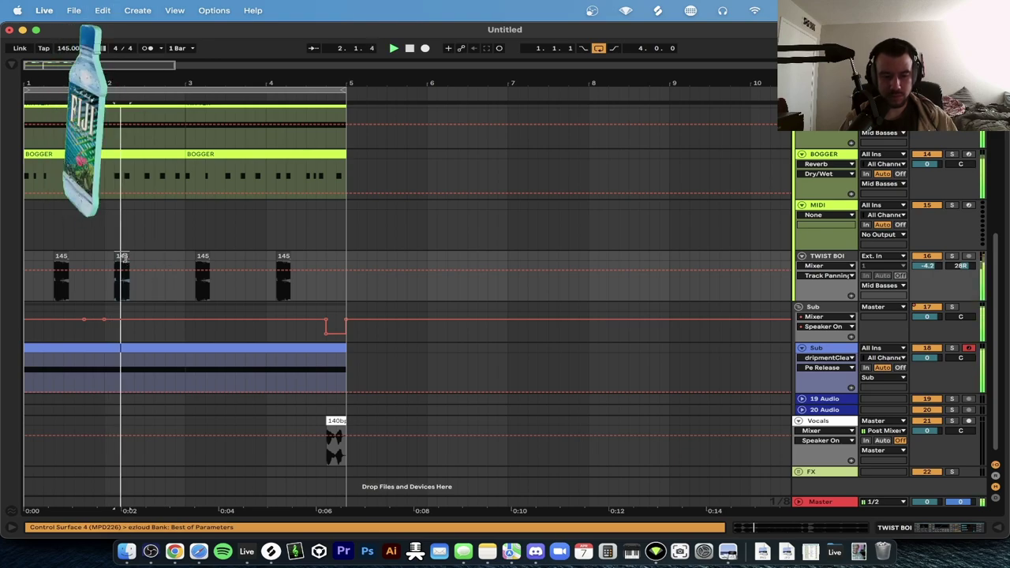
{"action": "double_click", "coordinate": [122, 264]}
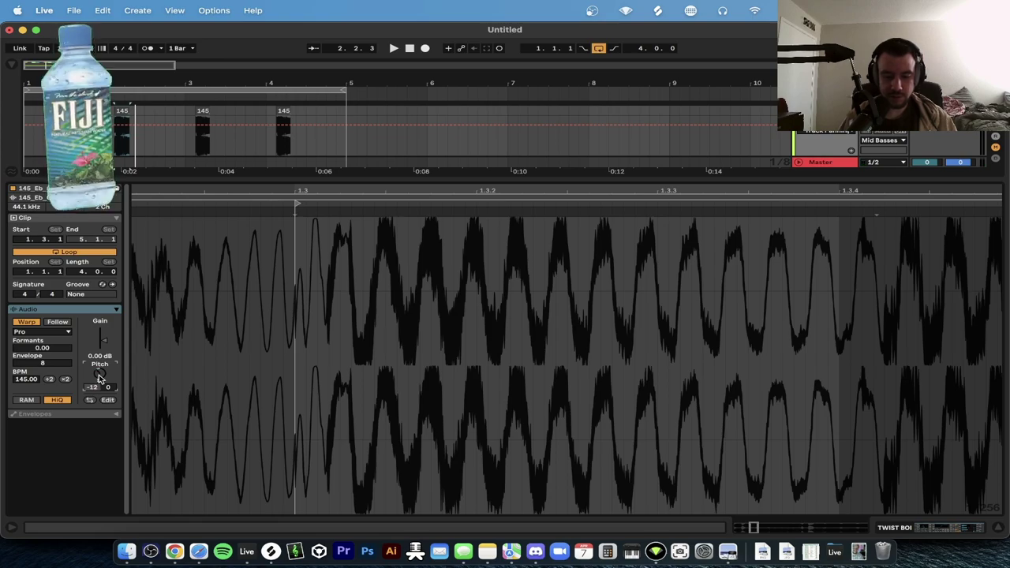
{"action": "key", "text": "space"}
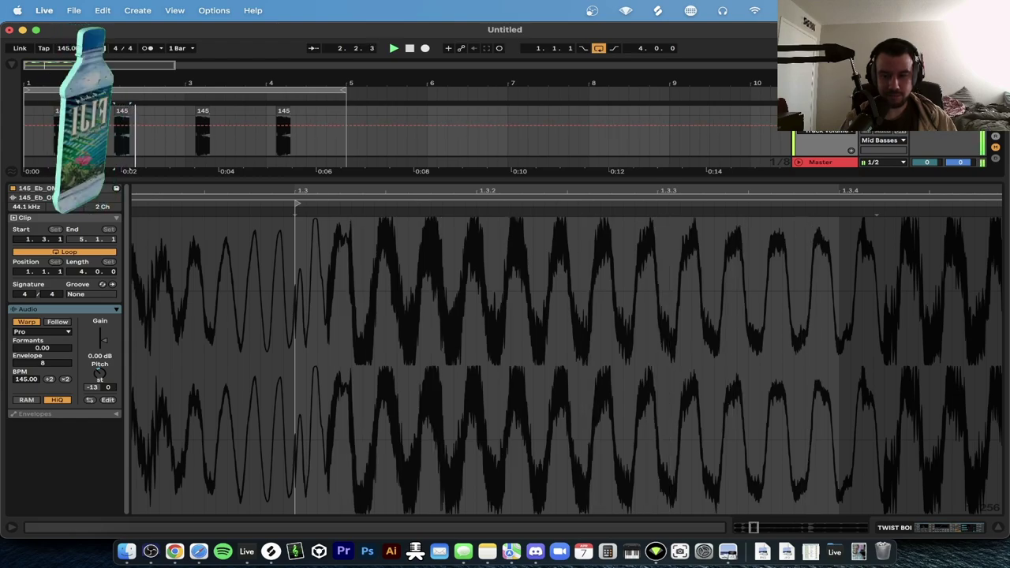
{"action": "double_click", "coordinate": [621, 179]}
Raise the TWIST BOI track volume to -3.3 dB while listening to the loop, and stop playback.
{"action": "scroll", "coordinate": [354, 211], "scroll_direction": "up", "scroll_amount": 1}
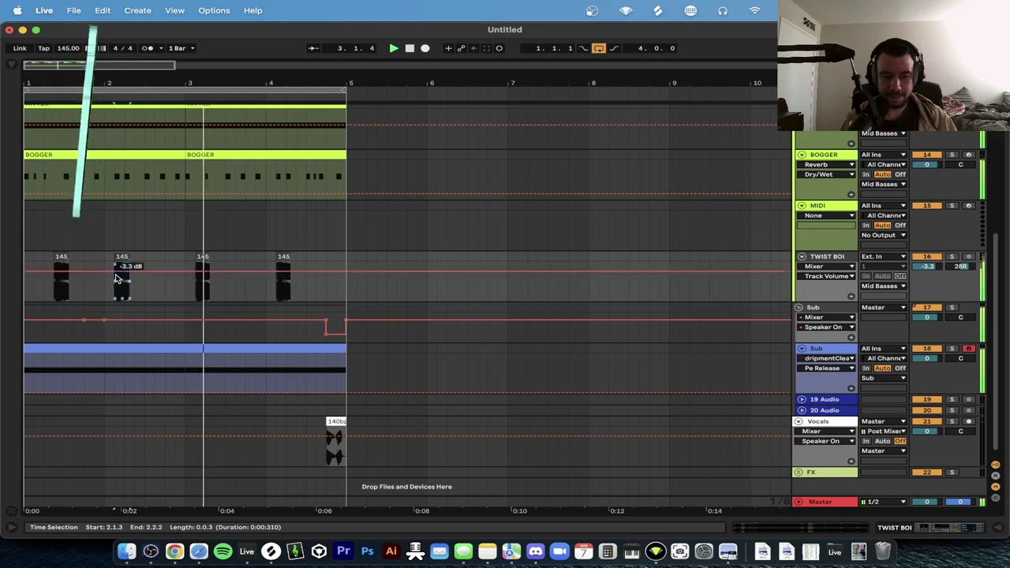
{"action": "left_click", "coordinate": [282, 280]}
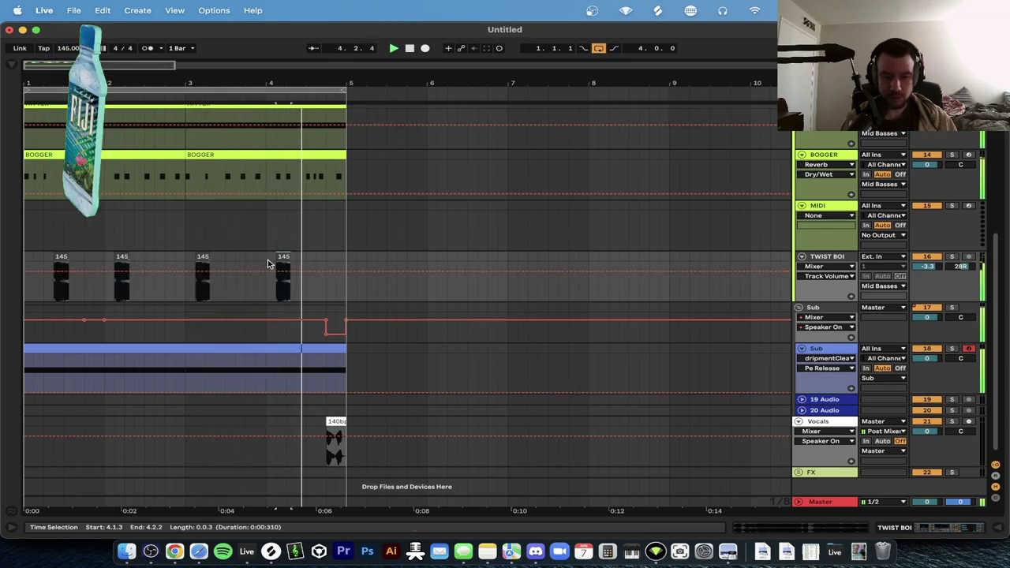
{"action": "scroll", "coordinate": [197, 277], "scroll_direction": "down", "scroll_amount": 1}
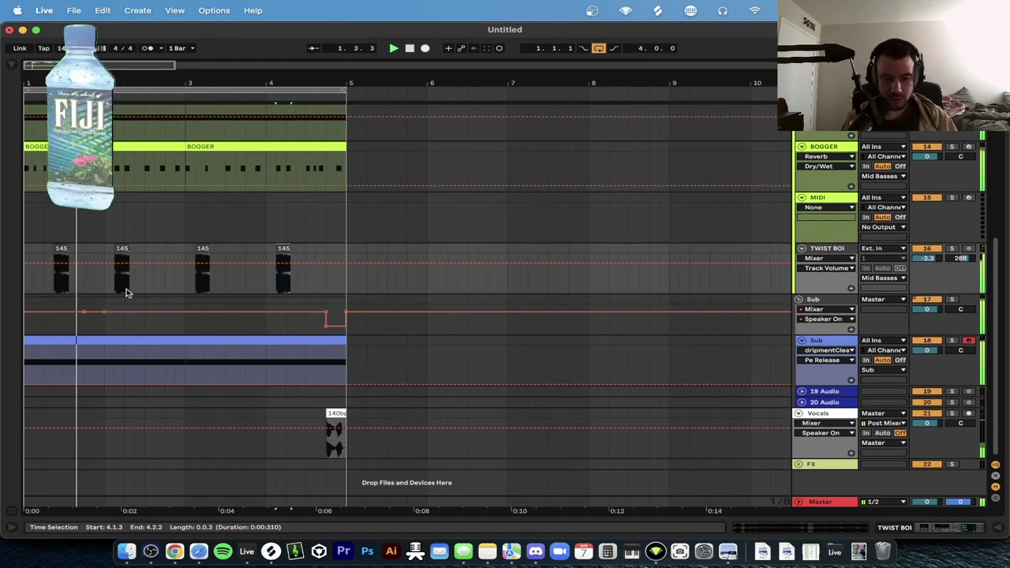
{"action": "scroll", "coordinate": [126, 293], "scroll_direction": "up", "scroll_amount": 1}
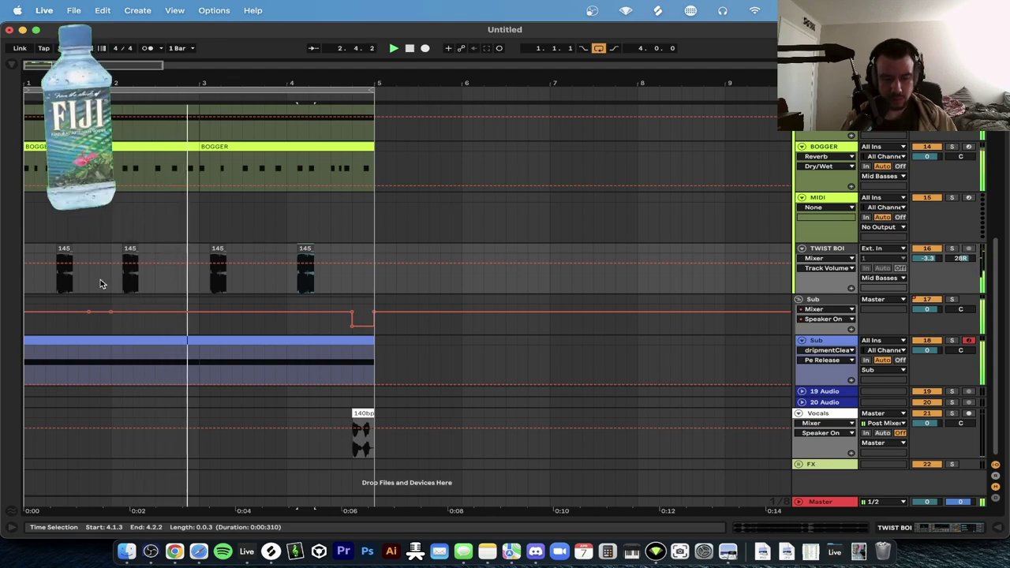
{"action": "scroll", "coordinate": [127, 272], "scroll_direction": "up", "scroll_amount": 1}
{"action": "left_click", "coordinate": [130, 252]}
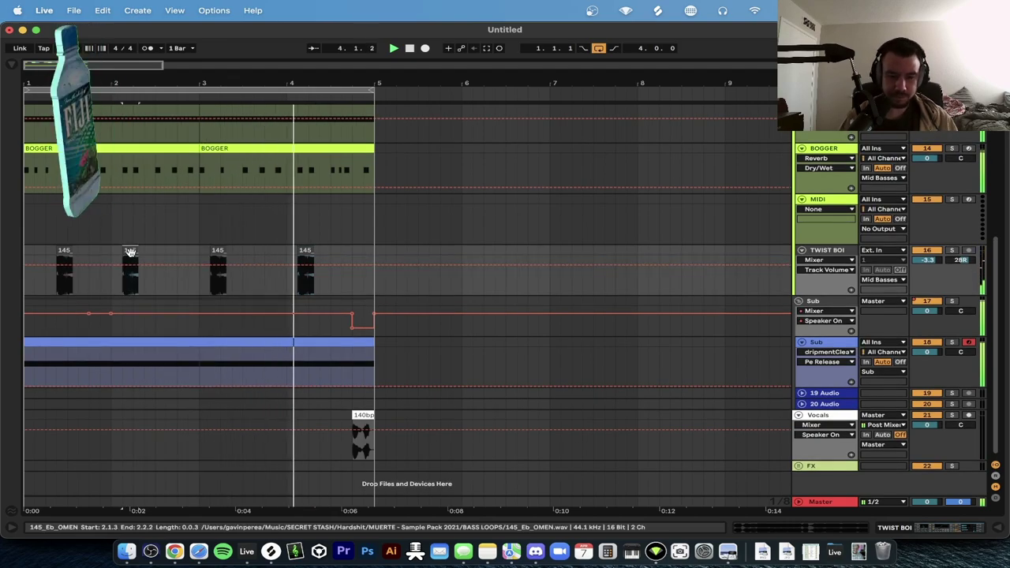
{"action": "scroll", "coordinate": [130, 251], "scroll_direction": "up", "scroll_amount": 3}
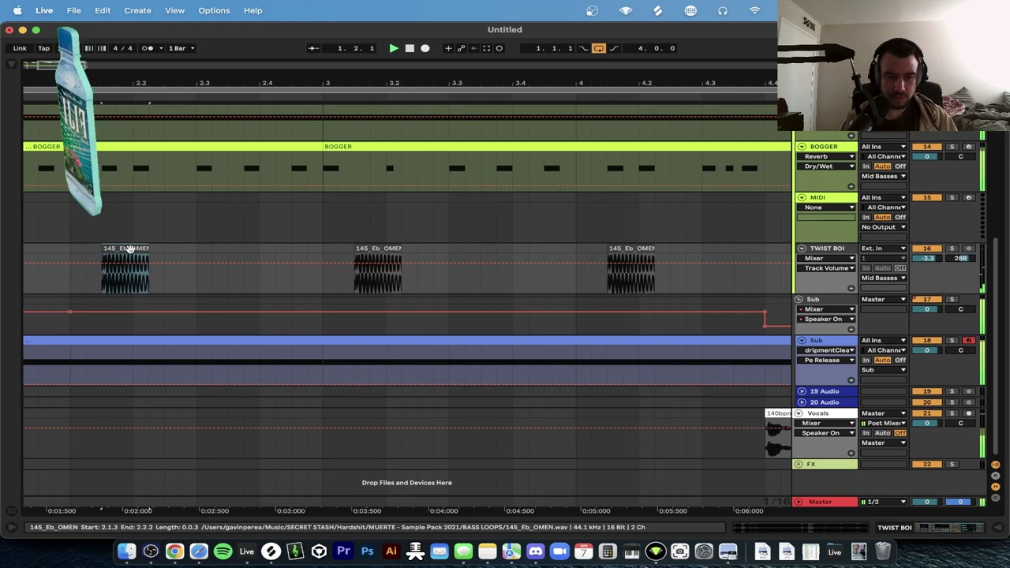
{"action": "left_click", "coordinate": [195, 219]}
{"action": "key", "text": "space"}
{"action": "left_click", "coordinate": [409, 48]}
Duplicate the four-bar section across all tracks so the copy fills bars 5 to 8.
{"action": "scroll", "coordinate": [381, 306], "scroll_direction": "down", "scroll_amount": 5}
{"action": "scroll", "coordinate": [381, 308], "scroll_direction": "up", "scroll_amount": 5}
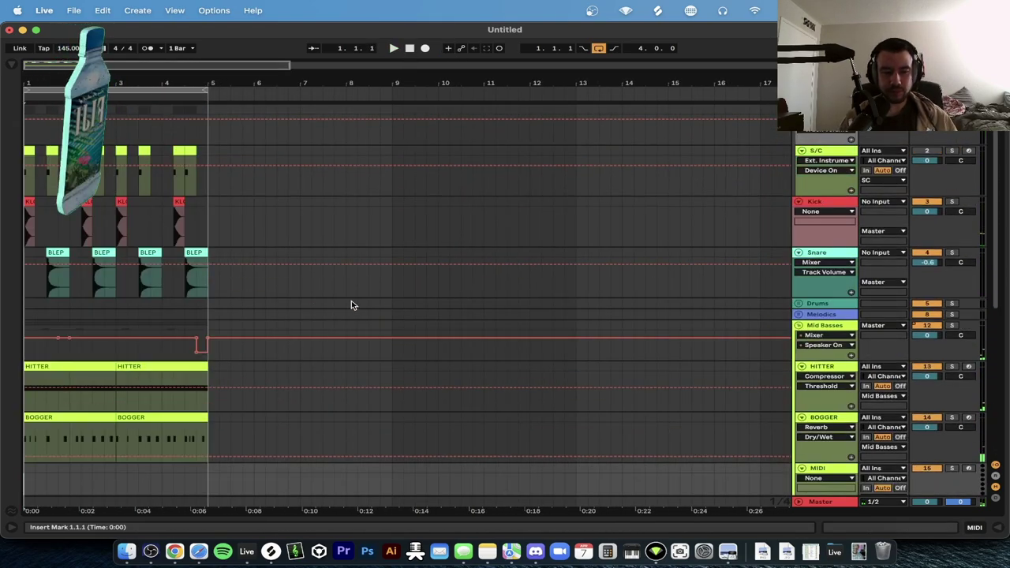
{"action": "scroll", "coordinate": [157, 164], "scroll_direction": "down", "scroll_amount": 5}
{"action": "scroll", "coordinate": [155, 164], "scroll_direction": "up", "scroll_amount": 5}
{"action": "scroll", "coordinate": [155, 164], "scroll_direction": "down", "scroll_amount": 5}
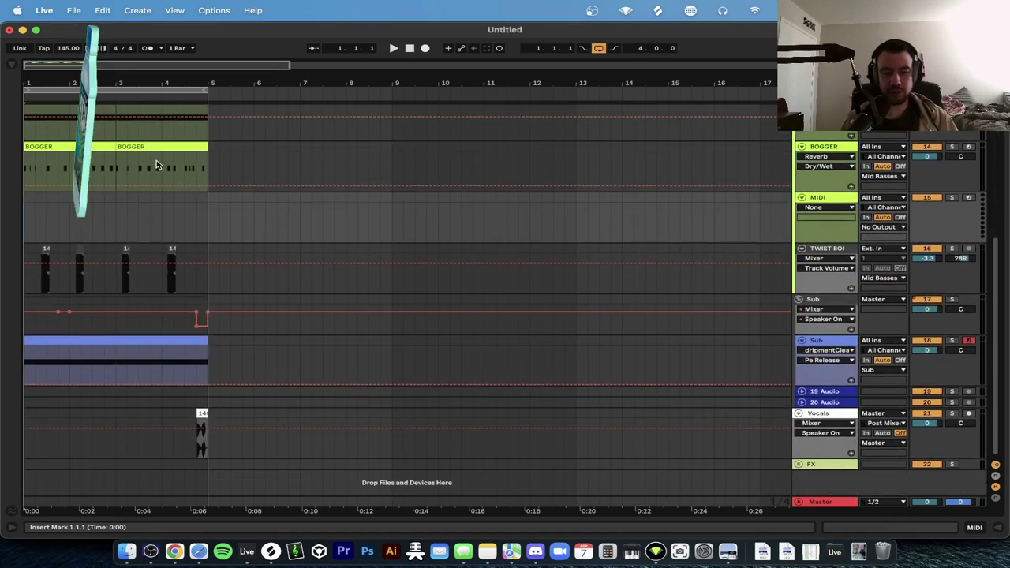
{"action": "scroll", "coordinate": [157, 164], "scroll_direction": "up", "scroll_amount": 2}
{"action": "scroll", "coordinate": [158, 164], "scroll_direction": "up", "scroll_amount": 3}
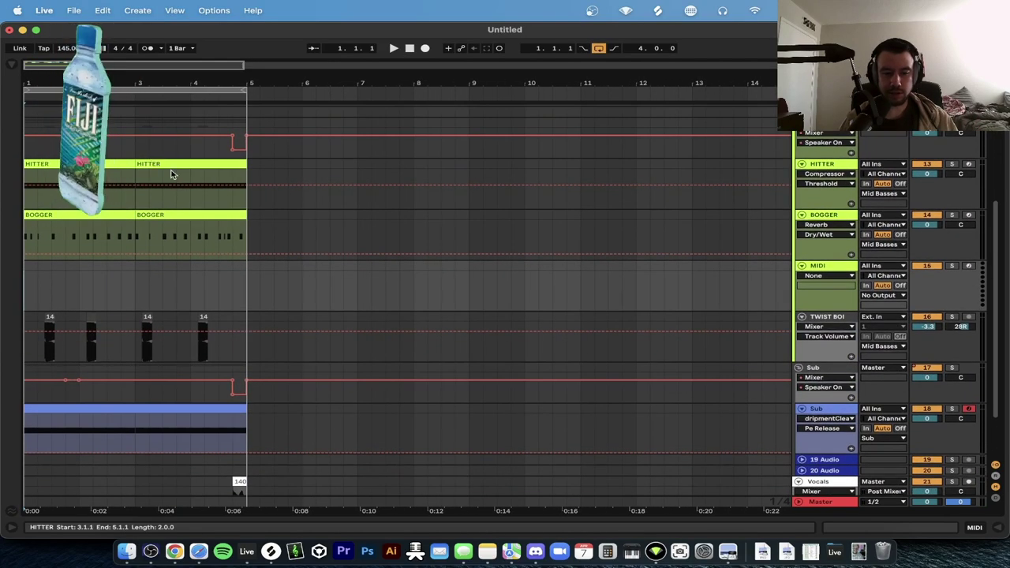
{"action": "left_click", "coordinate": [242, 233]}
{"action": "scroll", "coordinate": [239, 229], "scroll_direction": "up", "scroll_amount": 5}
{"action": "left_click_drag", "start_coordinate": [248, 133], "coordinate": [25, 502]}
{"action": "scroll", "coordinate": [409, 286], "scroll_direction": "down", "scroll_amount": 2}
{"action": "key", "text": "super+d"}
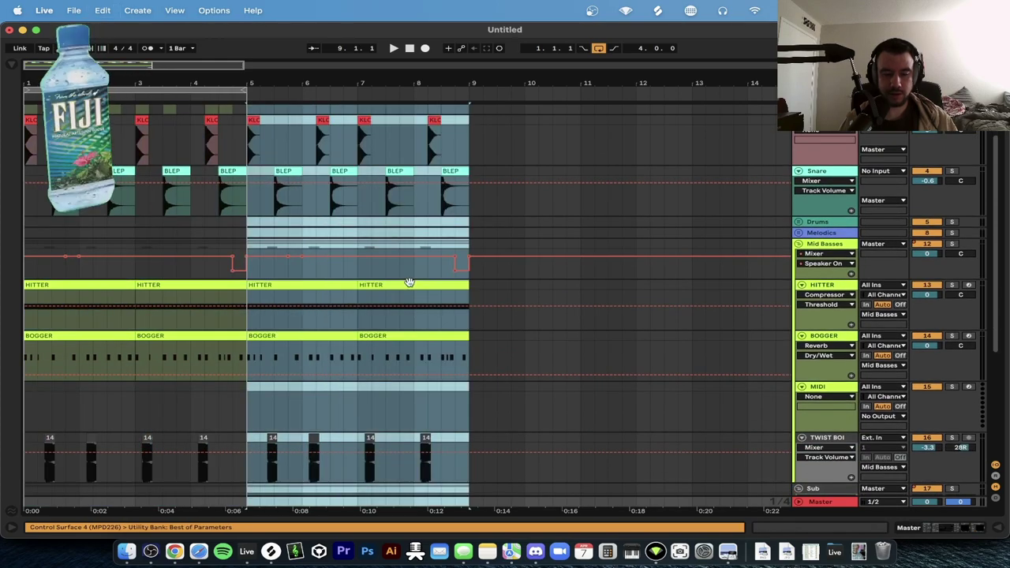
Extend the loop to eight bars and play the duplicated arrangement from the start.
{"action": "scroll", "coordinate": [253, 290], "scroll_direction": "down", "scroll_amount": 5}
{"action": "left_click_drag", "start_coordinate": [253, 93], "coordinate": [467, 90]}
{"action": "left_click", "coordinate": [410, 49]}
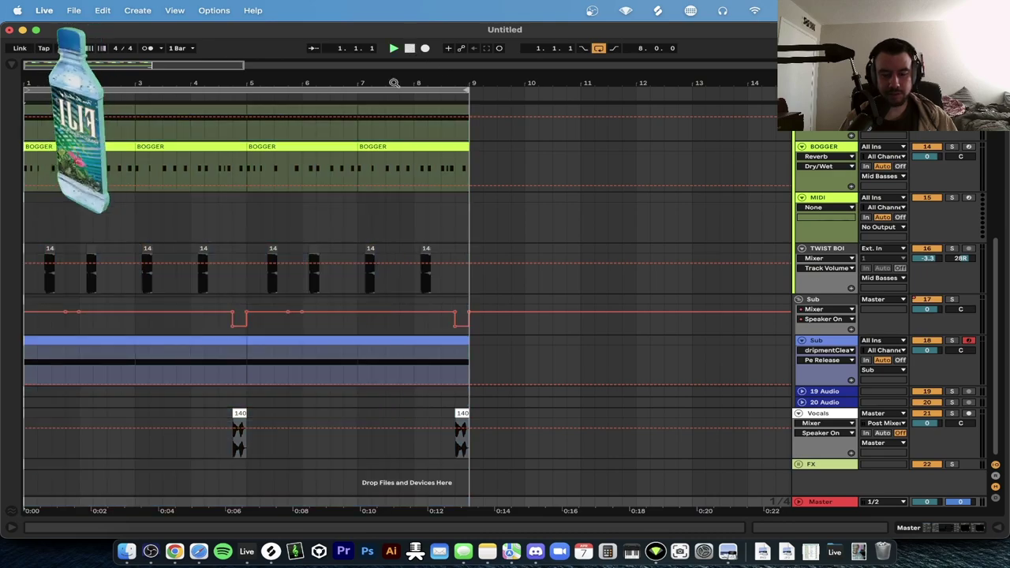
{"action": "key", "text": "space"}
{"action": "scroll", "coordinate": [192, 211], "scroll_direction": "down", "scroll_amount": 1}
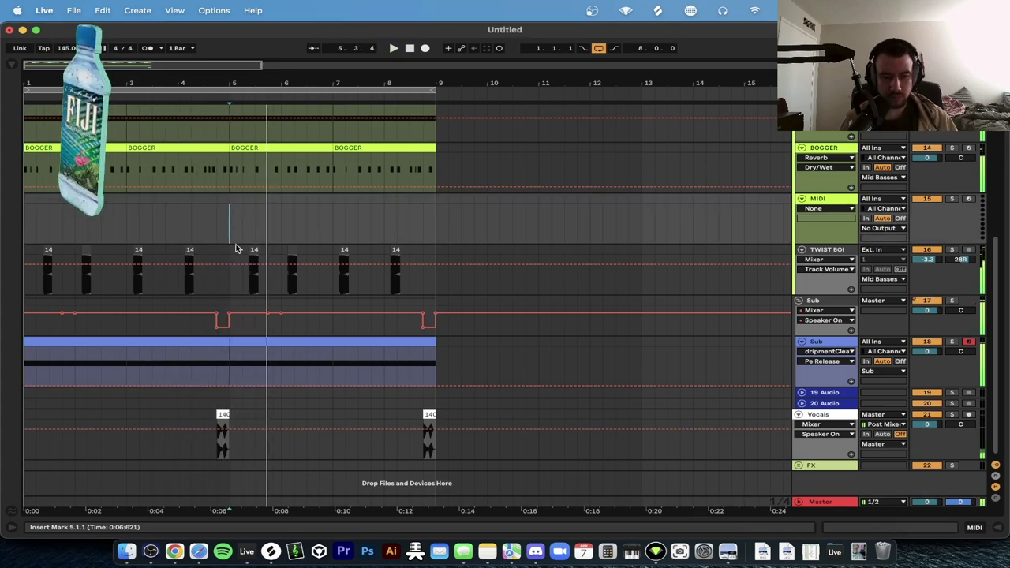
Open the BOGGER clip that starts at bar 5 for note editing.
{"action": "scroll", "coordinate": [234, 237], "scroll_direction": "up", "scroll_amount": 3}
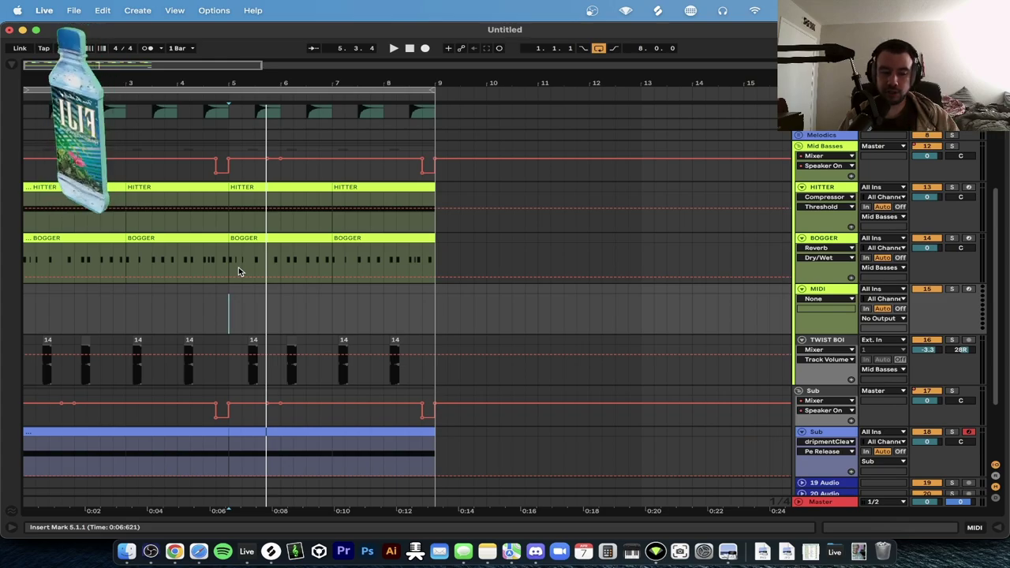
{"action": "scroll", "coordinate": [242, 284], "scroll_direction": "up", "scroll_amount": 3}
{"action": "scroll", "coordinate": [242, 285], "scroll_direction": "down", "scroll_amount": 3}
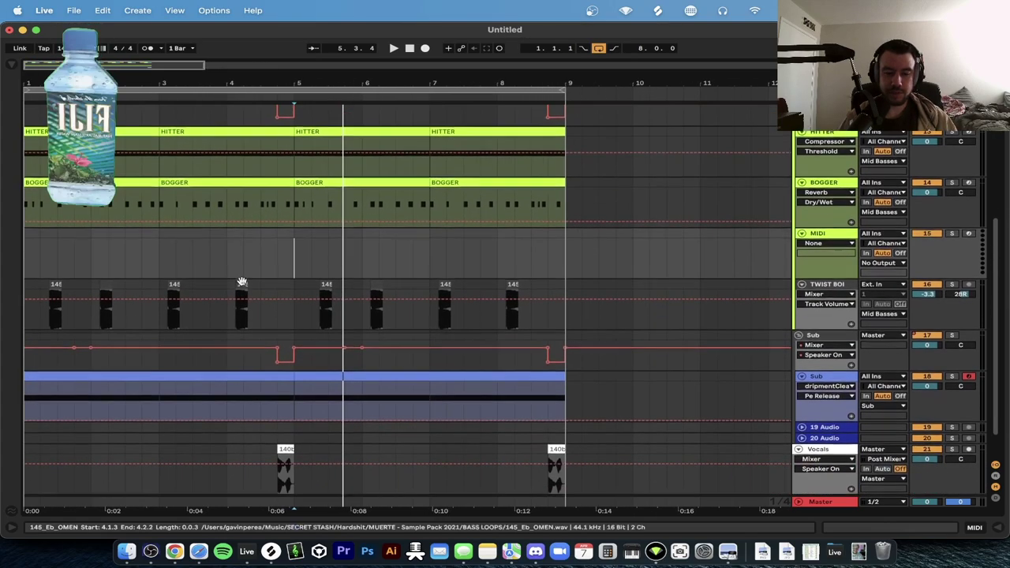
{"action": "scroll", "coordinate": [242, 285], "scroll_direction": "down", "scroll_amount": 1}
{"action": "scroll", "coordinate": [242, 285], "scroll_direction": "down", "scroll_amount": 2}
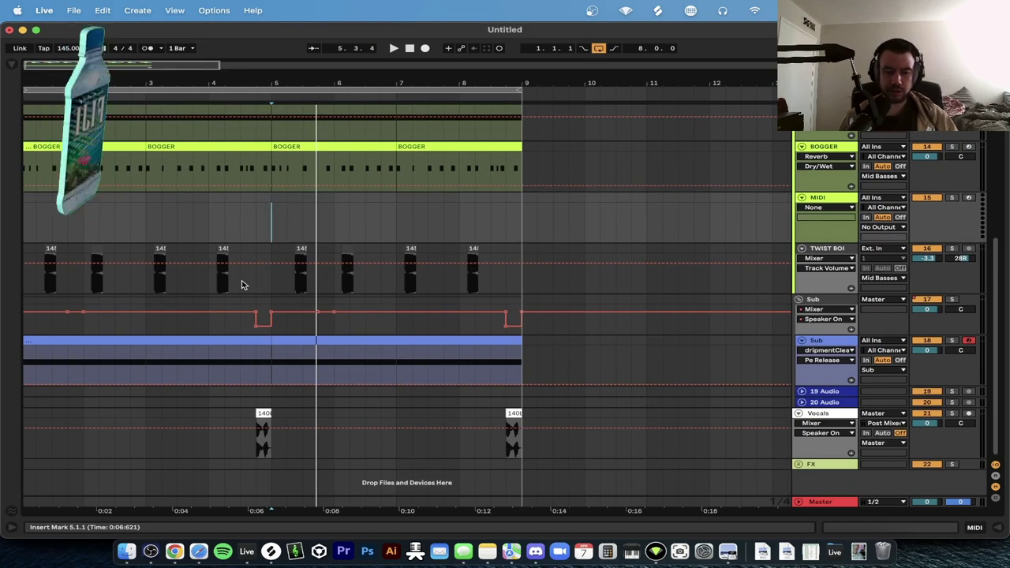
{"action": "scroll", "coordinate": [243, 285], "scroll_direction": "down", "scroll_amount": 2}
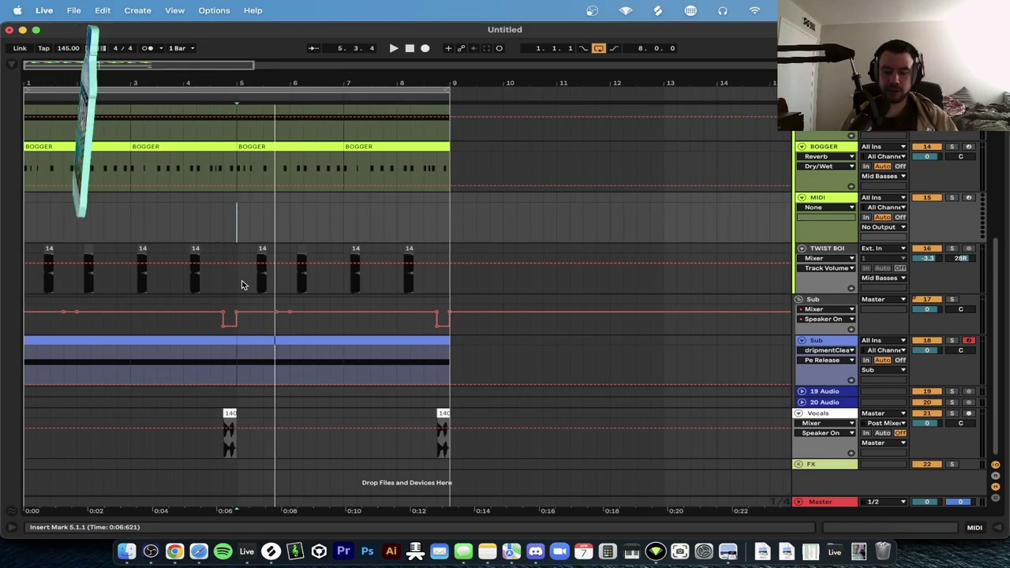
{"action": "right_click", "coordinate": [243, 284]}
{"action": "left_click", "coordinate": [256, 201]}
{"action": "left_click", "coordinate": [234, 207]}
{"action": "scroll", "coordinate": [235, 208], "scroll_direction": "up", "scroll_amount": 3}
{"action": "double_click", "coordinate": [258, 223]}
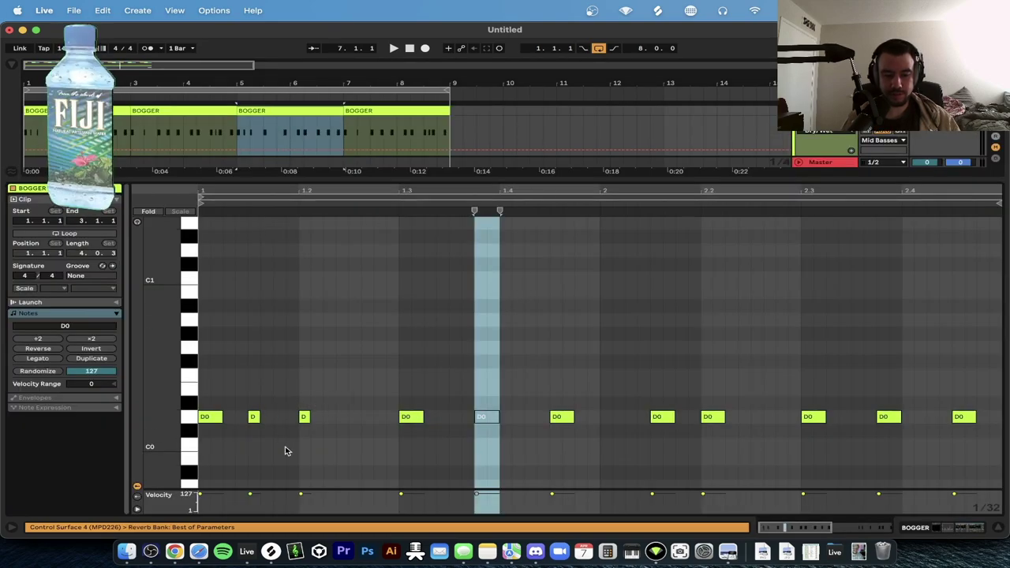
Delete the early notes in the bar 5 BOGGER clip and place D0 notes at 1.1.4 and 1.3.
{"action": "left_click_drag", "start_coordinate": [361, 463], "coordinate": [184, 379]}
{"action": "key", "text": "Delete"}
{"action": "key", "text": "space"}
{"action": "left_click_drag", "start_coordinate": [405, 420], "coordinate": [278, 417]}
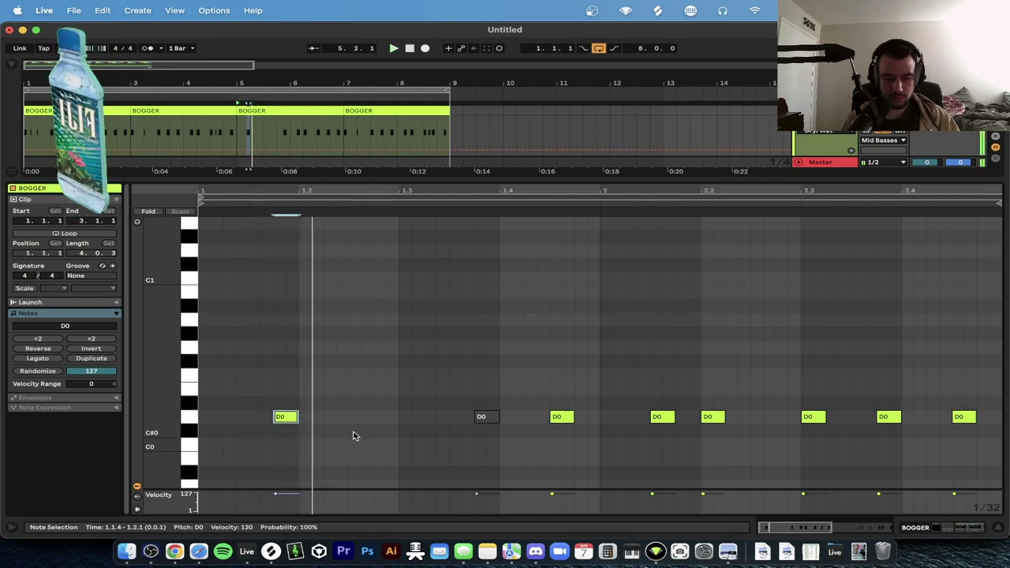
{"action": "left_click_drag", "start_coordinate": [289, 417], "coordinate": [414, 419]}
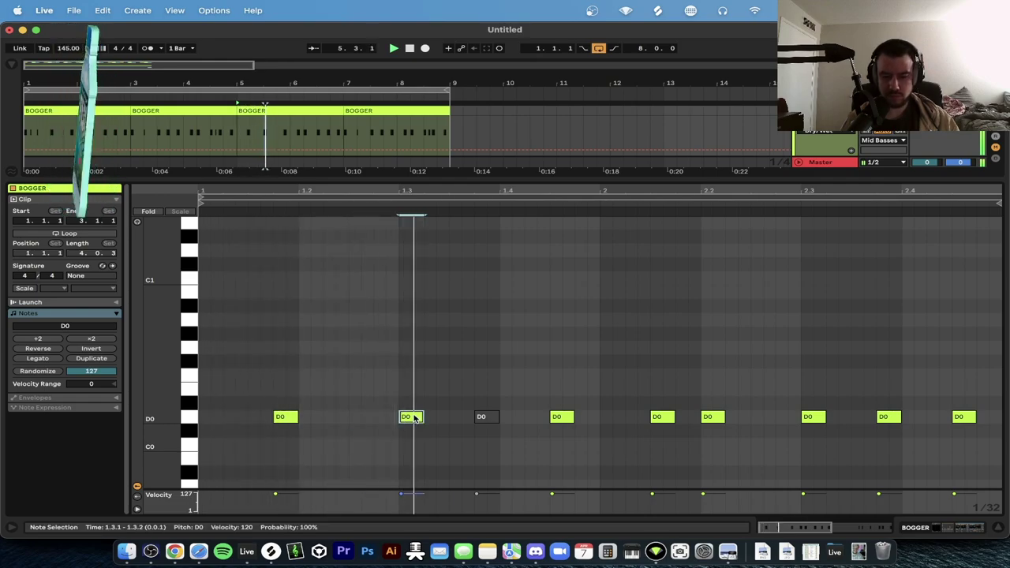
Reactivate the muted D0 note, realign the off-beat notes to beats 1.4, 2.1 and 2.4, and remove the extra notes.
{"action": "left_click", "coordinate": [486, 419]}
{"action": "key", "text": "0"}
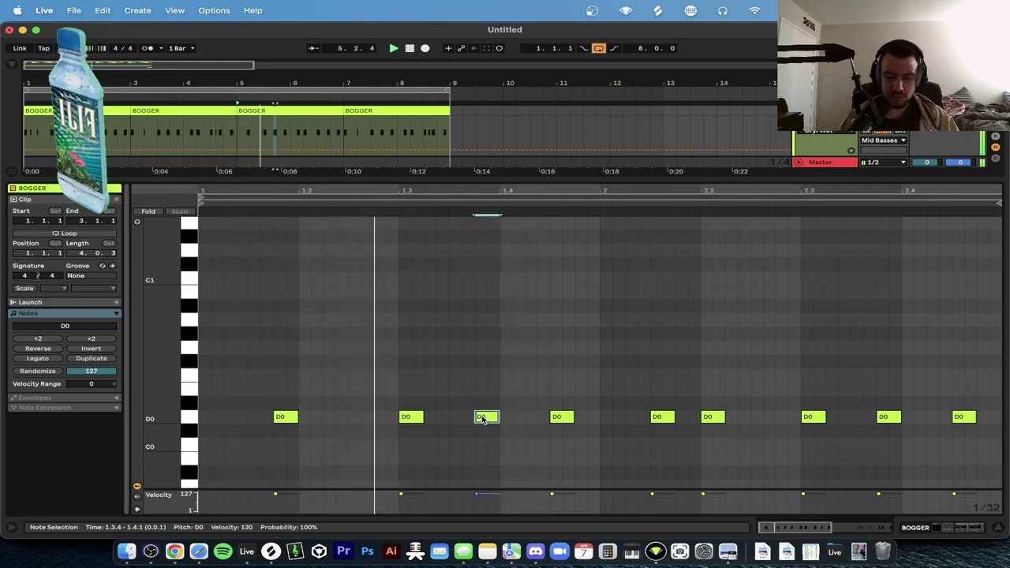
{"action": "left_click_drag", "start_coordinate": [489, 421], "coordinate": [606, 419]}
{"action": "left_click", "coordinate": [555, 419]}
{"action": "double_click", "coordinate": [666, 418]}
{"action": "scroll", "coordinate": [880, 424], "scroll_direction": "right", "scroll_amount": 2}
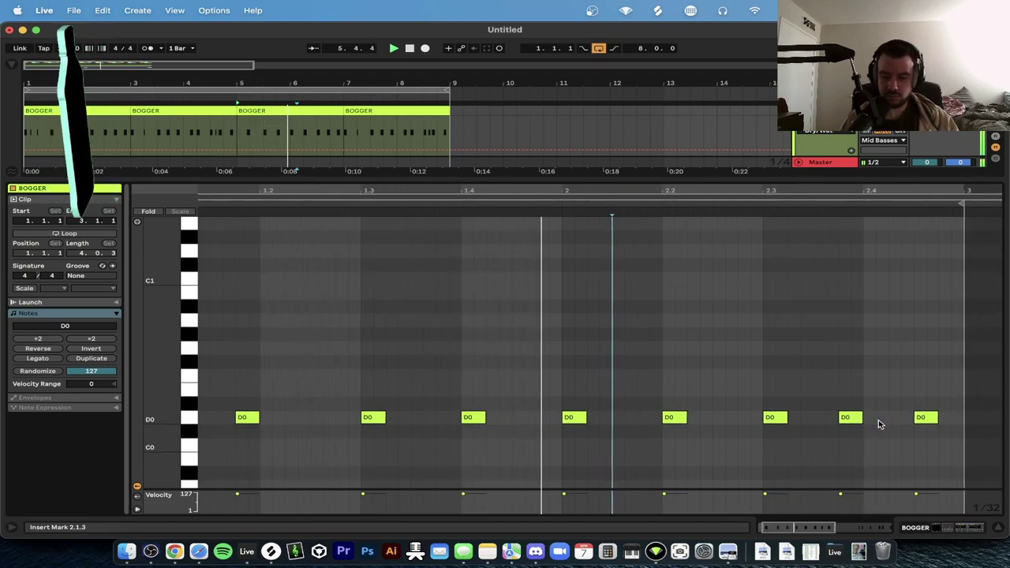
{"action": "double_click", "coordinate": [841, 418]}
{"action": "left_click_drag", "start_coordinate": [918, 422], "coordinate": [869, 422]}
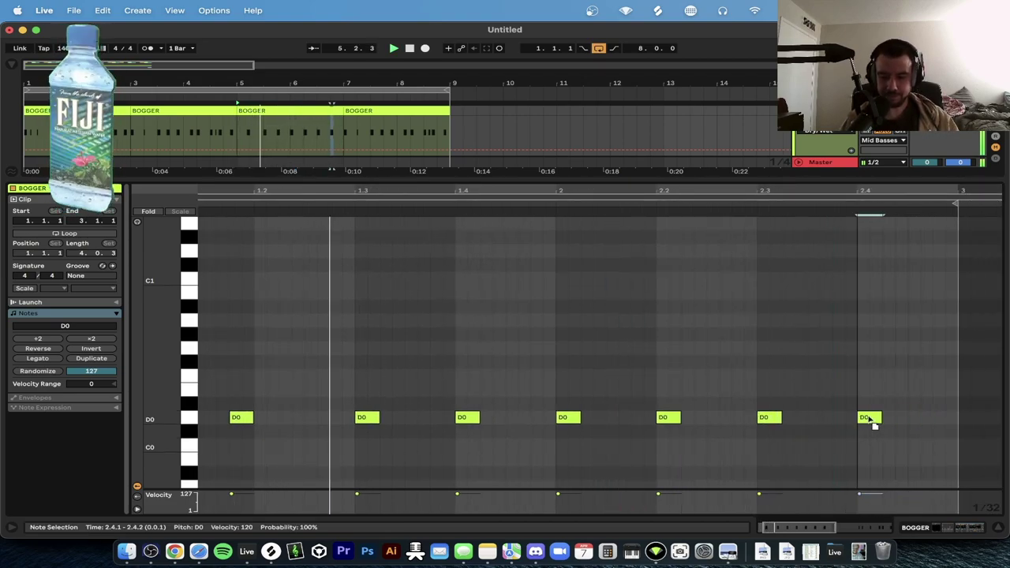
Duplicate the edited BOGGER clip from bar 5 over the one at bar 7.
{"action": "double_click", "coordinate": [506, 181]}
{"action": "scroll", "coordinate": [507, 183], "scroll_direction": "up", "scroll_amount": 2}
{"action": "left_click", "coordinate": [306, 188]}
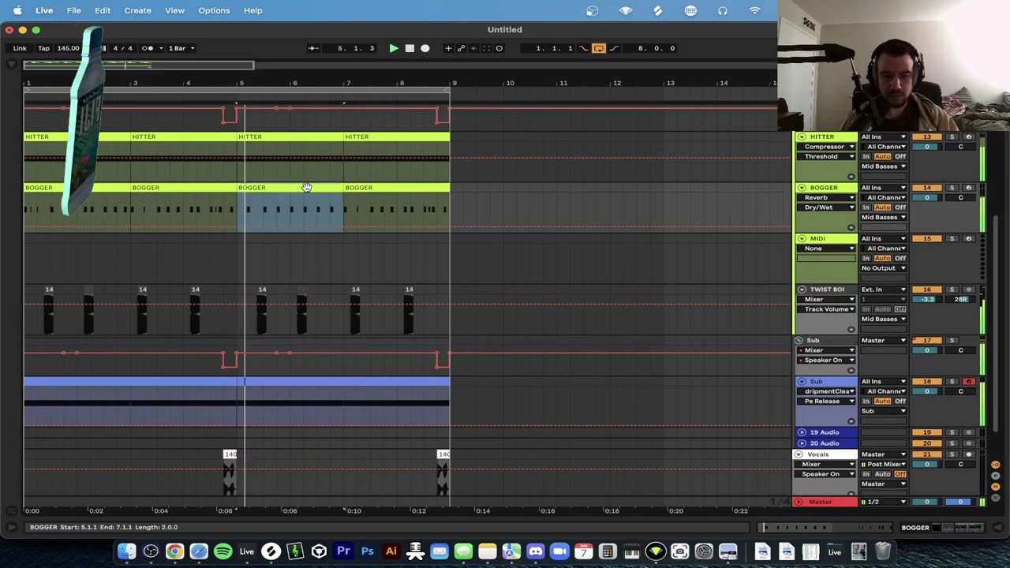
{"action": "key", "text": "super+d"}
{"action": "scroll", "coordinate": [357, 197], "scroll_direction": "up", "scroll_amount": 1}
Add a D0 note at 1.2.3 in the bar 7 BOGGER clip and return to the arrangement while it plays.
{"action": "double_click", "coordinate": [355, 199]}
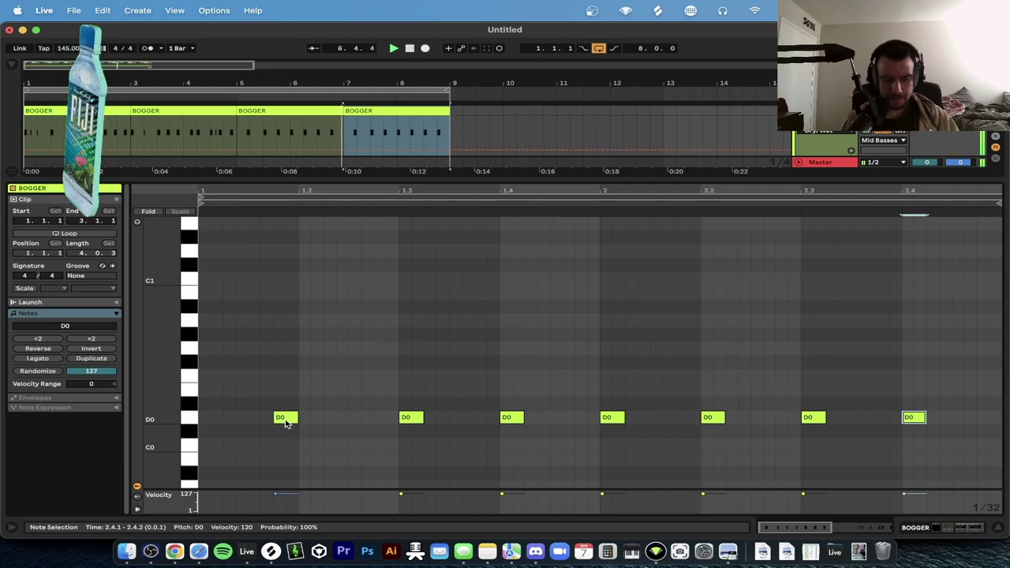
{"action": "double_click", "coordinate": [361, 418]}
{"action": "scroll", "coordinate": [442, 426], "scroll_direction": "down", "scroll_amount": 3}
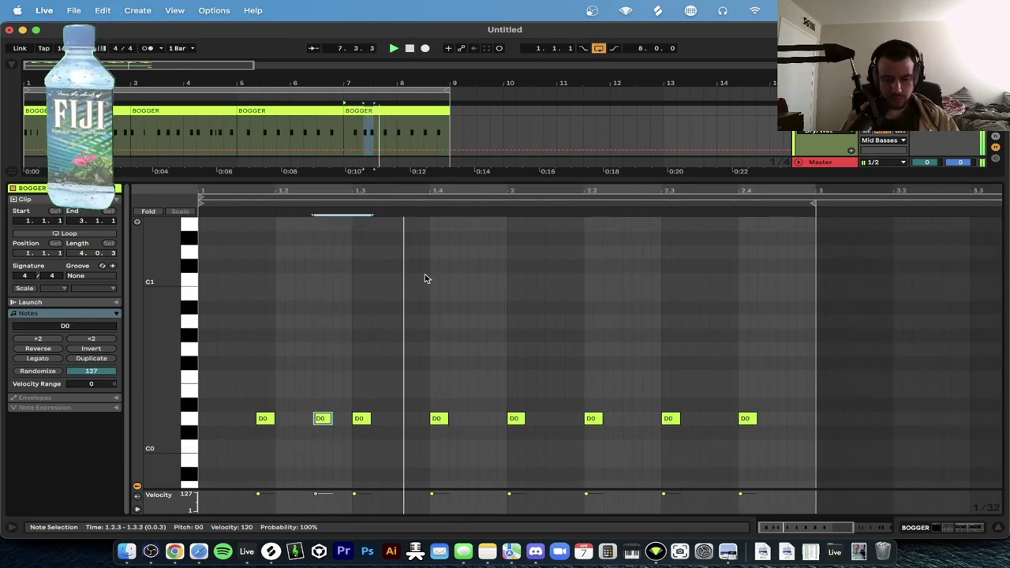
{"action": "key", "text": "alt+super+l"}
{"action": "scroll", "coordinate": [327, 184], "scroll_direction": "up", "scroll_amount": 4}
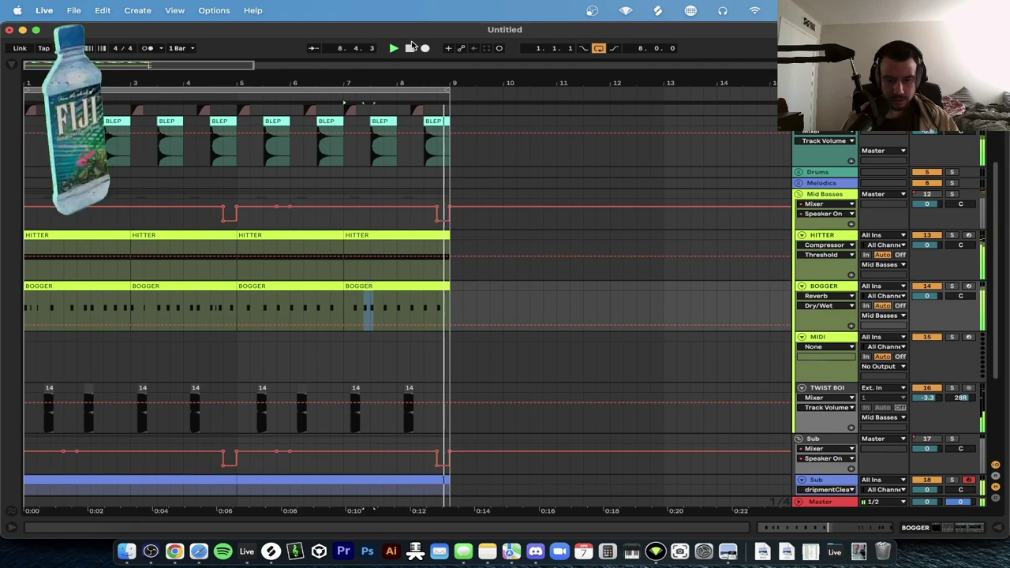
{"action": "scroll", "coordinate": [359, 229], "scroll_direction": "down", "scroll_amount": 4}
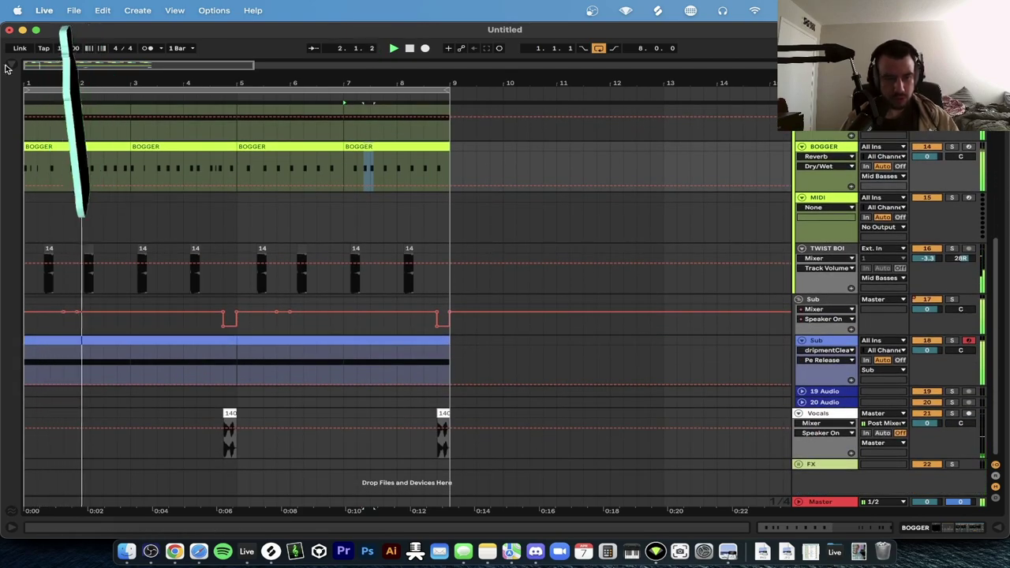
Clear the browser search and preview the 140bpm_Line vocal samples in the SECRET STASH folder.
{"action": "key", "text": "super+alt+b"}
{"action": "left_click", "coordinate": [45, 376]}
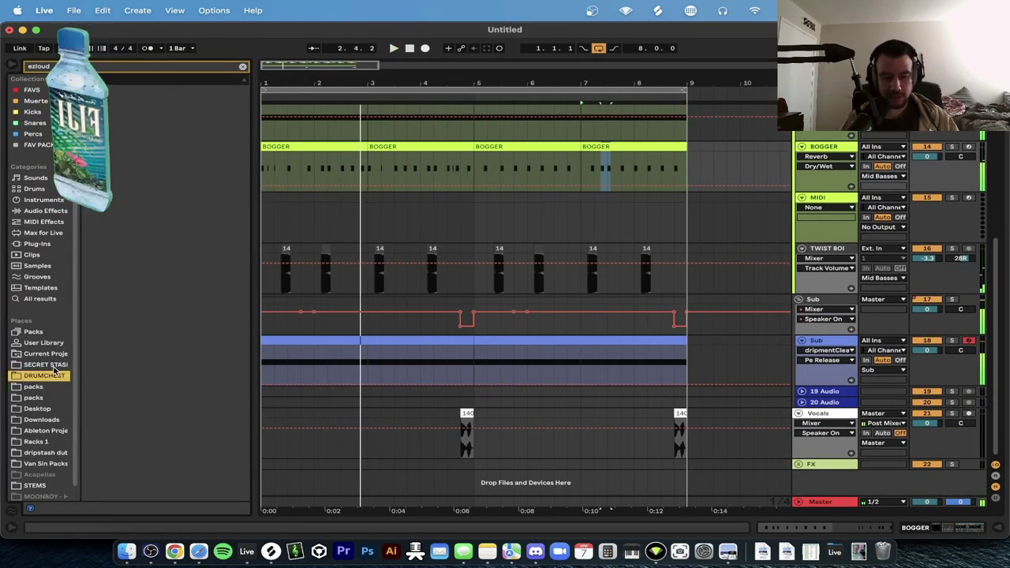
{"action": "left_click", "coordinate": [242, 68]}
{"action": "left_click", "coordinate": [164, 359]}
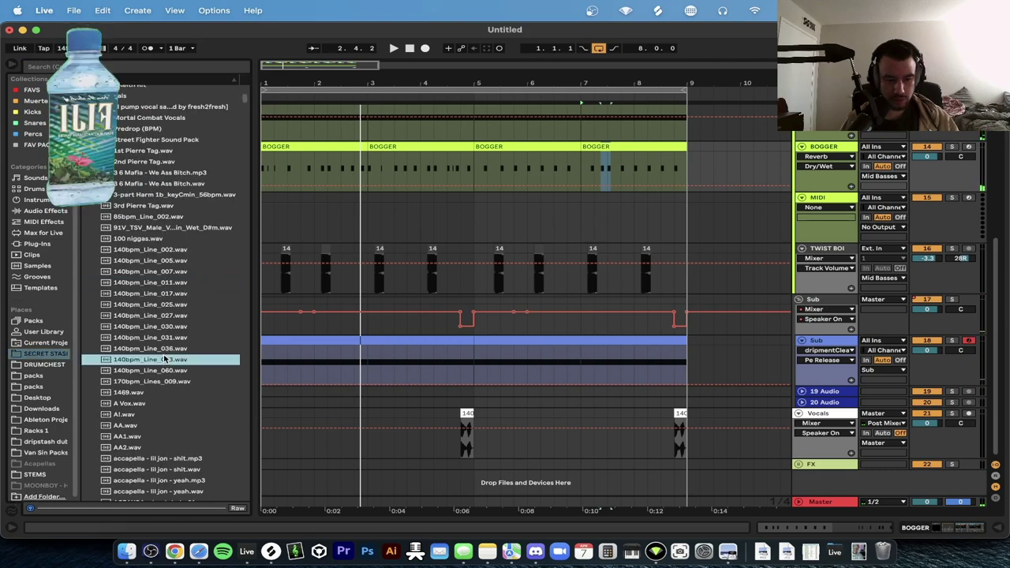
{"action": "left_click", "coordinate": [163, 315]}
{"action": "scroll", "coordinate": [165, 319], "scroll_direction": "down", "scroll_amount": 3}
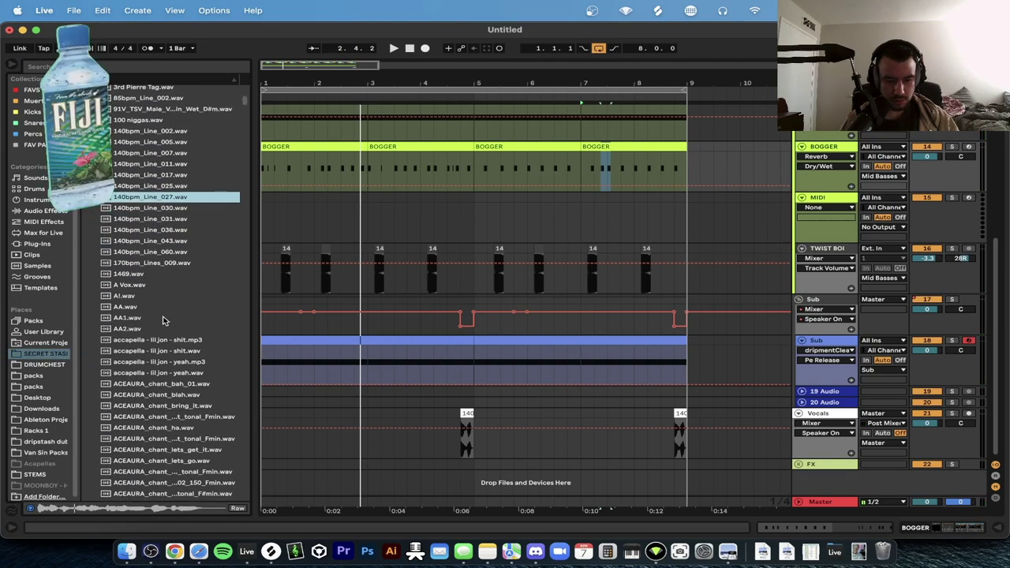
{"action": "left_click", "coordinate": [157, 186]}
{"action": "left_click", "coordinate": [153, 143]}
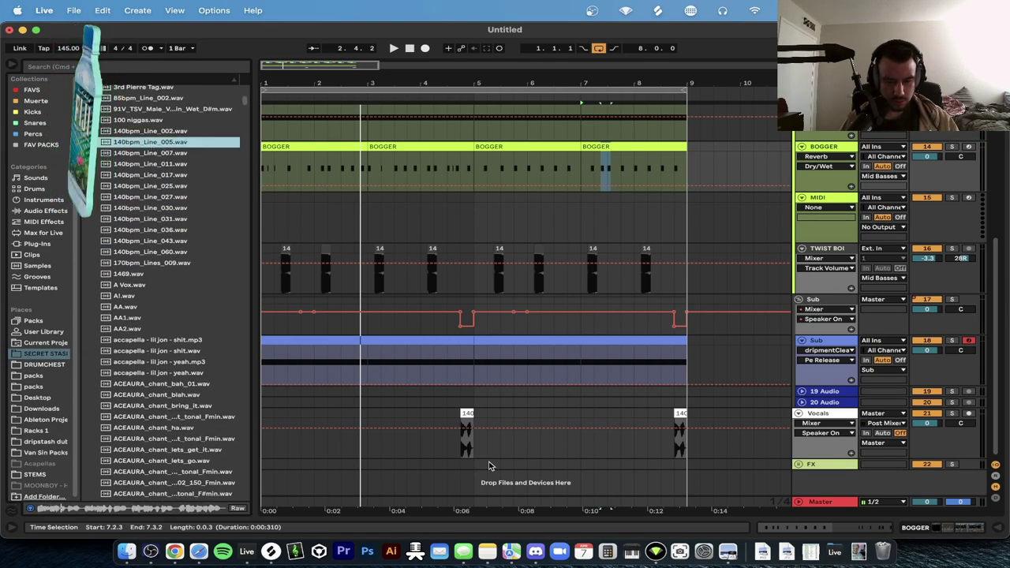
Extend the vocal clip at 4.4 to 6.2.1, split it at 5.1.1, and move the split-off part to 9.3.1.
{"action": "scroll", "coordinate": [481, 424], "scroll_direction": "up", "scroll_amount": 4}
{"action": "left_click_drag", "start_coordinate": [464, 418], "coordinate": [640, 414]}
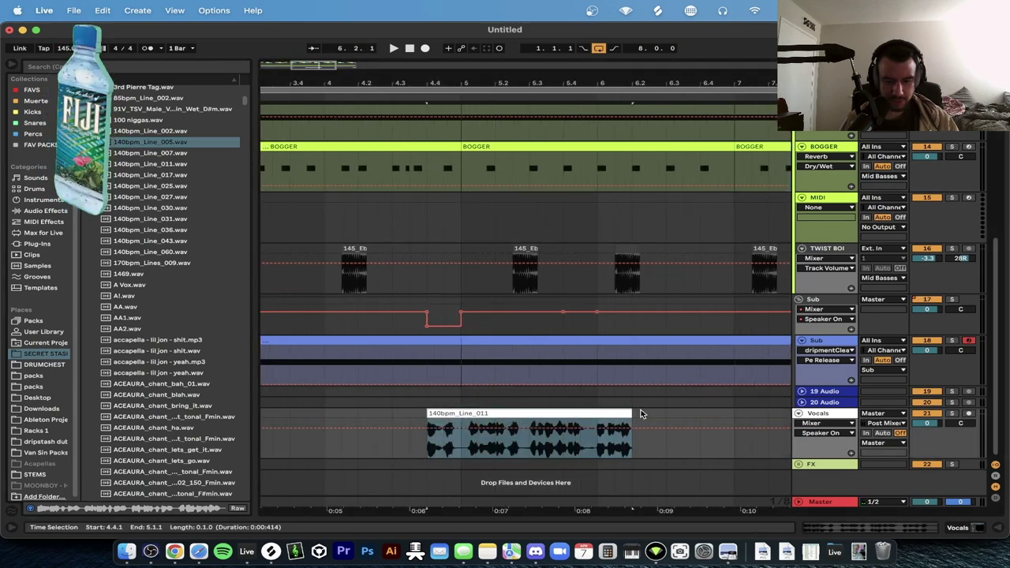
{"action": "left_click", "coordinate": [467, 442]}
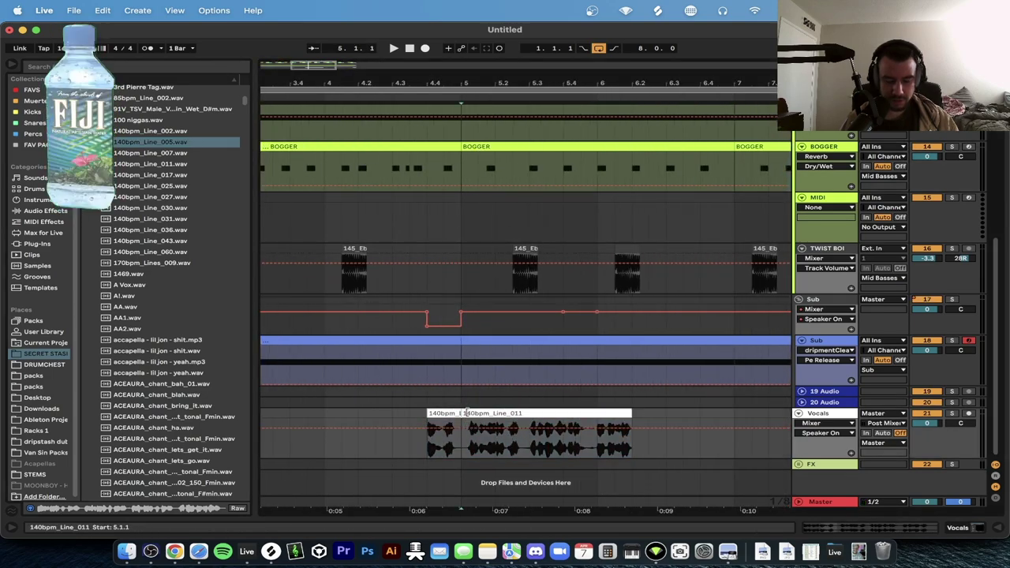
{"action": "scroll", "coordinate": [468, 414], "scroll_direction": "down", "scroll_amount": 4}
{"action": "scroll", "coordinate": [468, 415], "scroll_direction": "right", "scroll_amount": 4}
{"action": "left_click_drag", "start_coordinate": [352, 414], "coordinate": [590, 415]}
Audition the soloed Vocals track, comparing the moved phrase at 9.3 with the vocal chop at 8.4.
{"action": "scroll", "coordinate": [588, 413], "scroll_direction": "up", "scroll_amount": 3}
{"action": "scroll", "coordinate": [588, 413], "scroll_direction": "up", "scroll_amount": 3}
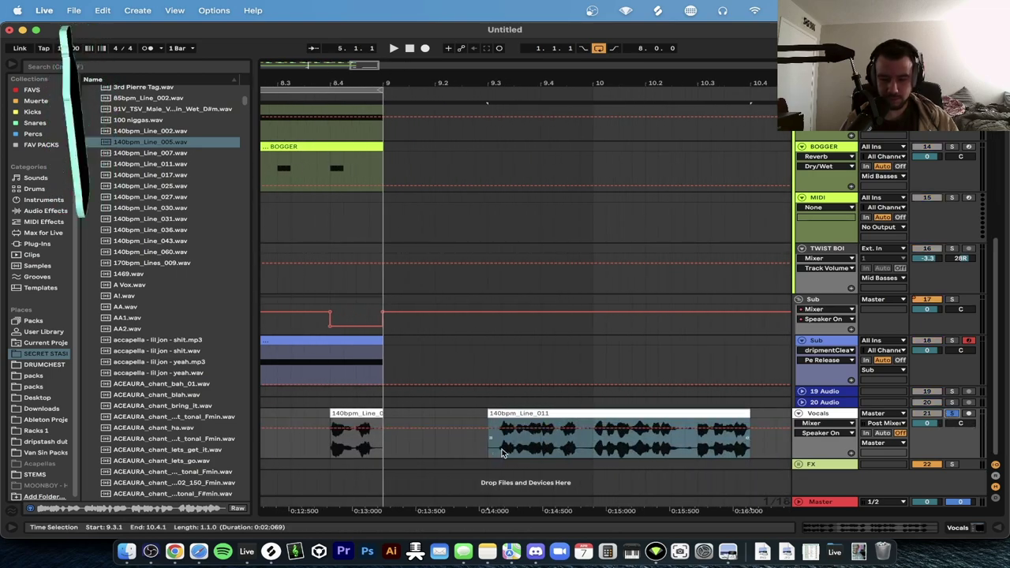
{"action": "left_click", "coordinate": [514, 450]}
{"action": "key", "text": "space"}
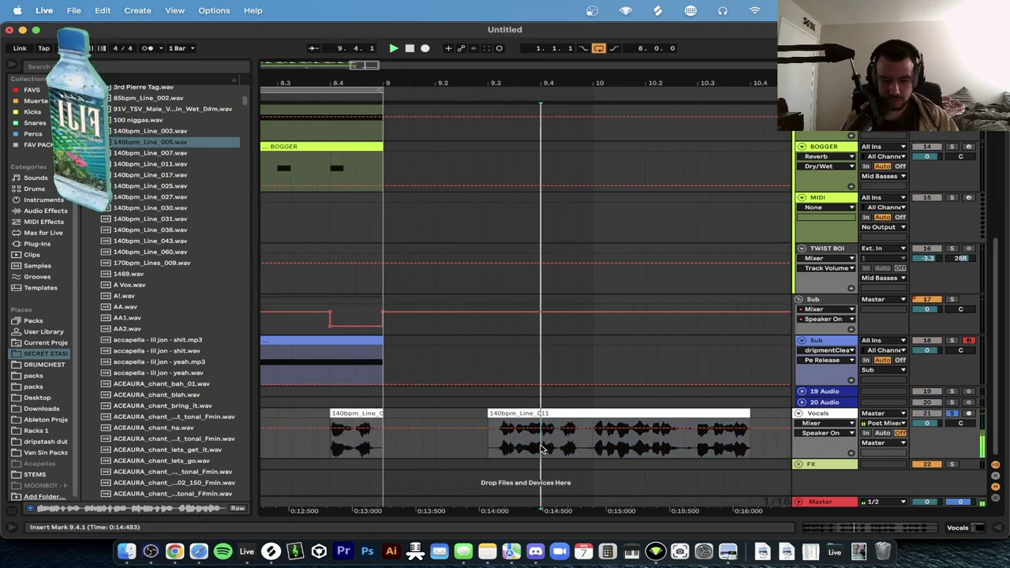
{"action": "left_click", "coordinate": [343, 415]}
{"action": "key", "text": "space"}
{"action": "key", "text": "space"}
{"action": "key", "text": "space"}
{"action": "key", "text": "space"}
{"action": "left_click", "coordinate": [538, 447]}
{"action": "key", "text": "space"}
{"action": "left_click", "coordinate": [522, 447]}
Split the moved 140bpm_Line_011 vocal clip at 9.3.4 and stop playback.
{"action": "scroll", "coordinate": [528, 446], "scroll_direction": "up", "scroll_amount": 4}
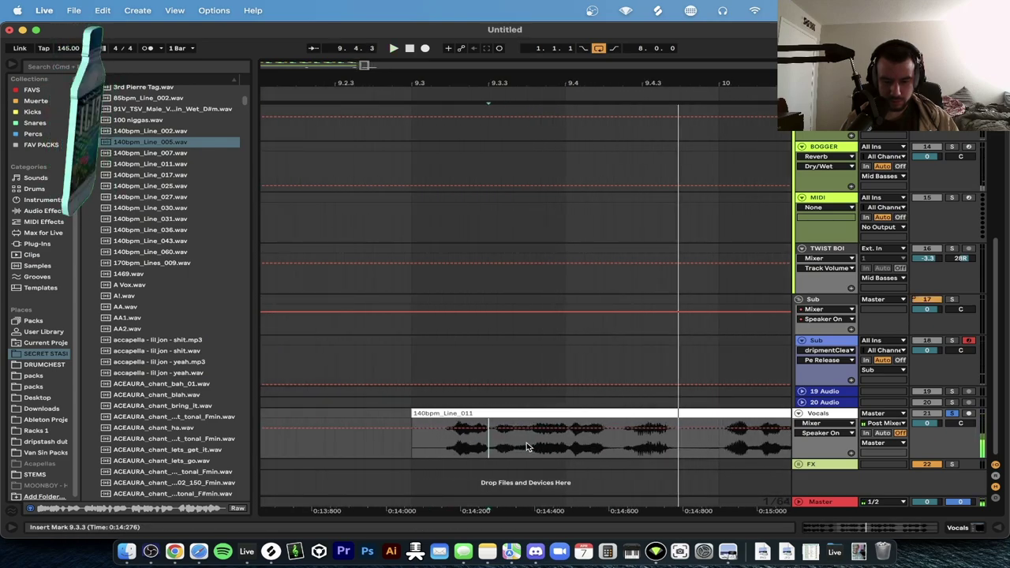
{"action": "scroll", "coordinate": [537, 447], "scroll_direction": "up", "scroll_amount": 4}
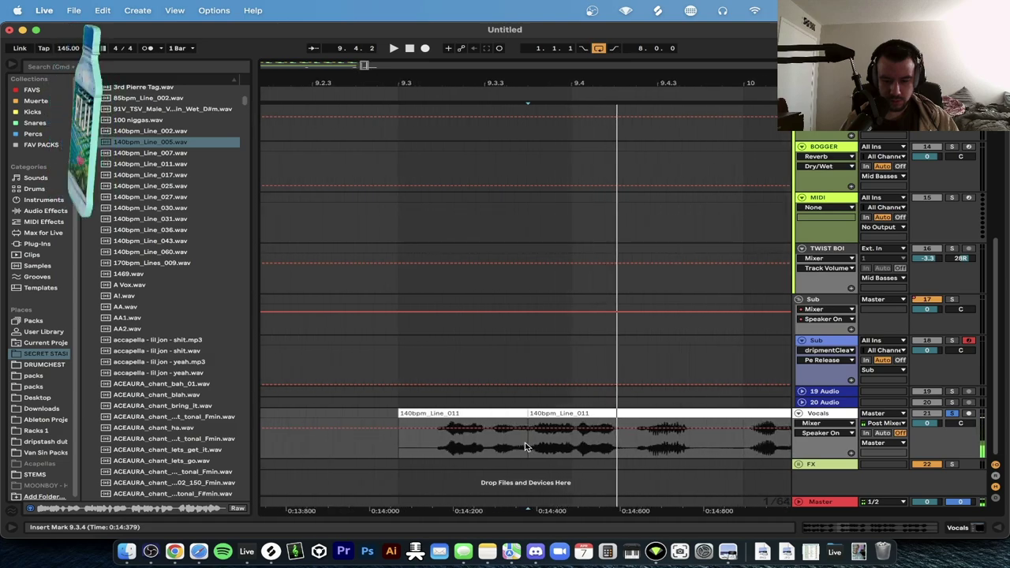
{"action": "scroll", "coordinate": [542, 440], "scroll_direction": "down", "scroll_amount": 2}
{"action": "key", "text": "space"}
{"action": "left_click", "coordinate": [519, 414]}
{"action": "scroll", "coordinate": [518, 415], "scroll_direction": "down", "scroll_amount": 4}
{"action": "scroll", "coordinate": [520, 416], "scroll_direction": "down", "scroll_amount": 3}
{"action": "key", "text": "Delete"}
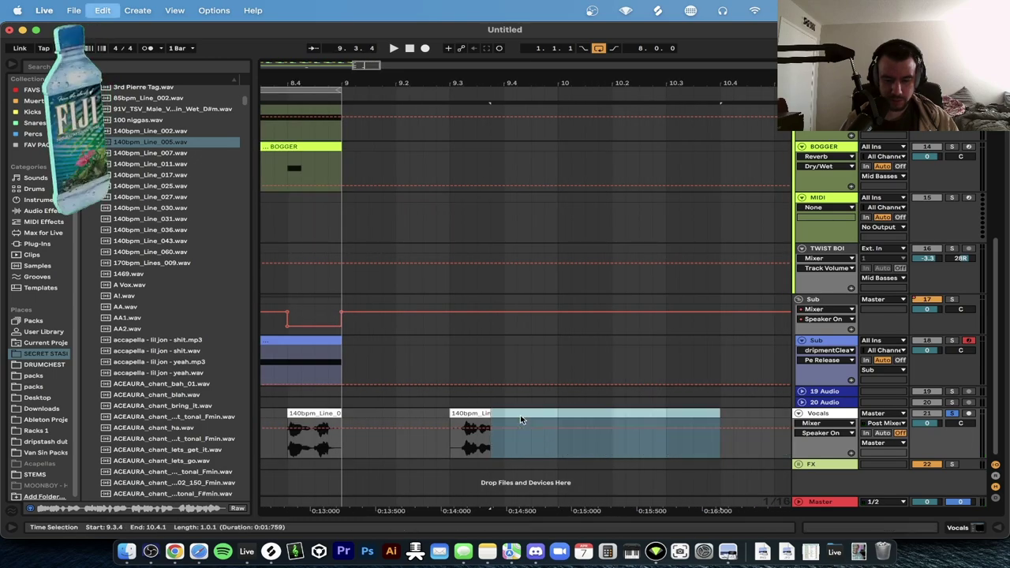
{"action": "scroll", "coordinate": [302, 429], "scroll_direction": "left", "scroll_amount": 3}
{"action": "key", "text": "super+z"}
Split the vocal clip again at 10.1.1 and copy the piece from 9.3.4 to 10.1.1.
{"action": "left_click", "coordinate": [643, 447]}
{"action": "key", "text": "super+e"}
{"action": "left_click", "coordinate": [627, 414]}
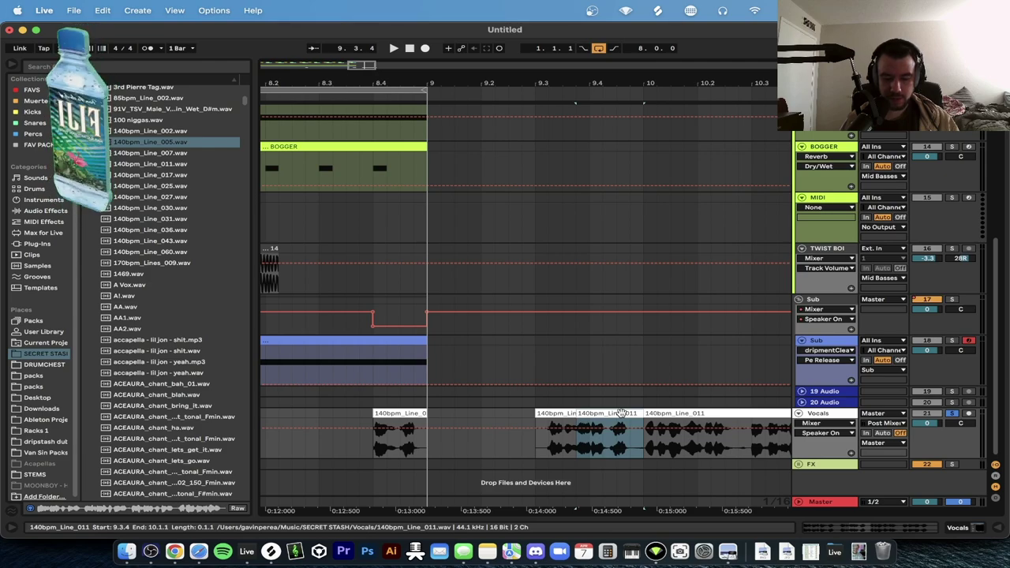
{"action": "left_click", "coordinate": [640, 452]}
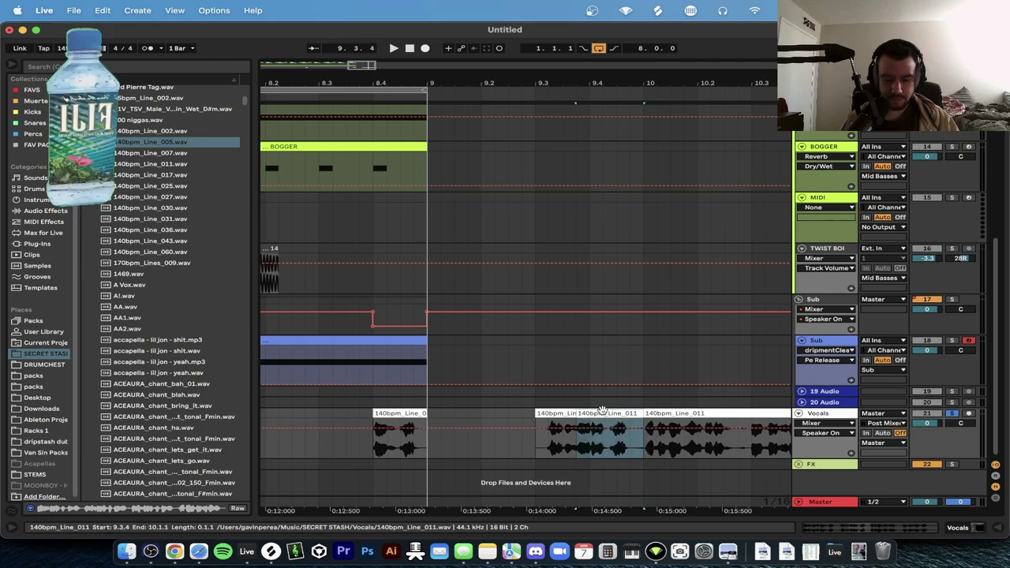
Paste the copied vocal piece over the clip at 8.4.1 and trim its end to 9.1.1.
{"action": "left_click", "coordinate": [386, 414]}
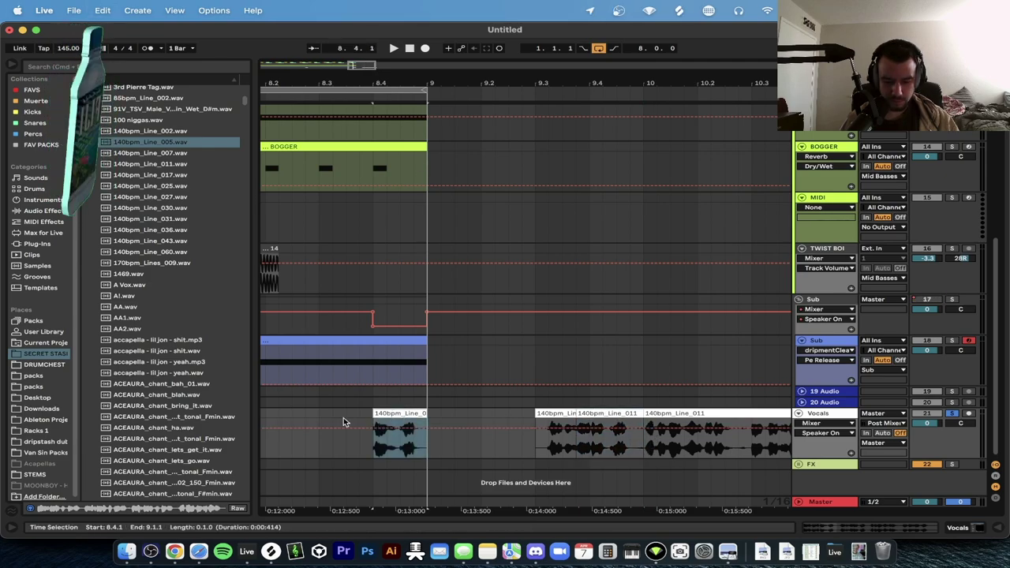
{"action": "key", "text": "super+v"}
{"action": "scroll", "coordinate": [343, 421], "scroll_direction": "up", "scroll_amount": 3}
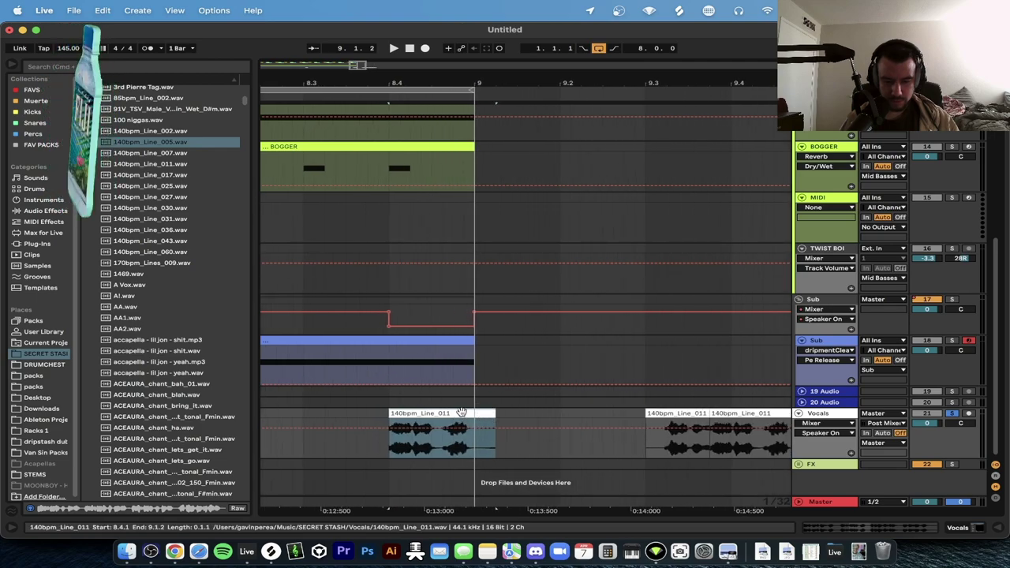
{"action": "left_click_drag", "start_coordinate": [495, 413], "coordinate": [474, 413]}
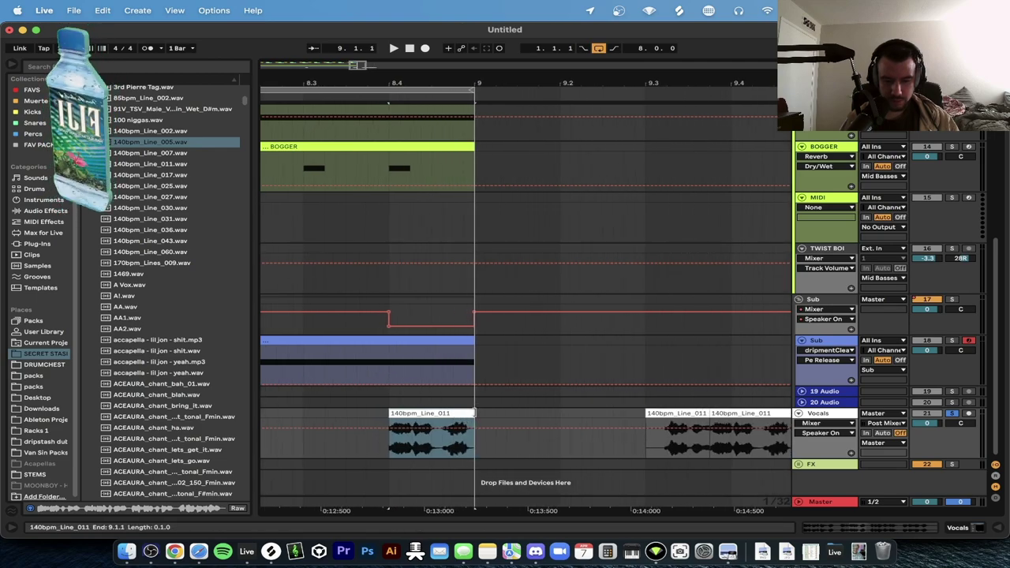
Pin warp markers just after 1.3.4 and 1.4.2 in the vocal clip at 8.4, checking the timing with the metronome.
{"action": "double_click", "coordinate": [440, 414]}
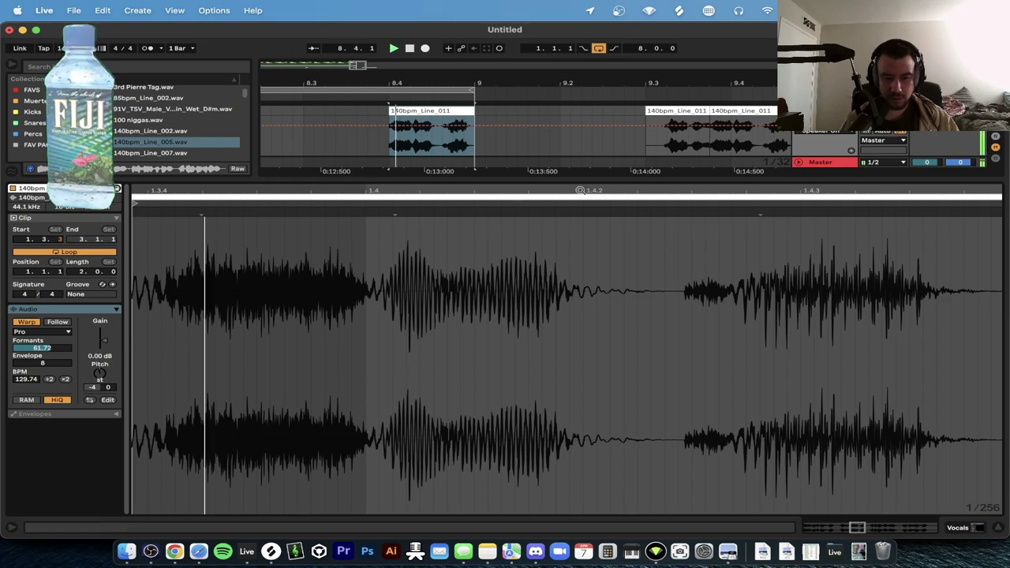
{"action": "left_click", "coordinate": [147, 48]}
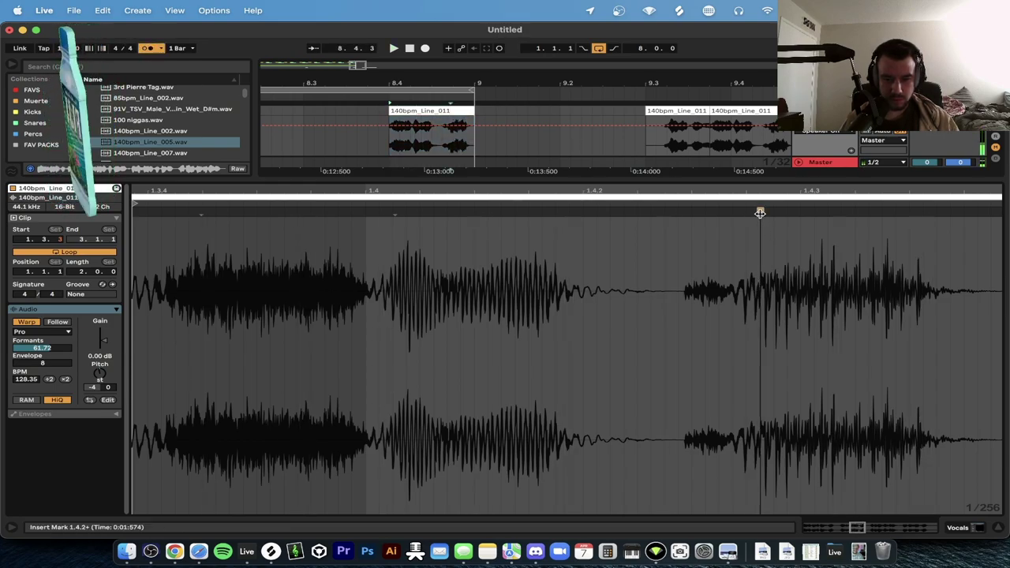
{"action": "scroll", "coordinate": [157, 227], "scroll_direction": "left", "scroll_amount": 2}
{"action": "double_click", "coordinate": [255, 211]}
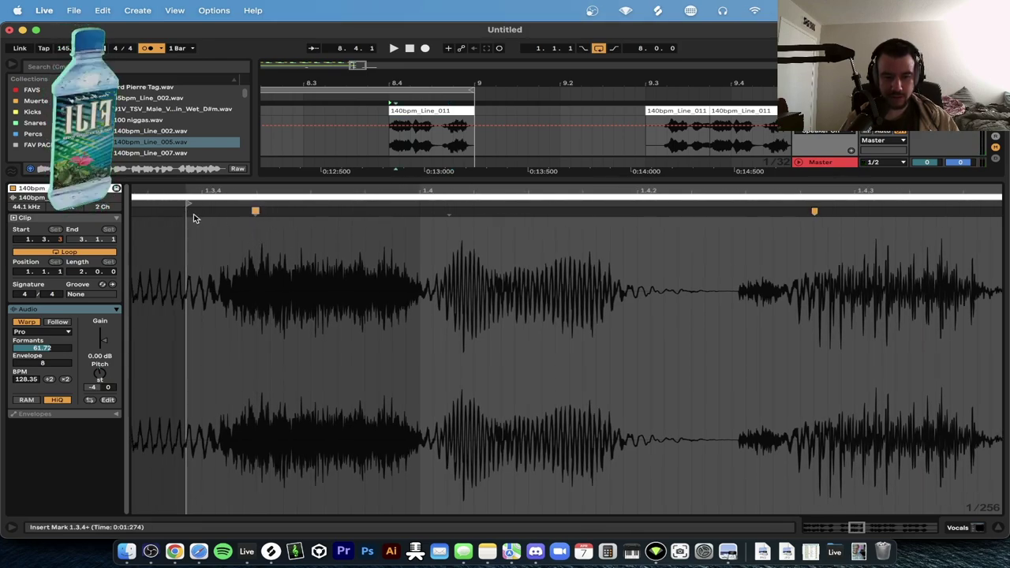
{"action": "scroll", "coordinate": [820, 253], "scroll_direction": "right", "scroll_amount": 2}
{"action": "mouse_move", "coordinate": [739, 212]}
{"action": "left_mouse_down"}
{"action": "mouse_move", "coordinate": [577, 210]}
{"action": "mouse_move", "coordinate": [767, 197]}
{"action": "mouse_move", "coordinate": [734, 202]}
{"action": "left_mouse_up"}
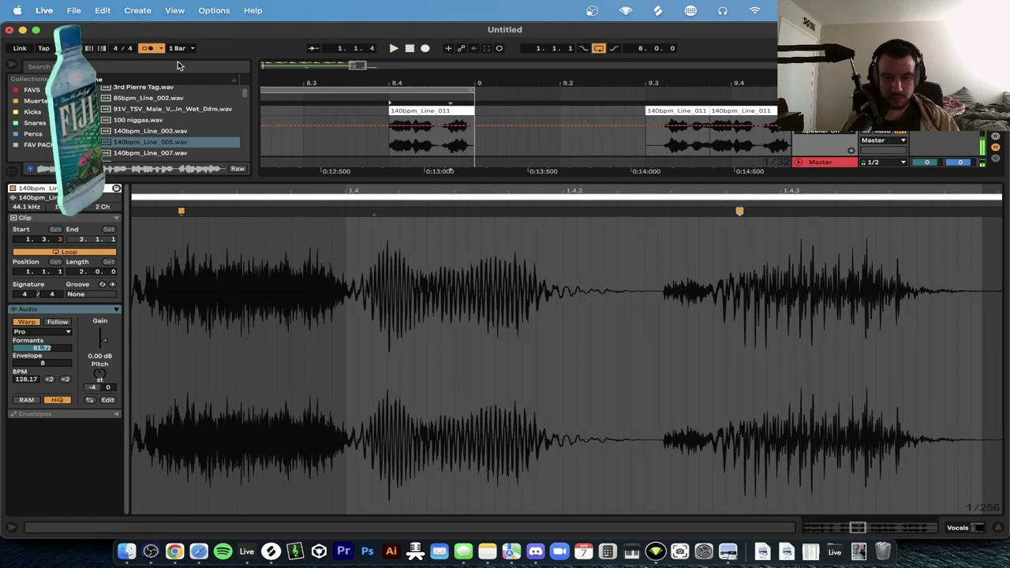
{"action": "key", "text": "space"}
{"action": "key", "text": "space"}
{"action": "key", "text": "super+alt+l"}
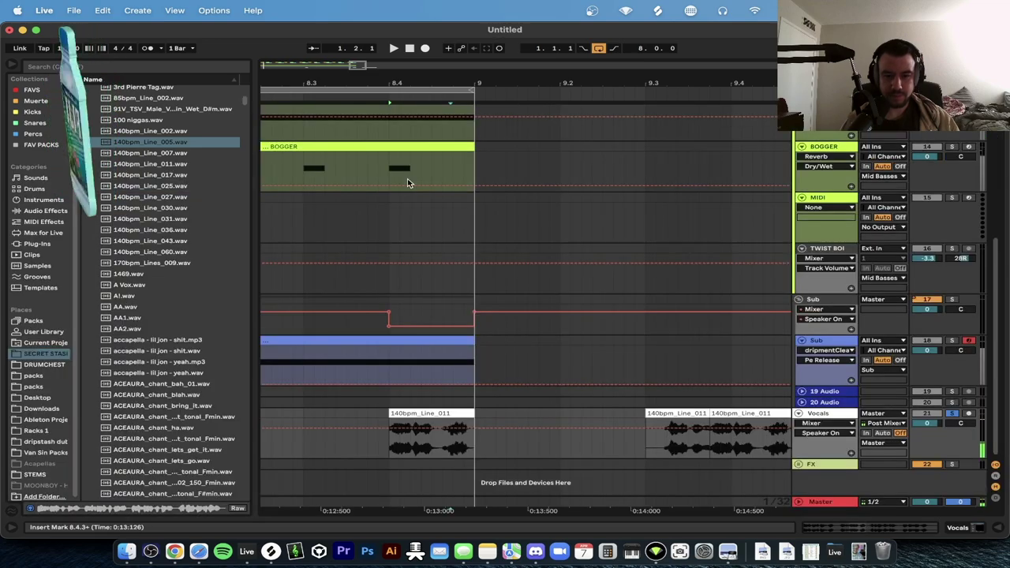
Set the pitch of the vocal clip at 8.4 to -6 semitones, listen to it, and return to the arrangement.
{"action": "scroll", "coordinate": [408, 179], "scroll_direction": "down", "scroll_amount": 2}
{"action": "double_click", "coordinate": [422, 412]}
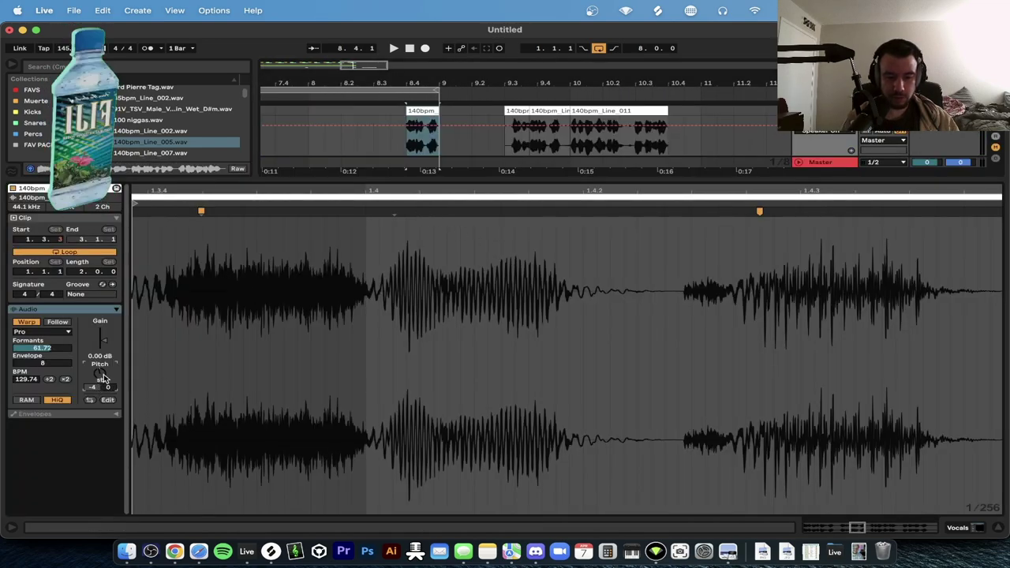
{"action": "key", "text": "space"}
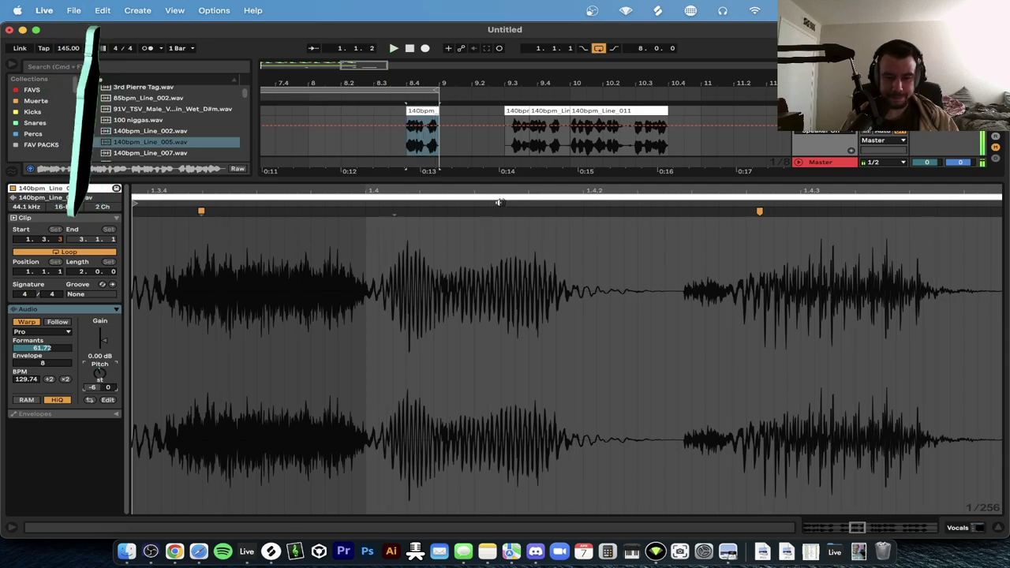
{"action": "double_click", "coordinate": [472, 178]}
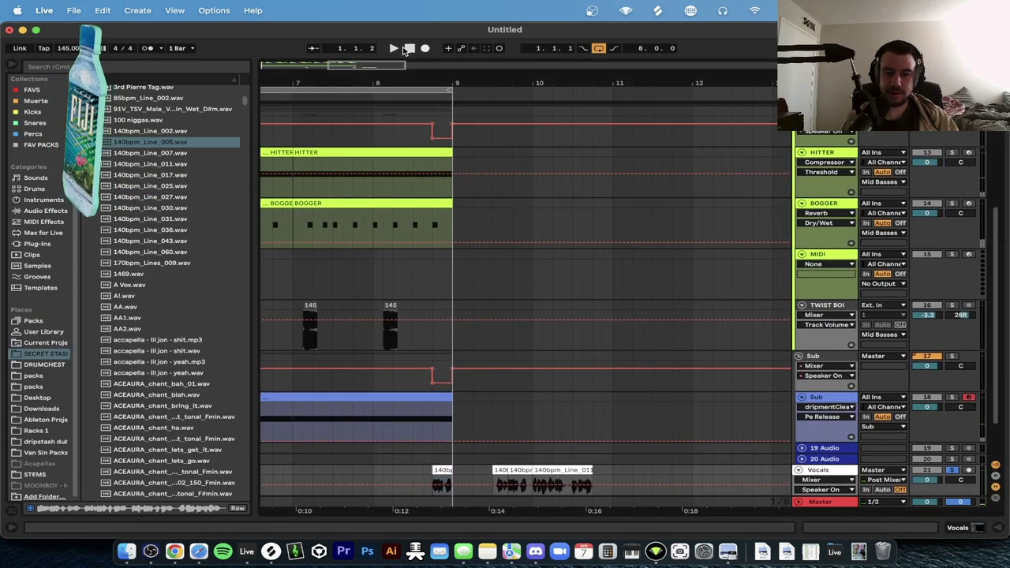
Unsolo the Vocals track and play the full arrangement from the start.
{"action": "key", "text": "space"}
{"action": "scroll", "coordinate": [528, 221], "scroll_direction": "left", "scroll_amount": 10}
{"action": "key", "text": "space"}
{"action": "left_click", "coordinate": [952, 456]}
{"action": "key", "text": "space"}
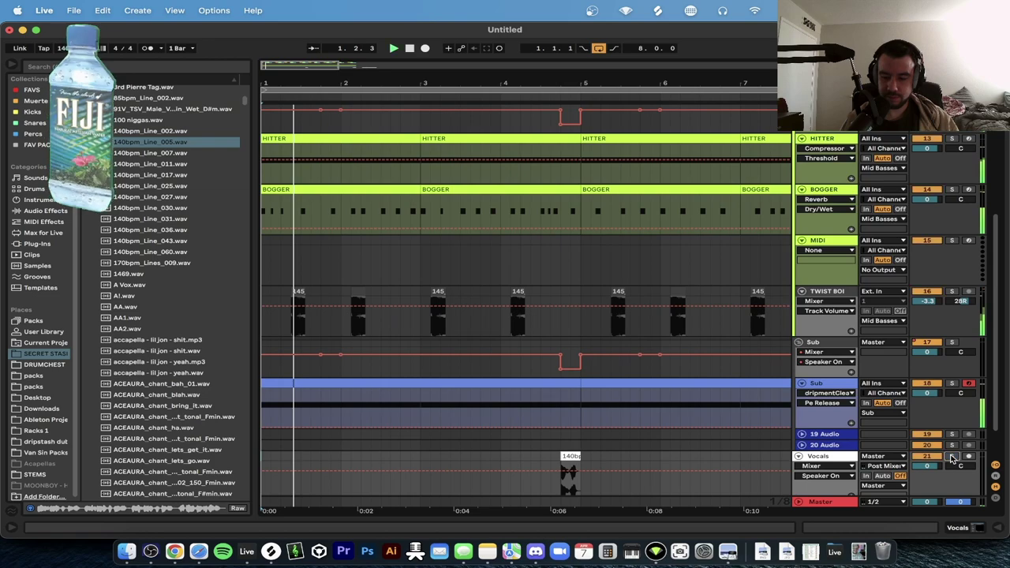
Hide the browser, show the whole eight-bar drop, listen through bar 5, and stop playback.
{"action": "scroll", "coordinate": [506, 365], "scroll_direction": "down", "scroll_amount": 1}
{"action": "scroll", "coordinate": [506, 365], "scroll_direction": "down", "scroll_amount": 1}
{"action": "key", "text": "alt+super+b"}
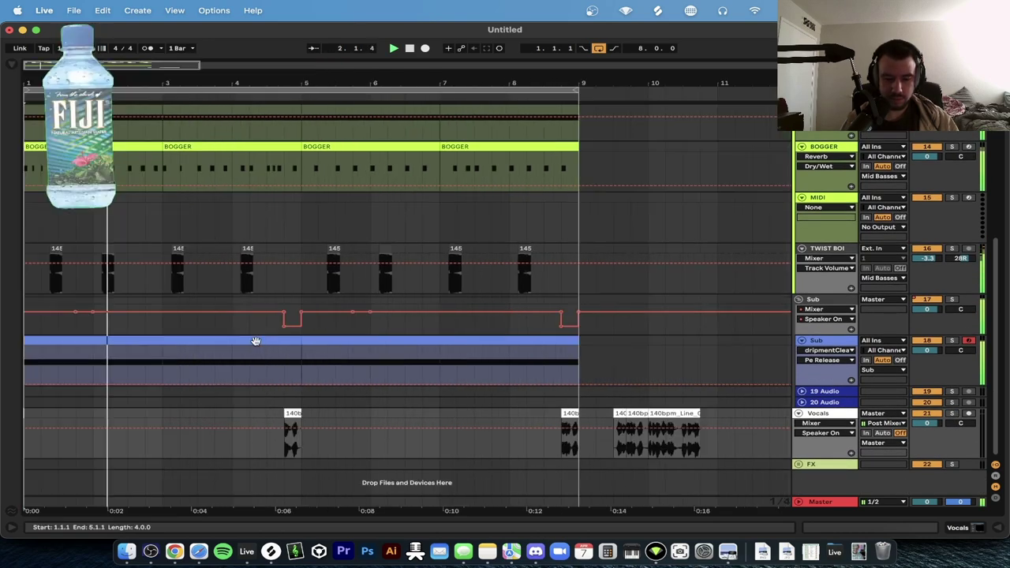
{"action": "key", "text": "minus"}
{"action": "key", "text": "minus"}
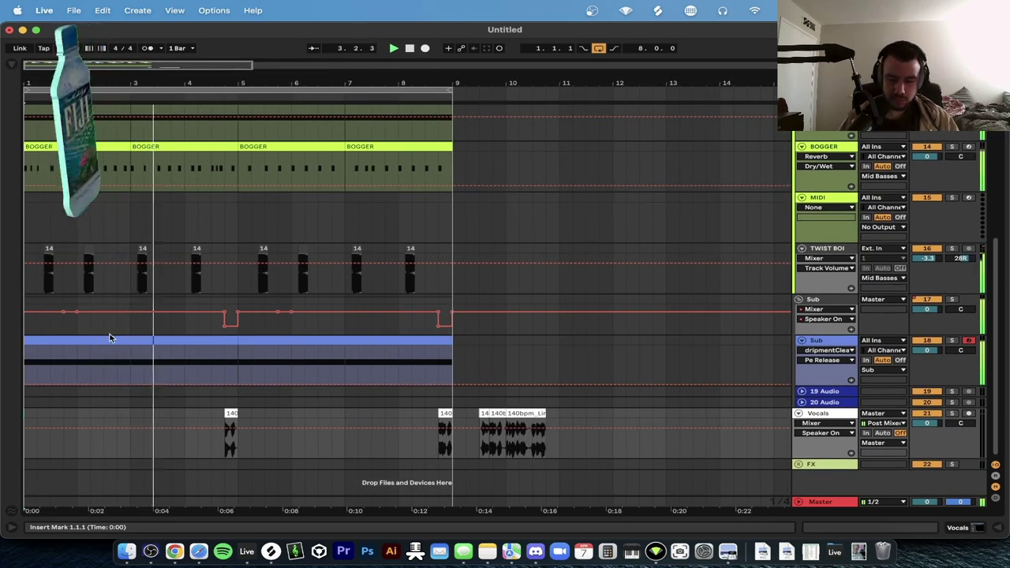
{"action": "key", "text": "XF86AudioRaiseVolume"}
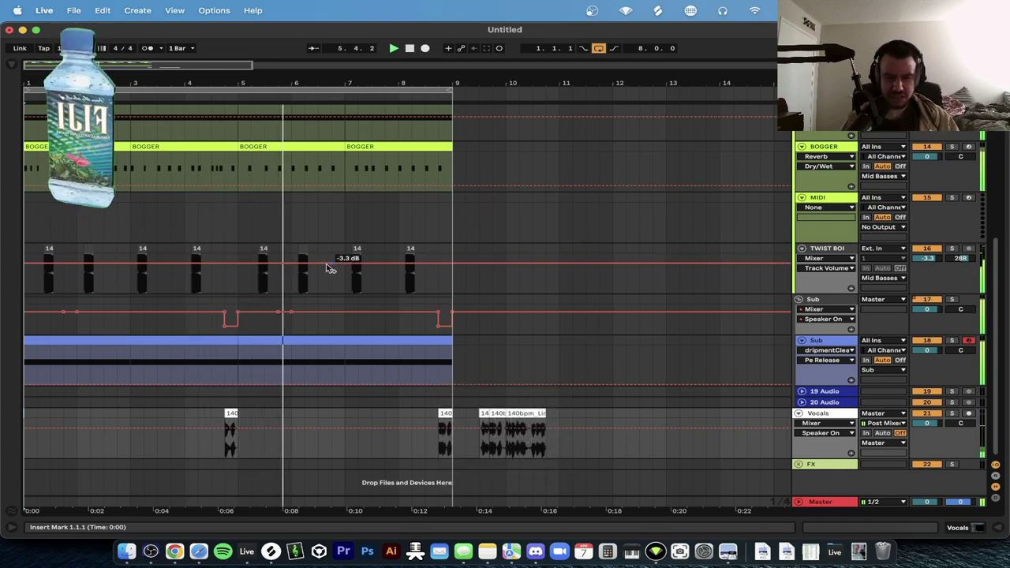
{"action": "left_click", "coordinate": [238, 220]}
{"action": "key", "text": "space"}
Hide the automation lanes and copy the opening notes of the first BOGGER clip over the start of the BOGGER clip at 5.1.1.
{"action": "scroll", "coordinate": [236, 219], "scroll_direction": "up", "scroll_amount": 5}
{"action": "scroll", "coordinate": [228, 314], "scroll_direction": "up", "scroll_amount": 1}
{"action": "scroll", "coordinate": [227, 314], "scroll_direction": "left", "scroll_amount": 2}
{"action": "scroll", "coordinate": [276, 344], "scroll_direction": "down", "scroll_amount": 1}
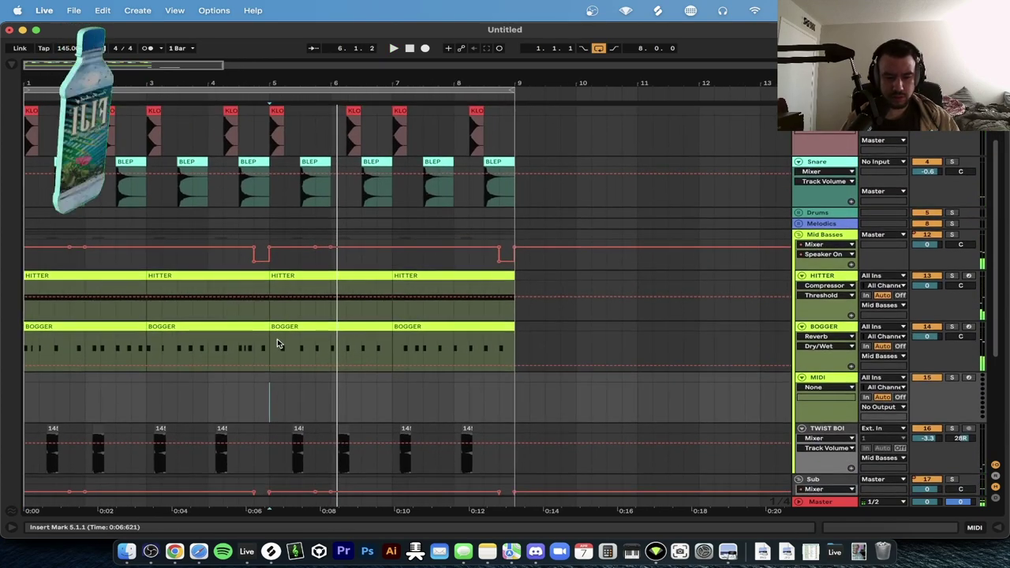
{"action": "left_click_drag", "start_coordinate": [37, 351], "coordinate": [10, 350]}
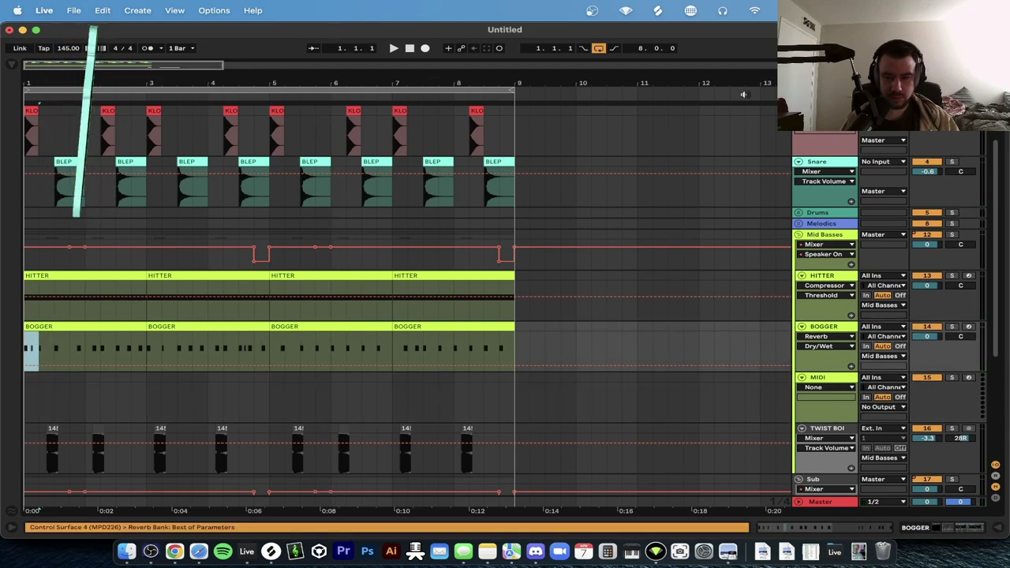
{"action": "key", "text": "a"}
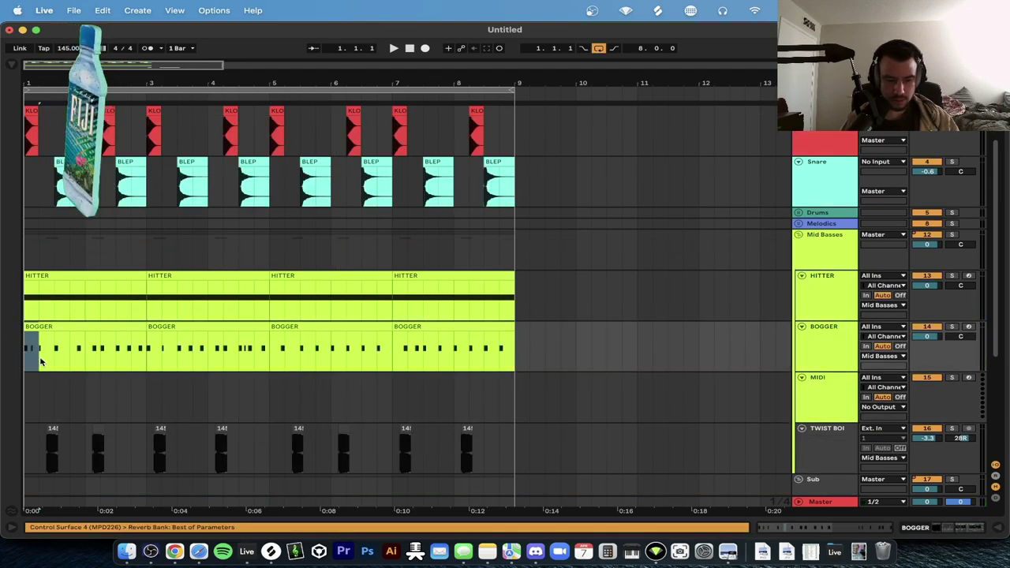
{"action": "left_click_drag", "start_coordinate": [42, 361], "coordinate": [16, 361]}
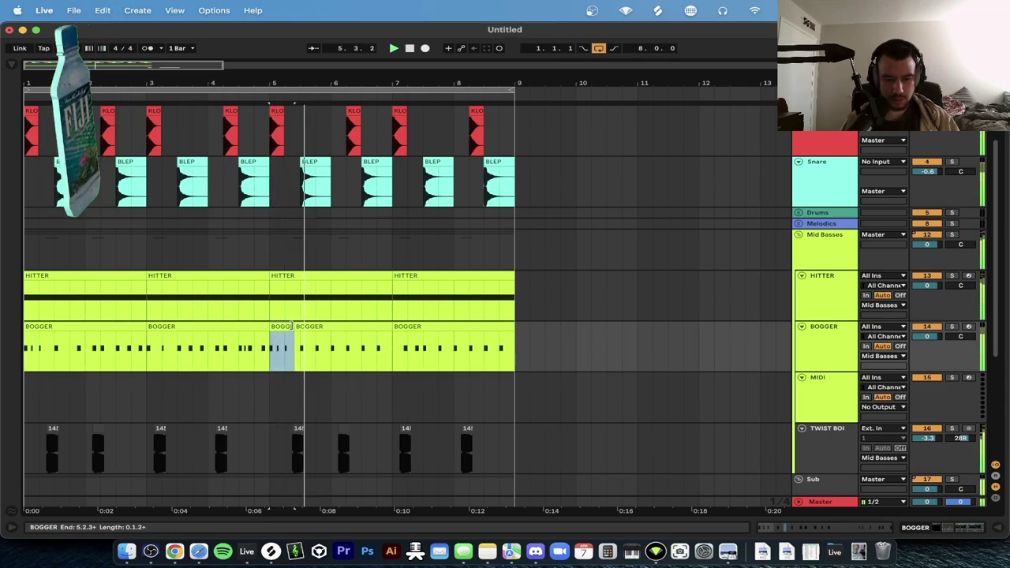
Delete the TWIST BOI clip at the start of bar 6.
{"action": "scroll", "coordinate": [313, 324], "scroll_direction": "down", "scroll_amount": 3}
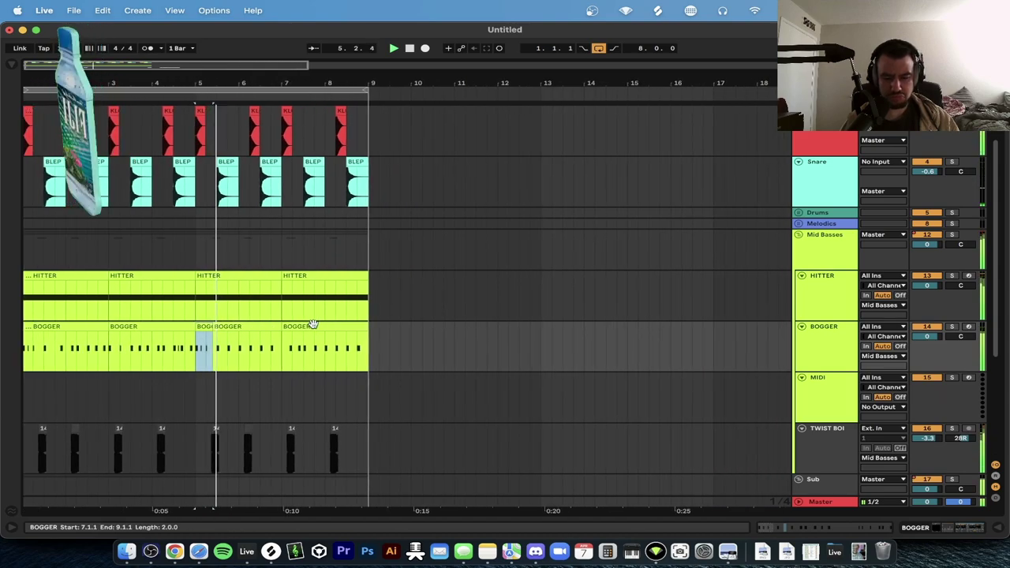
{"action": "scroll", "coordinate": [266, 331], "scroll_direction": "down", "scroll_amount": 3}
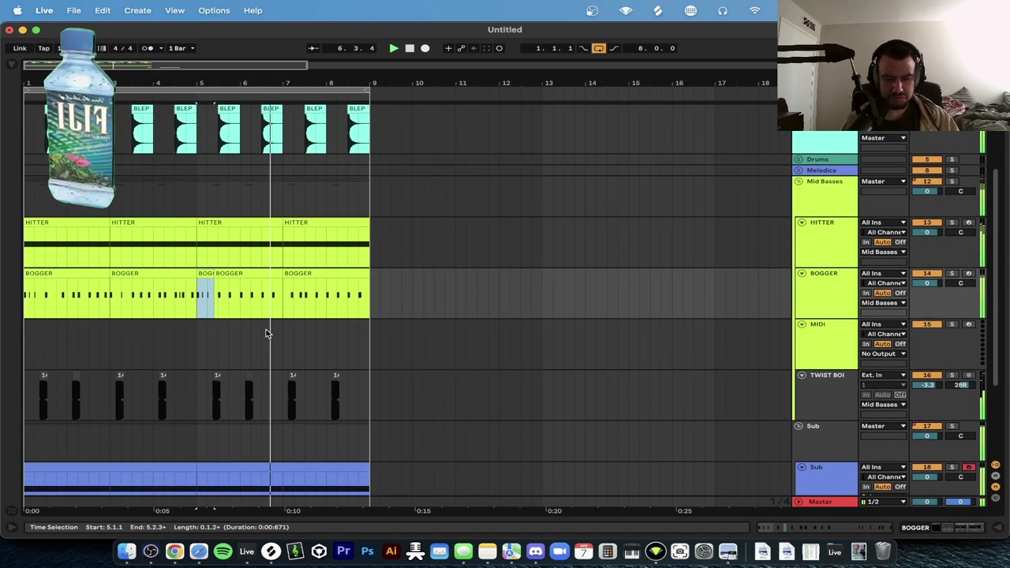
{"action": "left_click", "coordinate": [229, 366]}
{"action": "scroll", "coordinate": [234, 367], "scroll_direction": "up", "scroll_amount": 5}
{"action": "left_click", "coordinate": [280, 365]}
{"action": "key", "text": "Delete"}
{"action": "scroll", "coordinate": [279, 366], "scroll_direction": "down", "scroll_amount": 3}
{"action": "left_click", "coordinate": [332, 364]}
{"action": "key", "text": "space"}
Paste a TWIST BOI clip near the end of bar 6, clear the clips in bars 7 and 8, and play from bar 5.
{"action": "left_click", "coordinate": [209, 362]}
{"action": "left_click", "coordinate": [334, 368]}
{"action": "key", "text": "super+v"}
{"action": "left_click_drag", "start_coordinate": [361, 365], "coordinate": [521, 373]}
{"action": "left_click", "coordinate": [164, 380]}
{"action": "key", "text": "space"}
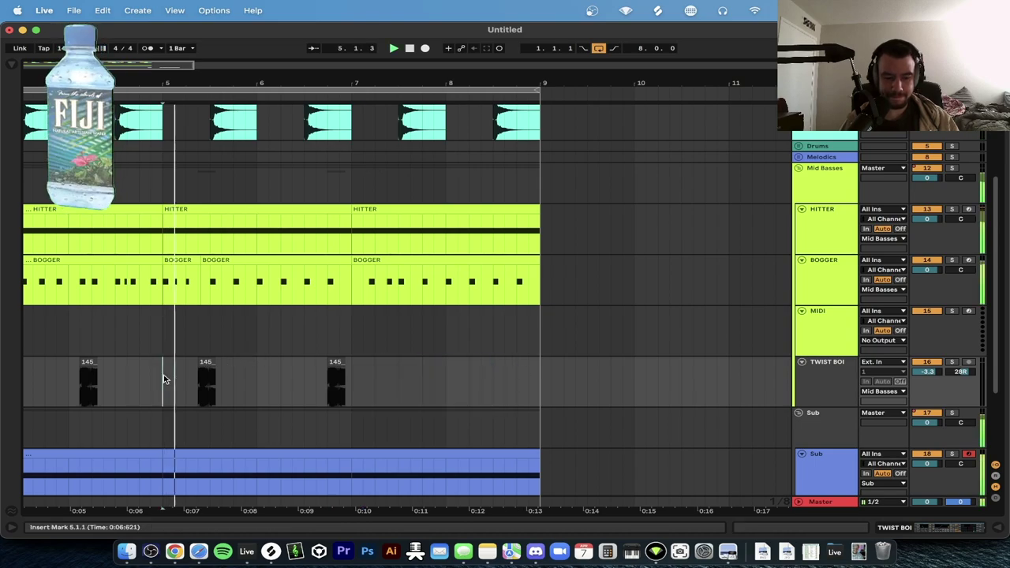
Duplicate the TWIST BOI section from 5.2.3 to 7.1.1 so it fills bars 7 and 8.
{"action": "scroll", "coordinate": [163, 378], "scroll_direction": "down", "scroll_amount": 2}
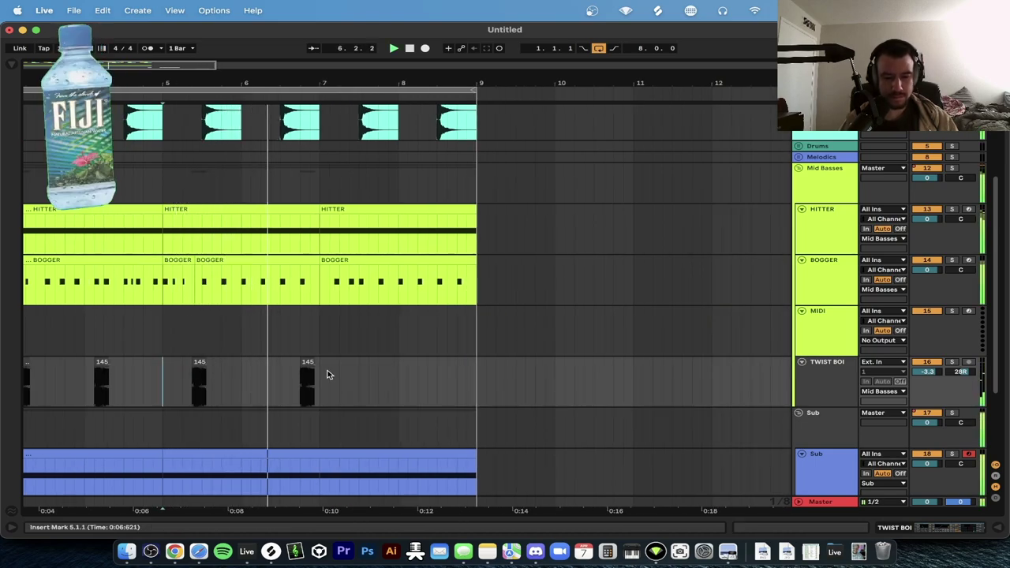
{"action": "left_click_drag", "start_coordinate": [318, 383], "coordinate": [197, 383]}
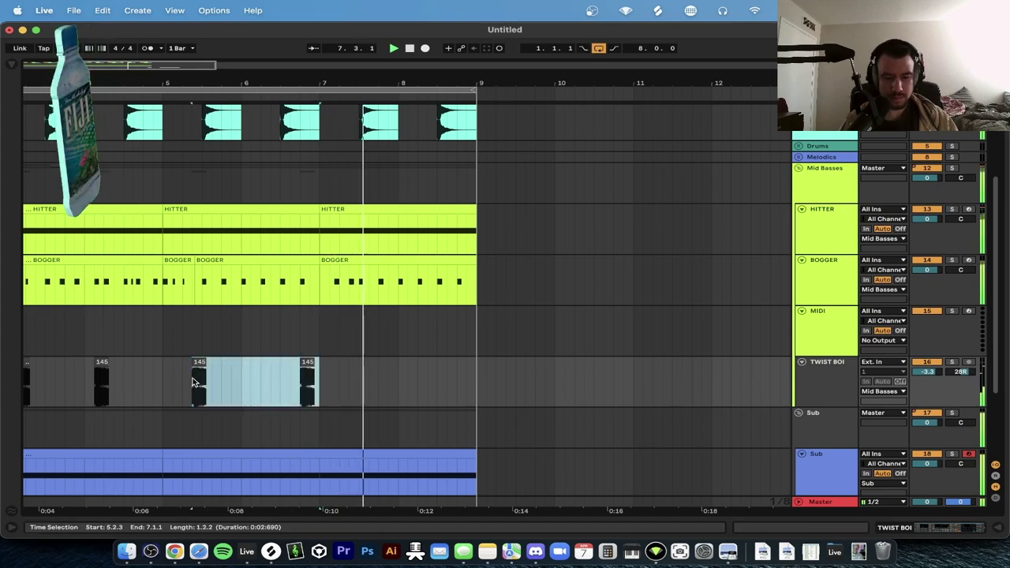
{"action": "key", "text": "ctrl+d"}
Delete the BOGGER clip in bars 7–8, consolidate the bars 5–6 clips into one, and duplicate it into the gap.
{"action": "left_click", "coordinate": [381, 258]}
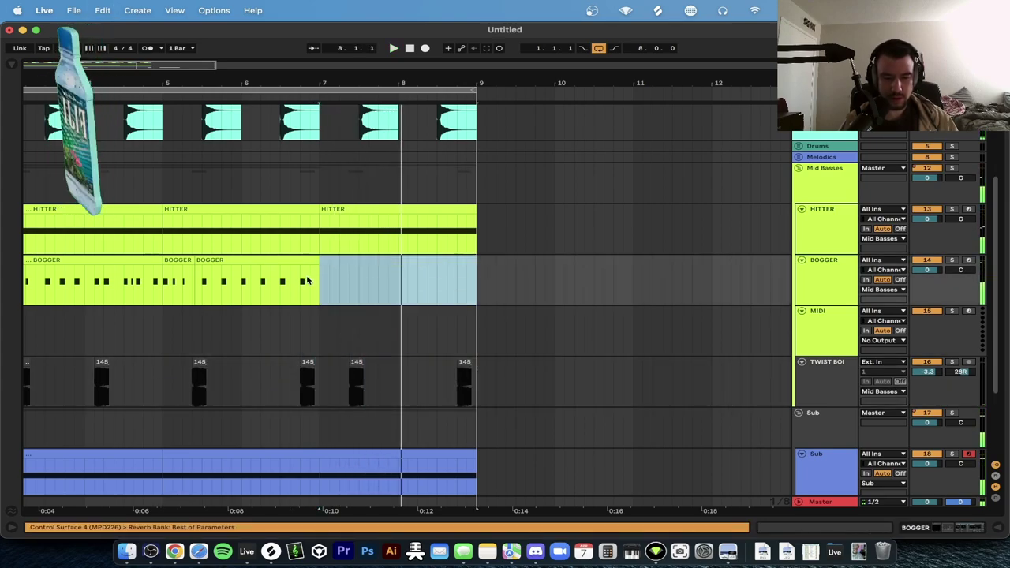
{"action": "key", "text": "Delete"}
{"action": "left_click_drag", "start_coordinate": [301, 282], "coordinate": [161, 281]}
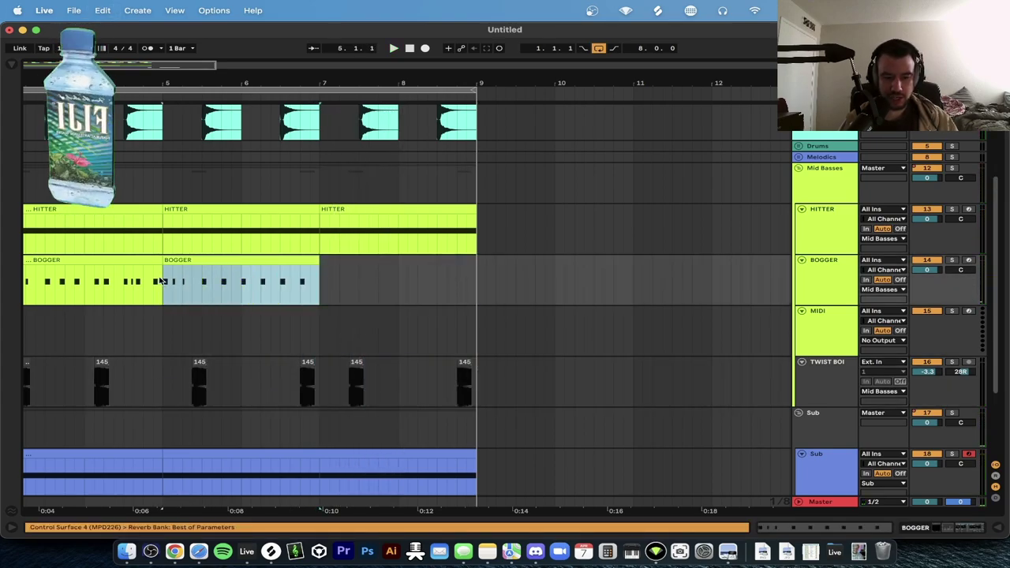
{"action": "key", "text": "ctrl+d"}
{"action": "key", "text": "minus"}
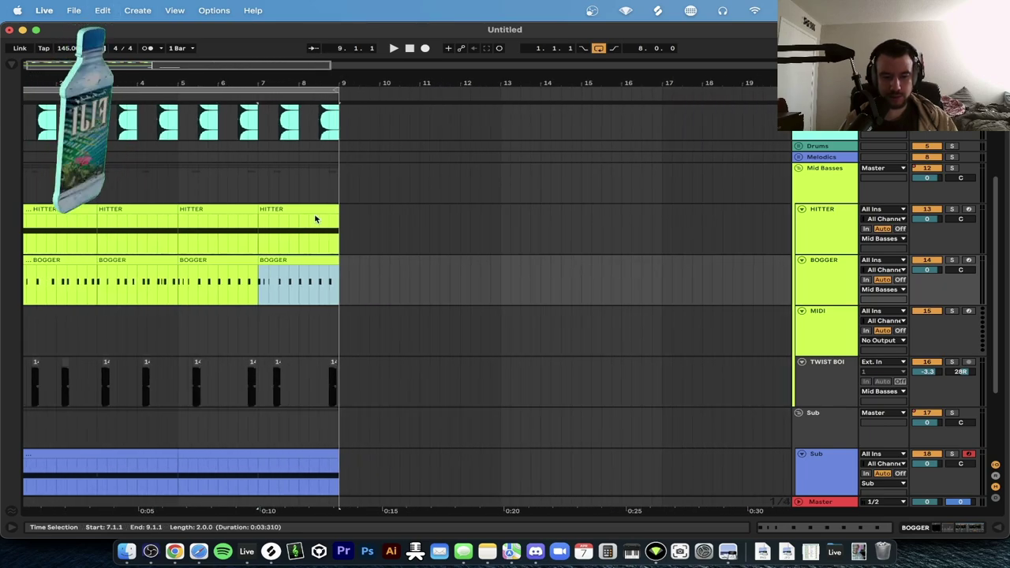
Play the arrangement from bar 5 and listen to the revised BOGGER and TWIST BOI patterns.
{"action": "left_click", "coordinate": [210, 259]}
{"action": "key", "text": "space"}
{"action": "scroll", "coordinate": [210, 261], "scroll_direction": "up", "scroll_amount": 3}
{"action": "scroll", "coordinate": [210, 263], "scroll_direction": "left", "scroll_amount": 3}
{"action": "scroll", "coordinate": [210, 263], "scroll_direction": "down", "scroll_amount": 1}
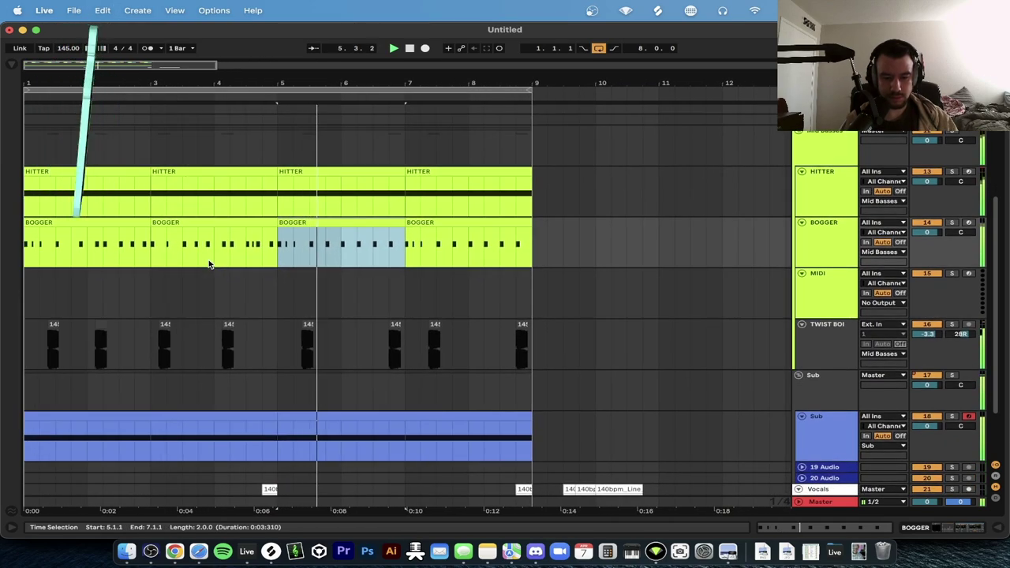
{"action": "scroll", "coordinate": [508, 251], "scroll_direction": "down", "scroll_amount": 3}
{"action": "key", "text": "XF86AudioRaiseVolume"}
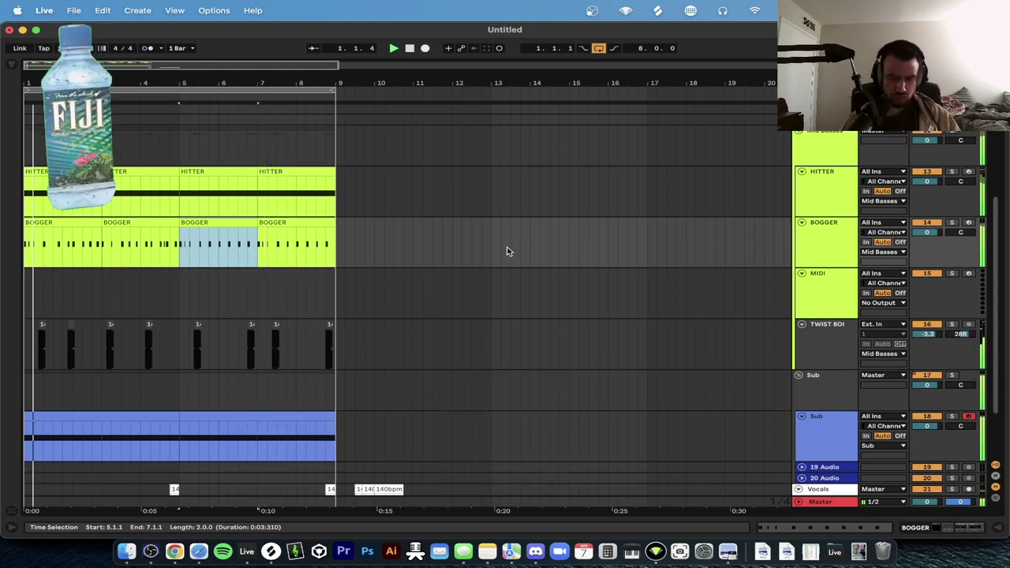
{"action": "scroll", "coordinate": [202, 307], "scroll_direction": "down", "scroll_amount": 1}
{"action": "scroll", "coordinate": [203, 307], "scroll_direction": "up", "scroll_amount": 3}
{"action": "scroll", "coordinate": [203, 307], "scroll_direction": "down", "scroll_amount": 2}
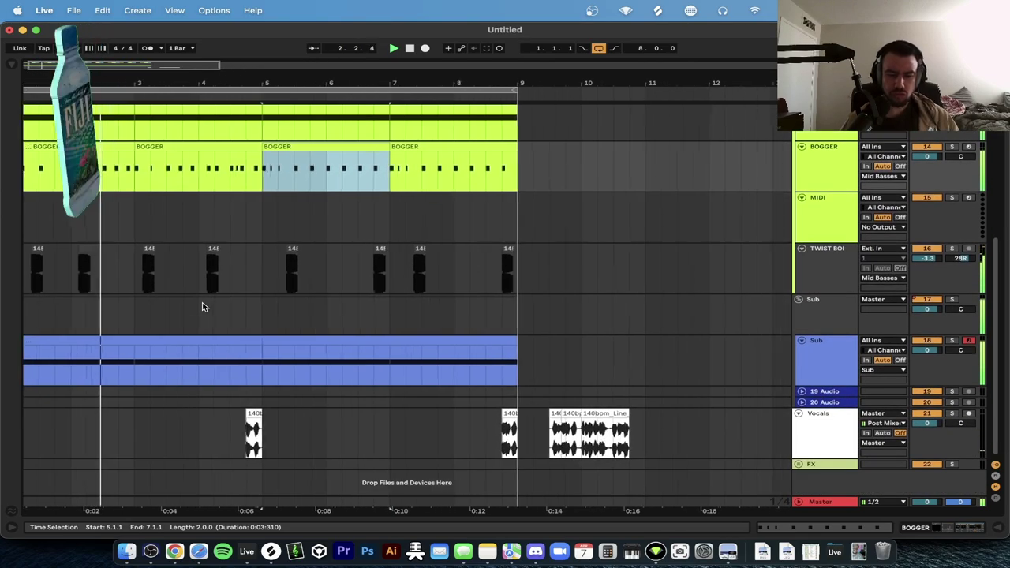
Stop playback, unfold the Drums group with its audio track, and open the DRUMCHEST sample folder.
{"action": "scroll", "coordinate": [203, 307], "scroll_direction": "up", "scroll_amount": 6}
{"action": "left_click", "coordinate": [800, 304]}
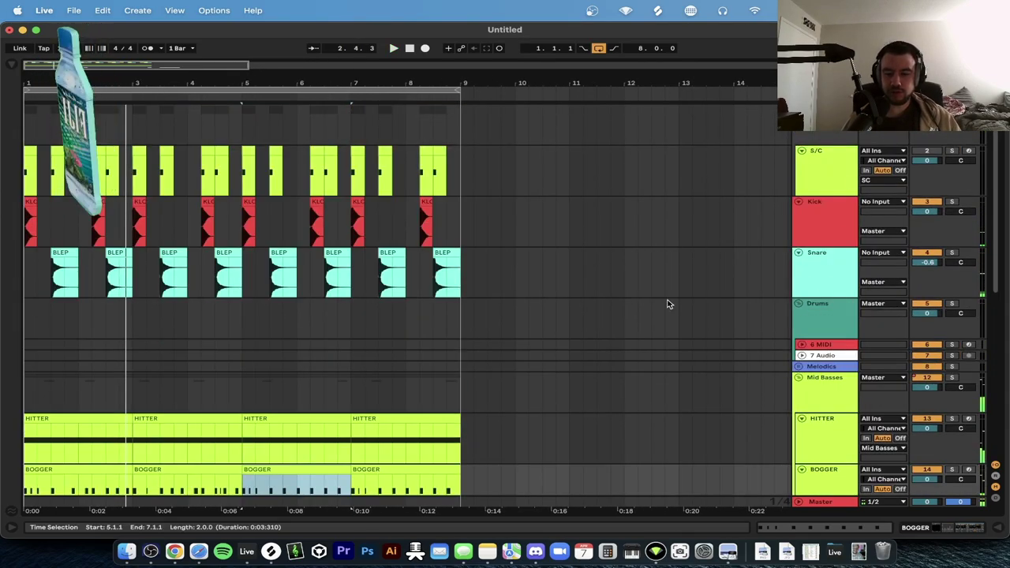
{"action": "scroll", "coordinate": [665, 300], "scroll_direction": "down", "scroll_amount": 2}
{"action": "left_click", "coordinate": [11, 63]}
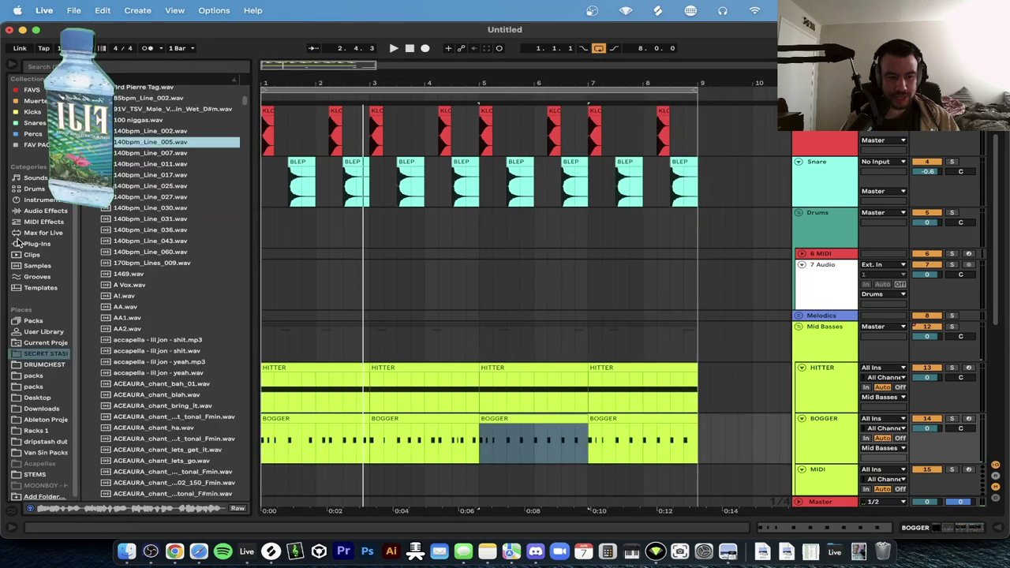
{"action": "left_click", "coordinate": [44, 245]}
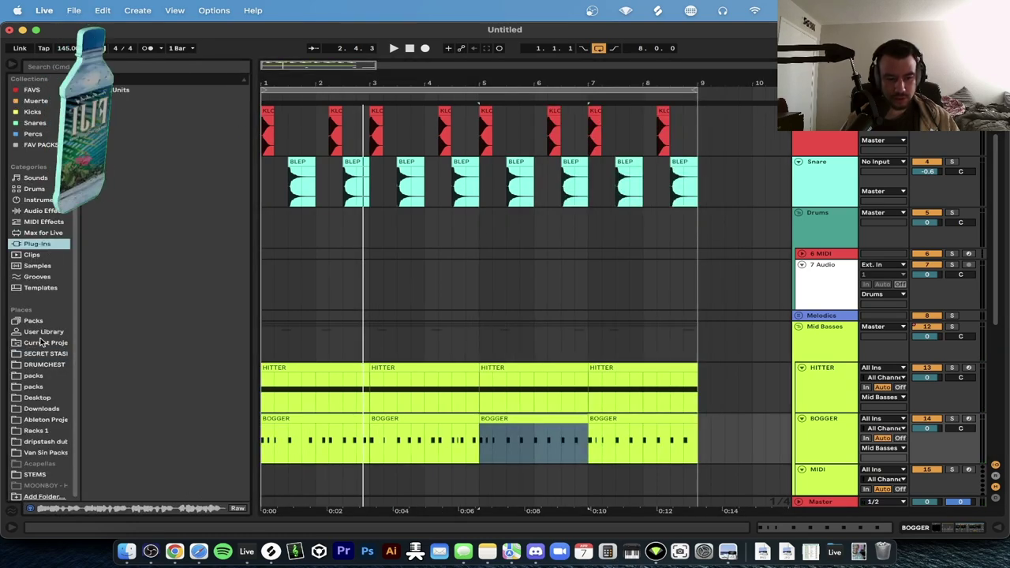
{"action": "left_click", "coordinate": [49, 366]}
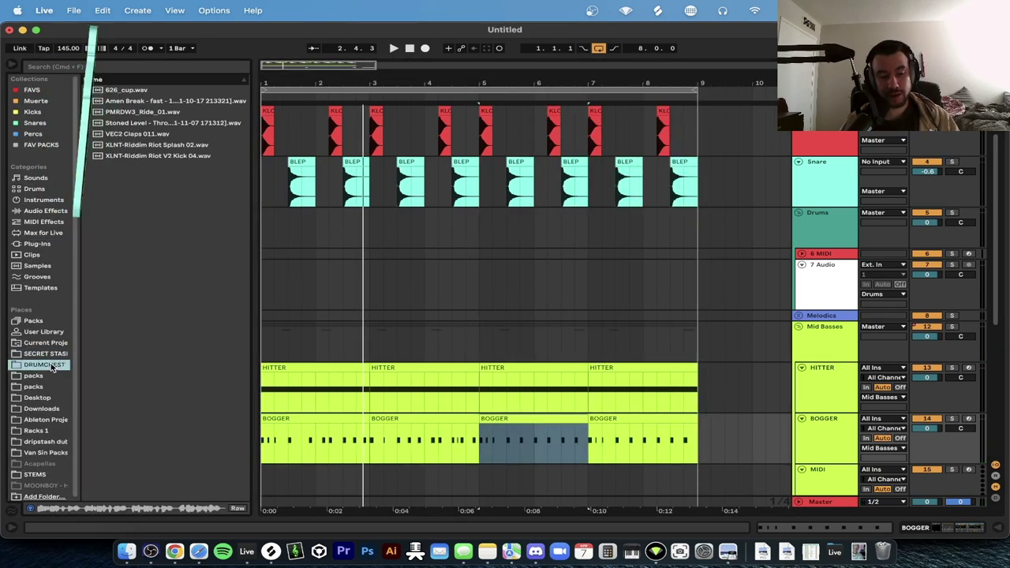
Audition the DRUMCHEST samples, including 626_cup.wav, VEC2 Claps 011.wav and PMRDW3_Ride_01.wav.
{"action": "left_click", "coordinate": [152, 126]}
{"action": "left_click", "coordinate": [126, 91]}
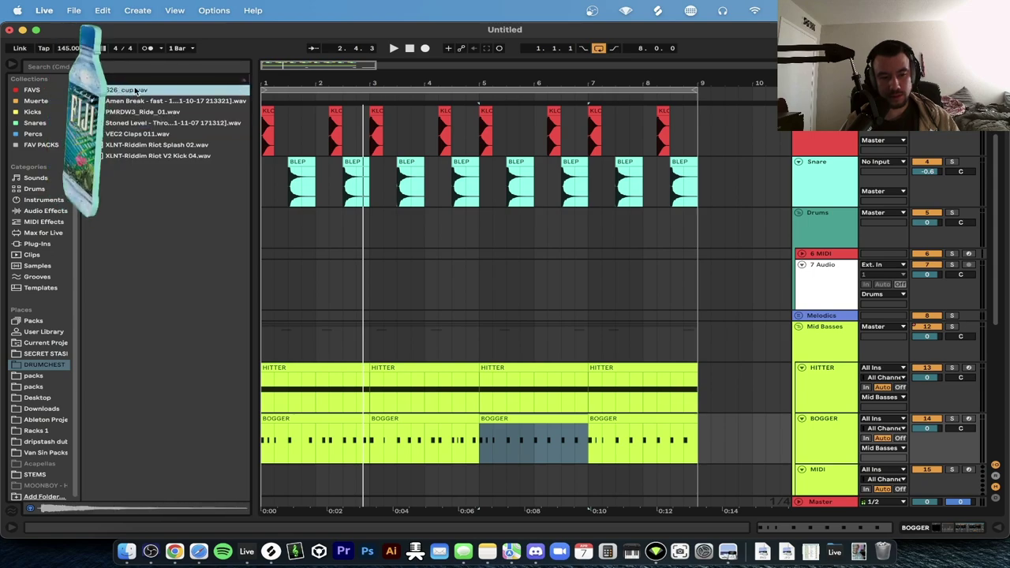
{"action": "left_click", "coordinate": [139, 135]}
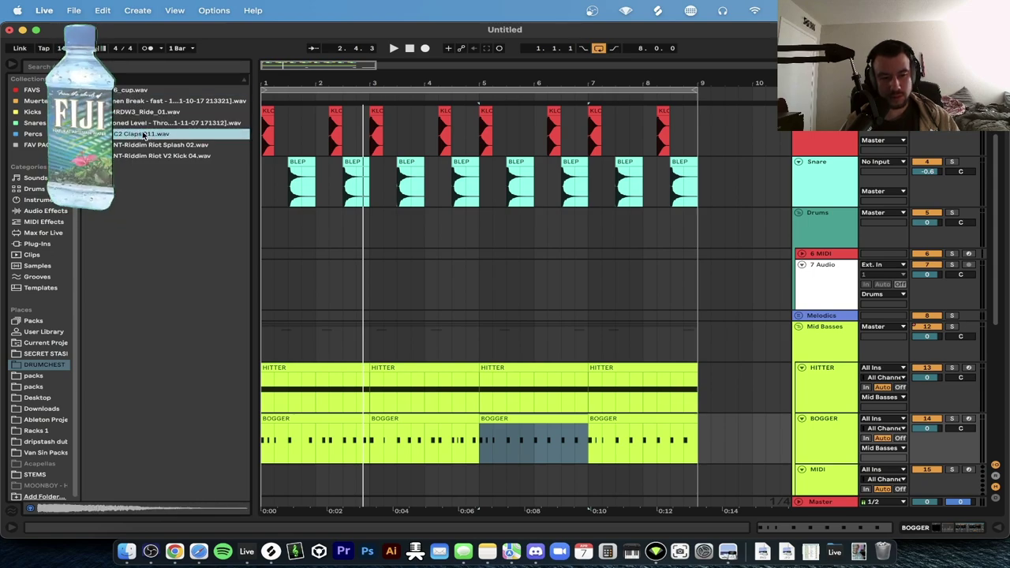
{"action": "left_click", "coordinate": [127, 124]}
{"action": "key", "text": "Up"}
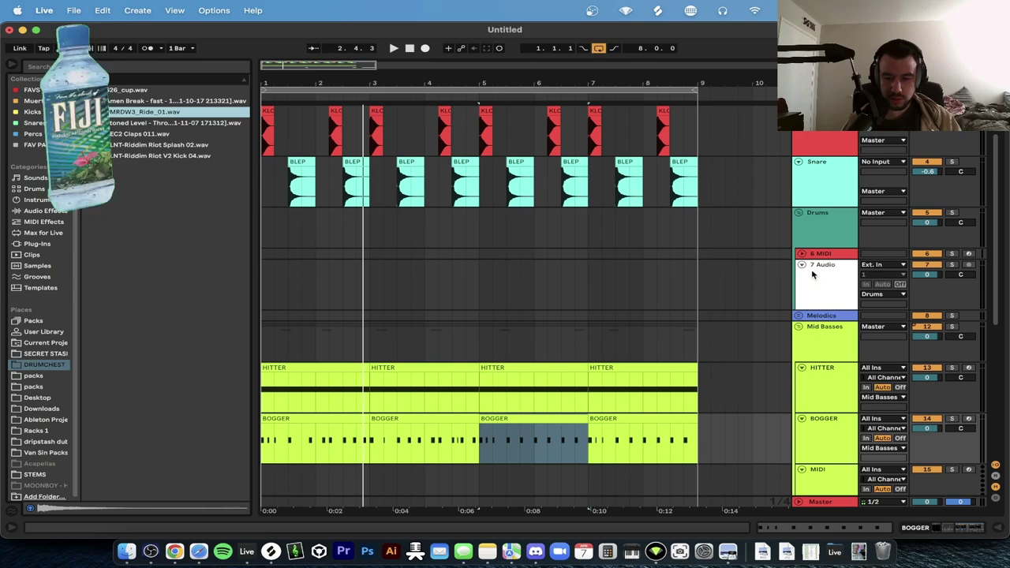
Add an audio track to the Drums group, place PMRDW3_Ride_01.wav at bar 1, and play it back.
{"action": "left_click", "coordinate": [805, 301]}
{"action": "key", "text": "super+t"}
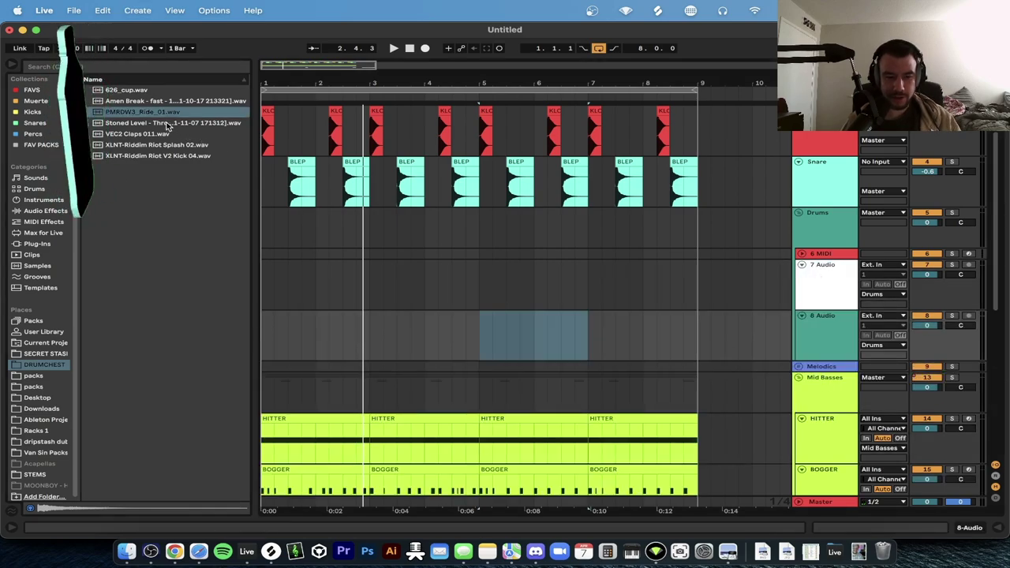
{"action": "left_click_drag", "start_coordinate": [182, 194], "coordinate": [266, 329]}
{"action": "key", "text": "space"}
{"action": "scroll", "coordinate": [269, 330], "scroll_direction": "up", "scroll_amount": 5}
{"action": "key", "text": "space"}
{"action": "key", "text": "space"}
Add another audio track below the ride, place 626_cup.wav on beat 2 of bar 1, and play from the start.
{"action": "left_click", "coordinate": [824, 288]}
{"action": "key", "text": "super+t"}
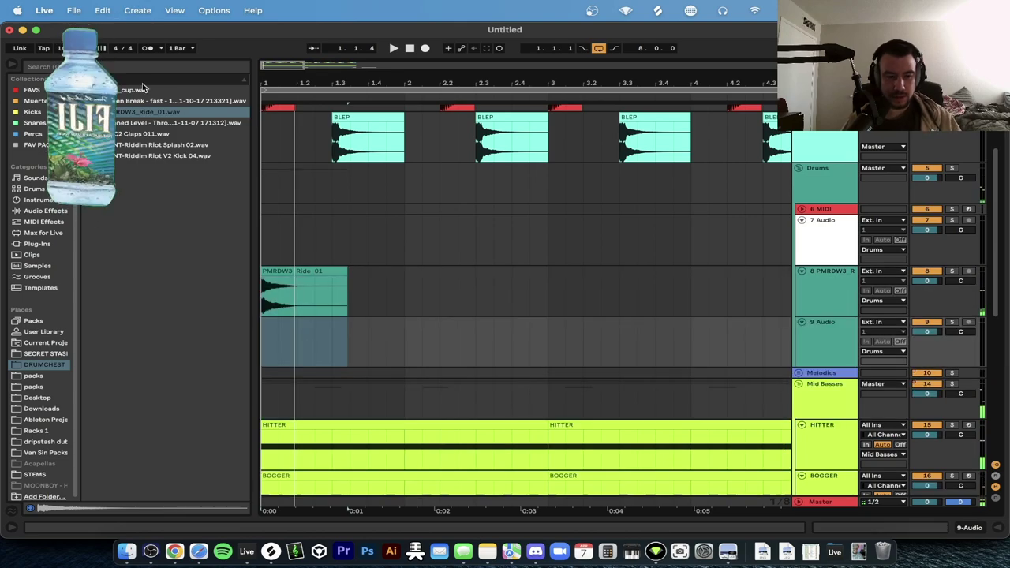
{"action": "left_click", "coordinate": [122, 92]}
{"action": "left_click_drag", "start_coordinate": [123, 91], "coordinate": [302, 351]}
{"action": "left_click", "coordinate": [264, 347]}
{"action": "key", "text": "space"}
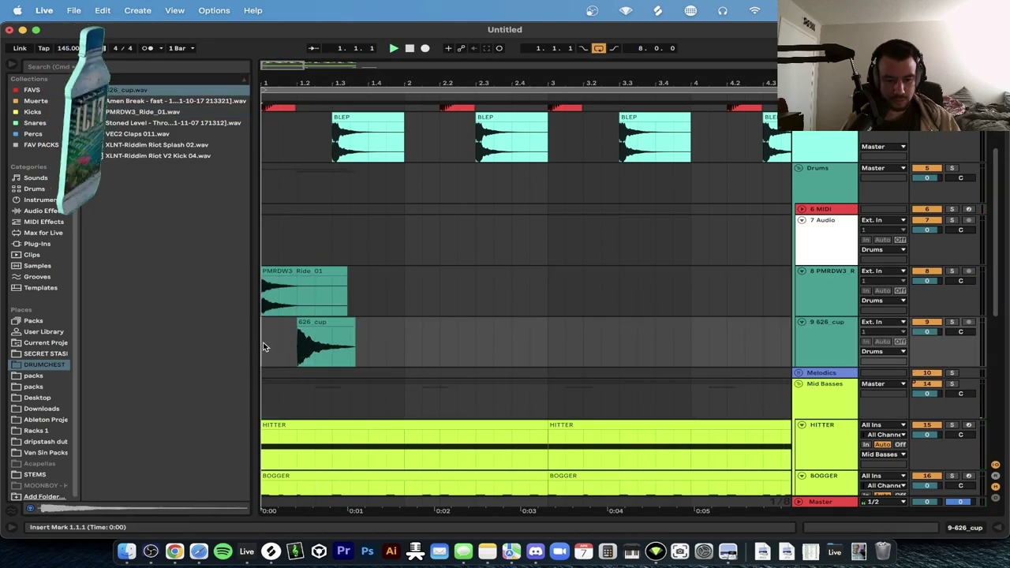
Lower the 626_cup track volume to -6.7 dB and check it in playback.
{"action": "scroll", "coordinate": [363, 348], "scroll_direction": "up", "scroll_amount": 2}
{"action": "scroll", "coordinate": [362, 347], "scroll_direction": "down", "scroll_amount": 3}
{"action": "key", "text": "space"}
{"action": "key", "text": "space"}
{"action": "left_click_drag", "start_coordinate": [932, 332], "coordinate": [932, 348]}
{"action": "key", "text": "space"}
{"action": "key", "text": "space"}
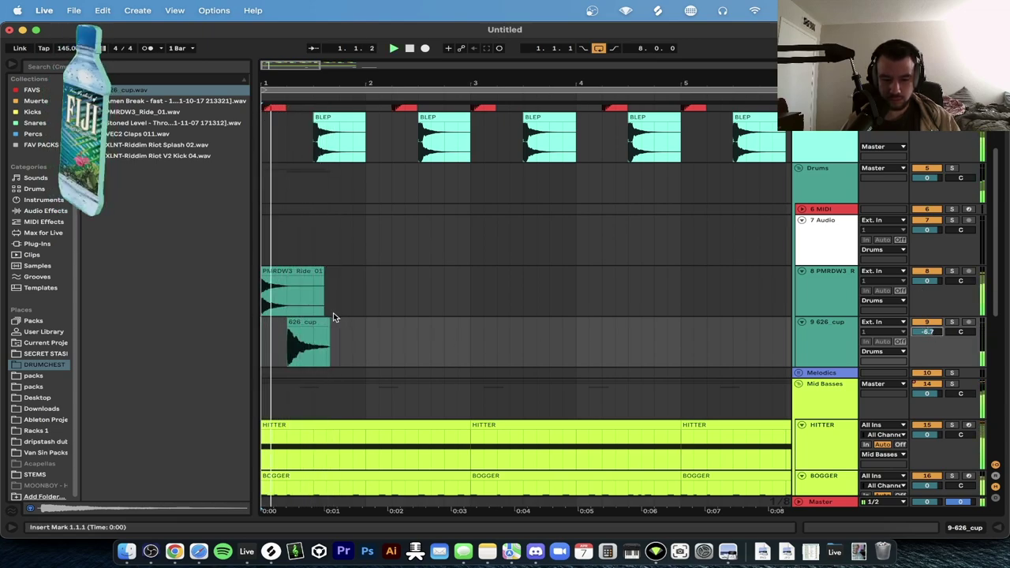
Shorten the 626_cup and PMRDW3_Ride_01 clips to one beat each.
{"action": "left_click", "coordinate": [323, 322]}
{"action": "left_click_drag", "start_coordinate": [323, 322], "coordinate": [314, 322]}
{"action": "left_click_drag", "start_coordinate": [323, 271], "coordinate": [310, 267]}
{"action": "double_click", "coordinate": [285, 282]}
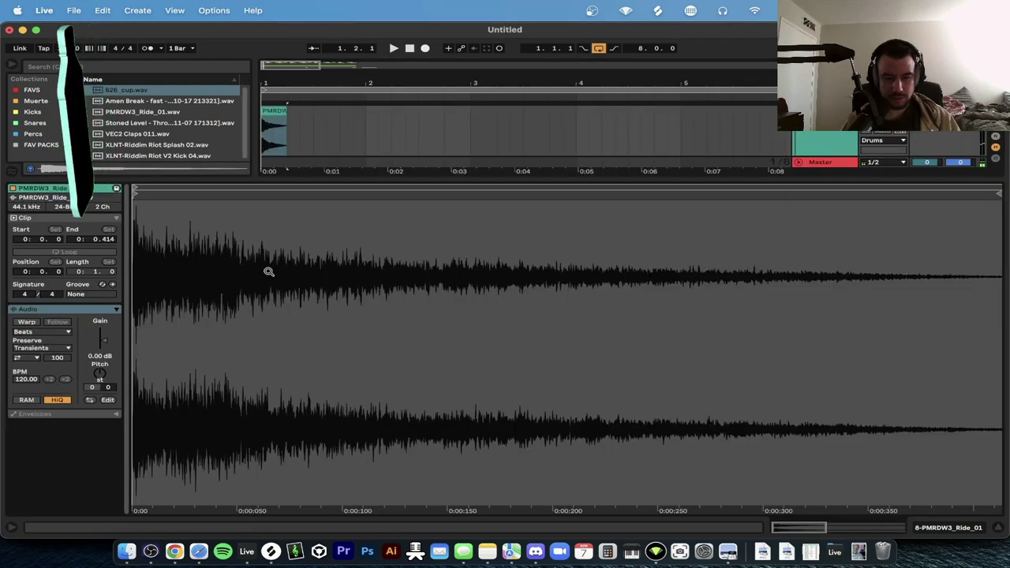
{"action": "key", "text": "alt+super+l"}
Copy the ride clip onto beat 2 of bar 1 and set the copy's gain to -4.16 dB.
{"action": "left_click_drag", "start_coordinate": [275, 113], "coordinate": [302, 113], "text": "alt"}
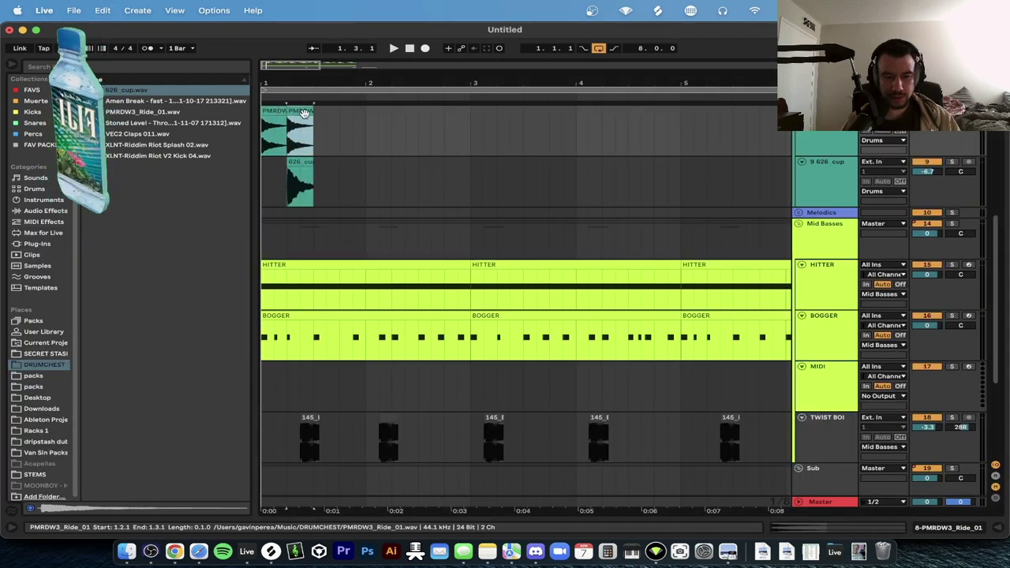
{"action": "double_click", "coordinate": [295, 114]}
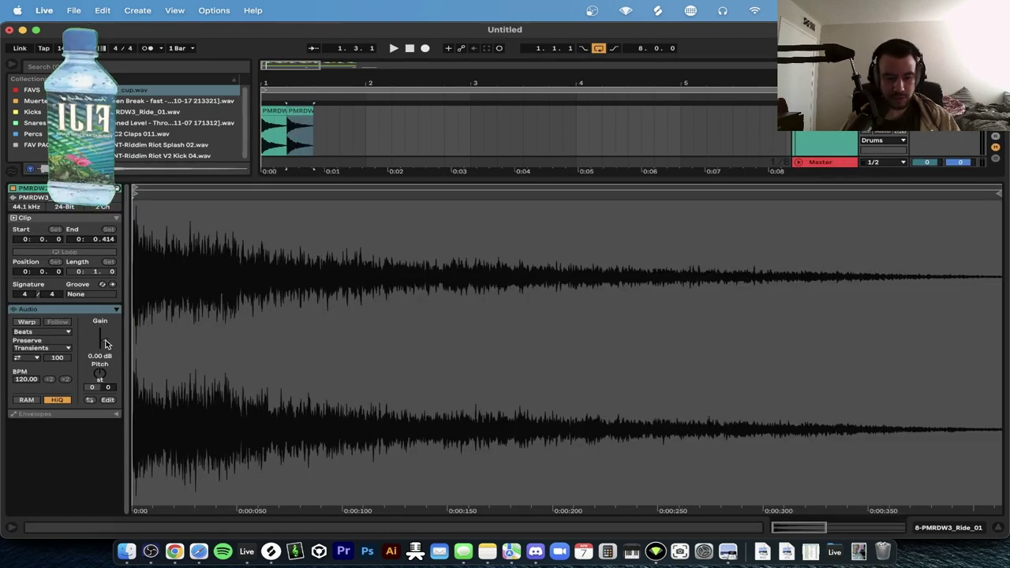
{"action": "left_click_drag", "start_coordinate": [107, 344], "coordinate": [107, 357]}
Enlarge the arrangement area and duplicate the pair of one-beat ride clips through the end of bar 4.
{"action": "key", "text": "super+a"}
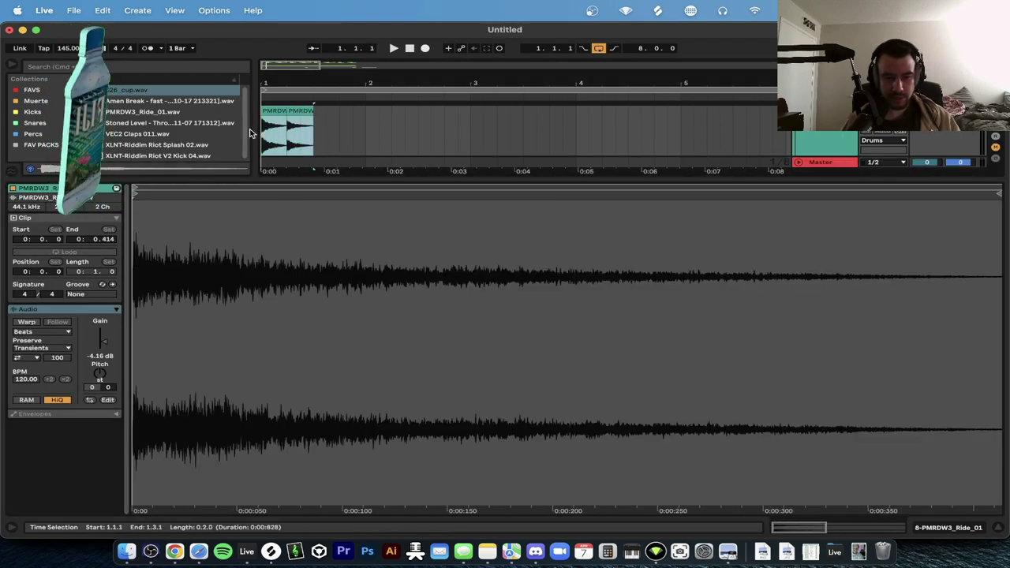
{"action": "left_click_drag", "start_coordinate": [293, 179], "coordinate": [286, 383]}
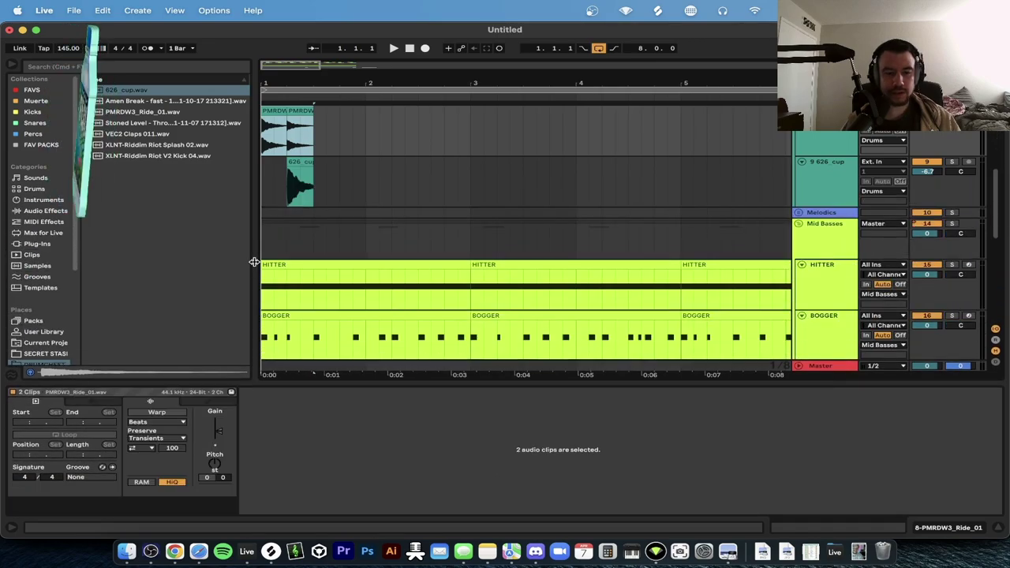
{"action": "left_click_drag", "start_coordinate": [252, 259], "coordinate": [151, 259]}
{"action": "scroll", "coordinate": [354, 151], "scroll_direction": "up", "scroll_amount": 2}
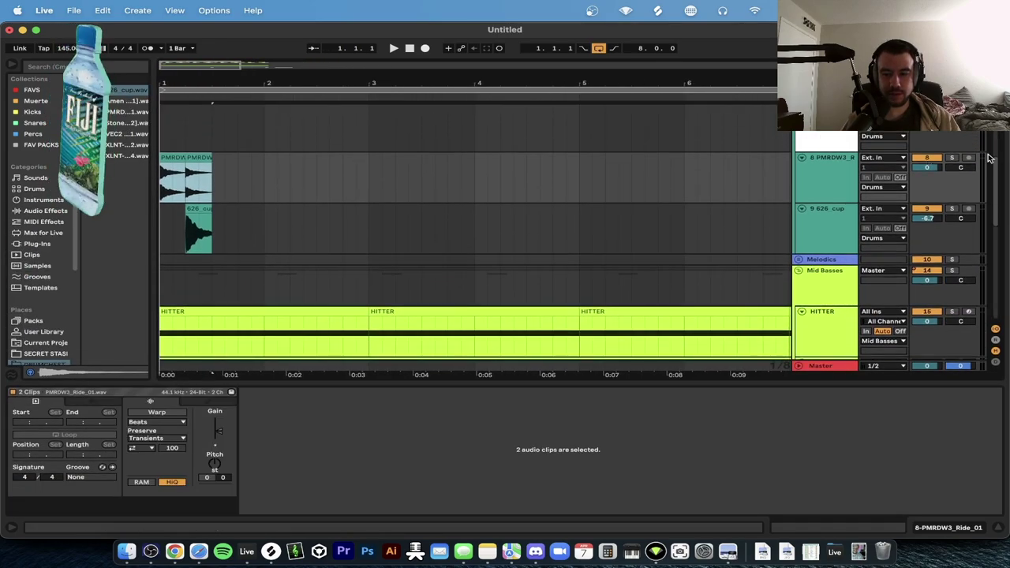
{"action": "key", "text": "super+d"}
{"action": "key", "text": "super+d"}
{"action": "key", "text": "minus"}
{"action": "key", "text": "super+d"}
{"action": "key", "text": "super+d"}
{"action": "key", "text": "super+d"}
{"action": "key", "text": "super+d"}
{"action": "key", "text": "super+d"}
{"action": "key", "text": "super+d"}
{"action": "key", "text": "super+d"}
{"action": "key", "text": "super+z"}
{"action": "key", "text": "super+z"}
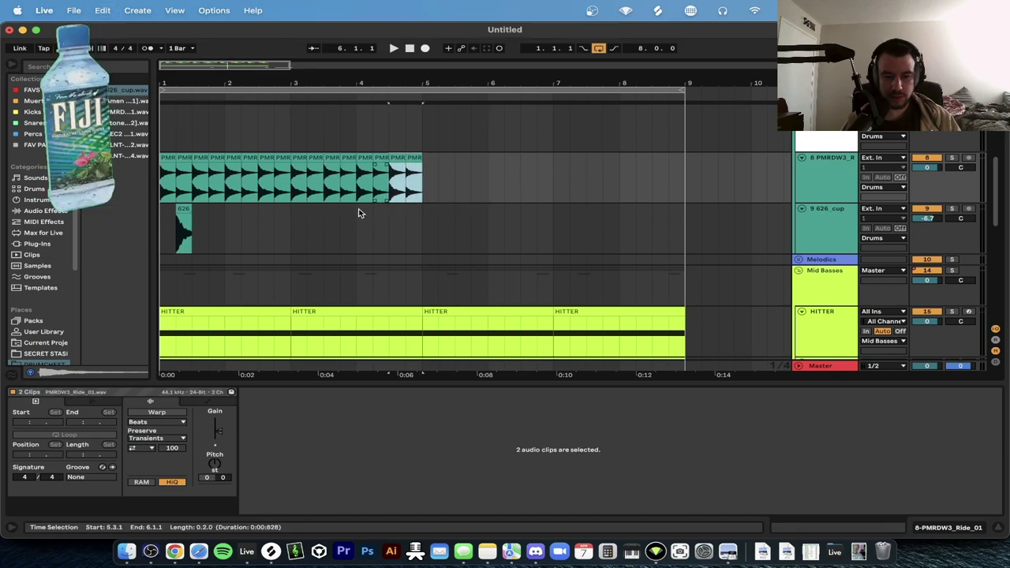
Duplicate the 626_cup clip on every second beat through the end of bar 4.
{"action": "left_click", "coordinate": [197, 230]}
{"action": "key", "text": "super+d"}
{"action": "key", "text": "super+d"}
{"action": "key", "text": "super+d"}
{"action": "key", "text": "super+d"}
{"action": "key", "text": "super+d"}
{"action": "key", "text": "super+d"}
{"action": "key", "text": "super+d"}
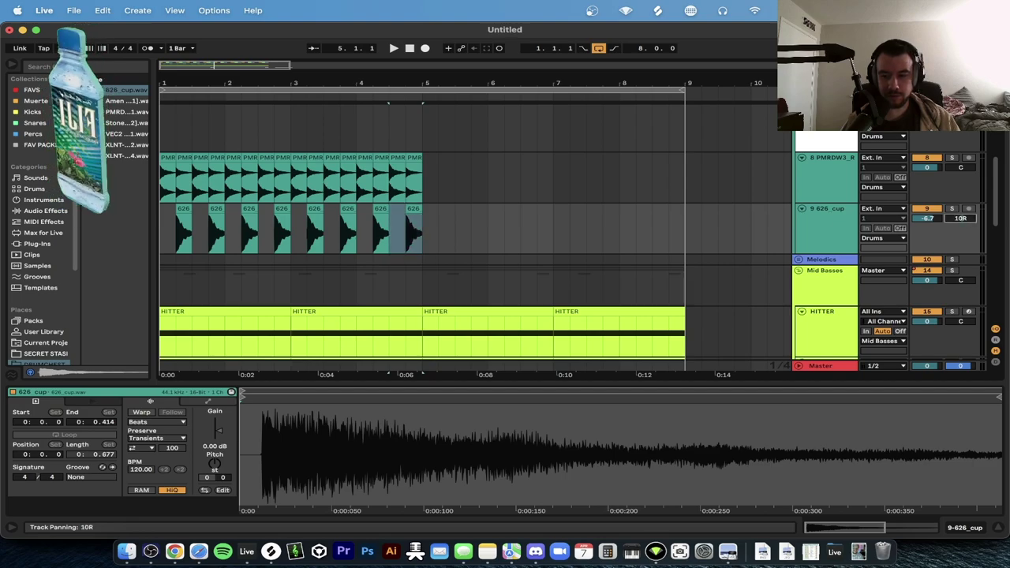
Pan the 626_cup track to 10R and the ride track to 12L, and play the loop to check both.
{"action": "left_click_drag", "start_coordinate": [960, 168], "coordinate": [960, 171]}
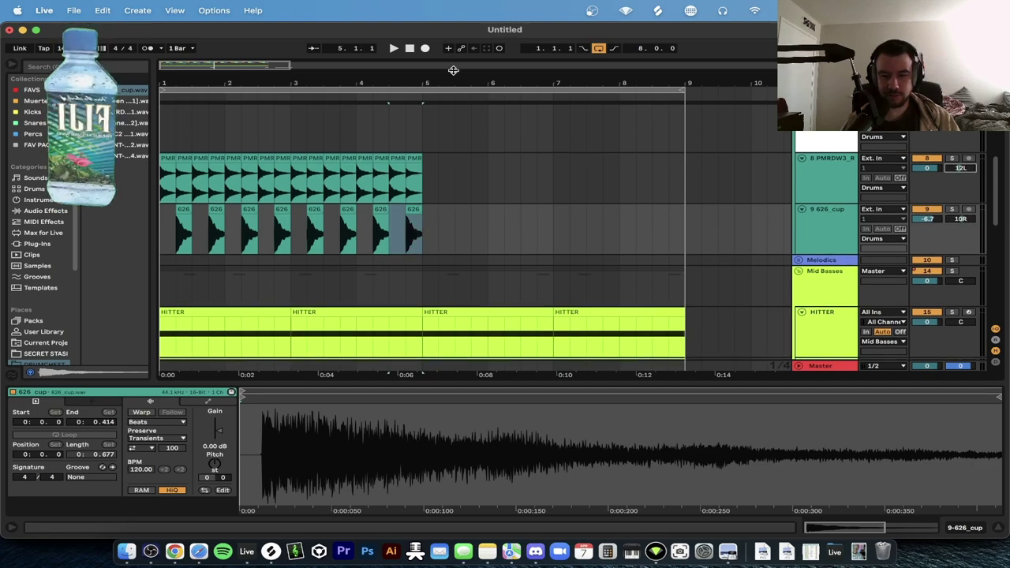
{"action": "left_click", "coordinate": [410, 51]}
{"action": "key", "text": "space"}
{"action": "left_click_drag", "start_coordinate": [430, 232], "coordinate": [138, 184]}
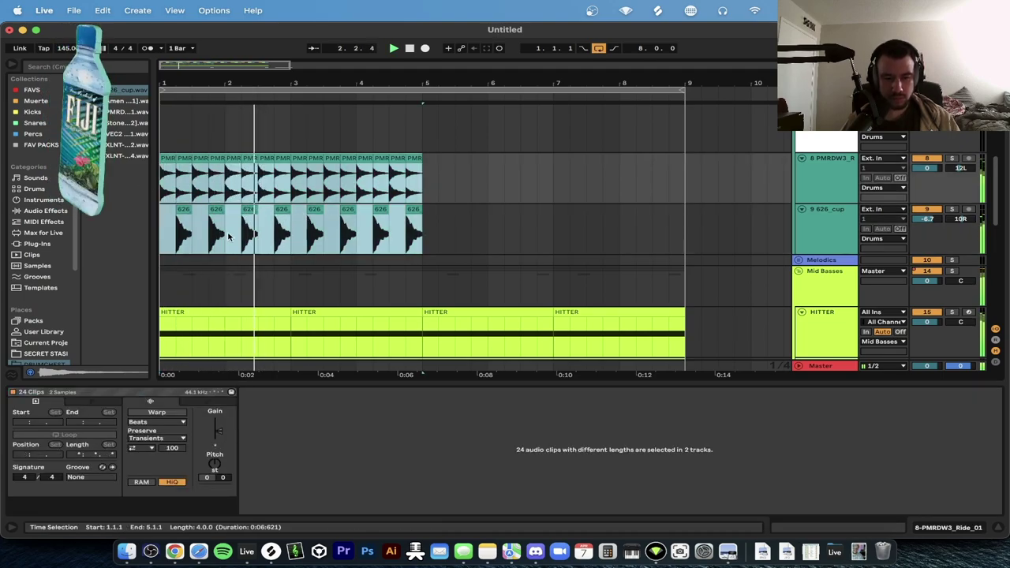
{"action": "key", "text": "plus"}
{"action": "left_click", "coordinate": [247, 229]}
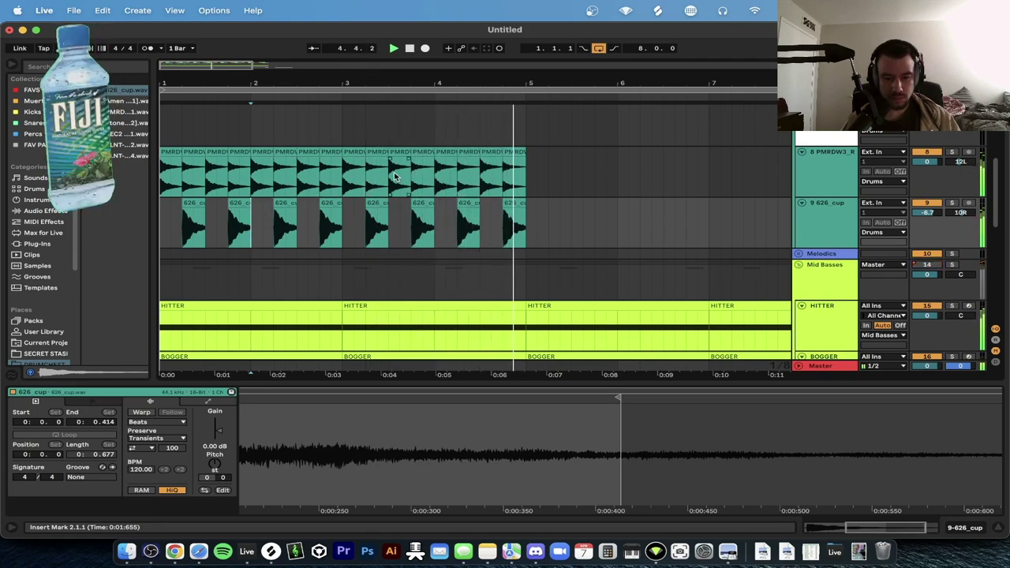
Lengthen the first ride clips to two beats each and duplicate that one-bar pair through the end of bar 4.
{"action": "left_click", "coordinate": [174, 154]}
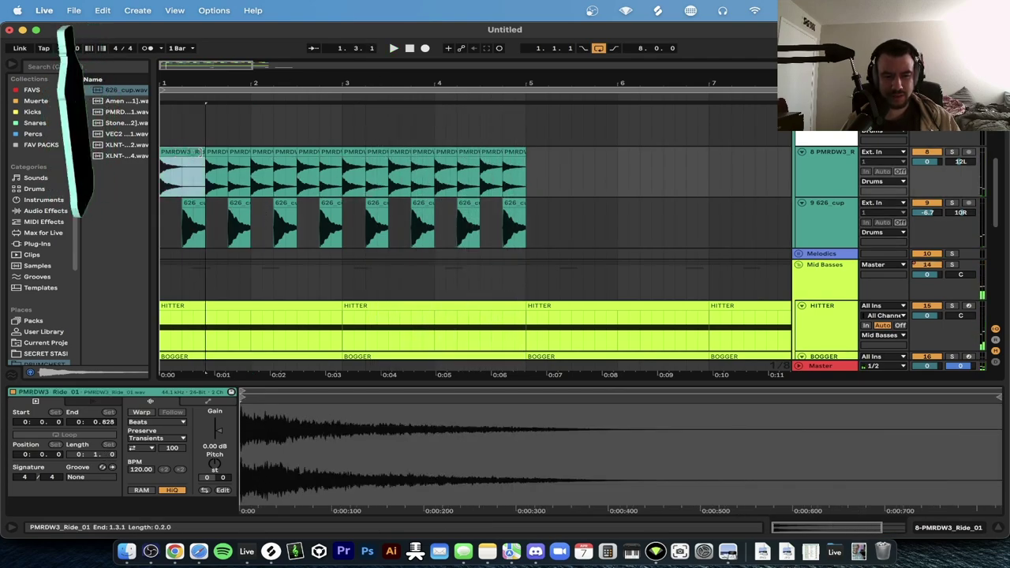
{"action": "left_click_drag", "start_coordinate": [239, 152], "coordinate": [163, 171]}
{"action": "key", "text": "super+d"}
{"action": "key", "text": "super+d"}
{"action": "key", "text": "super+d"}
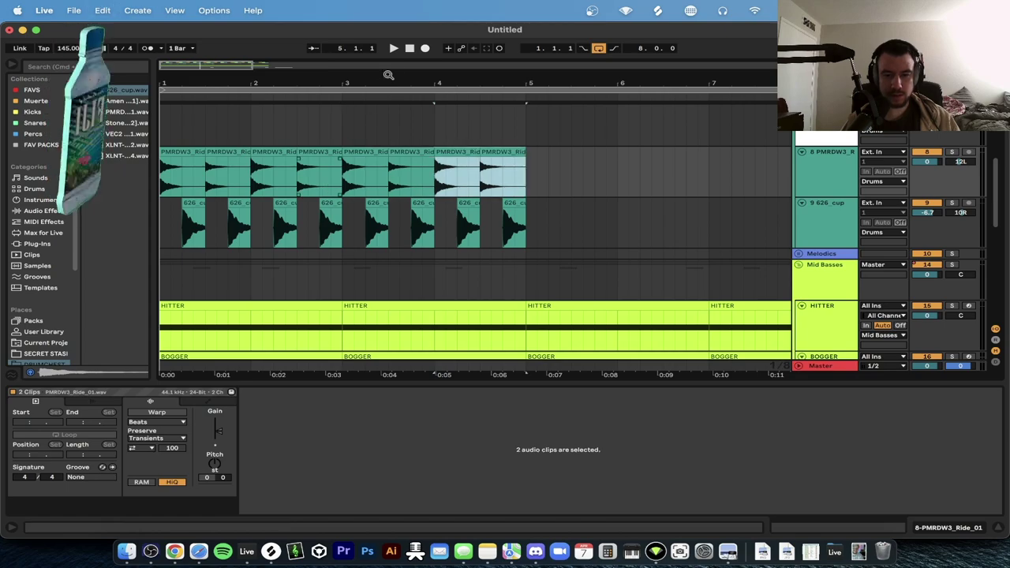
Play the eight-bar loop and review the kick, snare, ride and 626_cup tracks against the bass tracks.
{"action": "left_click", "coordinate": [408, 50]}
{"action": "key", "text": "space"}
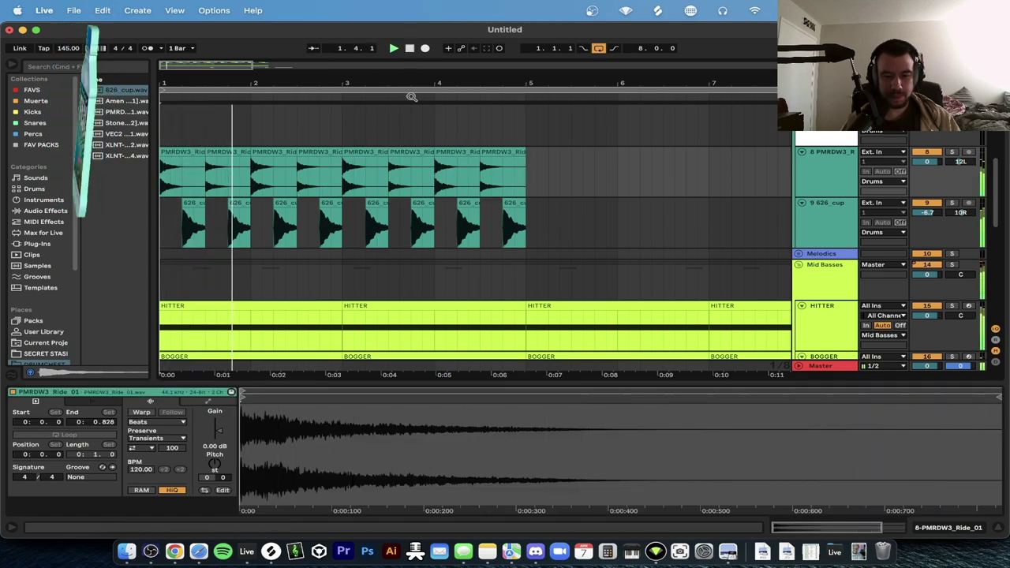
{"action": "scroll", "coordinate": [352, 213], "scroll_direction": "down", "scroll_amount": 3}
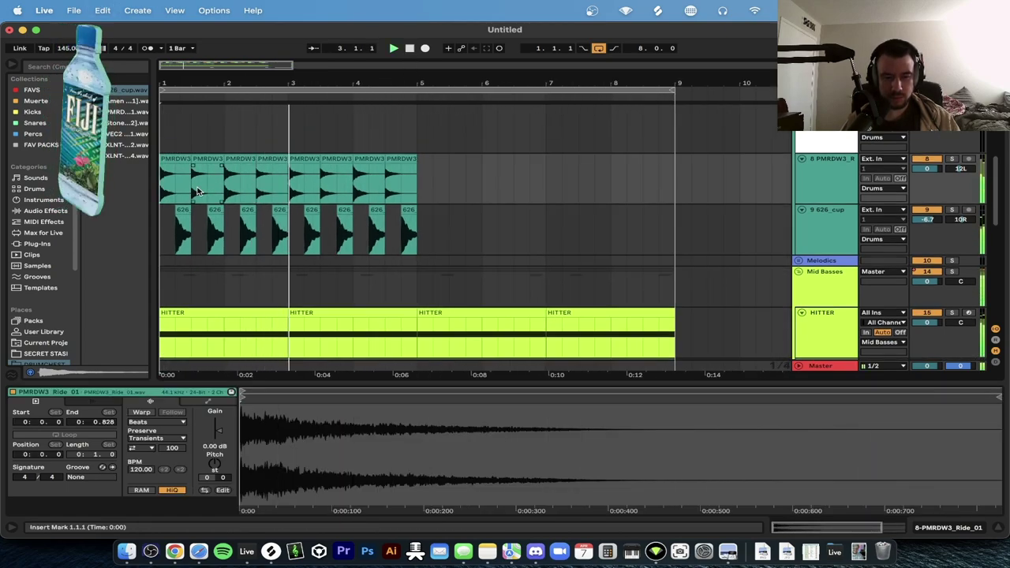
{"action": "scroll", "coordinate": [197, 191], "scroll_direction": "up", "scroll_amount": 5}
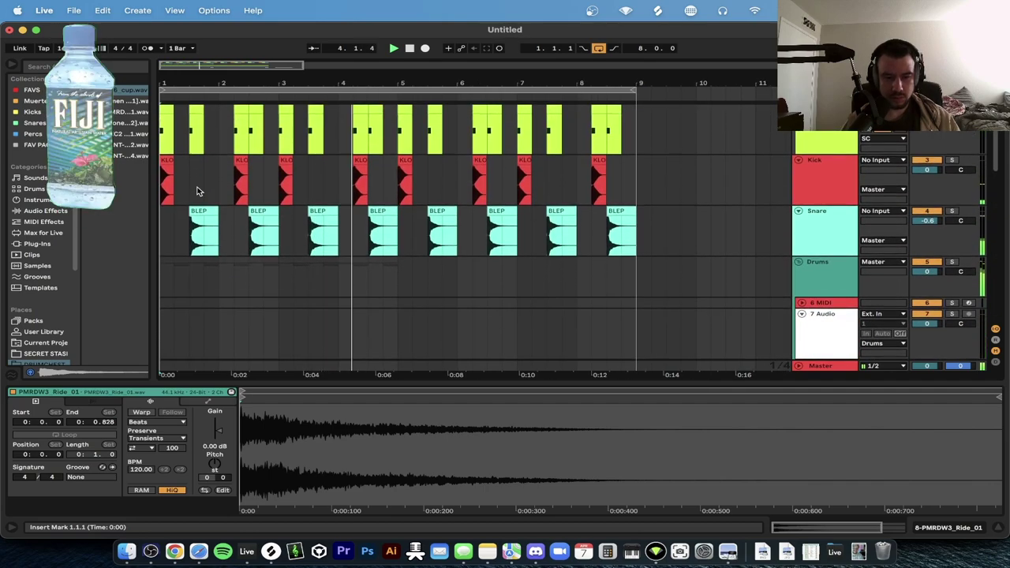
{"action": "scroll", "coordinate": [197, 191], "scroll_direction": "down", "scroll_amount": 5}
{"action": "scroll", "coordinate": [197, 191], "scroll_direction": "up", "scroll_amount": 1}
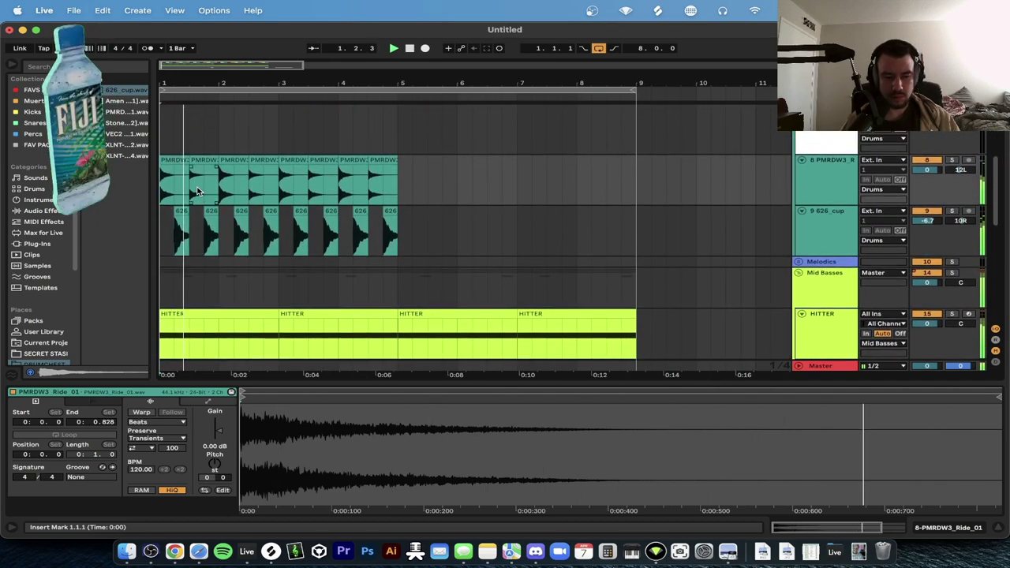
{"action": "scroll", "coordinate": [197, 191], "scroll_direction": "up", "scroll_amount": 5}
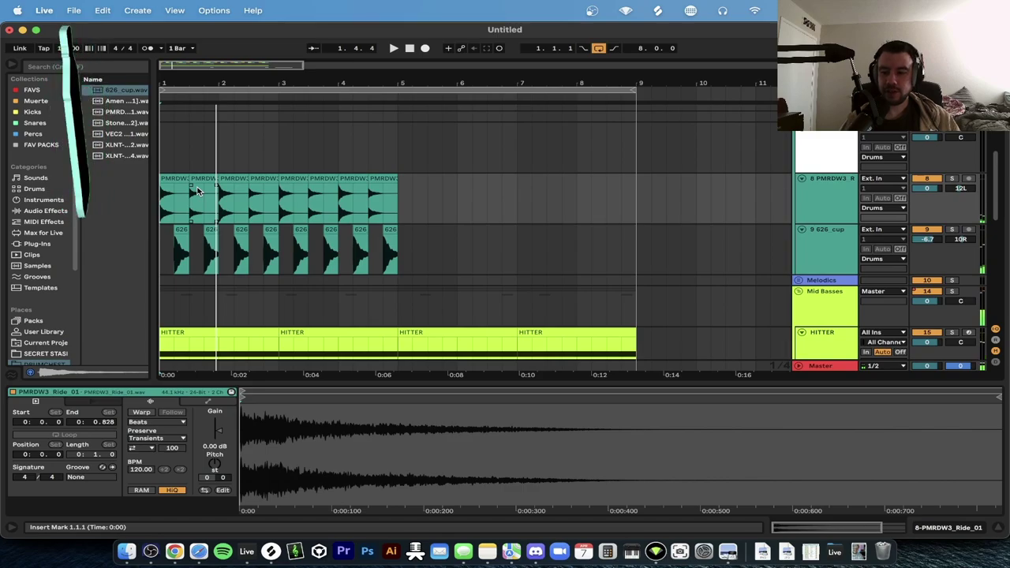
{"action": "scroll", "coordinate": [242, 203], "scroll_direction": "up", "scroll_amount": 3}
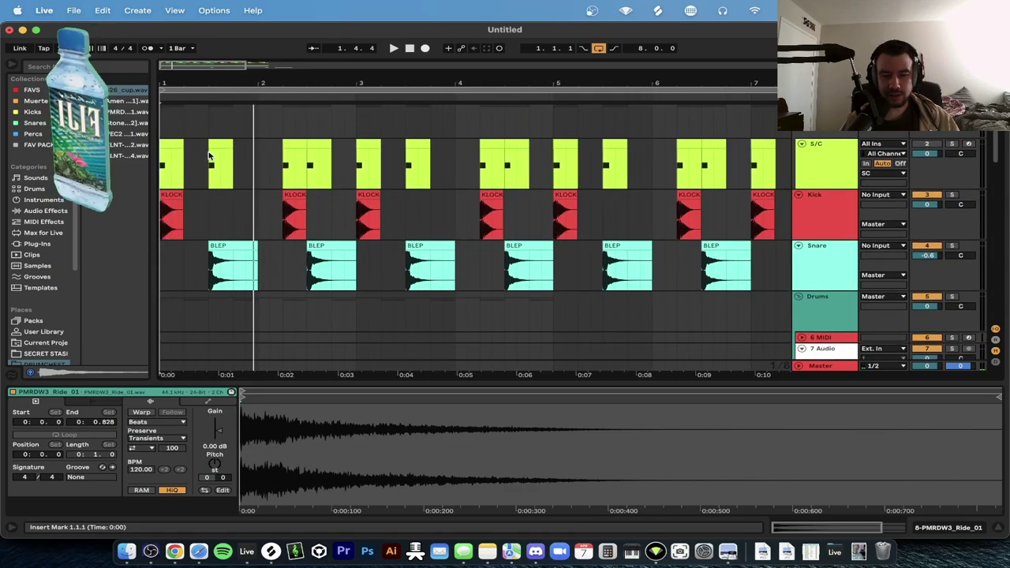
{"action": "scroll", "coordinate": [241, 198], "scroll_direction": "down", "scroll_amount": 5}
{"action": "scroll", "coordinate": [220, 212], "scroll_direction": "up", "scroll_amount": 8}
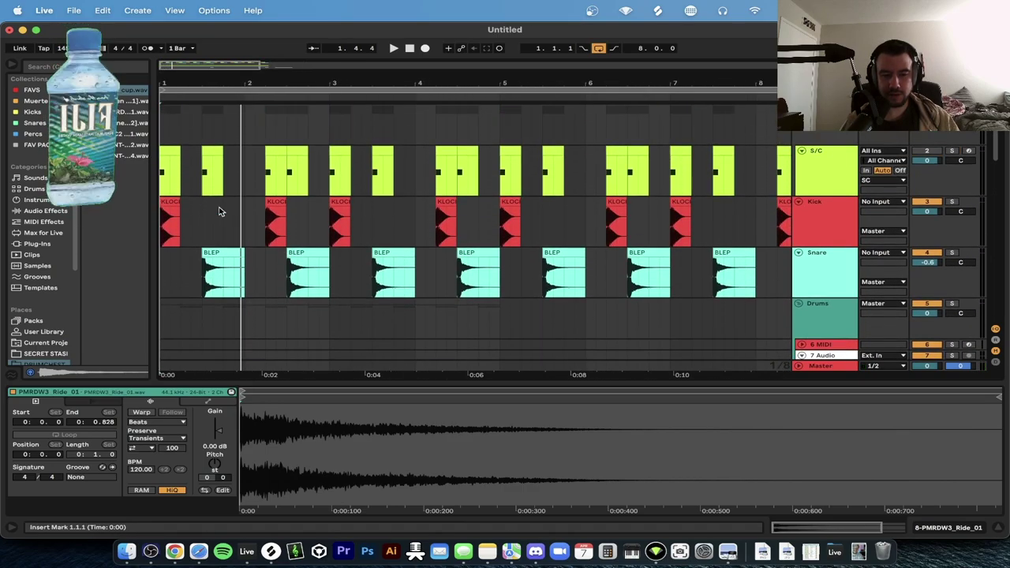
{"action": "scroll", "coordinate": [220, 211], "scroll_direction": "down", "scroll_amount": 5}
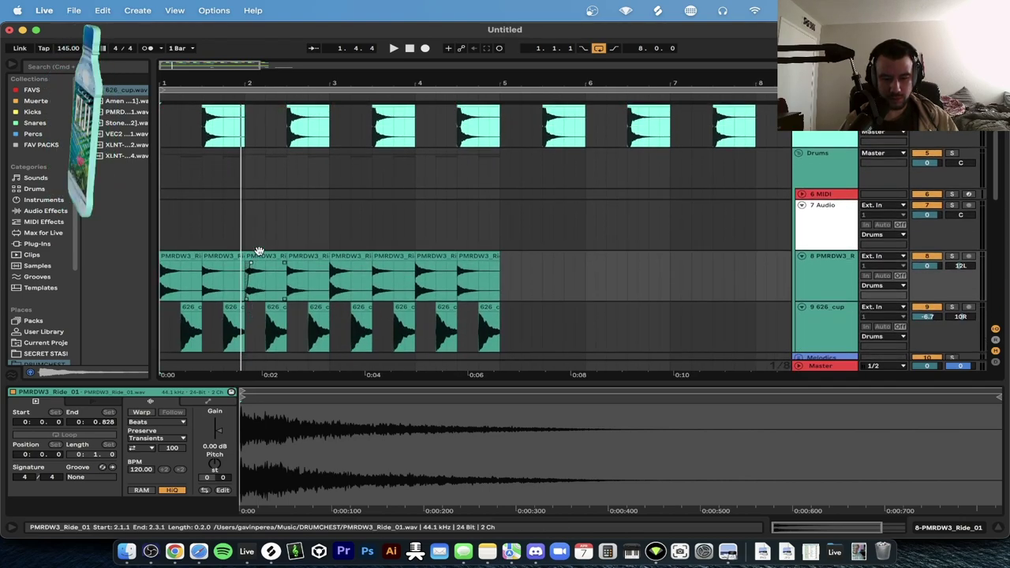
{"action": "left_click", "coordinate": [259, 253]}
{"action": "key", "text": "space"}
{"action": "scroll", "coordinate": [259, 253], "scroll_direction": "down", "scroll_amount": 3}
{"action": "left_click", "coordinate": [165, 255]}
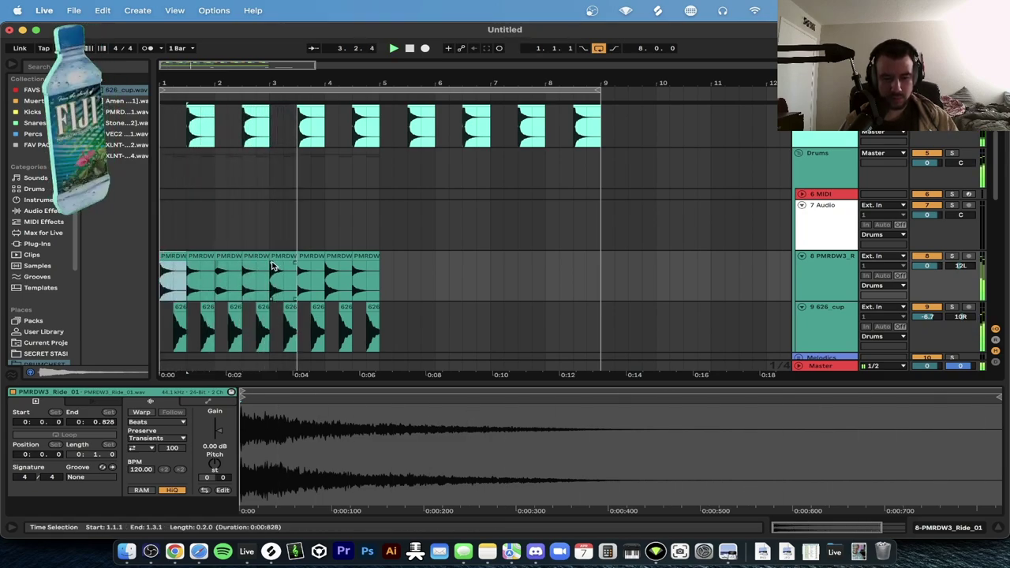
{"action": "scroll", "coordinate": [328, 266], "scroll_direction": "up", "scroll_amount": 3}
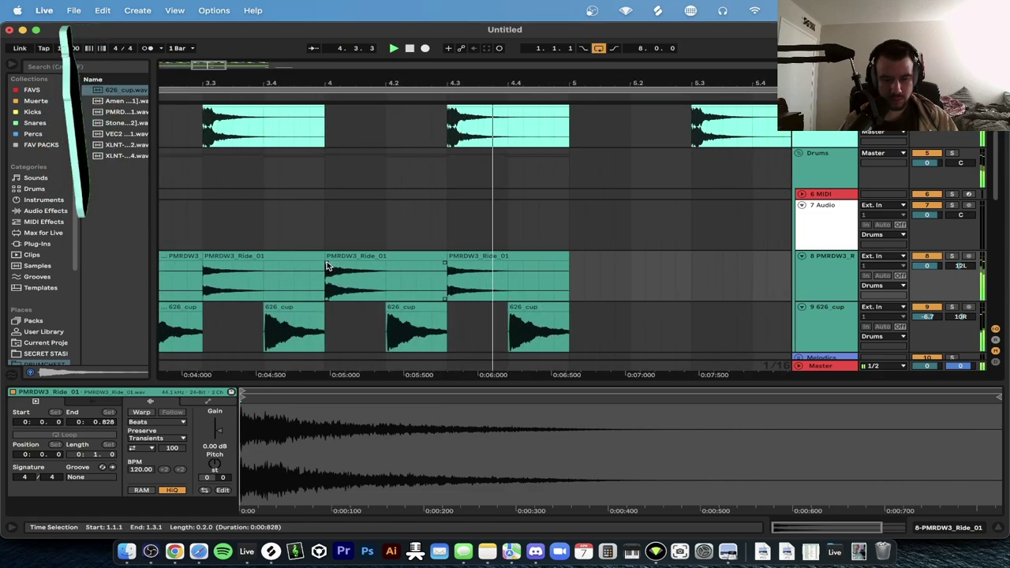
{"action": "scroll", "coordinate": [329, 266], "scroll_direction": "down", "scroll_amount": 5}
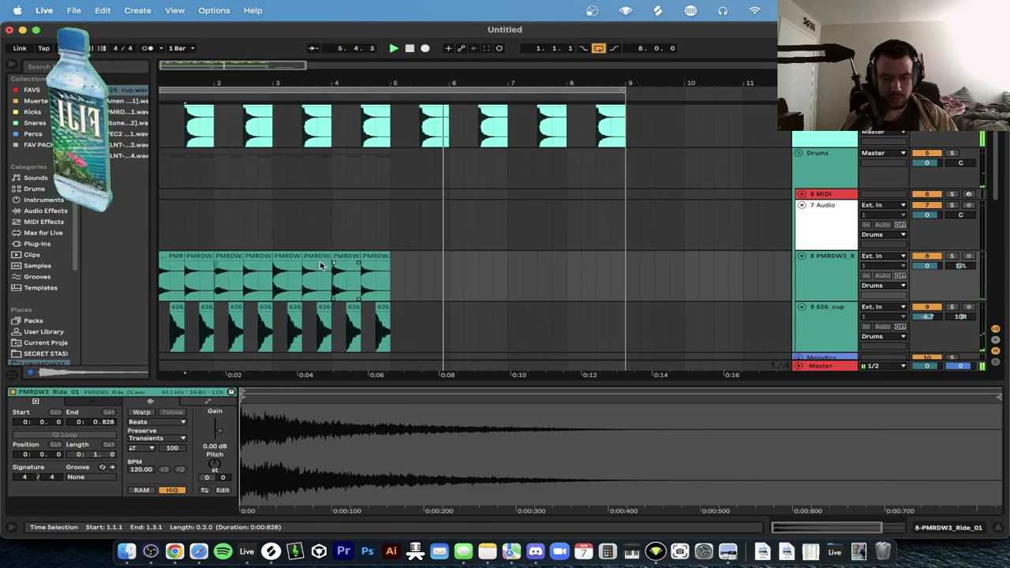
Duplicate the ride and 626_cup clips of bars 1–4 into bars 5–8, and lower their tracks to -3.9 dB and -11.3 dB.
{"action": "scroll", "coordinate": [361, 275], "scroll_direction": "down", "scroll_amount": 1}
{"action": "scroll", "coordinate": [387, 284], "scroll_direction": "down", "scroll_amount": 1}
{"action": "left_click", "coordinate": [375, 317]}
{"action": "left_click_drag", "start_coordinate": [376, 318], "coordinate": [112, 252]}
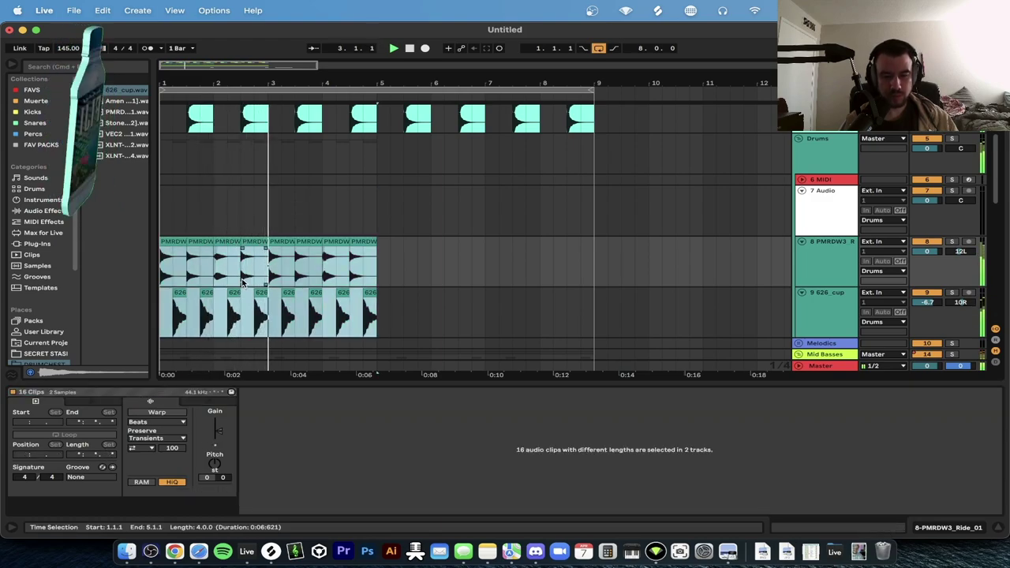
{"action": "key", "text": "cmd+d"}
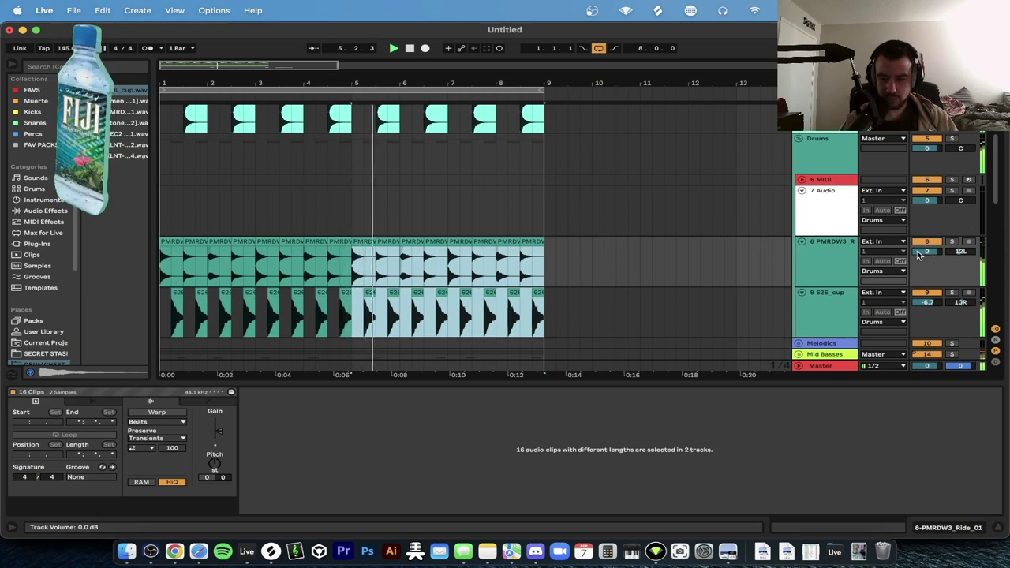
{"action": "left_click_drag", "start_coordinate": [927, 246], "coordinate": [927, 260]}
Insert a new audio track above the ride track in the Drums group and search the browser for "crash".
{"action": "left_click", "coordinate": [829, 253]}
{"action": "key", "text": "cmd+t"}
{"action": "left_click_drag", "start_coordinate": [802, 251], "coordinate": [800, 251]}
{"action": "key", "text": "cmd+f"}
{"action": "type", "text": "crash"}
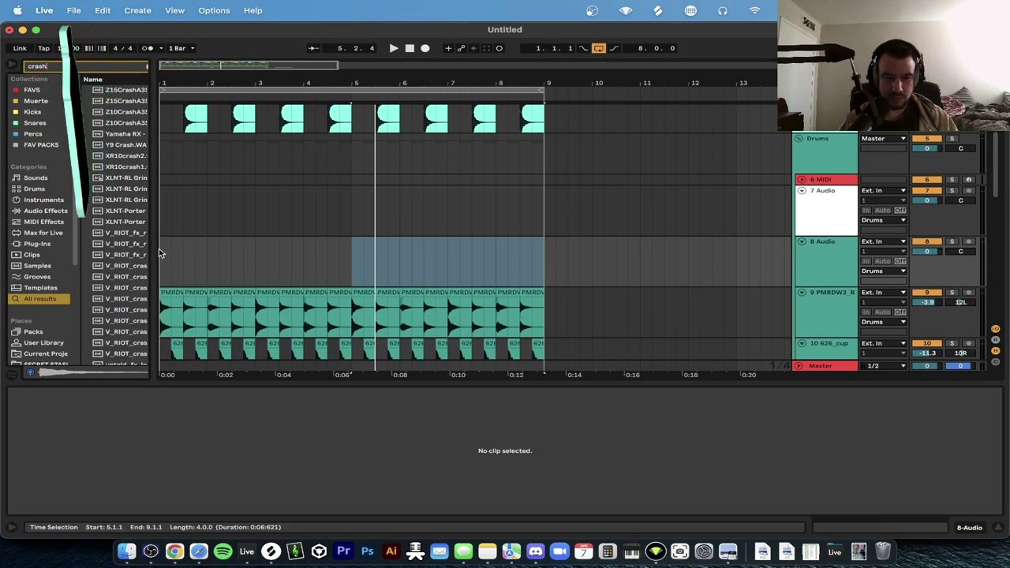
Widen the browser to audition crash samples, and place V_RIOT_crash_real.wav at bar 1 on the new audio track.
{"action": "key", "text": "Up"}
{"action": "key", "text": "Up"}
{"action": "key", "text": "Up"}
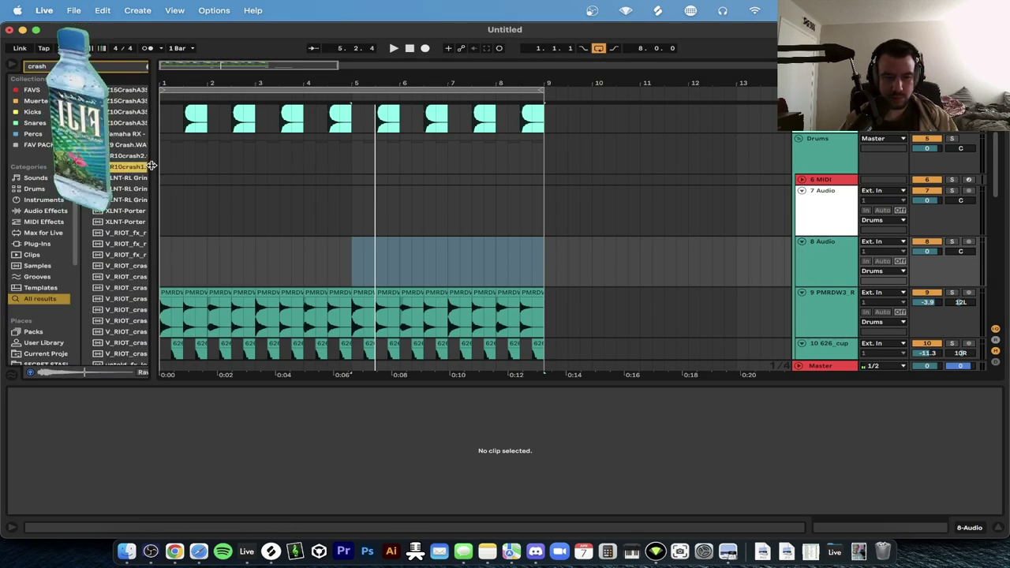
{"action": "left_click_drag", "start_coordinate": [152, 166], "coordinate": [231, 162]}
{"action": "left_click", "coordinate": [190, 112]}
{"action": "left_click", "coordinate": [178, 288]}
{"action": "scroll", "coordinate": [164, 276], "scroll_direction": "down", "scroll_amount": 4}
{"action": "left_click", "coordinate": [152, 228]}
{"action": "left_click_drag", "start_coordinate": [124, 174], "coordinate": [240, 263]}
{"action": "key", "text": "space"}
{"action": "key", "text": "plus"}
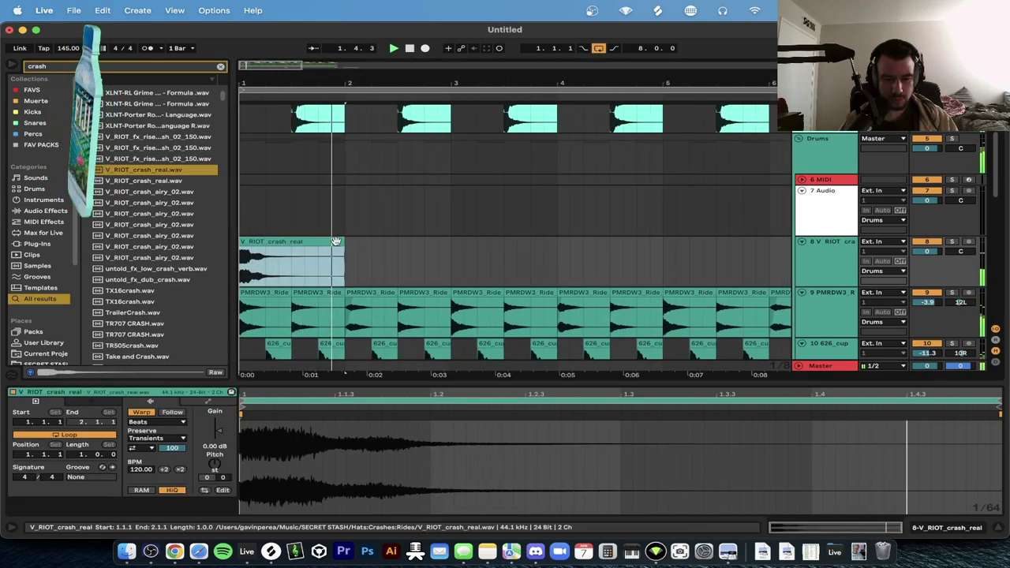
Repeat the V_RIOT_crash_real clip at the start of bars 3, 5 and 7.
{"action": "left_click", "coordinate": [436, 256]}
{"action": "key", "text": "super+v"}
{"action": "left_click", "coordinate": [438, 268]}
{"action": "left_click", "coordinate": [439, 303]}
{"action": "left_click", "coordinate": [451, 241]}
{"action": "scroll", "coordinate": [465, 241], "scroll_direction": "down", "scroll_amount": 3}
{"action": "left_click_drag", "start_coordinate": [418, 262], "coordinate": [241, 256]}
{"action": "left_click_drag", "start_coordinate": [350, 265], "coordinate": [212, 262]}
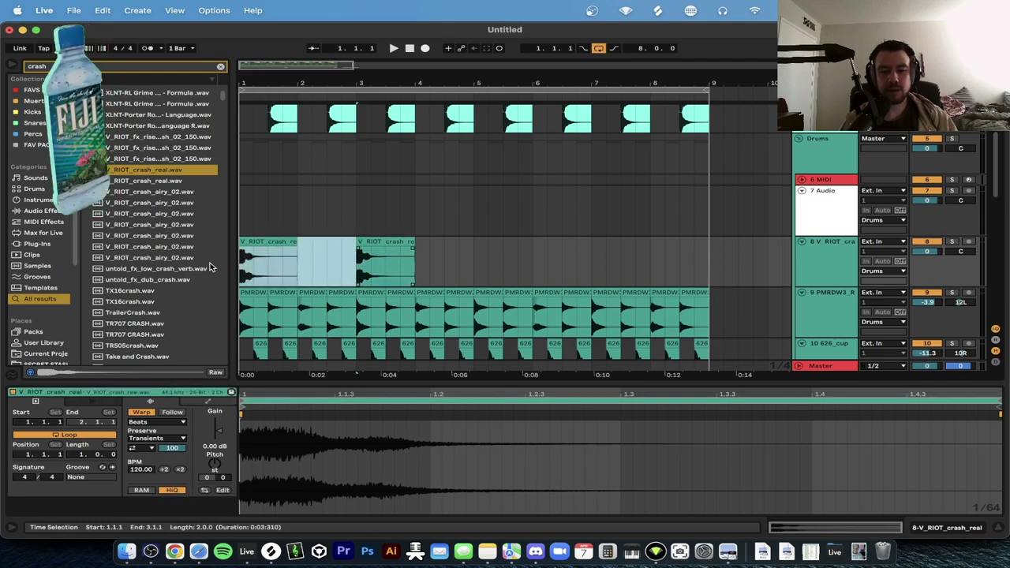
{"action": "key", "text": "ctrl+d"}
{"action": "key", "text": "ctrl+d"}
{"action": "key", "text": "ctrl+d"}
Lower the crash track to -1.2 dB during playback, and hide the clip view and browser.
{"action": "left_click", "coordinate": [395, 48]}
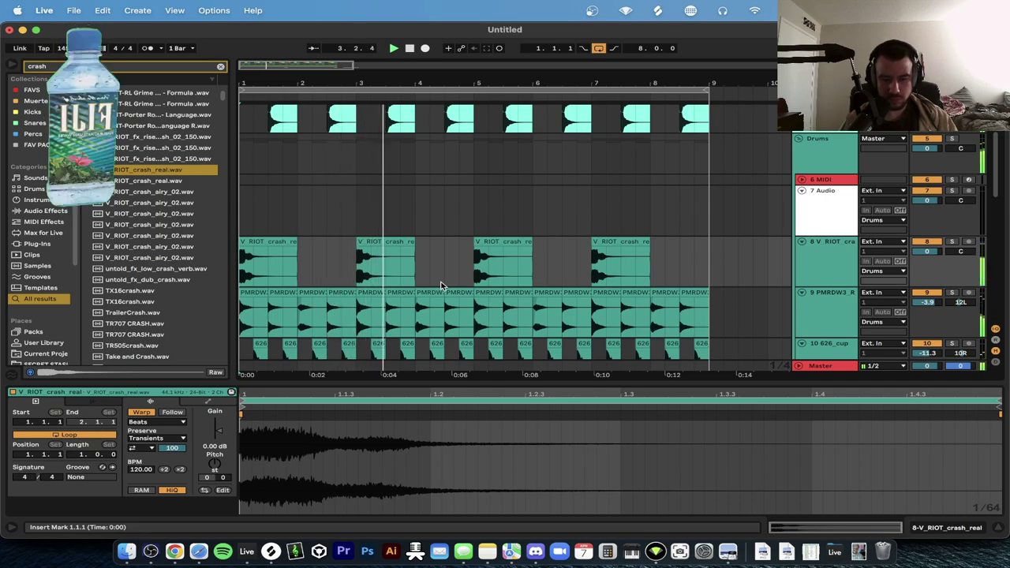
{"action": "left_click_drag", "start_coordinate": [933, 252], "coordinate": [933, 259]}
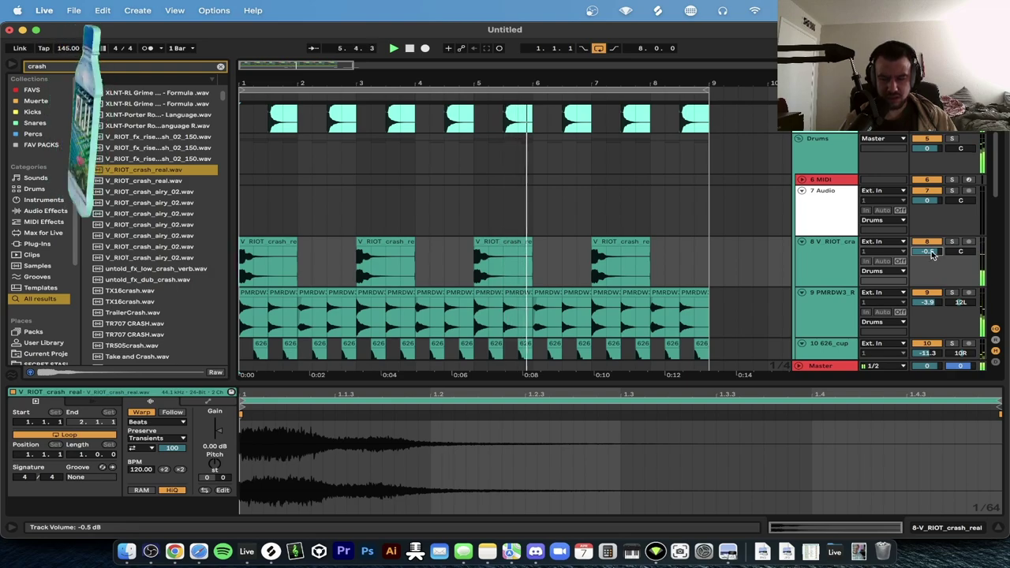
{"action": "double_click", "coordinate": [555, 385]}
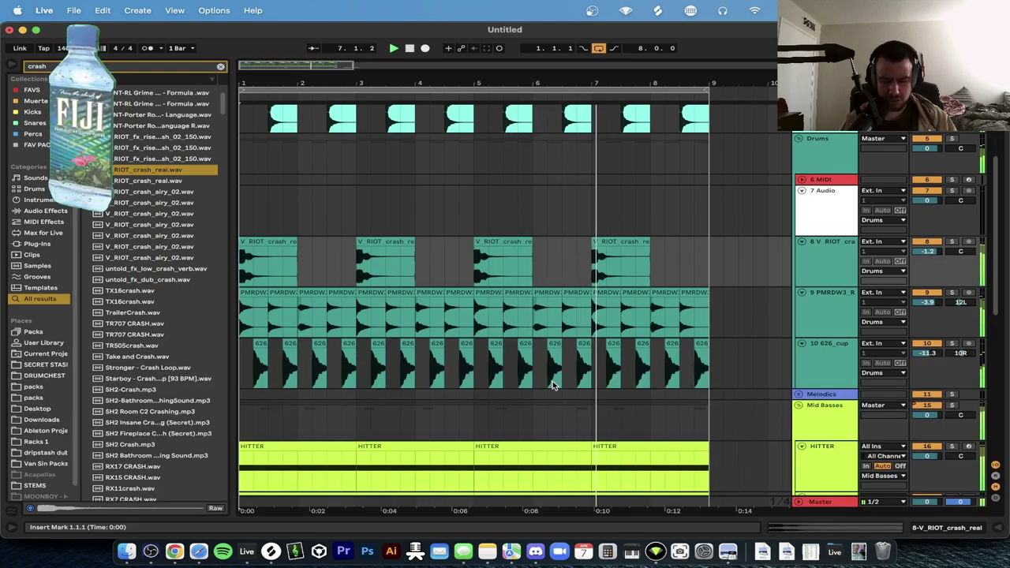
{"action": "double_click", "coordinate": [233, 318]}
Save the Live Set as "green goblin" in the Recent Ableton Projects folder.
{"action": "scroll", "coordinate": [233, 321], "scroll_direction": "down", "scroll_amount": 10}
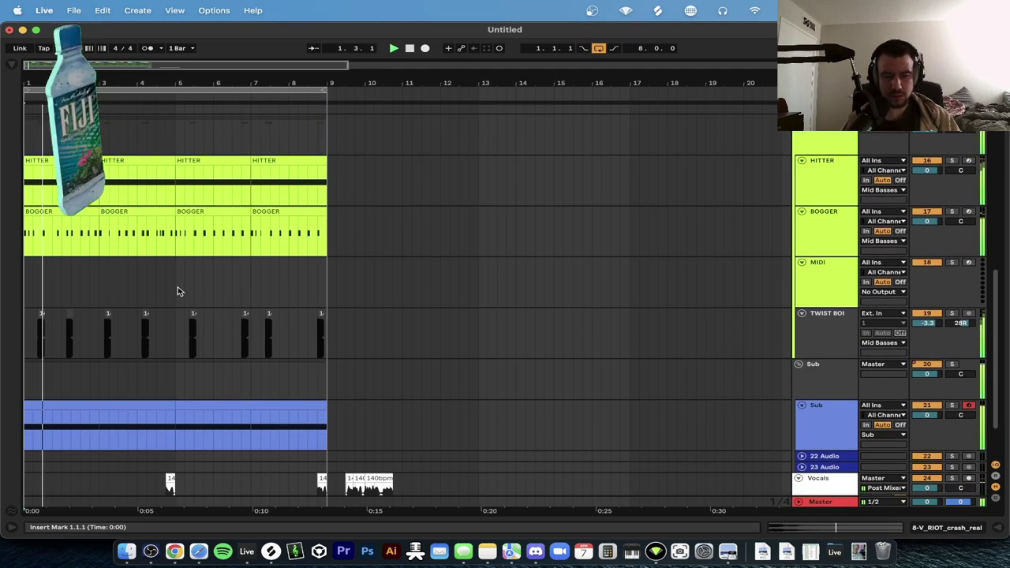
{"action": "scroll", "coordinate": [178, 291], "scroll_direction": "up", "scroll_amount": 3}
{"action": "scroll", "coordinate": [69, 264], "scroll_direction": "up", "scroll_amount": 3}
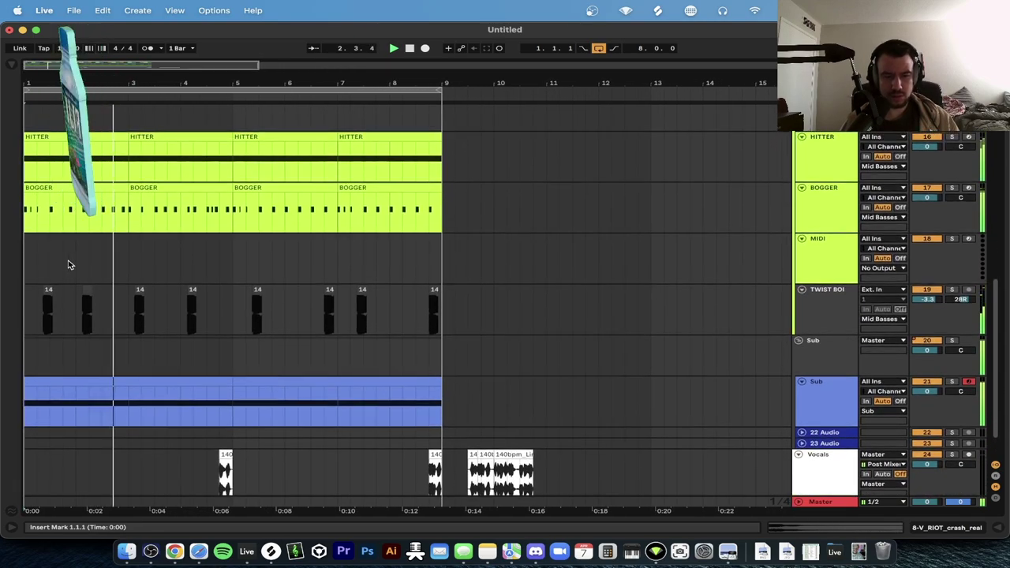
{"action": "scroll", "coordinate": [71, 266], "scroll_direction": "up", "scroll_amount": 3}
{"action": "scroll", "coordinate": [79, 271], "scroll_direction": "up", "scroll_amount": 2}
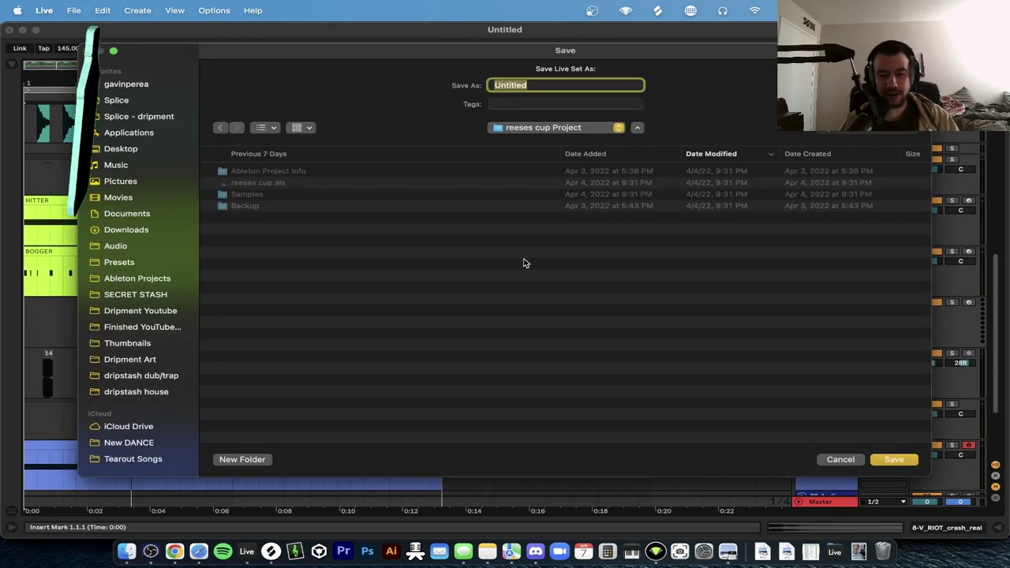
{"action": "left_click", "coordinate": [542, 131]}
{"action": "left_click", "coordinate": [542, 141]}
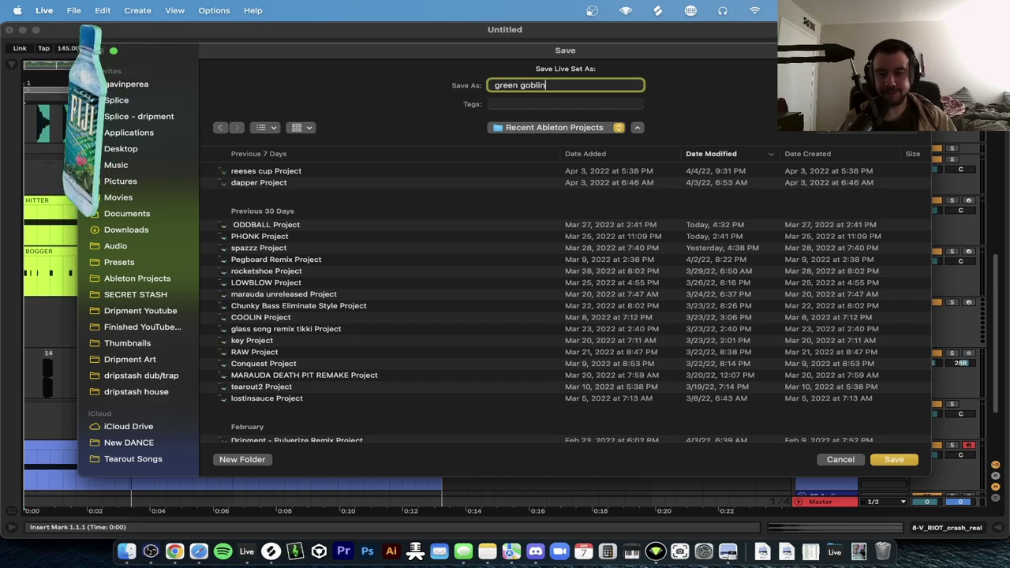
{"action": "key", "text": "Return"}
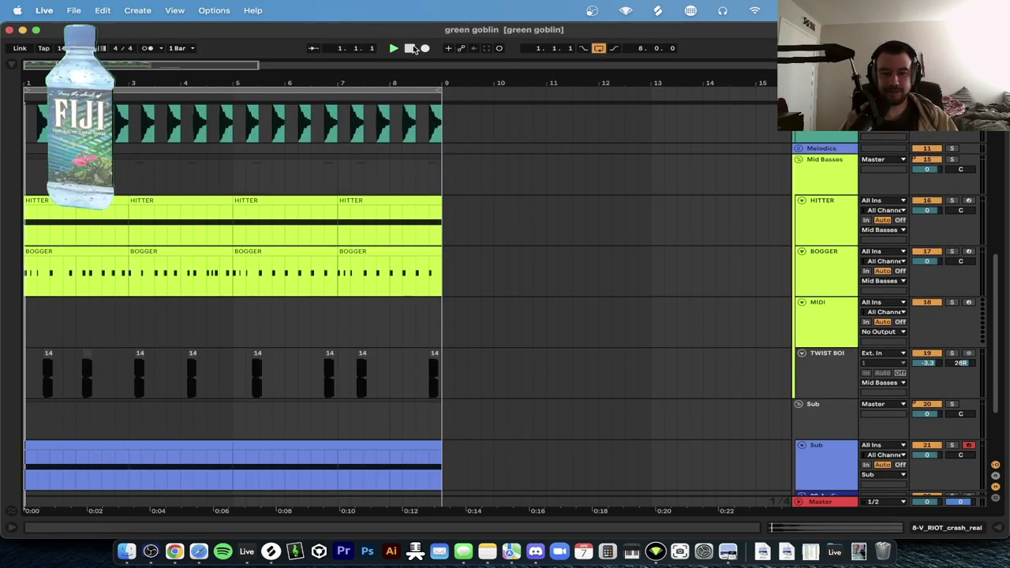
Solo the HITTER track briefly during playback and set its volume to -1.5 dB in the full mix.
{"action": "scroll", "coordinate": [165, 228], "scroll_direction": "up", "scroll_amount": 3}
{"action": "scroll", "coordinate": [166, 228], "scroll_direction": "down", "scroll_amount": 1}
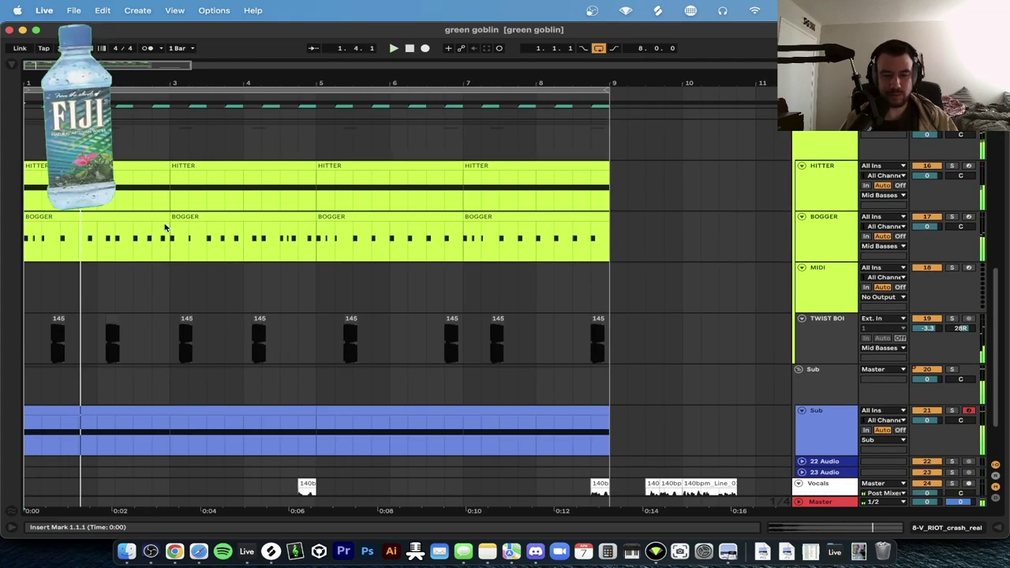
{"action": "scroll", "coordinate": [165, 228], "scroll_direction": "up", "scroll_amount": 3}
{"action": "key", "text": "minus"}
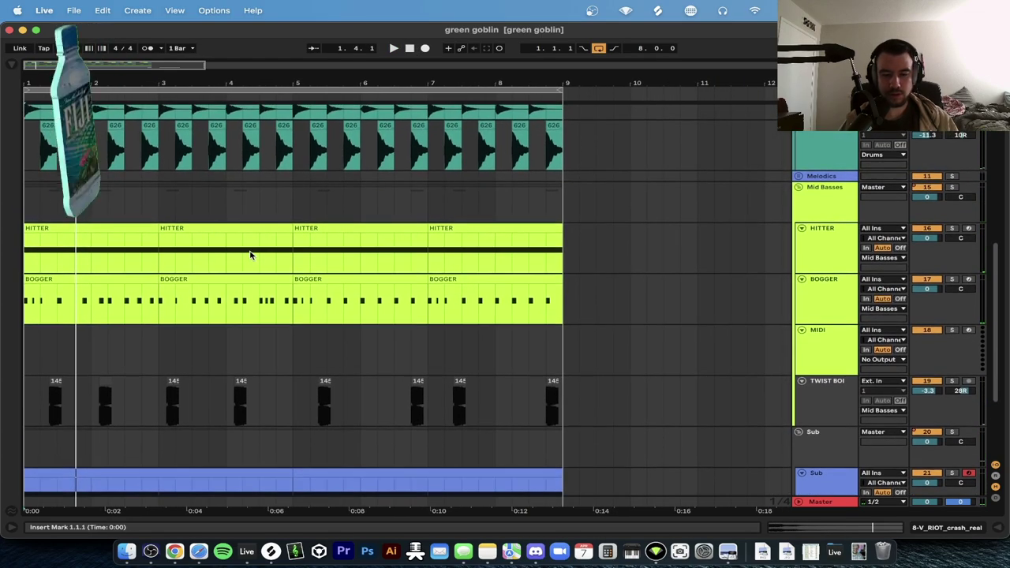
{"action": "left_click", "coordinate": [951, 228]}
{"action": "key", "text": "space"}
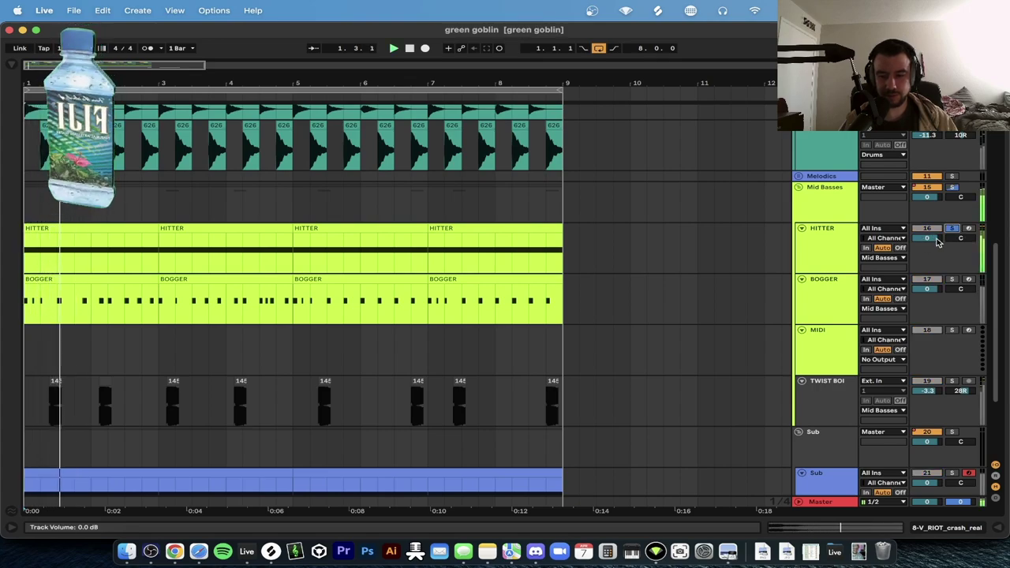
{"action": "left_click", "coordinate": [952, 228]}
{"action": "left_click", "coordinate": [928, 239]}
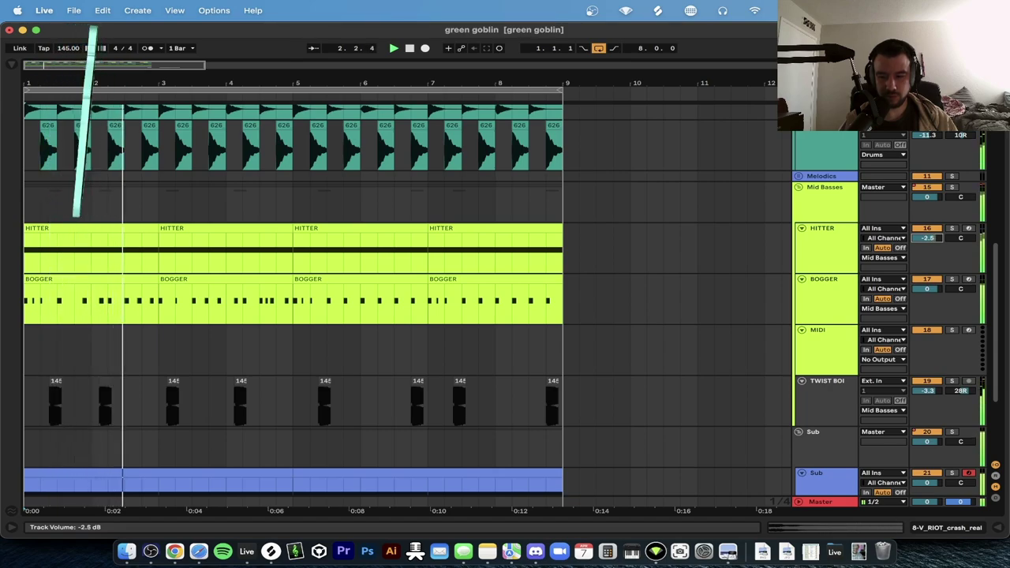
{"action": "left_click_drag", "start_coordinate": [931, 240], "coordinate": [931, 246]}
{"action": "key", "text": "space"}
{"action": "key", "text": "space"}
Show the BOGGER track's device chain and inspect its Serum patch, closing the plug-in window again.
{"action": "double_click", "coordinate": [818, 290]}
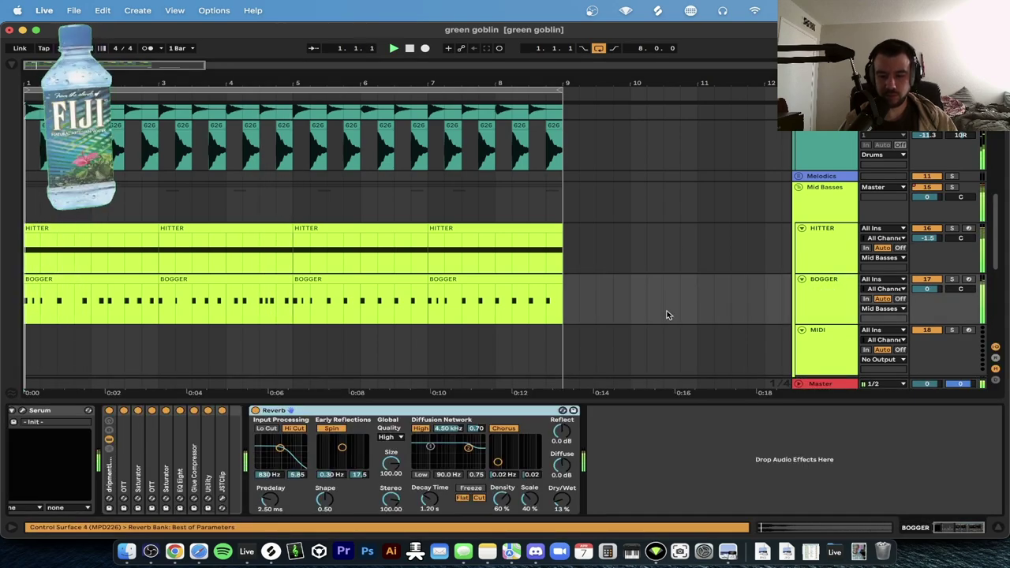
{"action": "left_click", "coordinate": [53, 422]}
{"action": "left_click", "coordinate": [43, 412]}
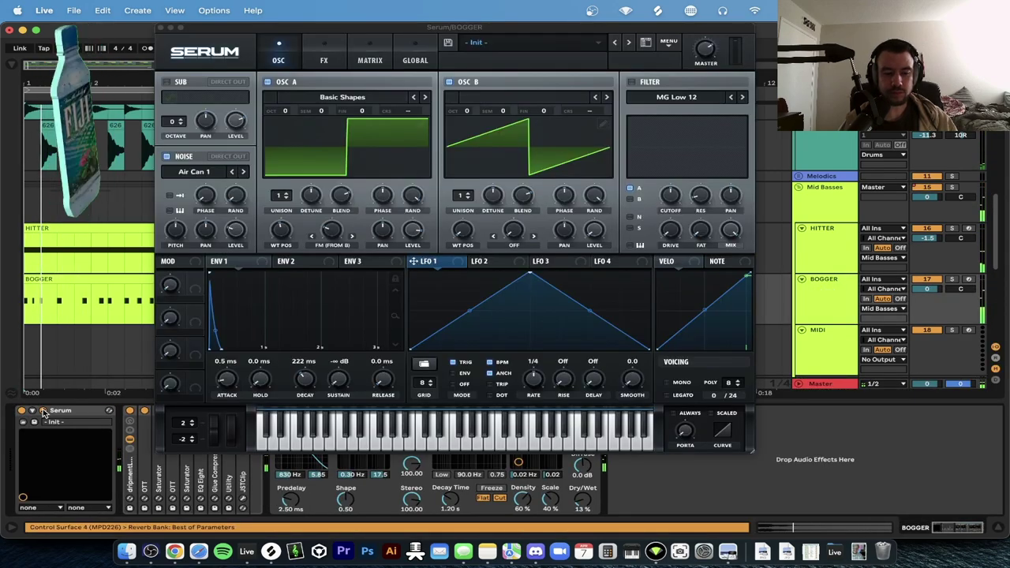
{"action": "left_click", "coordinate": [158, 24]}
{"action": "scroll", "coordinate": [484, 230], "scroll_direction": "down", "scroll_amount": 3}
{"action": "key", "text": "minus"}
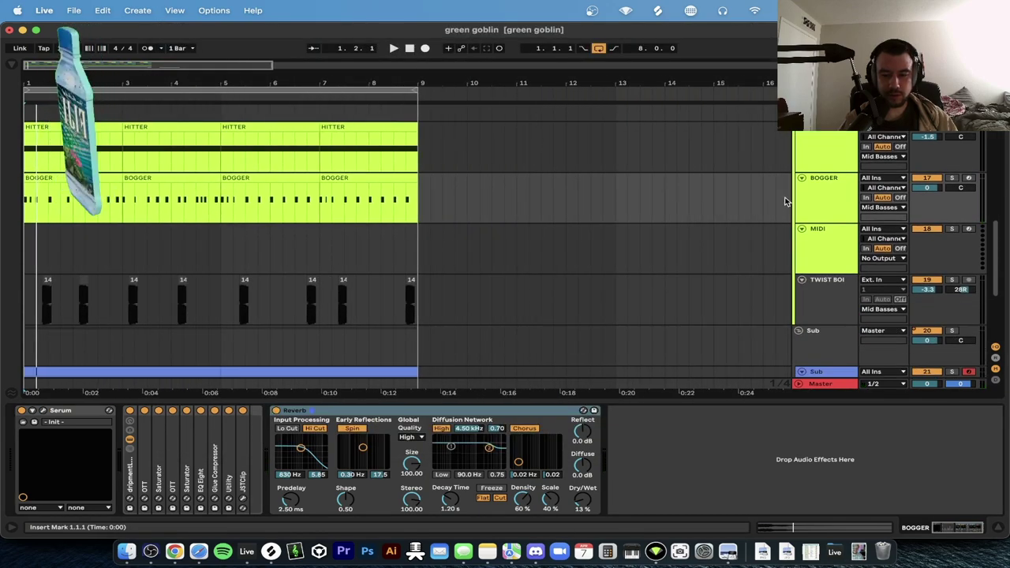
Duplicate the BOGGER track with its clips and show the copy's device chain.
{"action": "left_click", "coordinate": [821, 198]}
{"action": "key", "text": "super+d"}
{"action": "key", "text": "super+f"}
{"action": "left_click", "coordinate": [606, 229]}
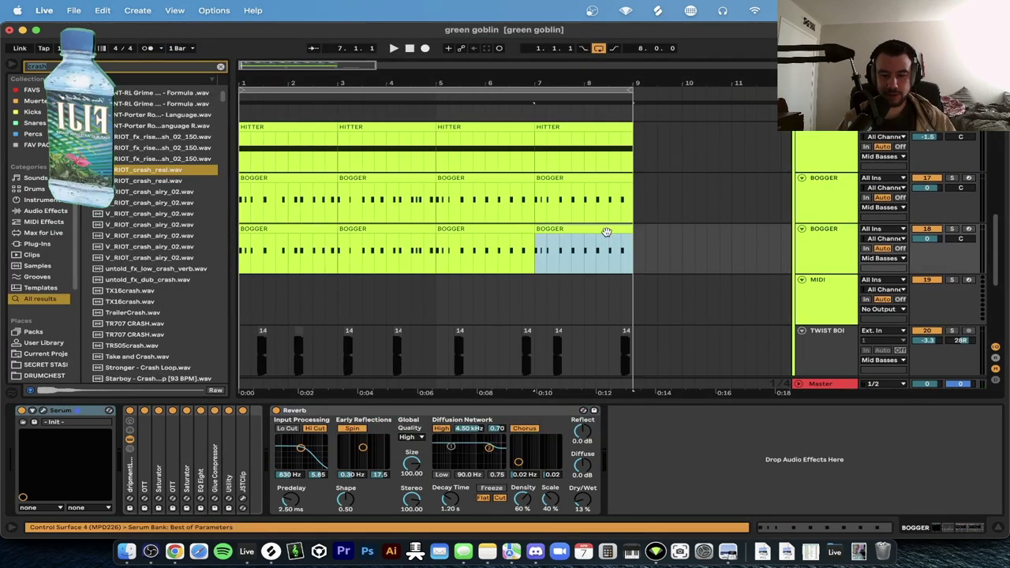
{"action": "scroll", "coordinate": [608, 233], "scroll_direction": "down", "scroll_amount": 1}
{"action": "double_click", "coordinate": [826, 242]}
Solo the duplicated BOGGER track and play its first clip from bar 1.
{"action": "left_click", "coordinate": [951, 226]}
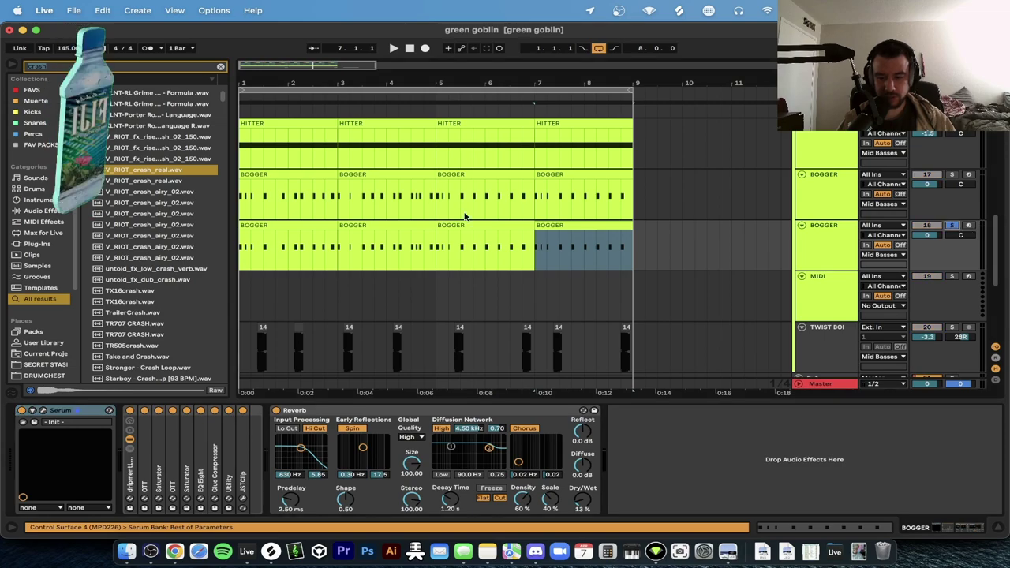
{"action": "left_click", "coordinate": [268, 224]}
{"action": "key", "text": "space"}
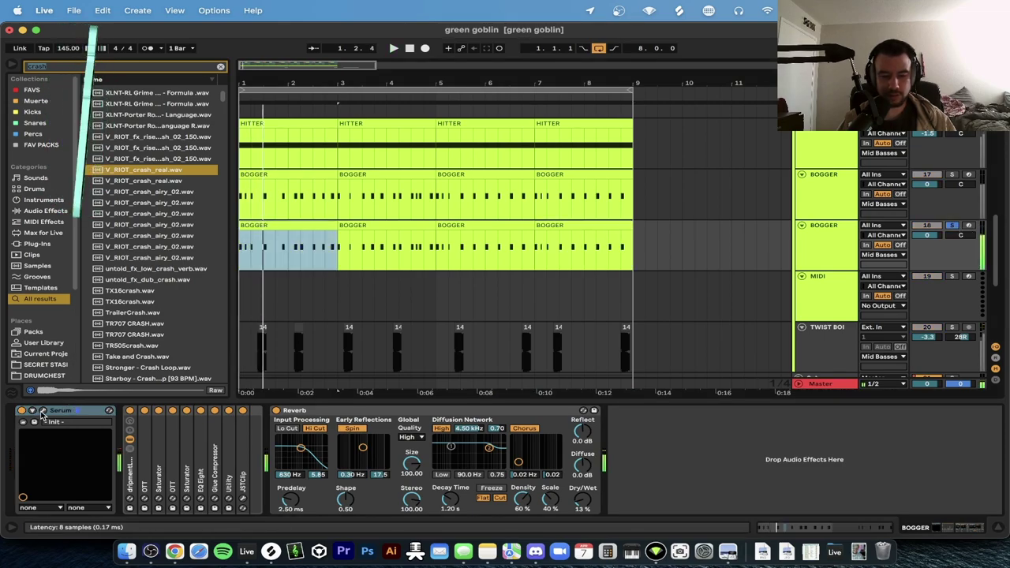
Adjust the FX filter cutoff in the duplicated BOGGER track's Serum patch, check its oscillators, and close the plug-in window.
{"action": "left_click", "coordinate": [43, 411]}
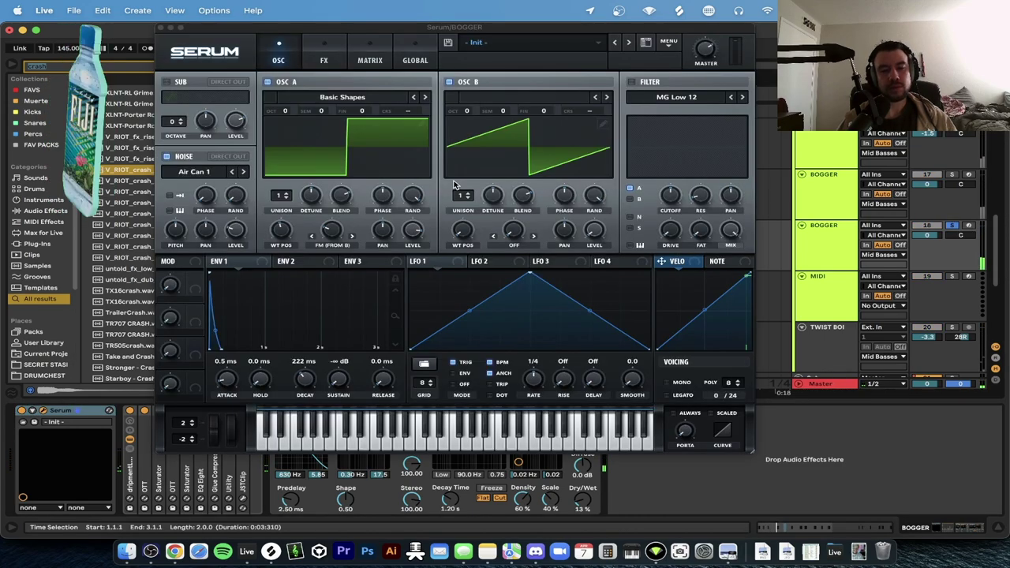
{"action": "left_click", "coordinate": [325, 61]}
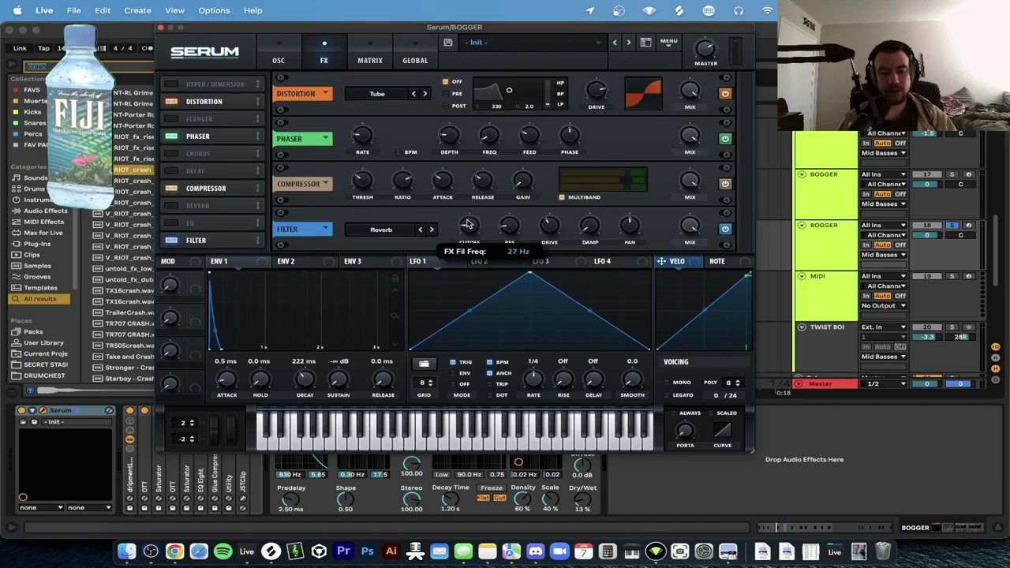
{"action": "left_click_drag", "start_coordinate": [469, 225], "coordinate": [463, 211]}
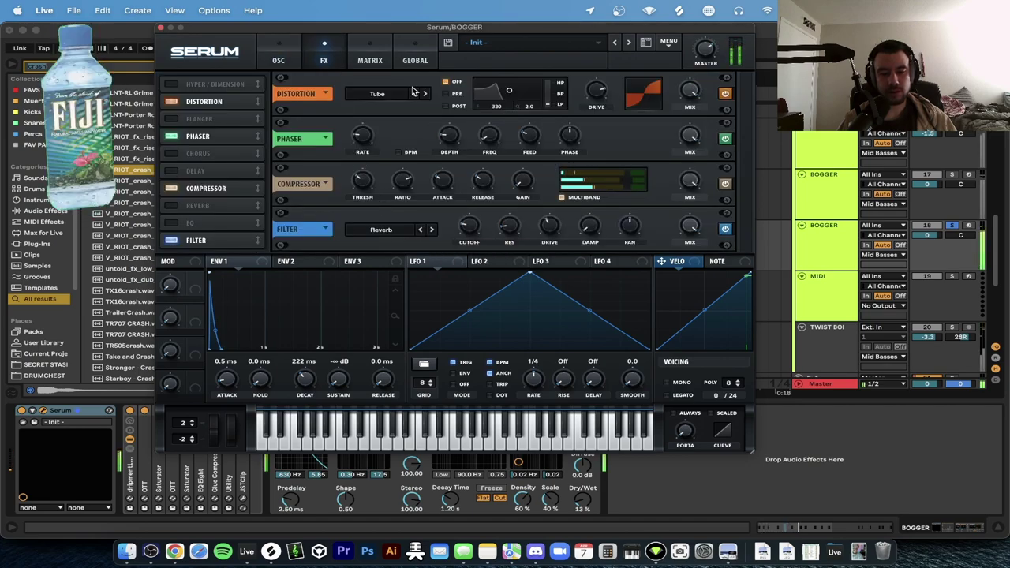
{"action": "left_click", "coordinate": [278, 60]}
{"action": "left_click", "coordinate": [324, 61]}
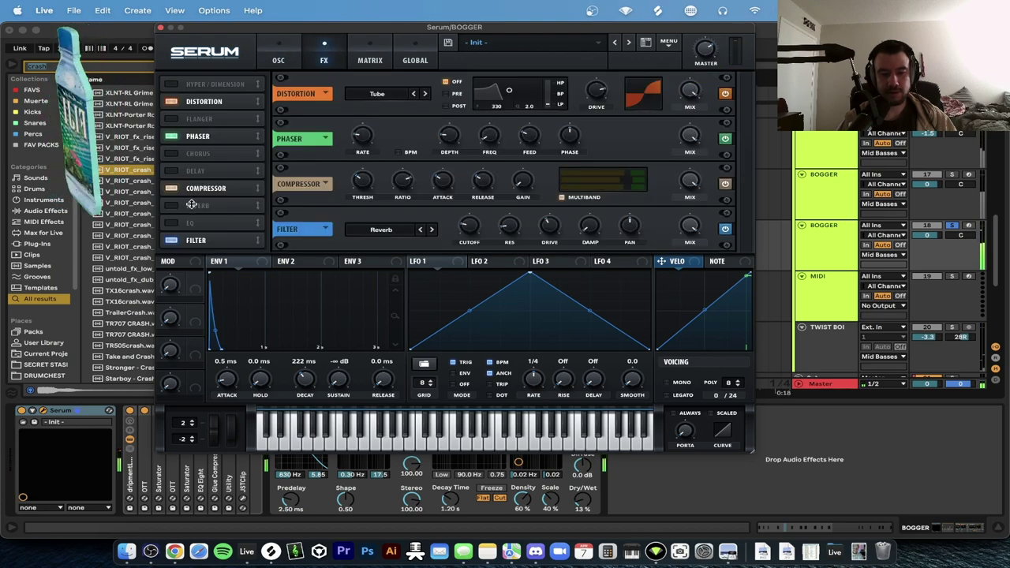
{"action": "left_click", "coordinate": [161, 29]}
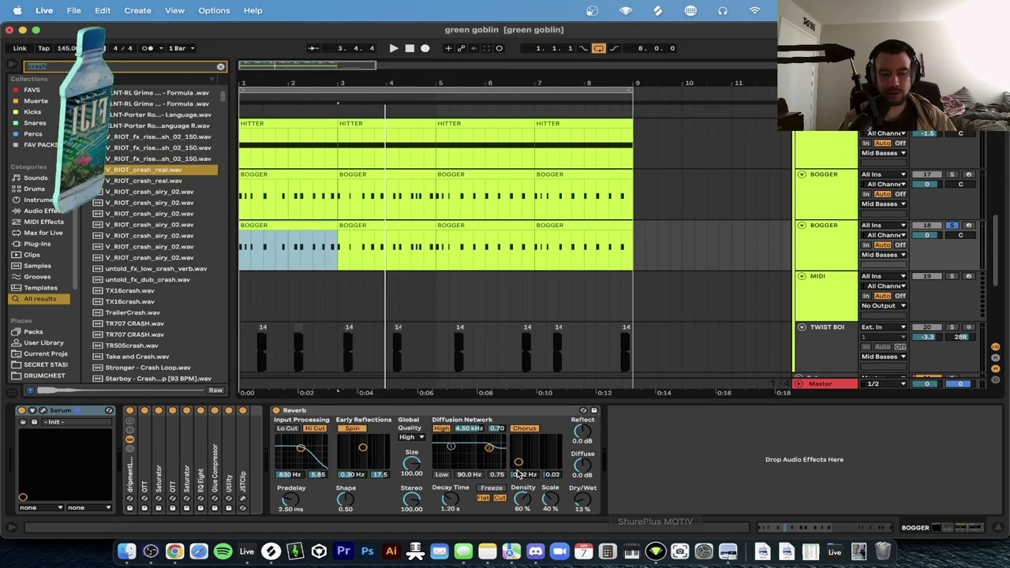
Delete the Reverb from the duplicated BOGGER track and play the track without it.
{"action": "left_click", "coordinate": [371, 410]}
{"action": "key", "text": "Delete"}
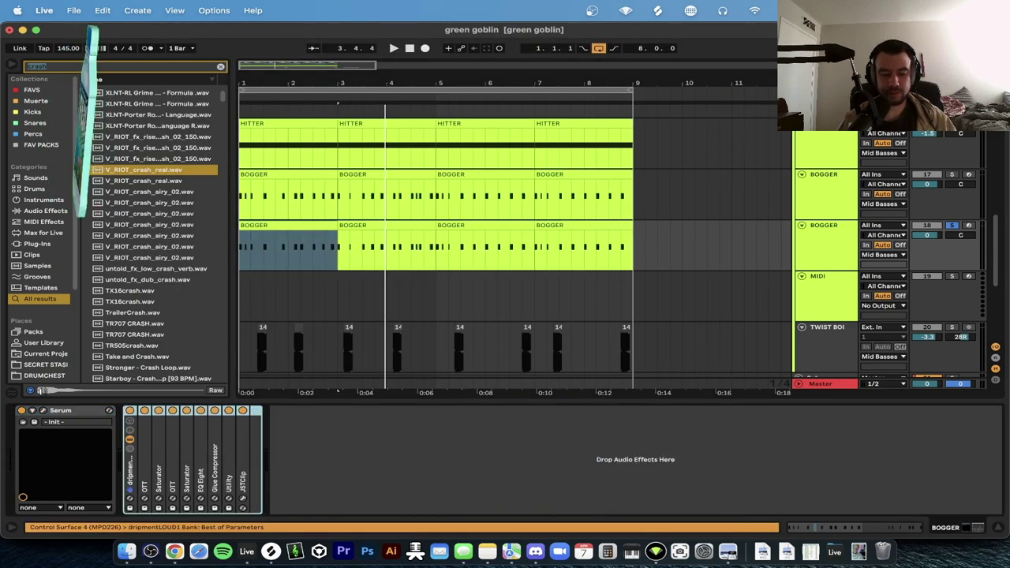
{"action": "key", "text": "space"}
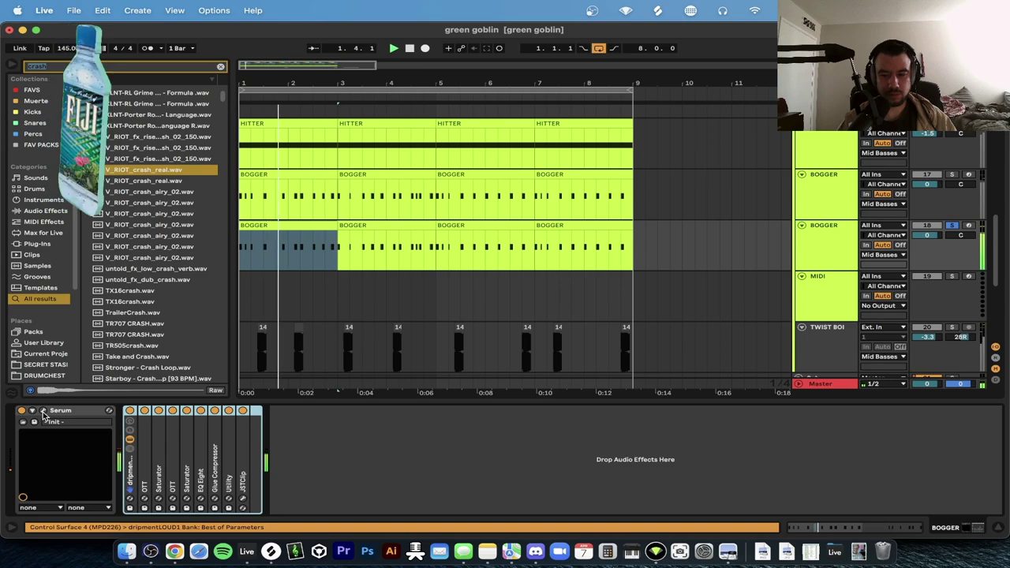
Find the VST version of iZotope Trash 2 and insert it between Serum and the effects rack.
{"action": "type", "text": "trash"}
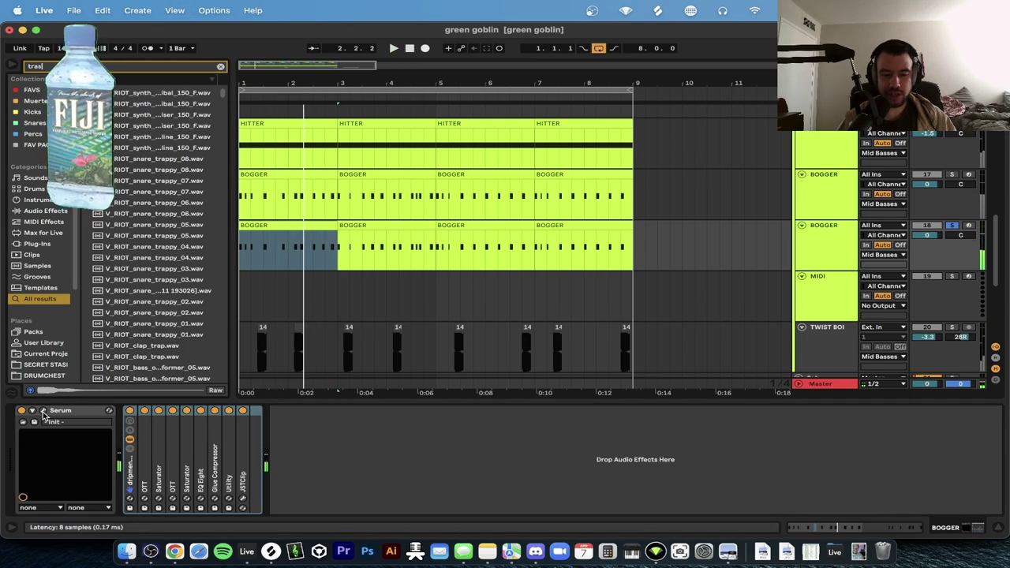
{"action": "left_click", "coordinate": [38, 243]}
{"action": "left_click", "coordinate": [86, 101]}
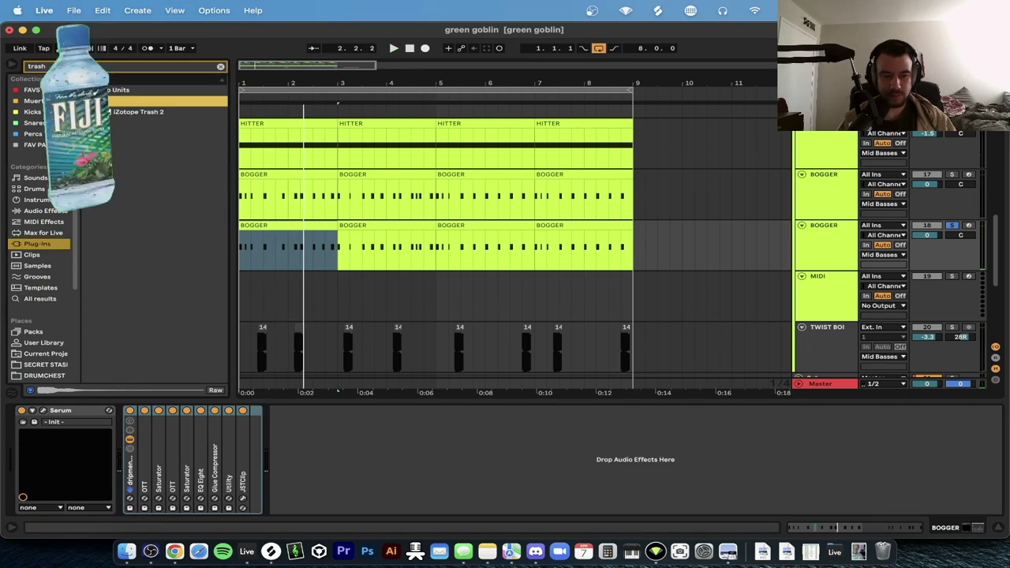
{"action": "left_click_drag", "start_coordinate": [119, 113], "coordinate": [121, 439]}
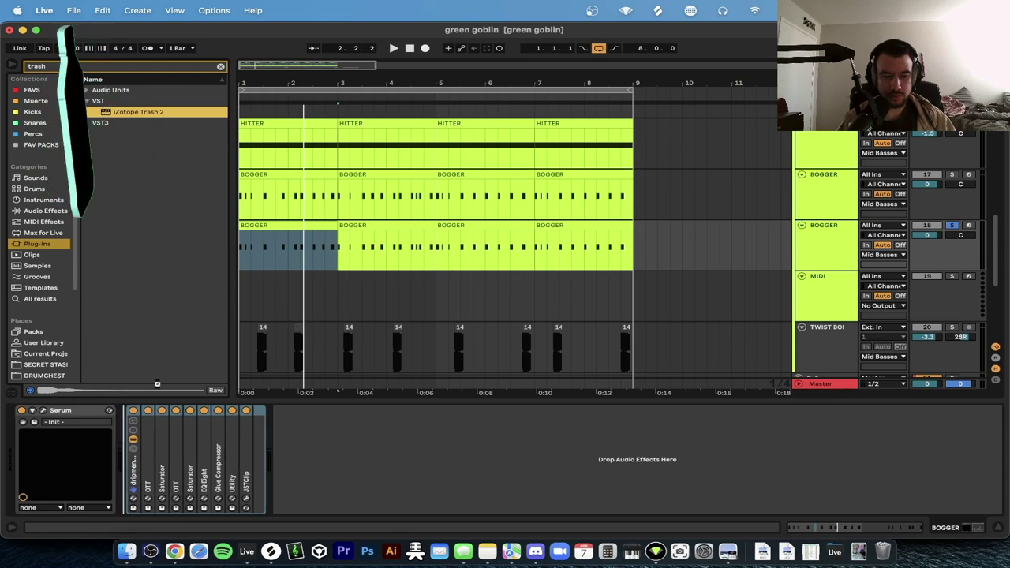
Set the Env 1 decay in the duplicated track's Serum to 561 ms and close the Serum window.
{"action": "key", "text": "Return"}
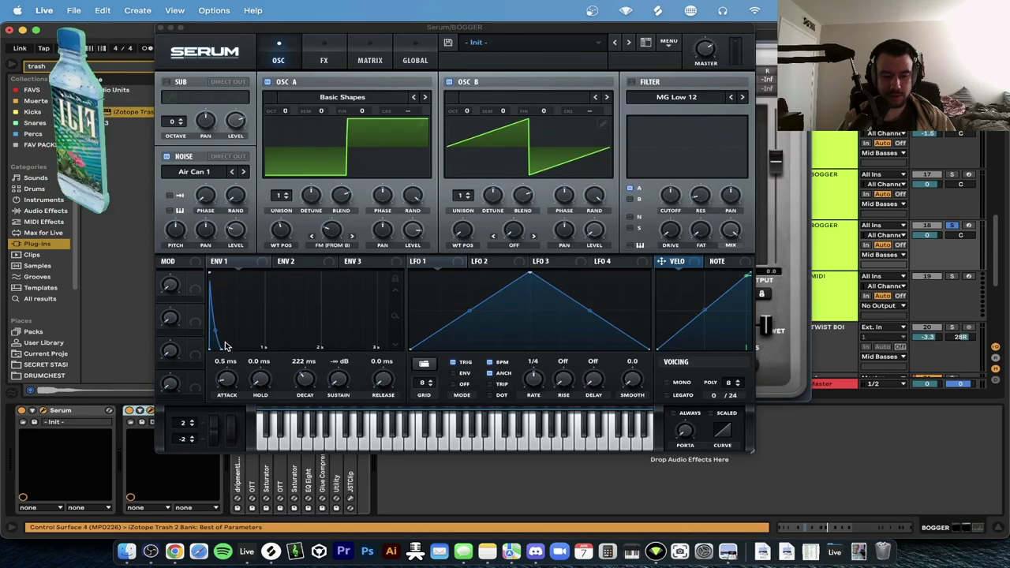
{"action": "left_click_drag", "start_coordinate": [313, 379], "coordinate": [302, 374]}
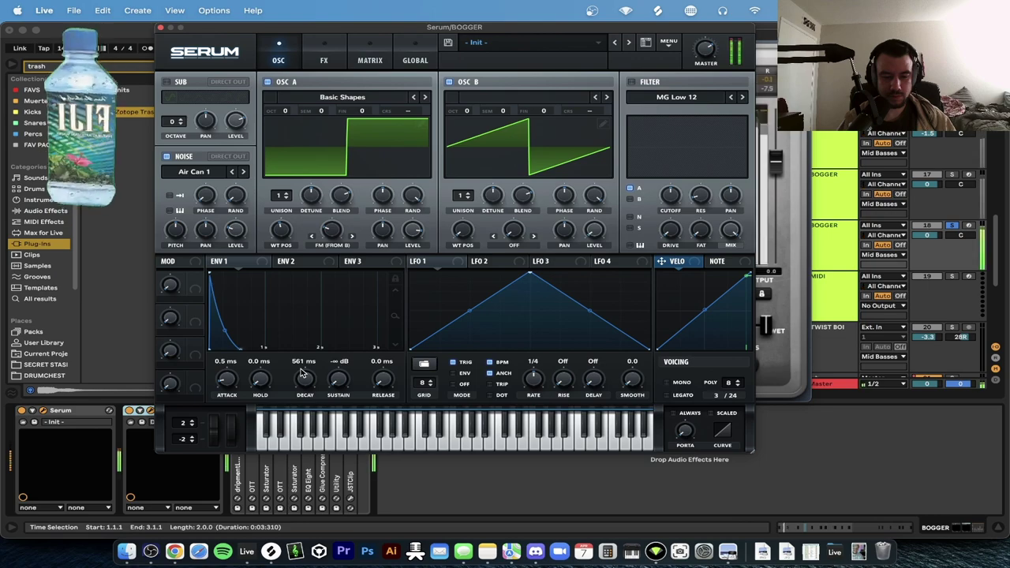
{"action": "left_click", "coordinate": [160, 30]}
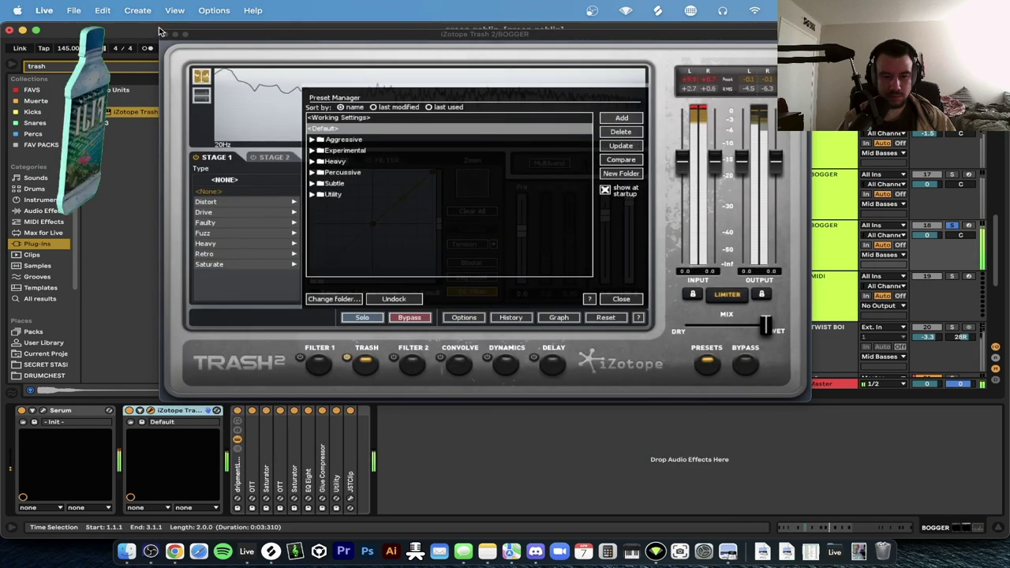
Apply the Plateau distortion type to Trash 2's Stage 1, dismiss the Preset Manager, and lower the overall mix to about halfway.
{"action": "left_click", "coordinate": [259, 241]}
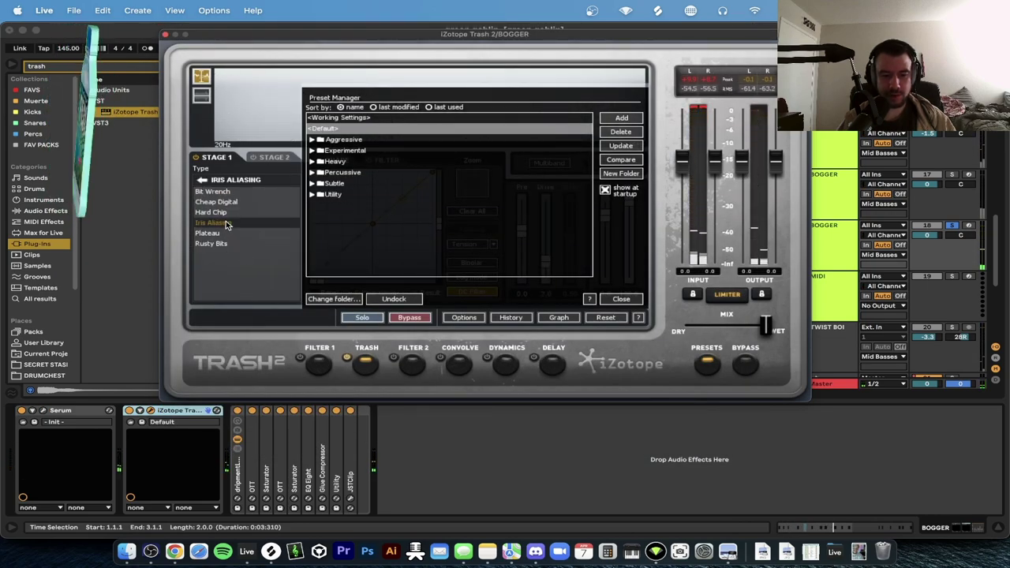
{"action": "left_click", "coordinate": [227, 233]}
{"action": "left_click", "coordinate": [622, 299]}
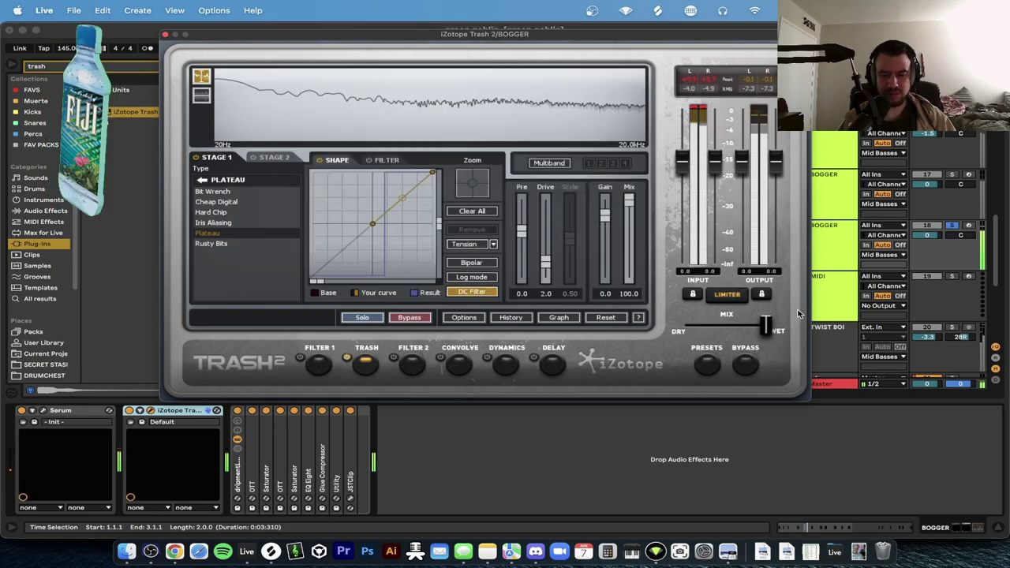
{"action": "left_click_drag", "start_coordinate": [762, 323], "coordinate": [734, 325]}
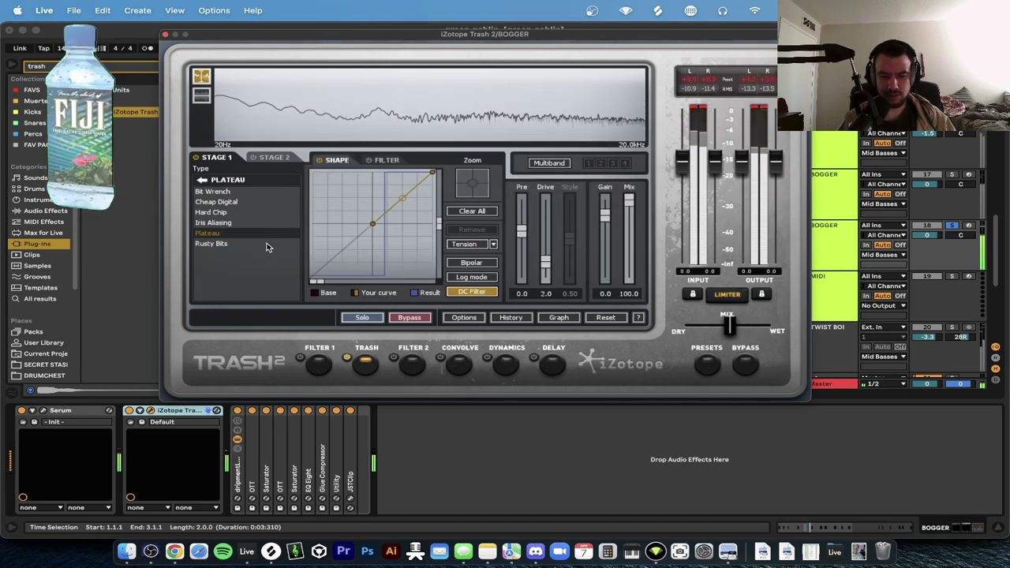
Try the Iris Aliasing, Hard Clip and Bit Wrench distortions, settling on Cheap Digital with the mix fully wet.
{"action": "left_click", "coordinate": [211, 223]}
{"action": "left_click", "coordinate": [220, 214]}
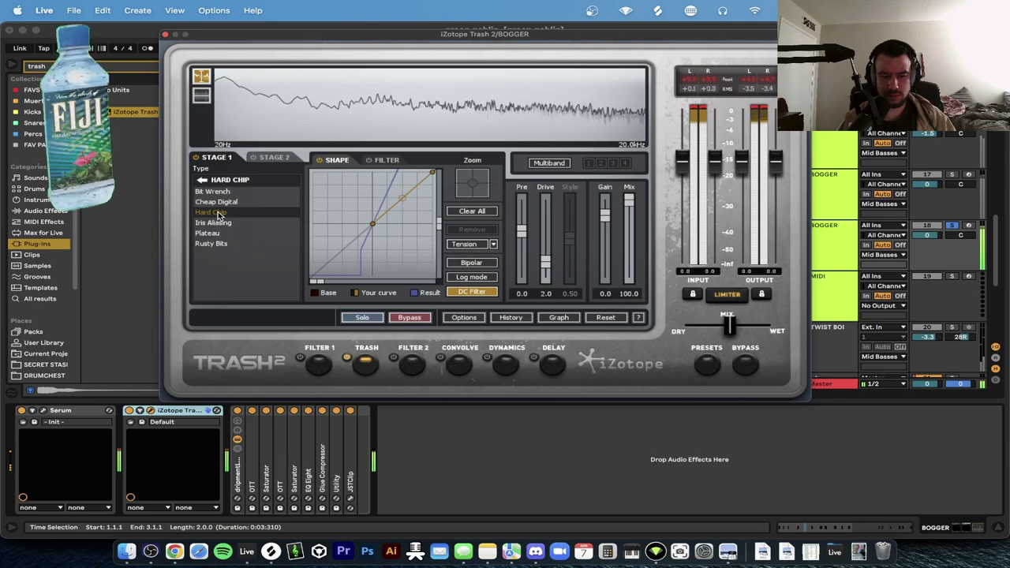
{"action": "left_click", "coordinate": [231, 203]}
{"action": "left_click", "coordinate": [210, 190]}
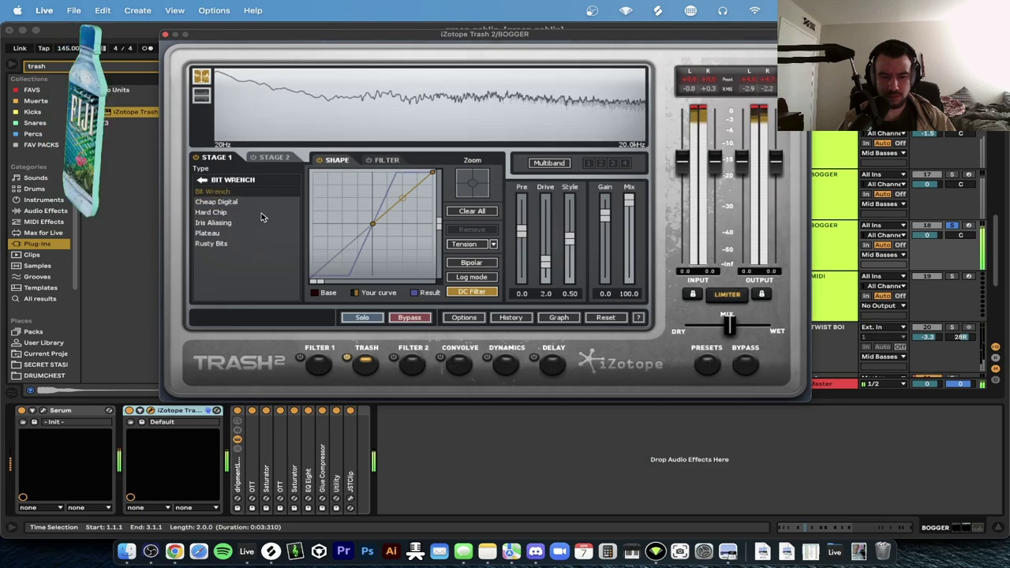
{"action": "left_click", "coordinate": [218, 202]}
{"action": "left_click_drag", "start_coordinate": [729, 323], "coordinate": [802, 326]}
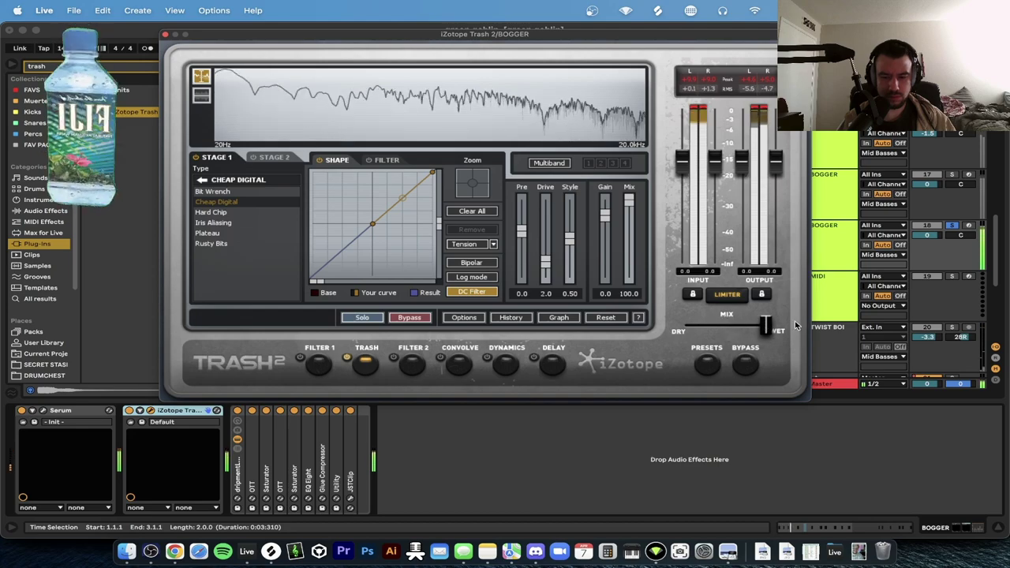
Take the duplicated BOGGER track out of solo, close Trash 2, and delete all clips on that track.
{"action": "left_click", "coordinate": [952, 226]}
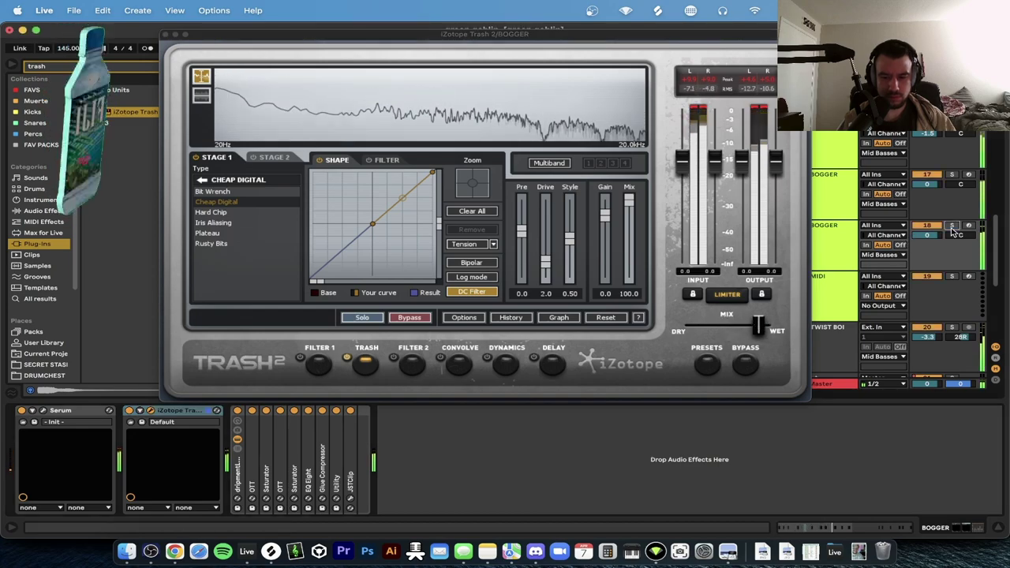
{"action": "left_click", "coordinate": [166, 35]}
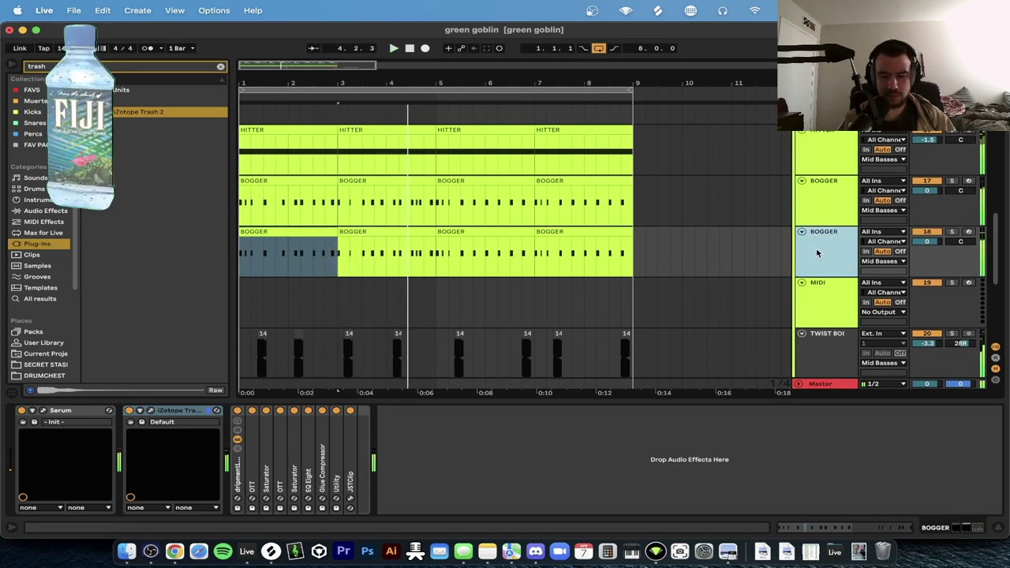
{"action": "left_click", "coordinate": [810, 260]}
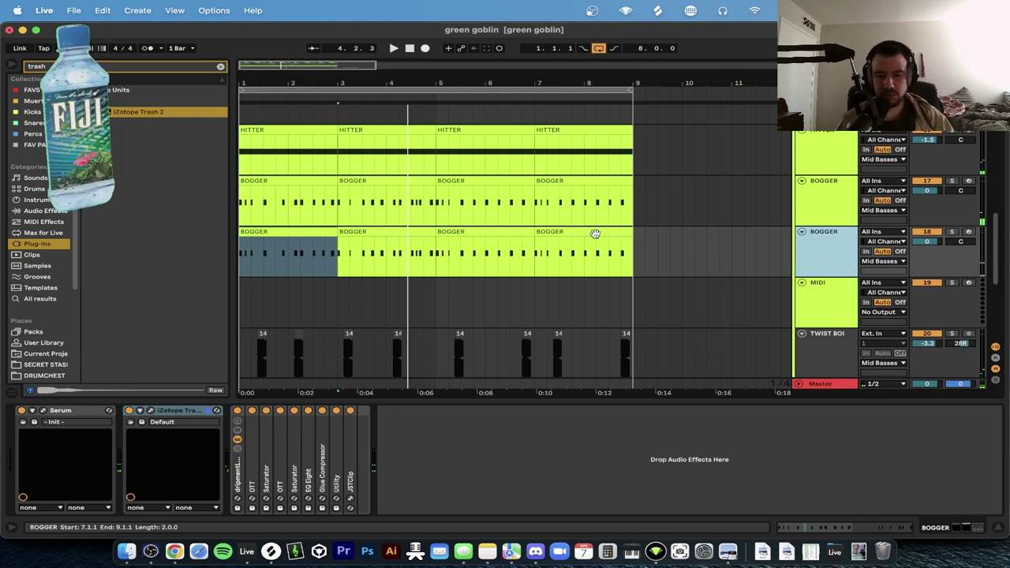
{"action": "key", "text": "Delete"}
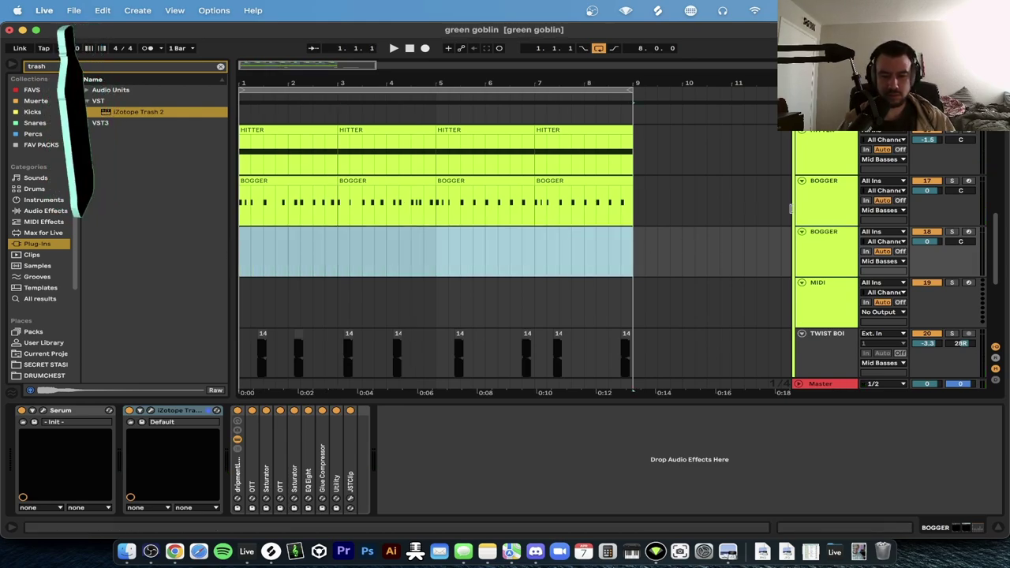
Remove Serum, iZotope Trash 2 and the whole effects rack from the duplicated BOGGER track.
{"action": "left_click", "coordinate": [806, 254]}
{"action": "left_click", "coordinate": [93, 412]}
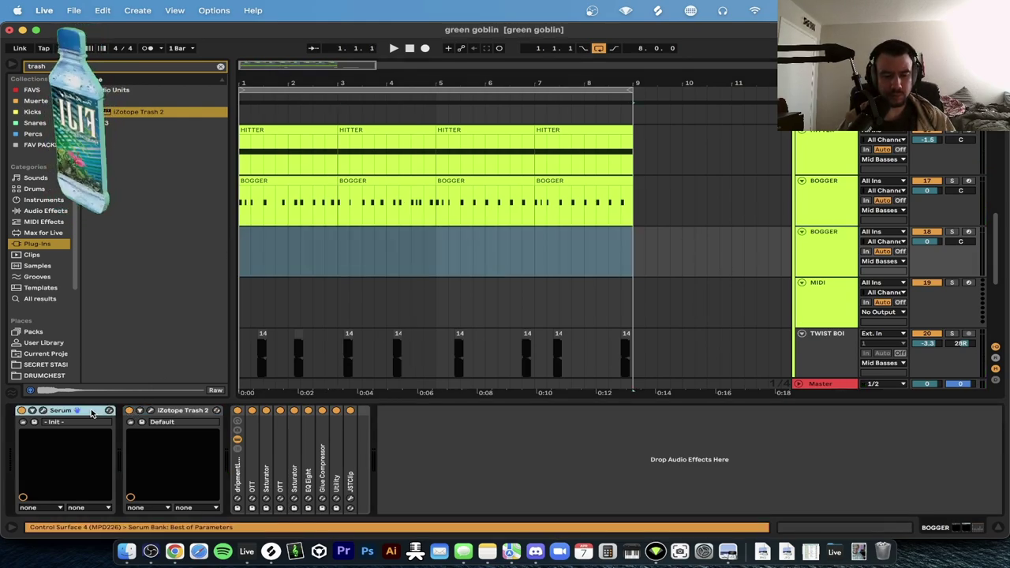
{"action": "key", "text": "Delete"}
{"action": "key", "text": "Delete"}
{"action": "key", "text": "Delete"}
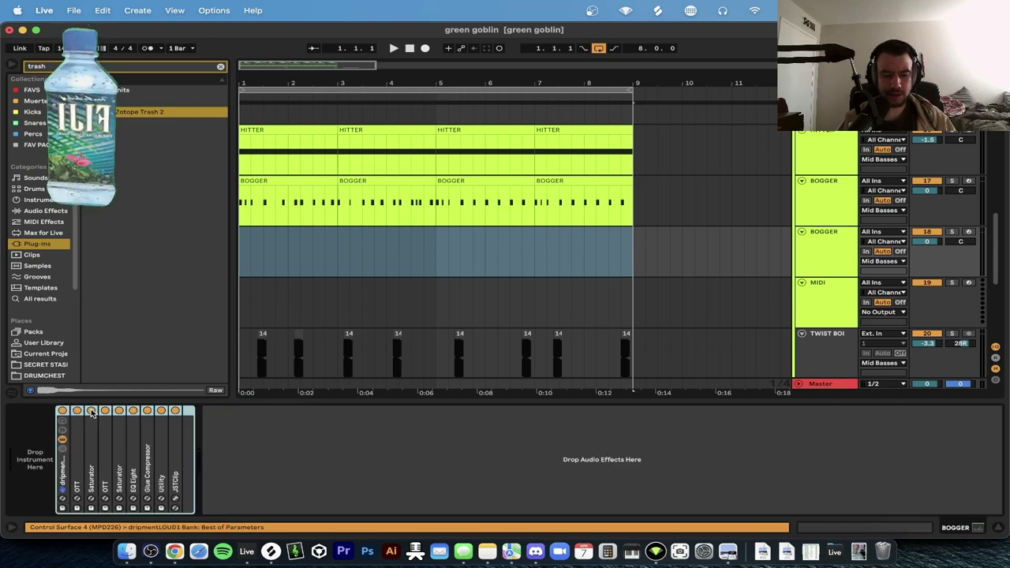
Load the dripmentBassWideBoy.adg rack onto the emptied BOGGER track, arm the track, and close the plug-in windows that open.
{"action": "key", "text": "super+f"}
{"action": "type", "text": "dr"}
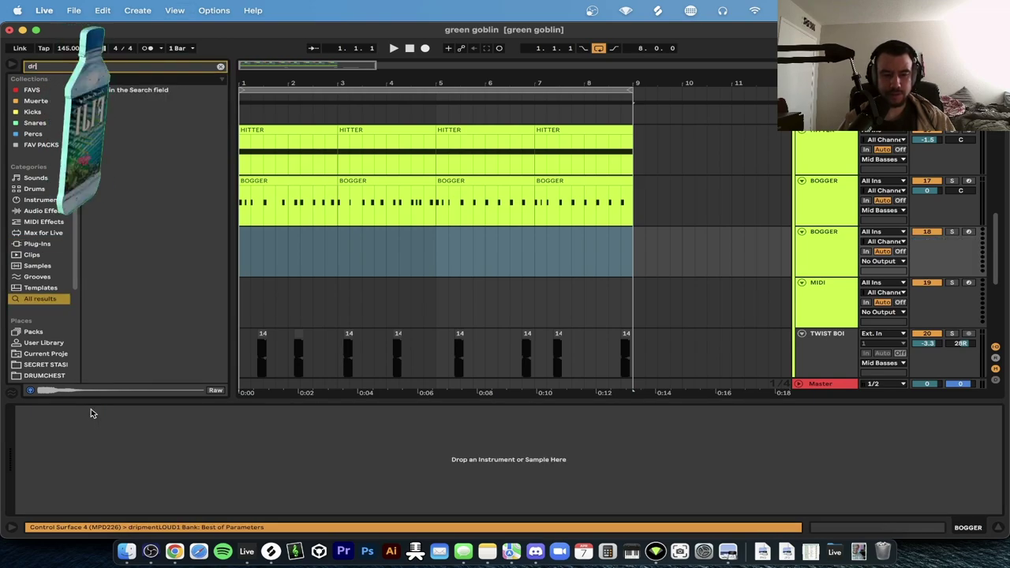
{"action": "type", "text": "ipmentbassw"}
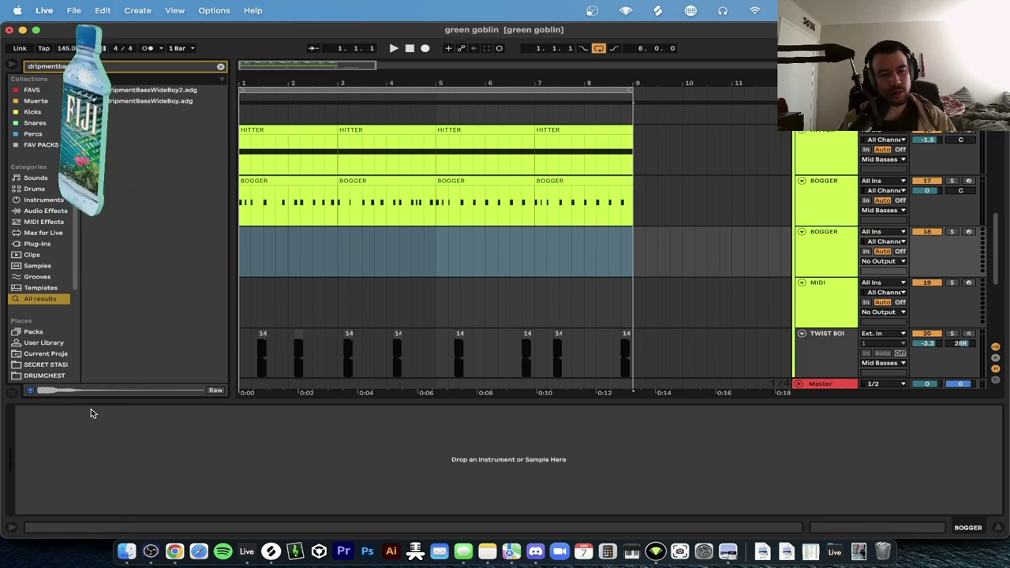
{"action": "left_click", "coordinate": [161, 102]}
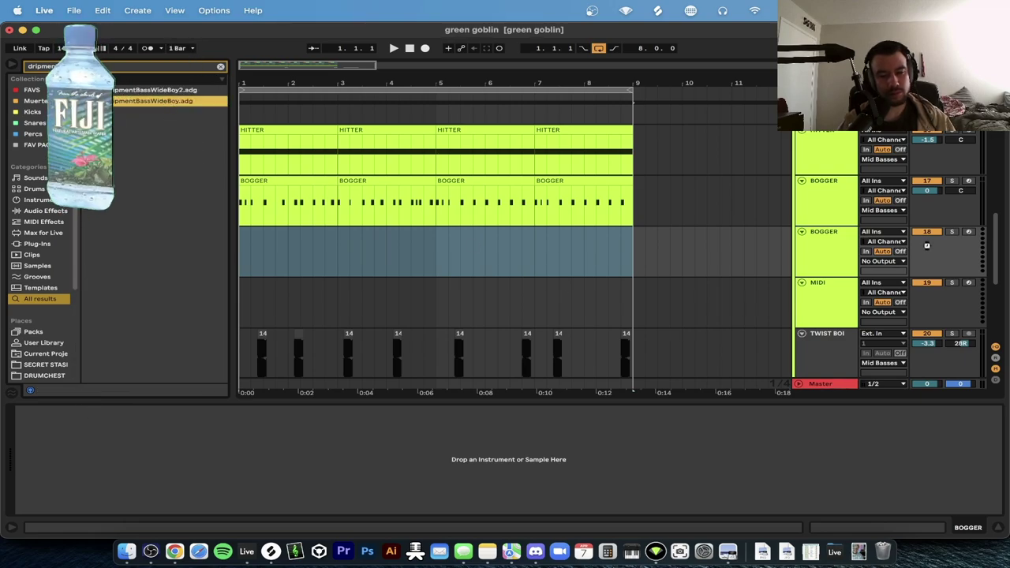
{"action": "left_click_drag", "start_coordinate": [965, 232], "coordinate": [969, 236]}
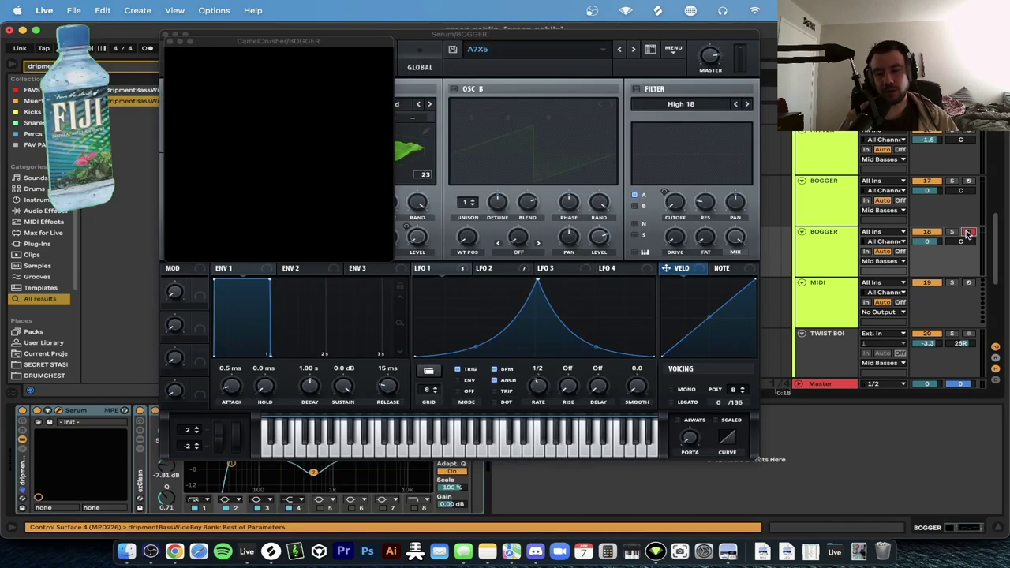
{"action": "left_click", "coordinate": [166, 41]}
{"action": "left_click", "coordinate": [167, 35]}
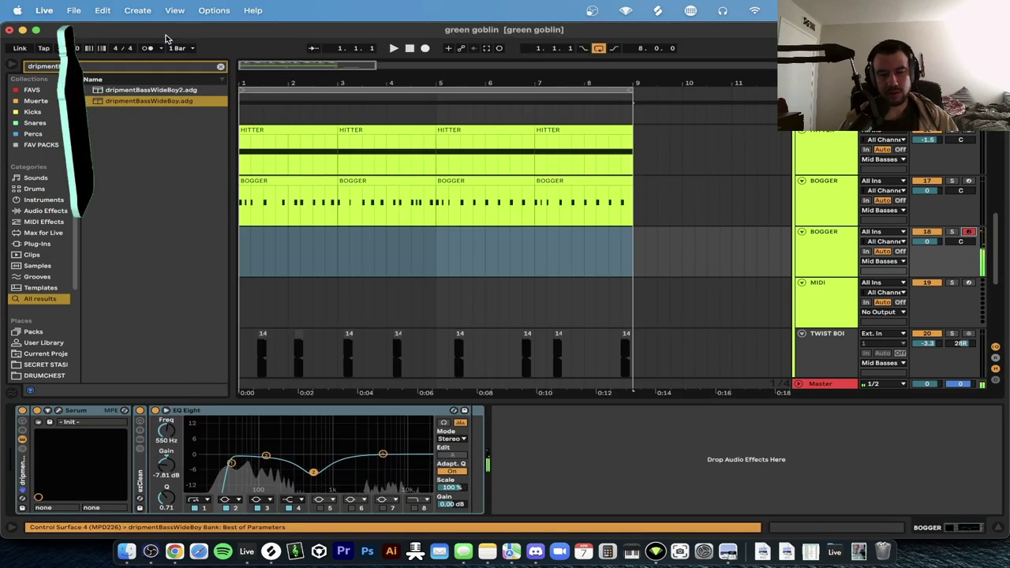
Play the drop from bar 1 to audition the wide bass on the armed BOGGER track against the other parts.
{"action": "scroll", "coordinate": [912, 202], "scroll_direction": "down", "scroll_amount": 10}
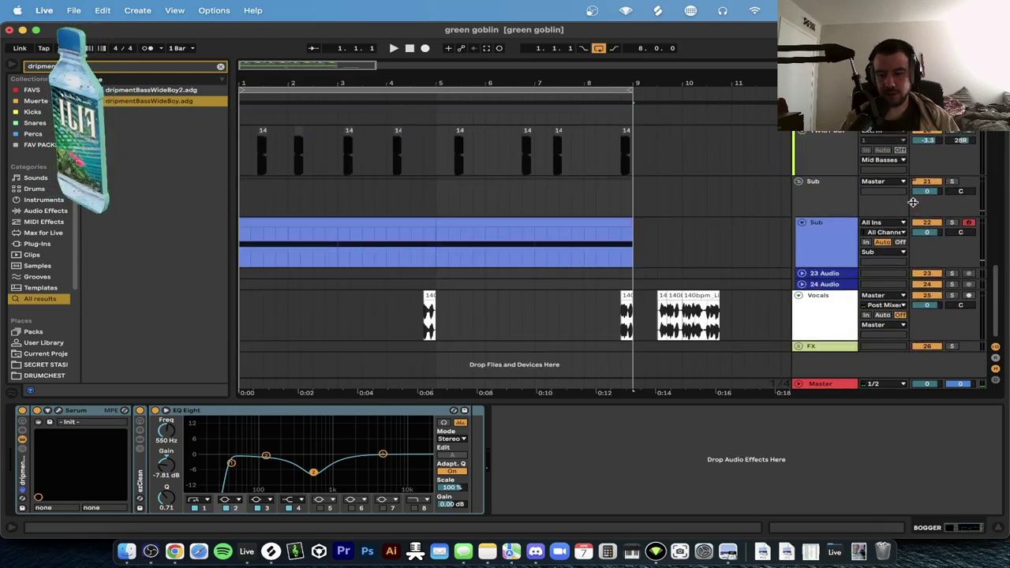
{"action": "scroll", "coordinate": [912, 236], "scroll_direction": "up", "scroll_amount": 6}
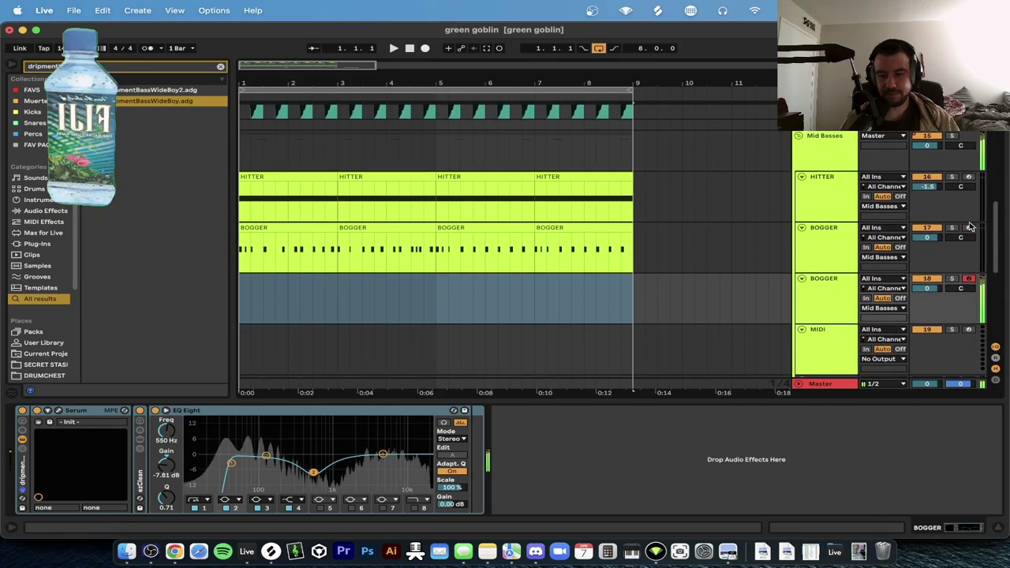
{"action": "key", "text": "space"}
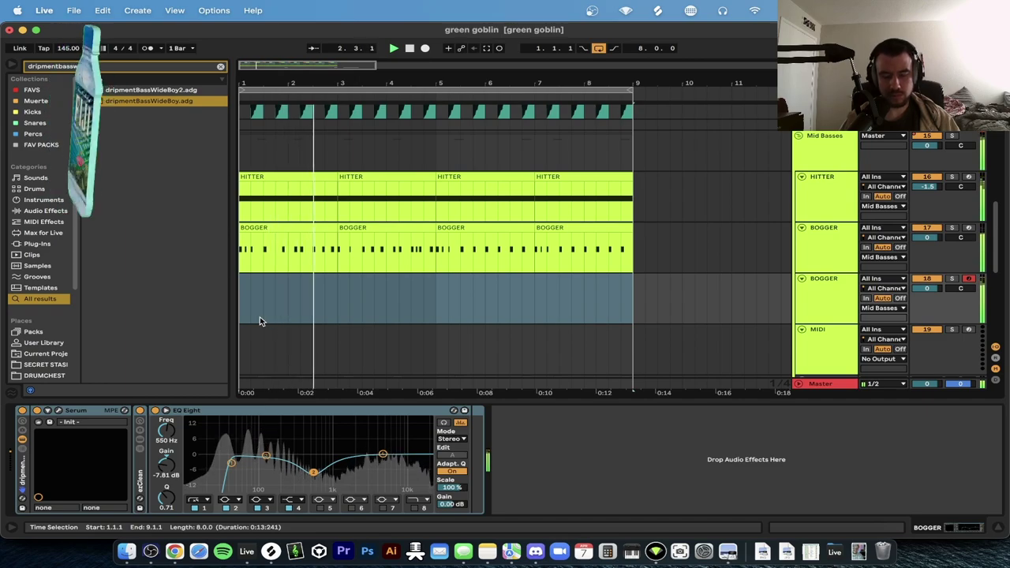
{"action": "key", "text": "space"}
{"action": "key", "text": "space"}
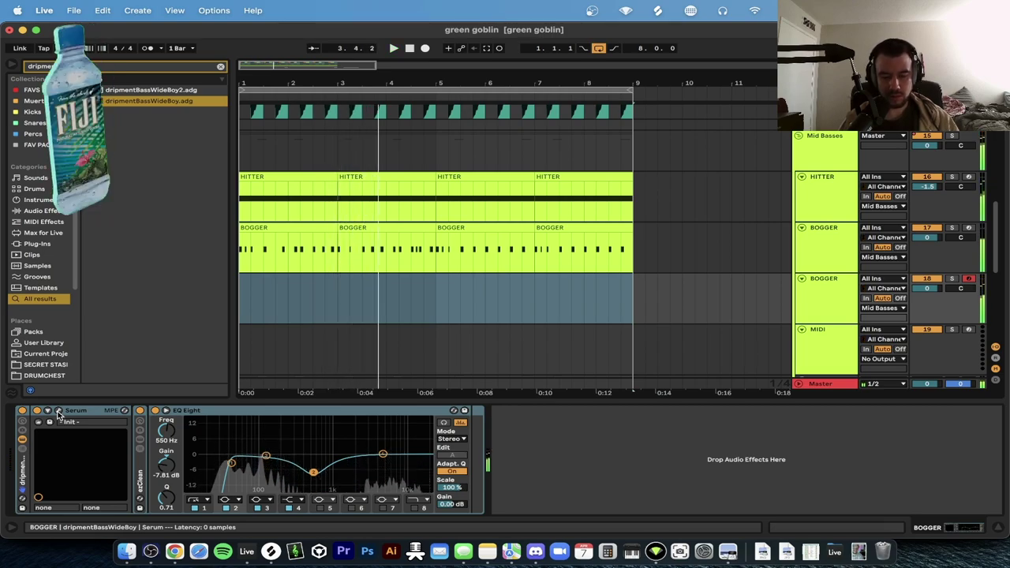
{"action": "scroll", "coordinate": [257, 345], "scroll_direction": "down", "scroll_amount": 2}
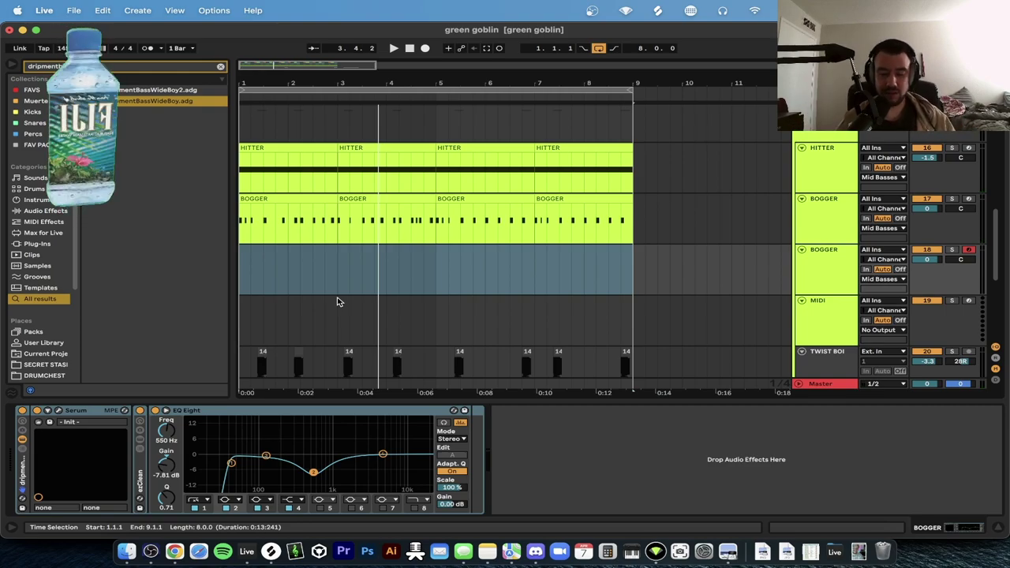
Consult the D minor scale chart in Preview and return to Ableton Live.
{"action": "key", "text": "super+Tab"}
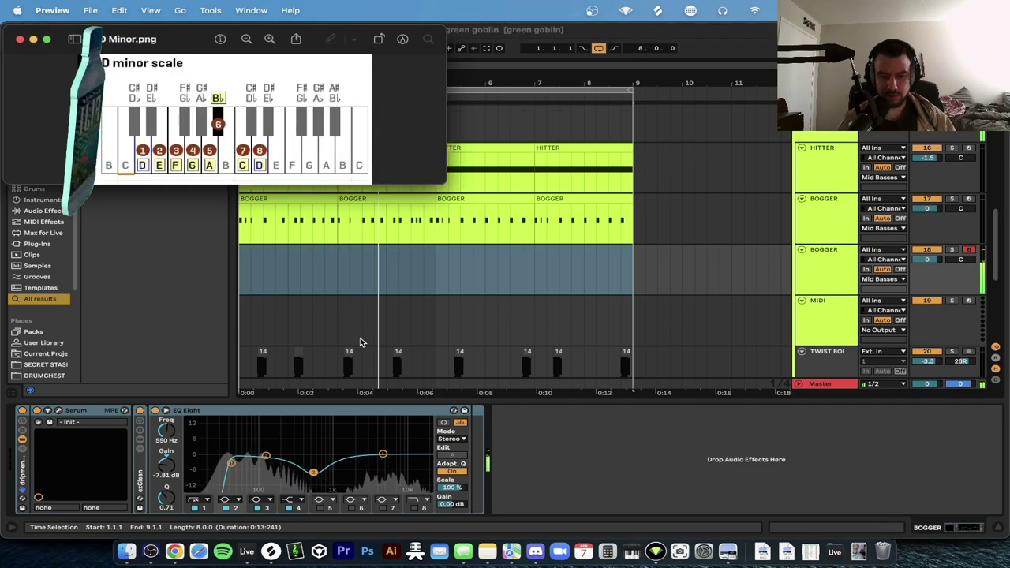
{"action": "key", "text": "super+Tab"}
{"action": "left_click", "coordinate": [158, 555]}
{"action": "key", "text": "super+Tab"}
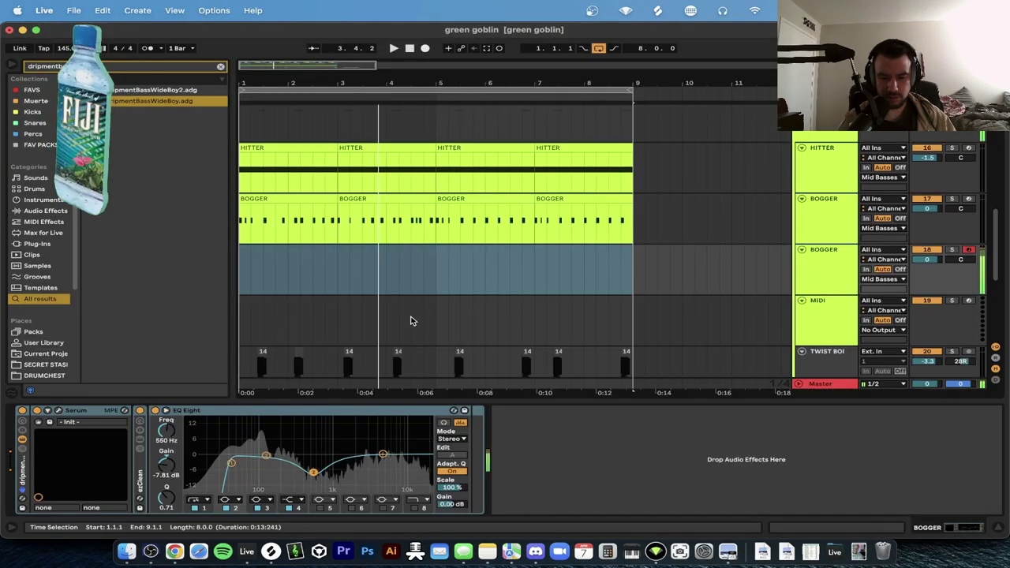
{"action": "key", "text": "super+Tab"}
{"action": "key", "text": "super+Tab"}
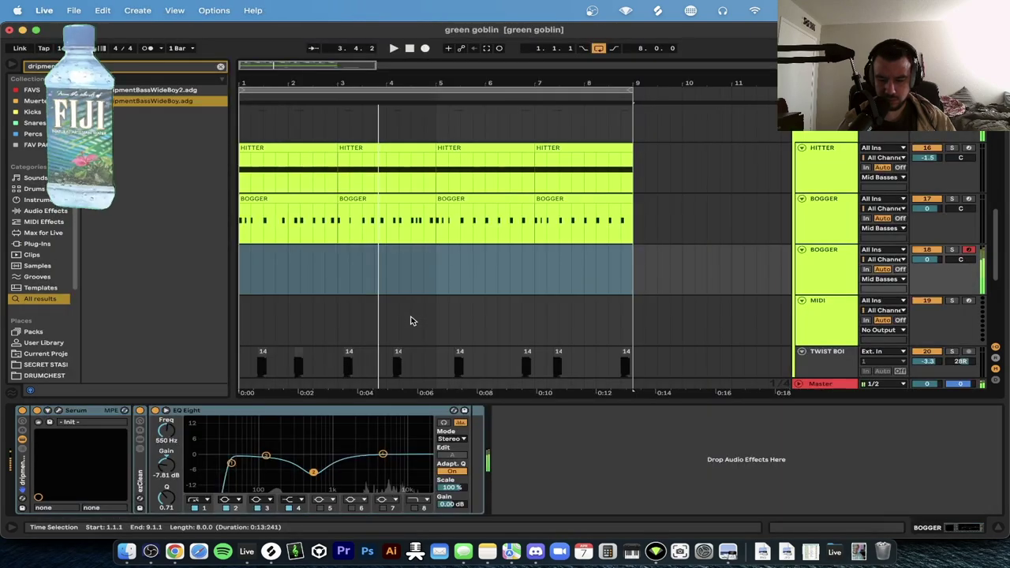
Capture a D0 bass line performed over the looped drop as a MIDI clip on the armed BOGGER track, and select all its notes.
{"action": "key", "text": "space"}
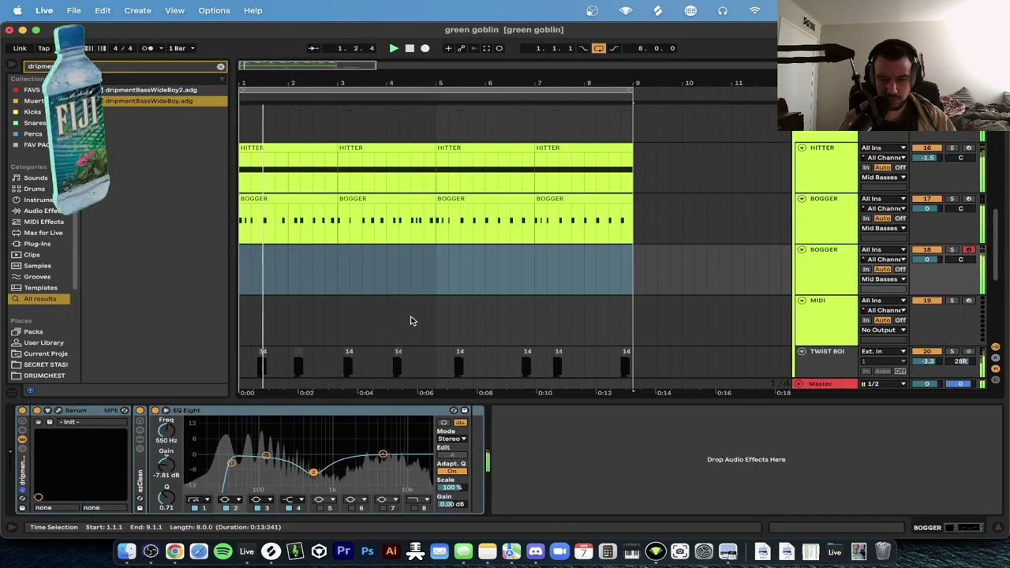
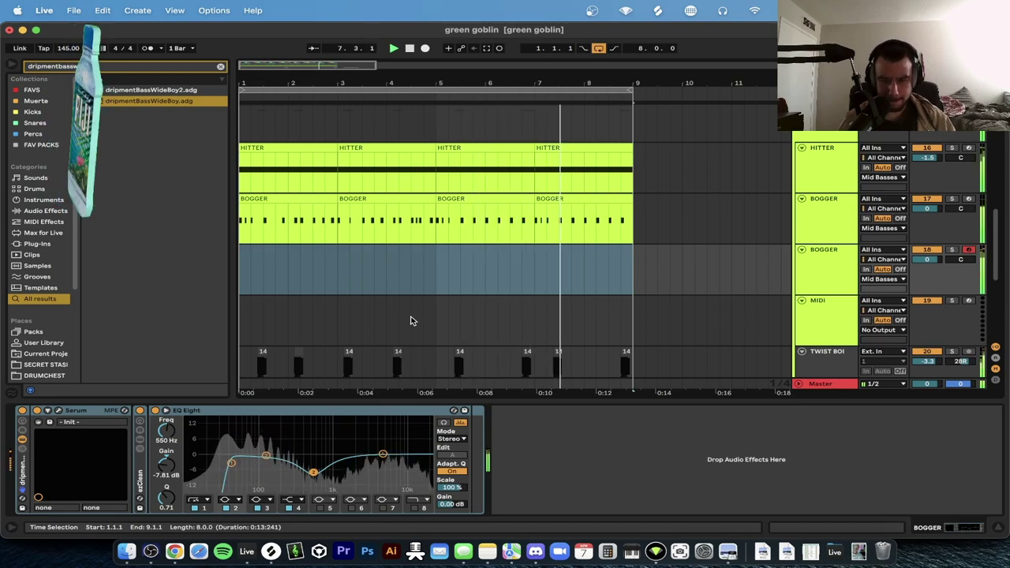
{"action": "left_click", "coordinate": [485, 49]}
{"action": "key", "text": "space"}
{"action": "left_click_drag", "start_coordinate": [437, 249], "coordinate": [230, 249]}
{"action": "key", "text": "space"}
{"action": "double_click", "coordinate": [270, 249]}
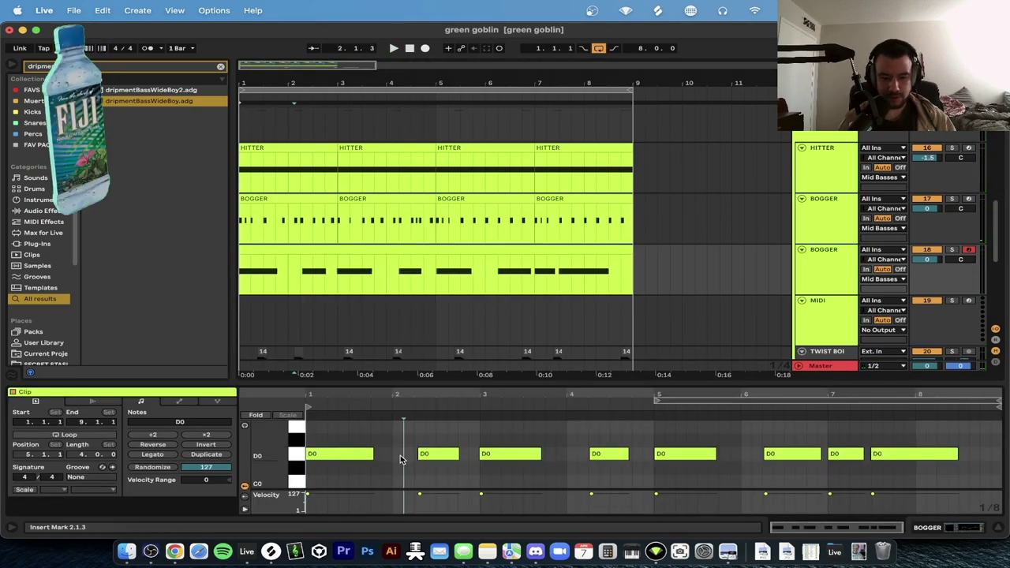
{"action": "key", "text": "super+a"}
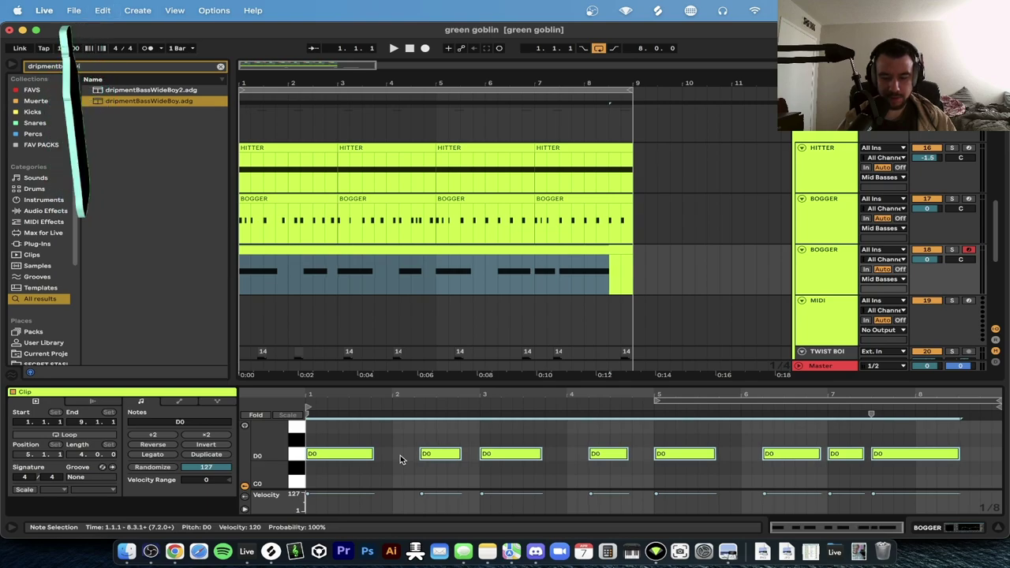
During playback, lengthen the clip's first D0 note to the end of bar 1 and start the second note at 2.2.1.
{"action": "key", "text": "space"}
{"action": "left_click", "coordinate": [435, 465]}
{"action": "left_click", "coordinate": [433, 456]}
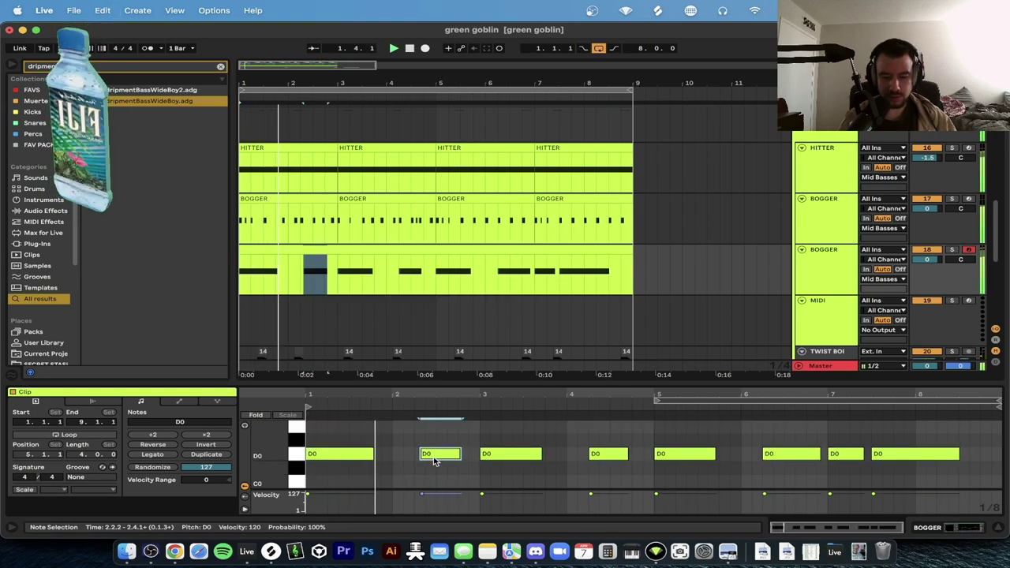
{"action": "left_click_drag", "start_coordinate": [373, 454], "coordinate": [391, 455]}
{"action": "left_click_drag", "start_coordinate": [455, 453], "coordinate": [456, 453]}
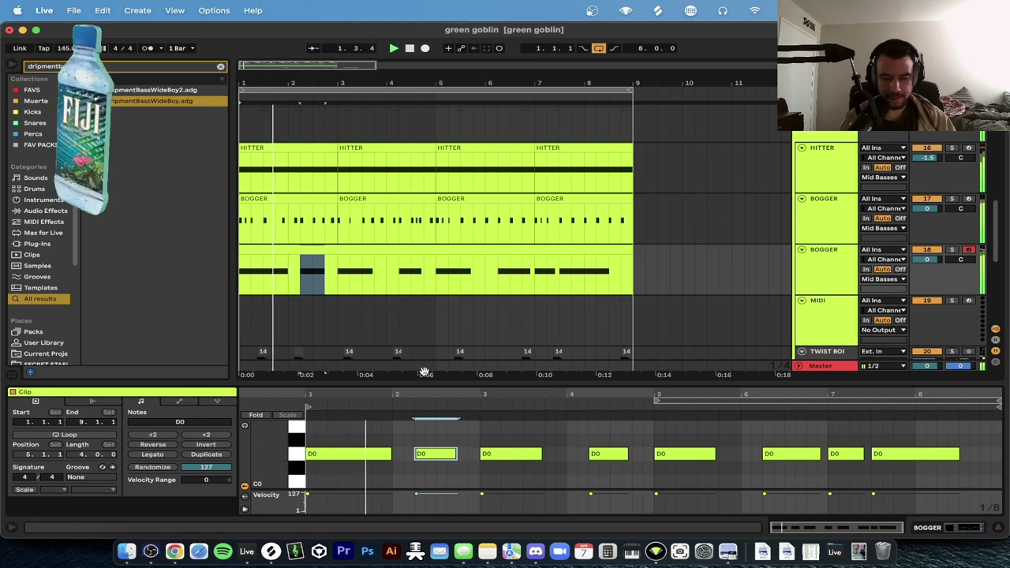
Enlarge the note editor, fit the first D0 note to 1.1.1–2.1.1 and extend the second note further into bar 2.
{"action": "left_click_drag", "start_coordinate": [417, 383], "coordinate": [417, 324]}
{"action": "scroll", "coordinate": [311, 423], "scroll_direction": "up", "scroll_amount": 2}
{"action": "left_click", "coordinate": [311, 397]}
{"action": "mouse_move", "coordinate": [312, 397]}
{"action": "left_mouse_down"}
{"action": "mouse_move", "coordinate": [286, 398]}
{"action": "mouse_move", "coordinate": [298, 398]}
{"action": "left_mouse_up"}
{"action": "left_click_drag", "start_coordinate": [397, 399], "coordinate": [412, 399]}
{"action": "left_click_drag", "start_coordinate": [297, 402], "coordinate": [312, 402]}
{"action": "scroll", "coordinate": [517, 388], "scroll_direction": "right", "scroll_amount": 2}
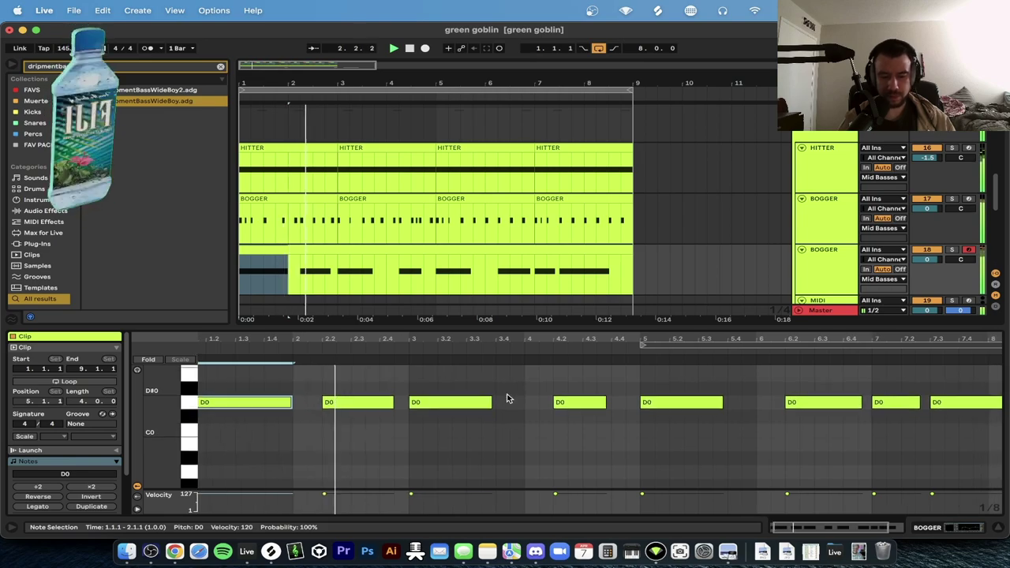
Lengthen the D0 notes in bars 3, 4 and 5, ending the bar 5 note at 5.4.3, and close the clip editor.
{"action": "left_click_drag", "start_coordinate": [489, 405], "coordinate": [514, 405]}
{"action": "left_click_drag", "start_coordinate": [605, 403], "coordinate": [687, 400]}
{"action": "scroll", "coordinate": [730, 405], "scroll_direction": "right", "scroll_amount": 3}
{"action": "scroll", "coordinate": [688, 401], "scroll_direction": "right", "scroll_amount": 3}
{"action": "scroll", "coordinate": [746, 392], "scroll_direction": "up", "scroll_amount": 1}
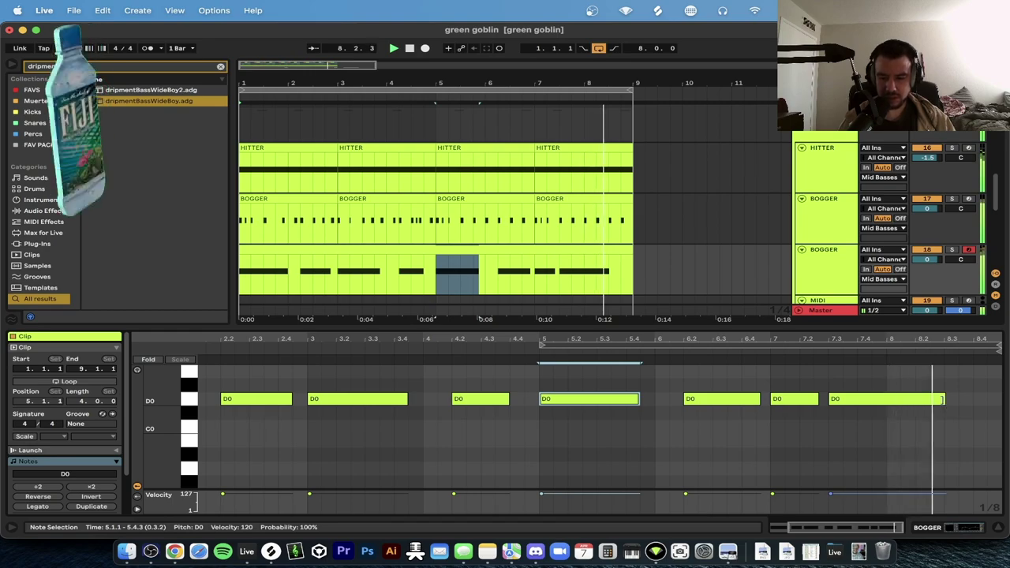
{"action": "key", "text": "super+alt+l"}
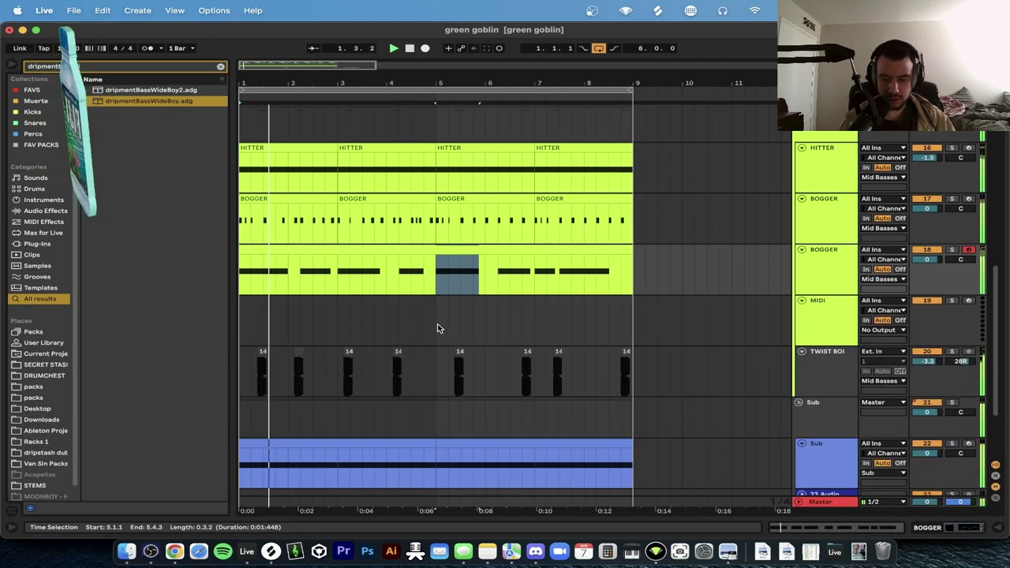
Replay the drop from bar 1, look over the arrangement's tracks, and mute HITTER and the upper BOGGER track to audition the new bass.
{"action": "scroll", "coordinate": [437, 324], "scroll_direction": "down", "scroll_amount": 1}
{"action": "double_click", "coordinate": [410, 48]}
{"action": "key", "text": "space"}
{"action": "scroll", "coordinate": [321, 320], "scroll_direction": "down", "scroll_amount": 2}
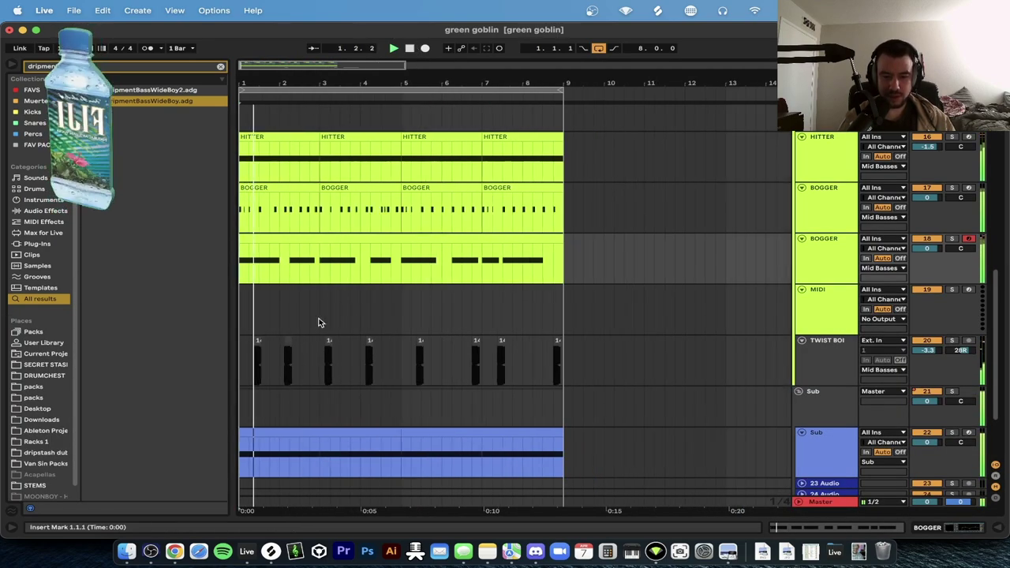
{"action": "scroll", "coordinate": [320, 321], "scroll_direction": "down", "scroll_amount": 3}
{"action": "scroll", "coordinate": [340, 432], "scroll_direction": "up", "scroll_amount": 5}
{"action": "scroll", "coordinate": [339, 432], "scroll_direction": "down", "scroll_amount": 3}
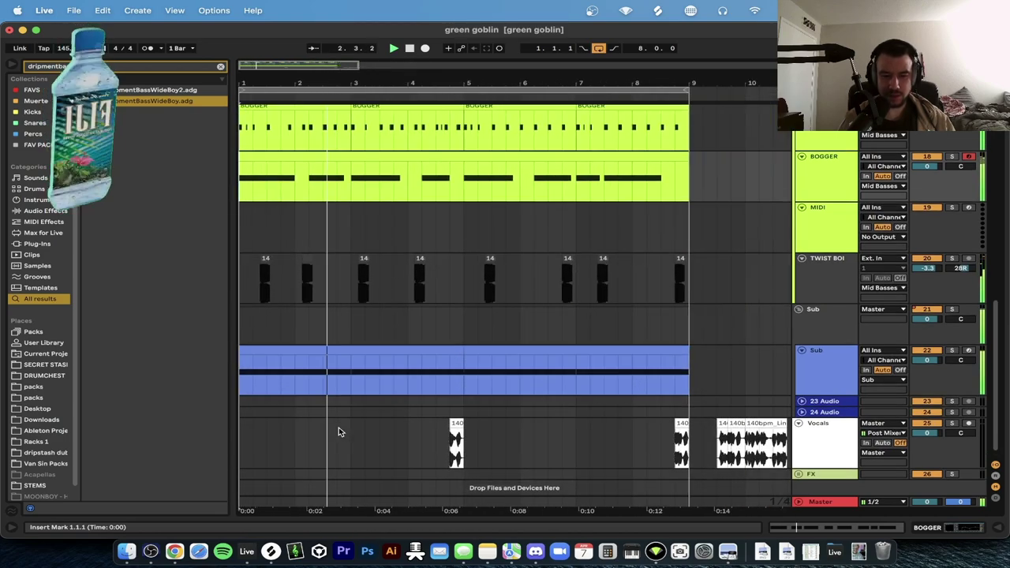
{"action": "scroll", "coordinate": [339, 428], "scroll_direction": "up", "scroll_amount": 5}
{"action": "scroll", "coordinate": [316, 299], "scroll_direction": "up", "scroll_amount": 1}
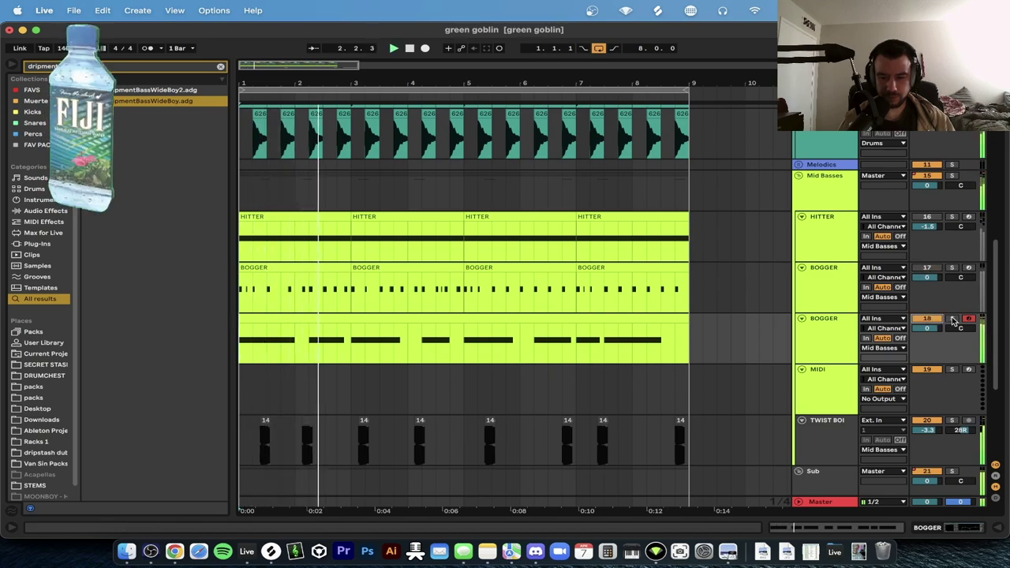
Set the Sub track's volume to -3.8 dB.
{"action": "double_click", "coordinate": [848, 321]}
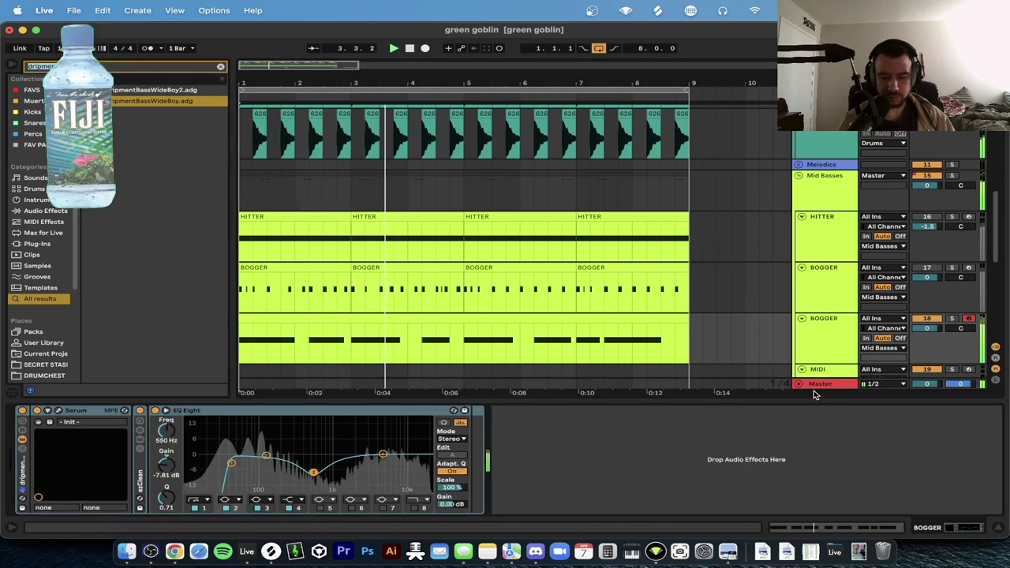
{"action": "key", "text": "super+alt+l"}
{"action": "scroll", "coordinate": [386, 402], "scroll_direction": "down", "scroll_amount": 4}
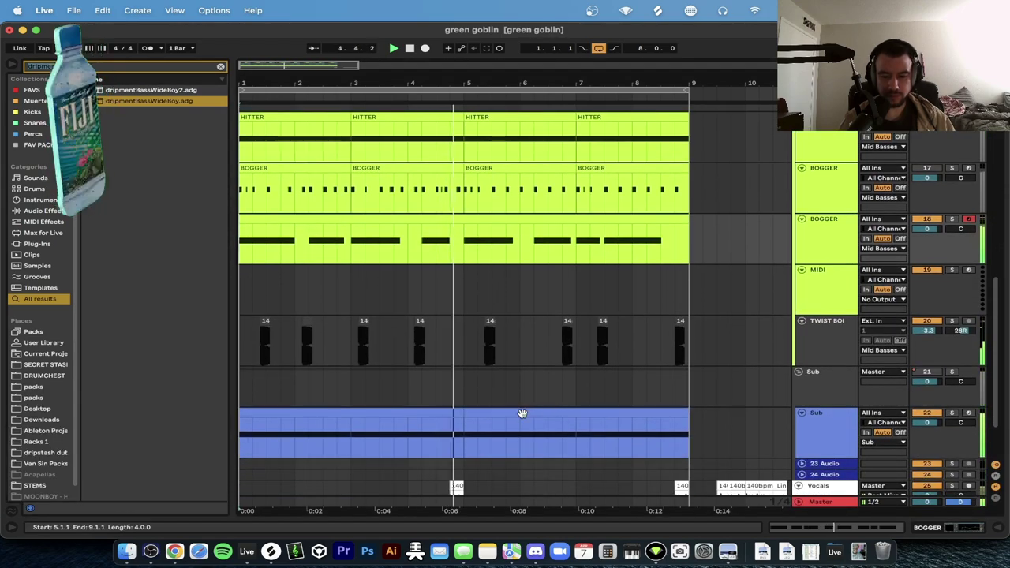
{"action": "scroll", "coordinate": [386, 403], "scroll_direction": "down", "scroll_amount": 4}
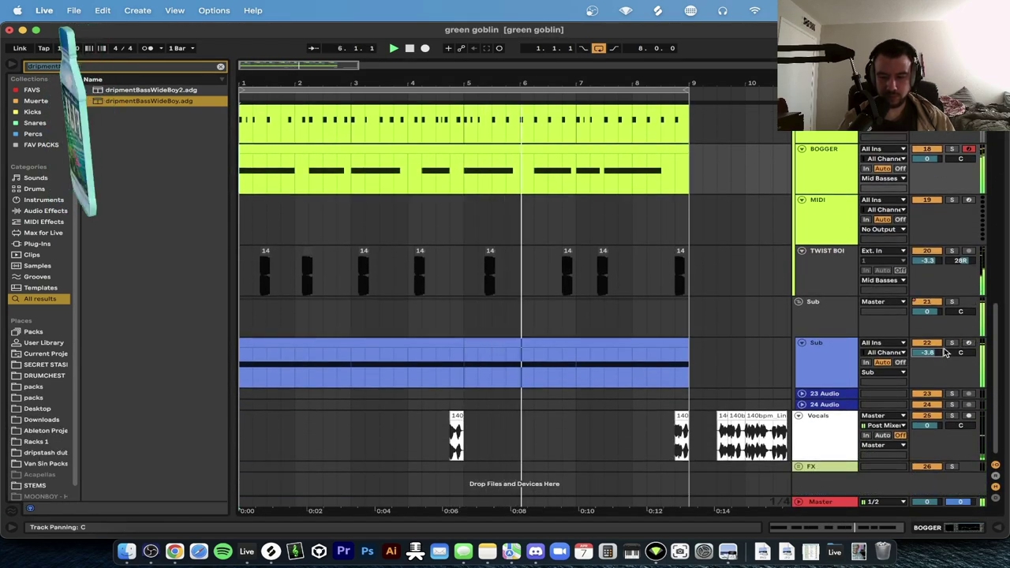
Turn the HITTER track and the upper BOGGER track back on.
{"action": "scroll", "coordinate": [894, 248], "scroll_direction": "up", "scroll_amount": 3}
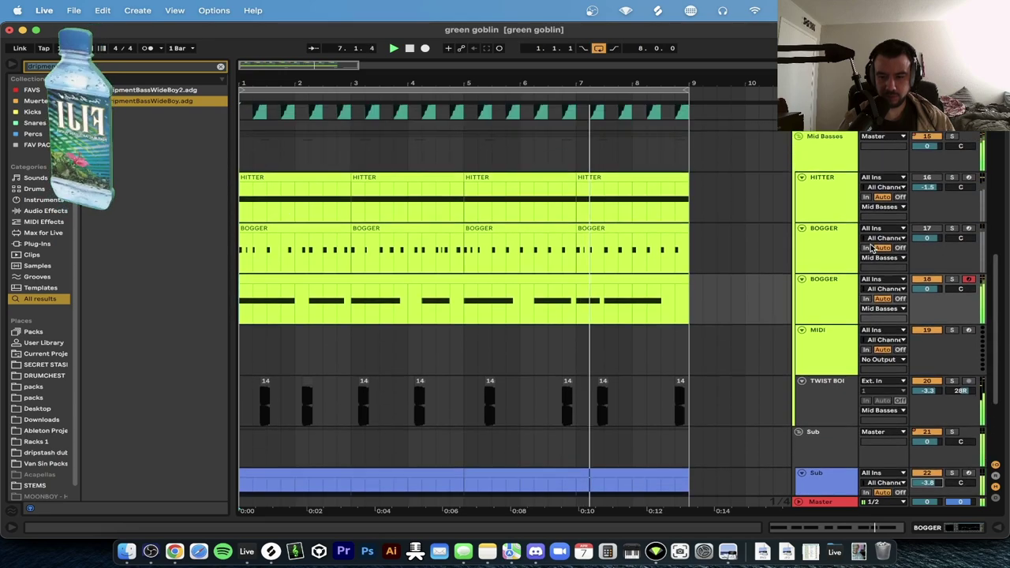
{"action": "left_click", "coordinate": [925, 214]}
{"action": "left_click", "coordinate": [924, 178]}
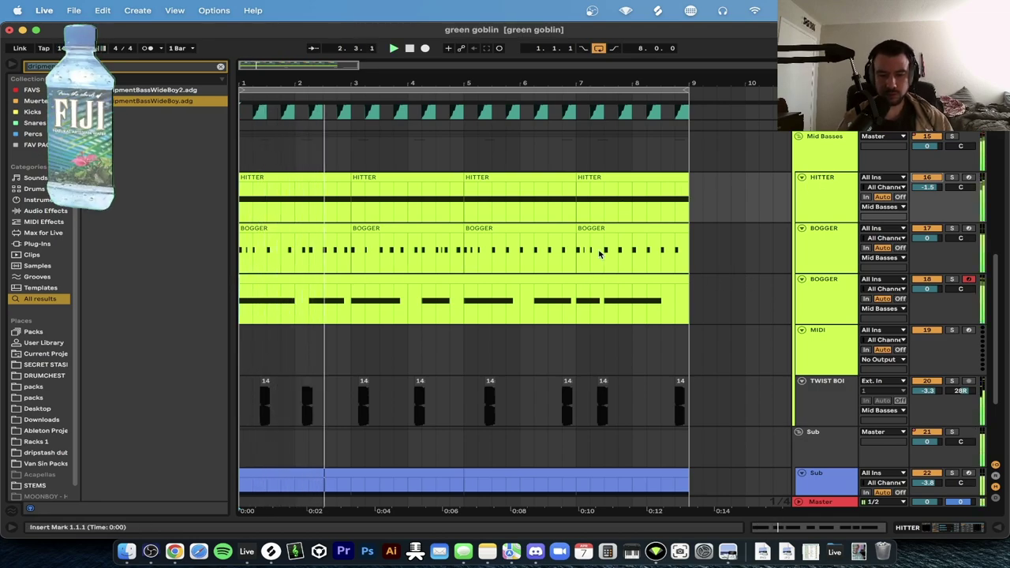
Try shortening the first D0 note to one beat, repeating it every half bar up to bar 2, and deleting the longer bar 2 note.
{"action": "scroll", "coordinate": [399, 254], "scroll_direction": "down", "scroll_amount": 3}
{"action": "scroll", "coordinate": [397, 254], "scroll_direction": "up", "scroll_amount": 3}
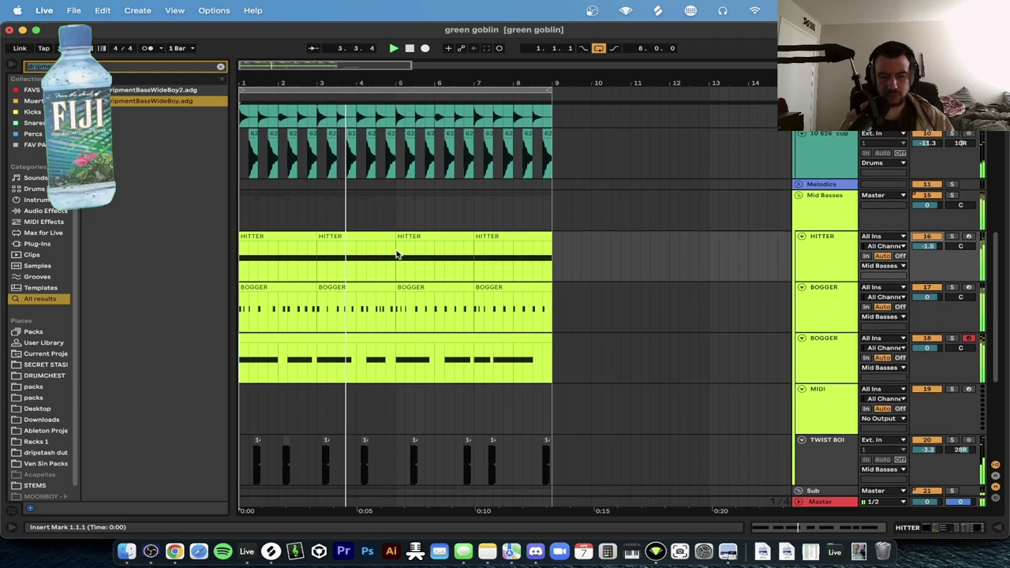
{"action": "double_click", "coordinate": [349, 335]}
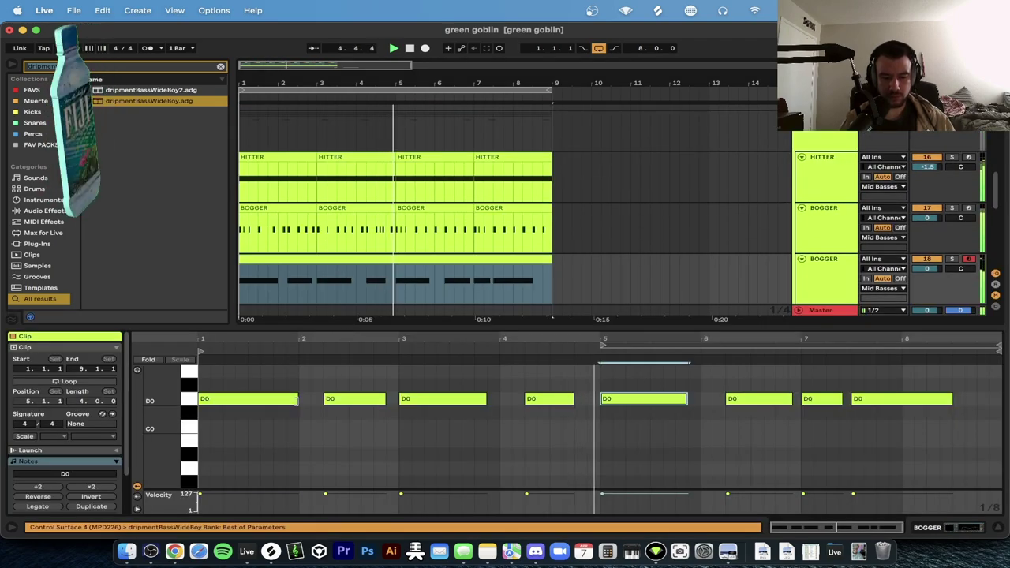
{"action": "left_click_drag", "start_coordinate": [296, 400], "coordinate": [225, 402]}
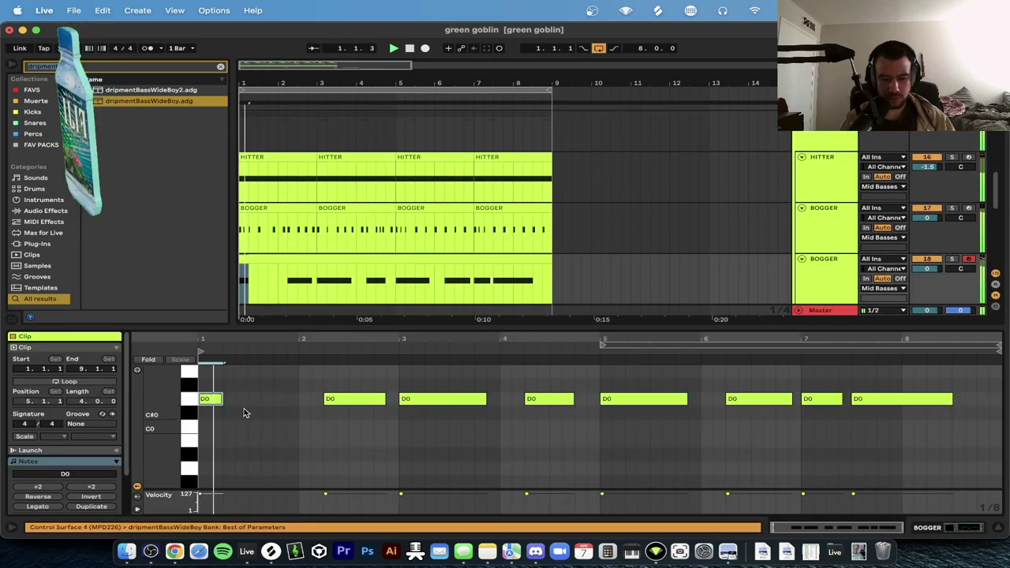
{"action": "key", "text": "super+d"}
{"action": "key", "text": "super+d"}
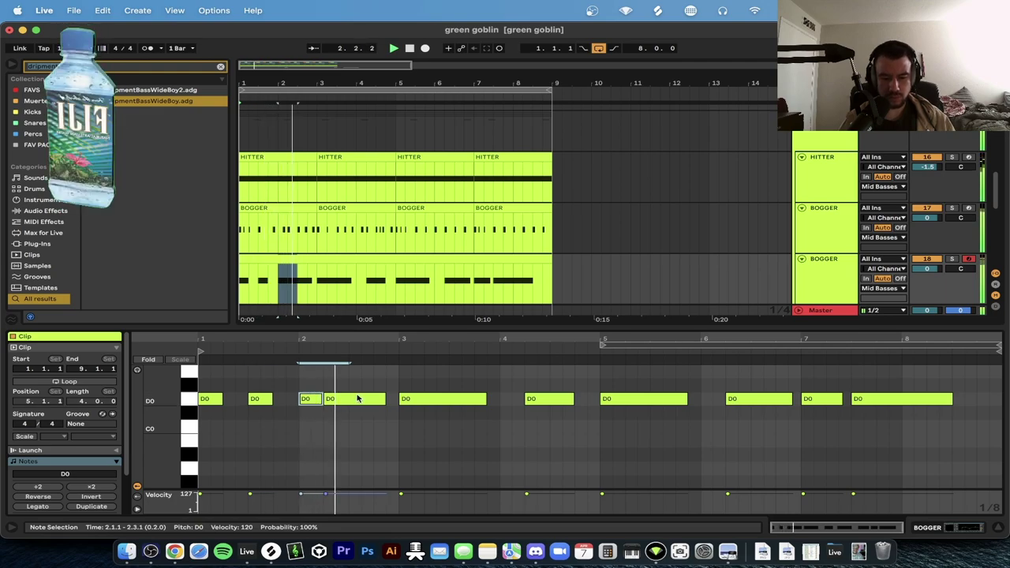
{"action": "double_click", "coordinate": [382, 401]}
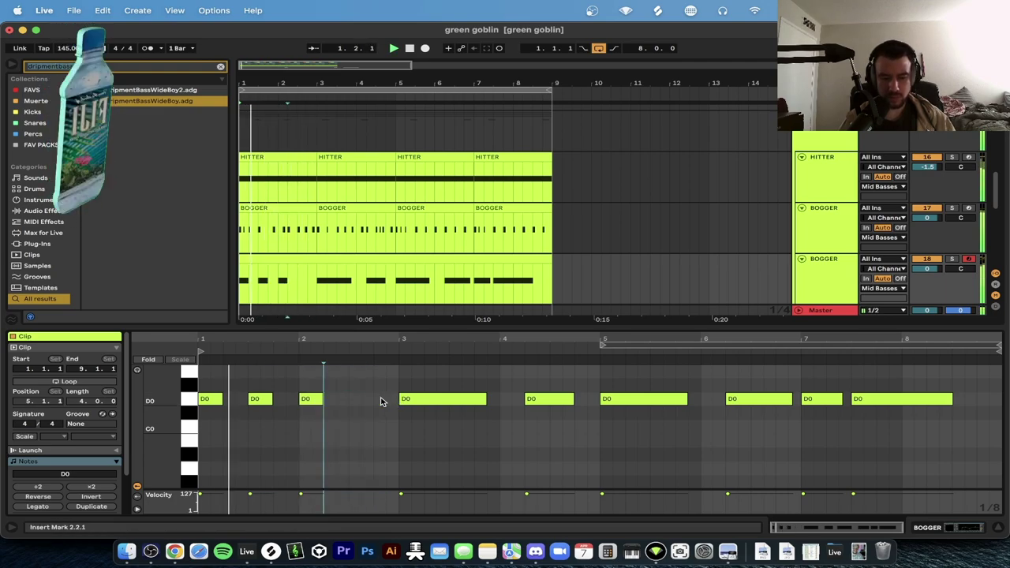
Undo the deletion, duplication and shortening of the D0 notes, and stop playback.
{"action": "key", "text": "super+z"}
{"action": "key", "text": "super+z"}
{"action": "key", "text": "super+z"}
{"action": "key", "text": "super+z"}
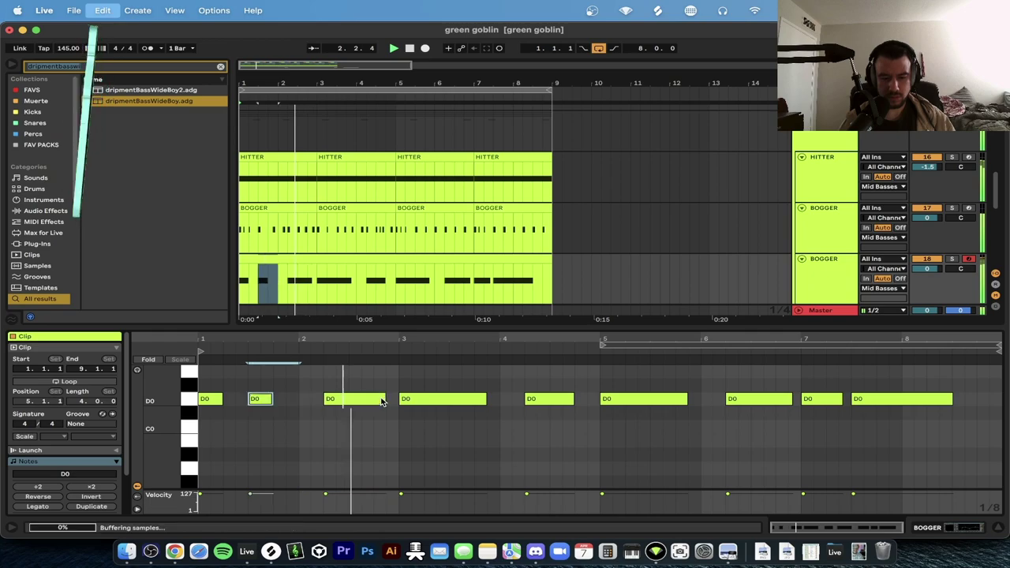
{"action": "key", "text": "space"}
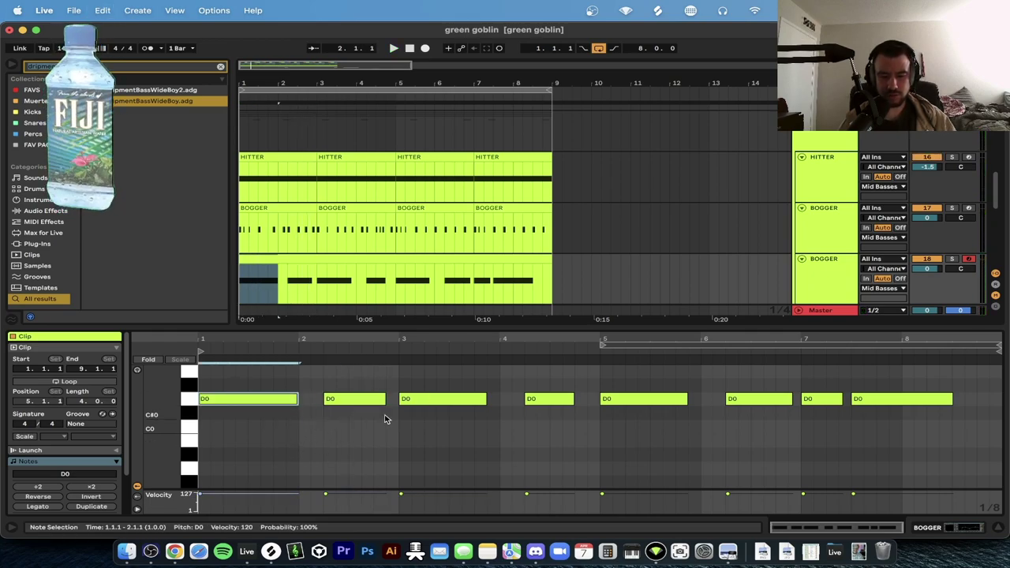
Raise the low cut in the lower BOGGER track's EQ Eight to 107 Hz, and solo the track to play it from bar 1.
{"action": "double_click", "coordinate": [815, 274]}
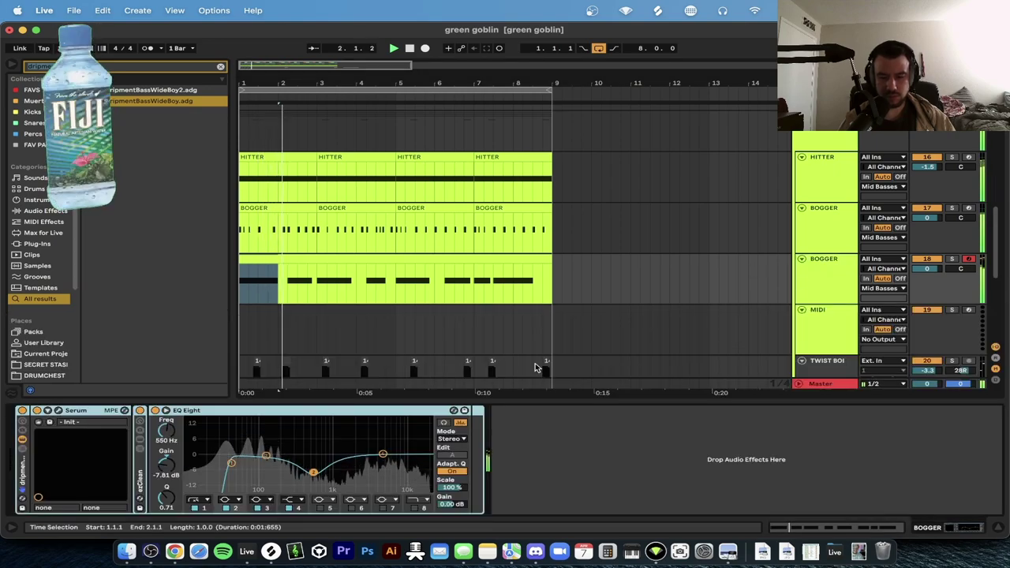
{"action": "left_click_drag", "start_coordinate": [231, 464], "coordinate": [252, 463]}
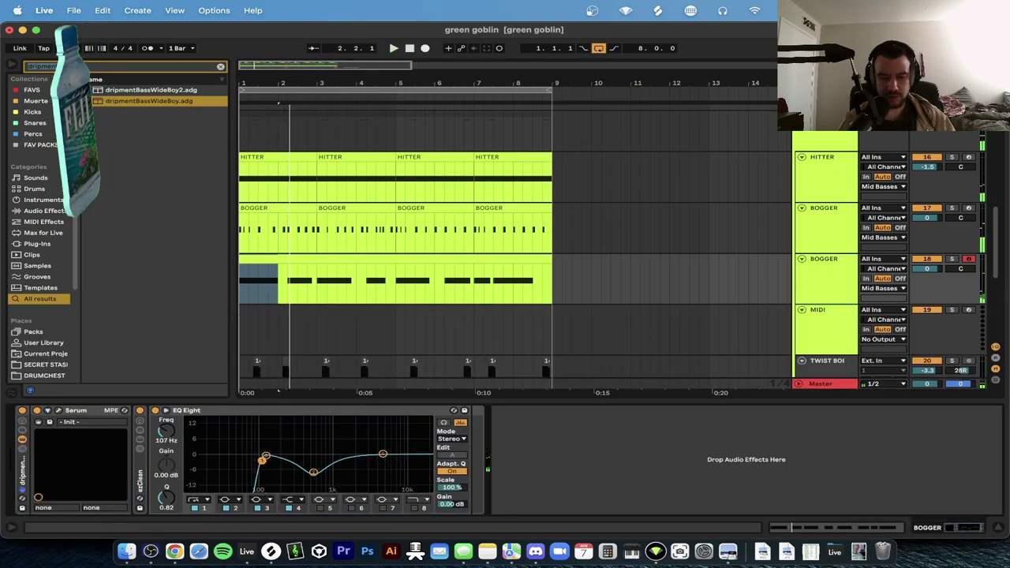
{"action": "left_click", "coordinate": [952, 261]}
{"action": "key", "text": "space"}
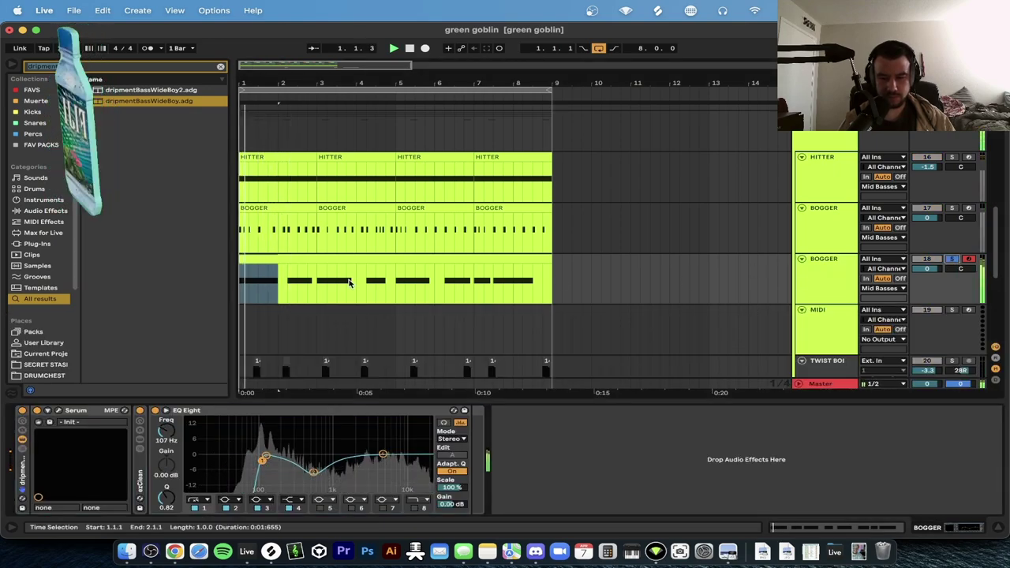
Take the track out of solo, set the EQ Eight high shelf to 5.27 kHz and -4.83 dB, and deepen the midrange dip slightly.
{"action": "left_click_drag", "start_coordinate": [383, 456], "coordinate": [371, 467]}
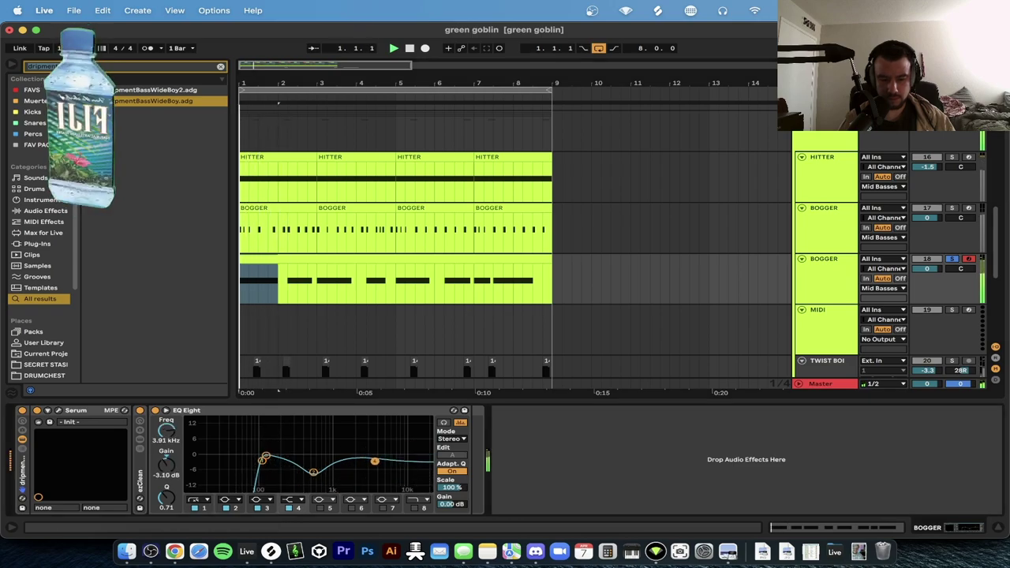
{"action": "left_click", "coordinate": [952, 261]}
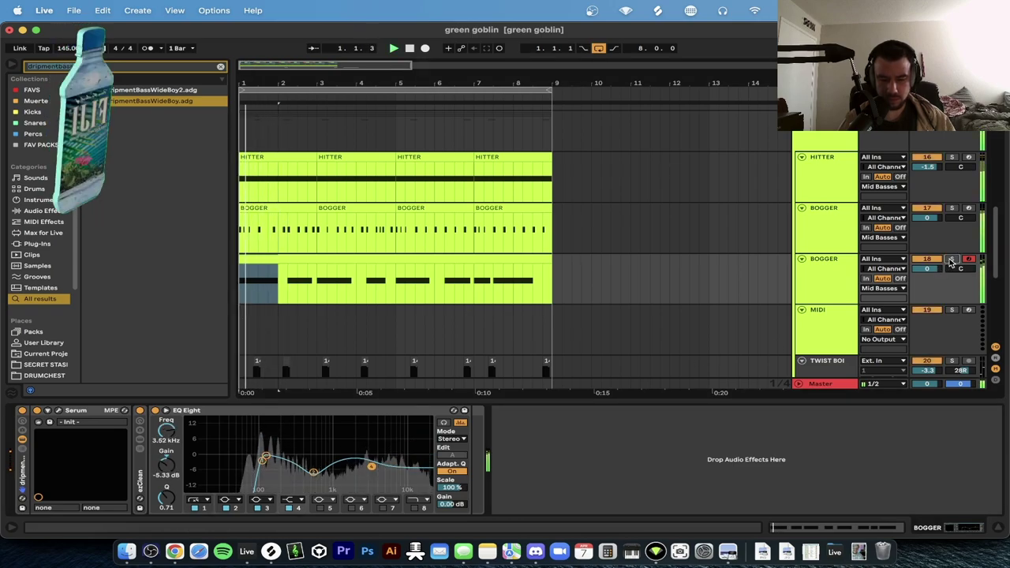
{"action": "left_click_drag", "start_coordinate": [313, 473], "coordinate": [313, 477]}
{"action": "mouse_move", "coordinate": [371, 467]}
{"action": "left_mouse_down"}
{"action": "mouse_move", "coordinate": [356, 474]}
{"action": "mouse_move", "coordinate": [384, 464]}
{"action": "left_mouse_up"}
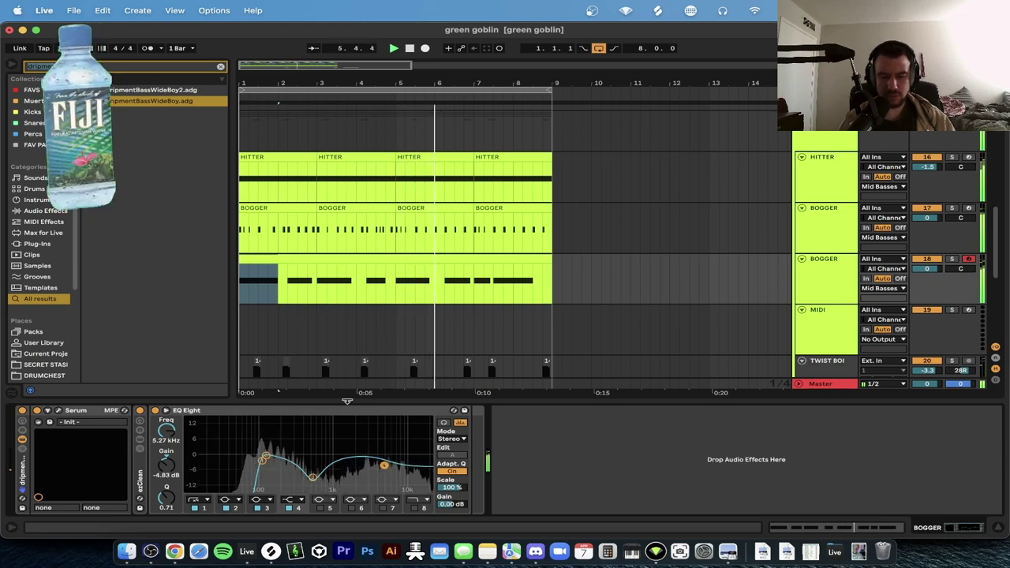
Close the device view, raise the system volume and replay the drop from bar 1.
{"action": "double_click", "coordinate": [348, 400]}
{"action": "key", "text": "XF86AudioRaiseVolume"}
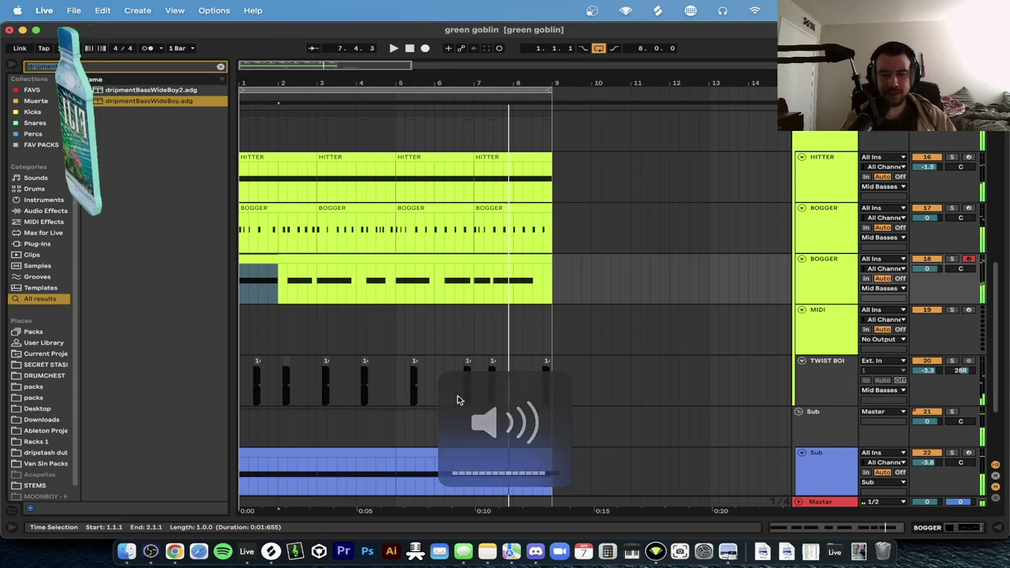
{"action": "left_click", "coordinate": [409, 48]}
{"action": "key", "text": "space"}
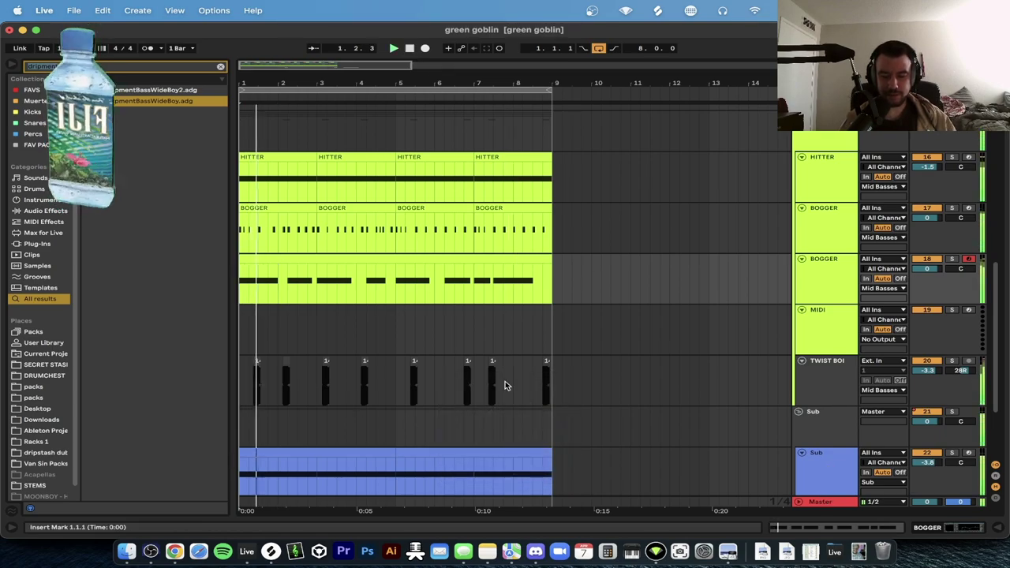
Open the Serum synth on the HITTER track and solo the track to hear it alone.
{"action": "scroll", "coordinate": [505, 381], "scroll_direction": "up", "scroll_amount": 1}
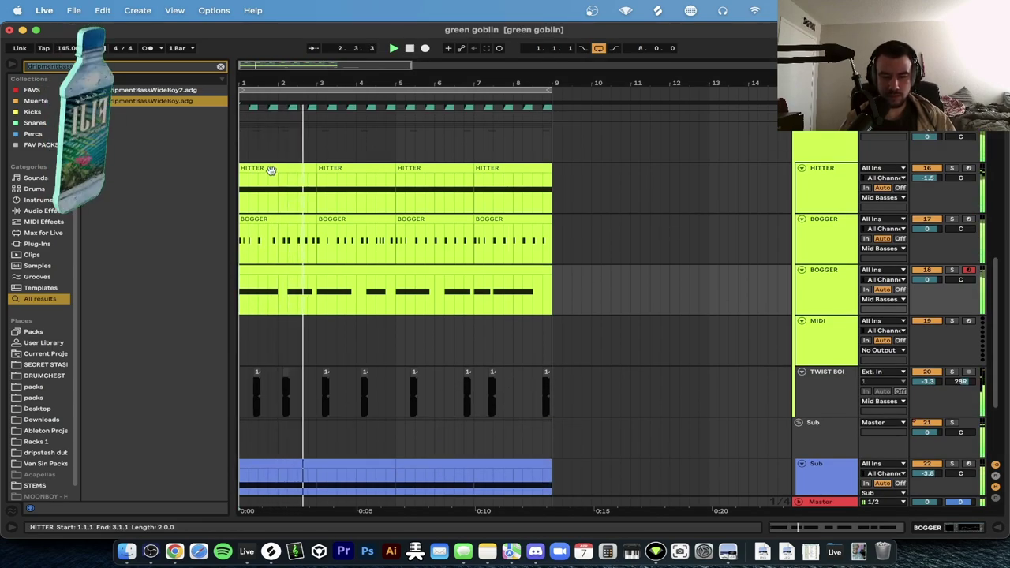
{"action": "double_click", "coordinate": [843, 175]}
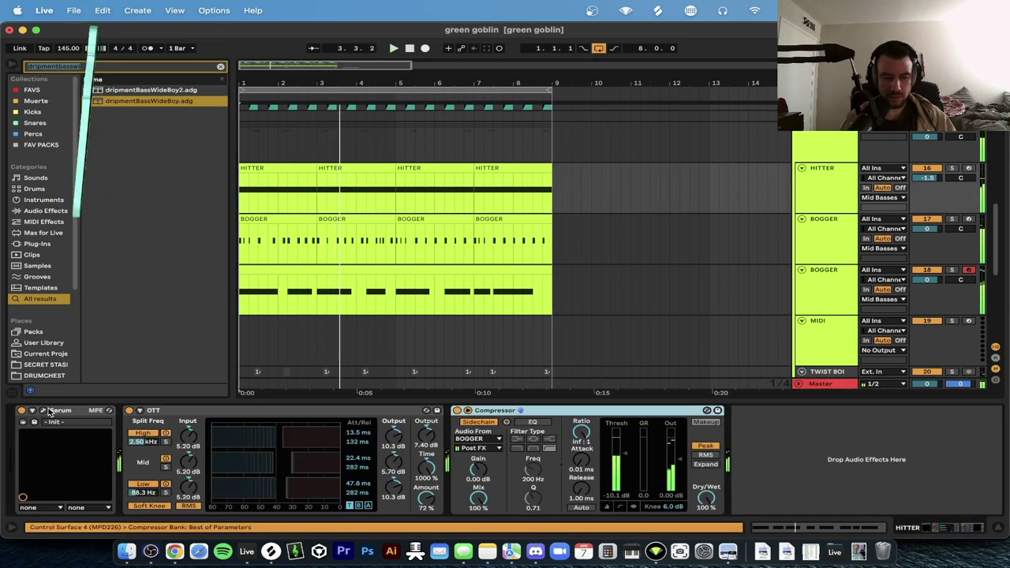
{"action": "left_click", "coordinate": [43, 411]}
{"action": "left_click", "coordinate": [950, 168]}
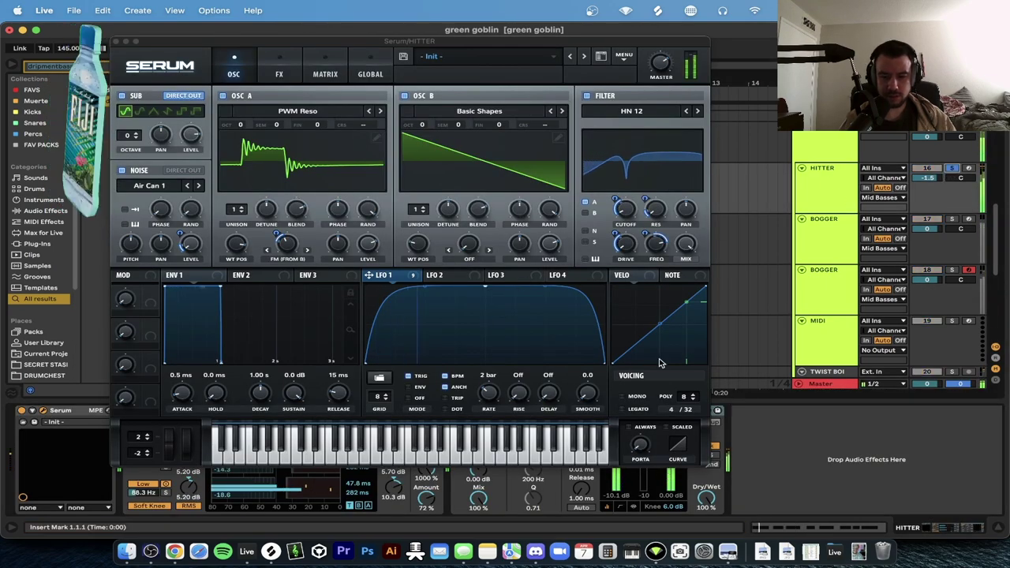
{"action": "left_click", "coordinate": [542, 289]}
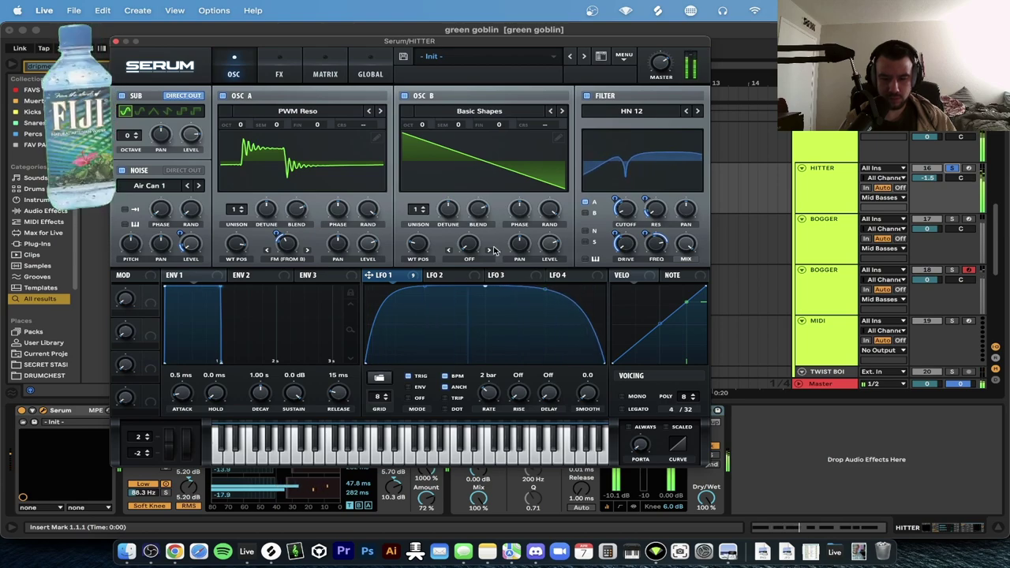
Set Serum oscillator B's warp to Sync (No Window) with LFO 1 modulating it by 44, close Serum and unsolo HITTER.
{"action": "left_click", "coordinate": [474, 259]}
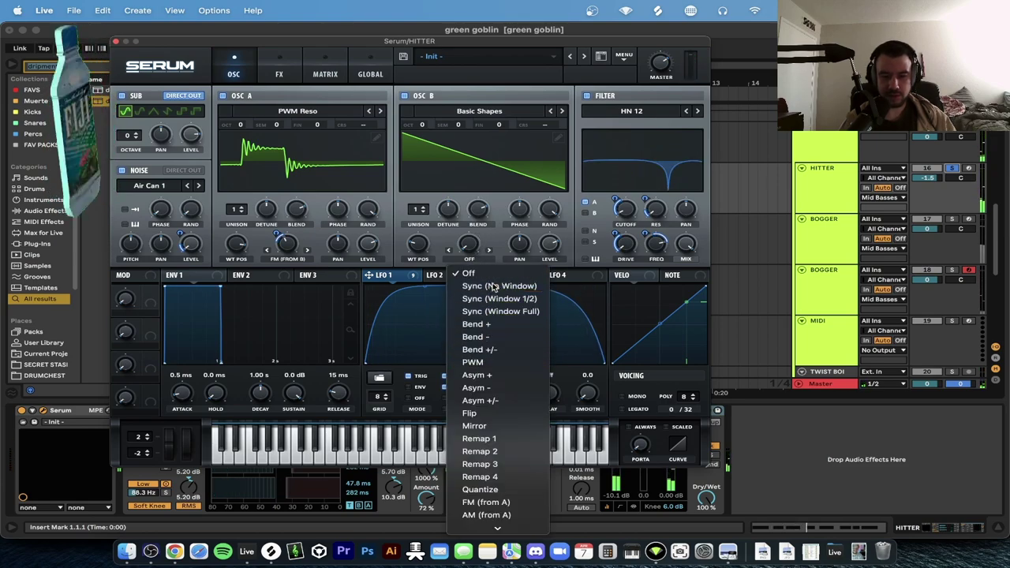
{"action": "left_click", "coordinate": [496, 287]}
{"action": "mouse_move", "coordinate": [459, 262]}
{"action": "left_mouse_down"}
{"action": "mouse_move", "coordinate": [466, 249]}
{"action": "mouse_move", "coordinate": [454, 270]}
{"action": "left_mouse_up"}
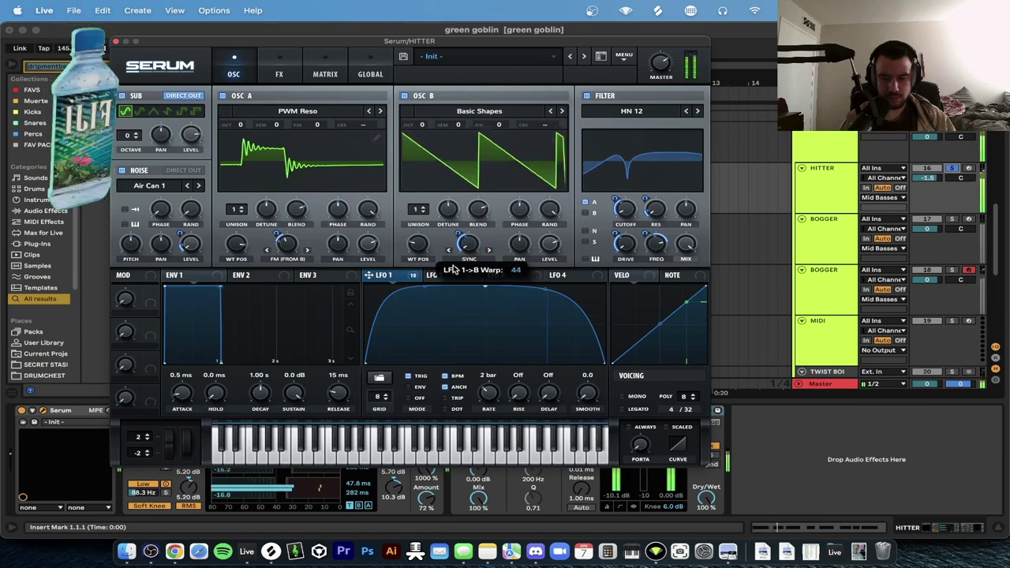
{"action": "left_click", "coordinate": [280, 72]}
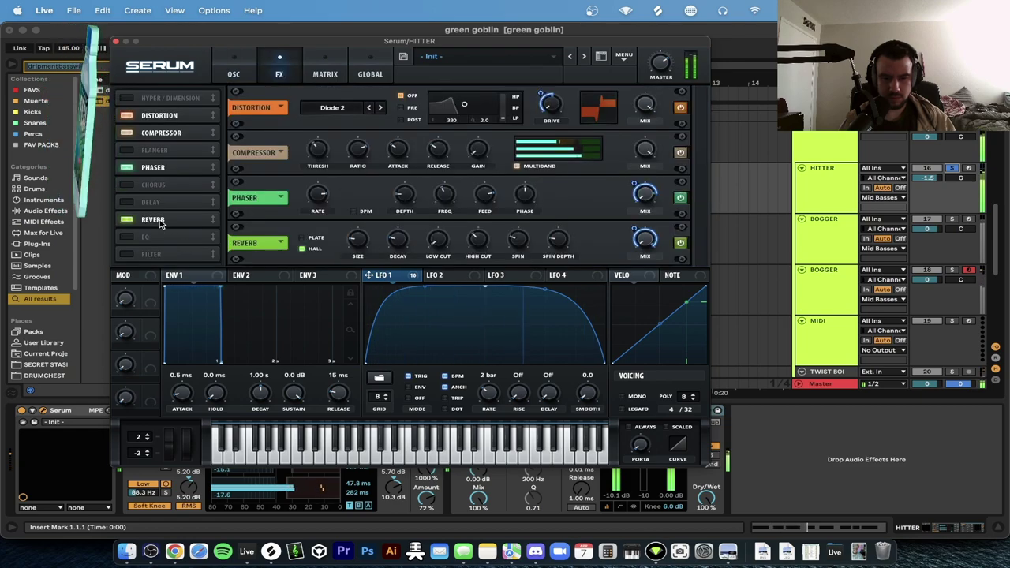
{"action": "left_click", "coordinate": [116, 41]}
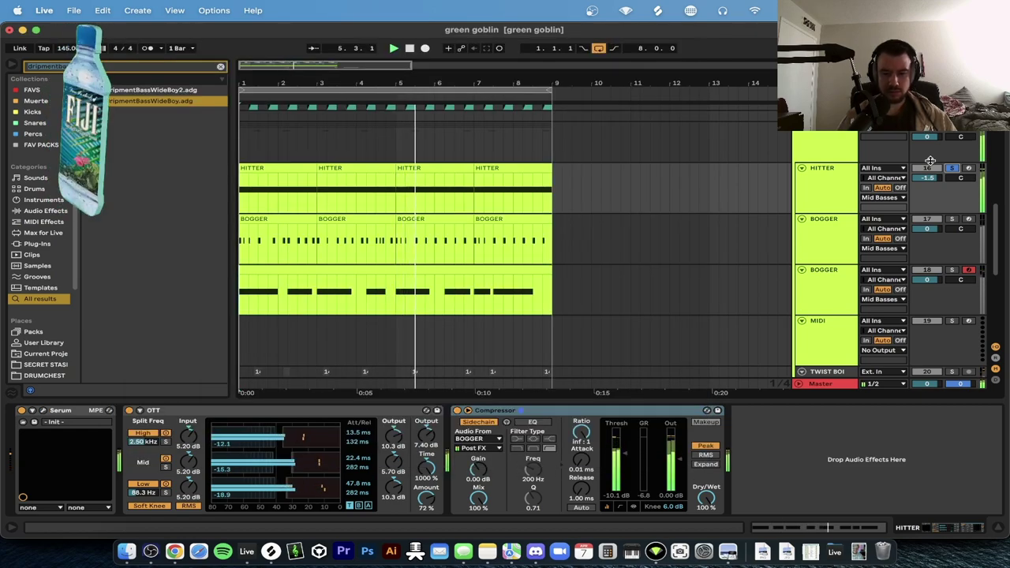
{"action": "left_click", "coordinate": [851, 191]}
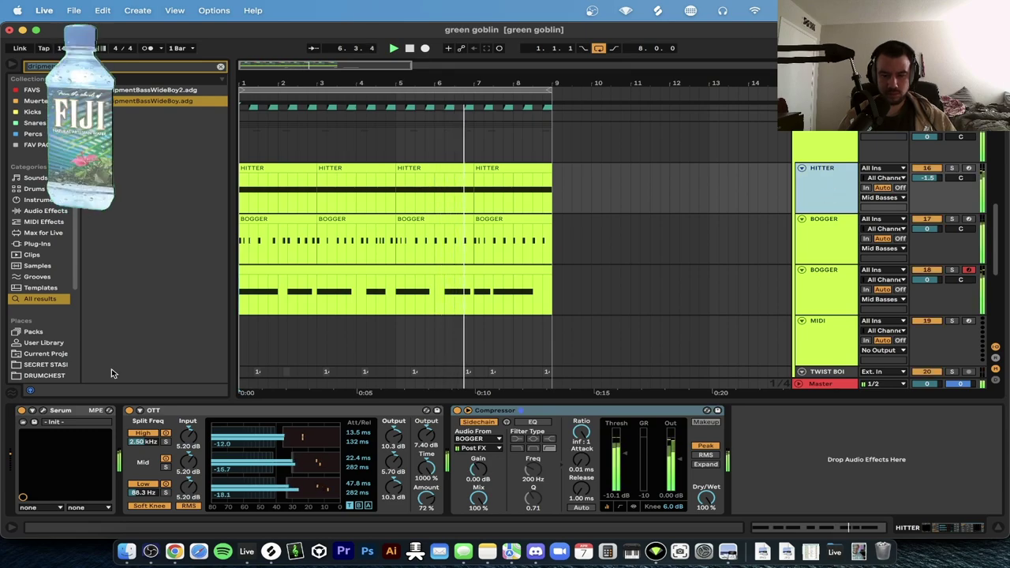
Reopen HITTER's Serum effects, set LFO 1's modulation of the reverb mix to 100, and close the synth.
{"action": "left_click", "coordinate": [34, 421]}
{"action": "left_click", "coordinate": [274, 68]}
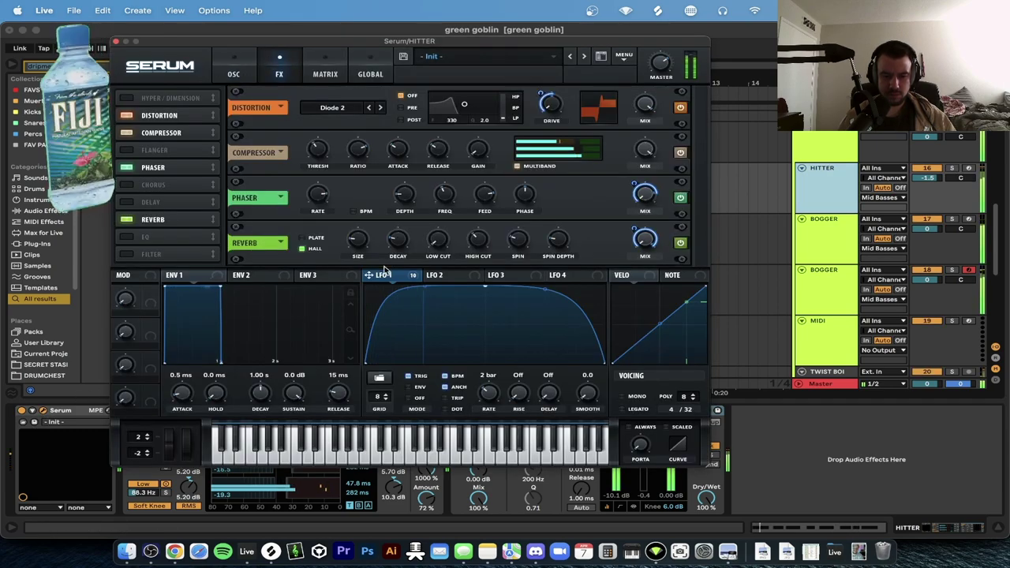
{"action": "left_click_drag", "start_coordinate": [631, 230], "coordinate": [635, 247]}
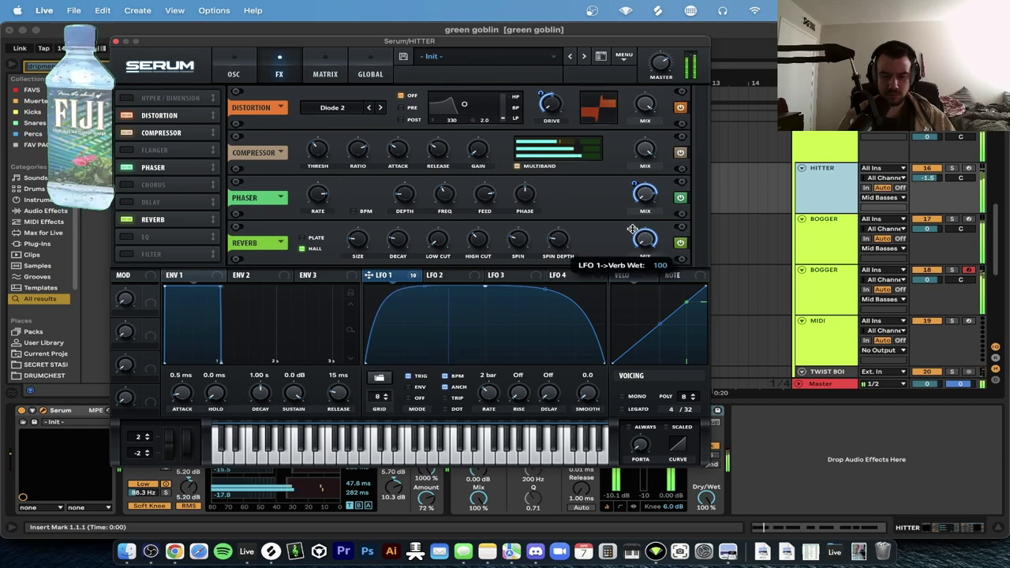
{"action": "left_click", "coordinate": [116, 41]}
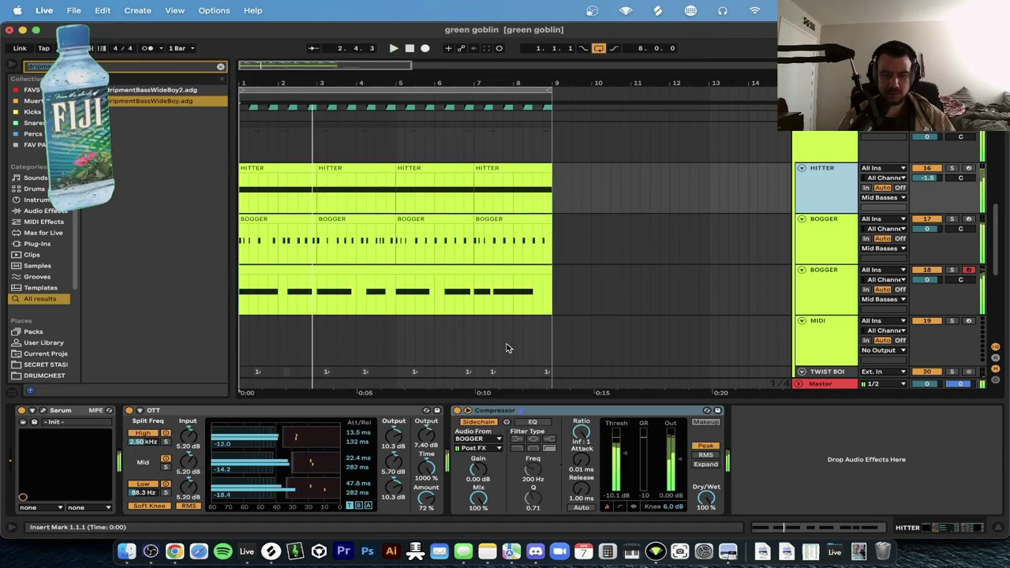
Add an EQ Eight after HITTER's Compressor, duplicate it, raise both low cuts slightly and close the device view.
{"action": "left_click_drag", "start_coordinate": [145, 102], "coordinate": [684, 495]}
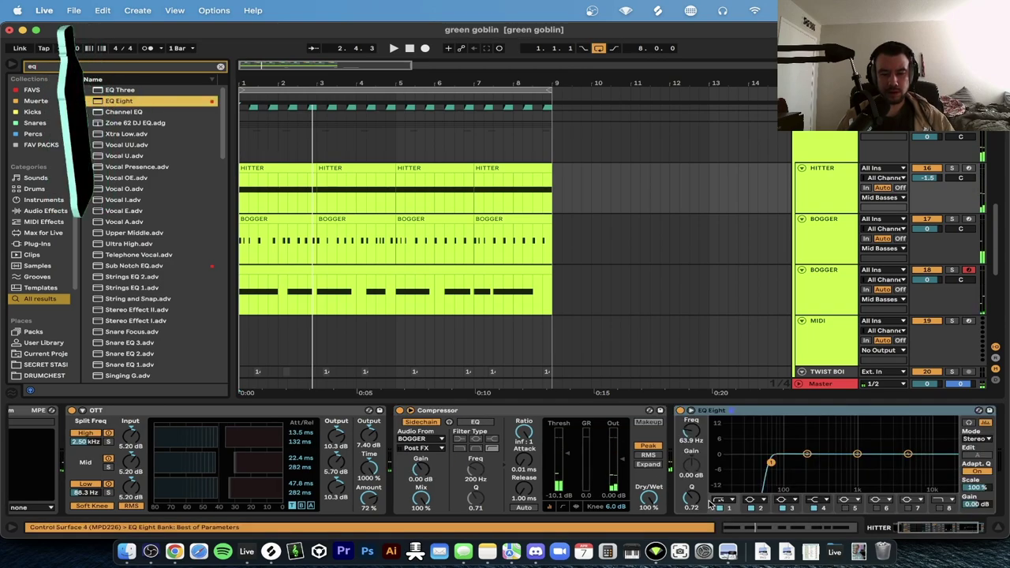
{"action": "left_click", "coordinate": [751, 412]}
{"action": "key", "text": "super+d"}
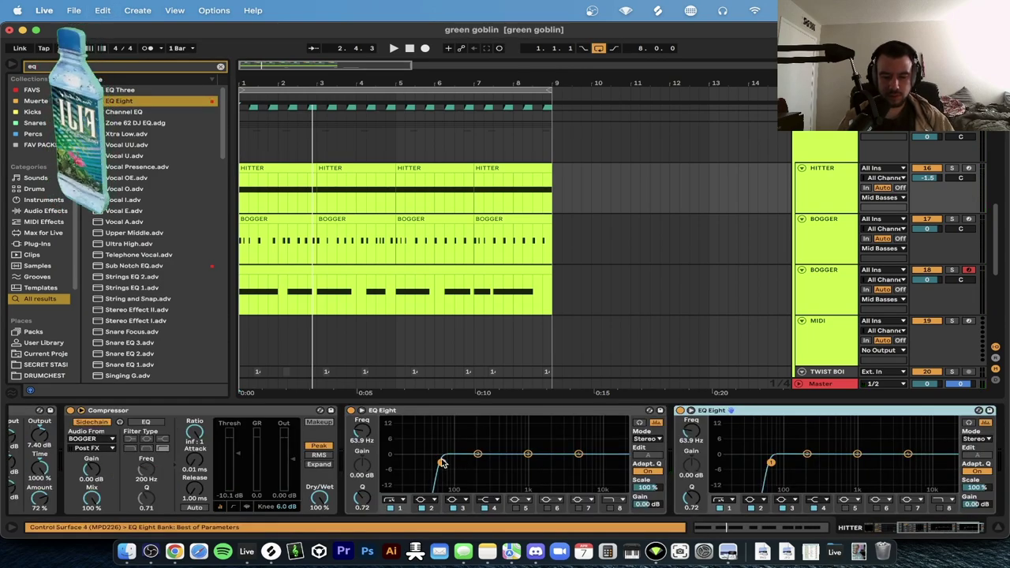
{"action": "left_click_drag", "start_coordinate": [442, 462], "coordinate": [449, 465]}
{"action": "key", "text": "space"}
{"action": "mouse_move", "coordinate": [770, 466]}
{"action": "left_mouse_down"}
{"action": "mouse_move", "coordinate": [787, 463]}
{"action": "mouse_move", "coordinate": [773, 466]}
{"action": "left_mouse_up"}
{"action": "key", "text": "super+alt+l"}
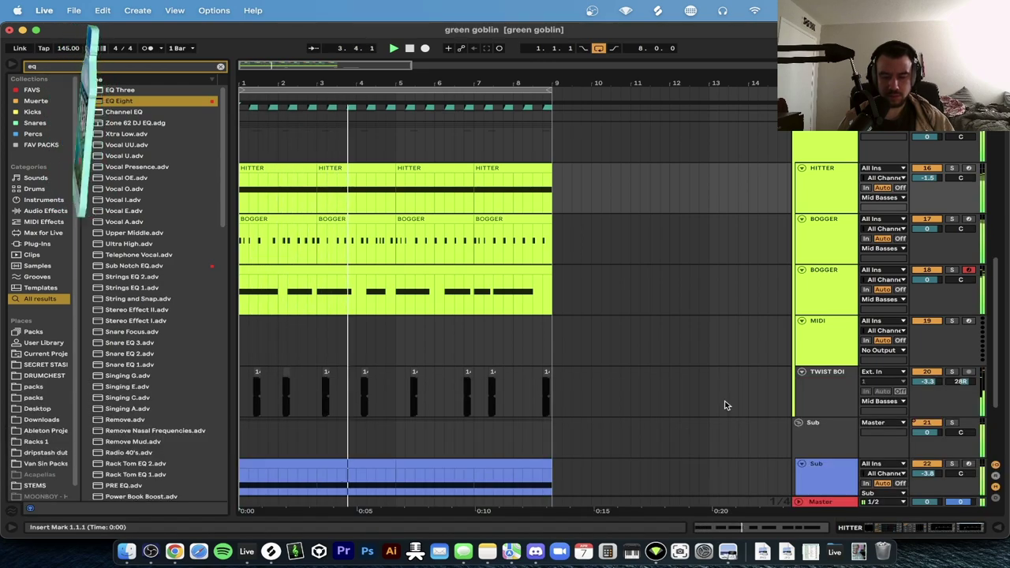
Shorten the first HITTER clip to end at bar 2 and close the clip view.
{"action": "scroll", "coordinate": [420, 370], "scroll_direction": "down", "scroll_amount": 1}
{"action": "scroll", "coordinate": [422, 370], "scroll_direction": "up", "scroll_amount": 1}
{"action": "scroll", "coordinate": [420, 370], "scroll_direction": "up", "scroll_amount": 2}
{"action": "key", "text": "space"}
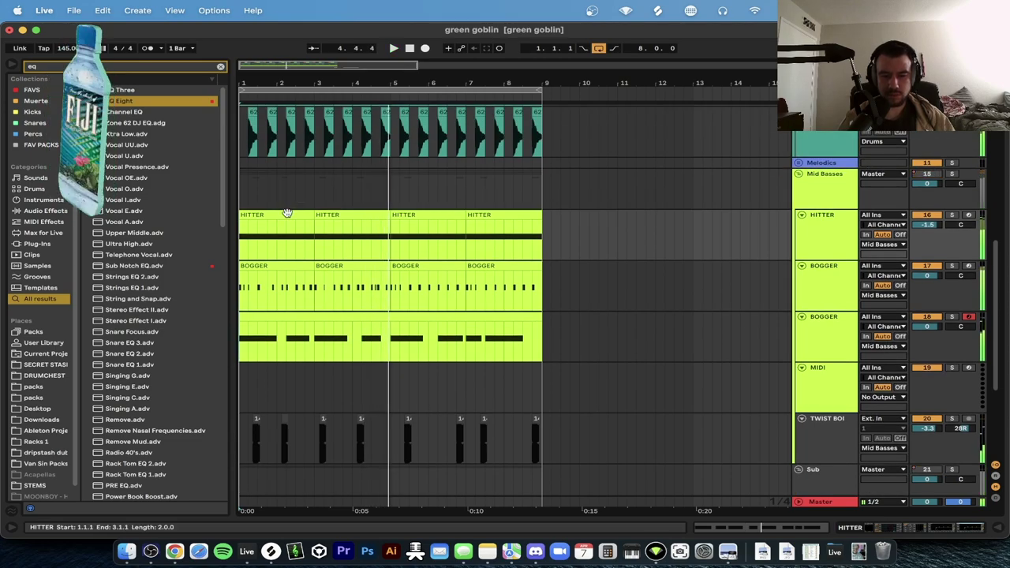
{"action": "double_click", "coordinate": [287, 214]}
{"action": "scroll", "coordinate": [287, 215], "scroll_direction": "up", "scroll_amount": 4}
{"action": "key", "text": "space"}
{"action": "scroll", "coordinate": [426, 217], "scroll_direction": "left", "scroll_amount": 2}
{"action": "left_click_drag", "start_coordinate": [412, 215], "coordinate": [324, 213]}
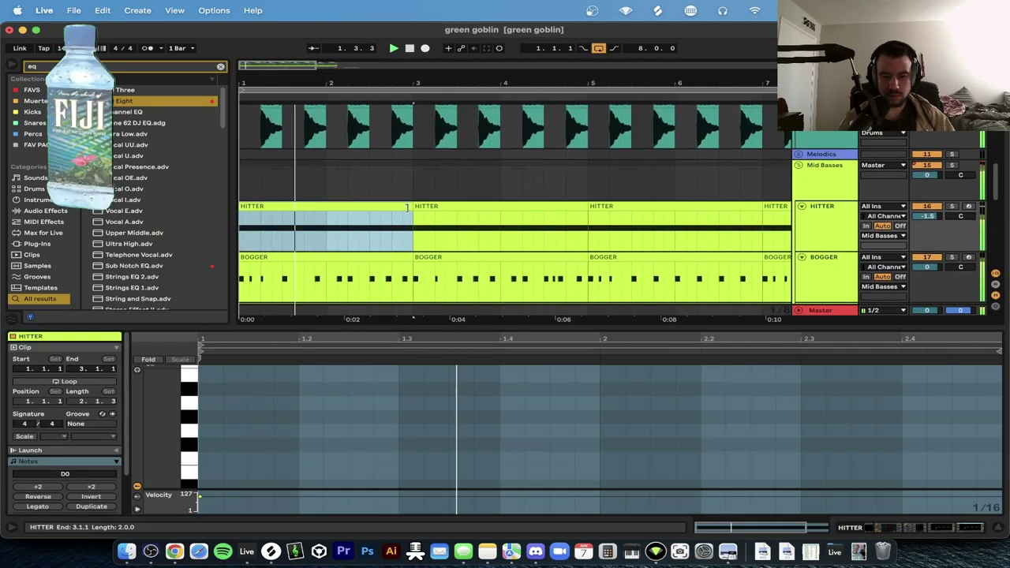
{"action": "key", "text": "super+alt+l"}
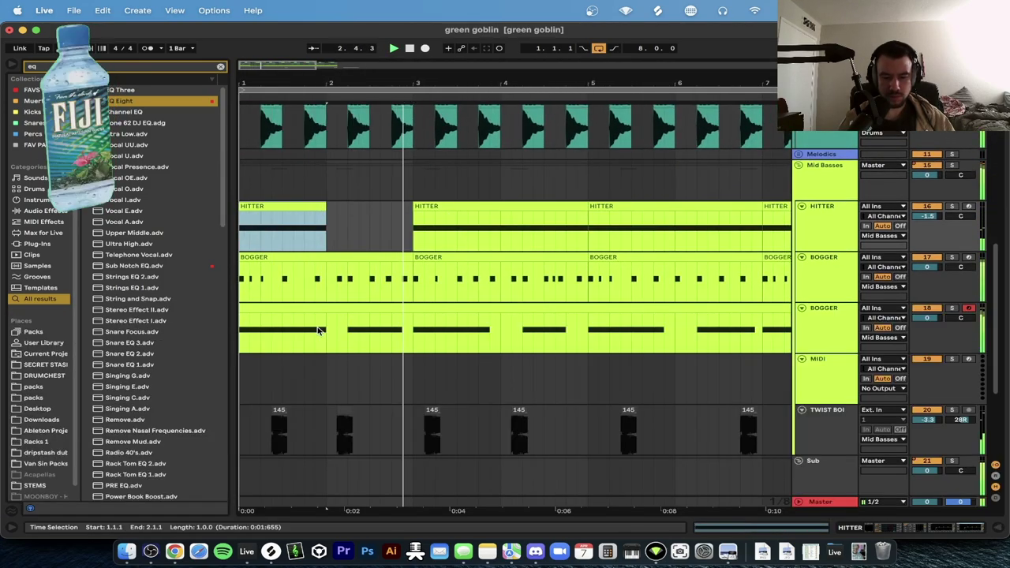
Make all four HITTER clips one and a half bars long, leaving a half-bar gap after each.
{"action": "scroll", "coordinate": [429, 207], "scroll_direction": "down", "scroll_amount": 4}
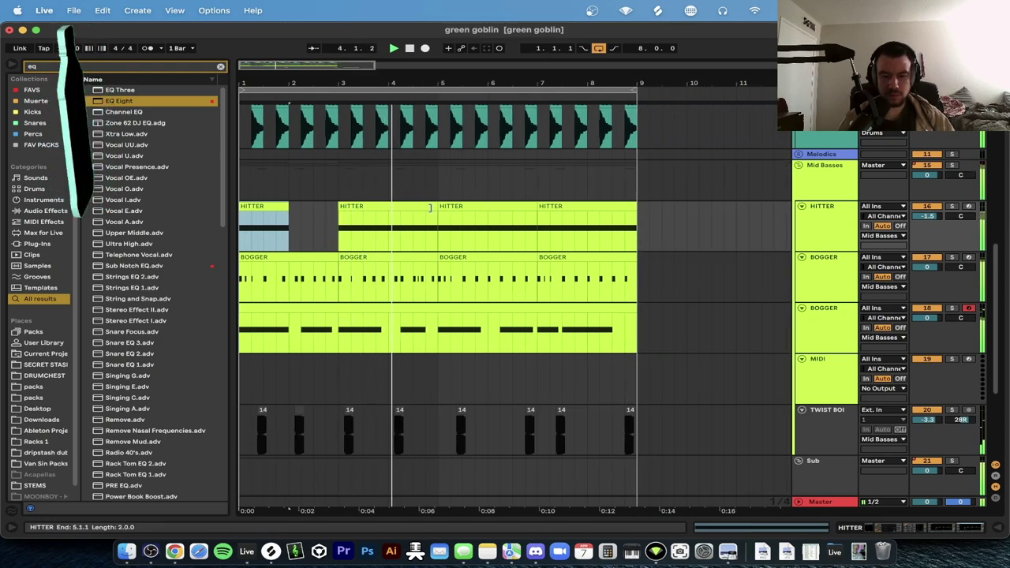
{"action": "left_click_drag", "start_coordinate": [430, 208], "coordinate": [408, 205]}
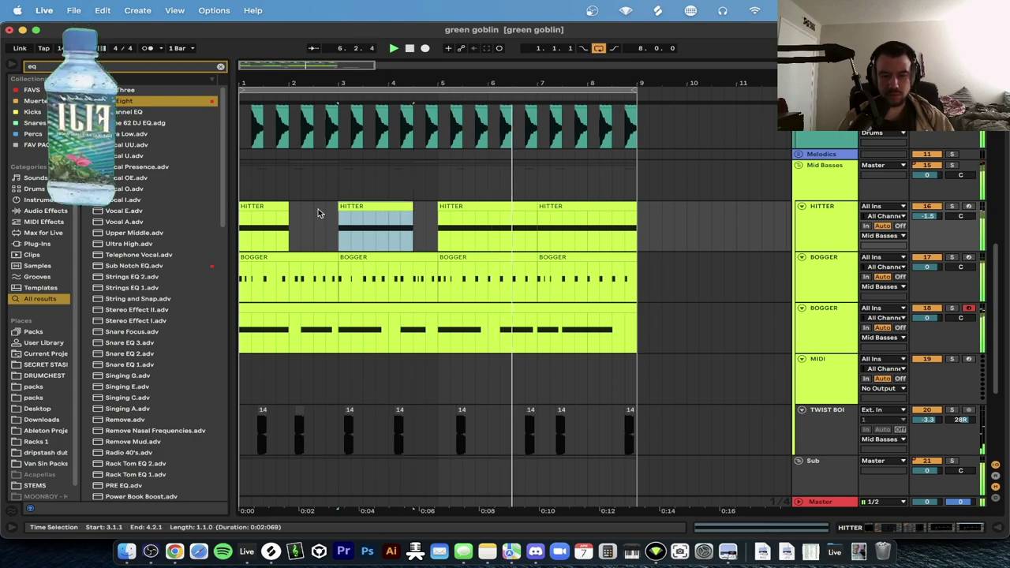
{"action": "left_click_drag", "start_coordinate": [286, 207], "coordinate": [313, 208]}
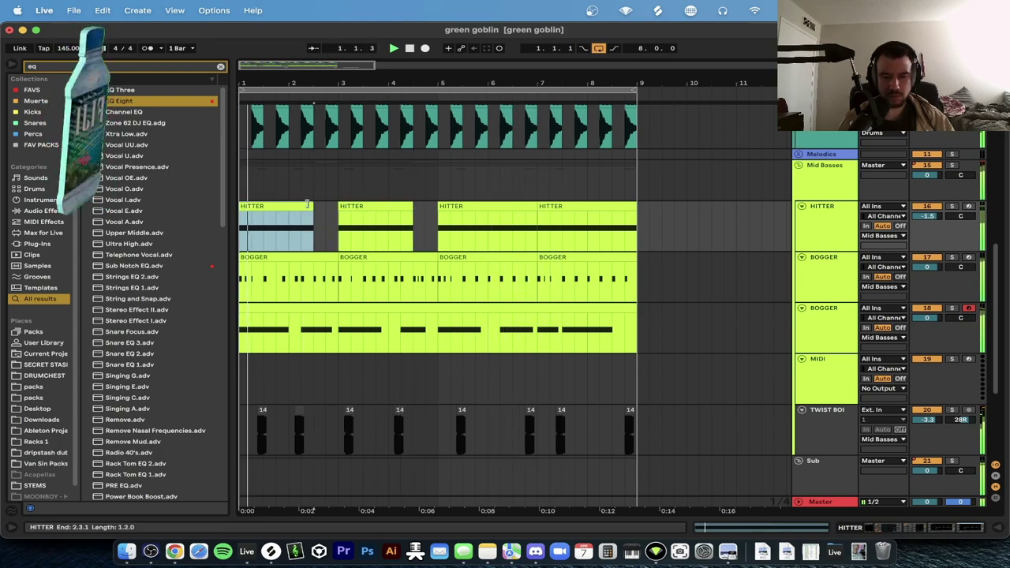
{"action": "left_click_drag", "start_coordinate": [537, 208], "coordinate": [516, 206]}
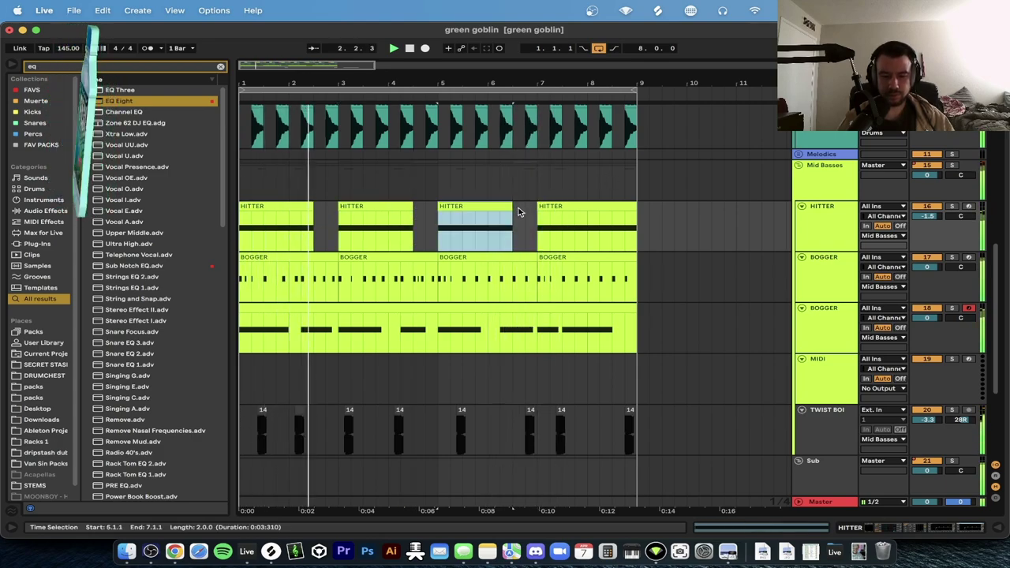
{"action": "left_click_drag", "start_coordinate": [635, 204], "coordinate": [612, 207]}
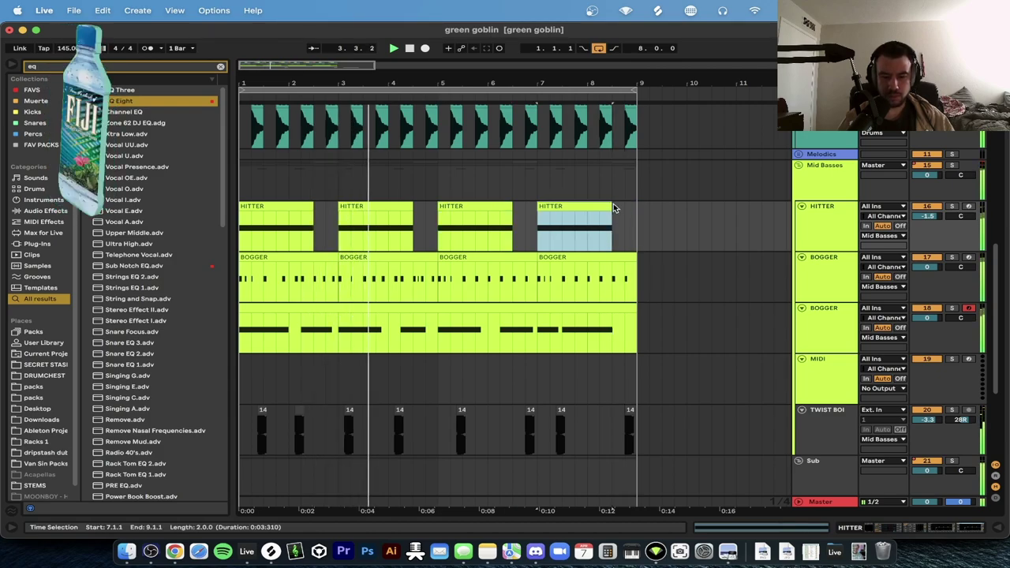
Raise the system volume and listen to the drop with the shortened HITTER clips.
{"action": "scroll", "coordinate": [483, 215], "scroll_direction": "down", "scroll_amount": 2}
{"action": "scroll", "coordinate": [481, 216], "scroll_direction": "down", "scroll_amount": 1}
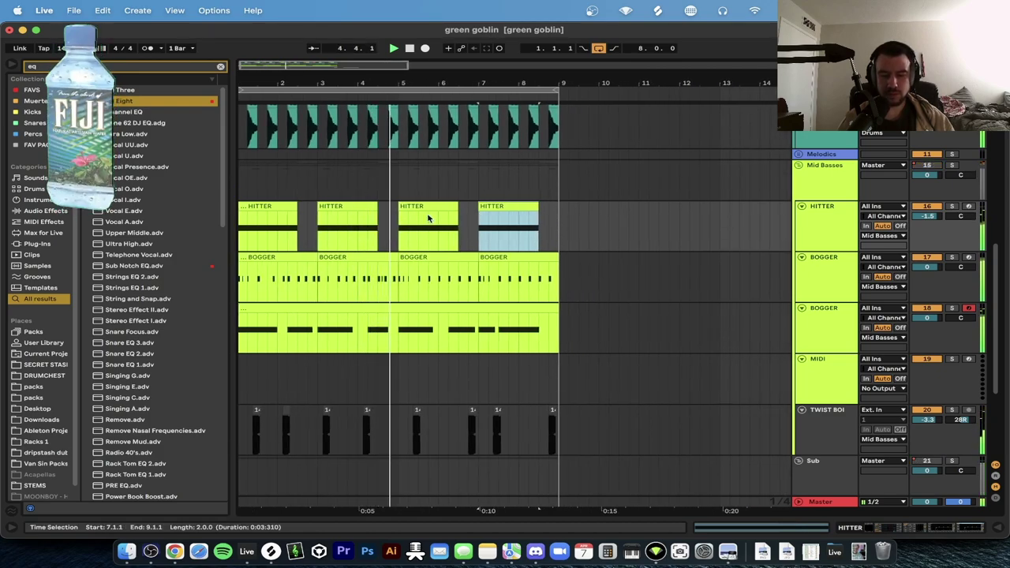
{"action": "key", "text": "XF86AudioRaiseVolume"}
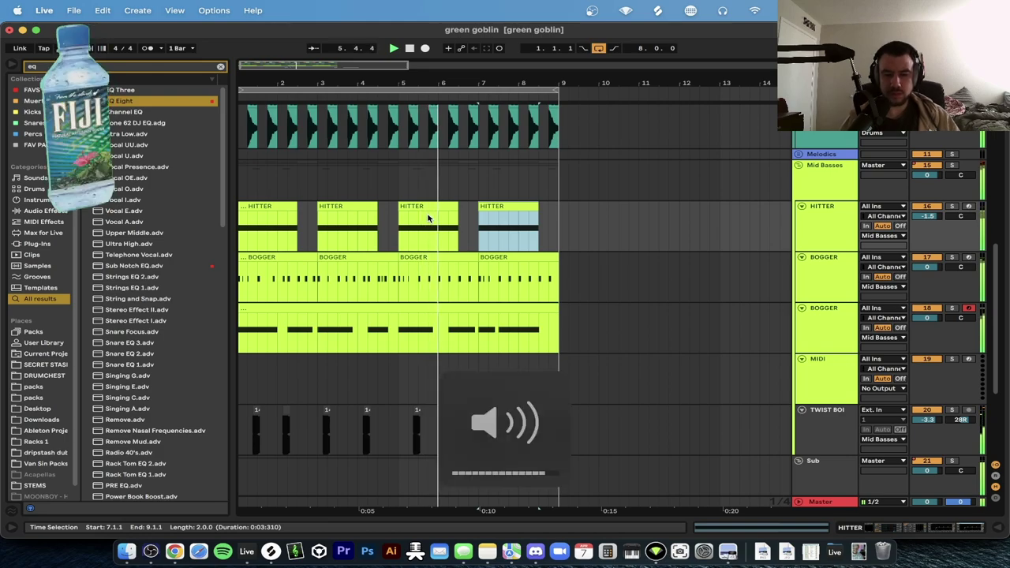
{"action": "scroll", "coordinate": [428, 219], "scroll_direction": "down", "scroll_amount": 2}
{"action": "scroll", "coordinate": [561, 239], "scroll_direction": "down", "scroll_amount": 3}
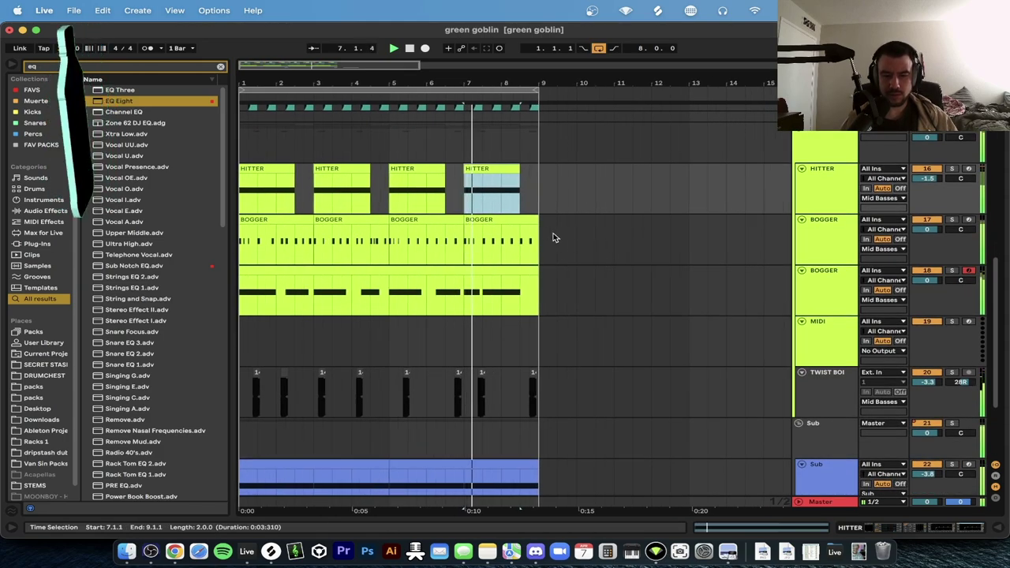
Duplicate bars 1 to 9 of all tracks directly after the original, and extend the loop to 16 bars.
{"action": "scroll", "coordinate": [546, 235], "scroll_direction": "up", "scroll_amount": 10}
{"action": "left_click_drag", "start_coordinate": [487, 118], "coordinate": [242, 501]}
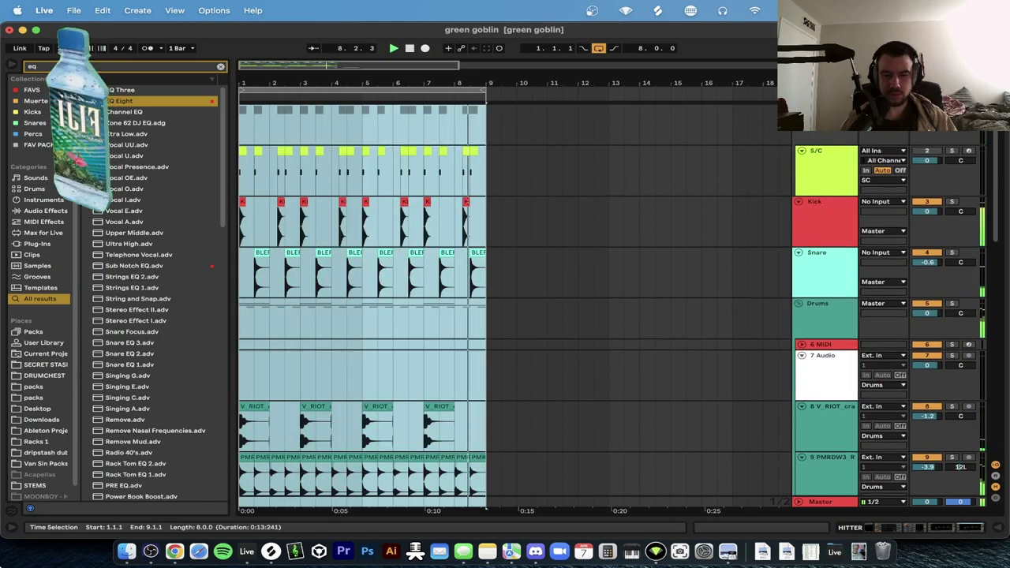
{"action": "key", "text": "super+d"}
{"action": "scroll", "coordinate": [430, 236], "scroll_direction": "down", "scroll_amount": 5}
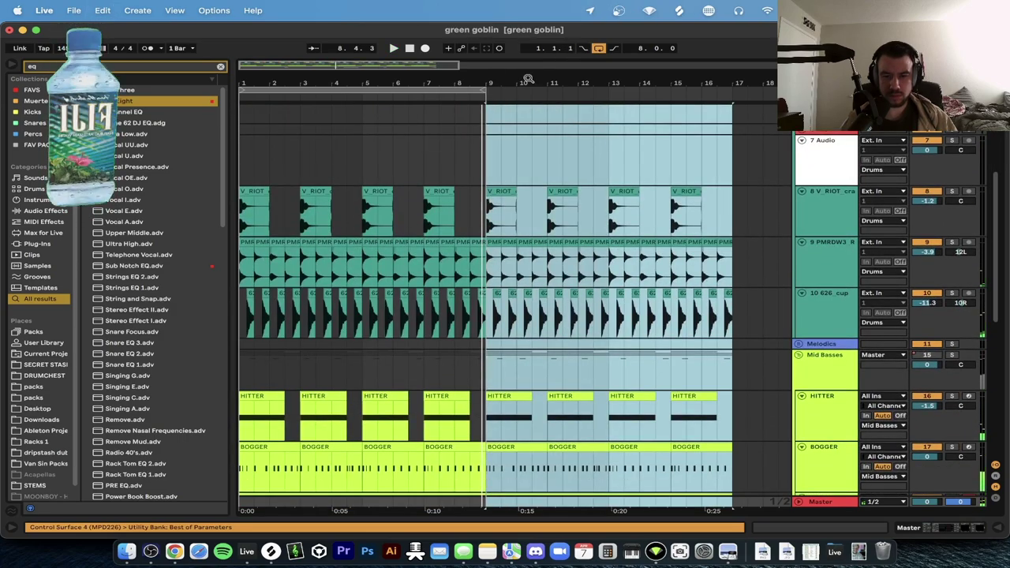
{"action": "left_click_drag", "start_coordinate": [480, 90], "coordinate": [730, 91]}
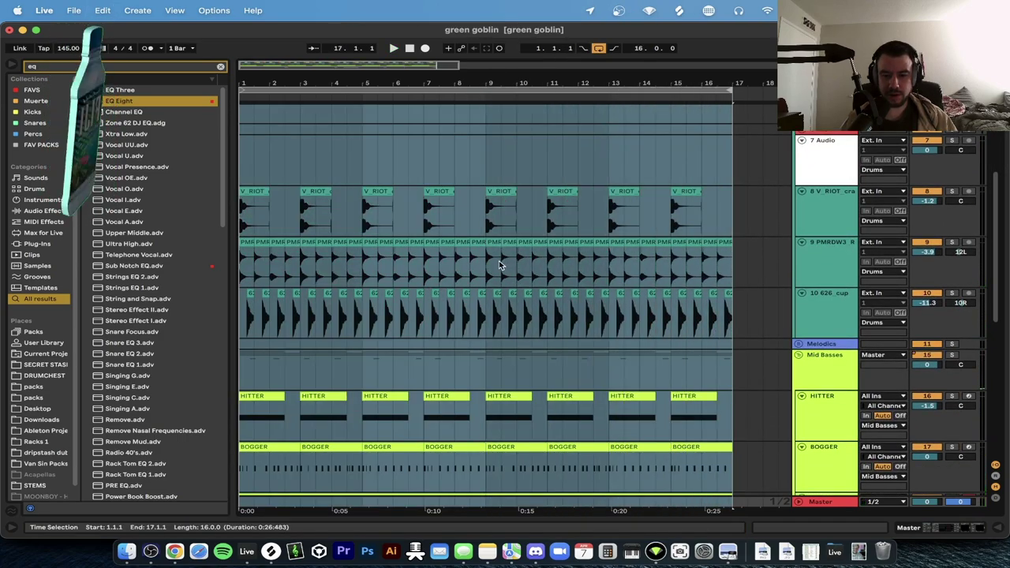
Delete the upper BOGGER track's clips from bar 9 to bar 17 and play the result.
{"action": "scroll", "coordinate": [477, 364], "scroll_direction": "down", "scroll_amount": 5}
{"action": "left_click", "coordinate": [476, 224]}
{"action": "key", "text": "space"}
{"action": "scroll", "coordinate": [475, 217], "scroll_direction": "right", "scroll_amount": 3}
{"action": "scroll", "coordinate": [475, 217], "scroll_direction": "down", "scroll_amount": 1}
{"action": "scroll", "coordinate": [475, 217], "scroll_direction": "down", "scroll_amount": 2}
{"action": "left_click_drag", "start_coordinate": [595, 220], "coordinate": [411, 220]}
{"action": "key", "text": "Delete"}
{"action": "scroll", "coordinate": [410, 222], "scroll_direction": "down", "scroll_amount": 1}
{"action": "key", "text": "space"}
{"action": "key", "text": "space"}
{"action": "scroll", "coordinate": [432, 257], "scroll_direction": "up", "scroll_amount": 1}
In the lower BOGGER clip starting at bar 9, replace the long notes with one-beat D0 notes every half bar for two bars.
{"action": "left_click", "coordinate": [418, 255]}
{"action": "key", "text": "space"}
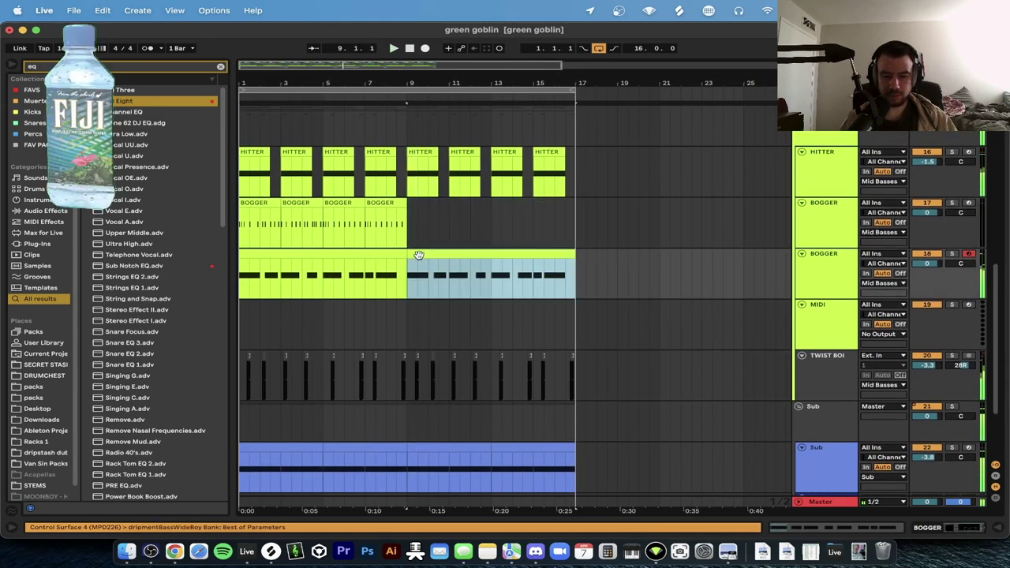
{"action": "key", "text": "shift+Tab"}
{"action": "mouse_move", "coordinate": [296, 399]}
{"action": "left_mouse_down"}
{"action": "mouse_move", "coordinate": [223, 399]}
{"action": "mouse_move", "coordinate": [265, 400]}
{"action": "mouse_move", "coordinate": [201, 413]}
{"action": "left_mouse_up"}
{"action": "double_click", "coordinate": [343, 401]}
{"action": "left_click", "coordinate": [300, 406]}
{"action": "key", "text": "super+d"}
{"action": "double_click", "coordinate": [431, 398]}
{"action": "left_click_drag", "start_coordinate": [435, 397], "coordinate": [1006, 415]}
{"action": "key", "text": "Delete"}
Duplicate the two-bar D0 pattern to fill the eight-bar clip, and close the clip view.
{"action": "key", "text": "super+d"}
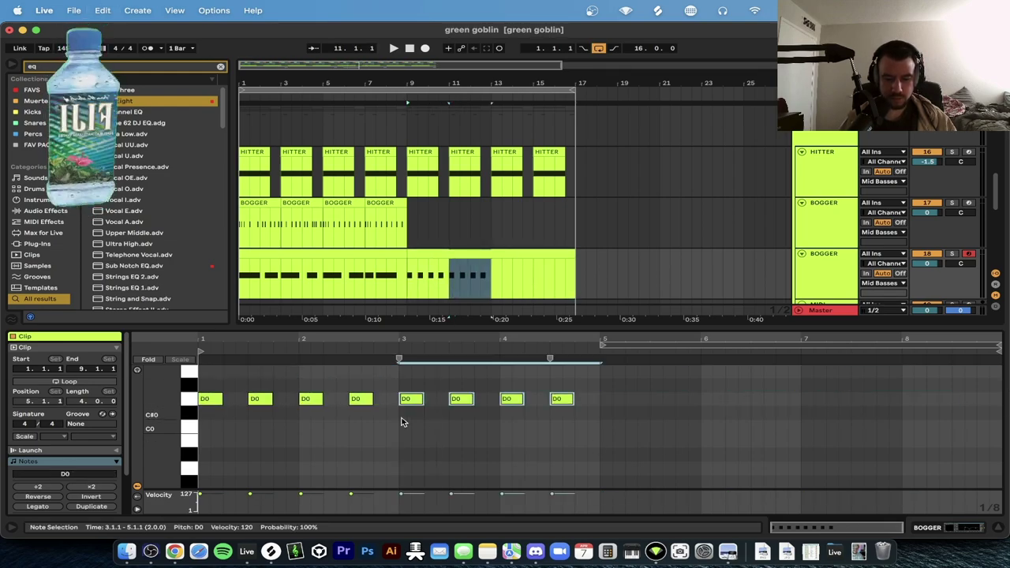
{"action": "key", "text": "super+d"}
{"action": "key", "text": "super+d"}
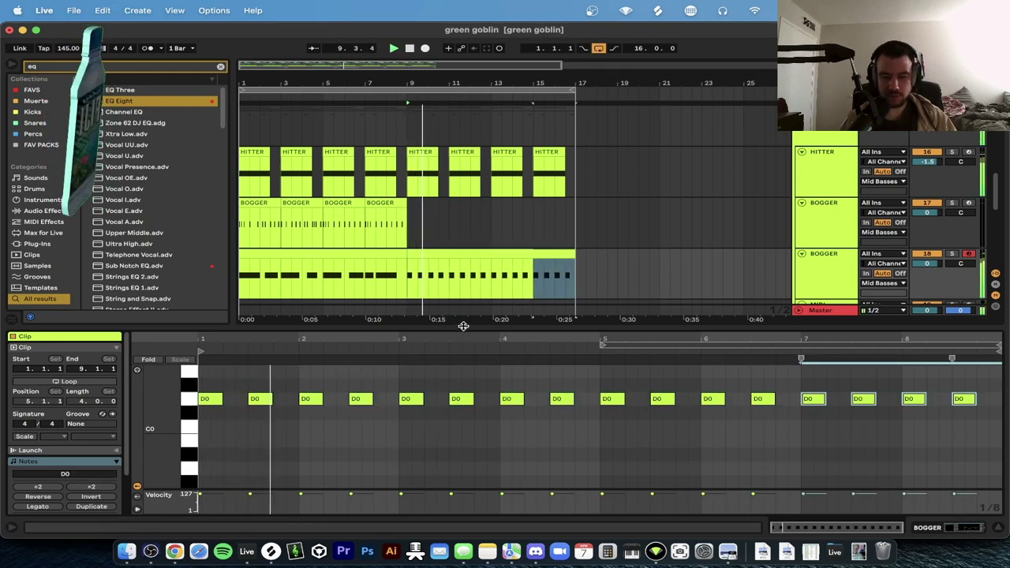
{"action": "key", "text": "super+alt+l"}
Stop playback and delete the duplicated clips on the Vocals track that come after the one at bar 9.
{"action": "scroll", "coordinate": [464, 328], "scroll_direction": "down", "scroll_amount": 3}
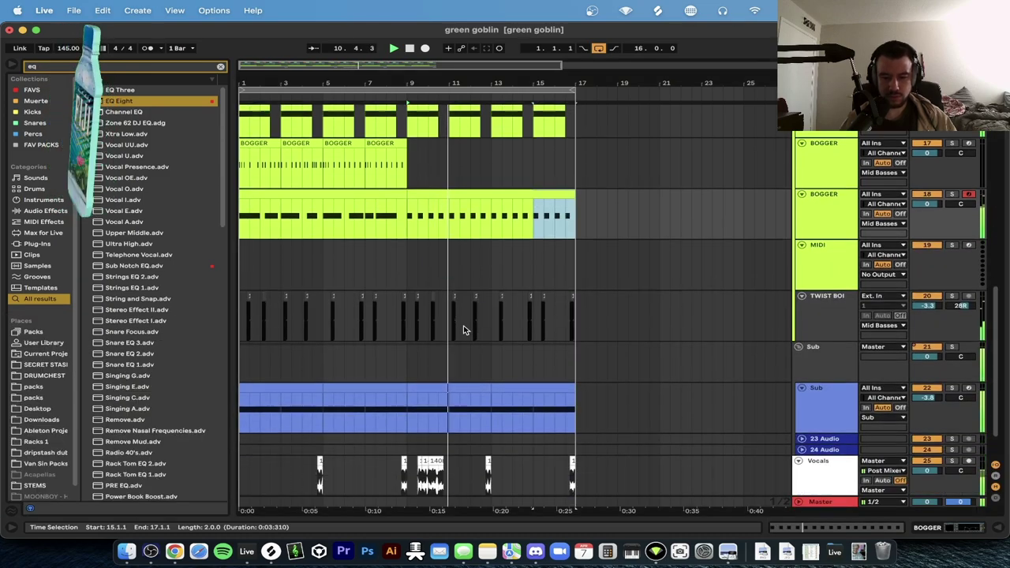
{"action": "key", "text": "space"}
{"action": "left_click_drag", "start_coordinate": [416, 437], "coordinate": [694, 438]}
{"action": "key", "text": "Delete"}
{"action": "key", "text": "Delete"}
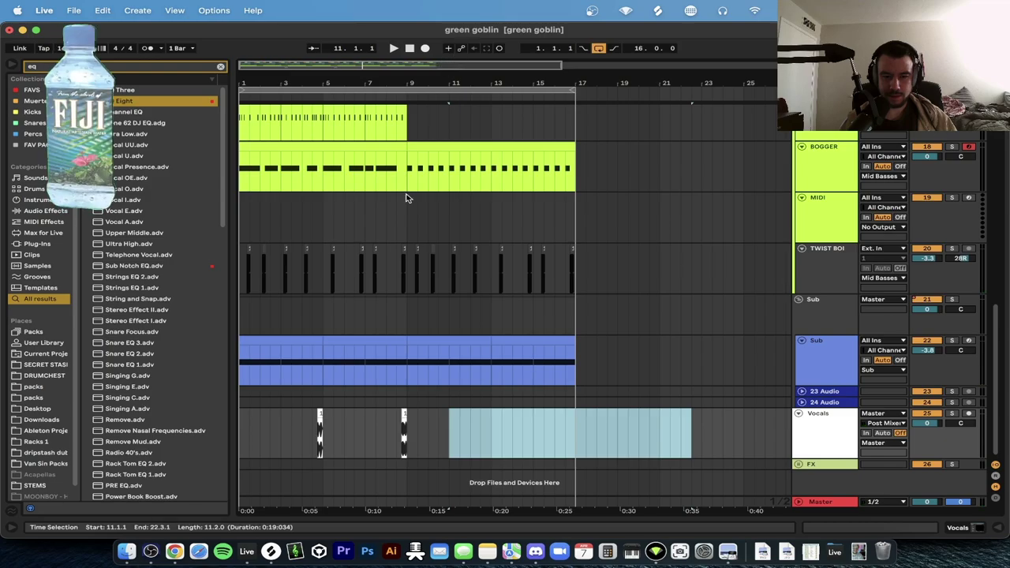
Play the second half of the drop from bar 9 and review the new BOGGER pattern.
{"action": "left_click", "coordinate": [395, 226]}
{"action": "key", "text": "space"}
{"action": "scroll", "coordinate": [395, 227], "scroll_direction": "up", "scroll_amount": 5}
{"action": "scroll", "coordinate": [396, 227], "scroll_direction": "up", "scroll_amount": 4}
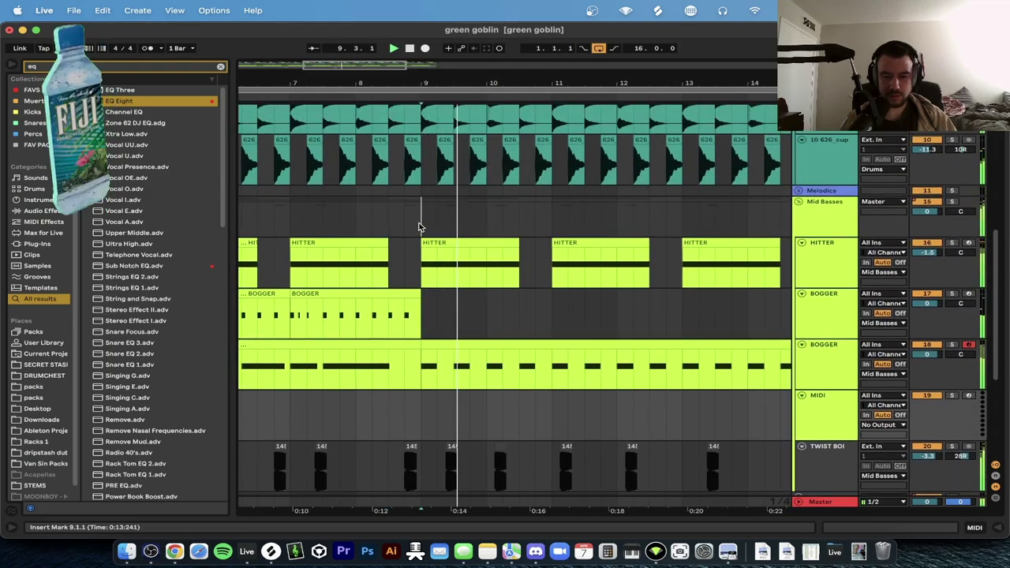
Select the empty MIDI track below the two BOGGER tracks and search the browser for "dripmentbasssus".
{"action": "key", "text": "minus"}
{"action": "key", "text": "minus"}
{"action": "key", "text": "minus"}
{"action": "scroll", "coordinate": [419, 227], "scroll_direction": "down", "scroll_amount": 2}
{"action": "key", "text": "minus"}
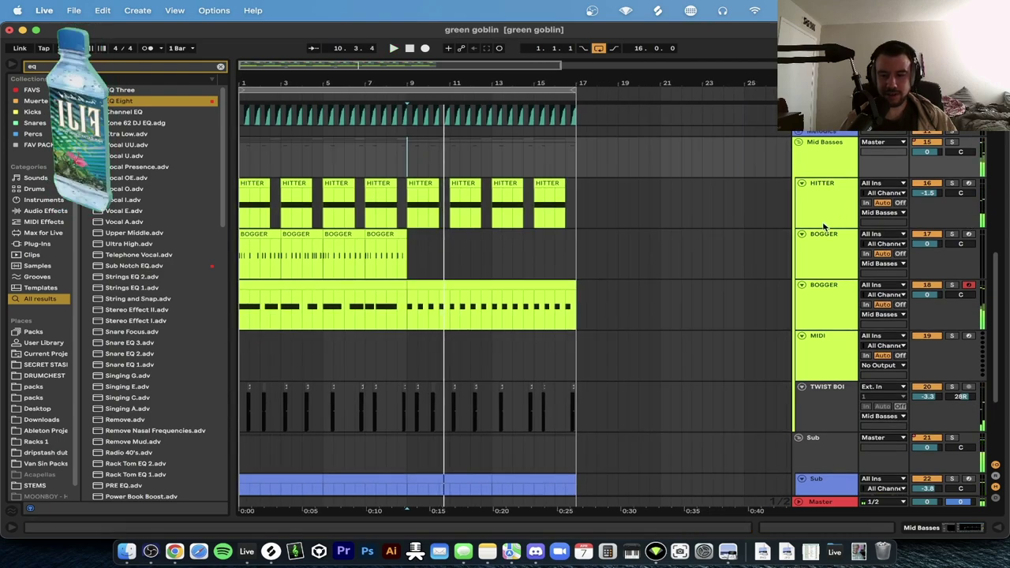
{"action": "left_click", "coordinate": [817, 327]}
{"action": "left_click", "coordinate": [820, 351]}
{"action": "key", "text": "minus"}
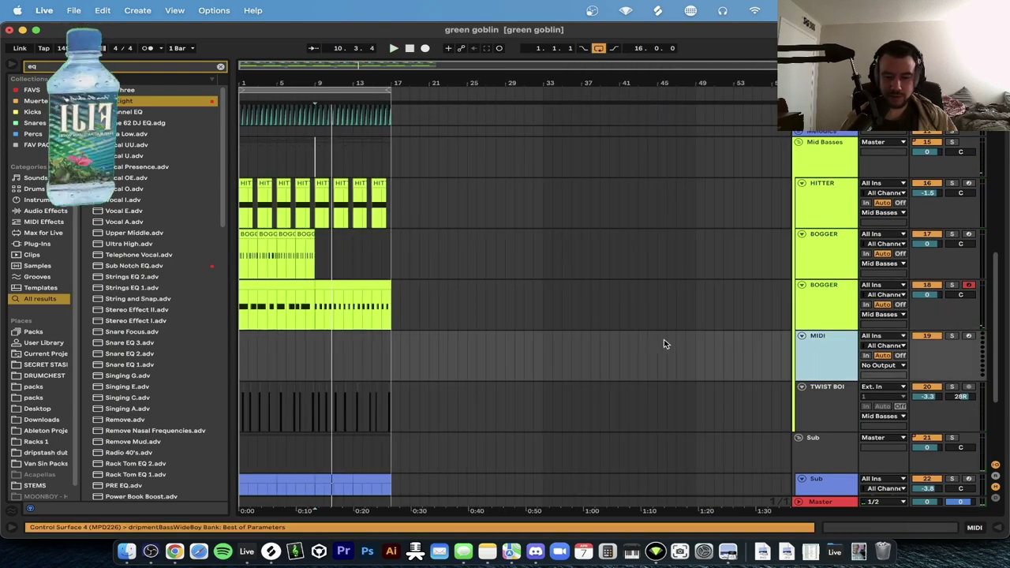
{"action": "double_click", "coordinate": [841, 355]}
{"action": "scroll", "coordinate": [597, 353], "scroll_direction": "down", "scroll_amount": 1}
{"action": "key", "text": "super+f"}
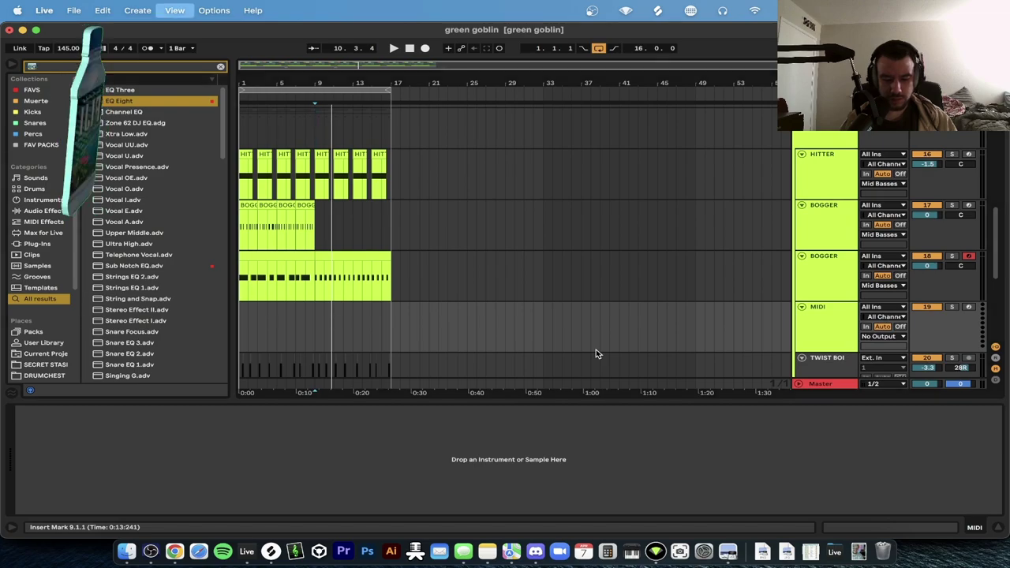
{"action": "type", "text": "dripment"}
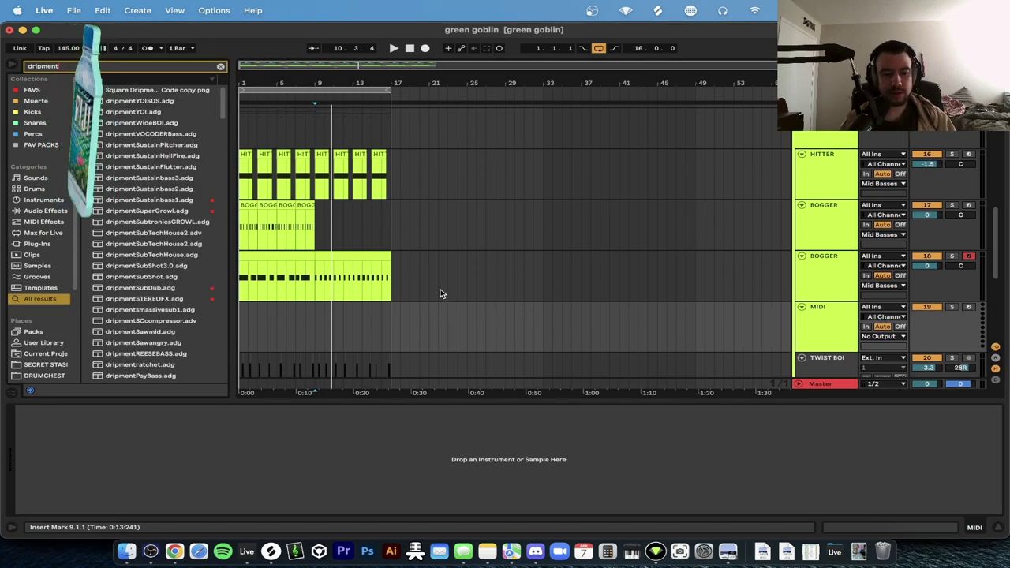
{"action": "type", "text": "basssus"}
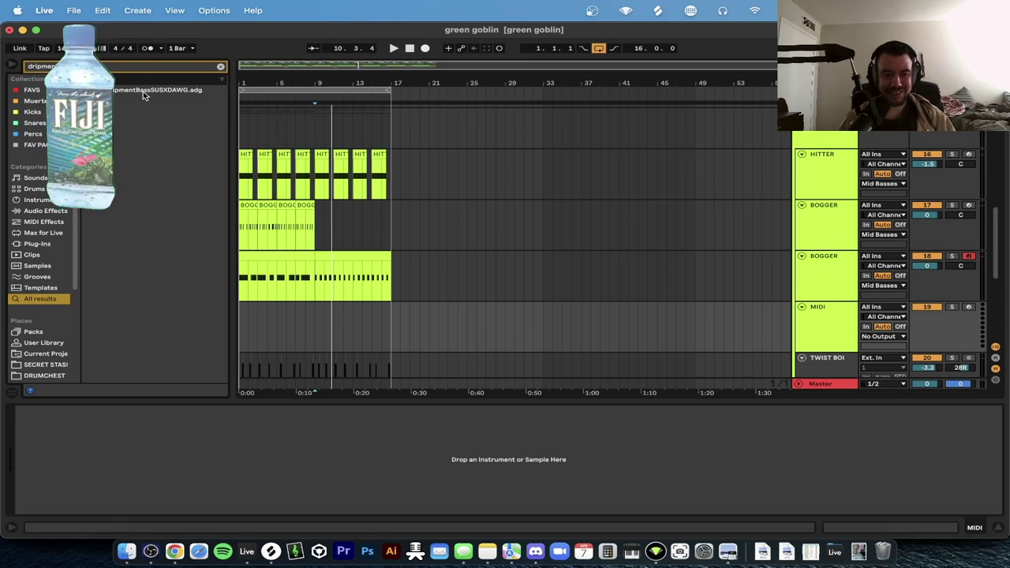
Load dripmentBassSUSXDAWG.adg onto the empty MIDI track, arm the track and close the plug-in windows.
{"action": "left_click", "coordinate": [143, 90]}
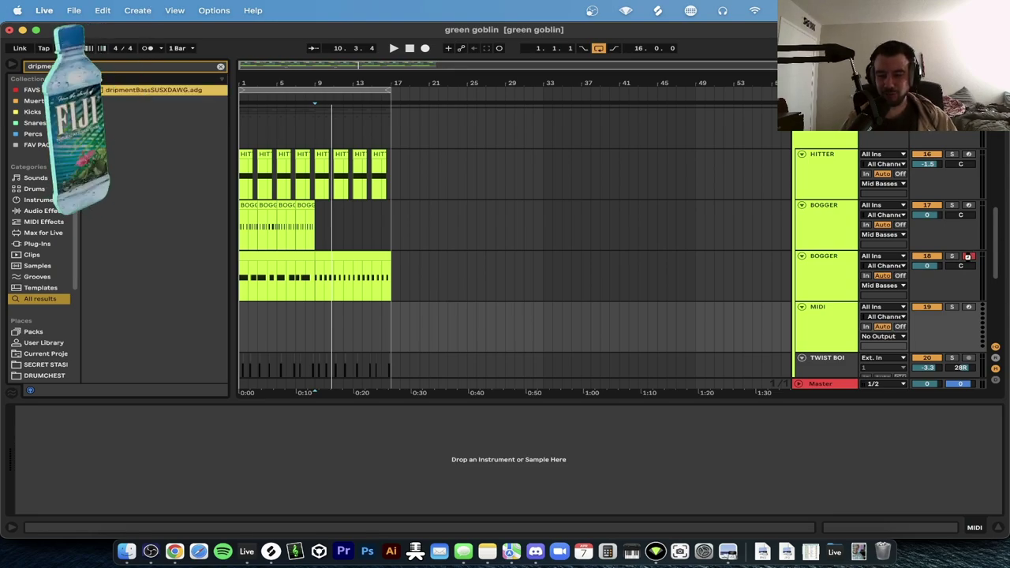
{"action": "key", "text": "Return"}
{"action": "left_click", "coordinate": [969, 307]}
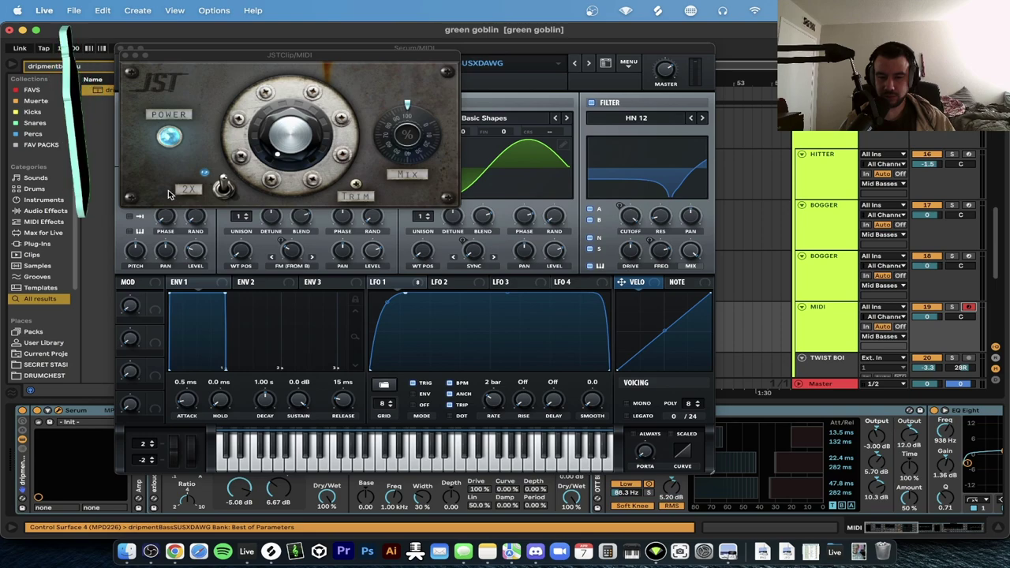
{"action": "left_click", "coordinate": [126, 56]}
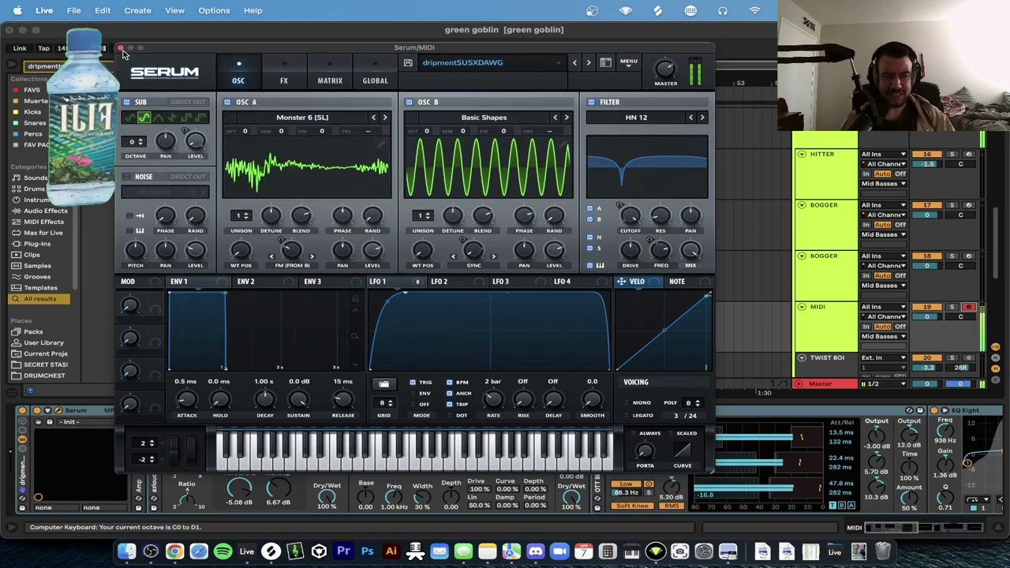
{"action": "left_click", "coordinate": [123, 49]}
Capture the just-played bass notes as a clip on the armed MIDI track and trim its start to bar 9.
{"action": "scroll", "coordinate": [305, 329], "scroll_direction": "down", "scroll_amount": 2}
{"action": "scroll", "coordinate": [304, 329], "scroll_direction": "up", "scroll_amount": 5}
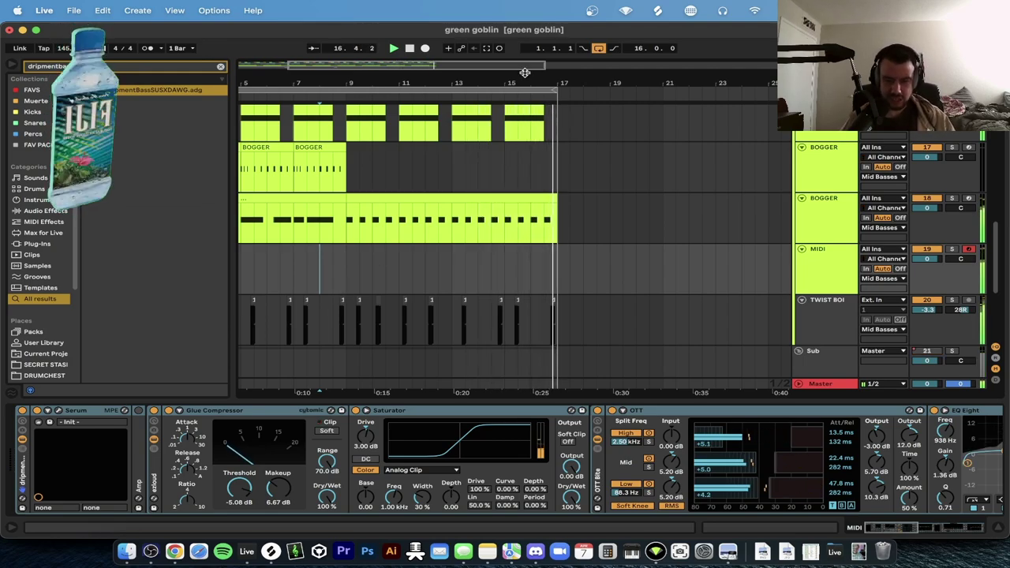
{"action": "left_click", "coordinate": [486, 48]}
{"action": "left_click_drag", "start_coordinate": [455, 248], "coordinate": [346, 248]}
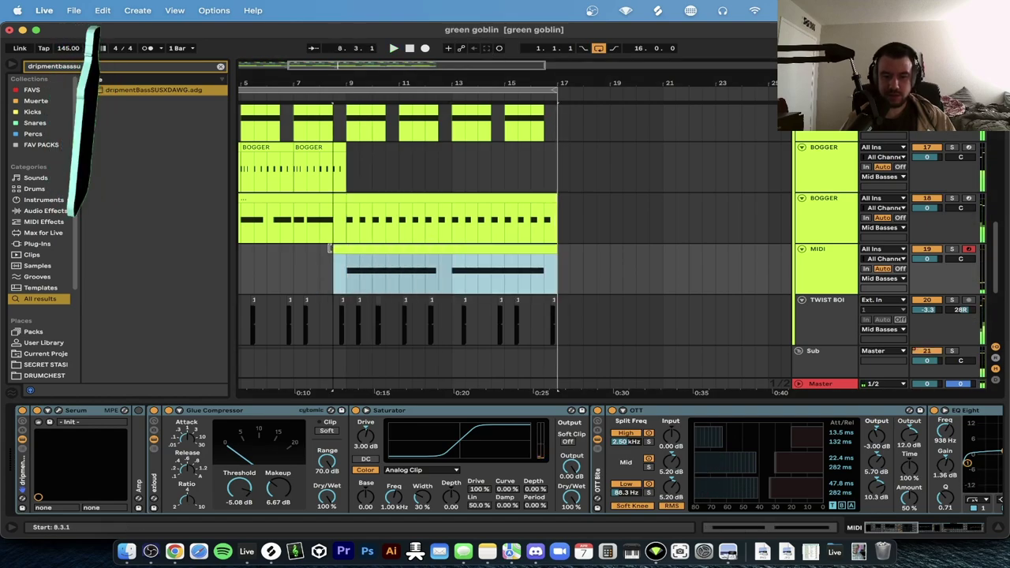
{"action": "left_click", "coordinate": [293, 260]}
{"action": "scroll", "coordinate": [296, 262], "scroll_direction": "up", "scroll_amount": 2}
In the captured clip, shift both long D0 notes slightly earlier so the first one starts at the clip's beginning.
{"action": "double_click", "coordinate": [367, 263]}
{"action": "key", "text": "super+a"}
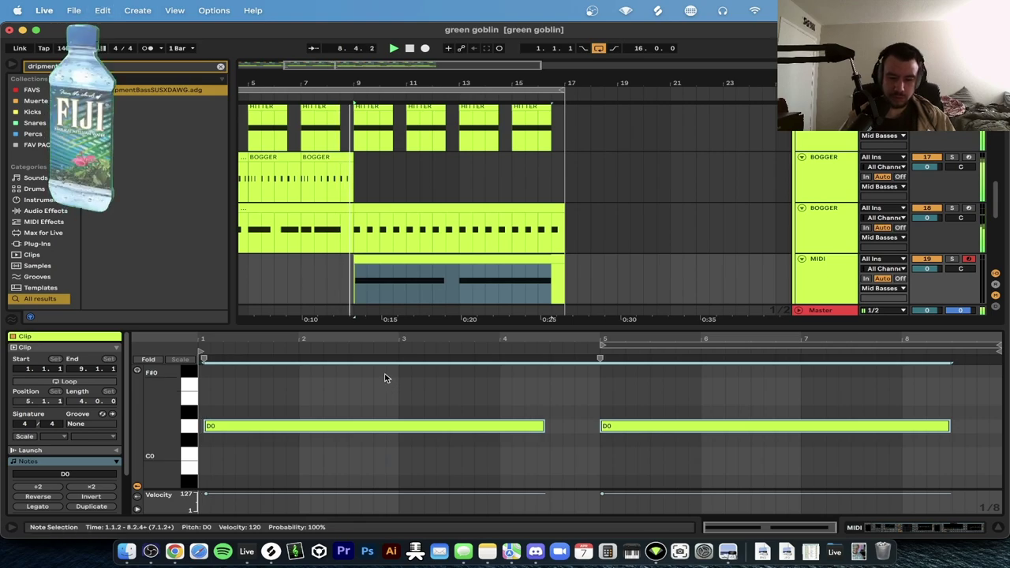
{"action": "key", "text": "Left"}
{"action": "left_click", "coordinate": [356, 384]}
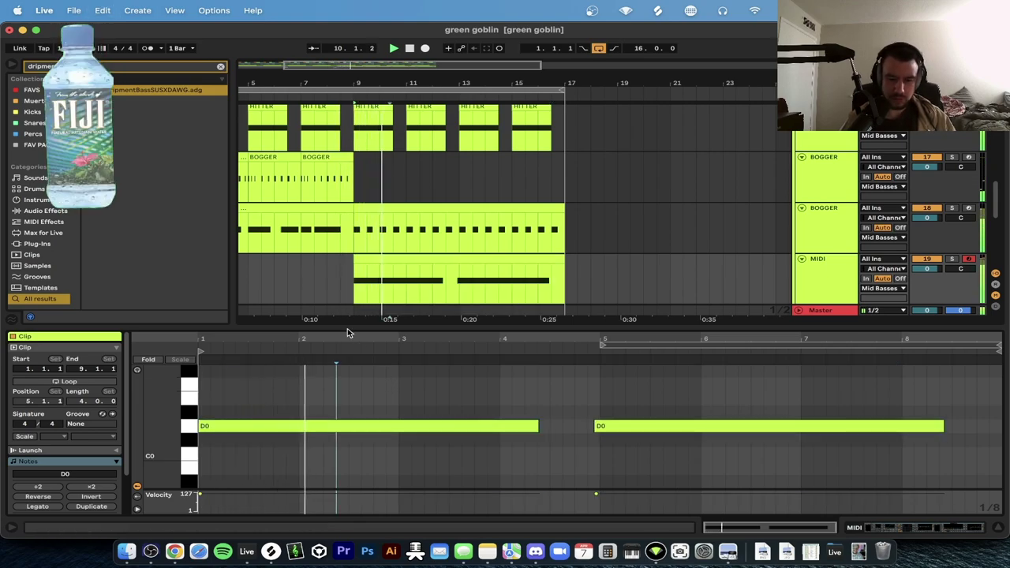
Reshape the LFO 1 curve in the MIDI track's Serum with a slower rise and a more gradual fall, and close the plug-in.
{"action": "double_click", "coordinate": [814, 279]}
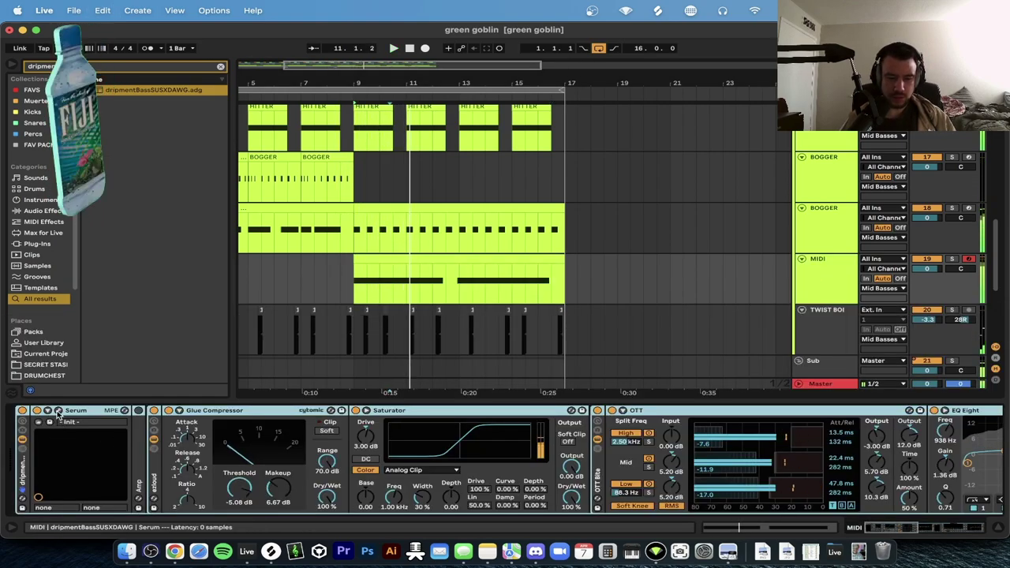
{"action": "left_click", "coordinate": [58, 411]}
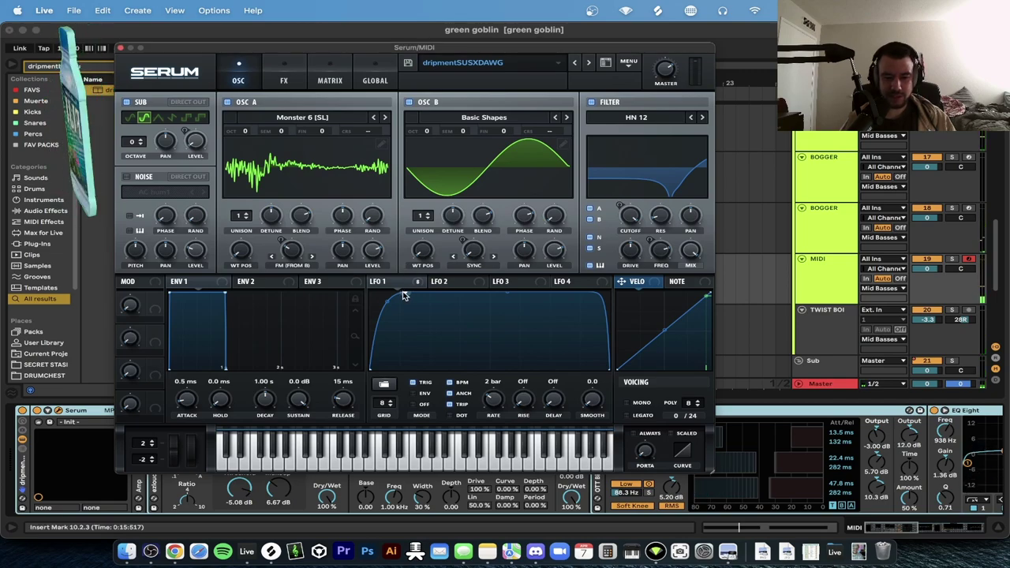
{"action": "double_click", "coordinate": [556, 295]}
{"action": "left_click_drag", "start_coordinate": [570, 330], "coordinate": [561, 298]}
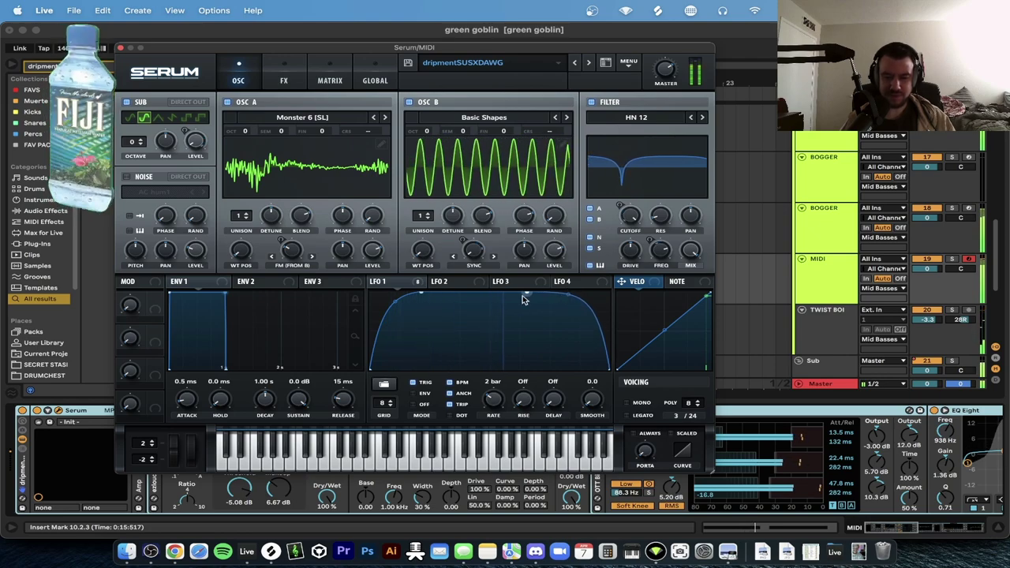
{"action": "left_click", "coordinate": [120, 48]}
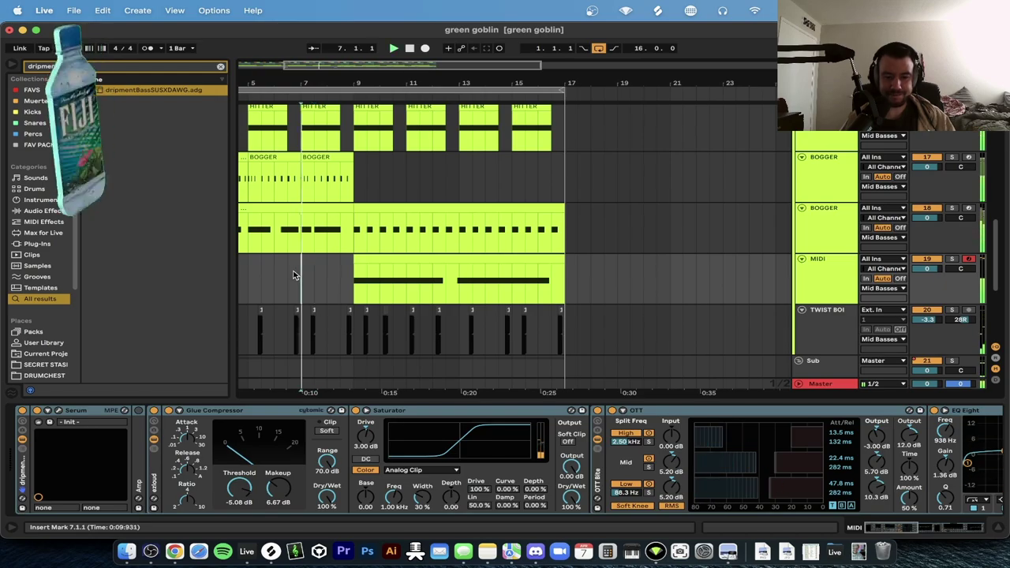
Hide the device view and the browser to make more room for the arrangement.
{"action": "left_click", "coordinate": [297, 402]}
{"action": "scroll", "coordinate": [297, 400], "scroll_direction": "left", "scroll_amount": 3}
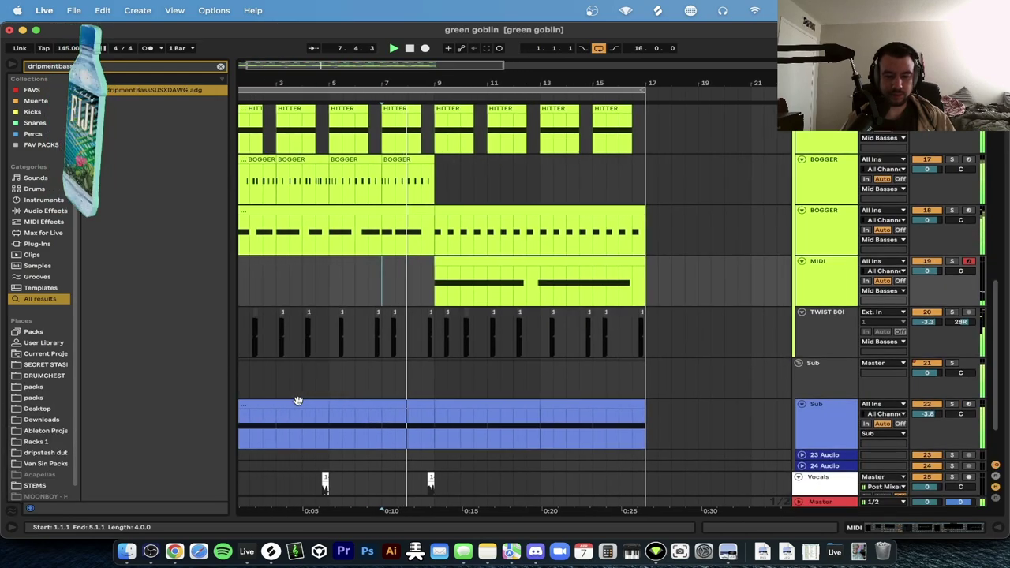
{"action": "left_click", "coordinate": [230, 368]}
{"action": "scroll", "coordinate": [229, 368], "scroll_direction": "up", "scroll_amount": 2}
{"action": "scroll", "coordinate": [230, 368], "scroll_direction": "up", "scroll_amount": 2}
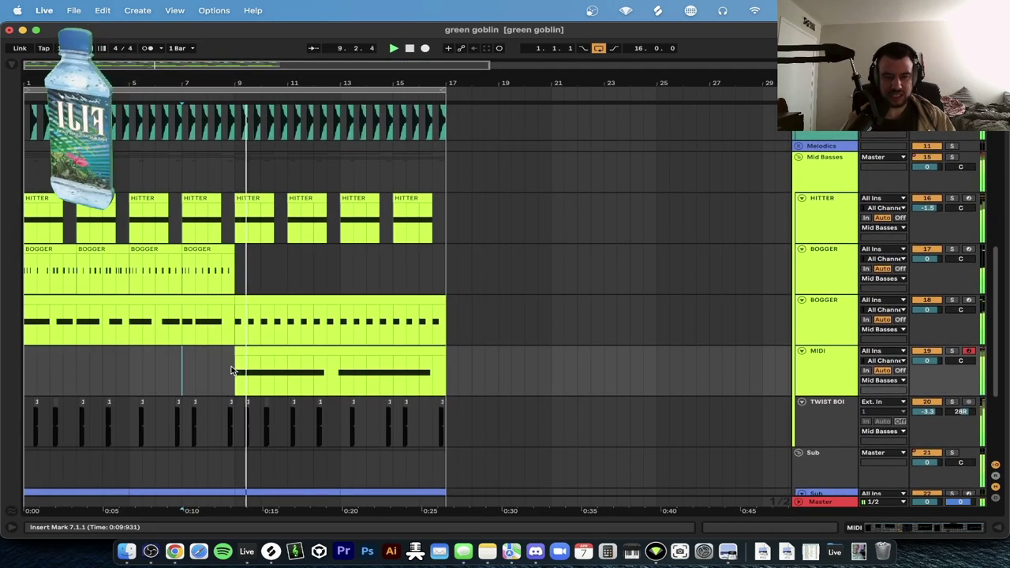
Play the second half of the drop from bar 9 with the new bass layer.
{"action": "left_click", "coordinate": [239, 284]}
{"action": "key", "text": "space"}
{"action": "key", "text": "space"}
{"action": "scroll", "coordinate": [239, 284], "scroll_direction": "up", "scroll_amount": 4}
{"action": "scroll", "coordinate": [239, 284], "scroll_direction": "up", "scroll_amount": 10}
{"action": "key", "text": "space"}
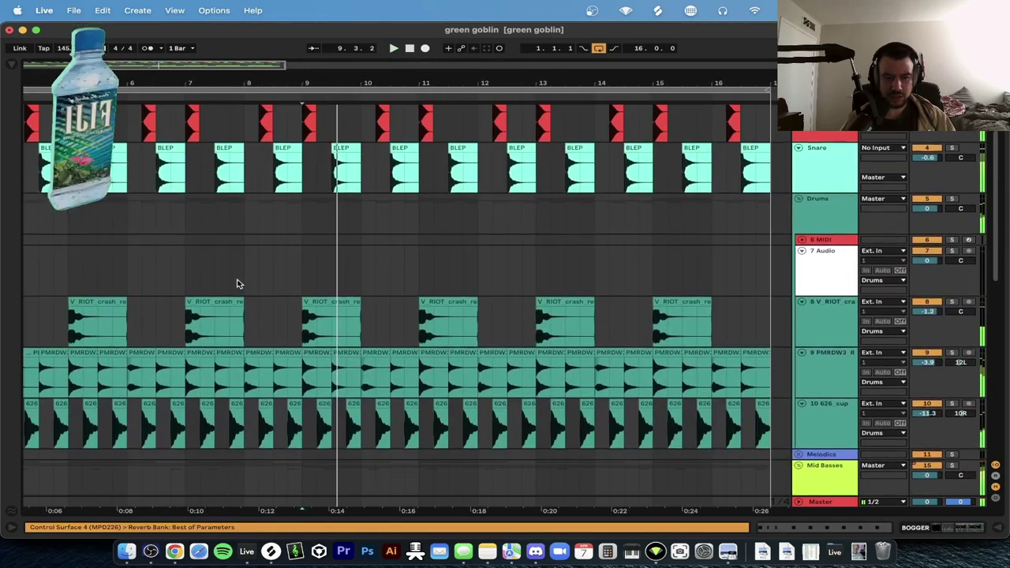
On the S/C and Kick tracks, replace the pattern from bar 9 to bar 17 with a hit every half bar.
{"action": "scroll", "coordinate": [237, 283], "scroll_direction": "up", "scroll_amount": 3}
{"action": "left_click", "coordinate": [235, 216]}
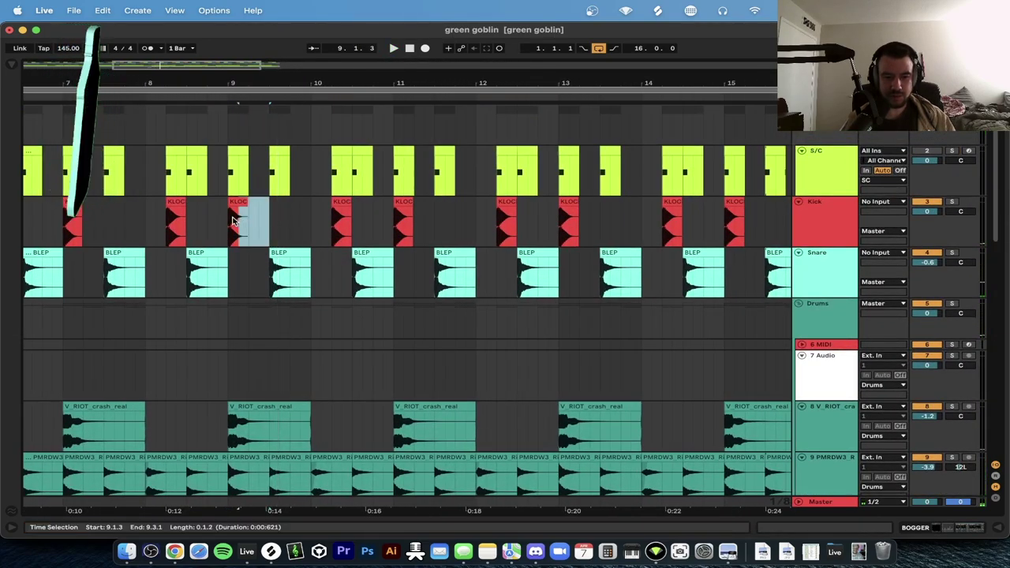
{"action": "left_click_drag", "start_coordinate": [229, 221], "coordinate": [227, 183]}
{"action": "key", "text": "super+d"}
{"action": "key", "text": "super+d"}
{"action": "key", "text": "super+d"}
{"action": "key", "text": "super+d"}
{"action": "key", "text": "super+d"}
{"action": "scroll", "coordinate": [228, 183], "scroll_direction": "down", "scroll_amount": 3}
{"action": "key", "text": "super+d"}
{"action": "key", "text": "super+d"}
{"action": "key", "text": "super+d"}
{"action": "key", "text": "super+d"}
{"action": "left_click_drag", "start_coordinate": [681, 211], "coordinate": [225, 217]}
{"action": "key", "text": "Delete"}
{"action": "key", "text": "super+d"}
{"action": "key", "text": "super+d"}
{"action": "key", "text": "super+d"}
{"action": "key", "text": "super+d"}
{"action": "key", "text": "super+d"}
{"action": "key", "text": "super+d"}
{"action": "key", "text": "super+d"}
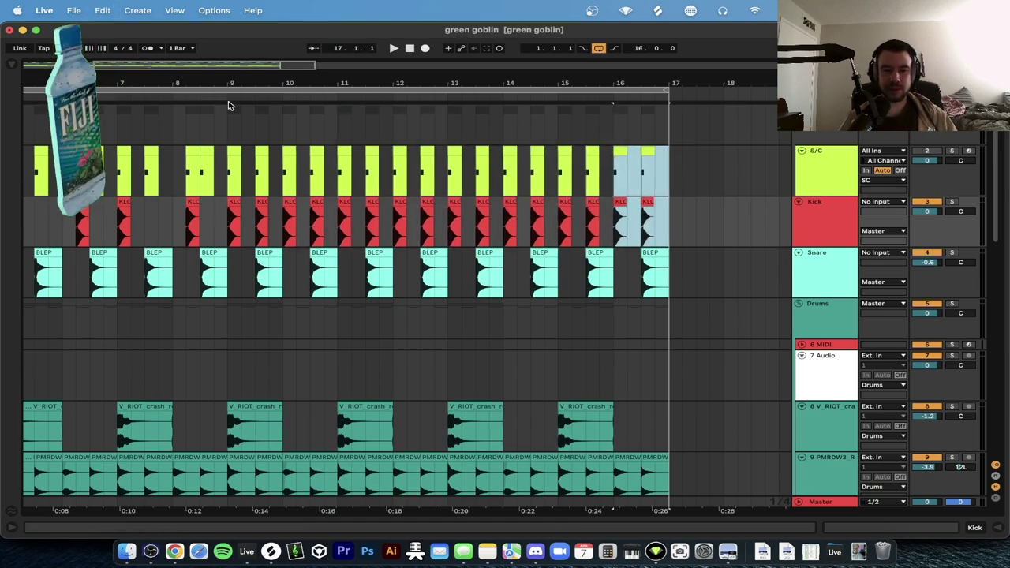
Play the drop from bar 7 and again from bar 9 to review the new kick pattern.
{"action": "left_click", "coordinate": [149, 106]}
{"action": "key", "text": "space"}
{"action": "scroll", "coordinate": [234, 204], "scroll_direction": "down", "scroll_amount": 1}
{"action": "scroll", "coordinate": [235, 204], "scroll_direction": "left", "scroll_amount": 1}
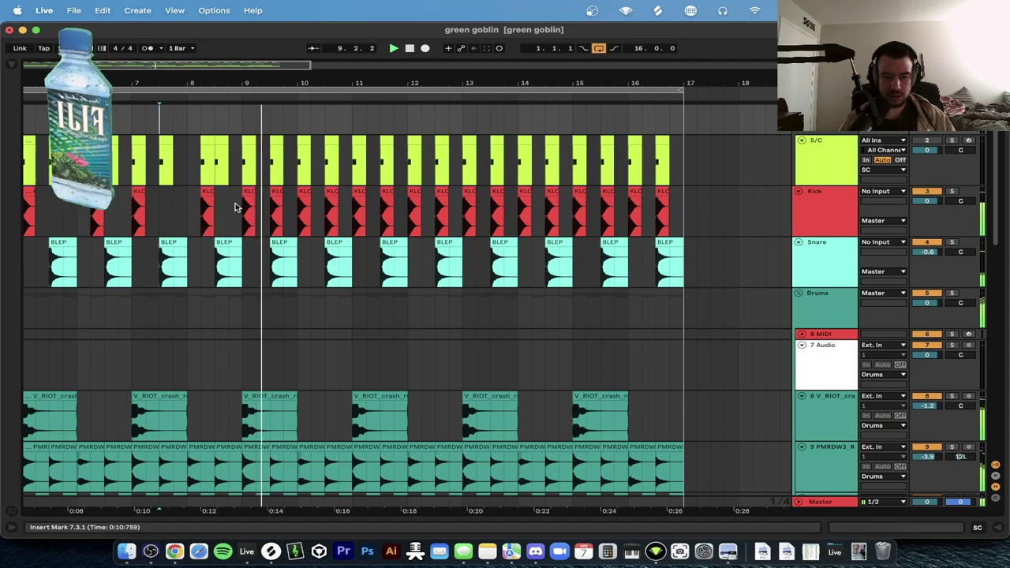
{"action": "scroll", "coordinate": [240, 336], "scroll_direction": "down", "scroll_amount": 10}
{"action": "left_click", "coordinate": [240, 336]}
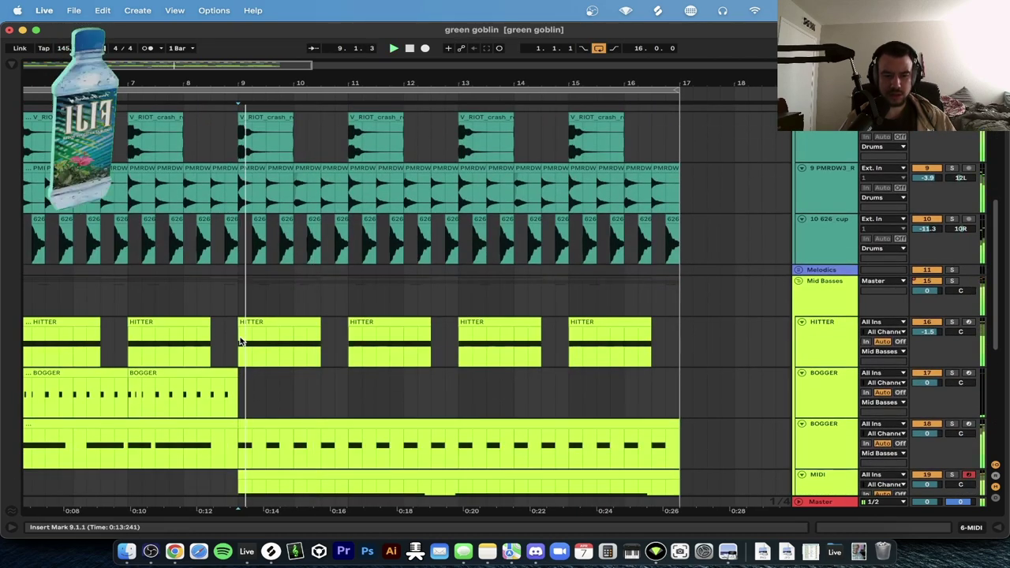
{"action": "scroll", "coordinate": [240, 341], "scroll_direction": "down", "scroll_amount": 5}
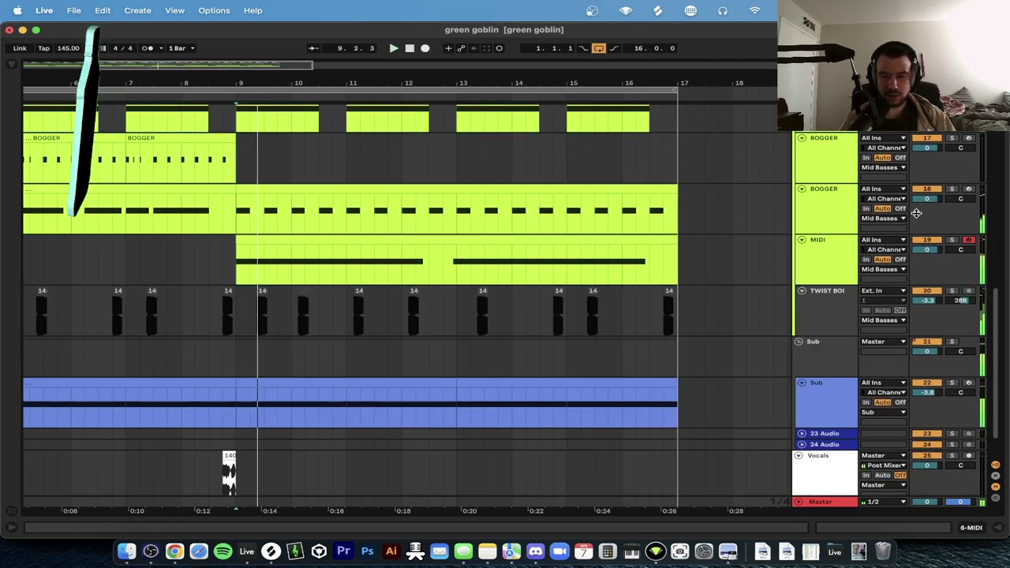
Play the transition into bar 9 and examine how the new MIDI bass fits with the TWIST BOI clips.
{"action": "left_click", "coordinate": [168, 266]}
{"action": "key", "text": "space"}
{"action": "scroll", "coordinate": [273, 325], "scroll_direction": "down", "scroll_amount": 1}
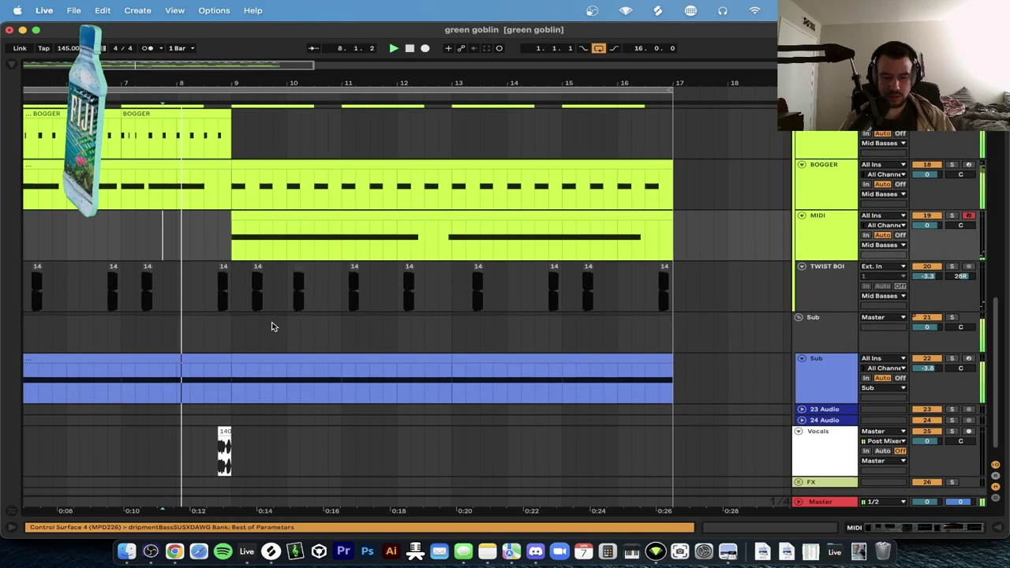
{"action": "scroll", "coordinate": [273, 325], "scroll_direction": "up", "scroll_amount": 4}
{"action": "scroll", "coordinate": [308, 321], "scroll_direction": "left", "scroll_amount": 1}
{"action": "key", "text": "space"}
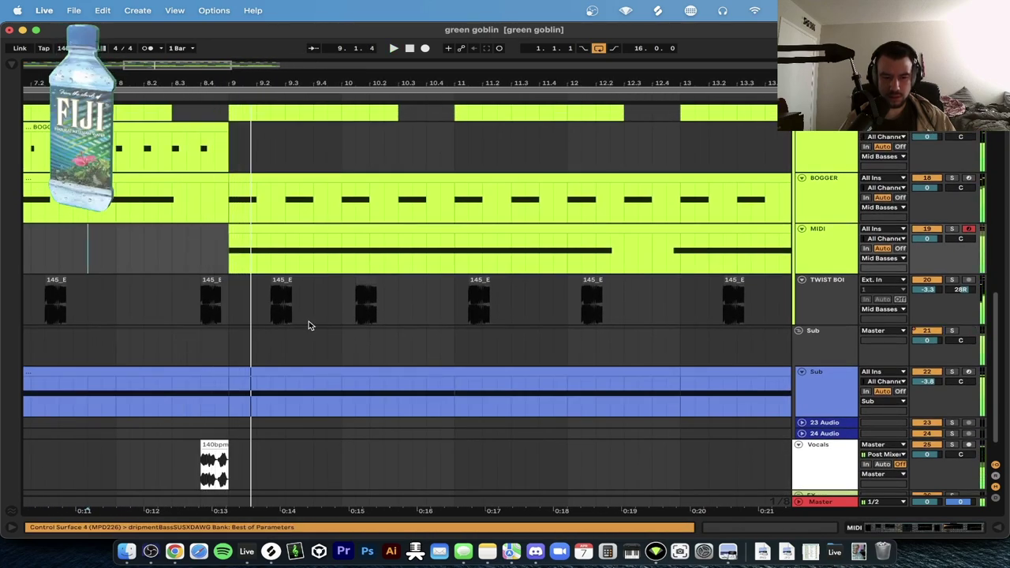
{"action": "key", "text": "space"}
{"action": "left_click", "coordinate": [229, 252]}
{"action": "key", "text": "space"}
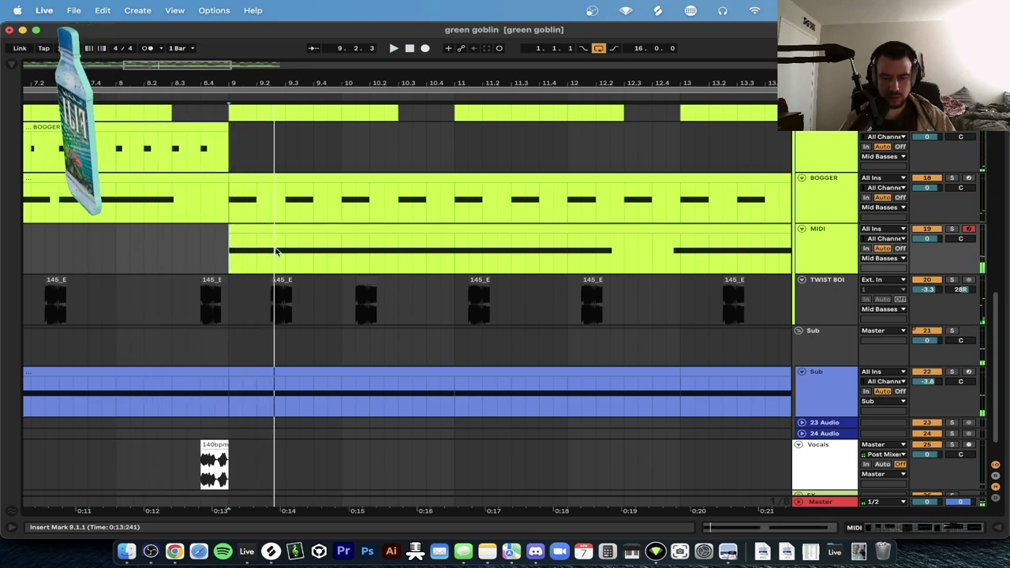
Play the second half again from bar 9 while checking the drum, bass and sub tracks.
{"action": "scroll", "coordinate": [315, 252], "scroll_direction": "up", "scroll_amount": 10}
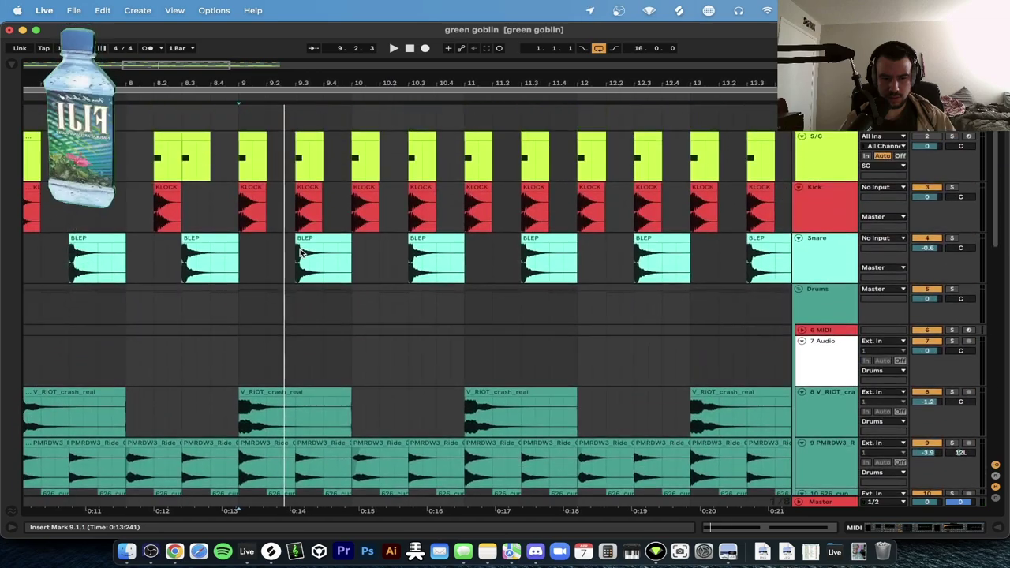
{"action": "key", "text": "space"}
{"action": "key", "text": "space"}
{"action": "scroll", "coordinate": [261, 266], "scroll_direction": "down", "scroll_amount": 4}
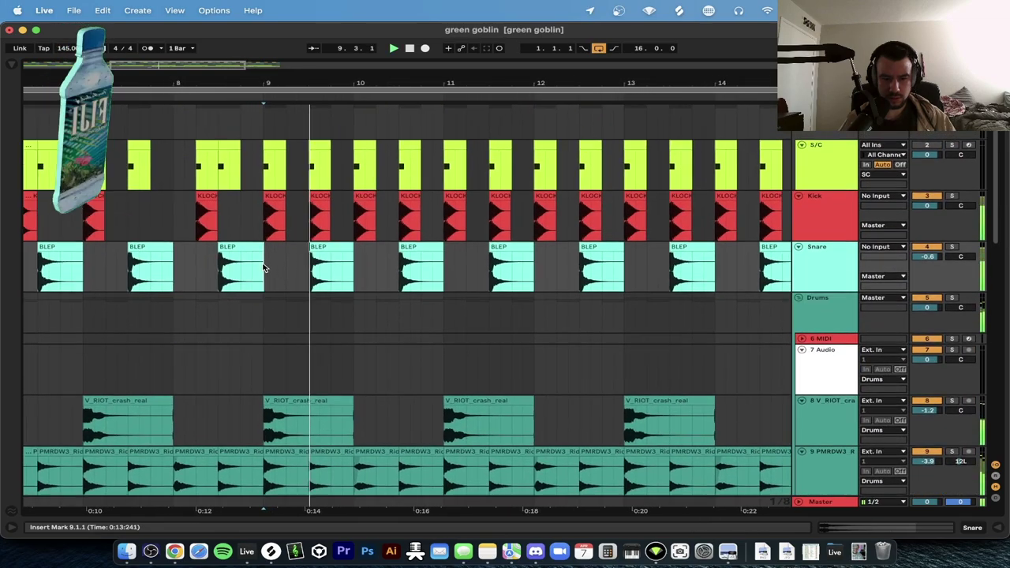
{"action": "scroll", "coordinate": [368, 266], "scroll_direction": "down", "scroll_amount": 4}
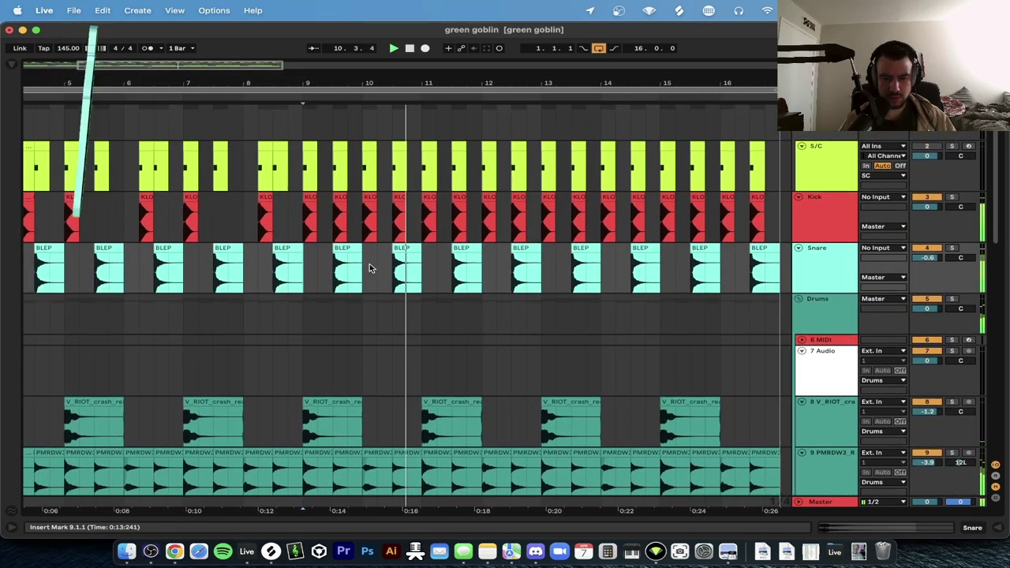
{"action": "scroll", "coordinate": [369, 264], "scroll_direction": "down", "scroll_amount": 5}
{"action": "scroll", "coordinate": [369, 268], "scroll_direction": "down", "scroll_amount": 8}
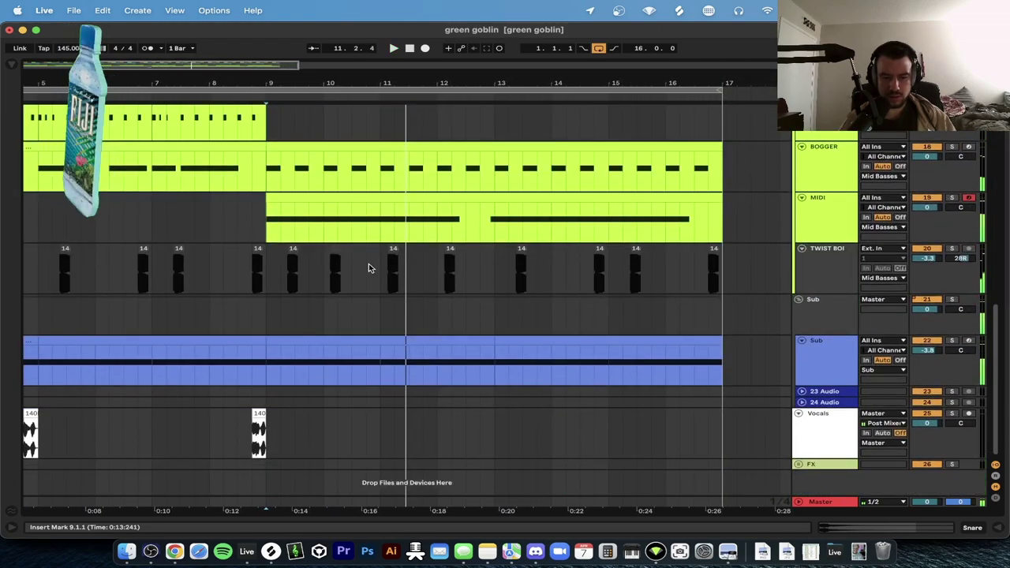
{"action": "scroll", "coordinate": [309, 219], "scroll_direction": "up", "scroll_amount": 3}
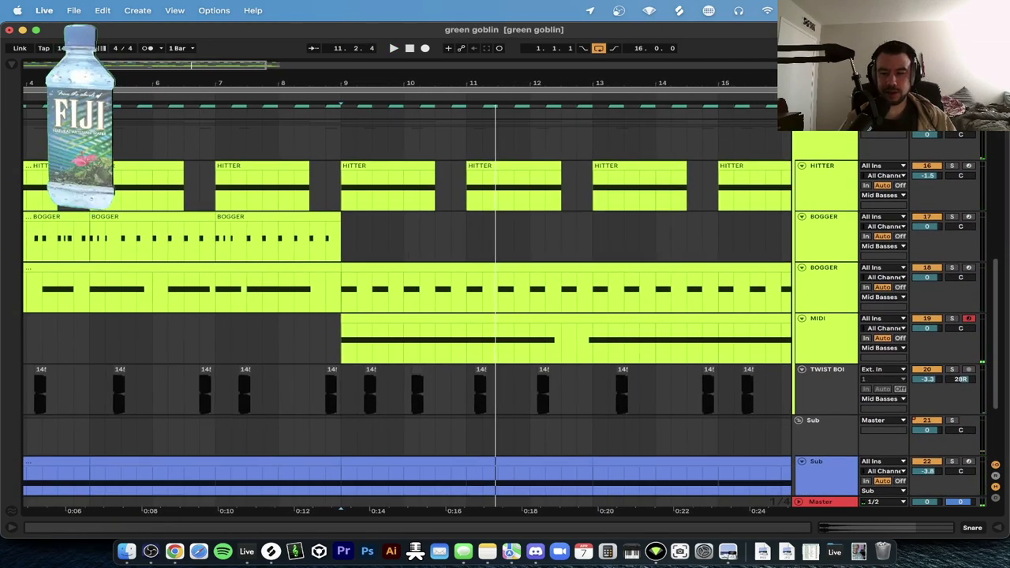
Show automation and switch the Mid Basses group's Speaker On automation off for the half beat before 9.3.
{"action": "key", "text": "a"}
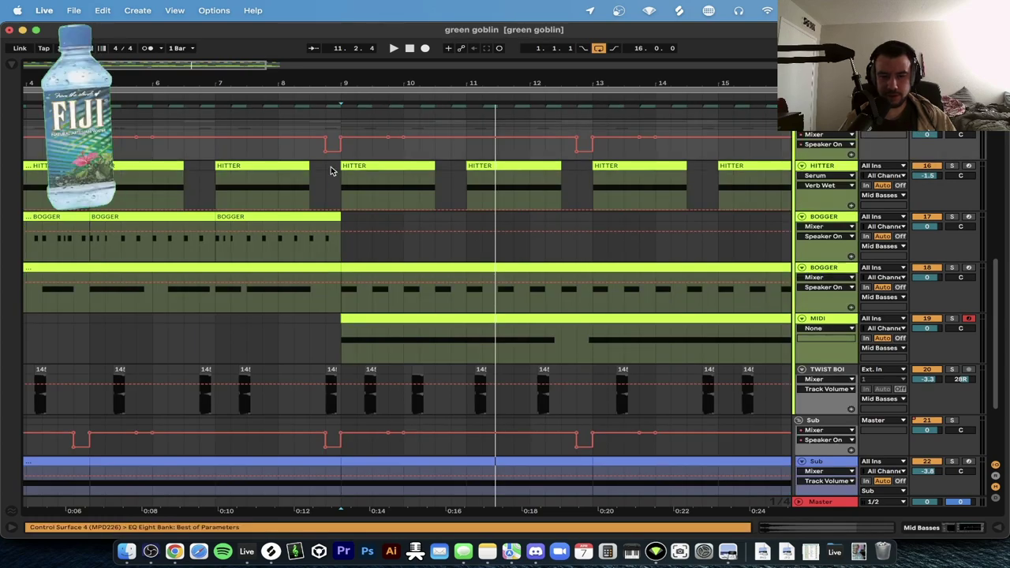
{"action": "left_click", "coordinate": [341, 136]}
{"action": "scroll", "coordinate": [355, 142], "scroll_direction": "up", "scroll_amount": 5}
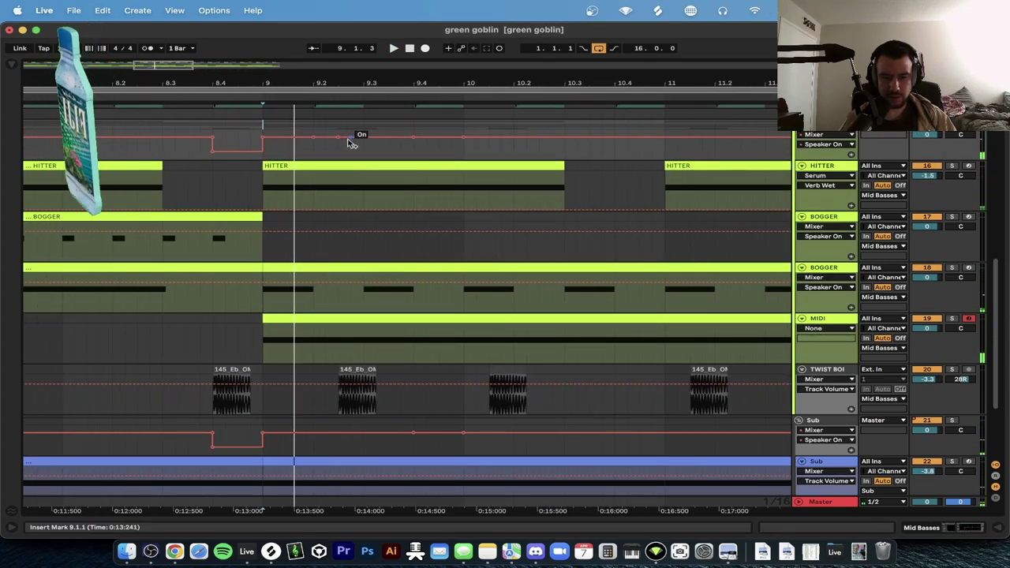
{"action": "left_click", "coordinate": [339, 151]}
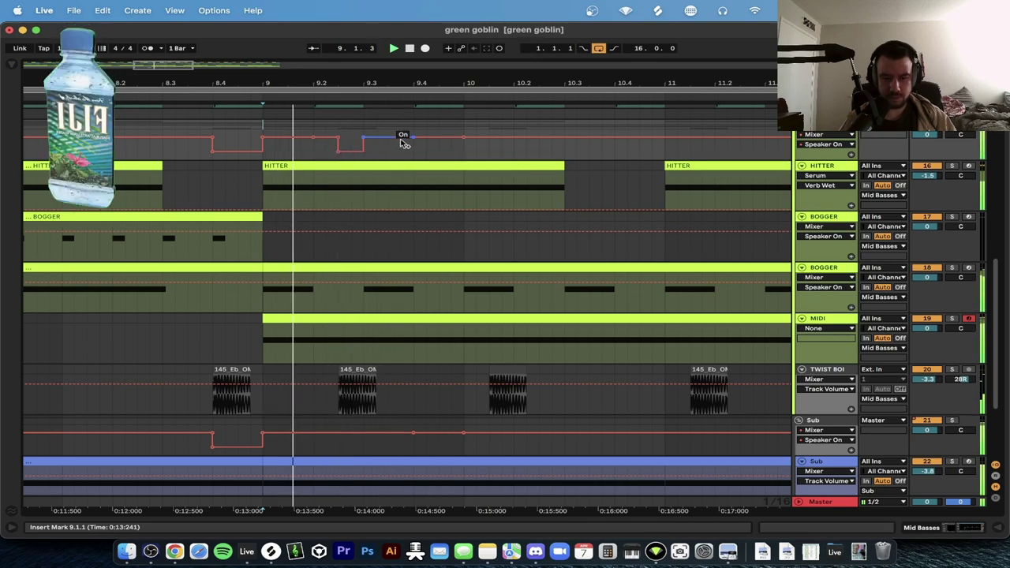
Switch the Mid Basses group's Speaker On automation off for the half beat before 11.3.
{"action": "scroll", "coordinate": [406, 142], "scroll_direction": "down", "scroll_amount": 2}
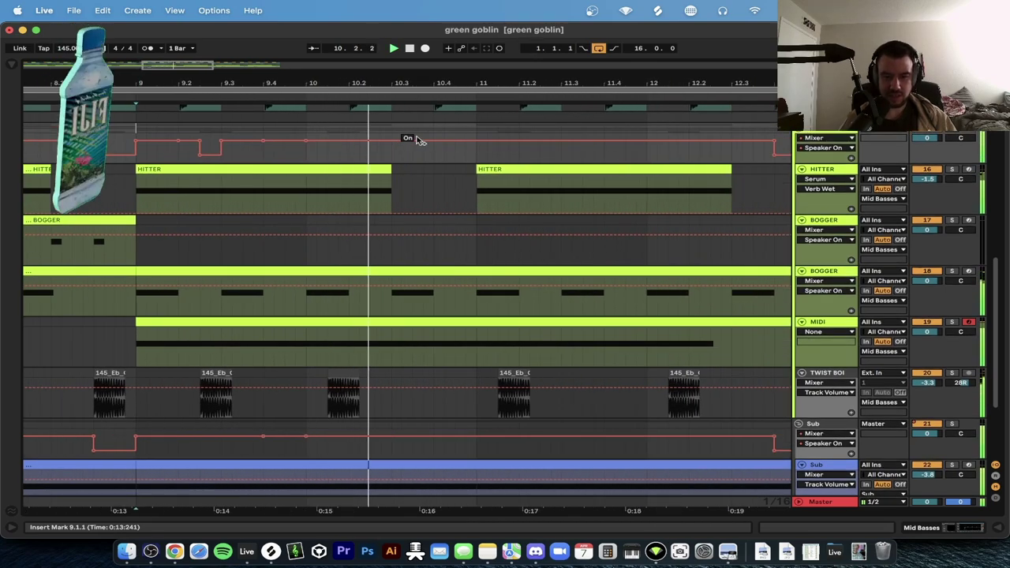
{"action": "scroll", "coordinate": [453, 141], "scroll_direction": "down", "scroll_amount": 2}
{"action": "key", "text": "space"}
{"action": "key", "text": "space"}
{"action": "left_click", "coordinate": [566, 144]}
{"action": "mouse_move", "coordinate": [552, 143]}
{"action": "left_mouse_down"}
{"action": "mouse_move", "coordinate": [551, 159]}
{"action": "mouse_move", "coordinate": [519, 158]}
{"action": "mouse_move", "coordinate": [551, 143]}
{"action": "left_mouse_up"}
{"action": "left_click", "coordinate": [519, 144]}
{"action": "key", "text": "space"}
{"action": "left_click", "coordinate": [534, 144]}
{"action": "scroll", "coordinate": [392, 153], "scroll_direction": "down", "scroll_amount": 3}
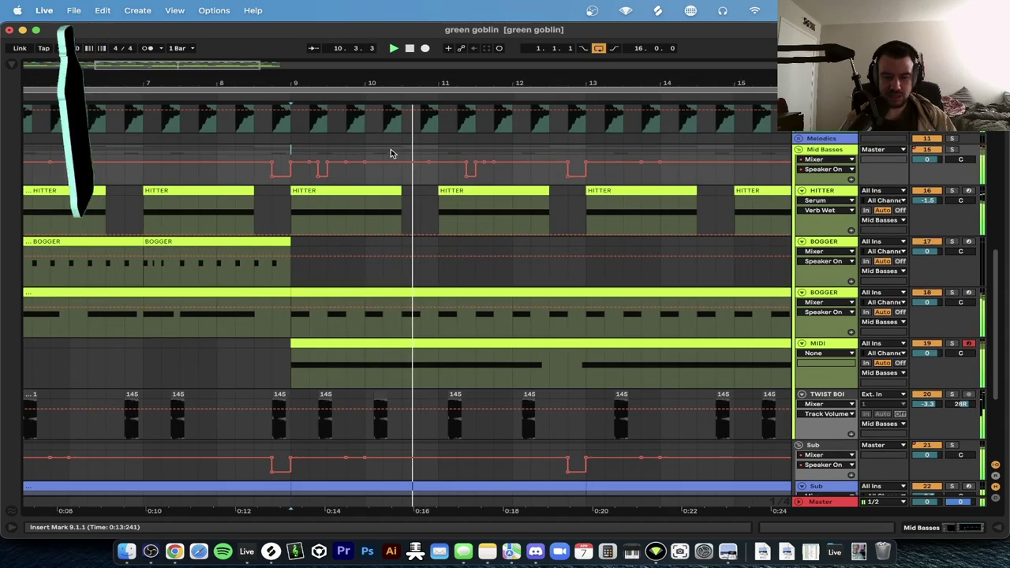
Insert a new MIDI track below the existing MIDI bass track in the Mid Basses group and load Serum on it.
{"action": "scroll", "coordinate": [424, 232], "scroll_direction": "down", "scroll_amount": 2}
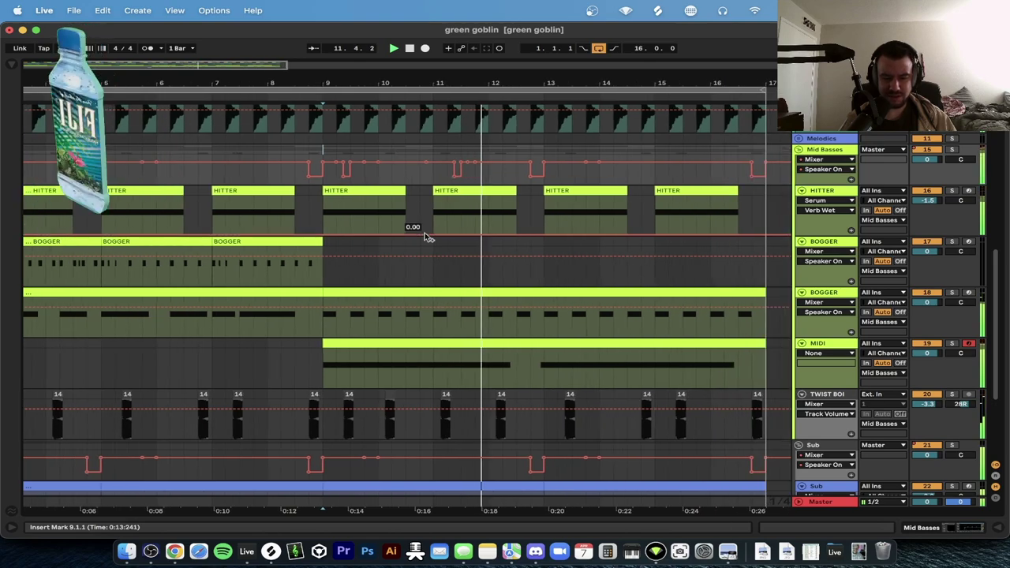
{"action": "scroll", "coordinate": [454, 164], "scroll_direction": "down", "scroll_amount": 2}
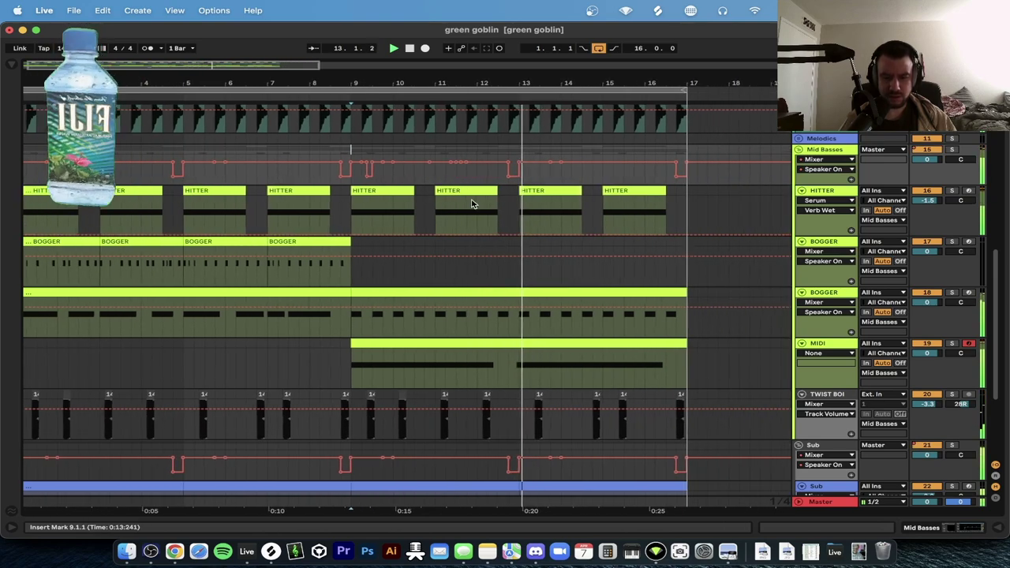
{"action": "scroll", "coordinate": [522, 210], "scroll_direction": "down", "scroll_amount": 4}
{"action": "left_click", "coordinate": [522, 212]}
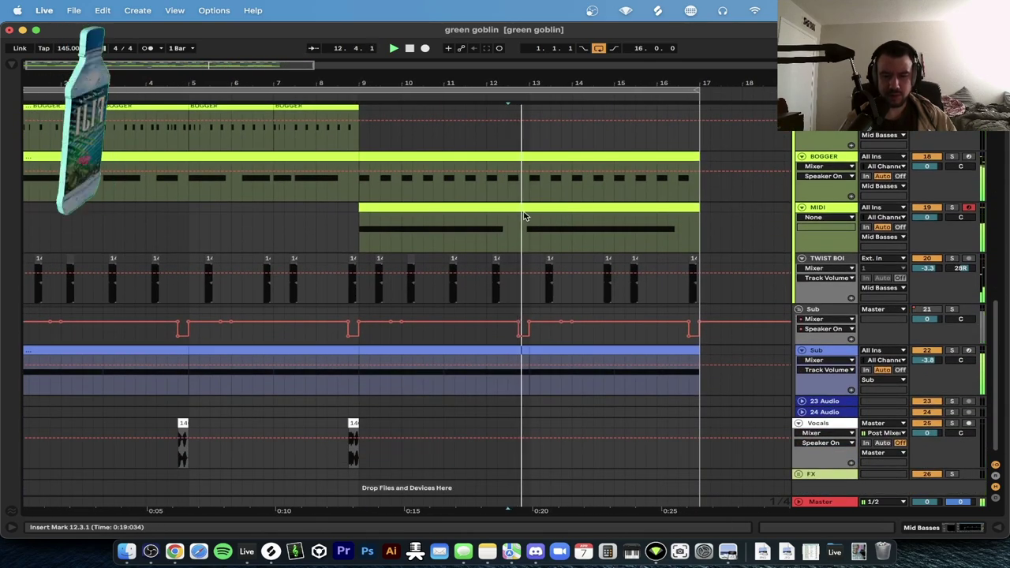
{"action": "scroll", "coordinate": [762, 189], "scroll_direction": "down", "scroll_amount": 1}
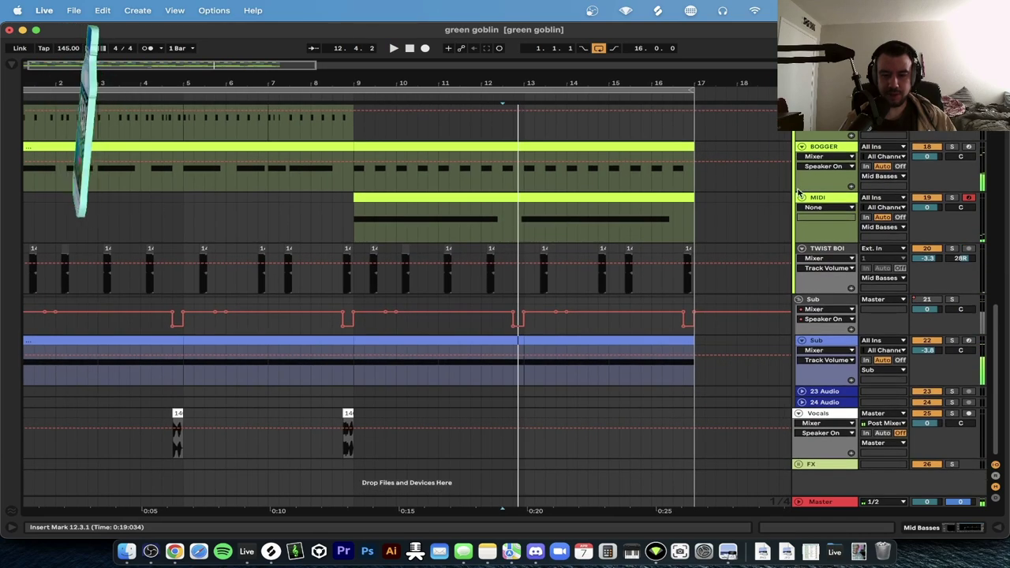
{"action": "left_click", "coordinate": [823, 200]}
{"action": "key", "text": "super+shift+t"}
{"action": "double_click", "coordinate": [822, 258]}
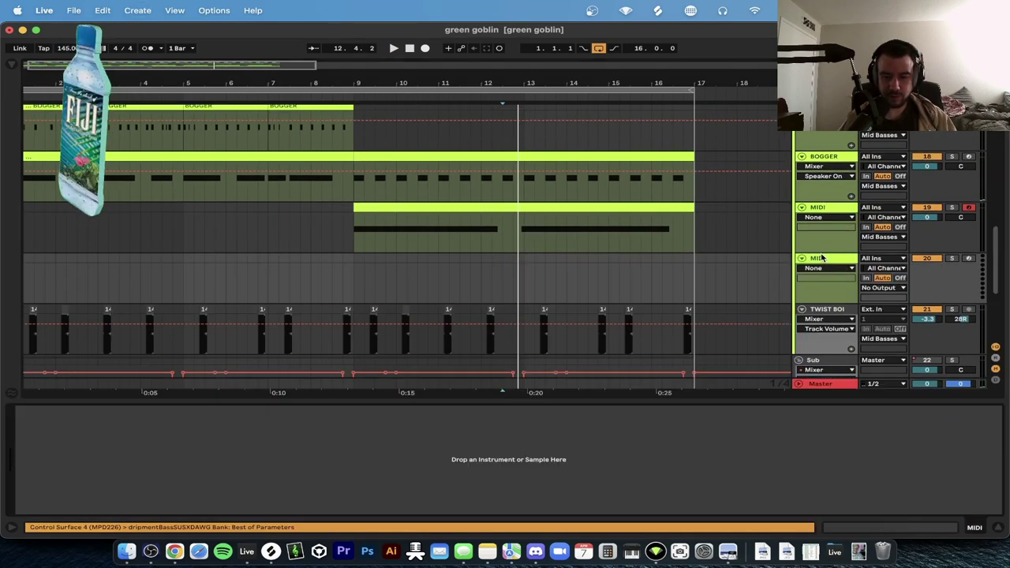
{"action": "key", "text": "super+f"}
{"action": "type", "text": "serum"}
{"action": "left_click", "coordinate": [37, 246]}
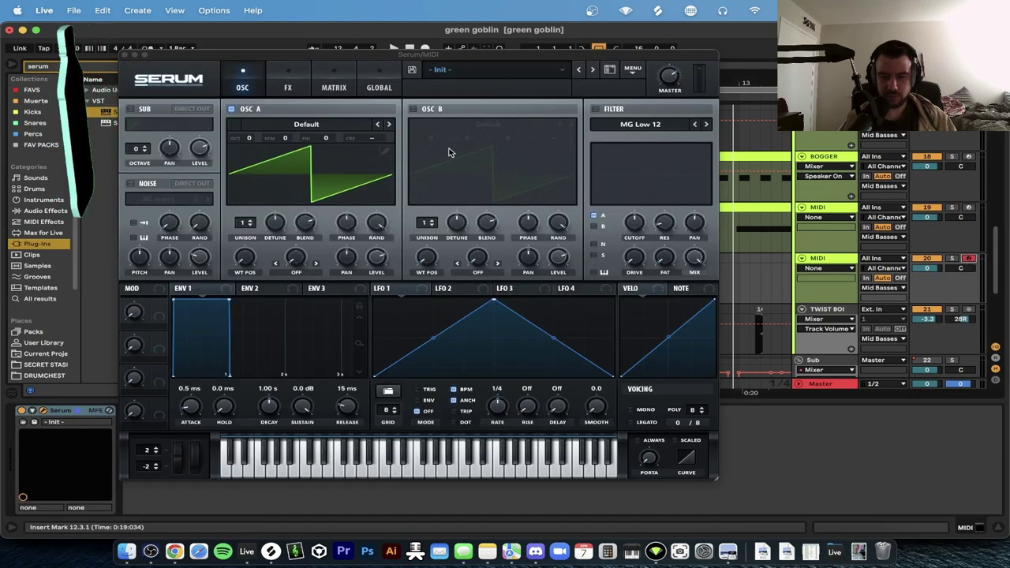
Load the analog Basic Shapes wavetable into oscillator A.
{"action": "left_click", "coordinate": [320, 124]}
{"action": "mouse_move", "coordinate": [312, 152]}
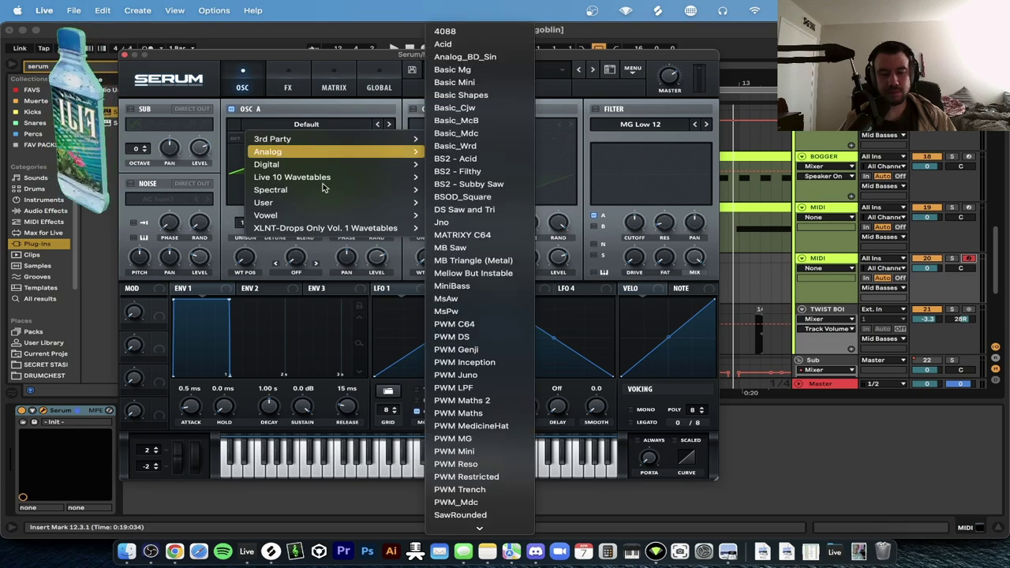
{"action": "mouse_move", "coordinate": [325, 217]}
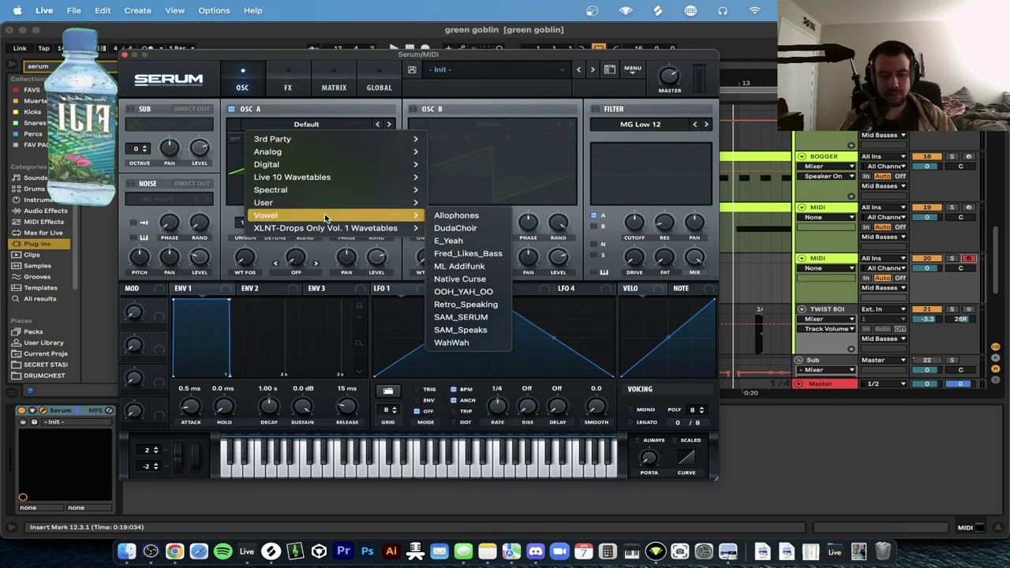
{"action": "mouse_move", "coordinate": [323, 191]}
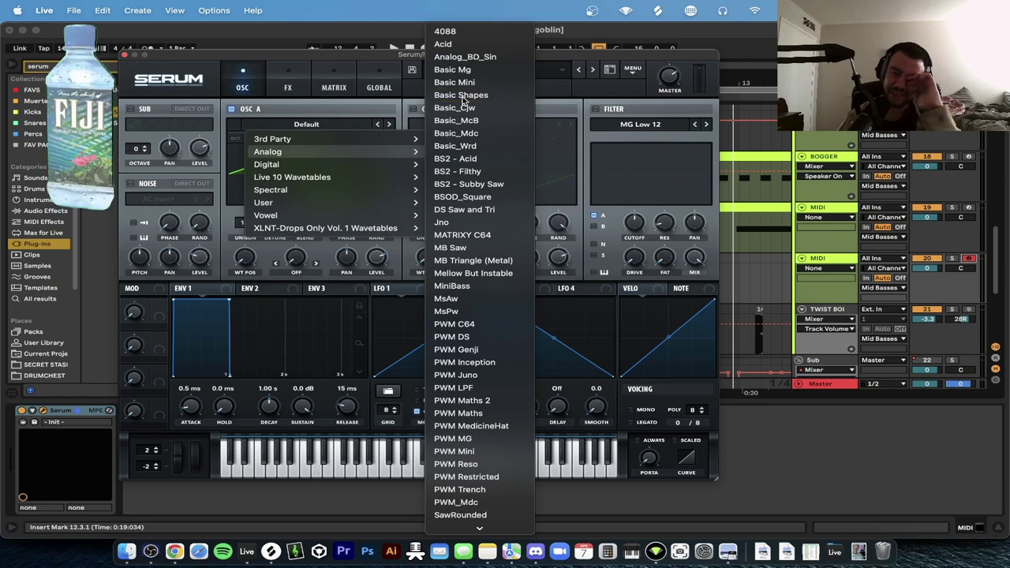
{"action": "left_click", "coordinate": [462, 96]}
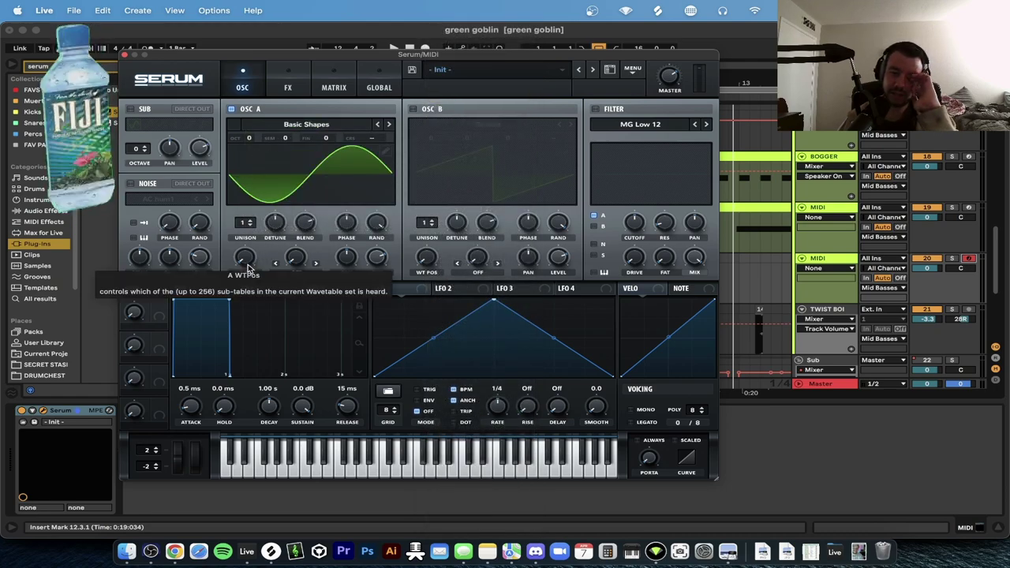
Enable oscillator B with the spectral Monster 4 [SL] wavetable and modulate oscillator A's level with LFO 1.
{"action": "left_click", "coordinate": [412, 109]}
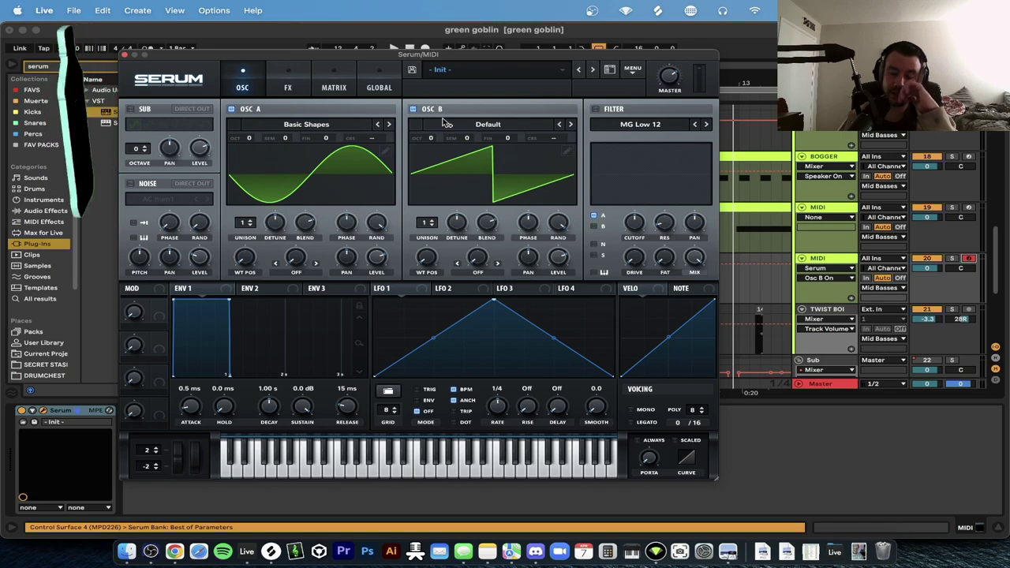
{"action": "left_click", "coordinate": [446, 124]}
{"action": "mouse_move", "coordinate": [487, 190]}
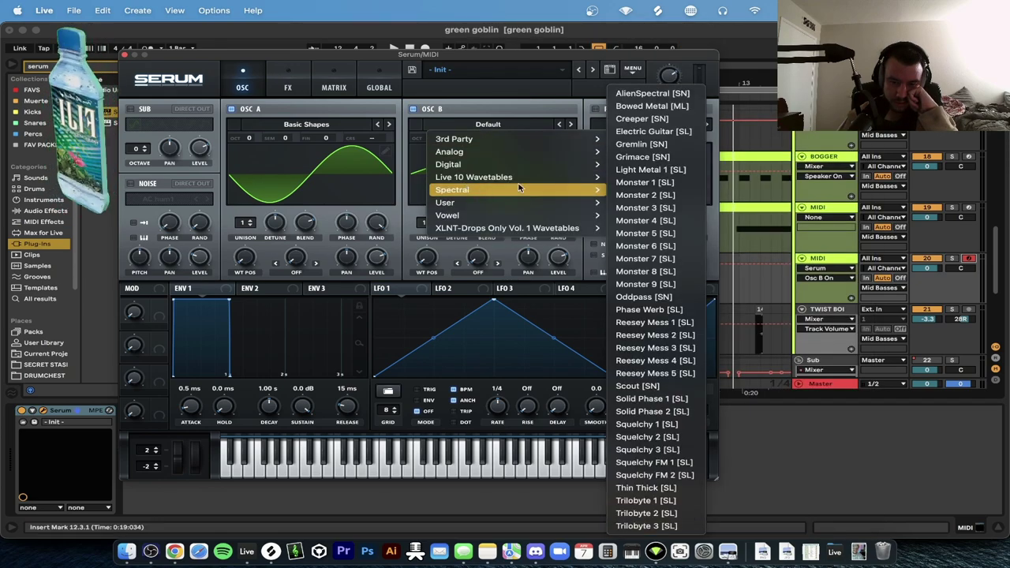
{"action": "left_click", "coordinate": [645, 220]}
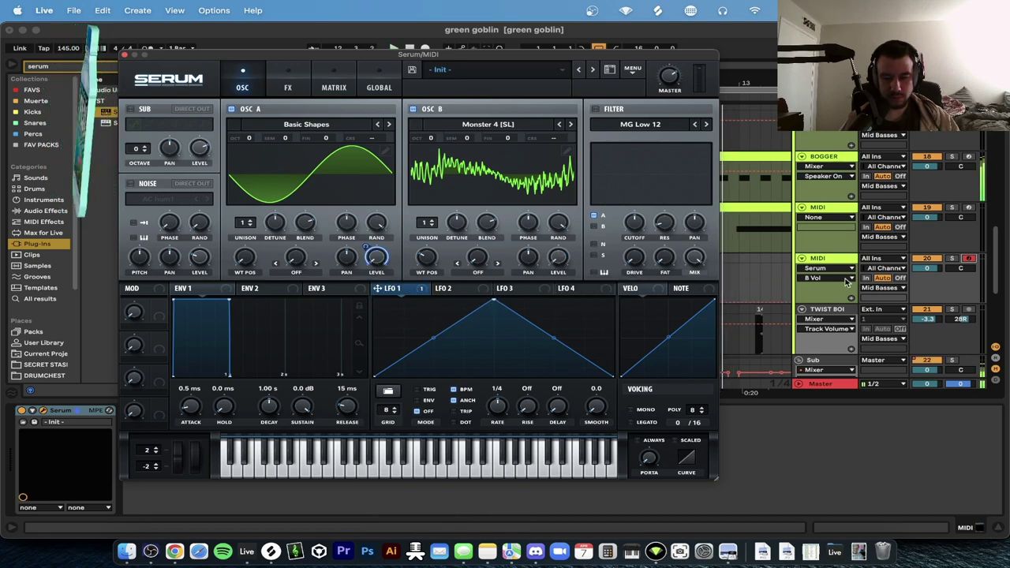
Set oscillator A's warp mode to FM (from B) with an amount of about 47%.
{"action": "left_click", "coordinate": [970, 260]}
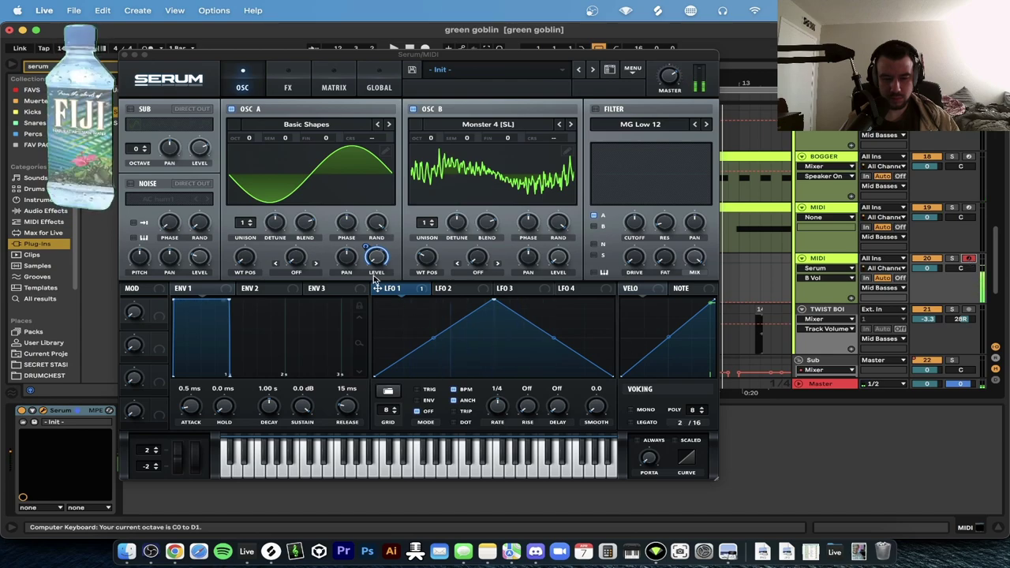
{"action": "left_click", "coordinate": [314, 275]}
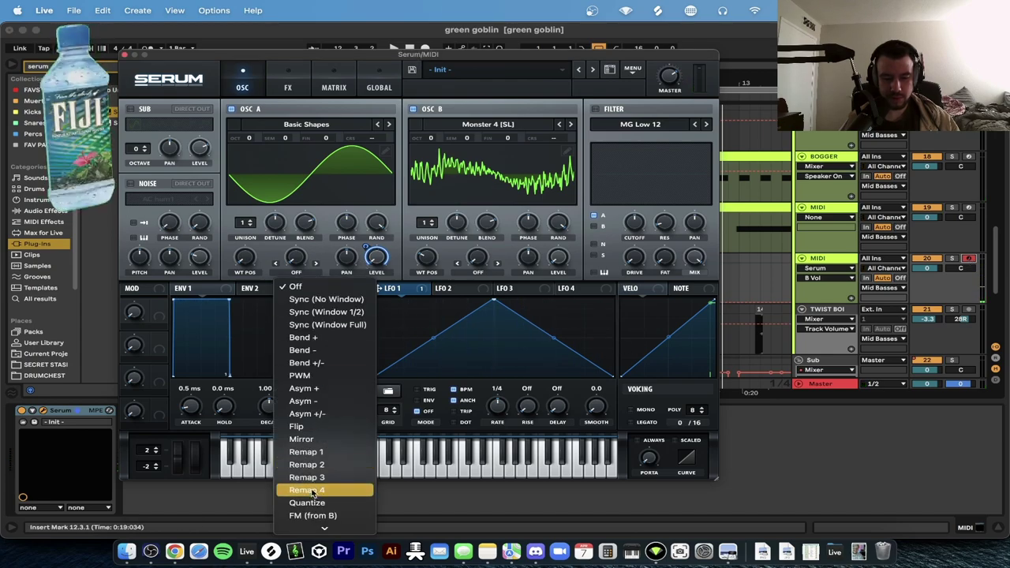
{"action": "left_click", "coordinate": [308, 517]}
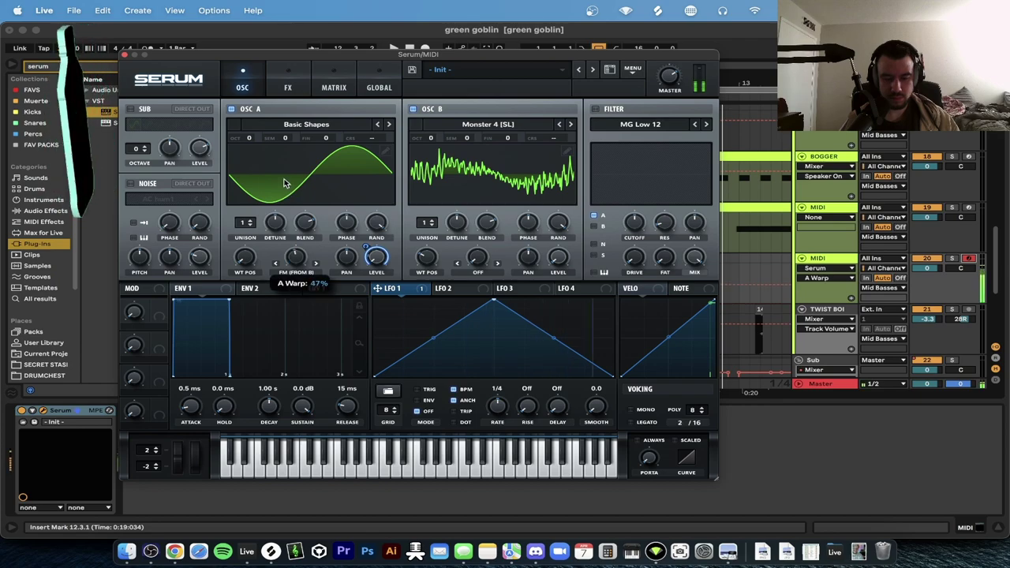
Enable HardClip distortion, the compressor in multiband mode and Hyper/Dimension in Serum's effects rack.
{"action": "left_click", "coordinate": [288, 79]}
{"action": "left_click", "coordinate": [135, 128]}
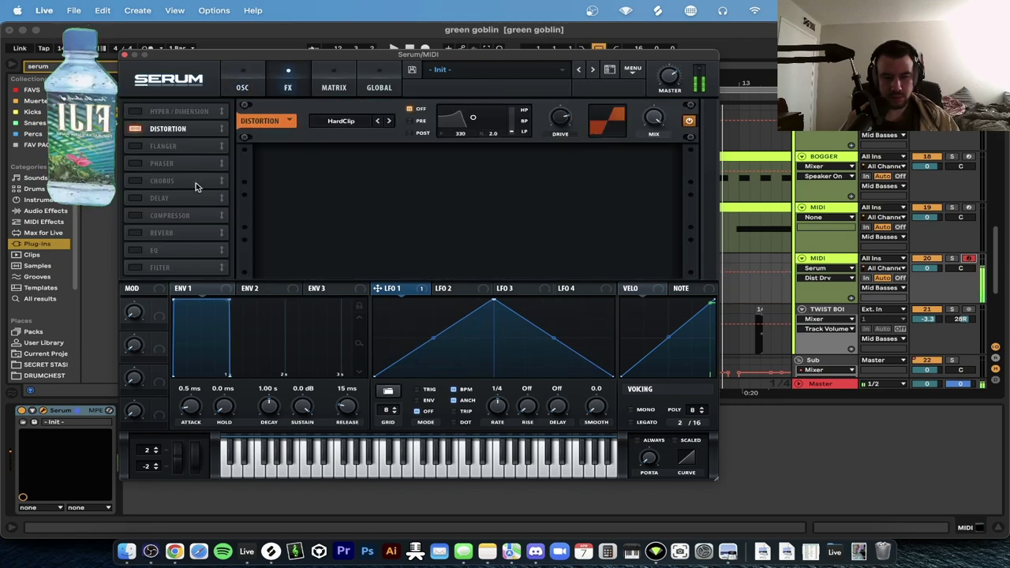
{"action": "left_click", "coordinate": [136, 216]}
{"action": "left_click", "coordinate": [528, 179]}
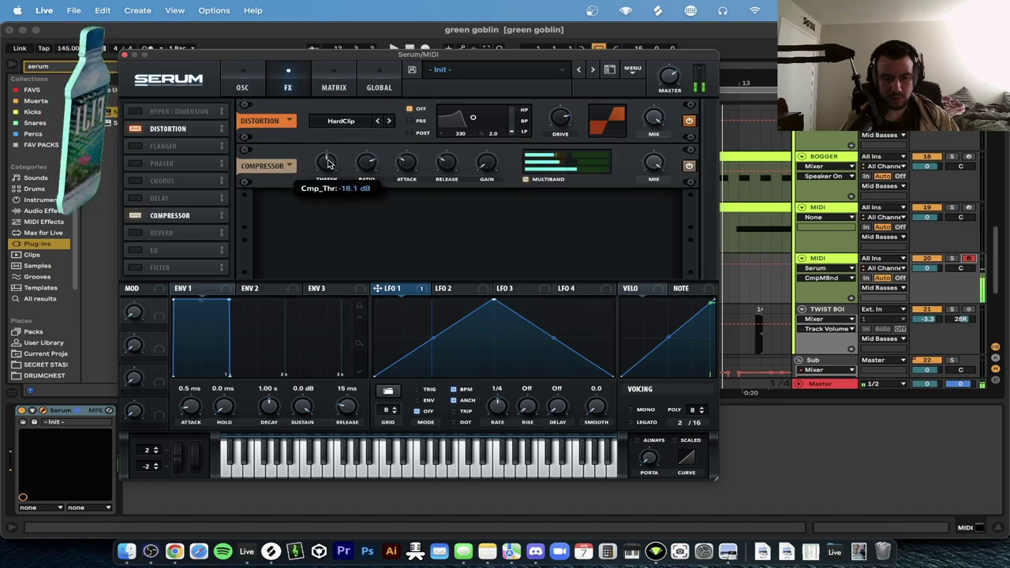
{"action": "left_click", "coordinate": [136, 111]}
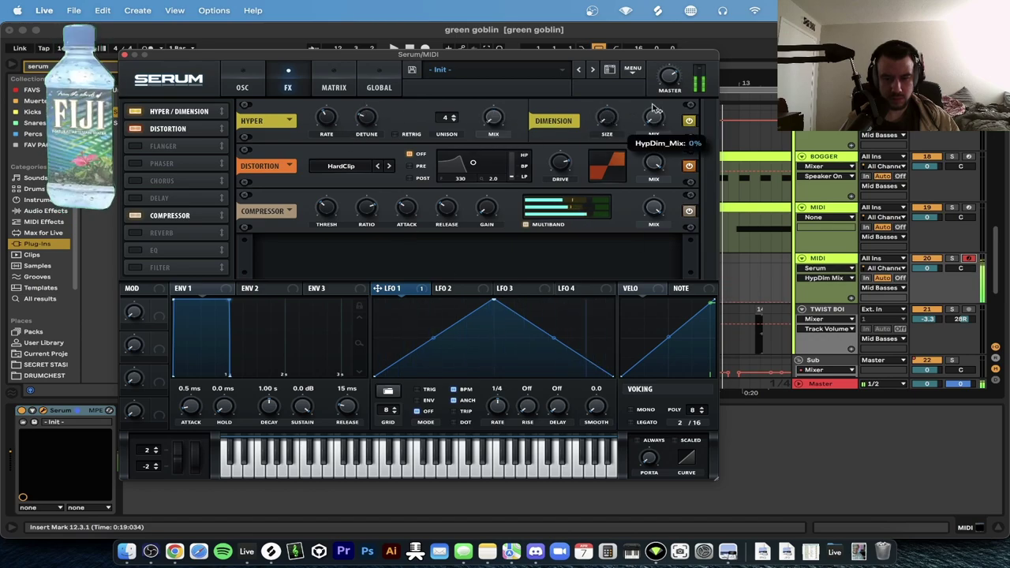
Set oscillator A's FM (from B) amount to about 56% and oscillator B's octave to -1.
{"action": "left_click", "coordinate": [235, 87]}
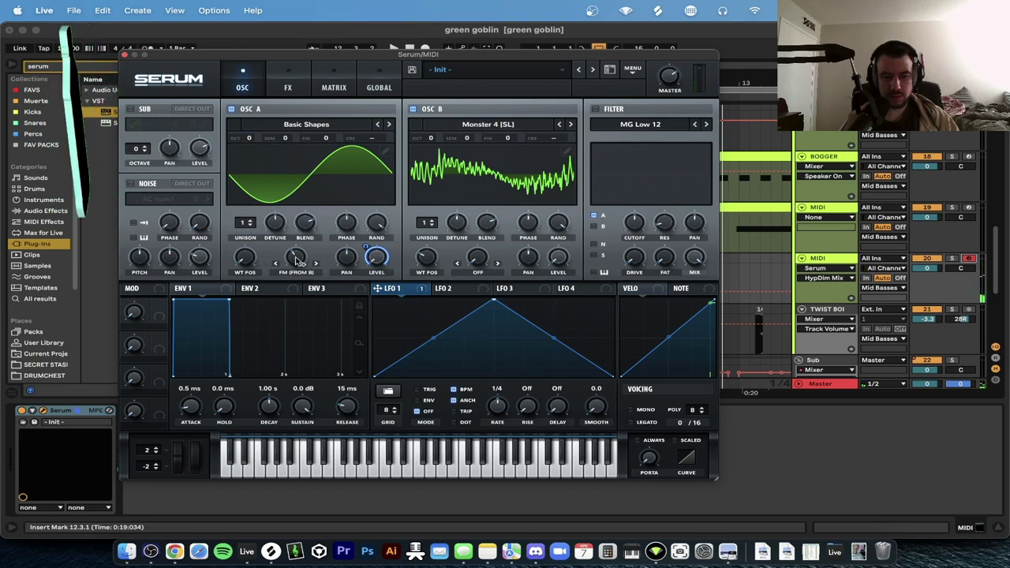
{"action": "left_click_drag", "start_coordinate": [296, 261], "coordinate": [298, 282]}
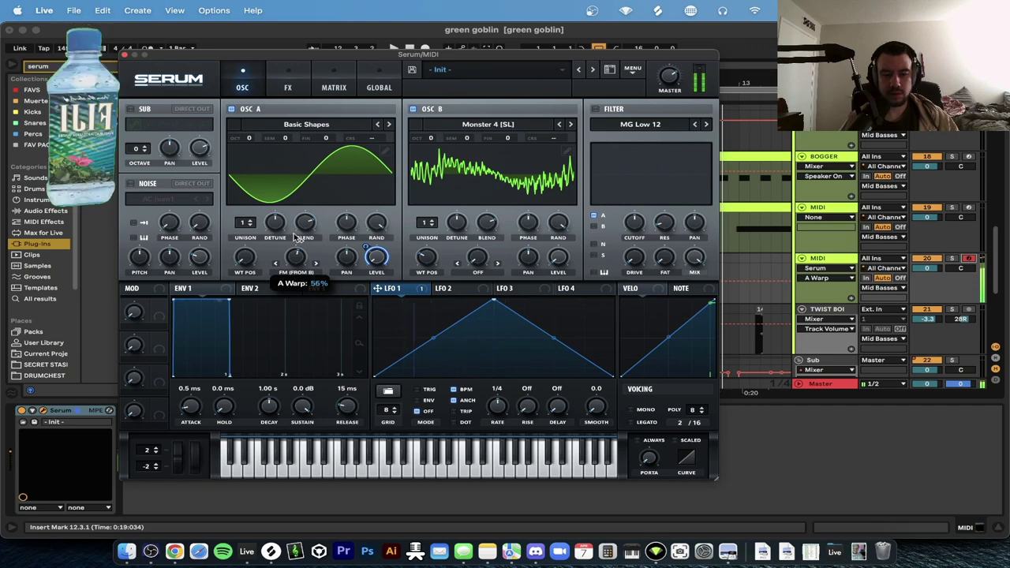
{"action": "left_click_drag", "start_coordinate": [432, 140], "coordinate": [432, 162]}
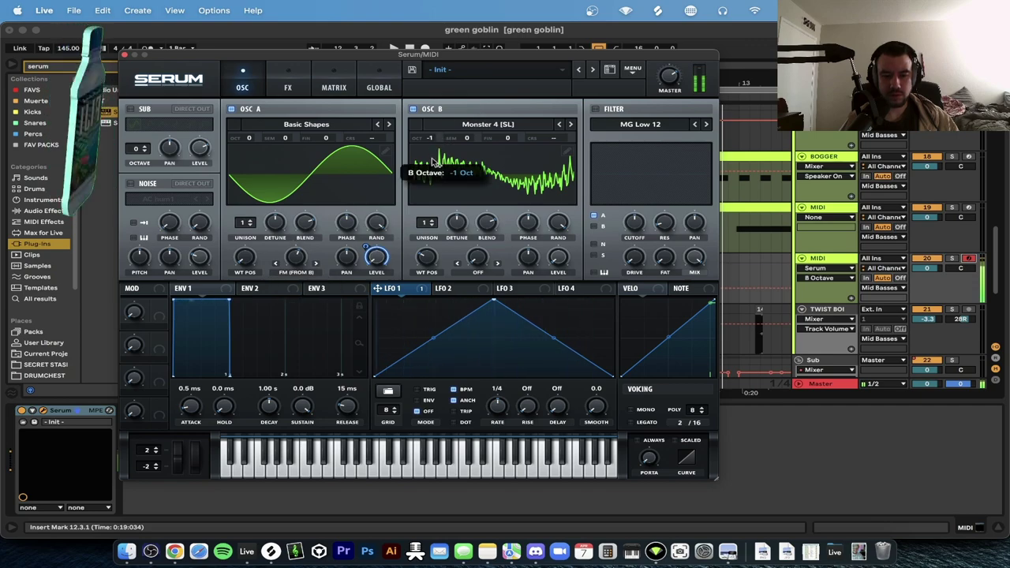
Set oscillator B's wavetable position to 42 and its warp mode to Asym -.
{"action": "mouse_move", "coordinate": [428, 263]}
{"action": "left_mouse_down"}
{"action": "mouse_move", "coordinate": [431, 308]}
{"action": "mouse_move", "coordinate": [423, 272]}
{"action": "left_mouse_up"}
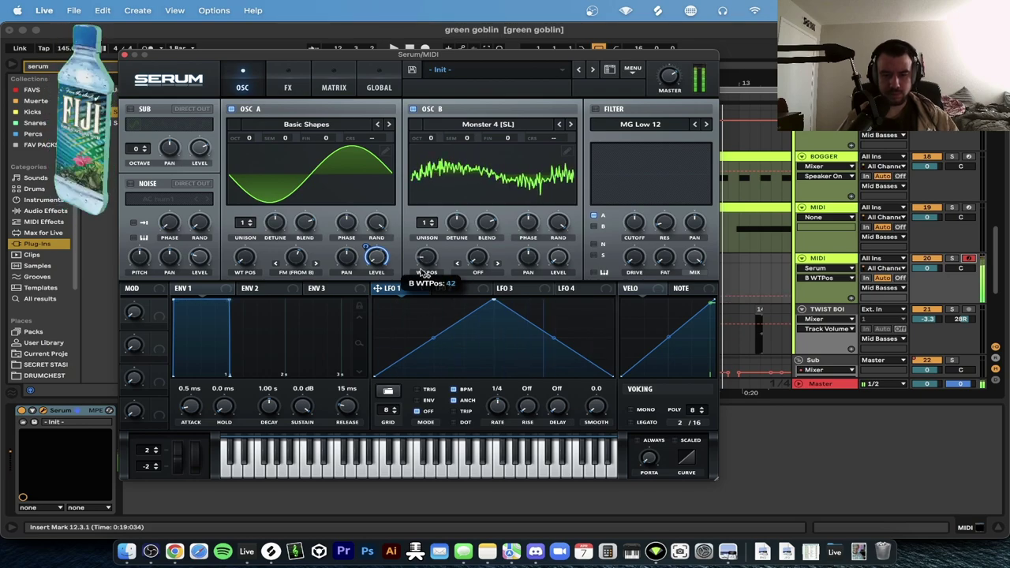
{"action": "left_click", "coordinate": [480, 271]}
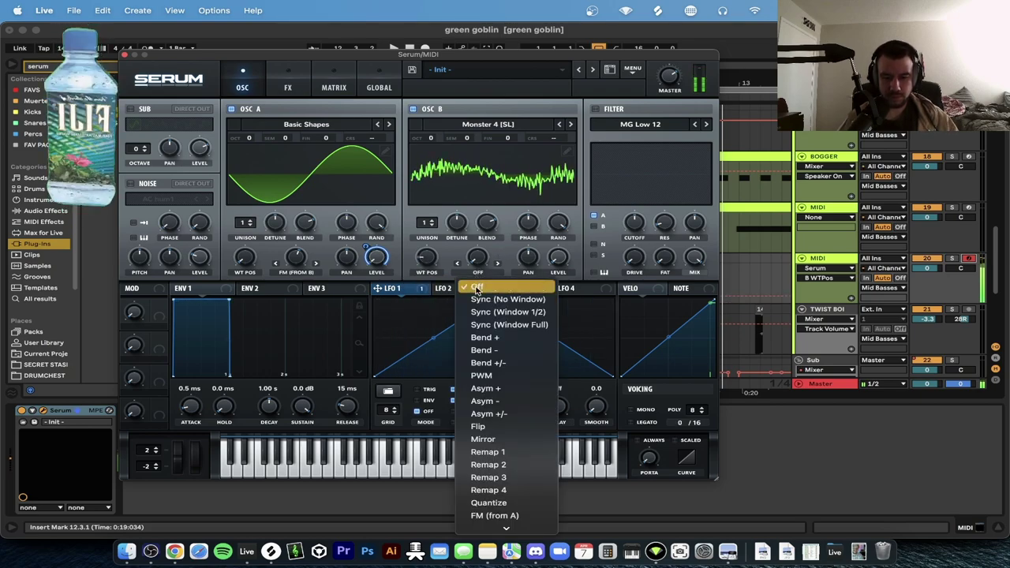
{"action": "left_click", "coordinate": [485, 415]}
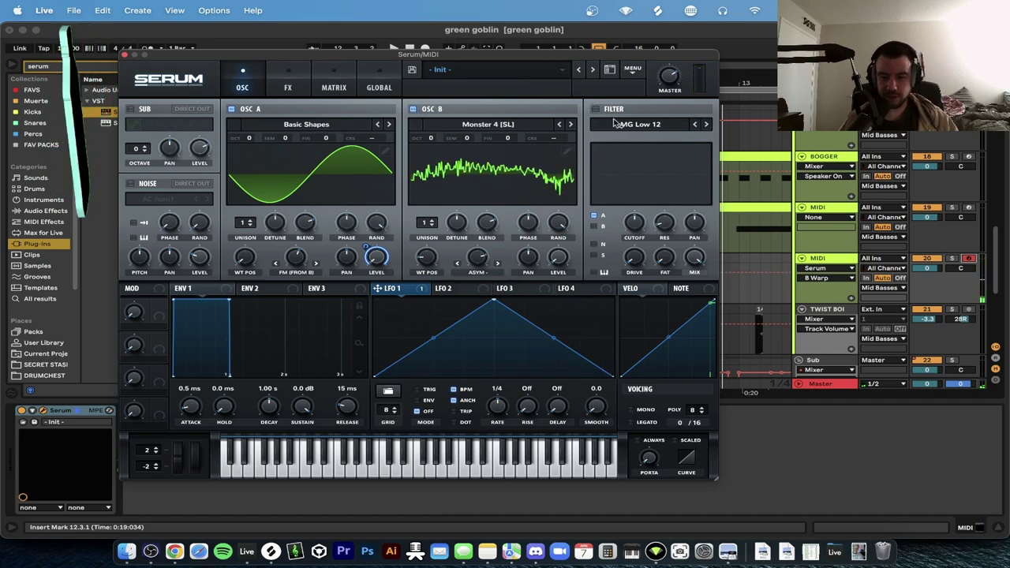
Enable the filter with the Flg - flanger type and set its cutoff to about 925 Hz.
{"action": "left_click", "coordinate": [623, 124]}
{"action": "mouse_move", "coordinate": [639, 164]}
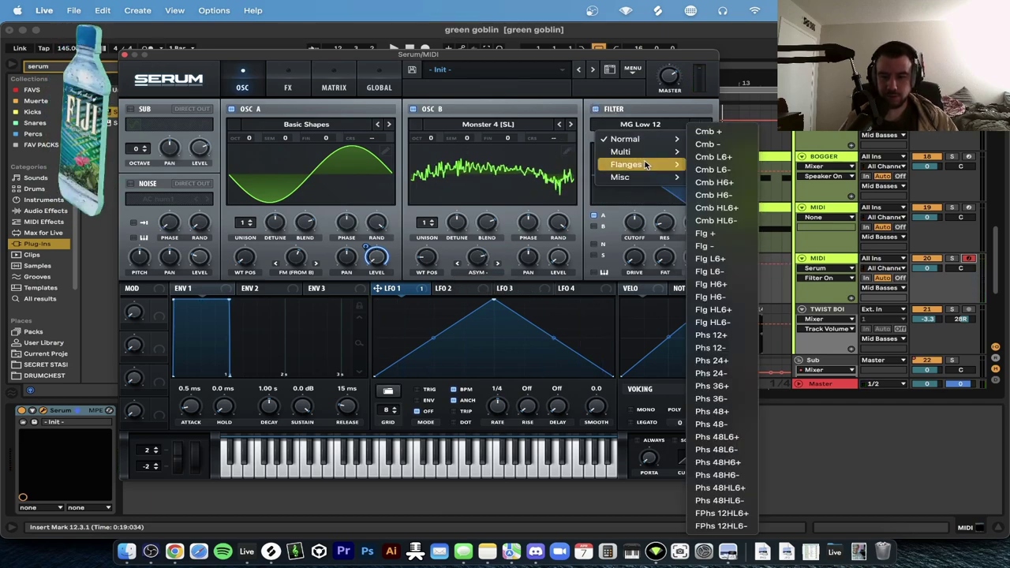
{"action": "left_click", "coordinate": [713, 246]}
{"action": "mouse_move", "coordinate": [634, 237]}
{"action": "left_mouse_down"}
{"action": "mouse_move", "coordinate": [633, 248]}
{"action": "mouse_move", "coordinate": [633, 219]}
{"action": "left_mouse_up"}
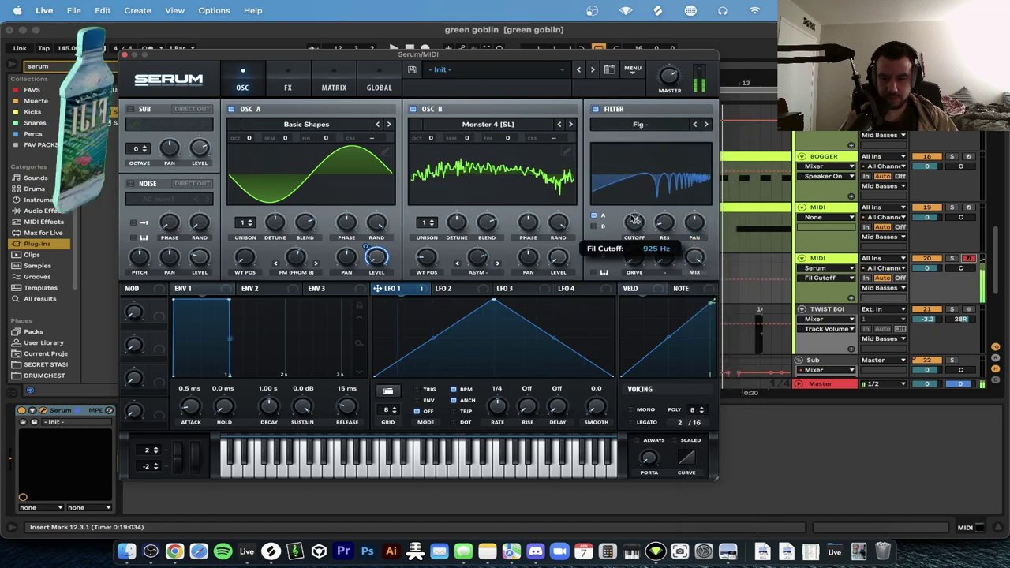
Change the filter type to HN 12 and modulate its cutoff with LFO 1 in TRIG mode.
{"action": "left_click", "coordinate": [638, 126]}
{"action": "mouse_move", "coordinate": [639, 165]}
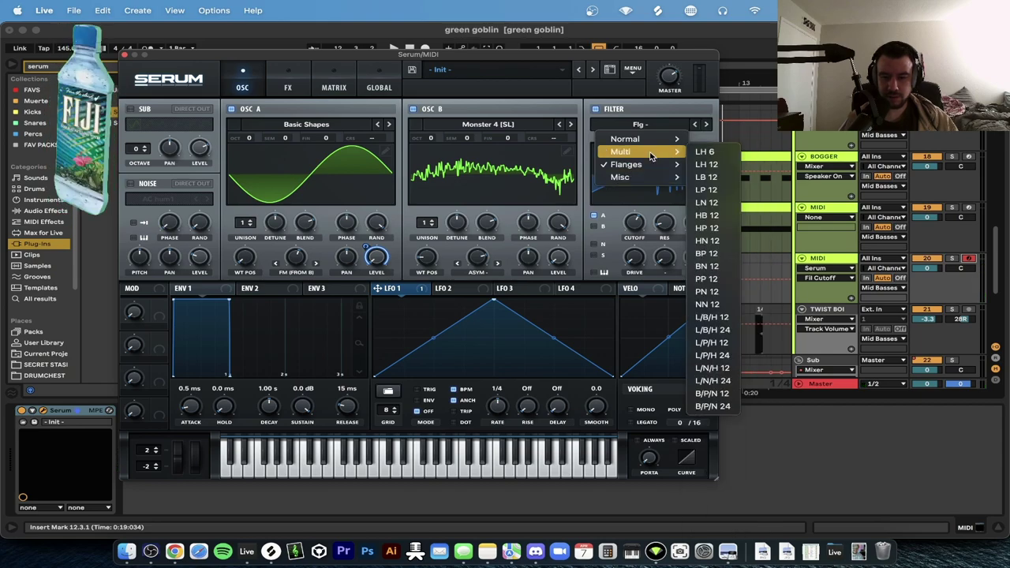
{"action": "left_click", "coordinate": [716, 240]}
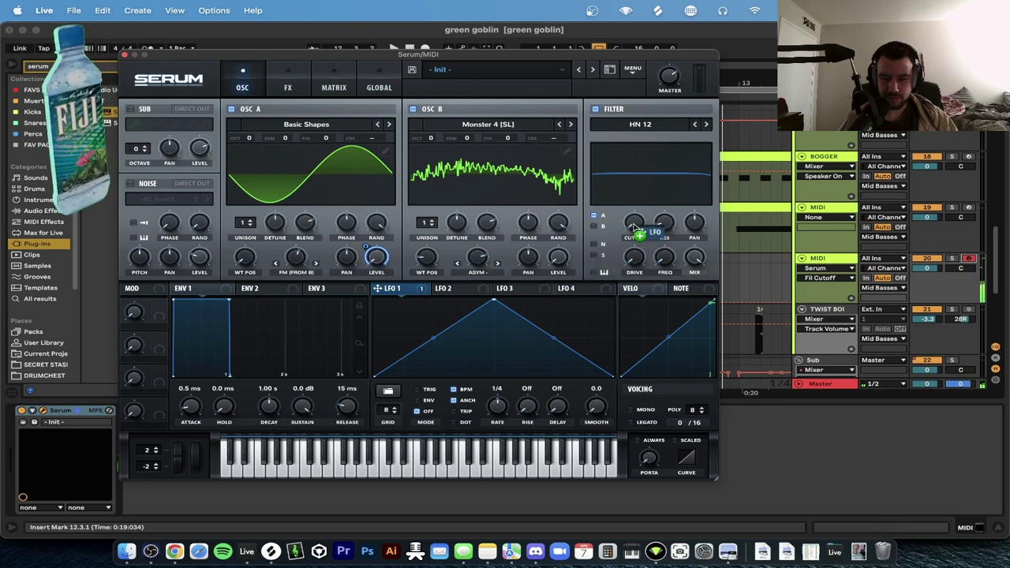
{"action": "left_click", "coordinate": [430, 389]}
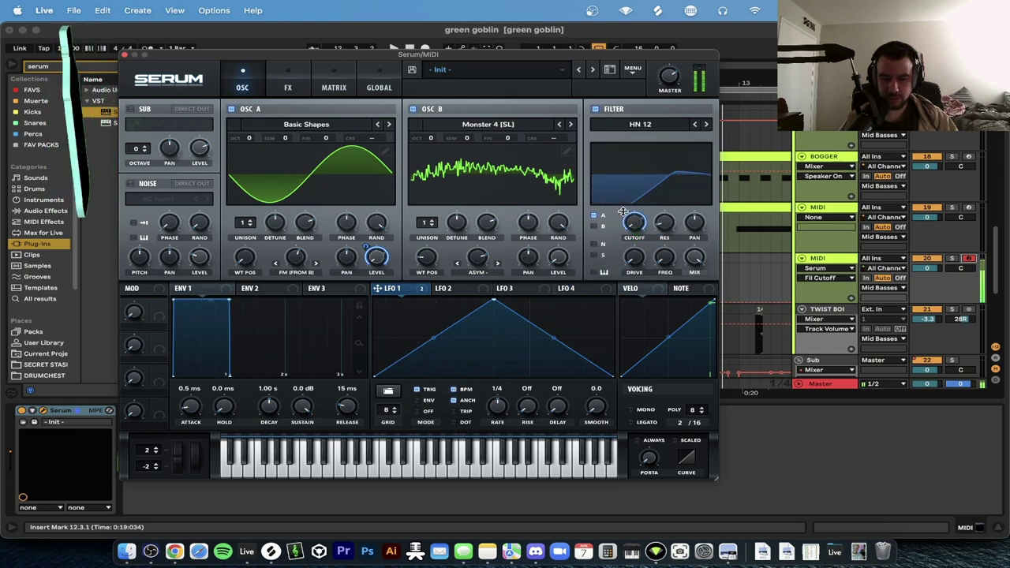
Set the filter's FREQ to about 64% with LFO 1 modulation, its cutoff to 8 Hz and its resonance to about 35%.
{"action": "left_click_drag", "start_coordinate": [665, 257], "coordinate": [660, 195]}
{"action": "left_click_drag", "start_coordinate": [666, 262], "coordinate": [665, 260]}
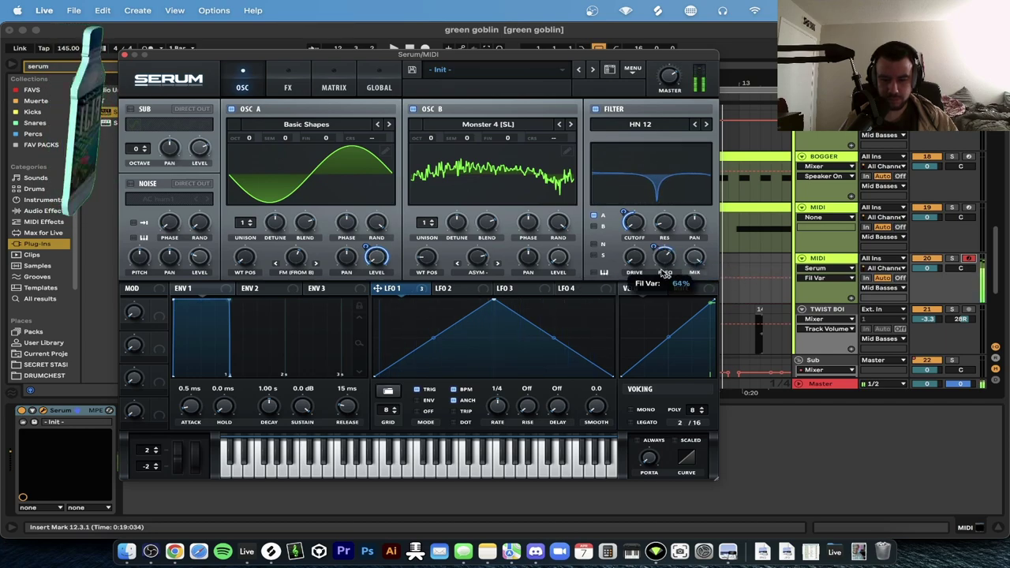
{"action": "left_click", "coordinate": [634, 225]}
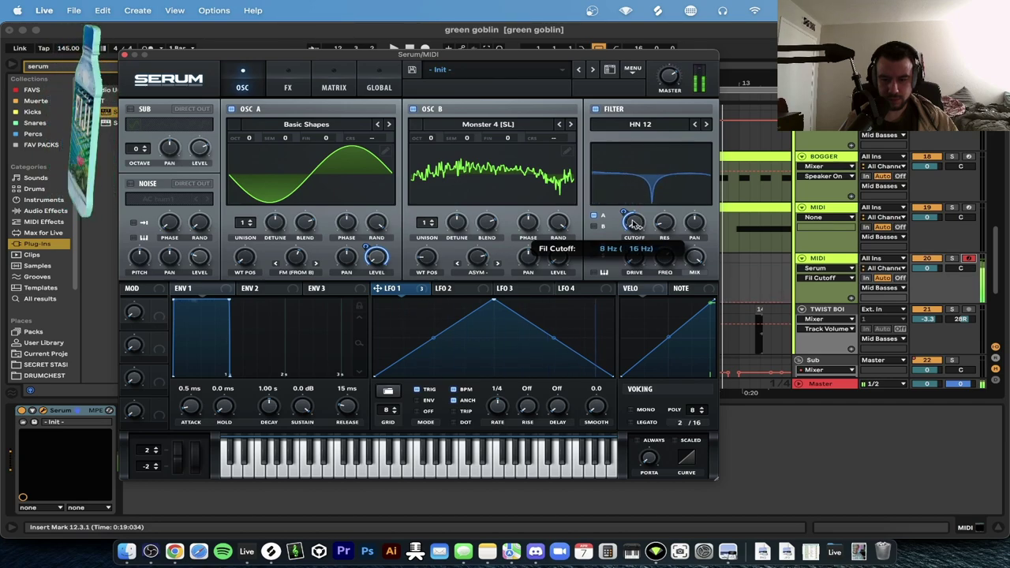
{"action": "left_click", "coordinate": [665, 224]}
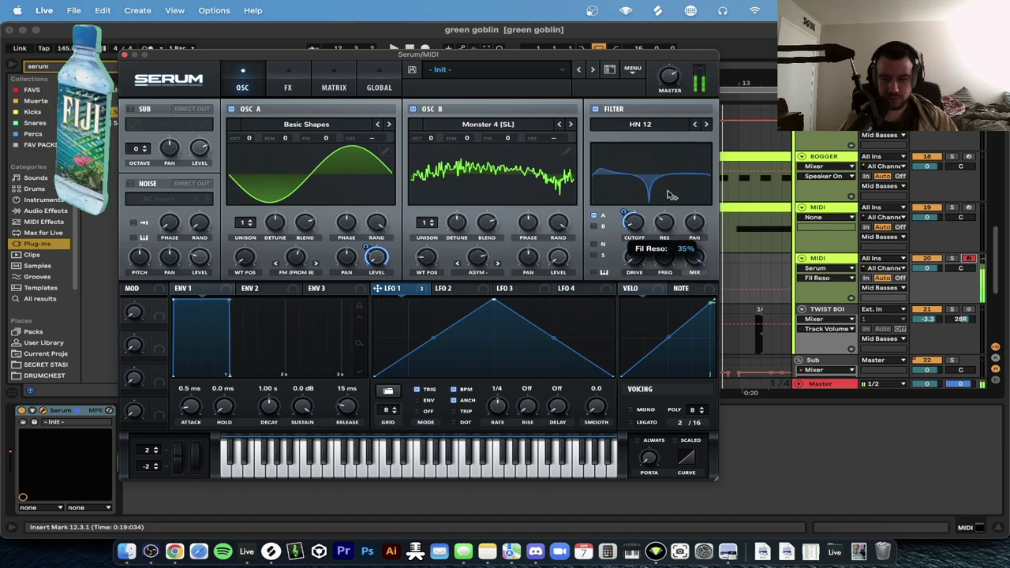
Adjust the filter's drive, then reshape LFO 1 into a tall early peak and a lower second peak with curved slopes at a 1/2 rate.
{"action": "left_click", "coordinate": [635, 256]}
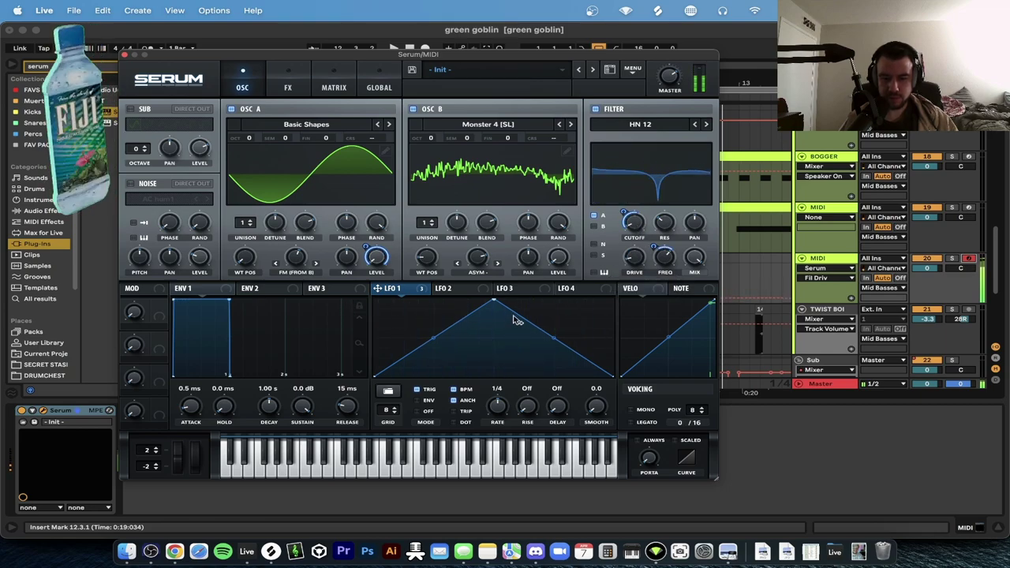
{"action": "left_click_drag", "start_coordinate": [496, 304], "coordinate": [412, 277]}
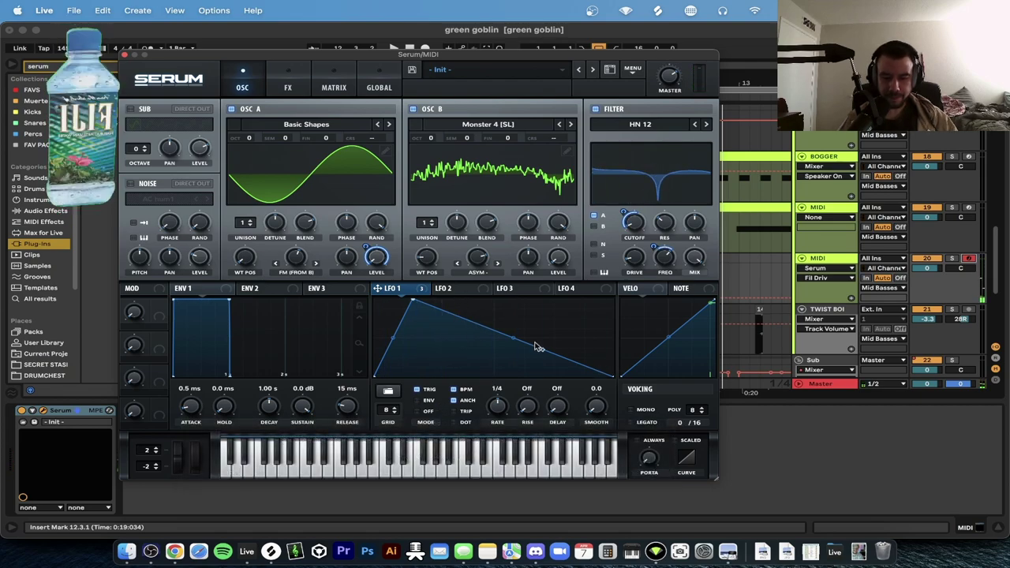
{"action": "double_click", "coordinate": [497, 375]}
{"action": "mouse_move", "coordinate": [545, 336]}
{"action": "left_mouse_down"}
{"action": "mouse_move", "coordinate": [541, 315]}
{"action": "mouse_move", "coordinate": [558, 321]}
{"action": "left_mouse_up"}
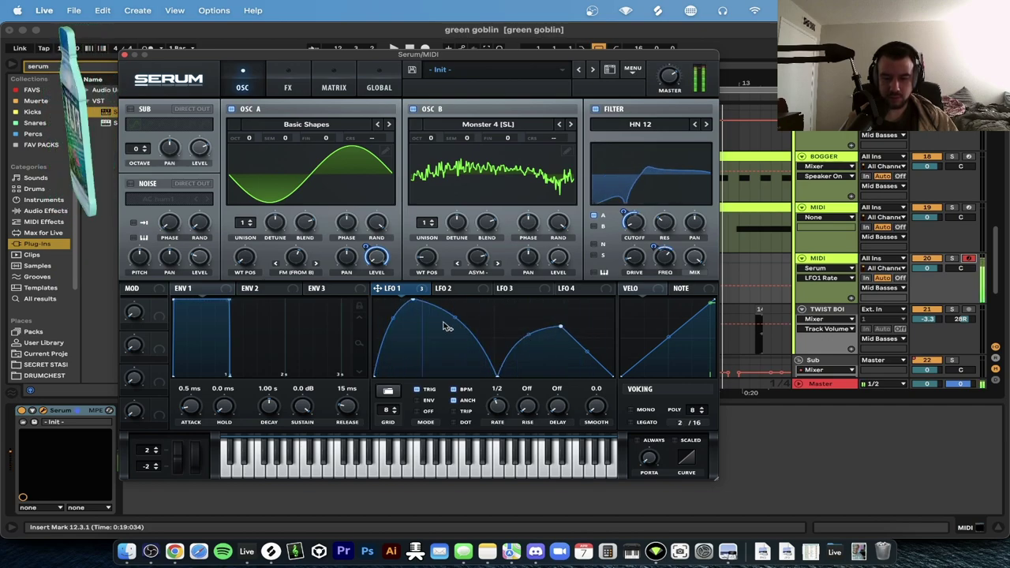
{"action": "left_click_drag", "start_coordinate": [454, 320], "coordinate": [450, 326]}
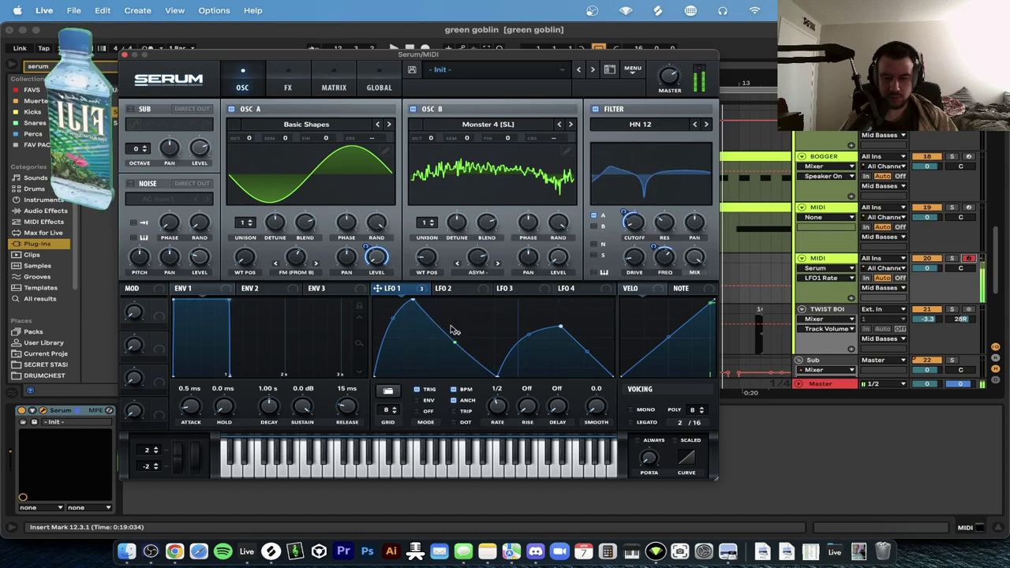
Enable Serum's Hyper/Dimension, a Zero-Square distortion and a multiband compressor, then close the plug-in window.
{"action": "left_click", "coordinate": [289, 79]}
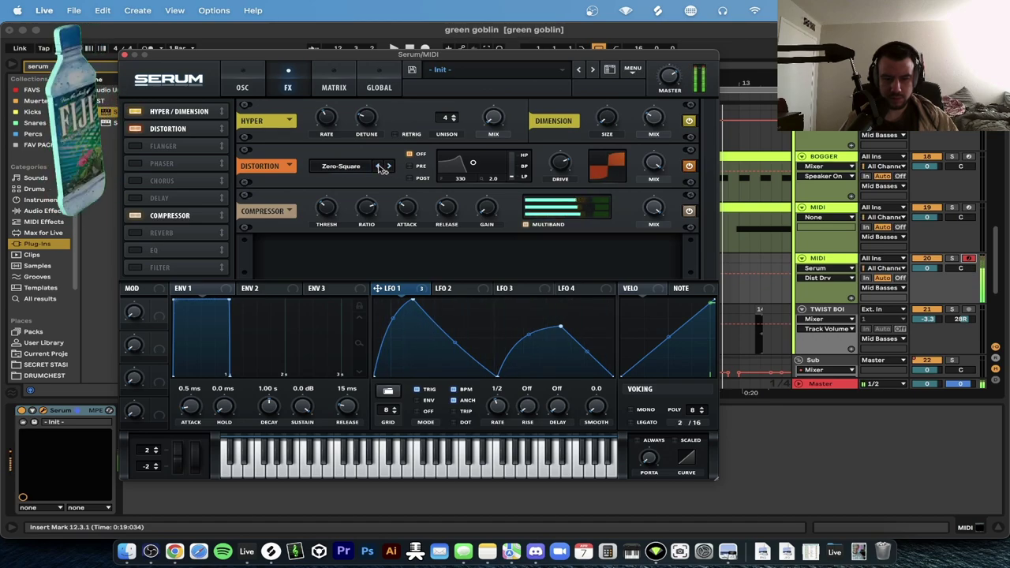
{"action": "left_click", "coordinate": [124, 56]}
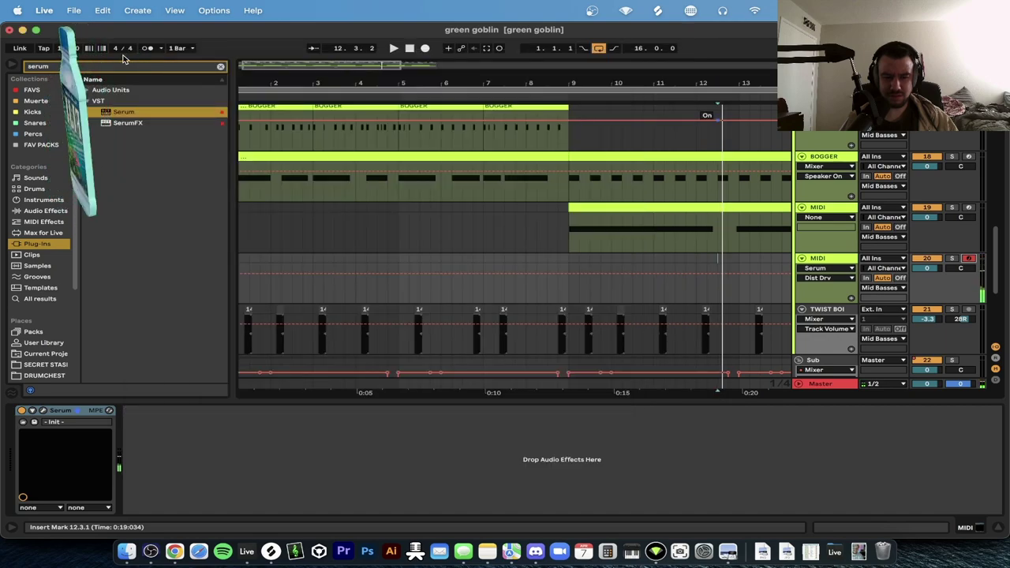
Create a MIDI clip from 12.3.1 to 13.1.1 on the new Serum track and draw a D3 note across its full length.
{"action": "scroll", "coordinate": [751, 291], "scroll_direction": "up", "scroll_amount": 5}
{"action": "left_click_drag", "start_coordinate": [726, 285], "coordinate": [676, 287]}
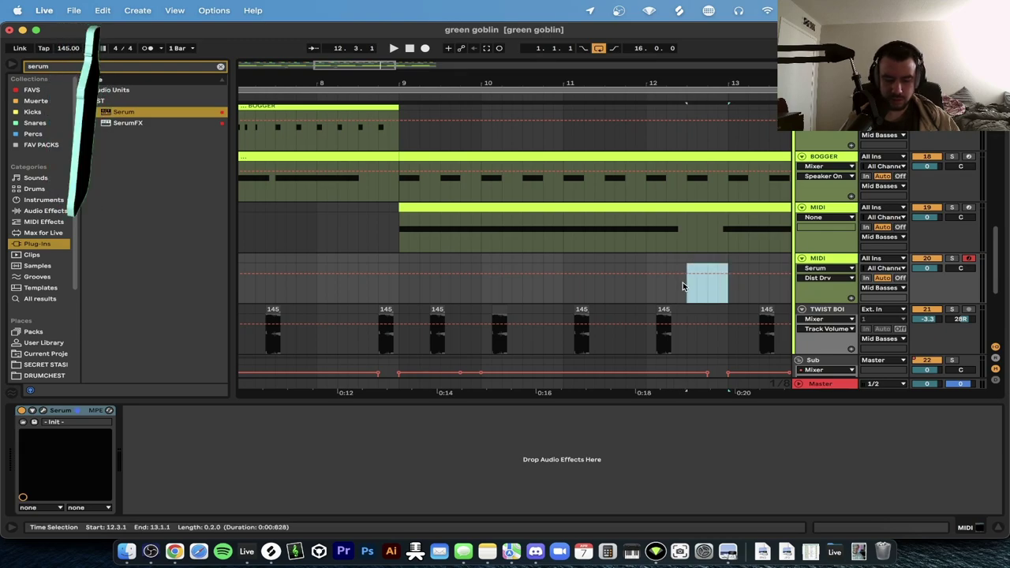
{"action": "key", "text": "super+shift+m"}
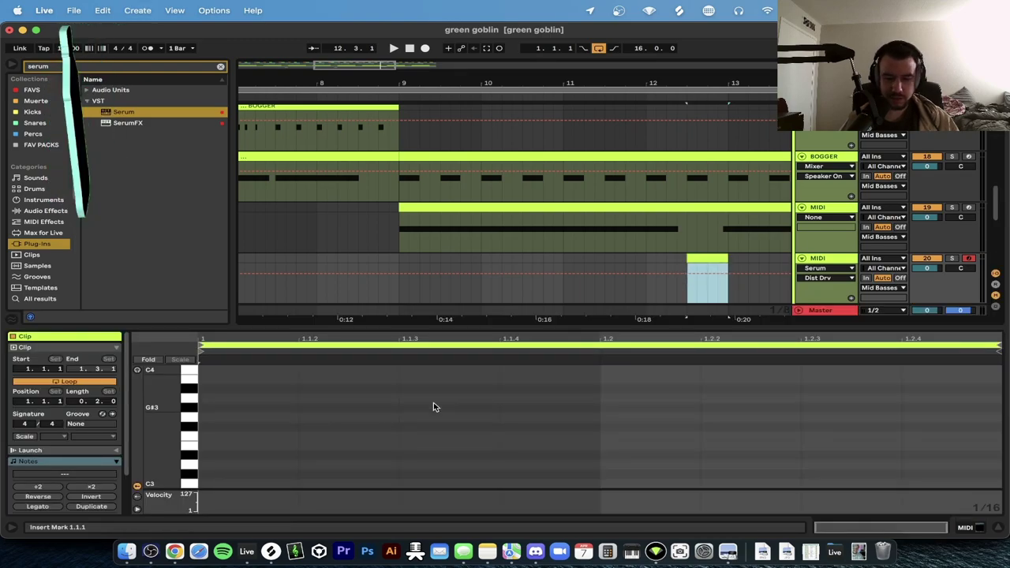
{"action": "double_click", "coordinate": [207, 464]}
{"action": "left_click_drag", "start_coordinate": [297, 464], "coordinate": [996, 453]}
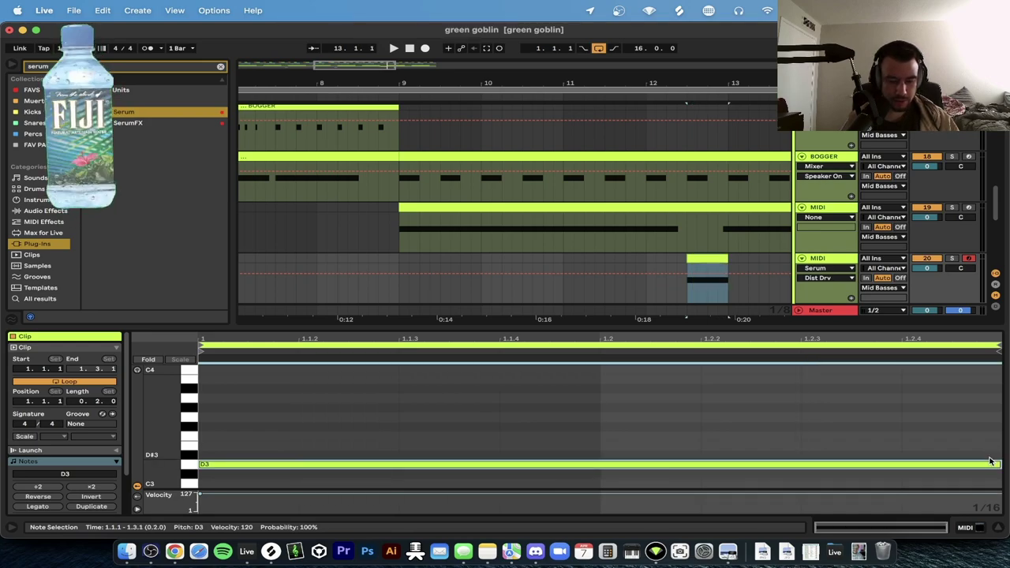
Transpose the clip's note down three octaves to D0 and play it back.
{"action": "key", "text": "shift+Down"}
{"action": "key", "text": "shift+Down"}
{"action": "key", "text": "shift+Down"}
{"action": "key", "text": "space"}
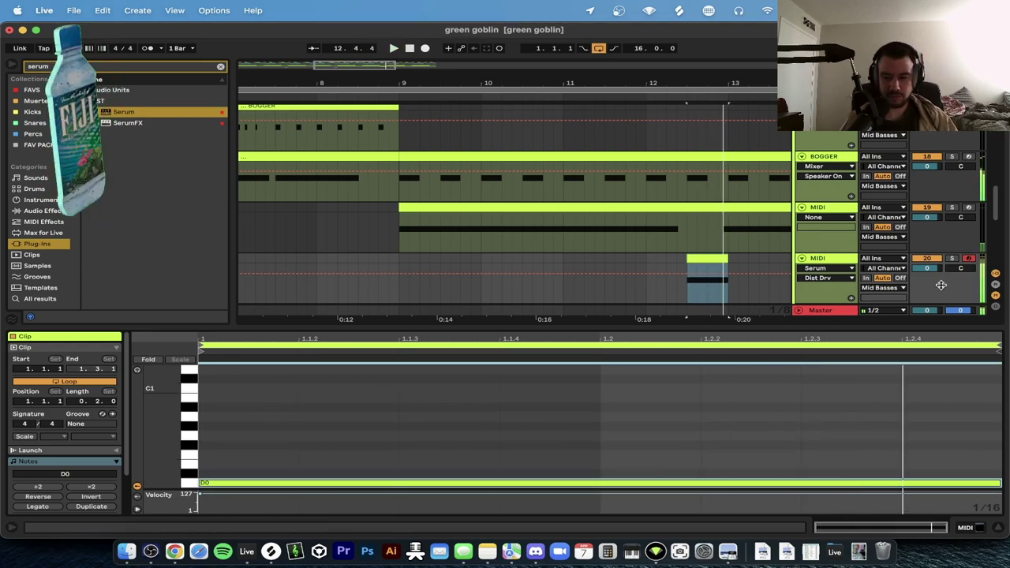
{"action": "key", "text": "space"}
Solo the new Serum MIDI track and play back its clip.
{"action": "mouse_move", "coordinate": [705, 259]}
{"action": "left_mouse_down"}
{"action": "mouse_move", "coordinate": [694, 263]}
{"action": "mouse_move", "coordinate": [727, 257]}
{"action": "mouse_move", "coordinate": [704, 259]}
{"action": "left_mouse_up"}
{"action": "left_click", "coordinate": [626, 266]}
{"action": "key", "text": "space"}
{"action": "key", "text": "space"}
{"action": "key", "text": "space"}
{"action": "double_click", "coordinate": [719, 258]}
{"action": "double_click", "coordinate": [816, 258]}
{"action": "key", "text": "space"}
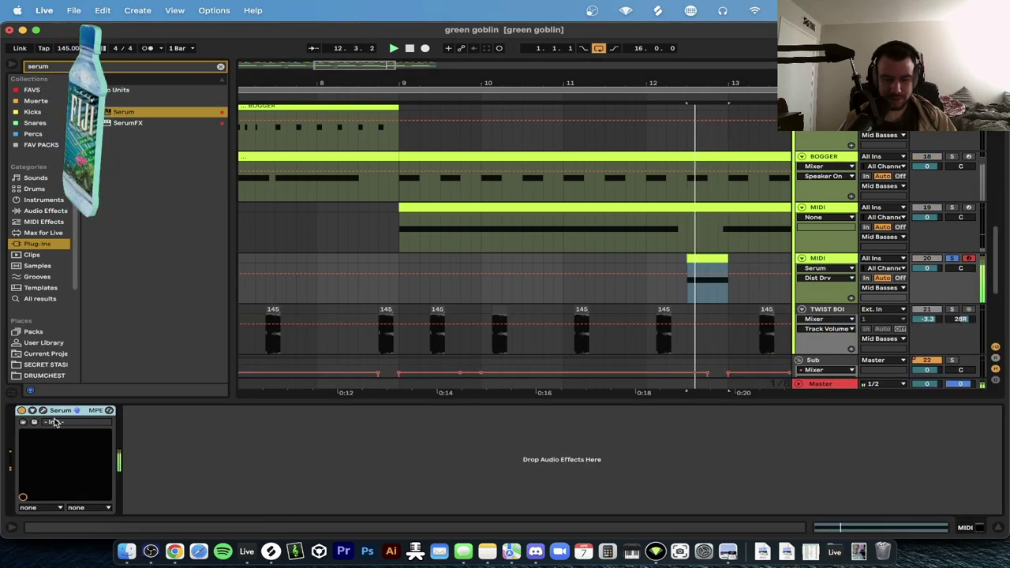
Audition the soloed clip while checking Serum's oscillator and effects settings.
{"action": "left_click", "coordinate": [44, 410]}
{"action": "key", "text": "space"}
{"action": "key", "text": "space"}
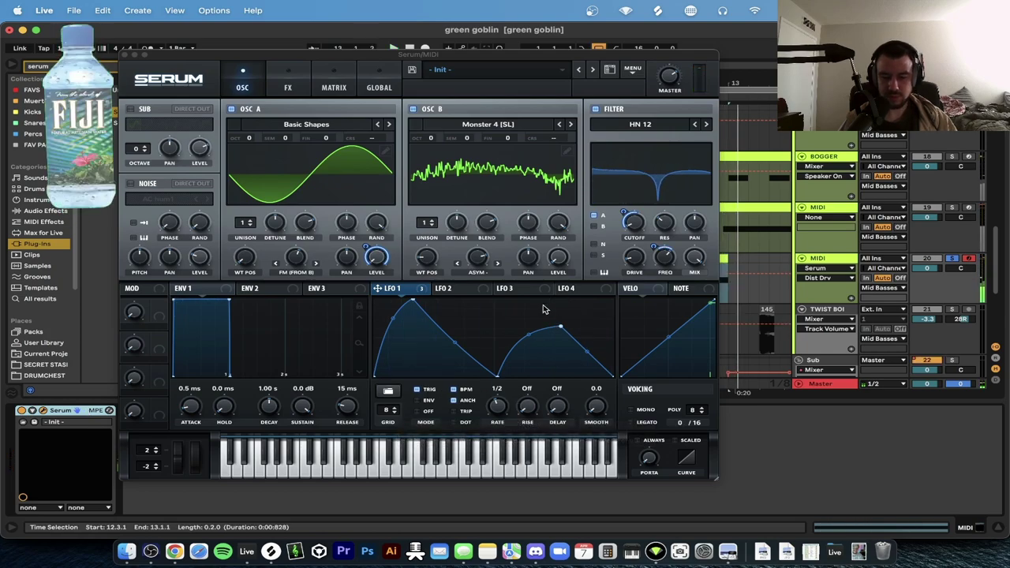
{"action": "left_click", "coordinate": [288, 77]}
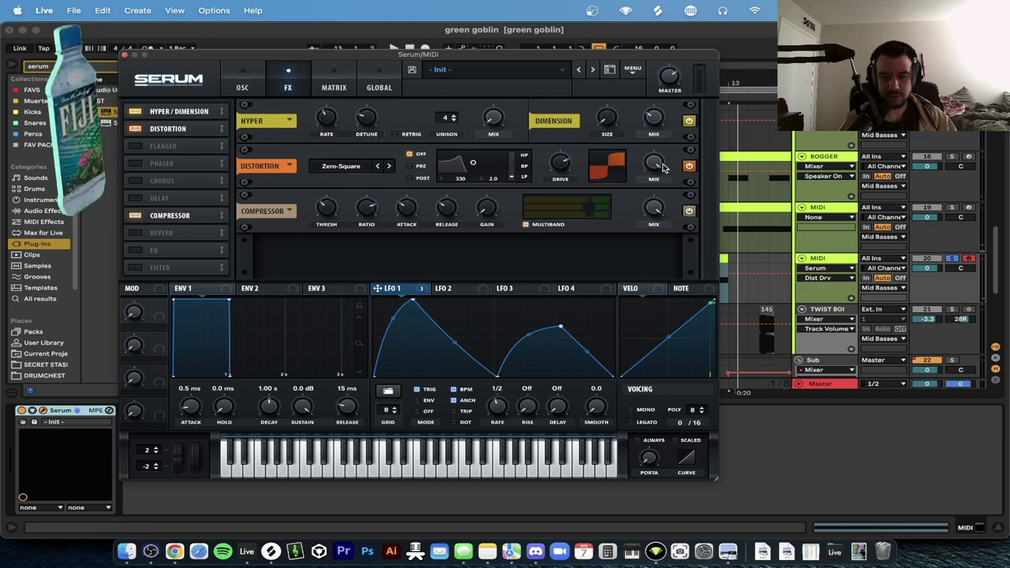
{"action": "key", "text": "space"}
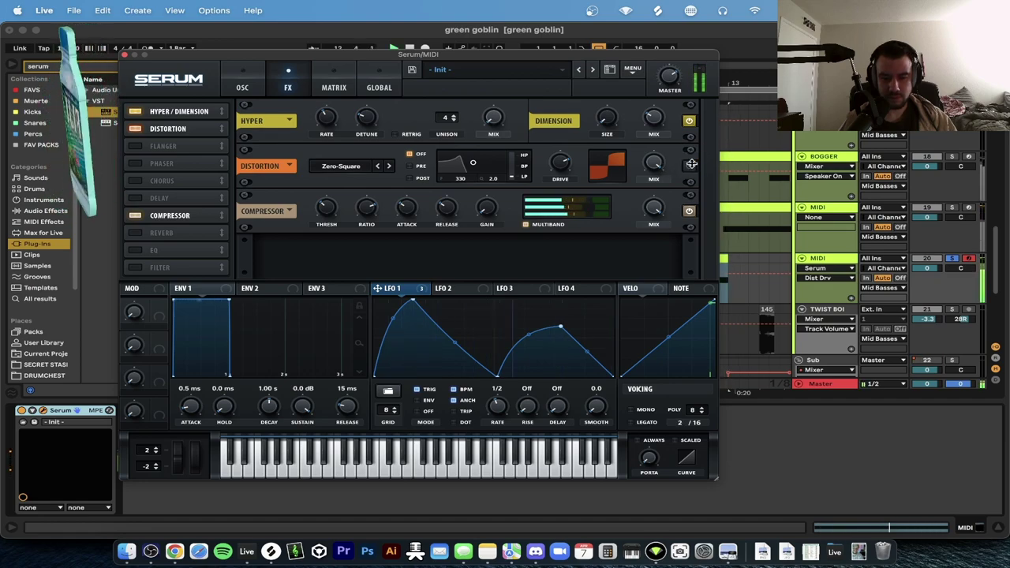
{"action": "left_click", "coordinate": [127, 56]}
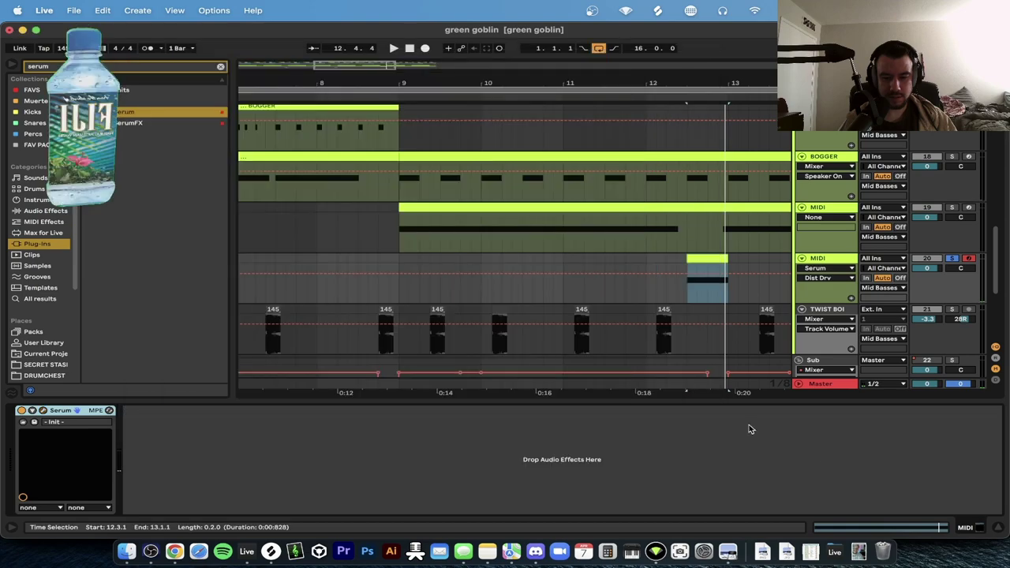
{"action": "left_click", "coordinate": [707, 258]}
{"action": "scroll", "coordinate": [707, 263], "scroll_direction": "right", "scroll_amount": 2}
{"action": "scroll", "coordinate": [707, 262], "scroll_direction": "up", "scroll_amount": 4}
{"action": "key", "text": "space"}
{"action": "scroll", "coordinate": [707, 263], "scroll_direction": "down", "scroll_amount": 2}
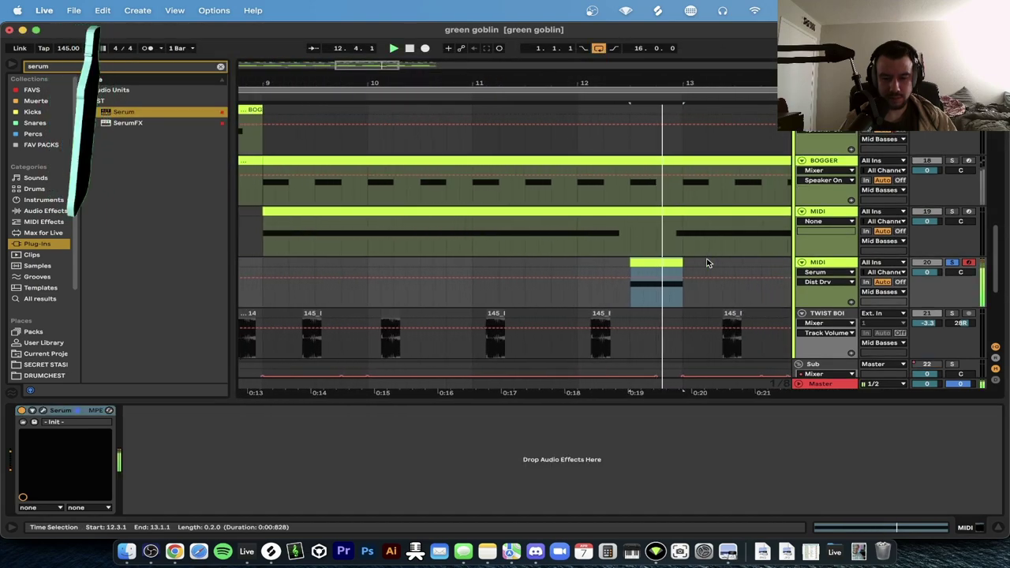
{"action": "mouse_move", "coordinate": [682, 262]}
{"action": "left_mouse_down"}
{"action": "mouse_move", "coordinate": [763, 261]}
{"action": "mouse_move", "coordinate": [684, 260]}
{"action": "left_mouse_up"}
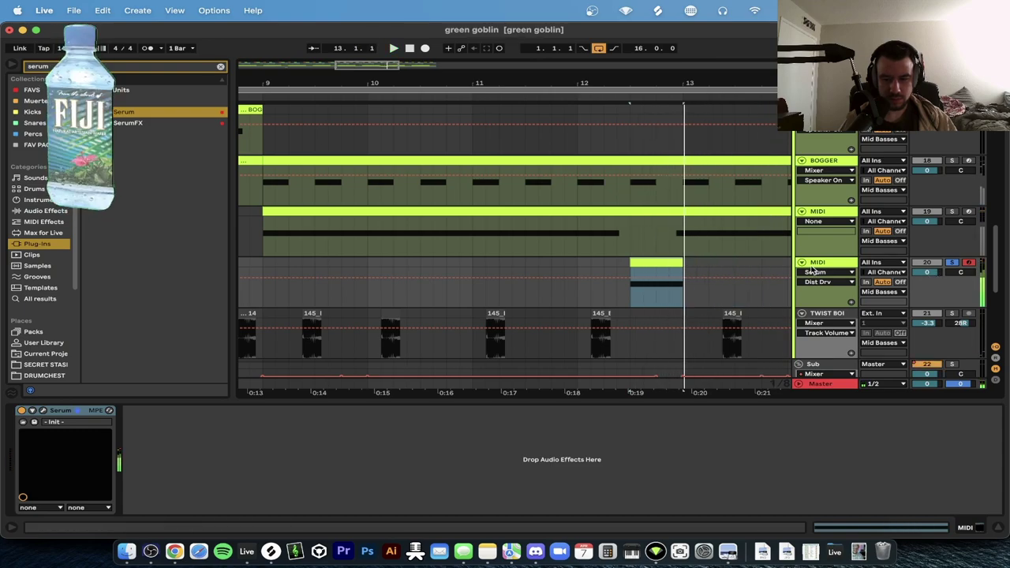
{"action": "left_click", "coordinate": [44, 411]}
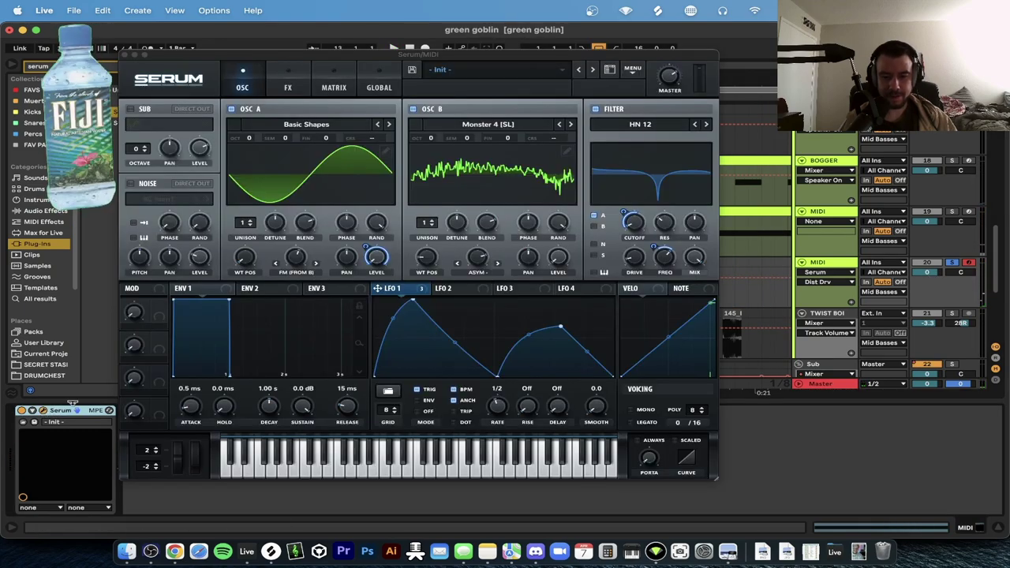
{"action": "left_click", "coordinate": [123, 55]}
Remove the Mid Basses group's Speaker On mute dip in the last beat before bar 13.
{"action": "scroll", "coordinate": [760, 158], "scroll_direction": "up", "scroll_amount": 5}
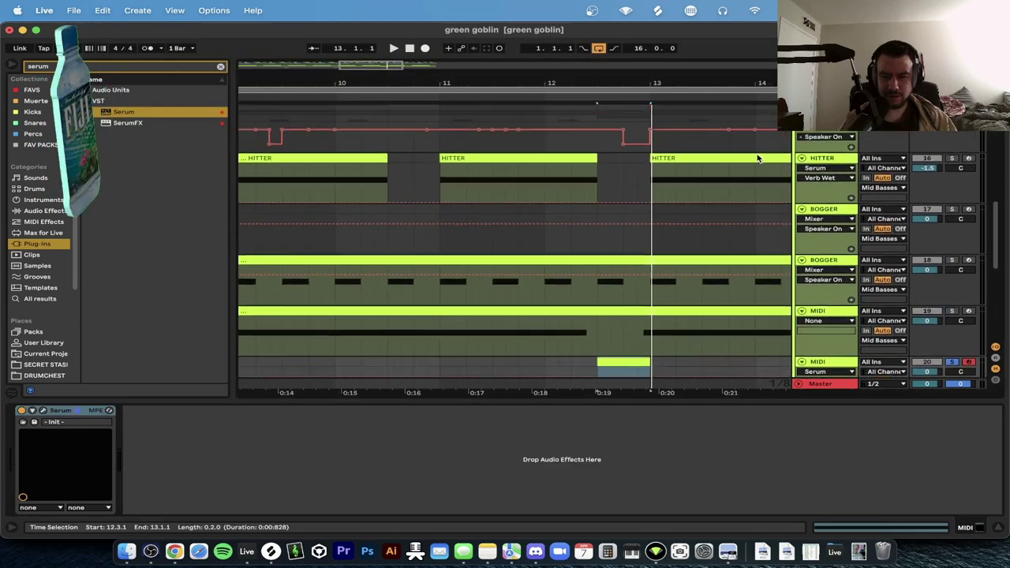
{"action": "left_click", "coordinate": [609, 220]}
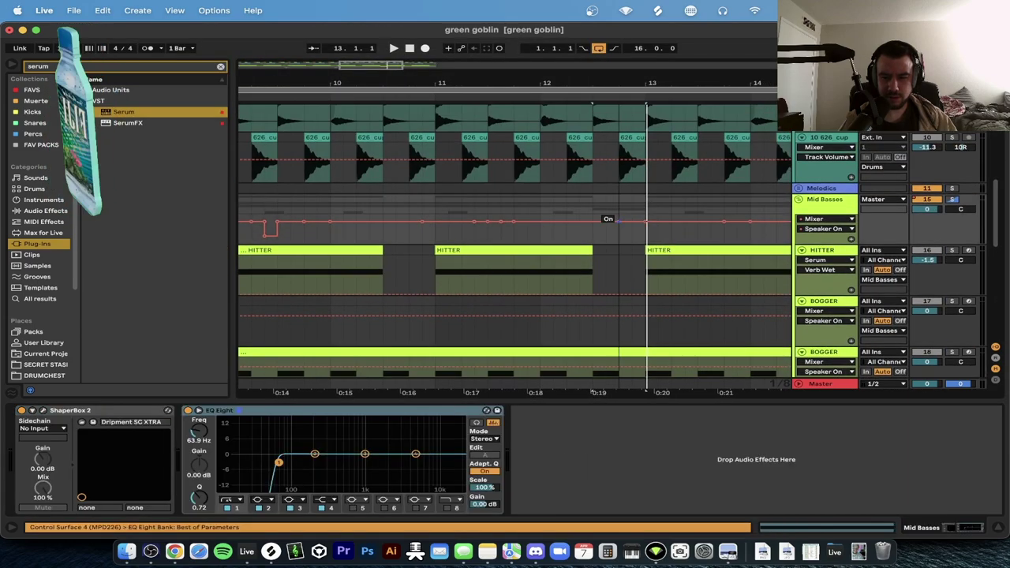
{"action": "scroll", "coordinate": [591, 229], "scroll_direction": "down", "scroll_amount": 5}
{"action": "scroll", "coordinate": [589, 233], "scroll_direction": "down", "scroll_amount": 1}
{"action": "key", "text": "space"}
{"action": "left_click", "coordinate": [568, 226]}
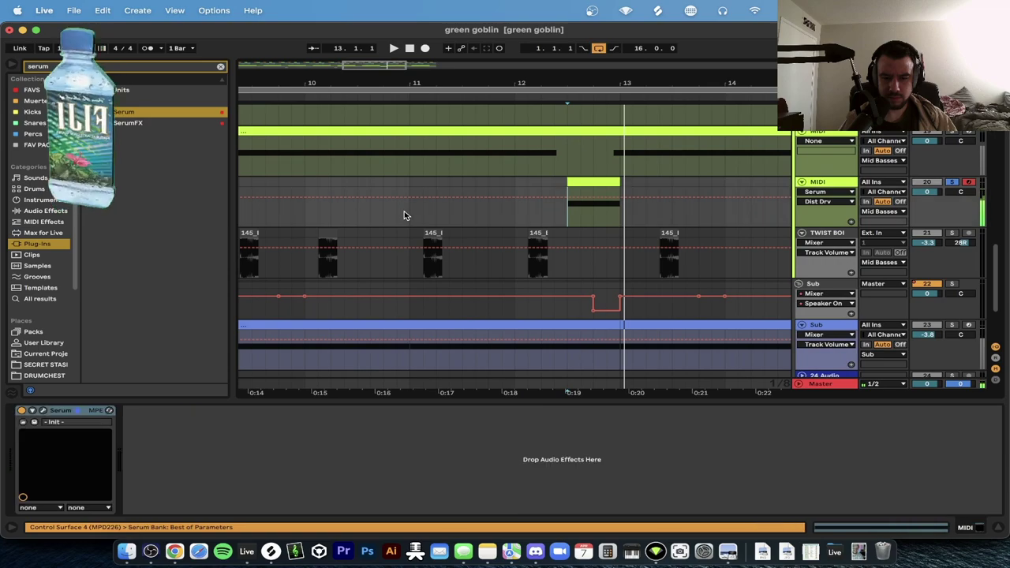
Unsolo the new Serum track, hide the browser and play the arrangement from bar 9 to hear the bass in context.
{"action": "scroll", "coordinate": [404, 210], "scroll_direction": "down", "scroll_amount": 5}
{"action": "left_click", "coordinate": [322, 217]}
{"action": "key", "text": "space"}
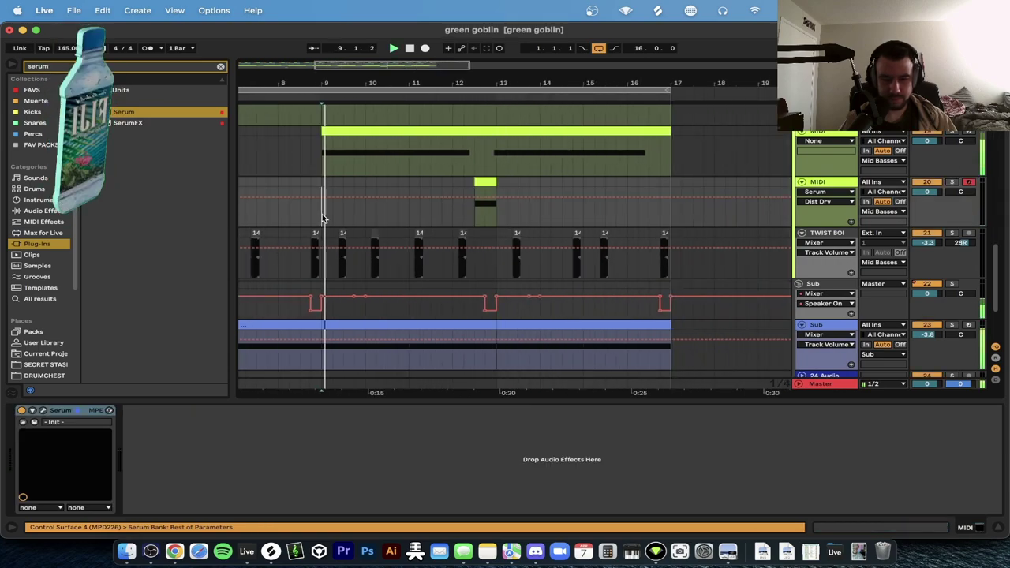
{"action": "scroll", "coordinate": [323, 218], "scroll_direction": "up", "scroll_amount": 3}
{"action": "scroll", "coordinate": [323, 218], "scroll_direction": "right", "scroll_amount": 2}
{"action": "left_click", "coordinate": [343, 403]}
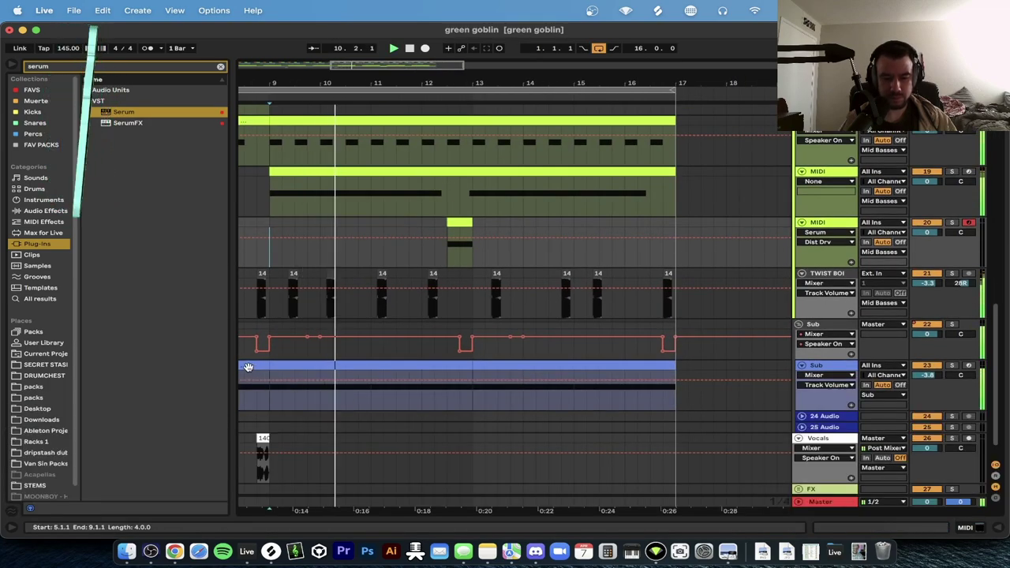
{"action": "key", "text": "super+alt+b"}
{"action": "scroll", "coordinate": [432, 340], "scroll_direction": "up", "scroll_amount": 2}
{"action": "scroll", "coordinate": [432, 340], "scroll_direction": "up", "scroll_amount": 3}
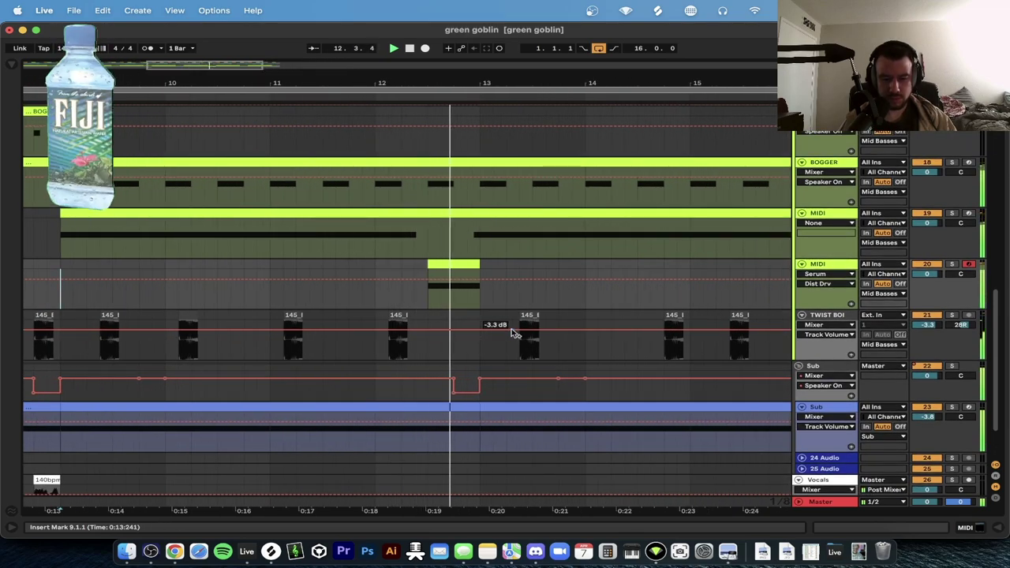
{"action": "scroll", "coordinate": [512, 328], "scroll_direction": "down", "scroll_amount": 3}
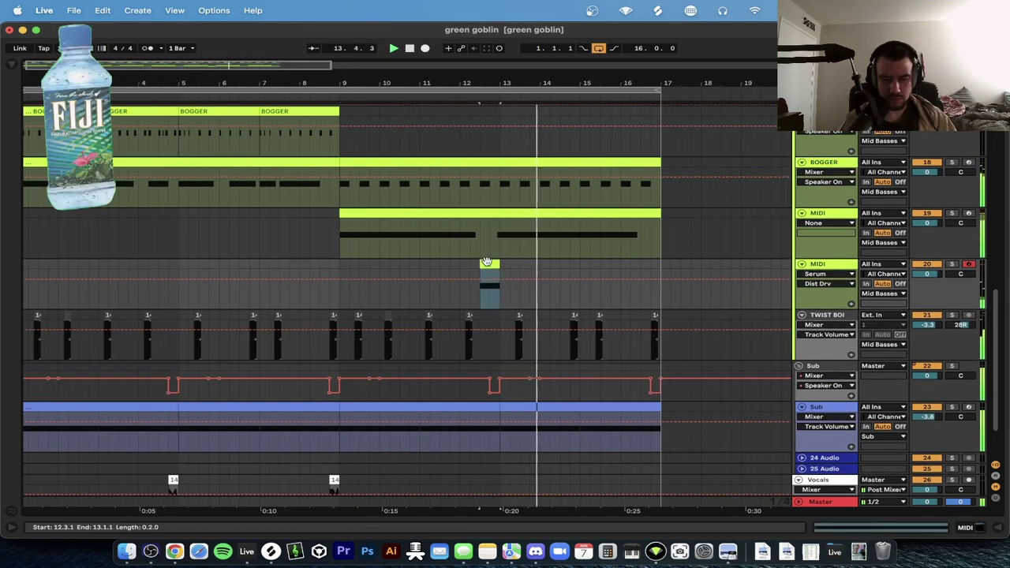
Enable Serum's sub oscillator with direct out on the new bass and modulate its level with LFO 1.
{"action": "double_click", "coordinate": [494, 298]}
{"action": "left_click", "coordinate": [841, 260]}
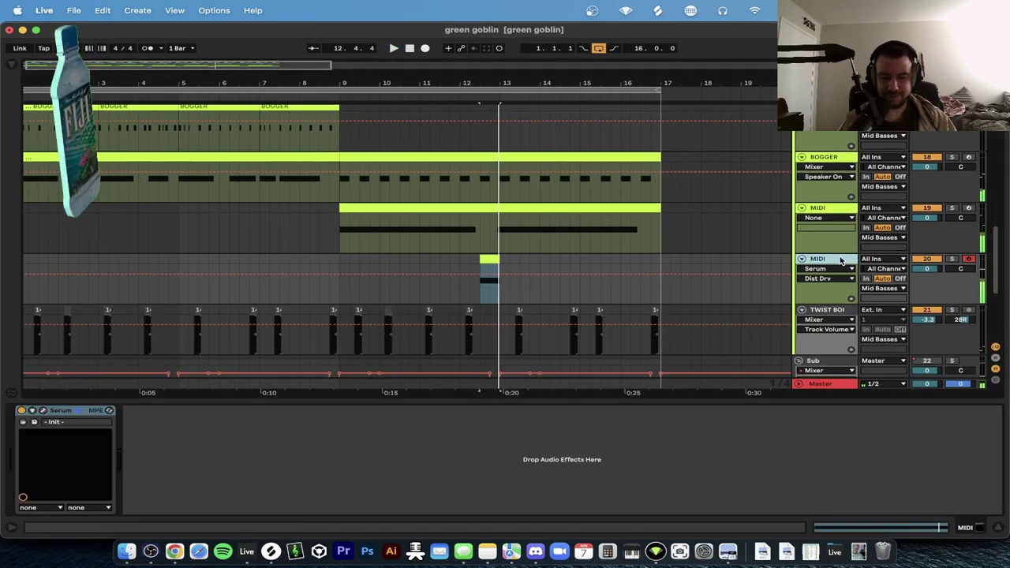
{"action": "left_click", "coordinate": [43, 411]}
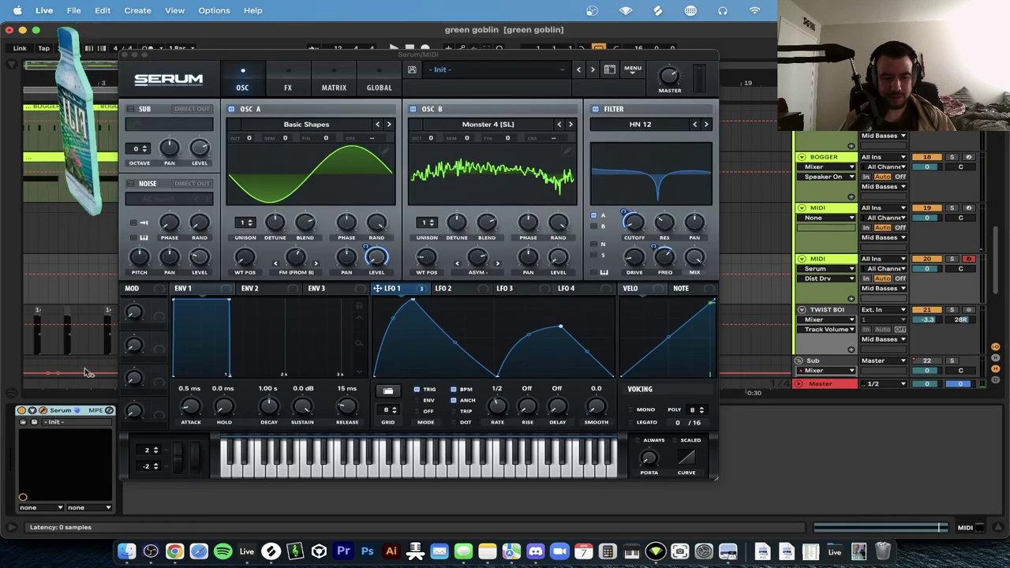
{"action": "left_click", "coordinate": [130, 109]}
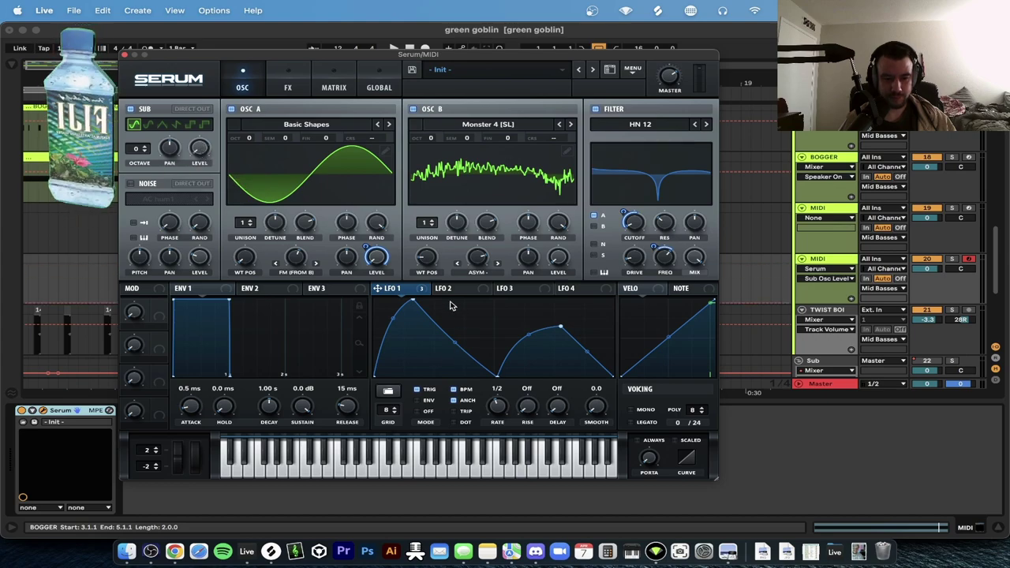
{"action": "left_click", "coordinate": [193, 108]}
{"action": "key", "text": "space"}
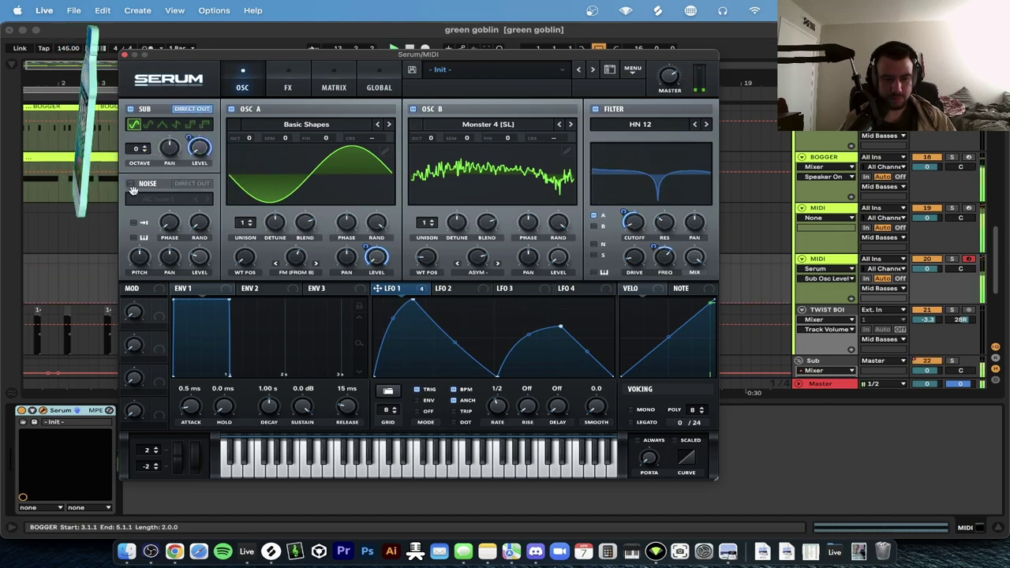
Enable Serum's AC hum1 noise source and modulate its level with LFO 1, then close the plug-in window.
{"action": "left_click_drag", "start_coordinate": [193, 261], "coordinate": [194, 261]}
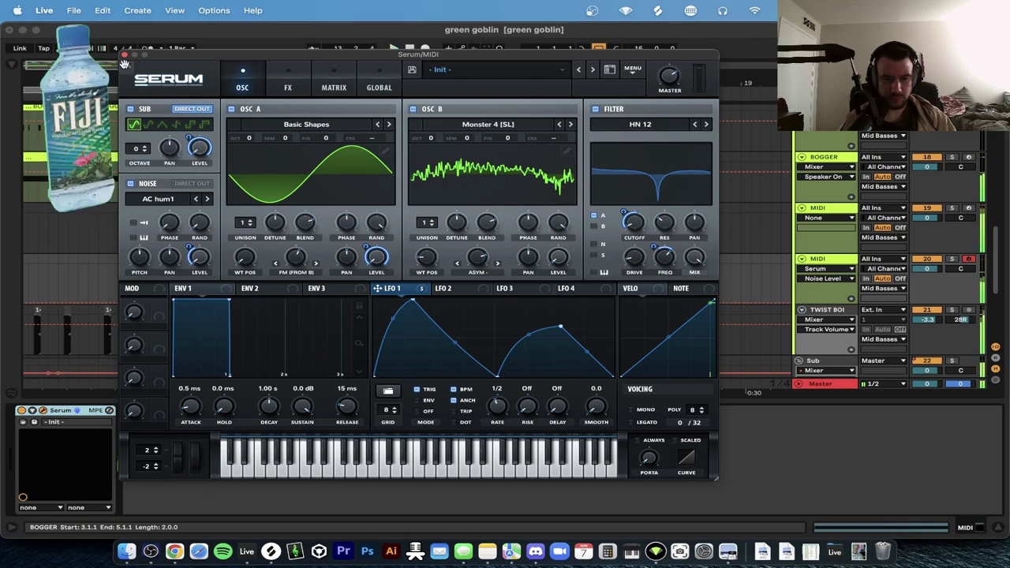
{"action": "left_click_drag", "start_coordinate": [122, 52], "coordinate": [121, 50]}
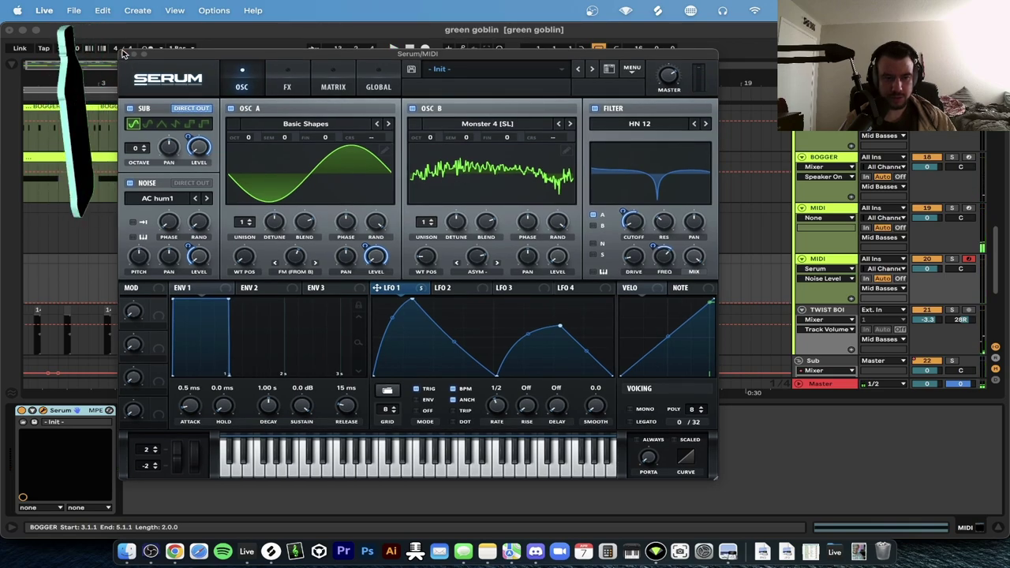
{"action": "left_click", "coordinate": [123, 56]}
Search the browser for "dripments" and load the dripmentSTEREOFX rack onto the new Serum track.
{"action": "key", "text": "super+alt+b"}
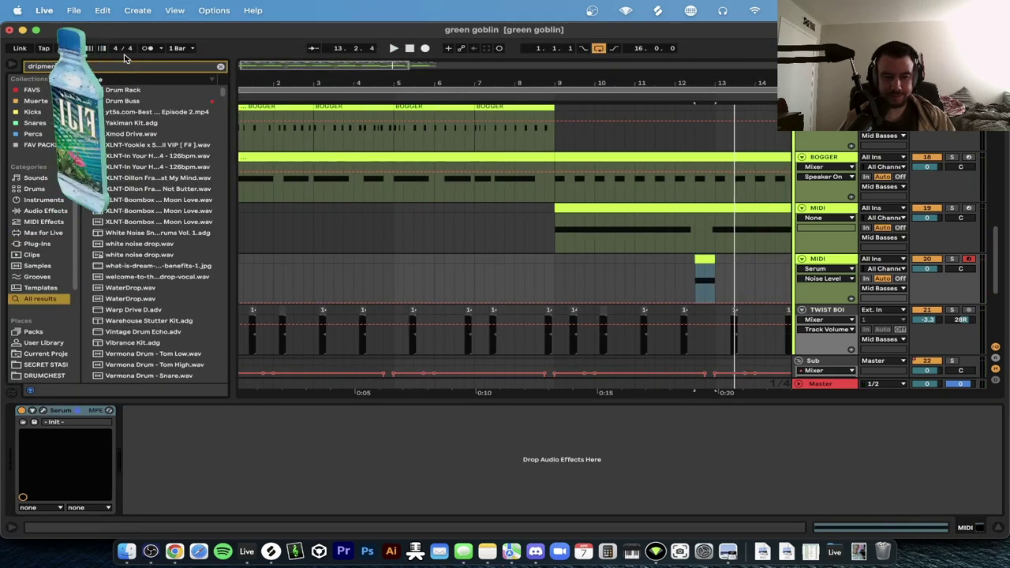
{"action": "type", "text": "s"}
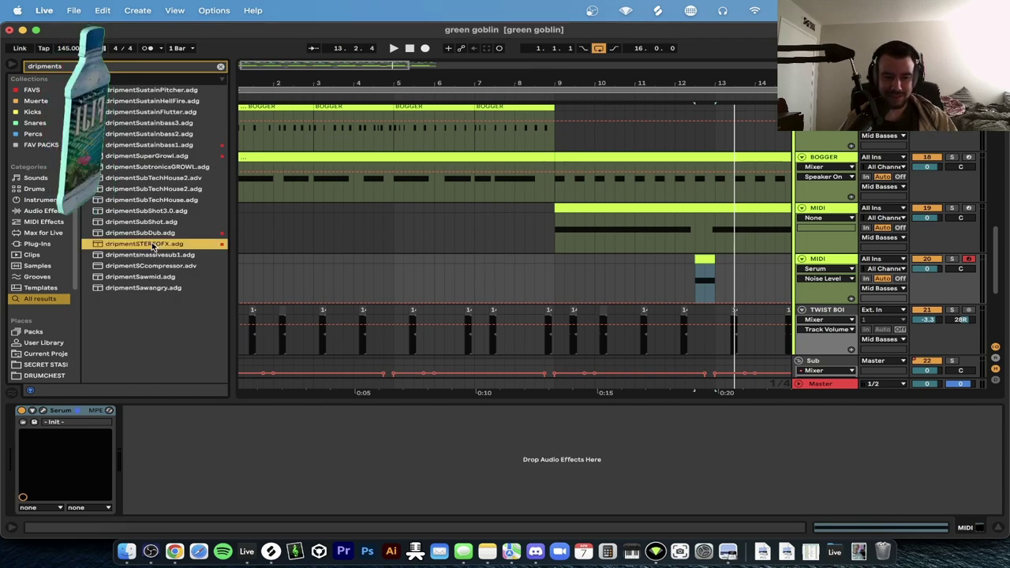
{"action": "key", "text": "Return"}
Insert OTT ahead of the dripmentSTEREOFX rack, set the rack's high sides chain volume to -2.4 dB and play back the clip.
{"action": "key", "text": "super+f"}
{"action": "type", "text": "ott"}
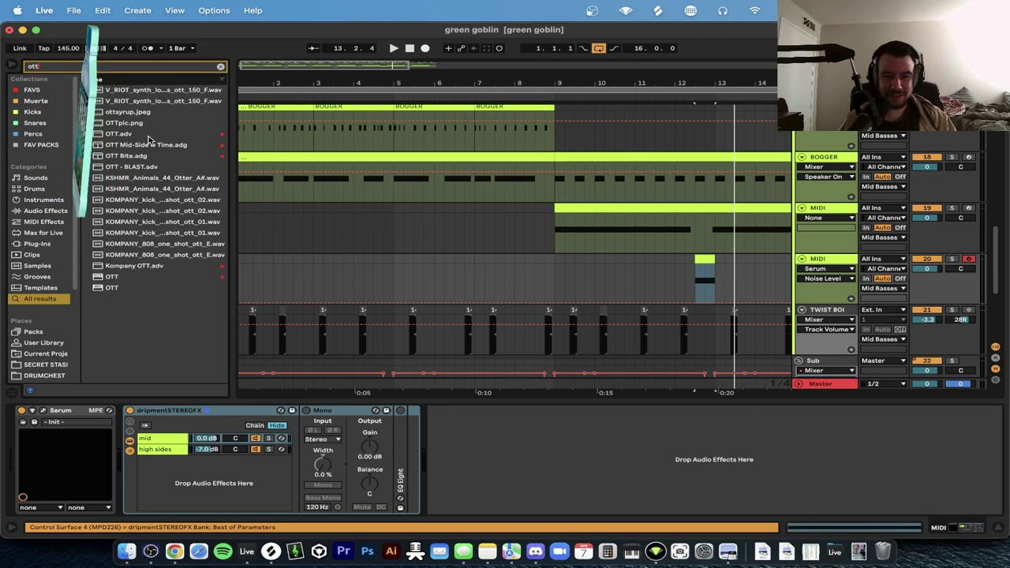
{"action": "left_click_drag", "start_coordinate": [124, 139], "coordinate": [134, 473]}
{"action": "left_click_drag", "start_coordinate": [539, 450], "coordinate": [539, 439]}
{"action": "key", "text": "space"}
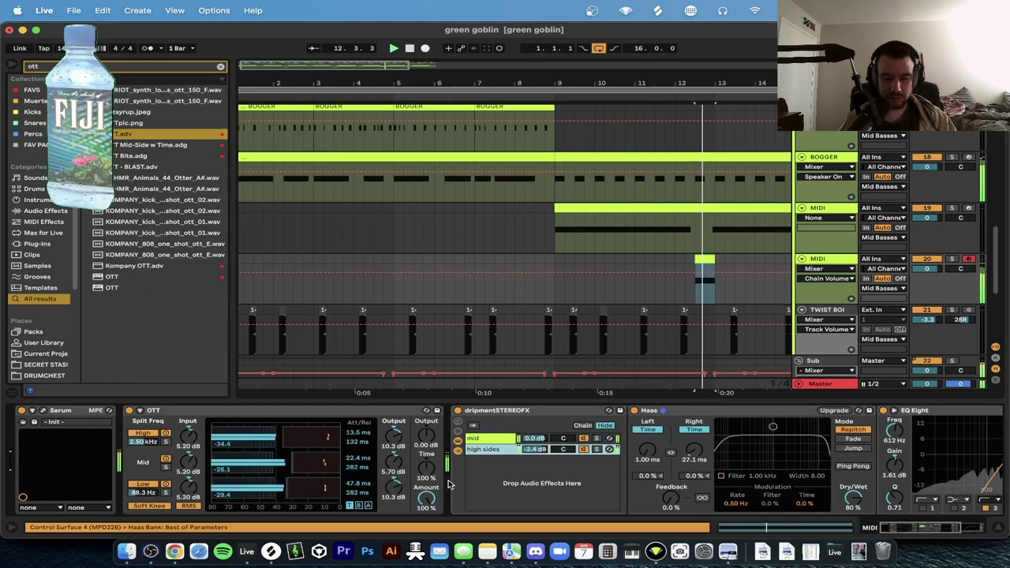
Set OTT's output to 9.30 dB, time scaling to 389 % and amount to 57 %, and compare the low band switched off and on.
{"action": "key", "text": "space"}
{"action": "left_click_drag", "start_coordinate": [426, 435], "coordinate": [426, 407]}
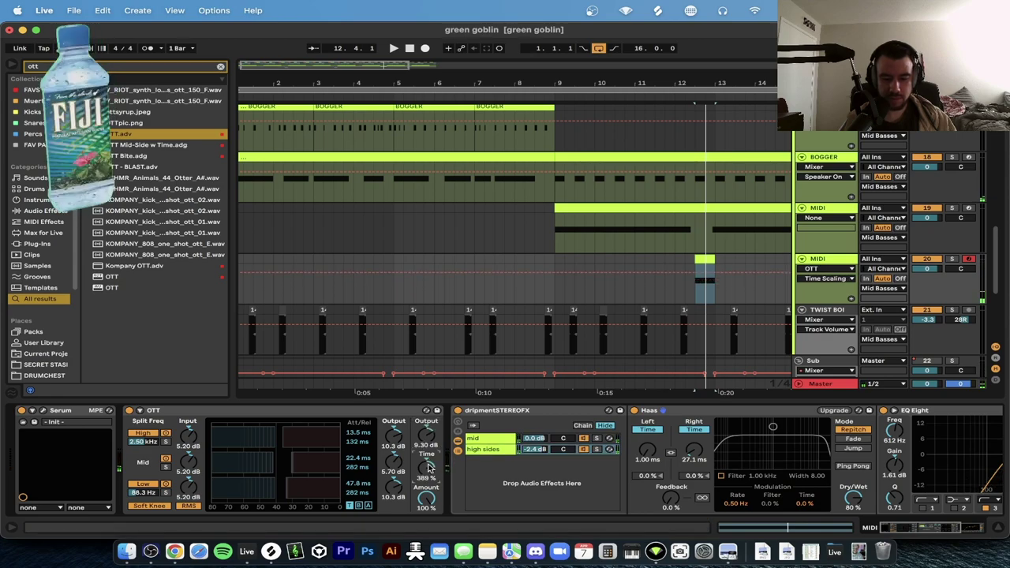
{"action": "key", "text": "space"}
{"action": "left_click_drag", "start_coordinate": [426, 499], "coordinate": [428, 508]}
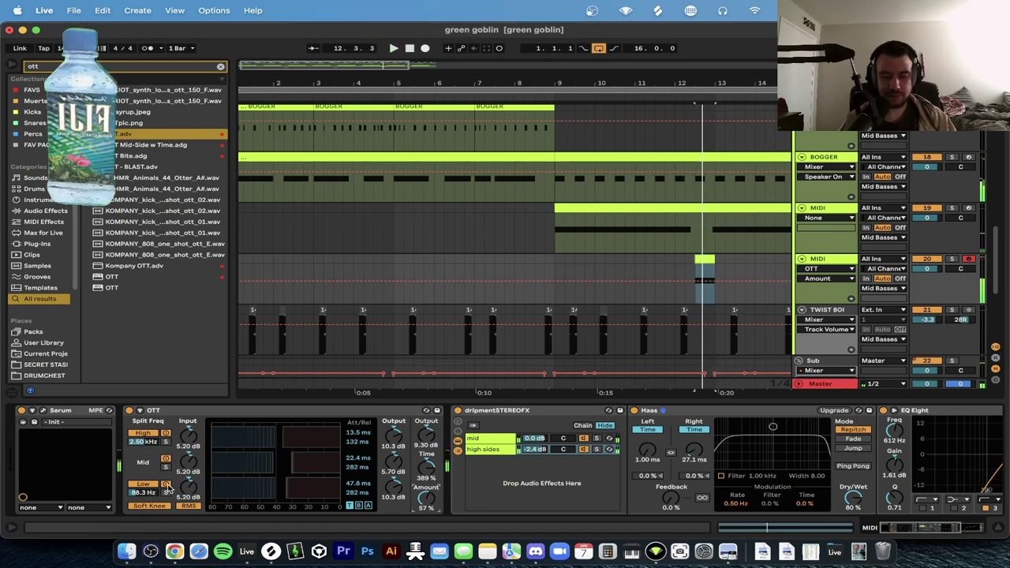
{"action": "key", "text": "space"}
{"action": "left_click", "coordinate": [167, 484]}
{"action": "left_click", "coordinate": [166, 484]}
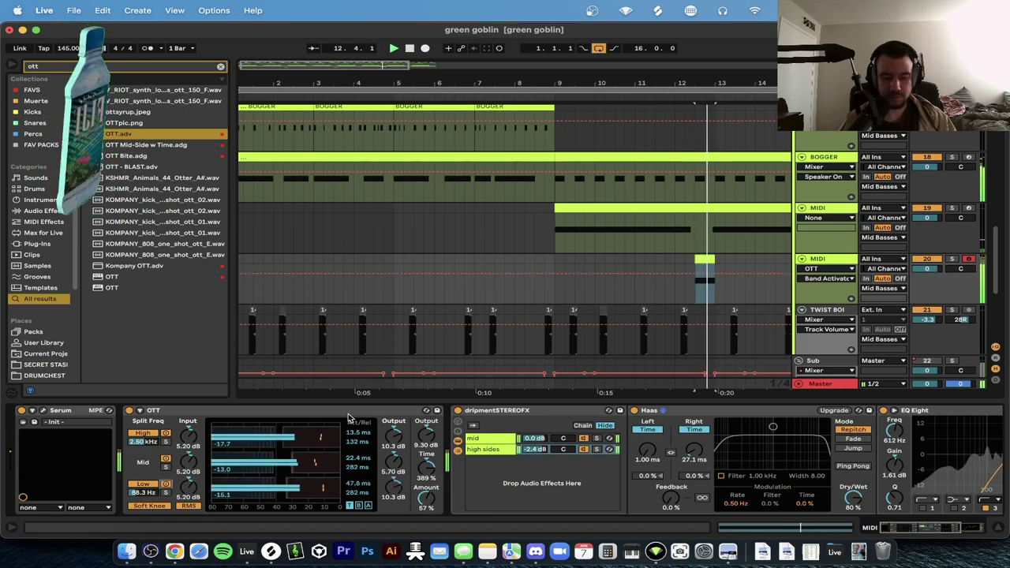
Play back the arrangement from bar 9.
{"action": "key", "text": "super+alt+l"}
{"action": "key", "text": "minus"}
{"action": "left_click", "coordinate": [408, 287]}
{"action": "left_click", "coordinate": [398, 289]}
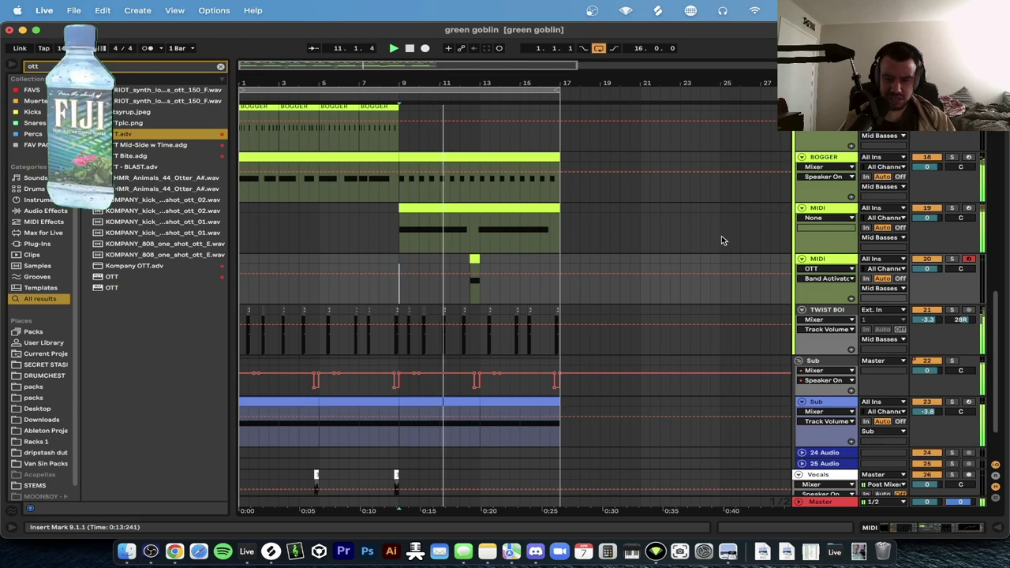
Rename MIDI track 19 as "sussy" and MIDI track 20 as "growl".
{"action": "scroll", "coordinate": [755, 229], "scroll_direction": "up", "scroll_amount": 1}
{"action": "left_click", "coordinate": [817, 219]}
{"action": "key", "text": "super+r"}
{"action": "type", "text": "sussy"}
{"action": "key", "text": "Return"}
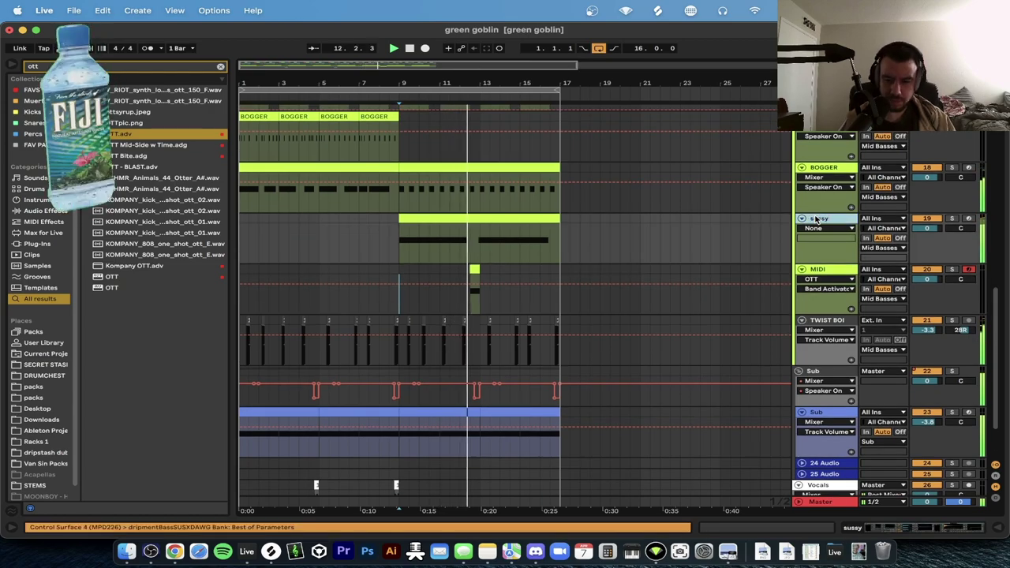
{"action": "left_click", "coordinate": [833, 271]}
{"action": "key", "text": "super+r"}
{"action": "type", "text": "growl"}
{"action": "key", "text": "Return"}
{"action": "scroll", "coordinate": [526, 313], "scroll_direction": "down", "scroll_amount": 2}
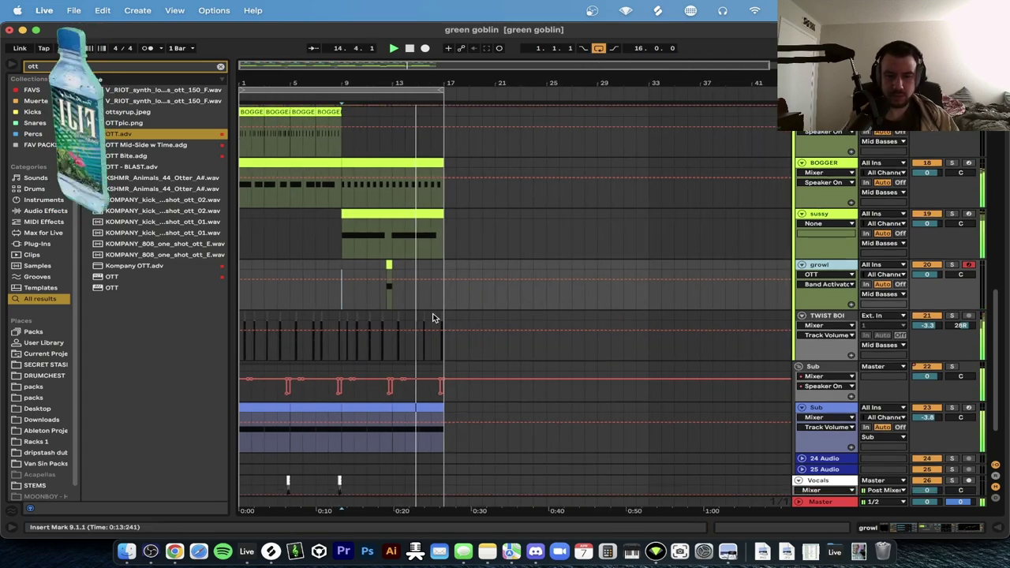
Hide the browser and raise the Sub MIDI track's volume to -0.7 dB.
{"action": "key", "text": "super+alt+b"}
{"action": "scroll", "coordinate": [147, 310], "scroll_direction": "up", "scroll_amount": 3}
{"action": "key", "text": "XF86AudioLowerVolume"}
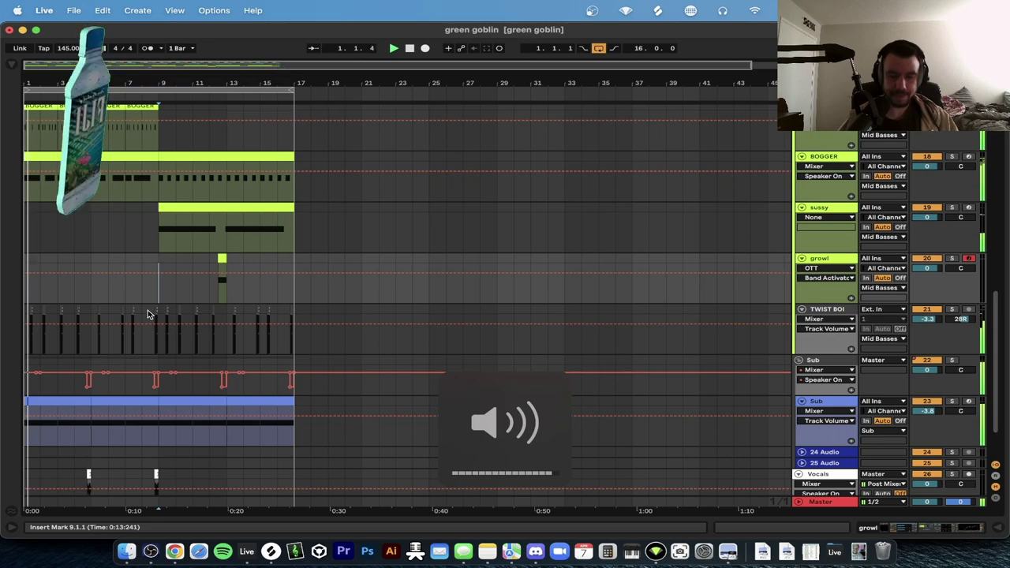
{"action": "scroll", "coordinate": [157, 317], "scroll_direction": "up", "scroll_amount": 1}
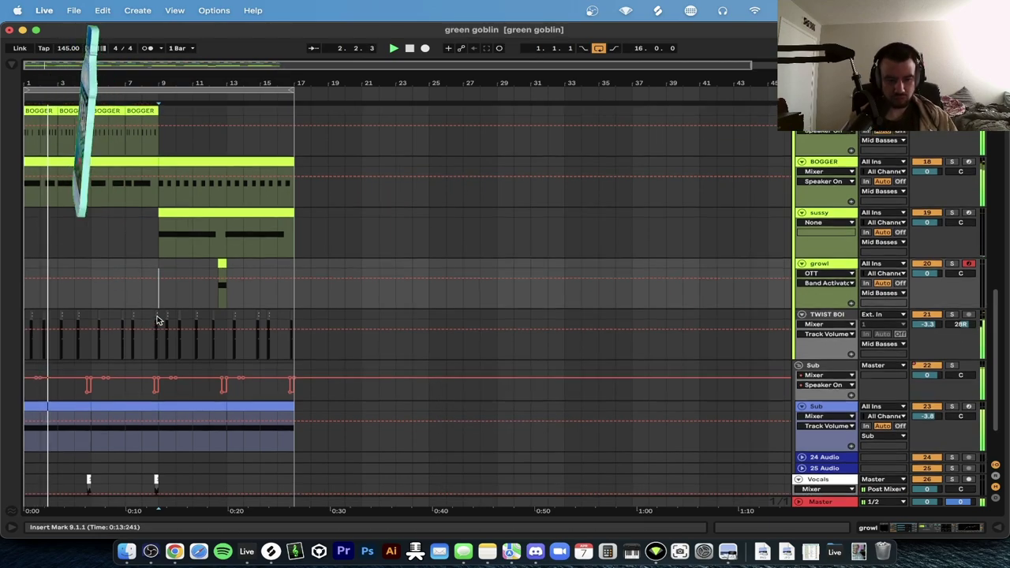
{"action": "scroll", "coordinate": [157, 319], "scroll_direction": "up", "scroll_amount": 2}
{"action": "scroll", "coordinate": [48, 273], "scroll_direction": "up", "scroll_amount": 2}
{"action": "scroll", "coordinate": [49, 273], "scroll_direction": "up", "scroll_amount": 4}
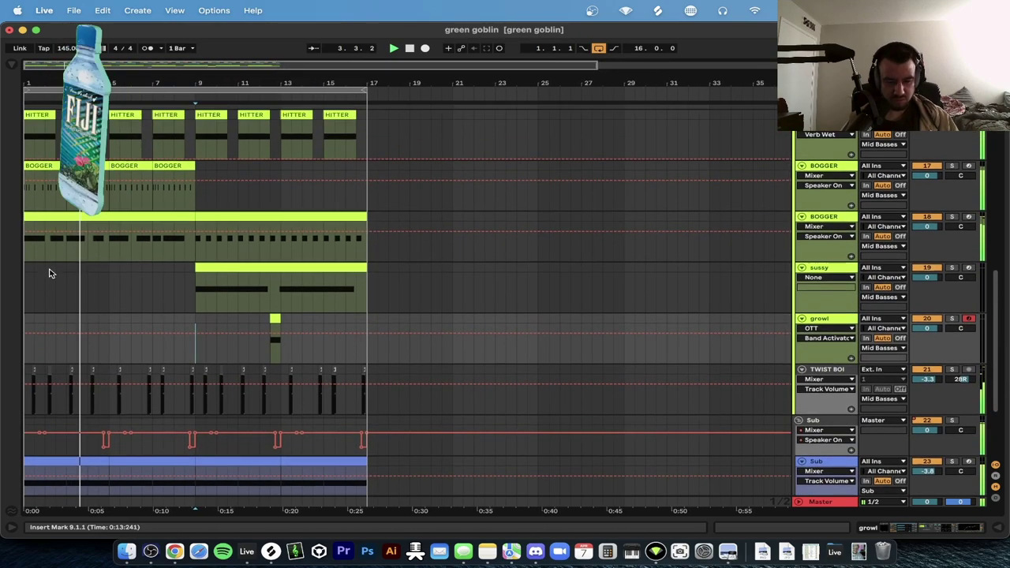
{"action": "scroll", "coordinate": [49, 269], "scroll_direction": "up", "scroll_amount": 2}
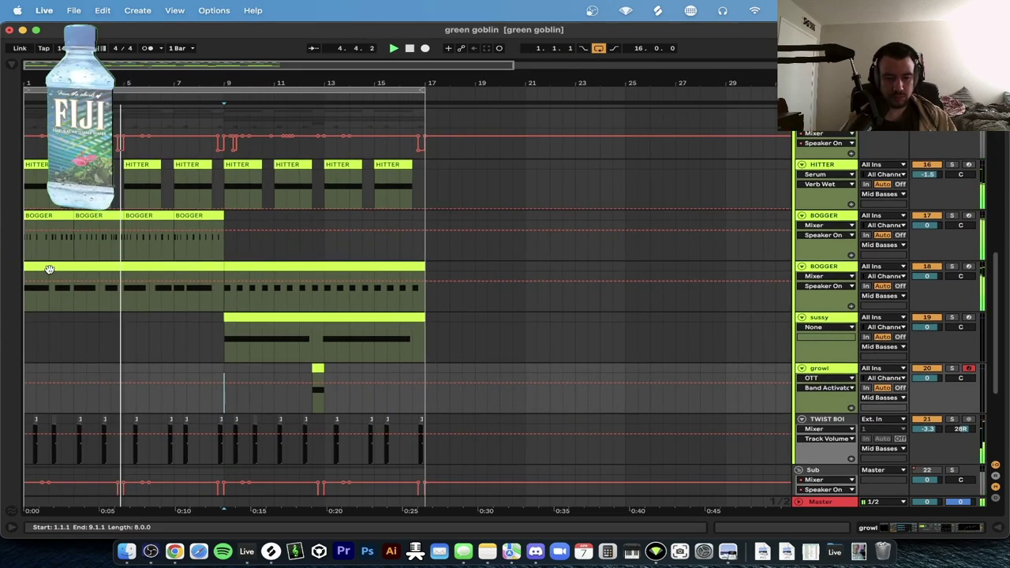
{"action": "scroll", "coordinate": [48, 269], "scroll_direction": "down", "scroll_amount": 5}
{"action": "left_click", "coordinate": [951, 341]}
{"action": "left_click_drag", "start_coordinate": [928, 350], "coordinate": [928, 337]}
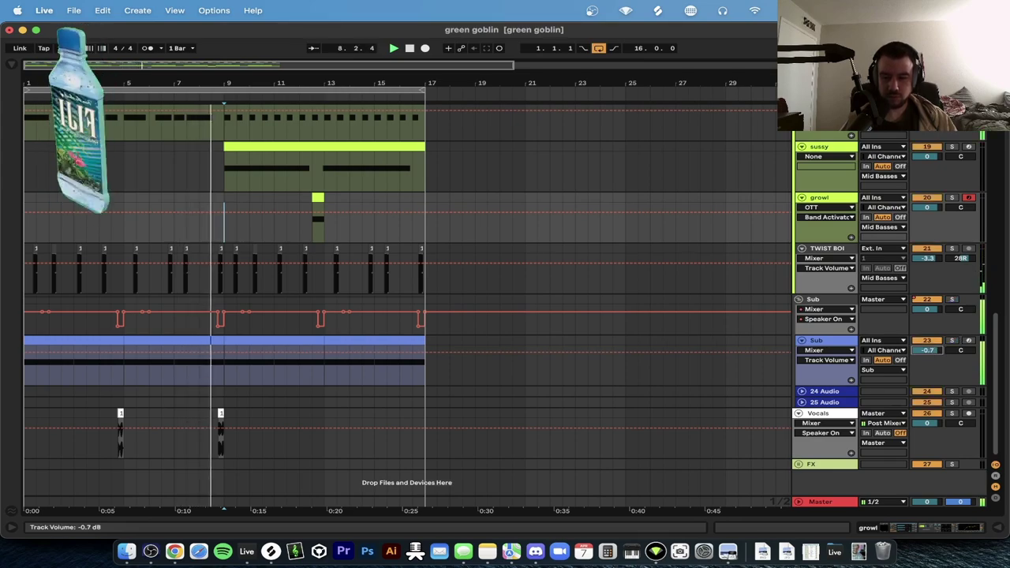
Lower the sussy track's volume to -2.0 dB and restart playback from the beginning.
{"action": "scroll", "coordinate": [210, 273], "scroll_direction": "up", "scroll_amount": 5}
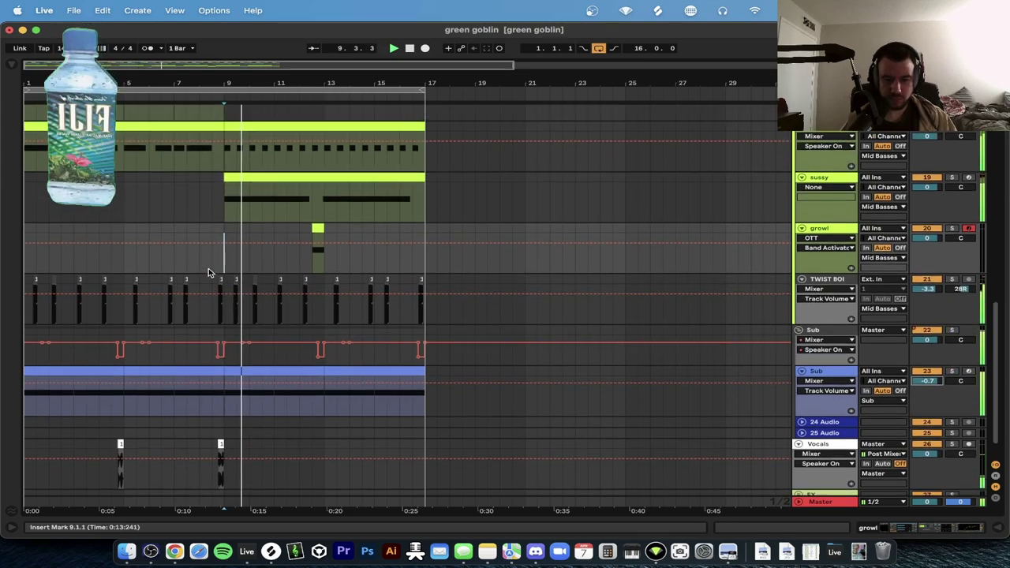
{"action": "left_click_drag", "start_coordinate": [925, 247], "coordinate": [925, 254]}
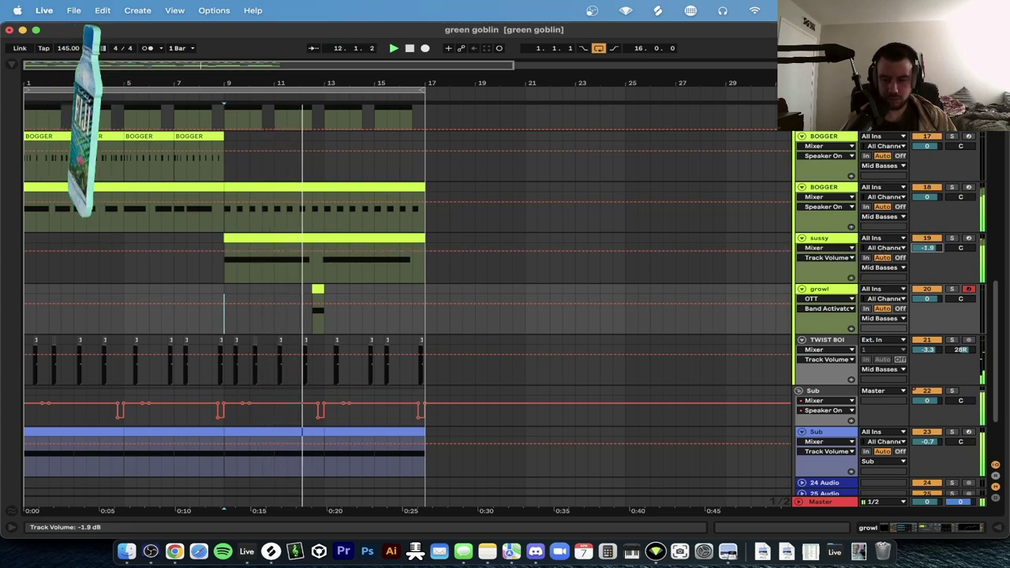
{"action": "double_click", "coordinate": [410, 48]}
{"action": "key", "text": "space"}
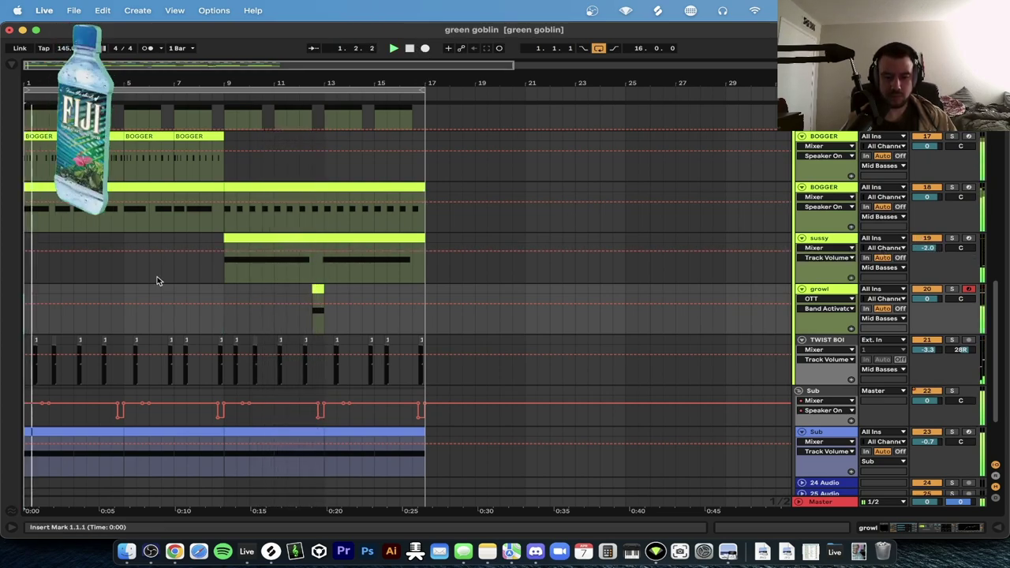
Lengthen the first D0 note of the clip on BOGGER track 18 to bar 3 and mute that track.
{"action": "scroll", "coordinate": [158, 277], "scroll_direction": "up", "scroll_amount": 1}
{"action": "scroll", "coordinate": [552, 242], "scroll_direction": "up", "scroll_amount": 4}
{"action": "left_click", "coordinate": [954, 306]}
{"action": "key", "text": "space"}
{"action": "key", "text": "space"}
{"action": "double_click", "coordinate": [66, 303]}
{"action": "left_click_drag", "start_coordinate": [298, 400], "coordinate": [394, 392]}
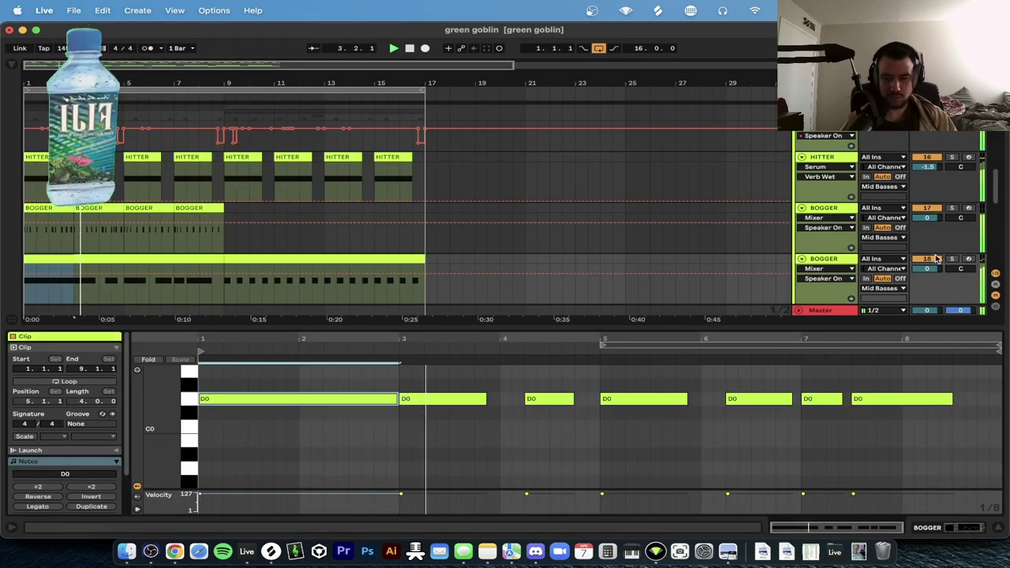
{"action": "key", "text": "space"}
{"action": "key", "text": "super+alt+l"}
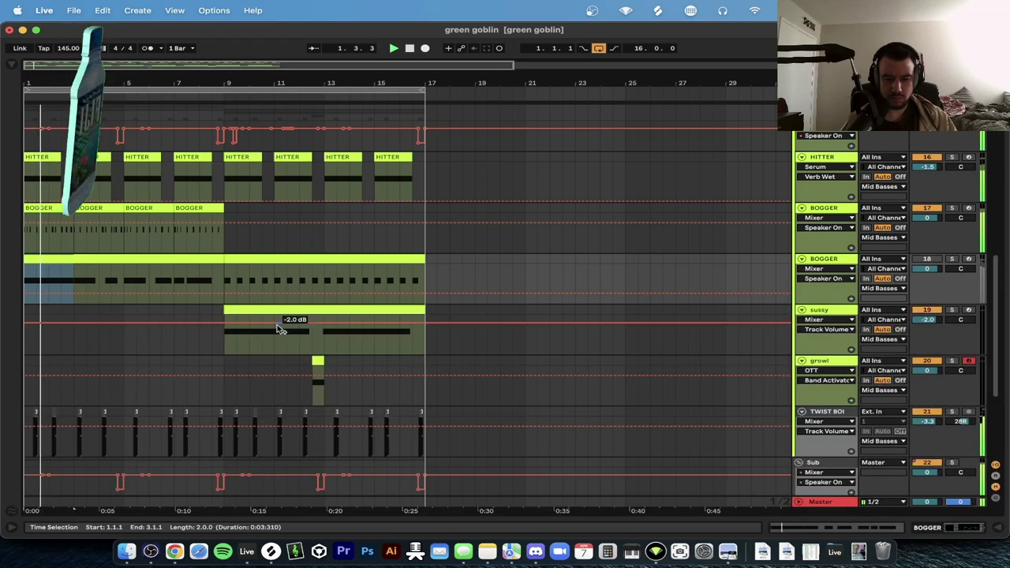
In track 17's first BOGGER clip, remove the note at 1.1.3 and lengthen the D0 notes at 1.1 and 1.2.
{"action": "scroll", "coordinate": [26, 282], "scroll_direction": "up", "scroll_amount": 5}
{"action": "key", "text": "space"}
{"action": "double_click", "coordinate": [51, 213]}
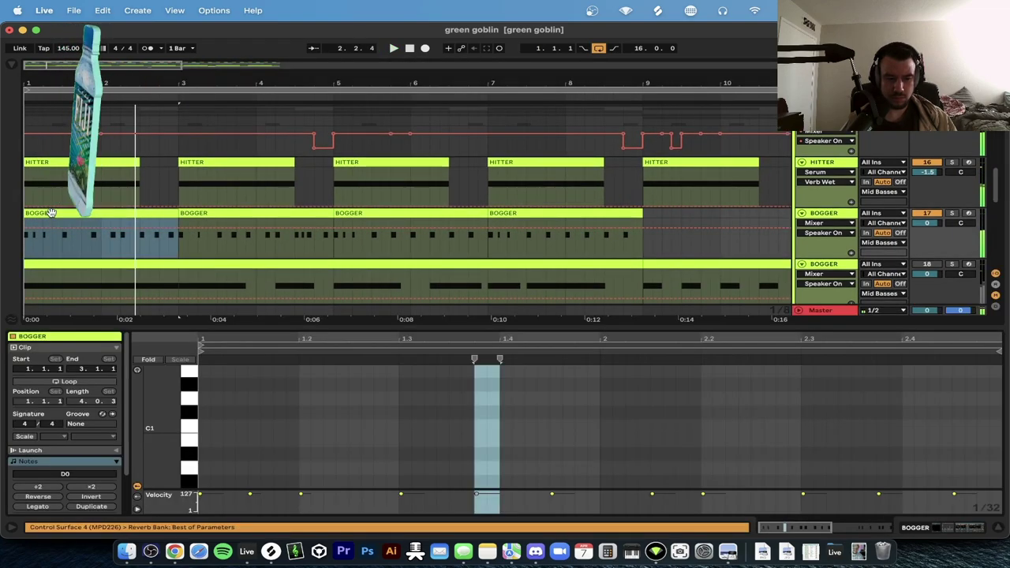
{"action": "key", "text": "space"}
{"action": "scroll", "coordinate": [303, 426], "scroll_direction": "down", "scroll_amount": 5}
{"action": "left_click_drag", "start_coordinate": [252, 397], "coordinate": [356, 398]}
{"action": "key", "text": "space"}
{"action": "key", "text": "space"}
{"action": "left_click_drag", "start_coordinate": [221, 398], "coordinate": [235, 398]}
{"action": "key", "text": "space"}
Paste copies of the clip's first D0 note at 1.3, 1.4 and bar 2, deleting the note at 1.4.3.
{"action": "key", "text": "super+c"}
{"action": "left_click", "coordinate": [401, 430]}
{"action": "key", "text": "super+v"}
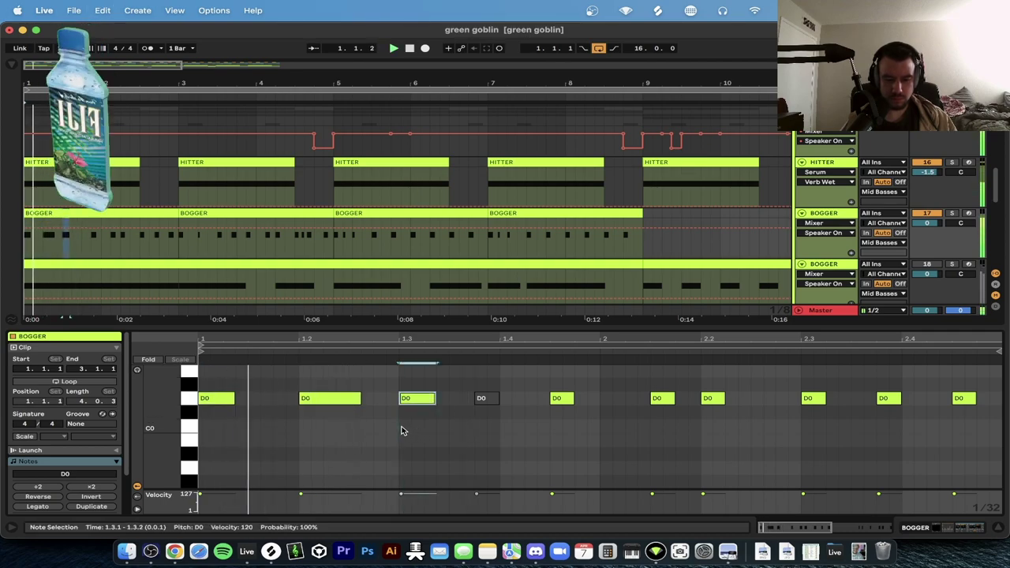
{"action": "left_click", "coordinate": [499, 409]}
{"action": "key", "text": "super+v"}
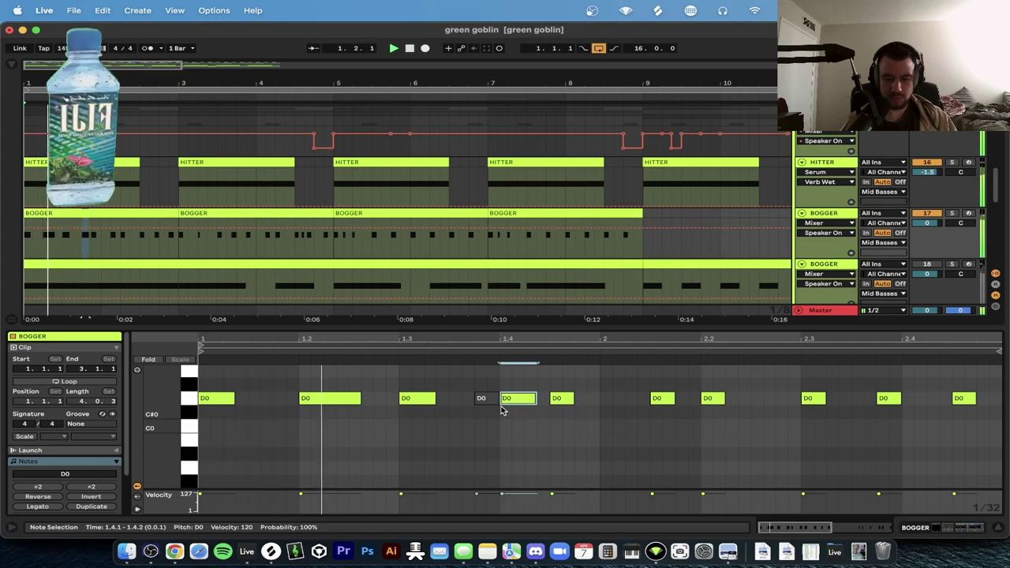
{"action": "left_click", "coordinate": [556, 399]}
{"action": "key", "text": "Delete"}
{"action": "left_click", "coordinate": [601, 413]}
{"action": "key", "text": "super+v"}
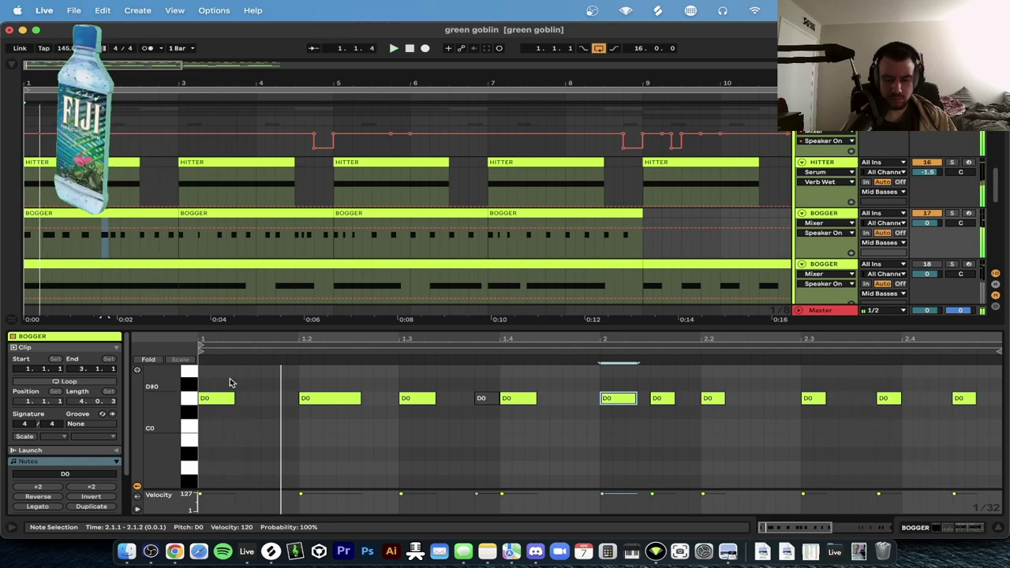
Move the D0 note at 1.2 to 1.2.3 and delete the note at bar 2.
{"action": "left_click_drag", "start_coordinate": [316, 397], "coordinate": [364, 397]}
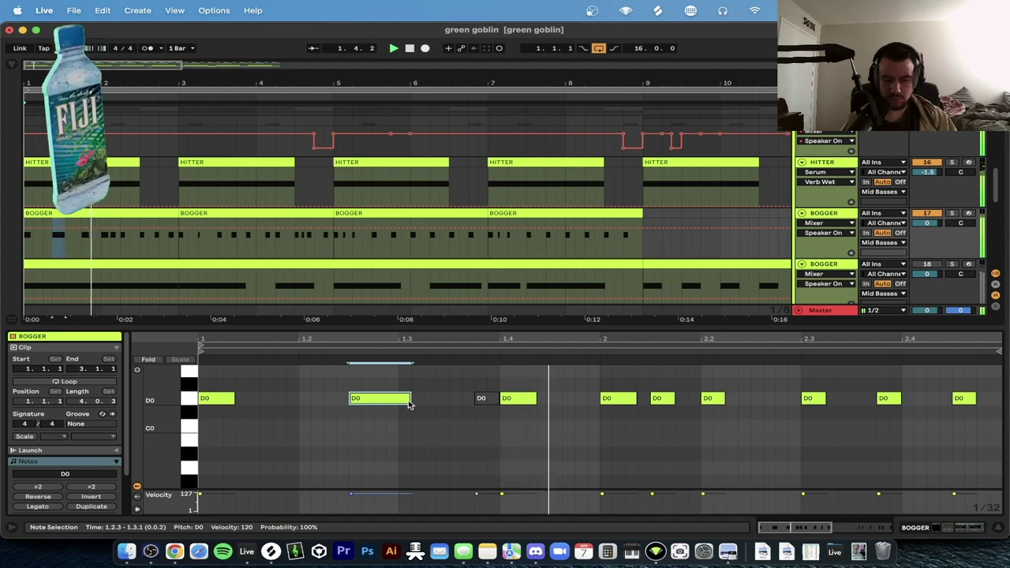
{"action": "double_click", "coordinate": [622, 399]}
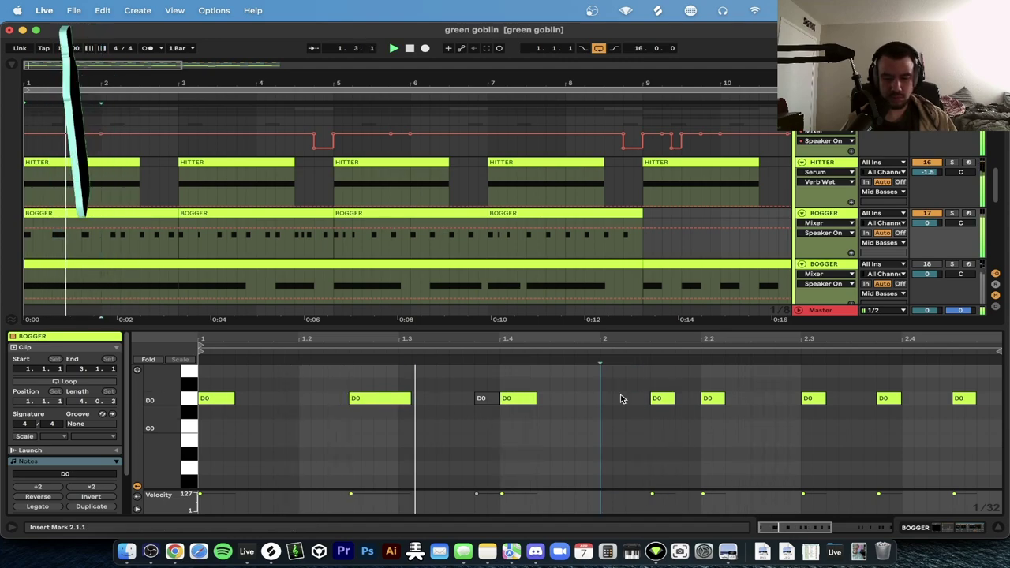
Lengthen the D0 note at 2.3.4 to end just past 2.4 and deactivate the note at 2.4.3.
{"action": "scroll", "coordinate": [623, 399], "scroll_direction": "right", "scroll_amount": 5}
{"action": "scroll", "coordinate": [582, 397], "scroll_direction": "down", "scroll_amount": 3}
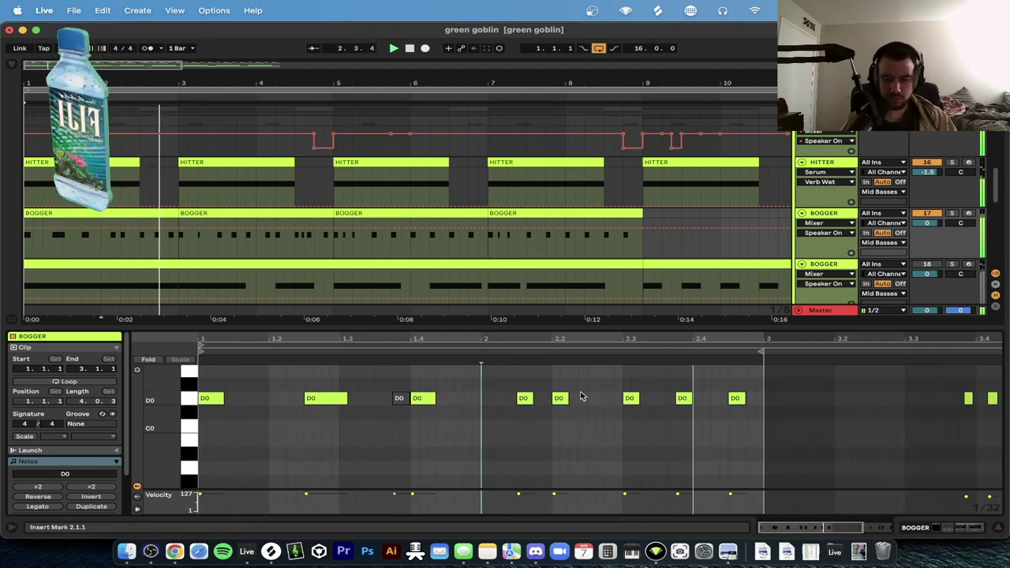
{"action": "left_click_drag", "start_coordinate": [689, 398], "coordinate": [707, 397]}
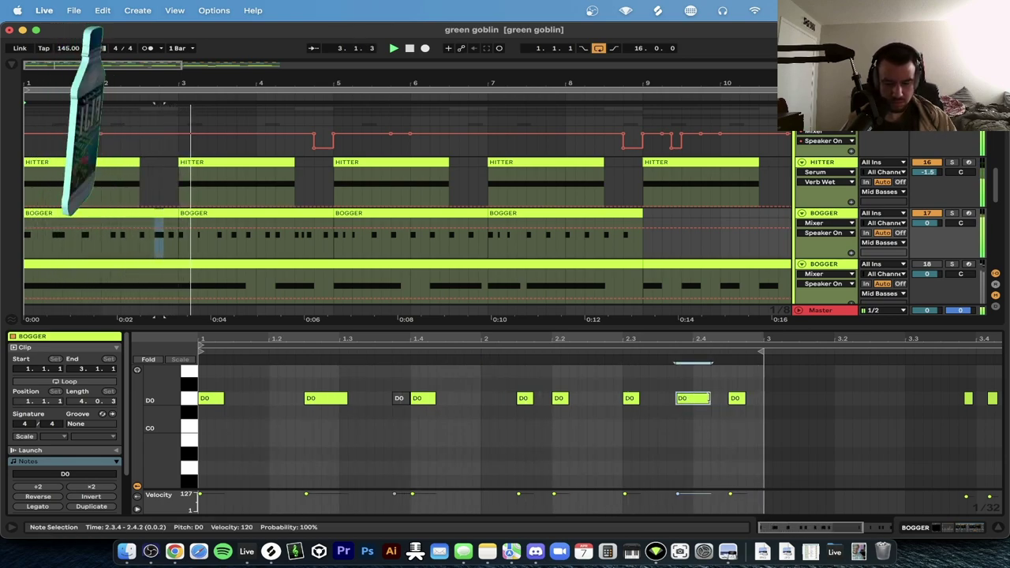
{"action": "key", "text": "Delete"}
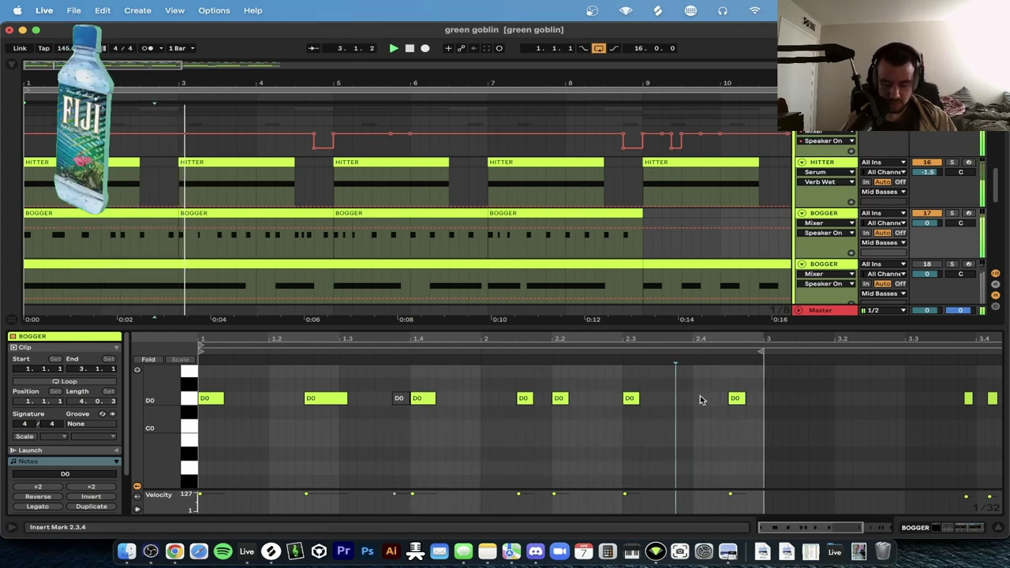
{"action": "key", "text": "super+z"}
{"action": "left_click_drag", "start_coordinate": [720, 401], "coordinate": [687, 399]}
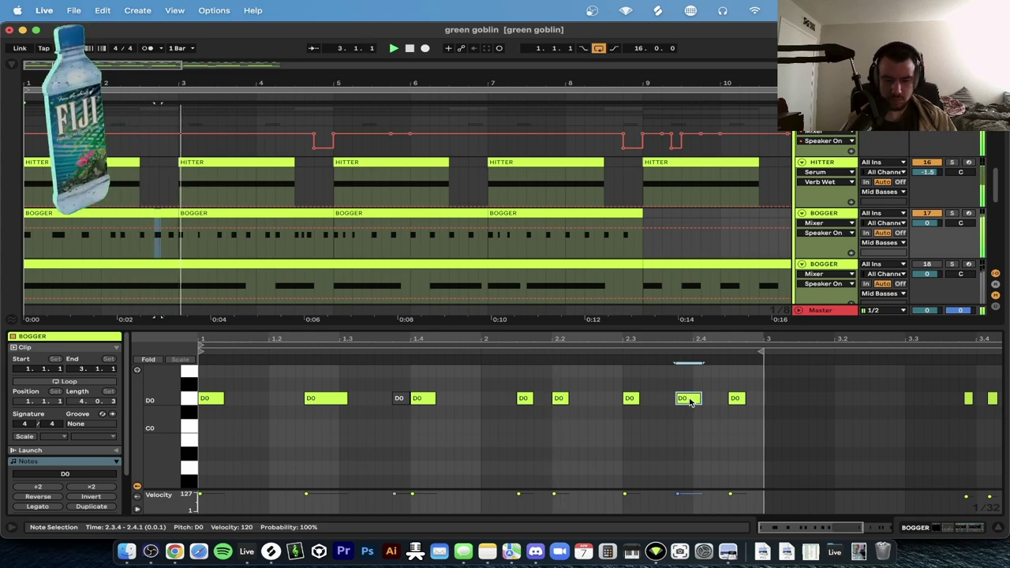
{"action": "left_click", "coordinate": [731, 398]}
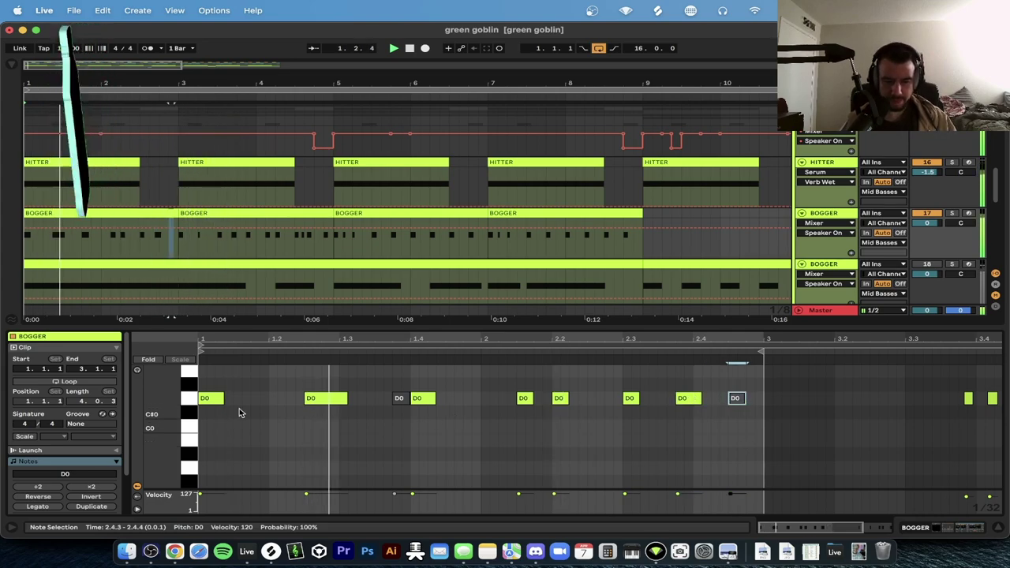
In the second BOGGER clip on track 17, deactivate the D0 notes at 1.3.4 and 1.4.3, keeping the one at 2.1.3 active.
{"action": "left_click", "coordinate": [212, 230]}
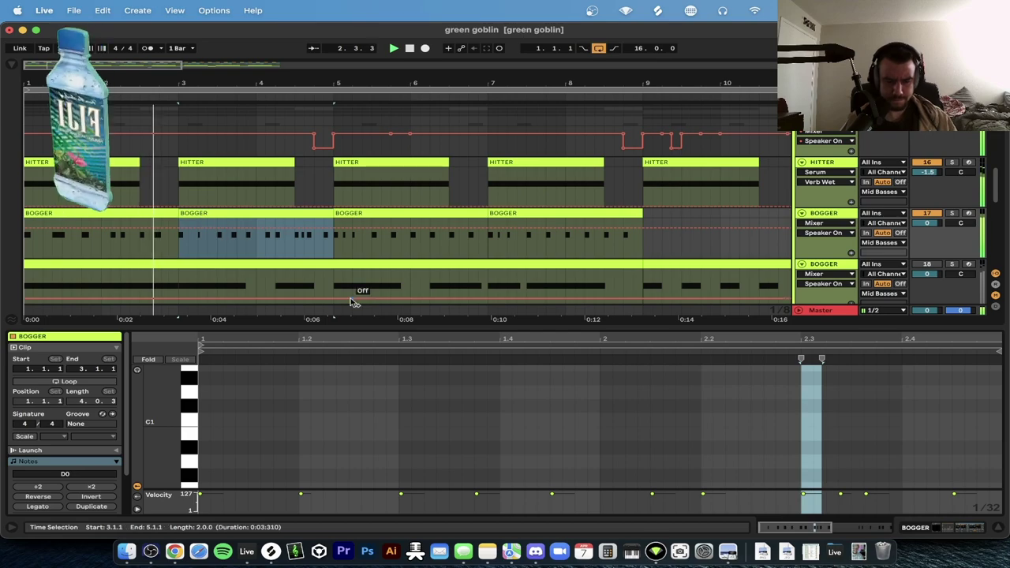
{"action": "scroll", "coordinate": [326, 439], "scroll_direction": "down", "scroll_amount": 3}
{"action": "scroll", "coordinate": [325, 439], "scroll_direction": "down", "scroll_amount": 5}
{"action": "left_click", "coordinate": [323, 450]}
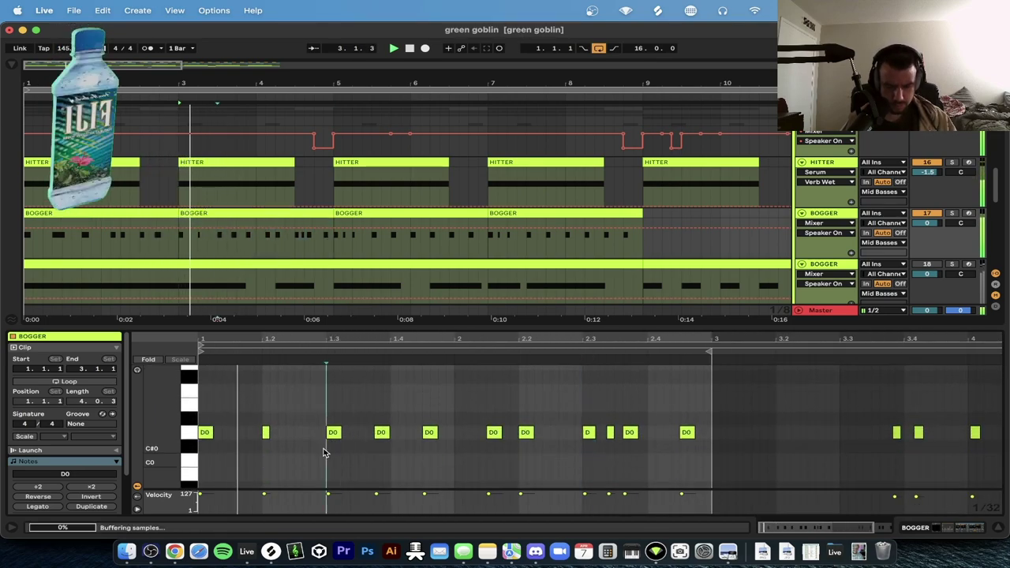
{"action": "left_click_drag", "start_coordinate": [392, 451], "coordinate": [505, 379]}
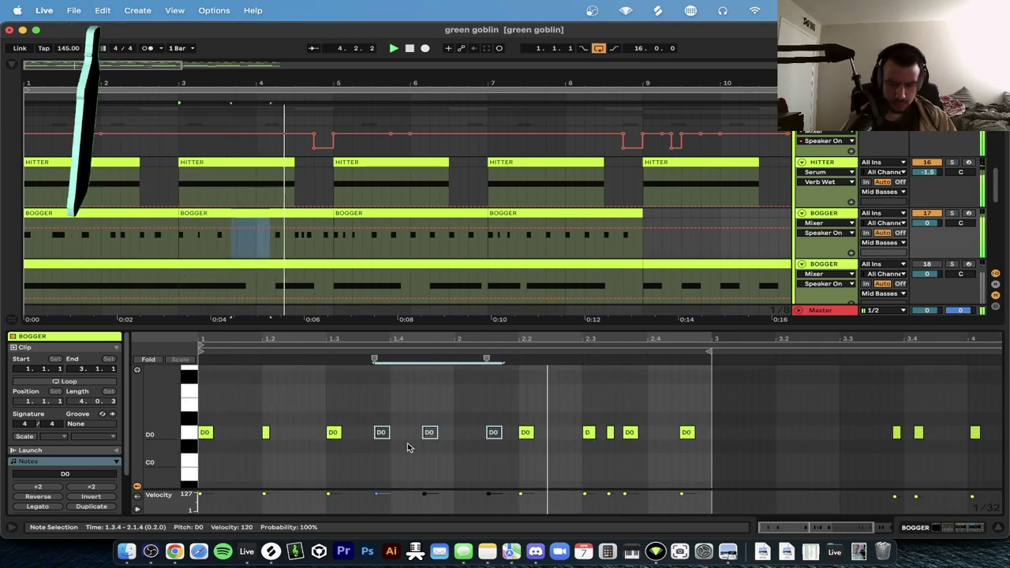
{"action": "left_click", "coordinate": [494, 435]}
{"action": "key", "text": "0"}
{"action": "key", "text": "space"}
{"action": "key", "text": "space"}
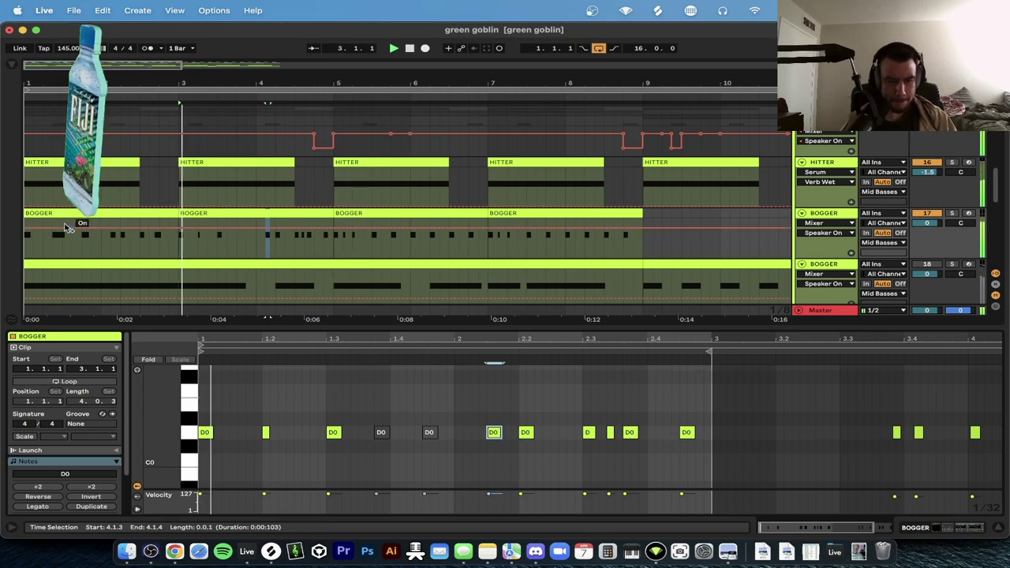
Play back the first BOGGER clip on track 17 and nudge its D0 note at 2.3.4 slightly earlier, off the grid.
{"action": "left_click", "coordinate": [49, 214]}
{"action": "key", "text": "space"}
{"action": "key", "text": "space"}
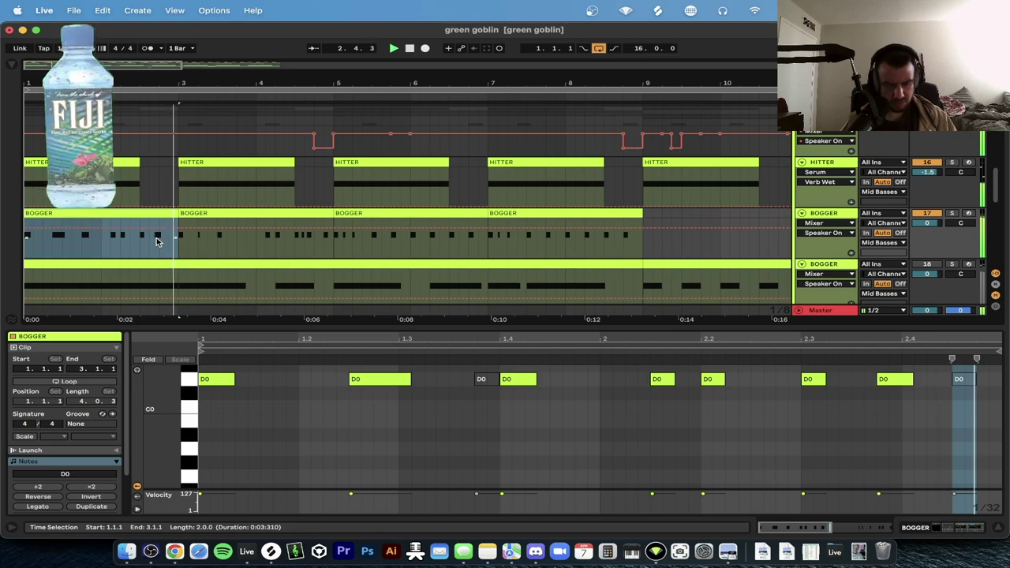
{"action": "mouse_move", "coordinate": [901, 382]}
{"action": "left_mouse_down"}
{"action": "mouse_move", "coordinate": [947, 384]}
{"action": "mouse_move", "coordinate": [866, 383]}
{"action": "mouse_move", "coordinate": [902, 385]}
{"action": "left_mouse_up"}
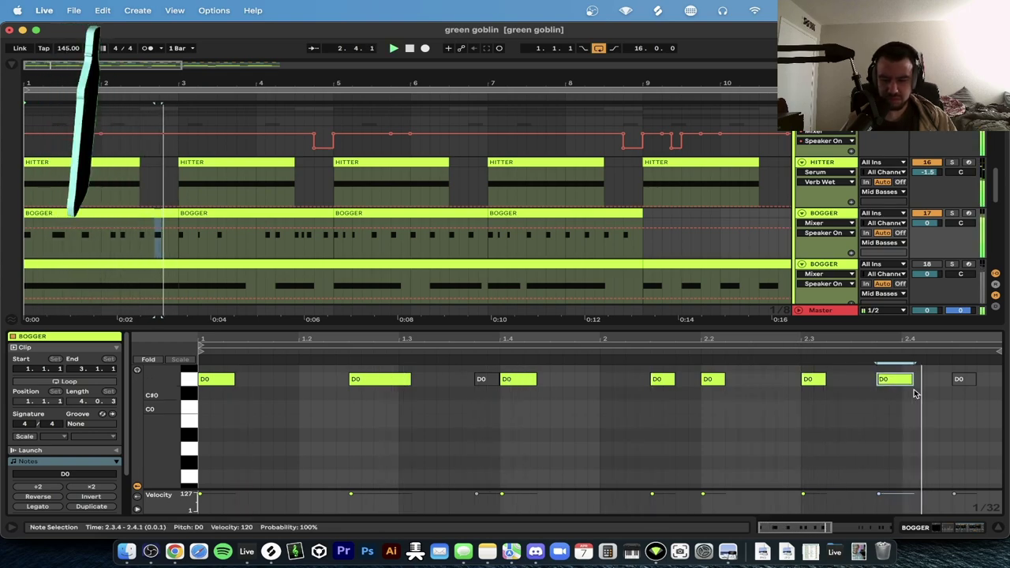
{"action": "scroll", "coordinate": [915, 394], "scroll_direction": "right", "scroll_amount": 3}
{"action": "left_click_drag", "start_coordinate": [844, 403], "coordinate": [839, 402]}
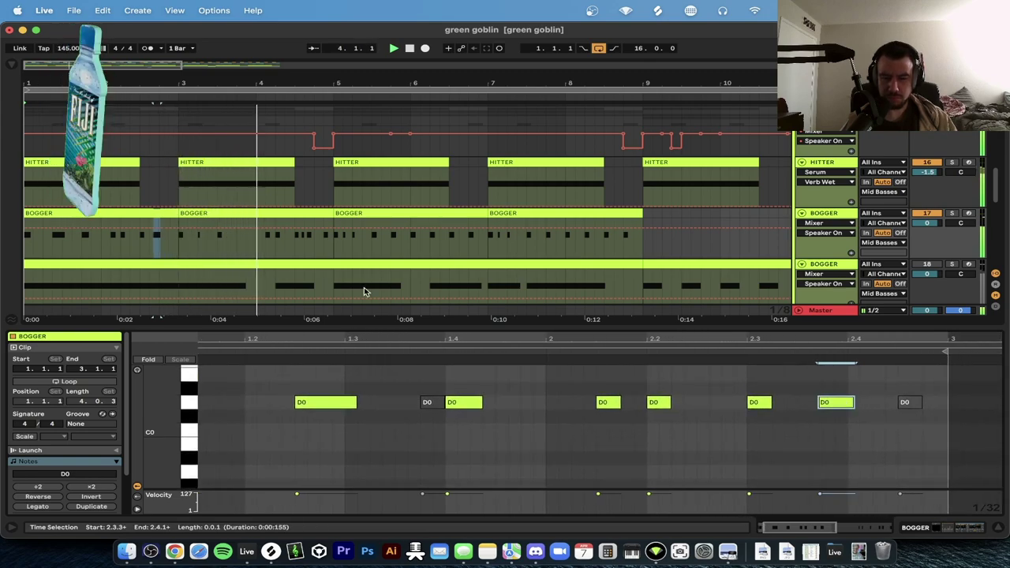
In the second BOGGER clip on track 17, move the D0 note at 1.3.4 to 1.4, reactivate it, and delete the one at 1.4.3.
{"action": "left_click", "coordinate": [221, 214]}
{"action": "left_click_drag", "start_coordinate": [414, 447], "coordinate": [516, 448]}
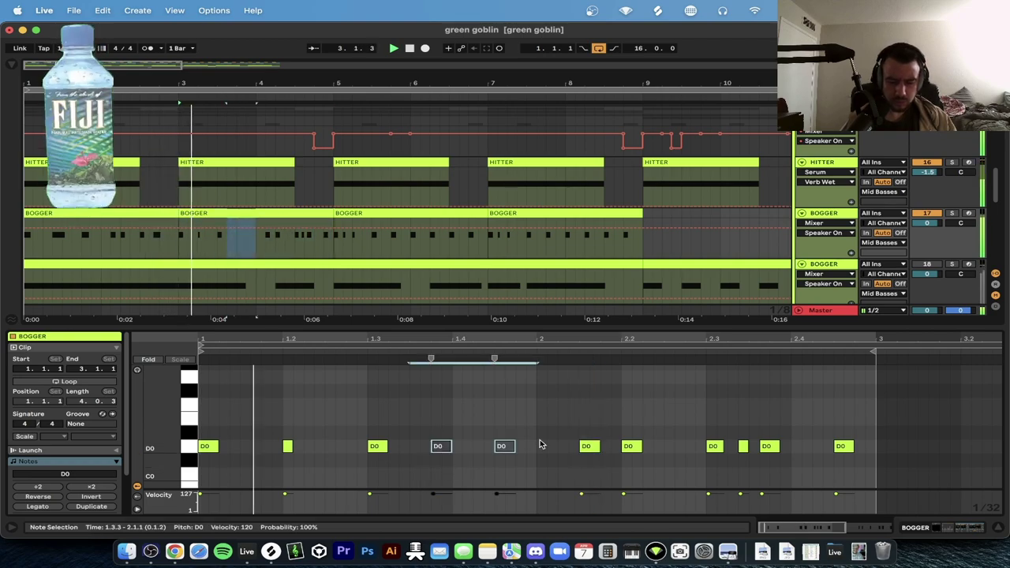
{"action": "left_click_drag", "start_coordinate": [447, 446], "coordinate": [469, 448]}
{"action": "key", "text": "space"}
{"action": "key", "text": "space"}
{"action": "double_click", "coordinate": [502, 447]}
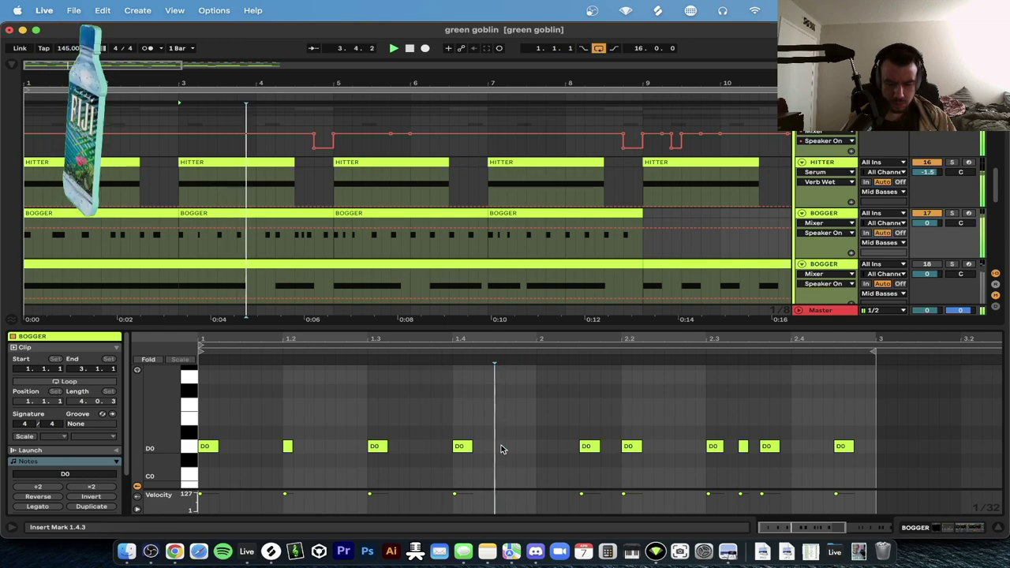
{"action": "left_click", "coordinate": [504, 327]}
{"action": "key", "text": "space"}
{"action": "key", "text": "space"}
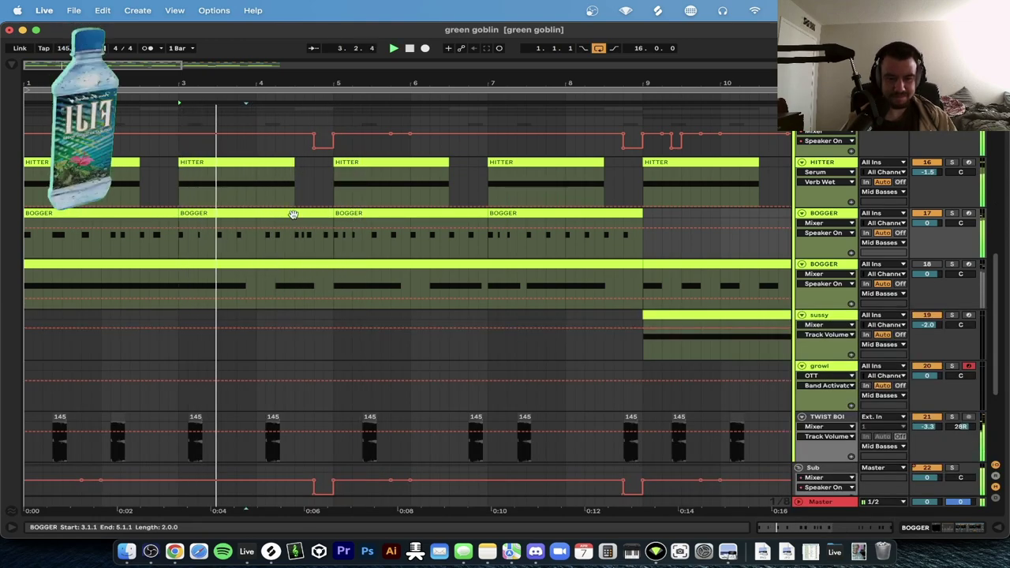
In the same clip, delete the D0 notes at 2.3 and 2.3.2 and move the note after them to 2.3.
{"action": "double_click", "coordinate": [294, 214]}
{"action": "left_click", "coordinate": [808, 448]}
{"action": "double_click", "coordinate": [808, 448]}
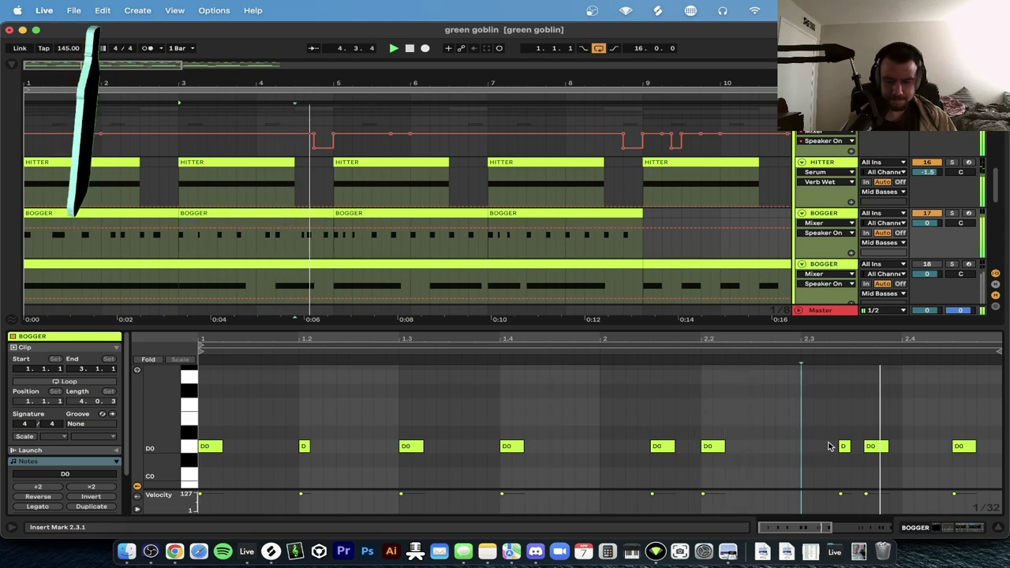
{"action": "left_click_drag", "start_coordinate": [873, 454], "coordinate": [812, 452]}
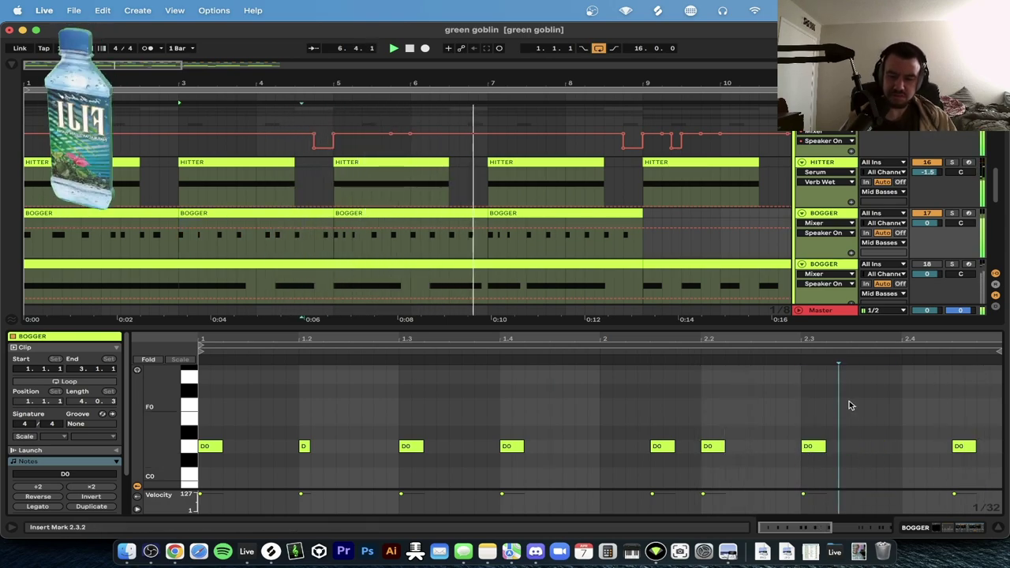
Play back the drop from bar 1 and look over the bass and drum tracks in the arrangement.
{"action": "double_click", "coordinate": [374, 328]}
{"action": "scroll", "coordinate": [426, 220], "scroll_direction": "down", "scroll_amount": 3}
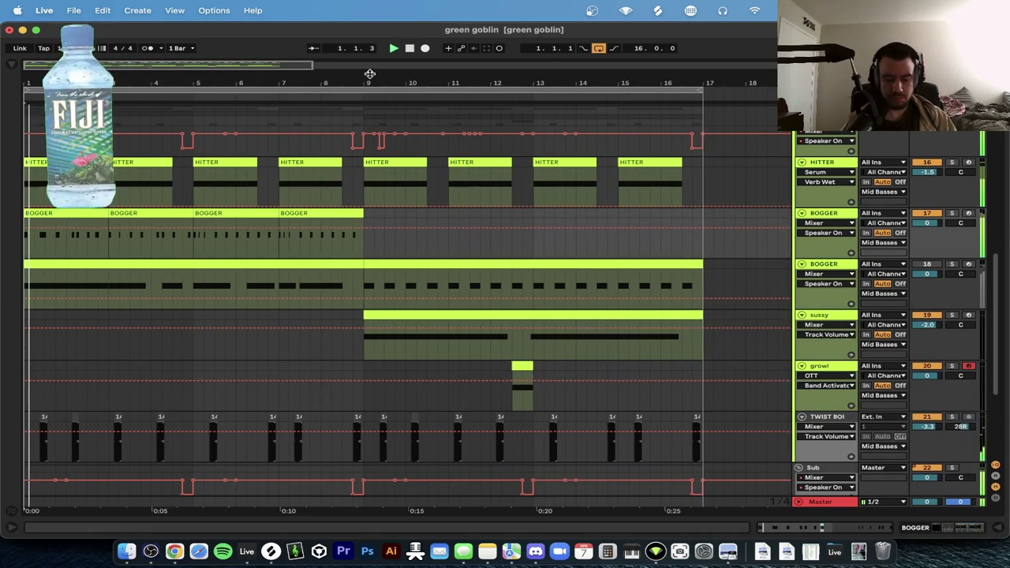
{"action": "scroll", "coordinate": [161, 230], "scroll_direction": "up", "scroll_amount": 5}
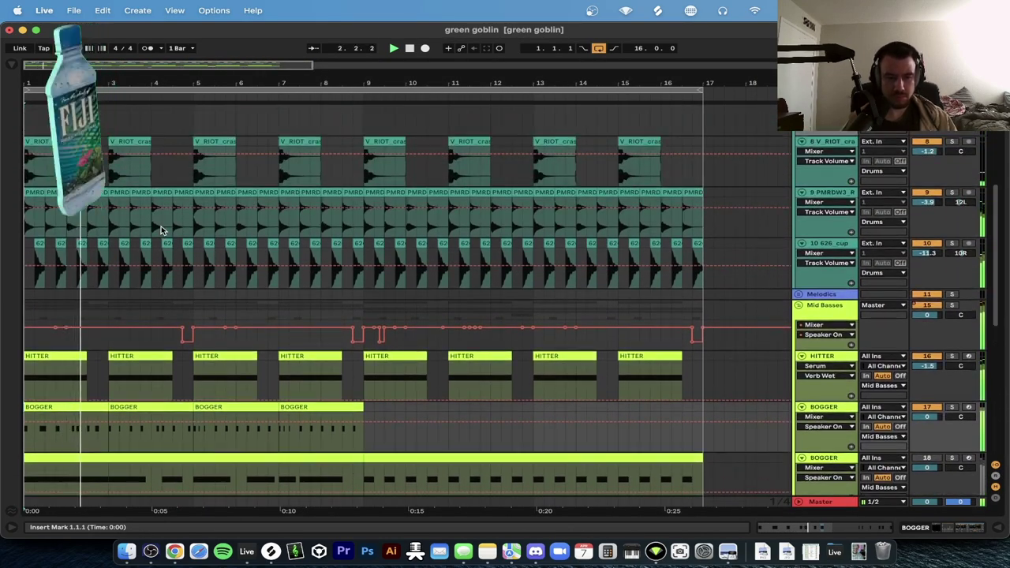
{"action": "scroll", "coordinate": [95, 247], "scroll_direction": "up", "scroll_amount": 2}
{"action": "scroll", "coordinate": [95, 247], "scroll_direction": "down", "scroll_amount": 1}
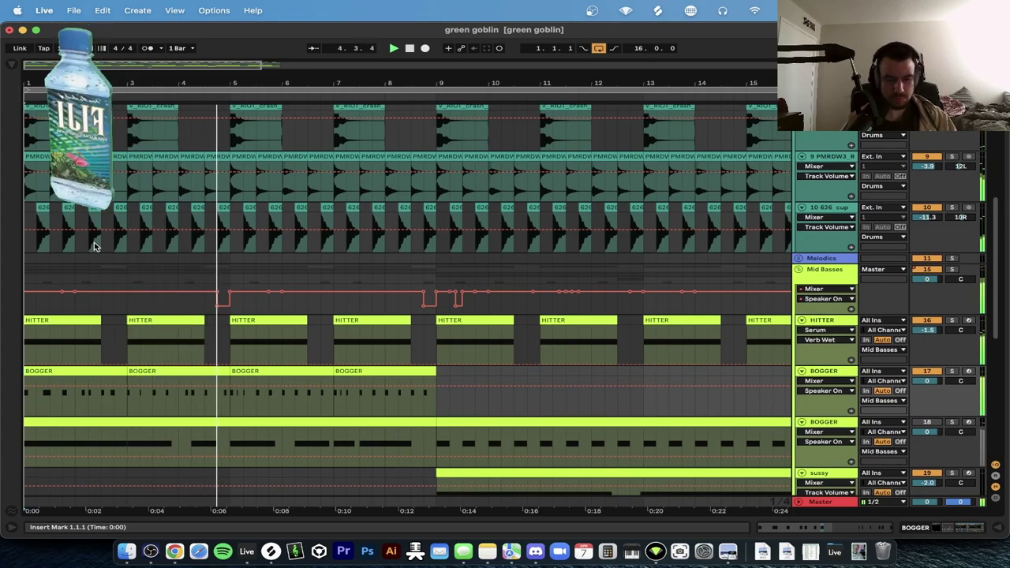
{"action": "scroll", "coordinate": [94, 246], "scroll_direction": "down", "scroll_amount": 2}
{"action": "scroll", "coordinate": [94, 246], "scroll_direction": "up", "scroll_amount": 9}
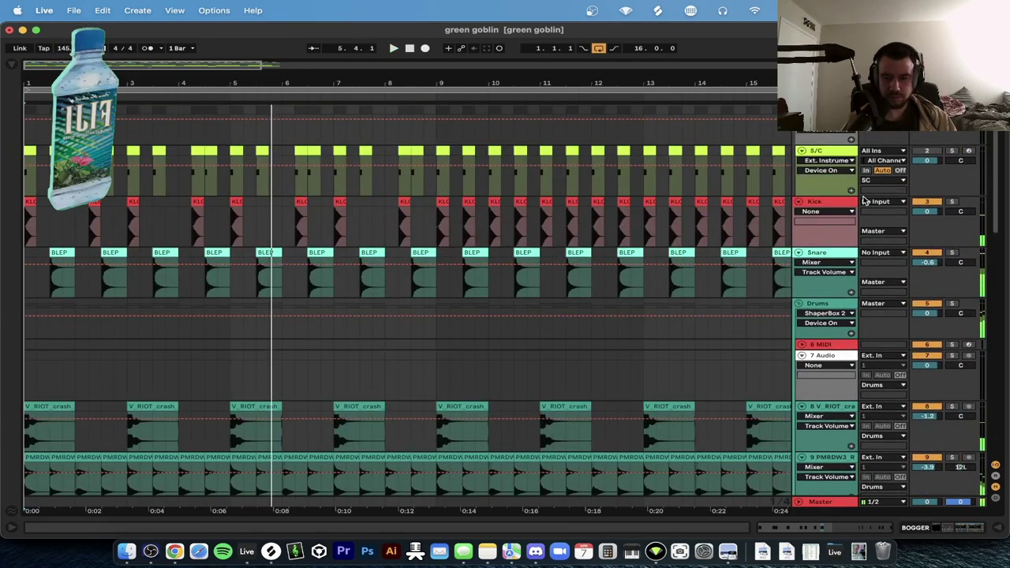
Insert a new audio track below the Snare track, then search the browser for "kompan" and preview a KOMPANY shifty_150 top loop.
{"action": "left_click", "coordinate": [843, 252]}
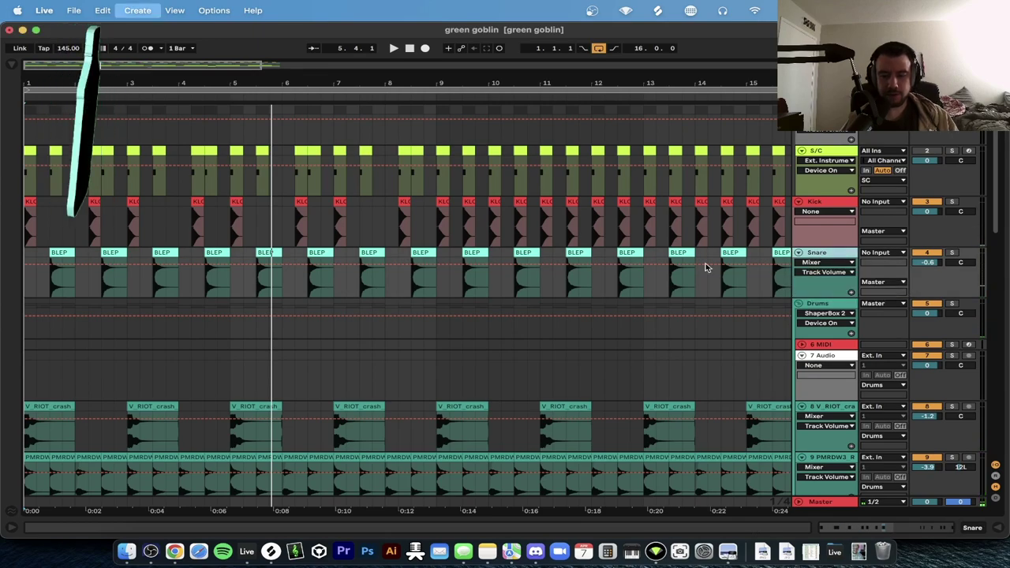
{"action": "key", "text": "super+t"}
{"action": "key", "text": "super+f"}
{"action": "type", "text": "kompanre"}
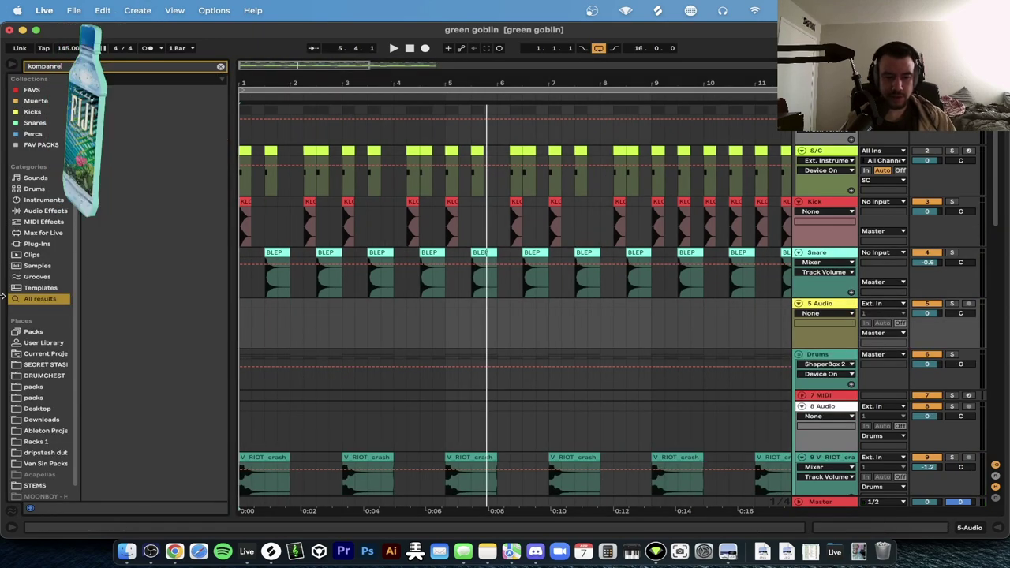
{"action": "left_click", "coordinate": [182, 255]}
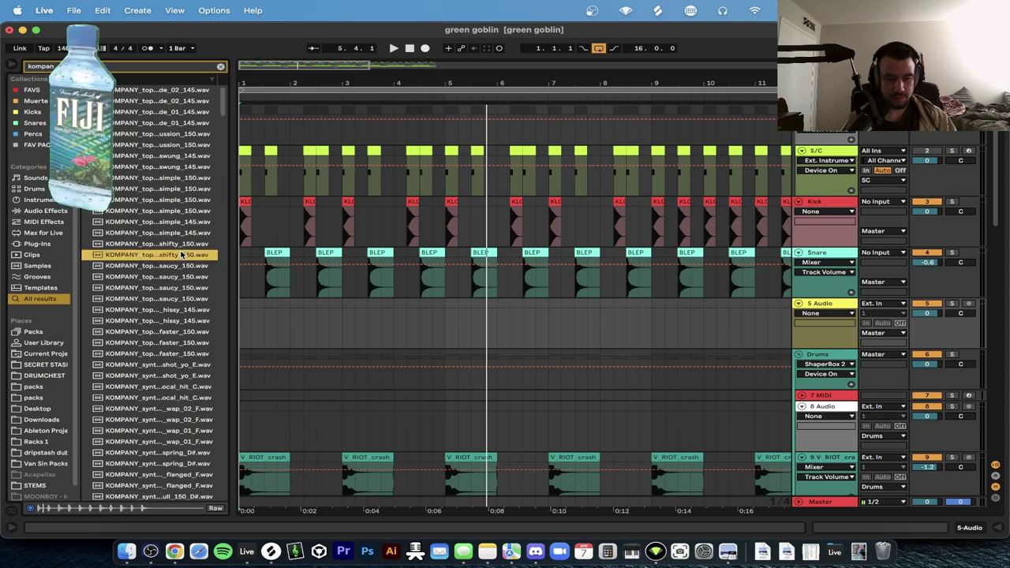
Search the browser for "snare" and browse the Snares/Claps/Snaps folder in SECRET STASH.
{"action": "key", "text": "super+f"}
{"action": "type", "text": "snare"}
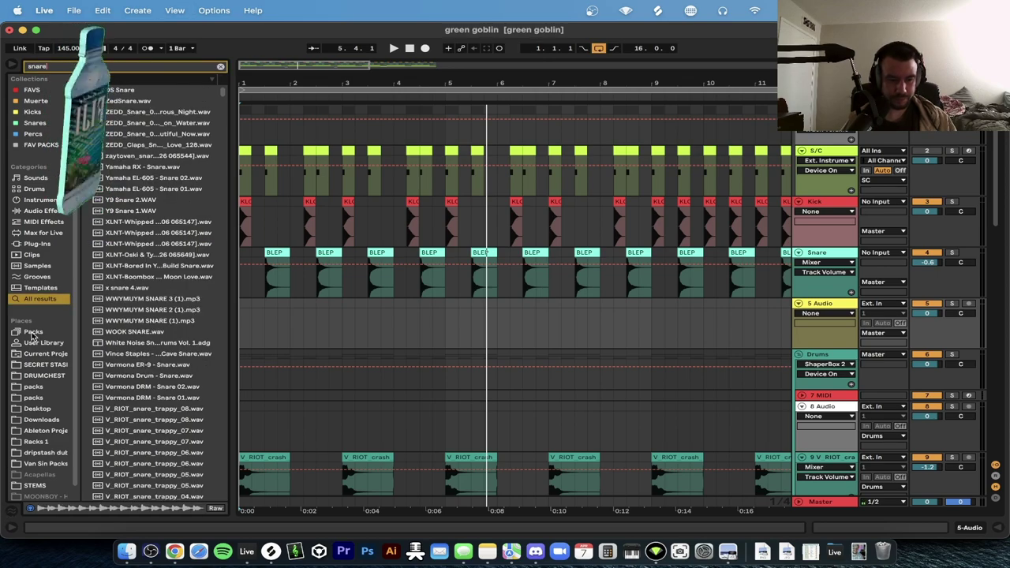
{"action": "left_click", "coordinate": [44, 376]}
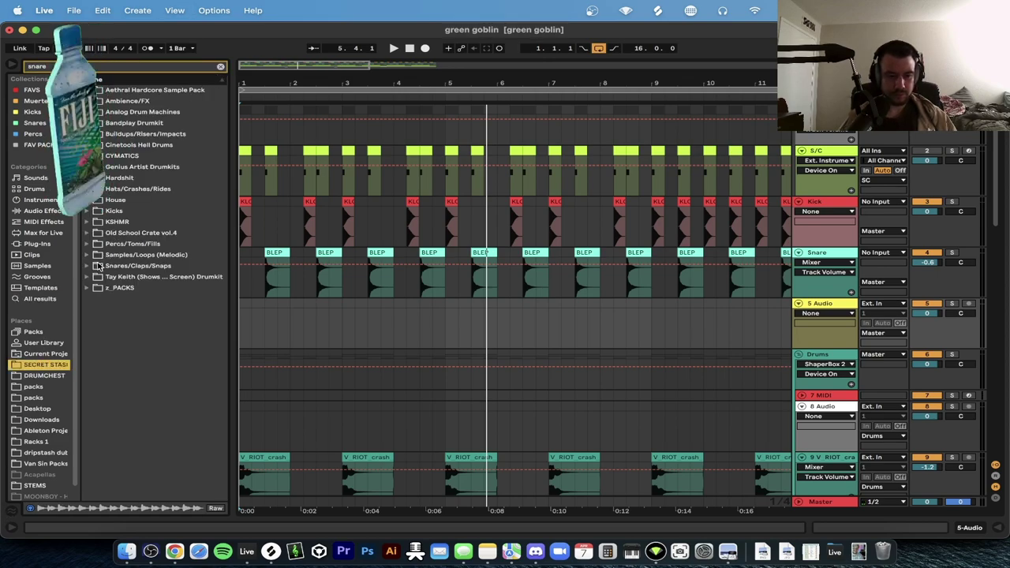
{"action": "left_click", "coordinate": [88, 266]}
{"action": "right_click", "coordinate": [136, 406]}
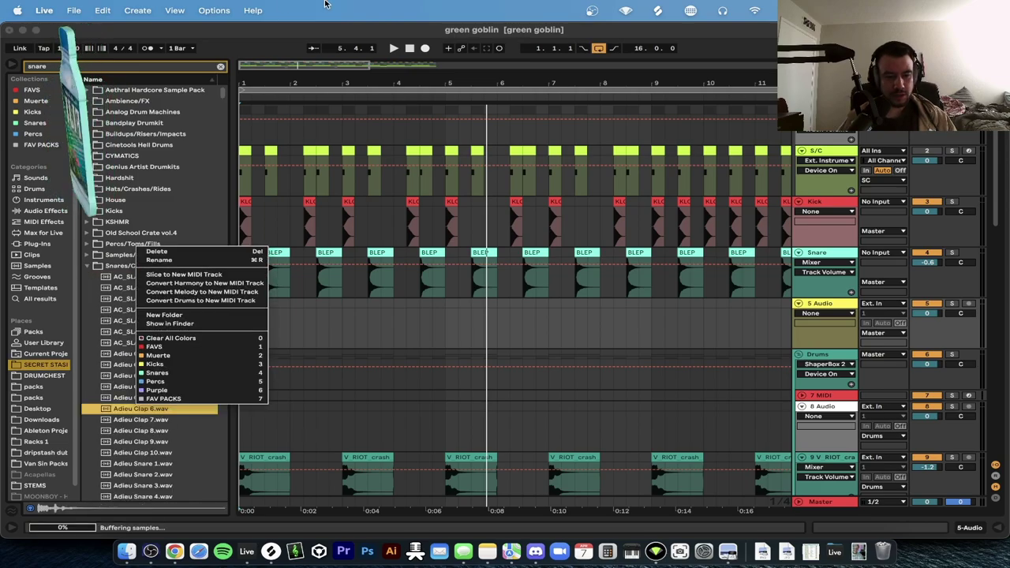
{"action": "left_click", "coordinate": [171, 179]}
{"action": "left_click_drag", "start_coordinate": [222, 93], "coordinate": [222, 285]}
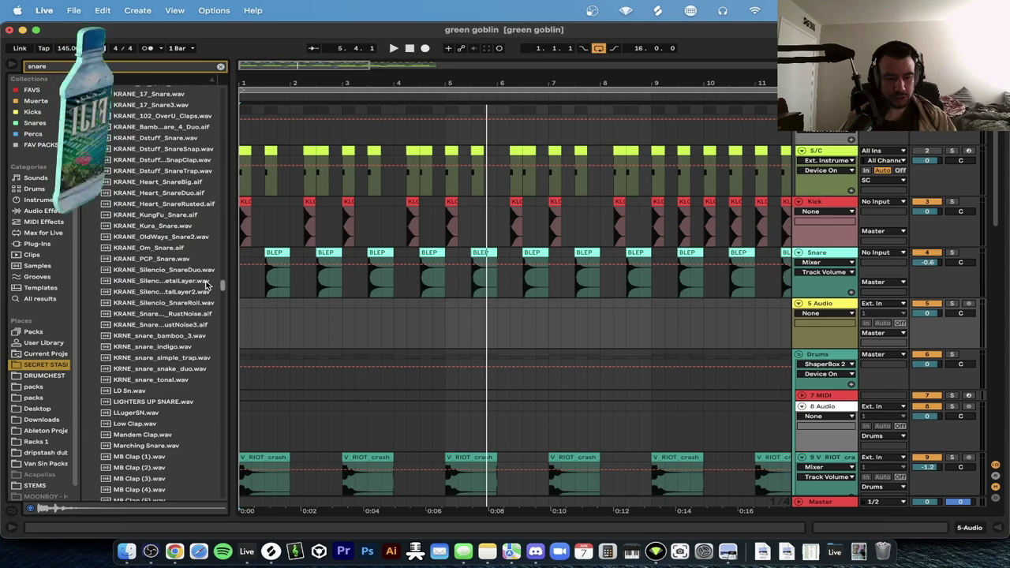
Preview snare samples, place KOMPANY_snare_one_shot_tight_dubstep_03.wav at 1.3 on the new audio track, set its volume to -3.1 dB and play back.
{"action": "left_click", "coordinate": [162, 358]}
{"action": "scroll", "coordinate": [162, 360], "scroll_direction": "up", "scroll_amount": 5}
{"action": "left_click", "coordinate": [161, 217]}
{"action": "left_click", "coordinate": [155, 173]}
{"action": "scroll", "coordinate": [152, 175], "scroll_direction": "up", "scroll_amount": 6}
{"action": "left_click_drag", "start_coordinate": [157, 364], "coordinate": [267, 335]}
{"action": "left_click", "coordinate": [243, 326]}
{"action": "key", "text": "space"}
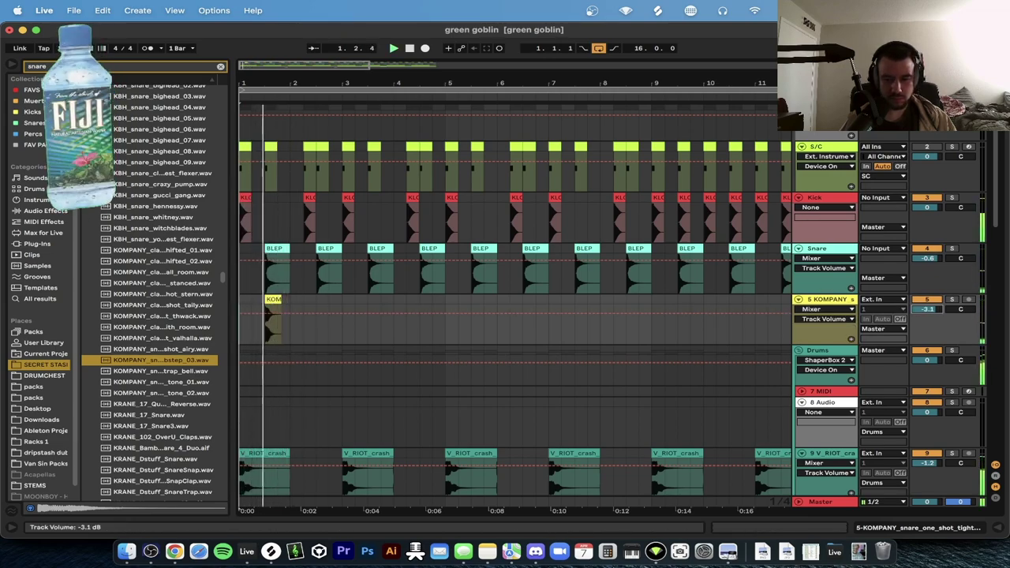
Add Reverb to the KOMPANY snare track with a 710 ms decay time and 21% dry/wet, and play it back.
{"action": "left_click", "coordinate": [843, 301]}
{"action": "key", "text": "super+alt+l"}
{"action": "type", "text": "rever"}
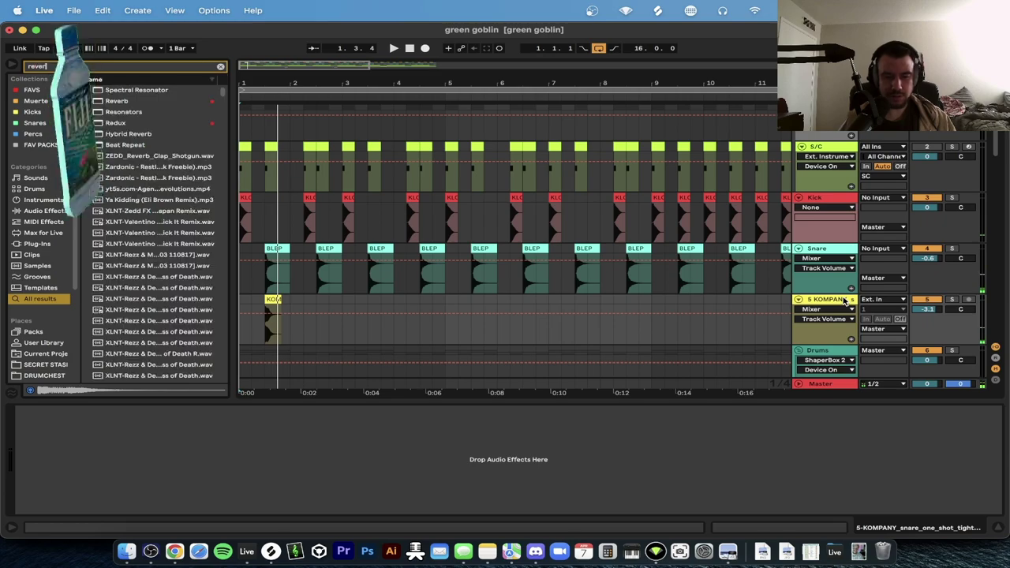
{"action": "left_click_drag", "start_coordinate": [122, 90], "coordinate": [325, 491]}
{"action": "left_click", "coordinate": [189, 499]}
{"action": "key", "text": "space"}
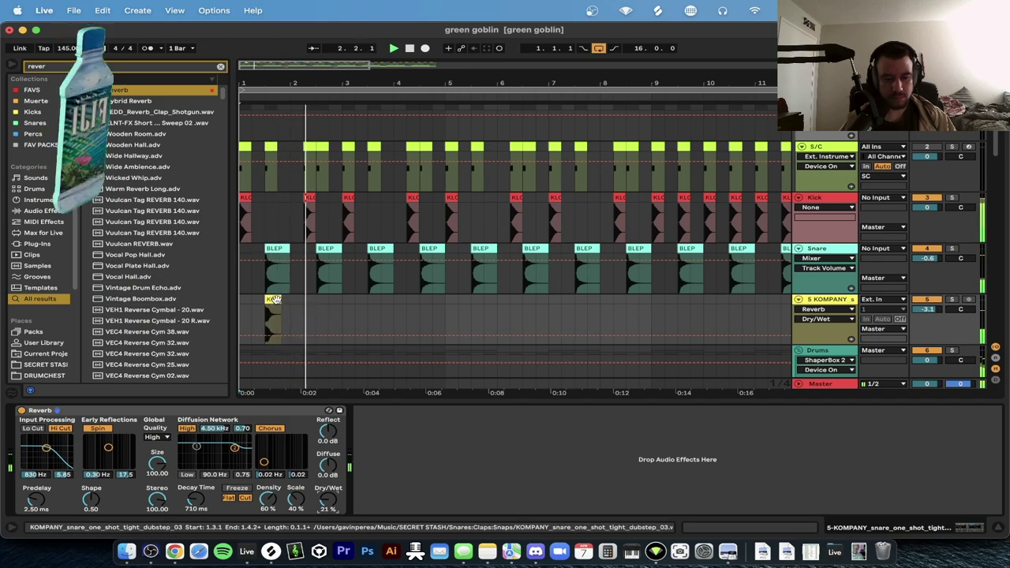
Clear the browser search and look through the DRUMCHEST and SECRET STASH folders for snare samples.
{"action": "left_click", "coordinate": [36, 376]}
{"action": "left_click", "coordinate": [221, 66]}
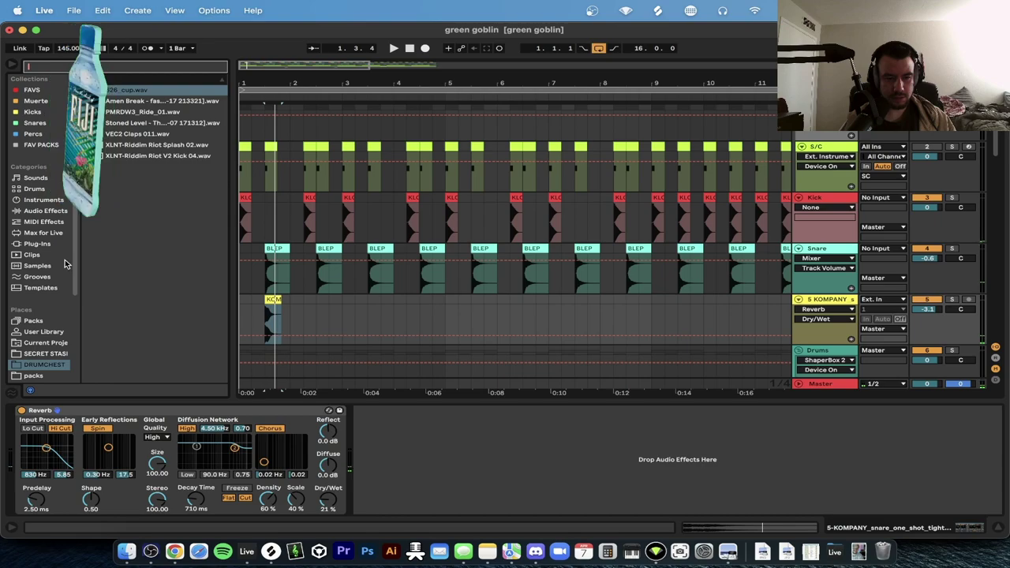
{"action": "scroll", "coordinate": [66, 265], "scroll_direction": "down", "scroll_amount": 5}
{"action": "left_click", "coordinate": [46, 235]}
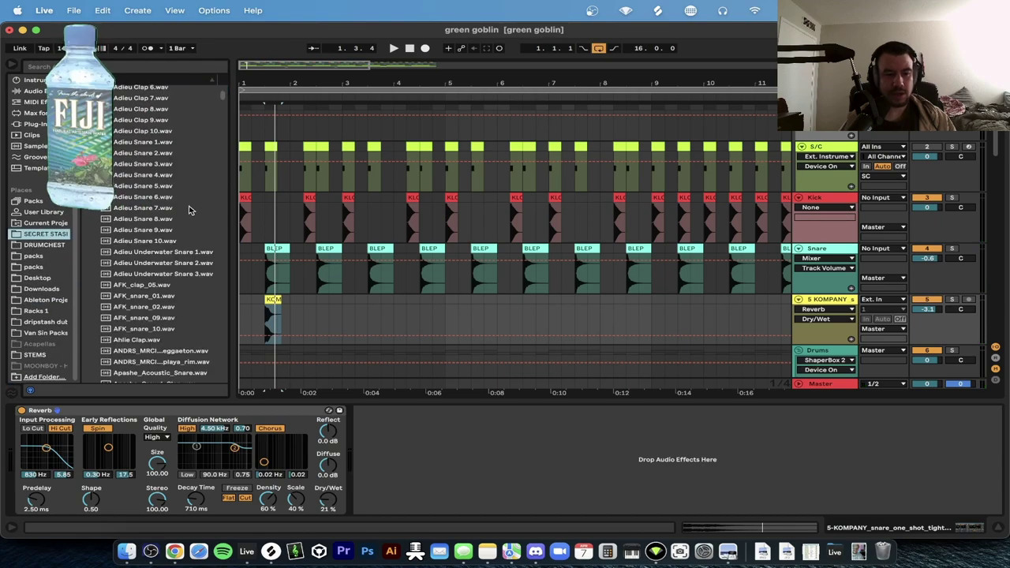
{"action": "scroll", "coordinate": [154, 322], "scroll_direction": "up", "scroll_amount": 5}
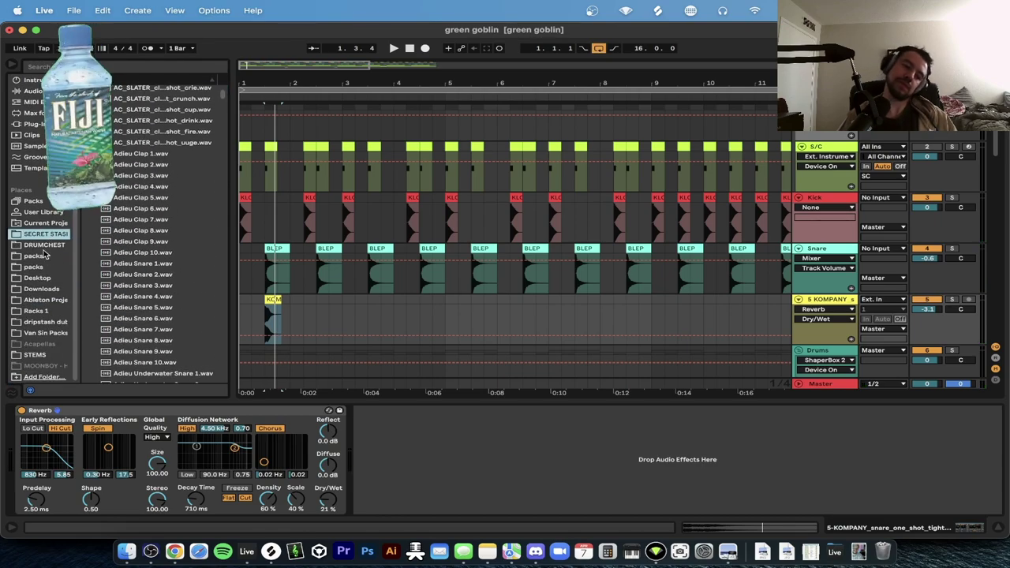
{"action": "left_click", "coordinate": [164, 241]}
{"action": "scroll", "coordinate": [164, 242], "scroll_direction": "up", "scroll_amount": 8}
{"action": "scroll", "coordinate": [100, 268], "scroll_direction": "down", "scroll_amount": 15}
{"action": "scroll", "coordinate": [99, 269], "scroll_direction": "down", "scroll_amount": 20}
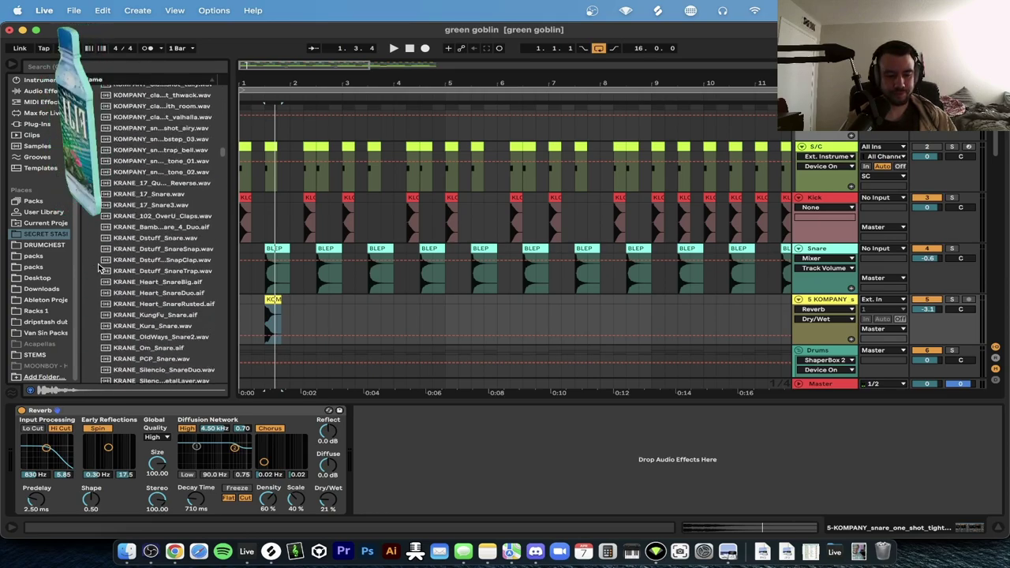
{"action": "scroll", "coordinate": [100, 268], "scroll_direction": "up", "scroll_amount": 10}
{"action": "scroll", "coordinate": [150, 247], "scroll_direction": "down", "scroll_amount": 2}
Preview KOMPANY clap and snare one-shots, place the tight dubstep_03 snare at 1.3 on track 5 again, and play it back.
{"action": "left_click", "coordinate": [175, 277]}
{"action": "scroll", "coordinate": [175, 276], "scroll_direction": "down", "scroll_amount": 2}
{"action": "left_click", "coordinate": [173, 222]}
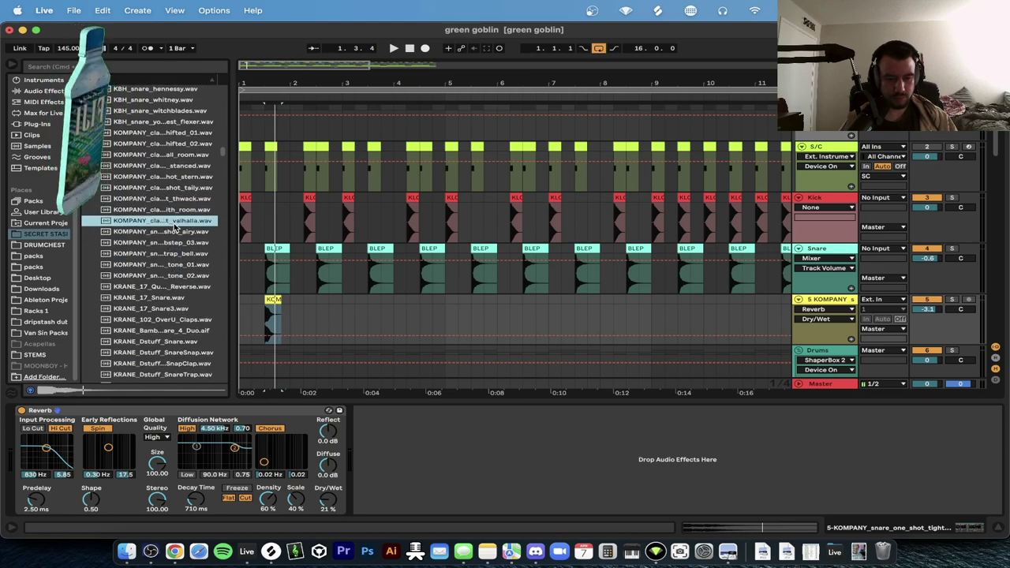
{"action": "left_click", "coordinate": [182, 266]}
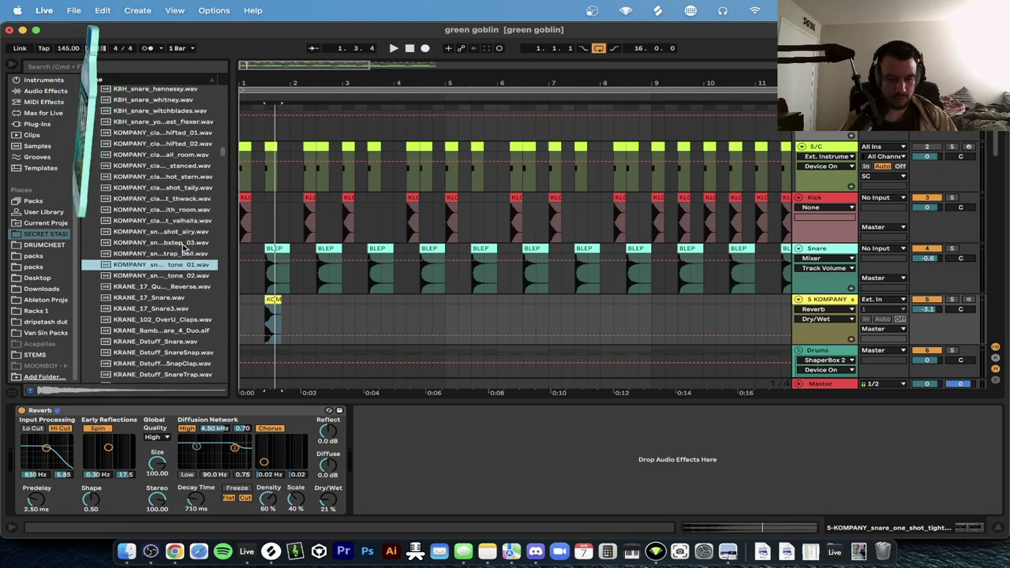
{"action": "left_click", "coordinate": [174, 246]}
{"action": "left_click_drag", "start_coordinate": [170, 247], "coordinate": [273, 329]}
{"action": "key", "text": "space"}
{"action": "left_click", "coordinate": [243, 290]}
{"action": "key", "text": "space"}
{"action": "key", "text": "space"}
Set the KOMPANY snare's Reverb to a 1.92 s decay time and 51% dry/wet, and play it back.
{"action": "left_click", "coordinate": [829, 307]}
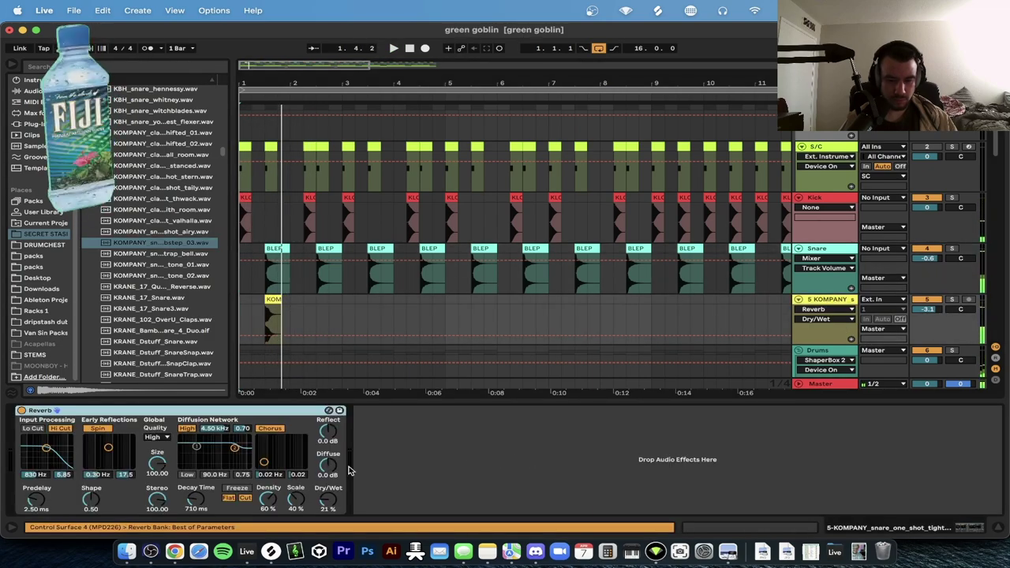
{"action": "left_click_drag", "start_coordinate": [331, 502], "coordinate": [329, 495]}
{"action": "left_click", "coordinate": [272, 337]}
{"action": "key", "text": "space"}
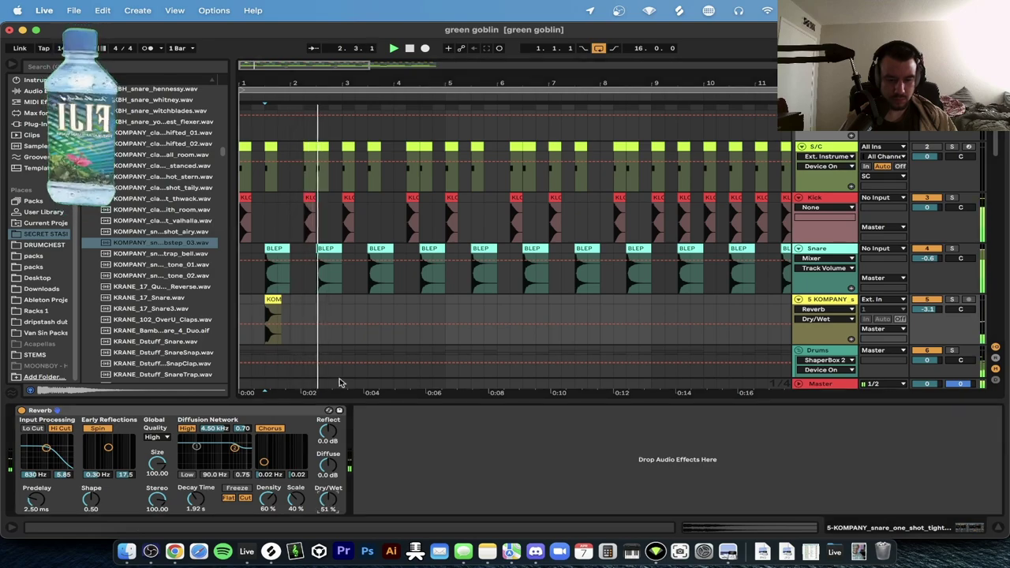
Turn off automation display in the arrangement.
{"action": "left_click_drag", "start_coordinate": [314, 314], "coordinate": [189, 314]}
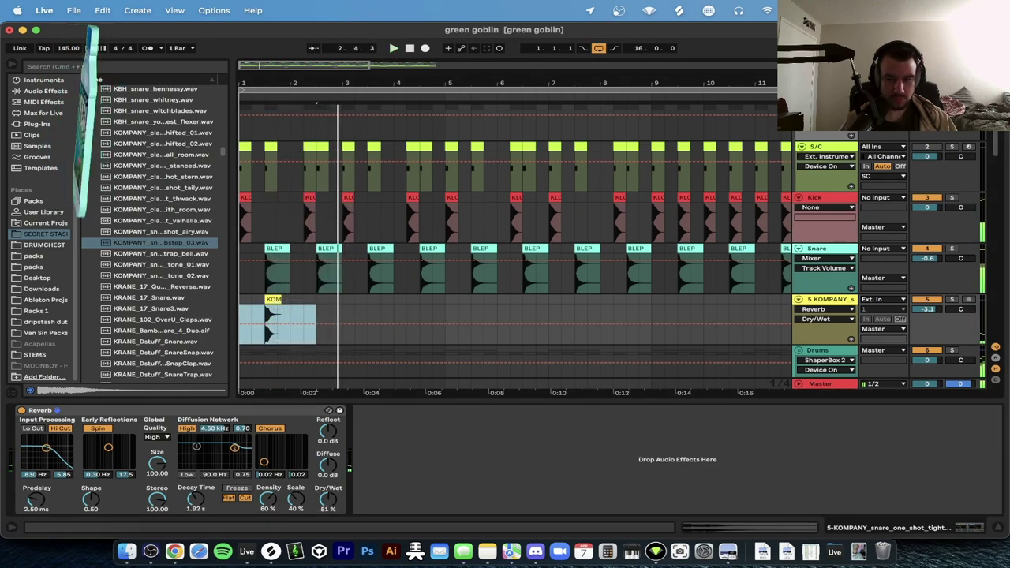
{"action": "key", "text": "a"}
{"action": "left_click_drag", "start_coordinate": [316, 324], "coordinate": [236, 321]}
{"action": "key", "text": "super+d"}
{"action": "key", "text": "super+d"}
{"action": "key", "text": "super+z"}
{"action": "key", "text": "super+z"}
Duplicate the KOMPANY snare's one-bar range from 1.3 to 2.3 twice, placing hits at 2.3 and 3.3.
{"action": "left_click", "coordinate": [322, 319]}
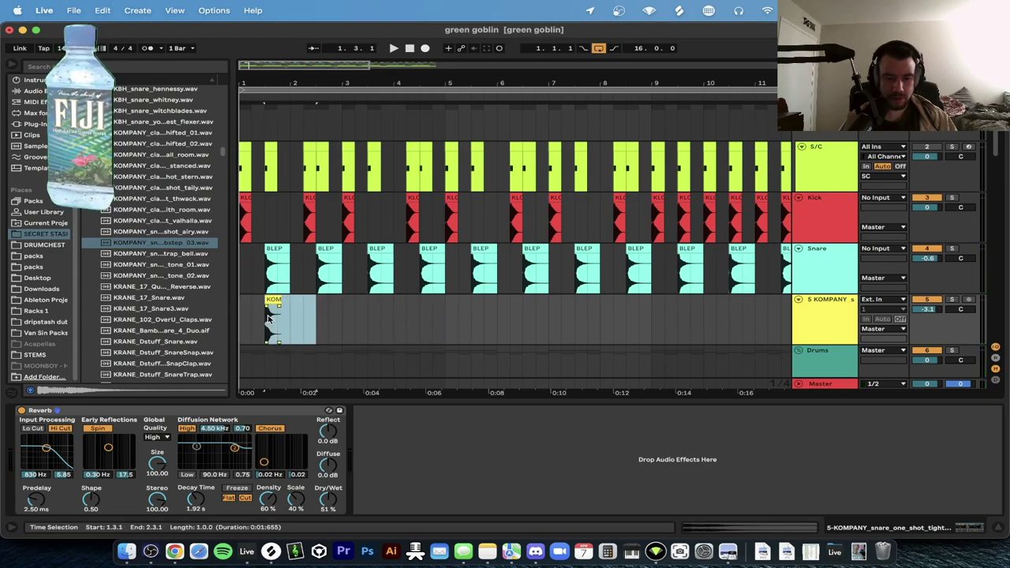
{"action": "key", "text": "super+d"}
{"action": "key", "text": "super+d"}
Add a Glue Compressor to the Snare track with the threshold at -9.21 dB and makeup at 6.98 dB.
{"action": "left_click", "coordinate": [440, 272]}
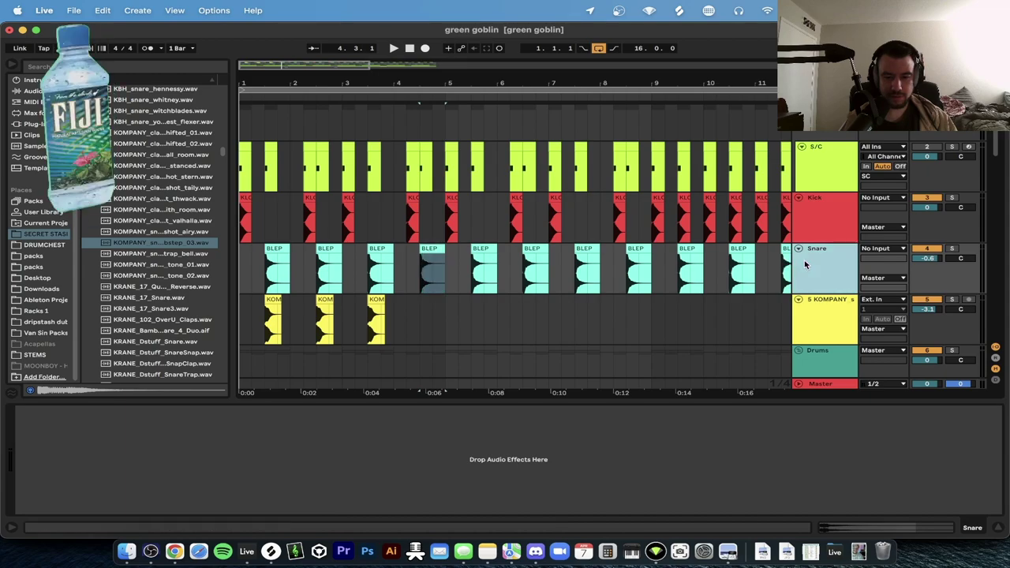
{"action": "key", "text": "super+f"}
{"action": "type", "text": "glue"}
{"action": "key", "text": "Down"}
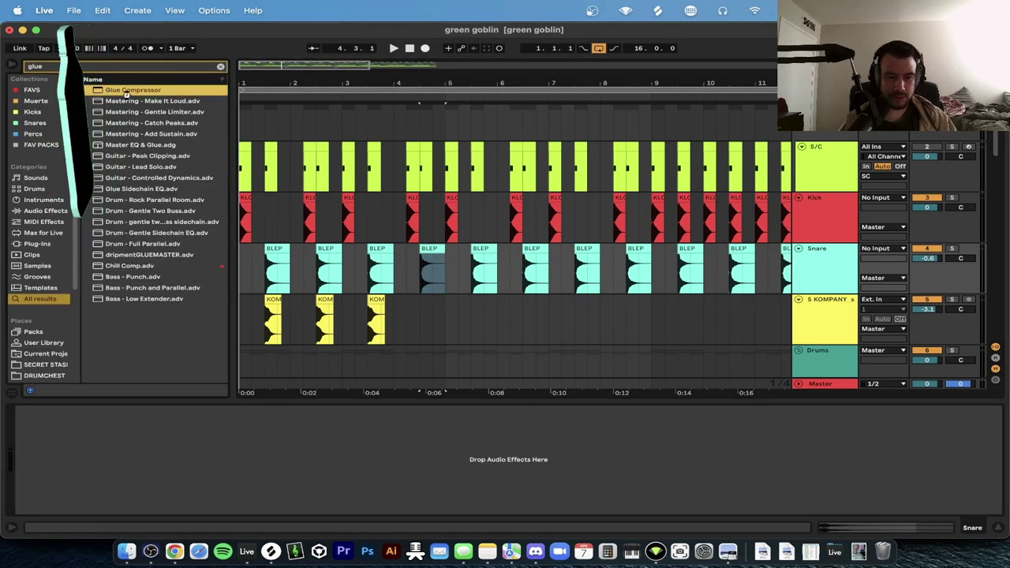
{"action": "key", "text": "Return"}
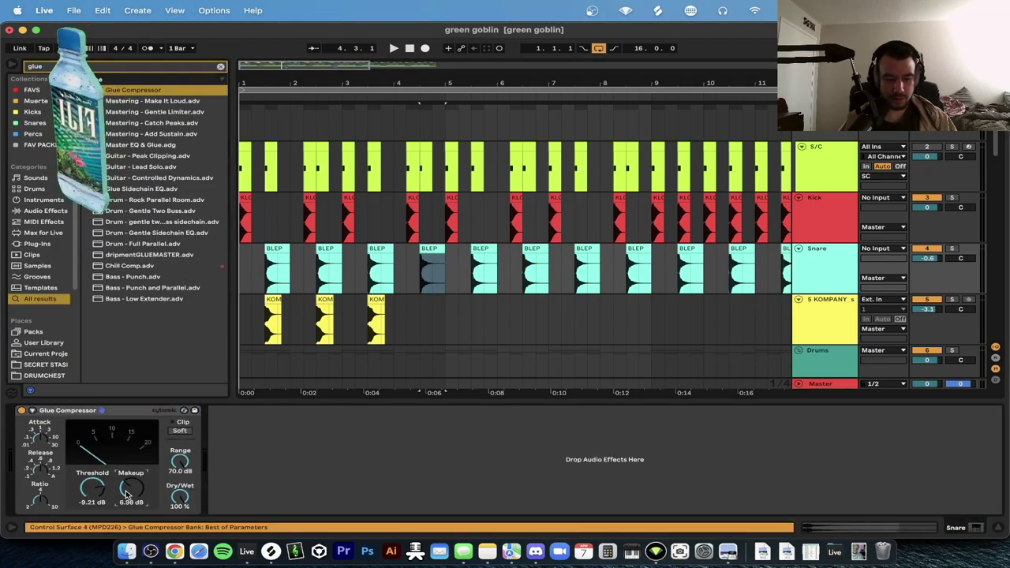
Set the Snare's Glue Compressor makeup gain to 6.19 dB while playing back the drums.
{"action": "key", "text": "space"}
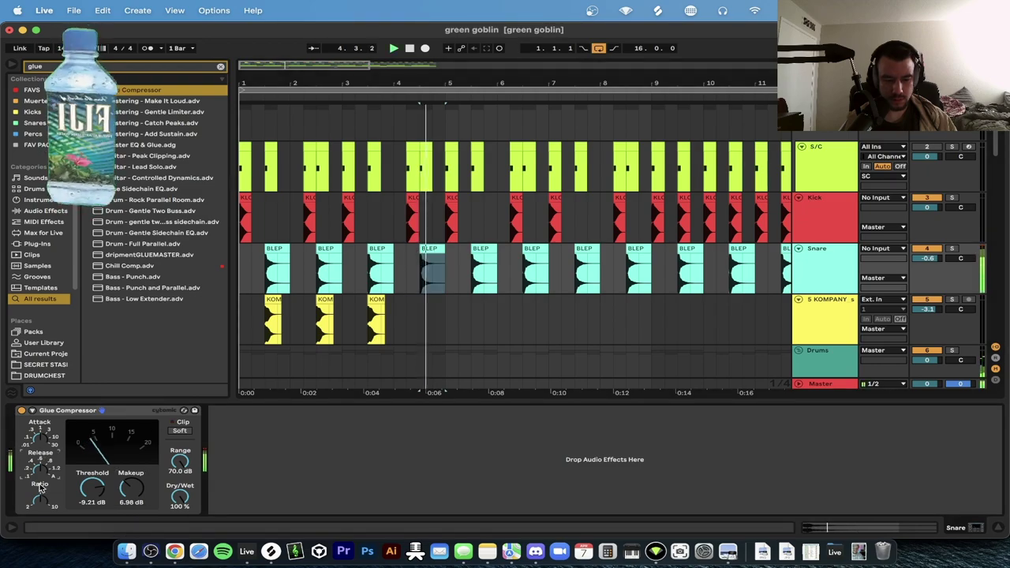
{"action": "left_click_drag", "start_coordinate": [142, 494], "coordinate": [142, 509]}
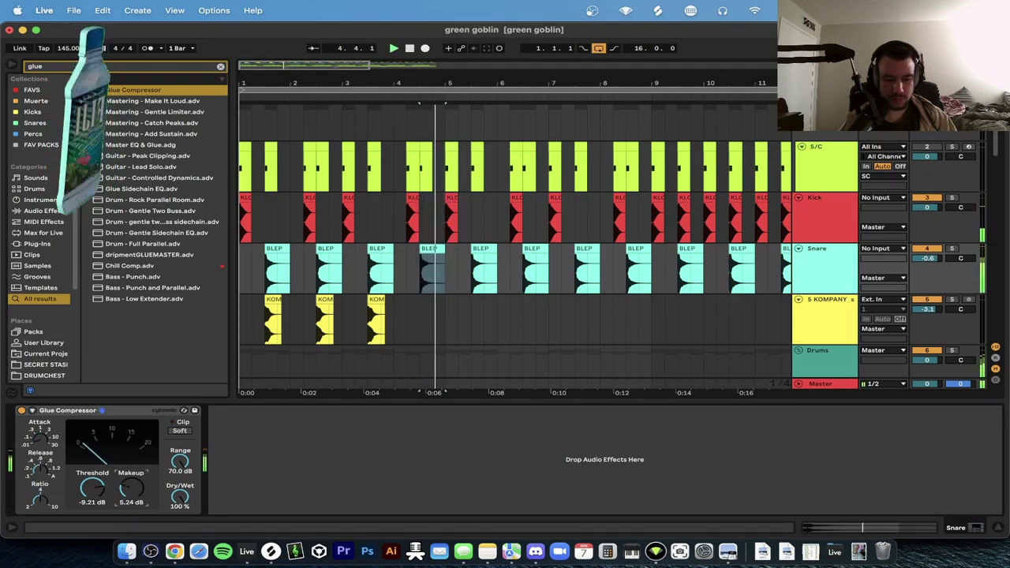
{"action": "key", "text": "space"}
{"action": "key", "text": "space"}
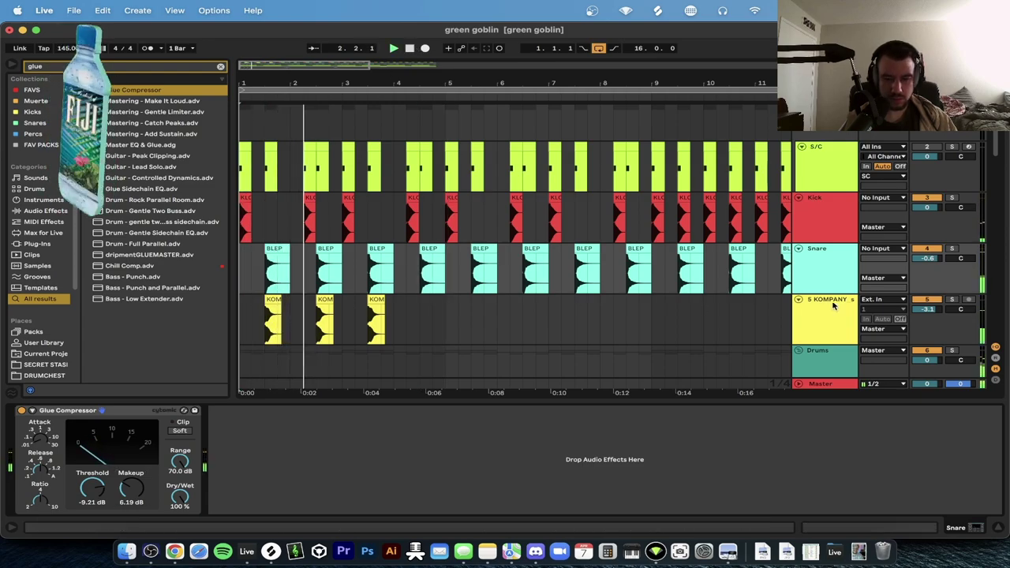
Set the KOMPANY snare track's volume to -3.7 dB and restart playback from 1.1.1.
{"action": "left_click_drag", "start_coordinate": [917, 310], "coordinate": [917, 319]}
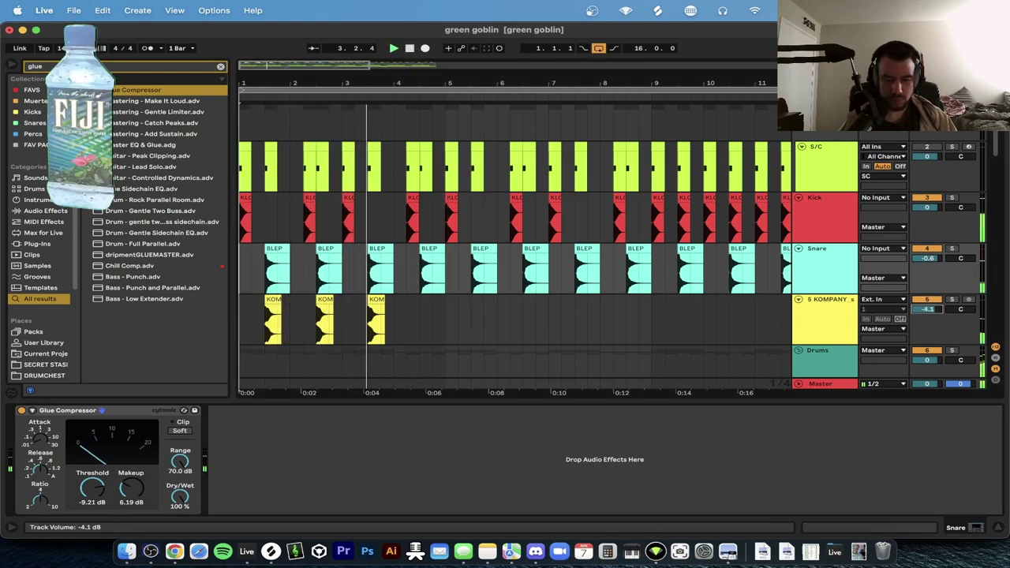
{"action": "key", "text": "space"}
{"action": "key", "text": "space"}
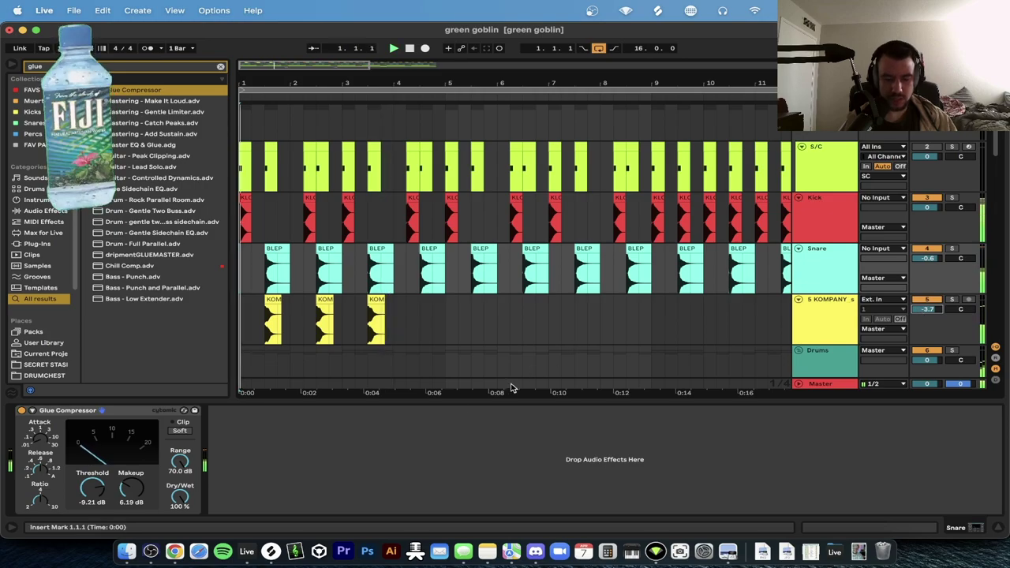
Duplicate the first two-bar BOGGER clip so a copy fills bars 3 and 4.
{"action": "left_click", "coordinate": [399, 402]}
{"action": "scroll", "coordinate": [400, 403], "scroll_direction": "down", "scroll_amount": 1}
{"action": "scroll", "coordinate": [400, 407], "scroll_direction": "down", "scroll_amount": 10}
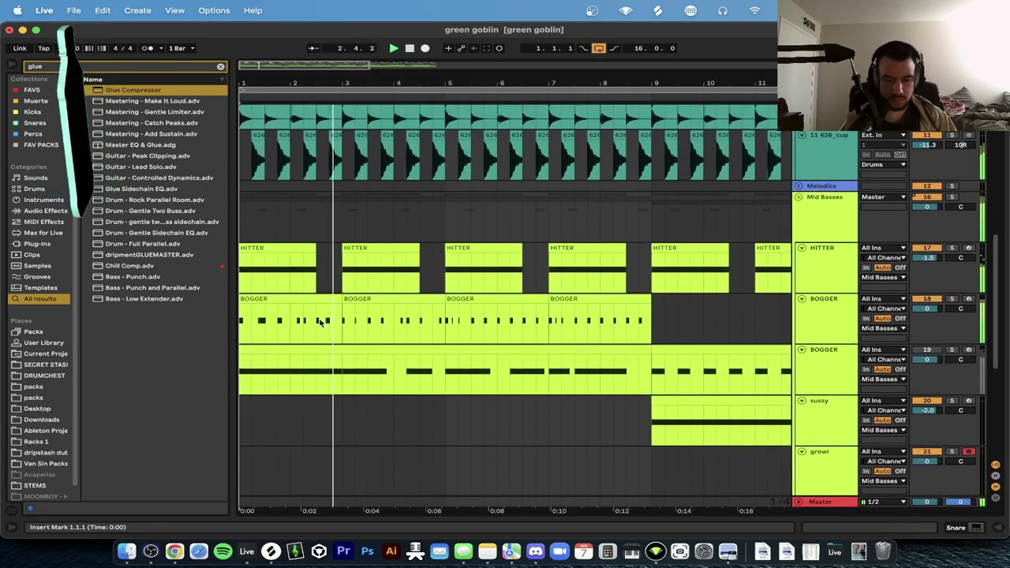
{"action": "left_click", "coordinate": [334, 298]}
{"action": "key", "text": "super+d"}
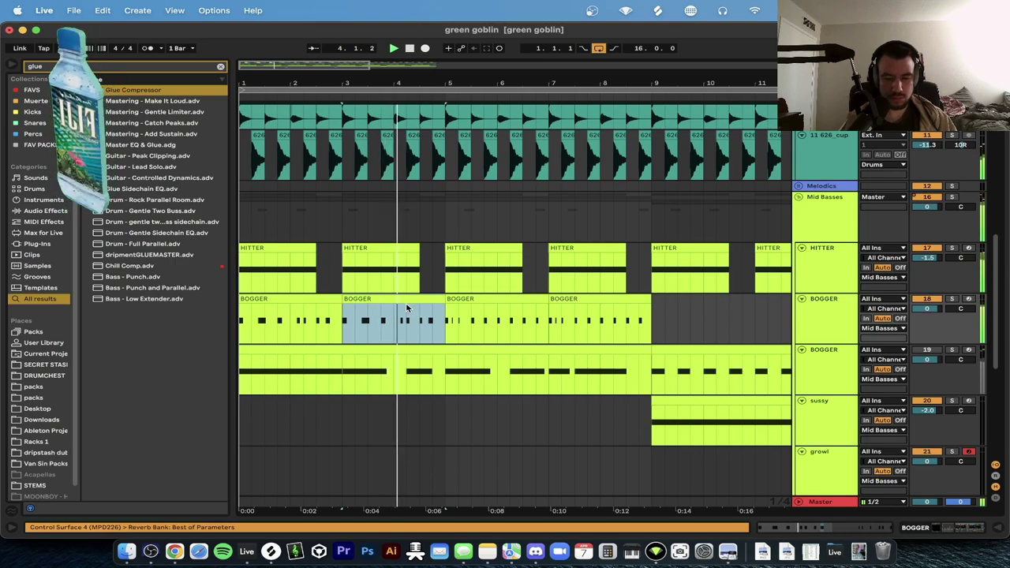
Shorten the second BOGGER clip to end around 4.3.3 and play the arrangement from bar 1.
{"action": "left_click_drag", "start_coordinate": [440, 298], "coordinate": [427, 299]}
{"action": "key", "text": "space"}
{"action": "key", "text": "space"}
{"action": "left_click", "coordinate": [279, 298]}
{"action": "key", "text": "space"}
{"action": "key", "text": "space"}
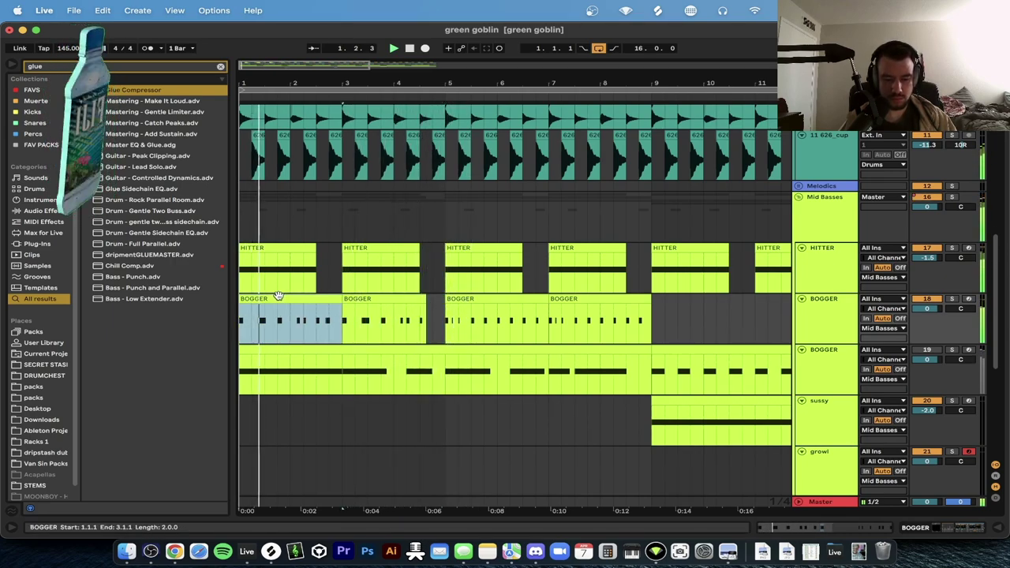
{"action": "scroll", "coordinate": [279, 297], "scroll_direction": "down", "scroll_amount": 1}
{"action": "scroll", "coordinate": [281, 303], "scroll_direction": "up", "scroll_amount": 1}
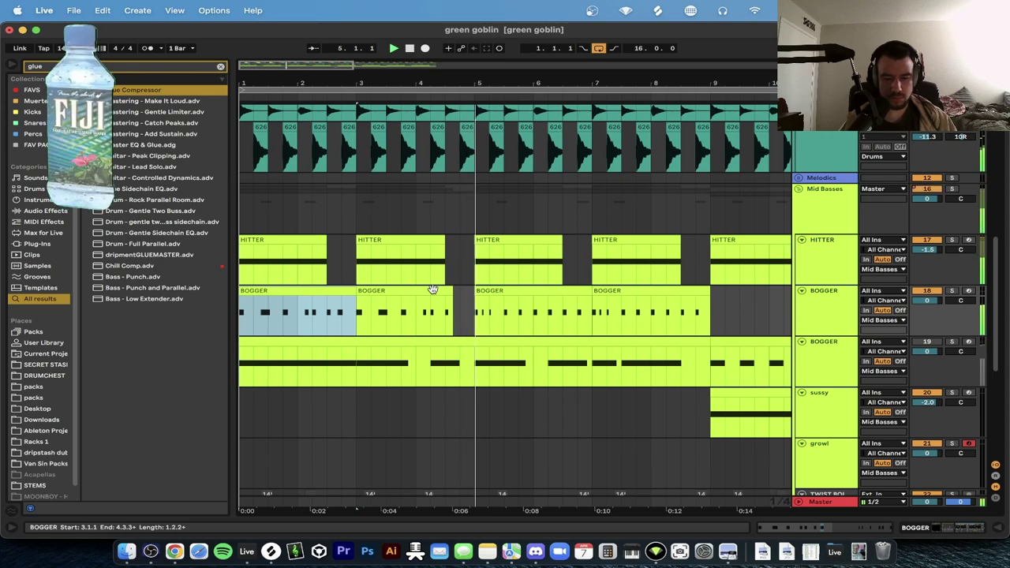
{"action": "key", "text": "minus"}
{"action": "key", "text": "minus"}
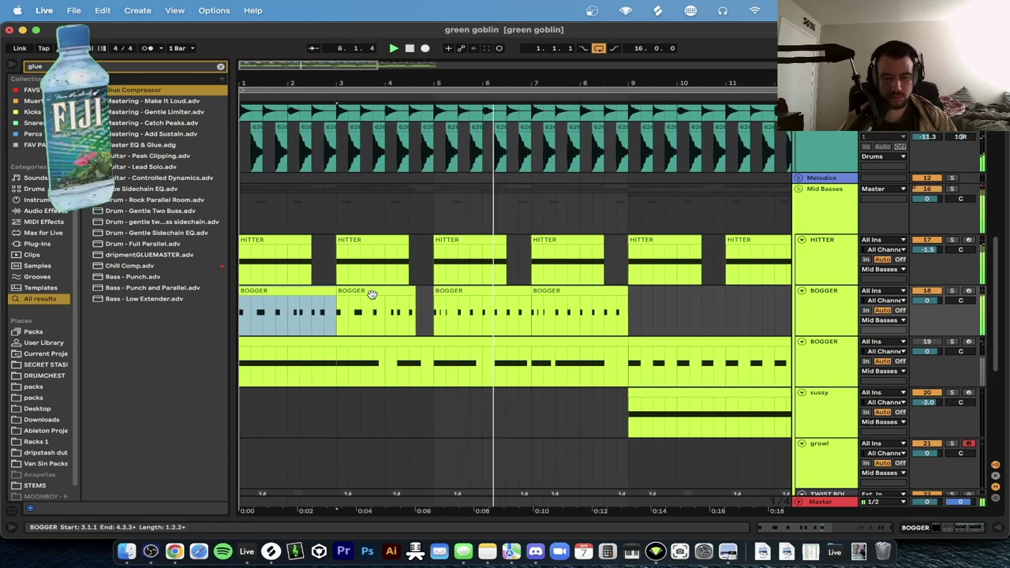
Copy the first BOGGER clip and paste it over the BOGGER clip at 5.1.1.
{"action": "left_click", "coordinate": [460, 290]}
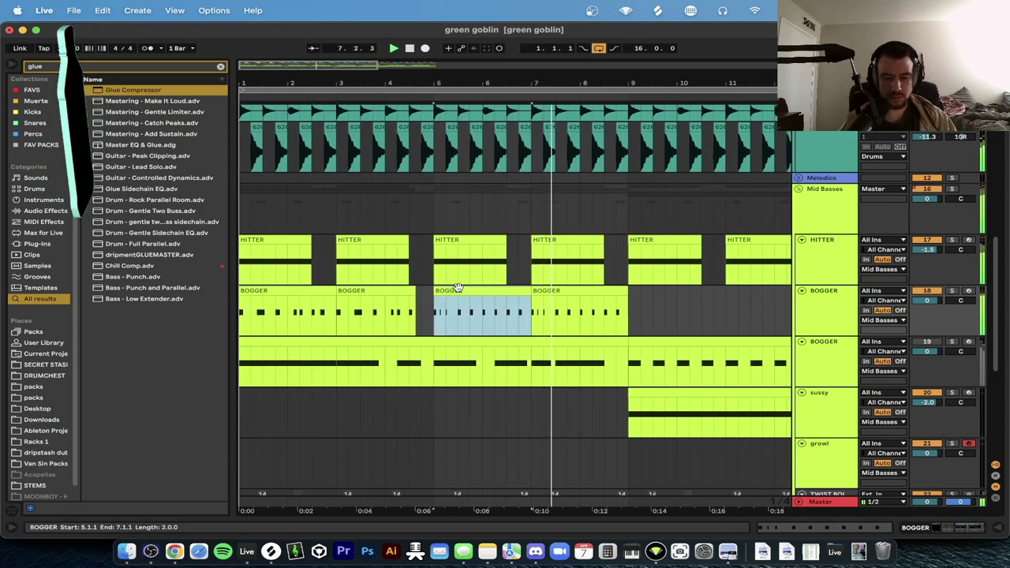
{"action": "left_click", "coordinate": [289, 290]}
{"action": "key", "text": "super+c"}
{"action": "left_click", "coordinate": [466, 291]}
{"action": "key", "text": "super+v"}
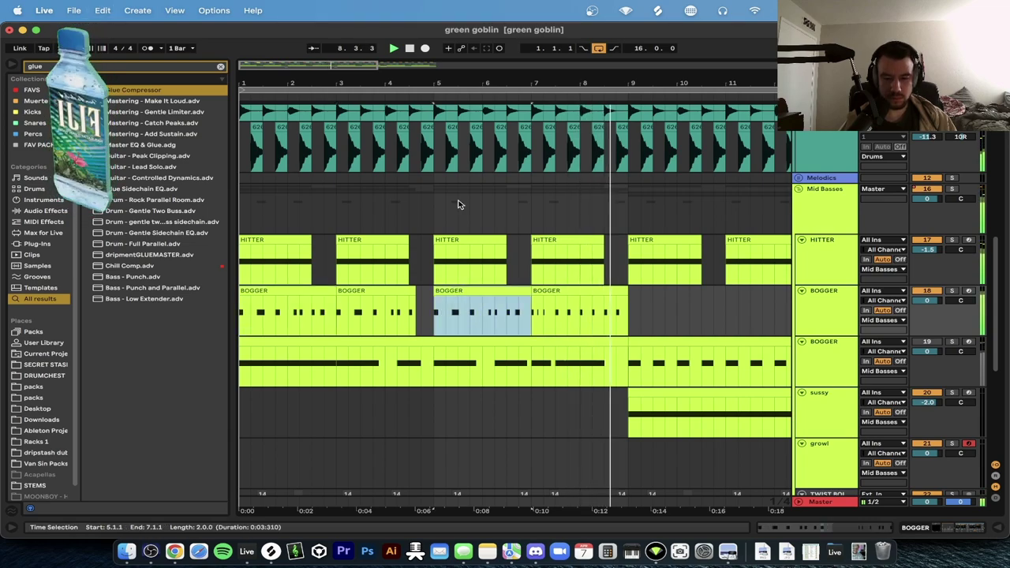
Restart playback from 1.1.1 and hide the browser to widen the arrangement.
{"action": "double_click", "coordinate": [409, 49]}
{"action": "key", "text": "space"}
{"action": "scroll", "coordinate": [352, 345], "scroll_direction": "down", "scroll_amount": 2}
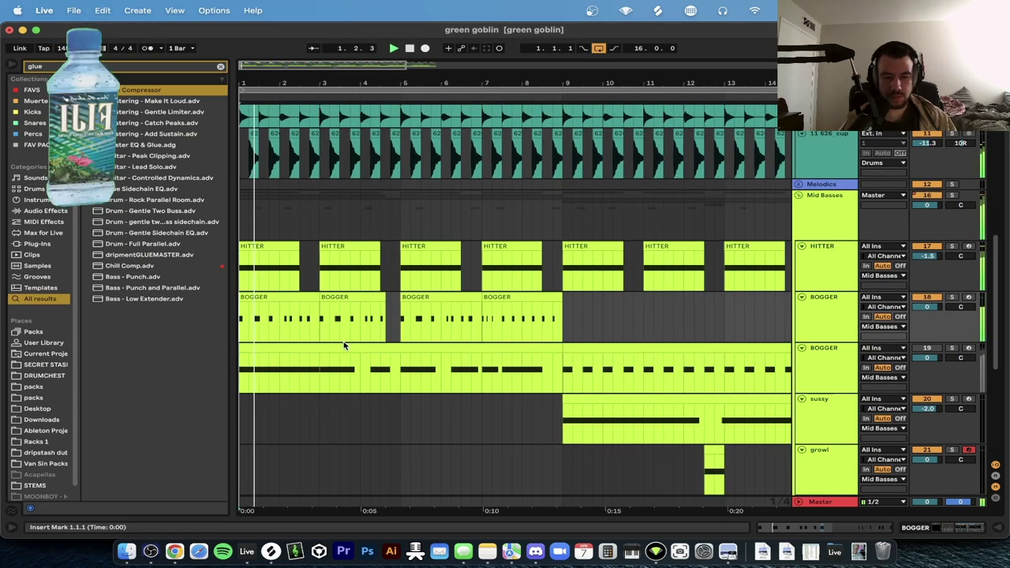
{"action": "double_click", "coordinate": [231, 311]}
{"action": "scroll", "coordinate": [232, 314], "scroll_direction": "up", "scroll_amount": 1}
{"action": "scroll", "coordinate": [233, 314], "scroll_direction": "down", "scroll_amount": 1}
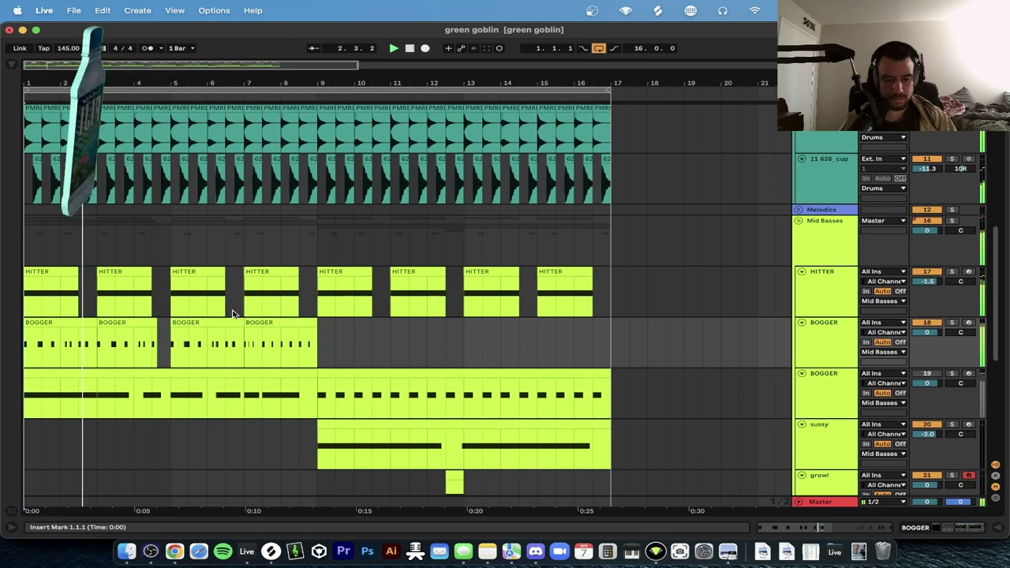
Duplicate the KOMPANY snare's four-bar range from bar 1 to 5 three times, filling the track up to bar 17.
{"action": "scroll", "coordinate": [233, 314], "scroll_direction": "up", "scroll_amount": 8}
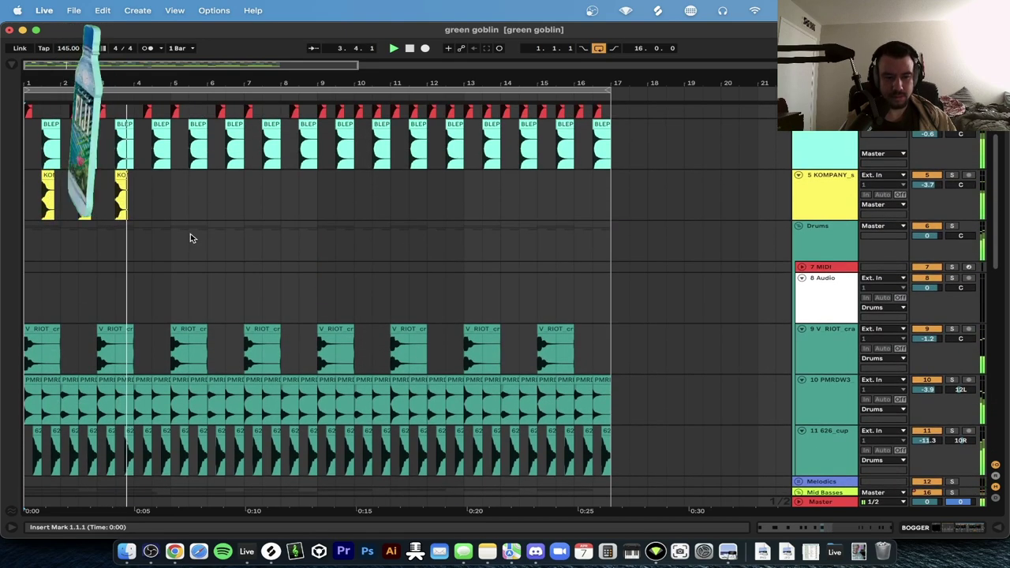
{"action": "left_click_drag", "start_coordinate": [171, 210], "coordinate": [23, 206]}
{"action": "key", "text": "super+d"}
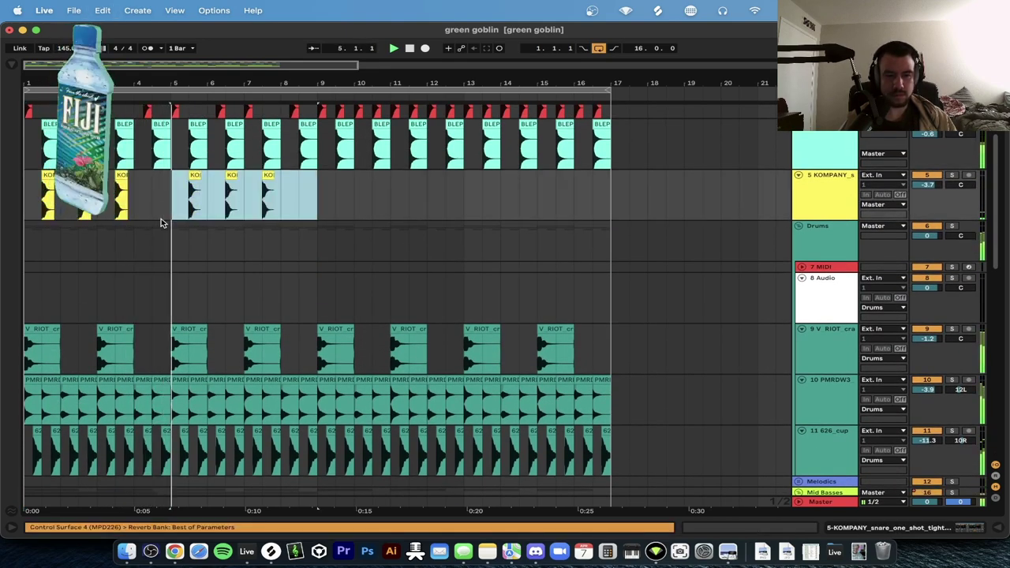
{"action": "key", "text": "super+d"}
{"action": "key", "text": "super+d"}
{"action": "left_click", "coordinate": [172, 205]}
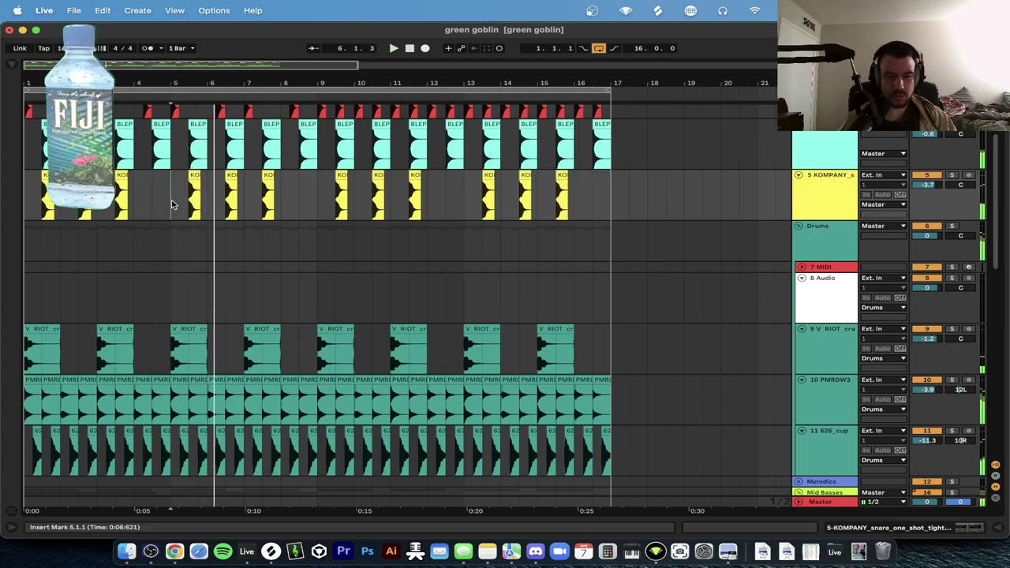
In the BOGGER clip at bar 5, move D0 notes to 1.2.1 and 1.3.3, and duplicate the latter to 1.4.1.
{"action": "scroll", "coordinate": [172, 205], "scroll_direction": "down", "scroll_amount": 10}
{"action": "left_click", "coordinate": [180, 279]}
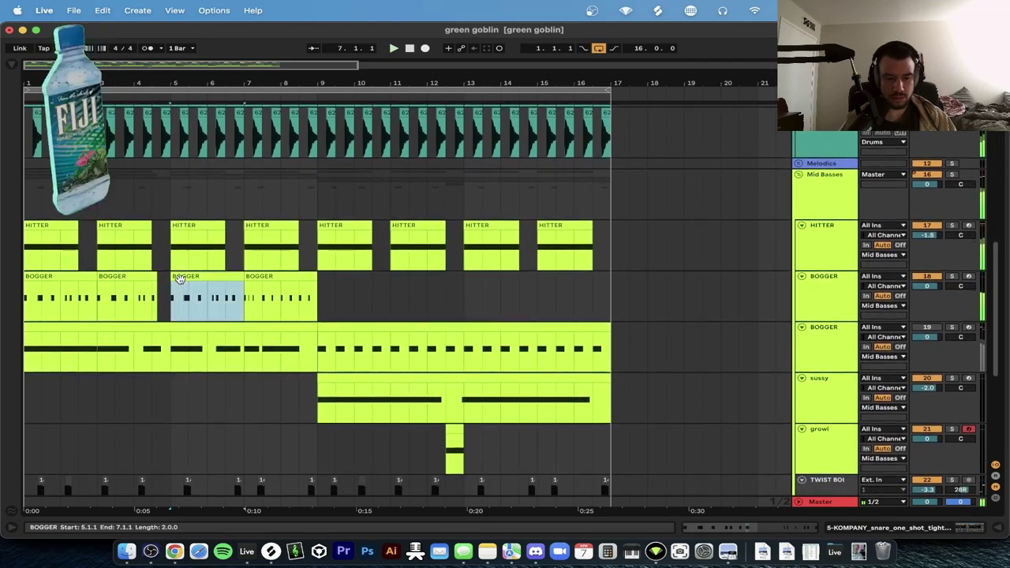
{"action": "double_click", "coordinate": [180, 279]}
{"action": "left_click", "coordinate": [352, 403]}
{"action": "key", "text": "space"}
{"action": "left_click_drag", "start_coordinate": [351, 402], "coordinate": [314, 404]}
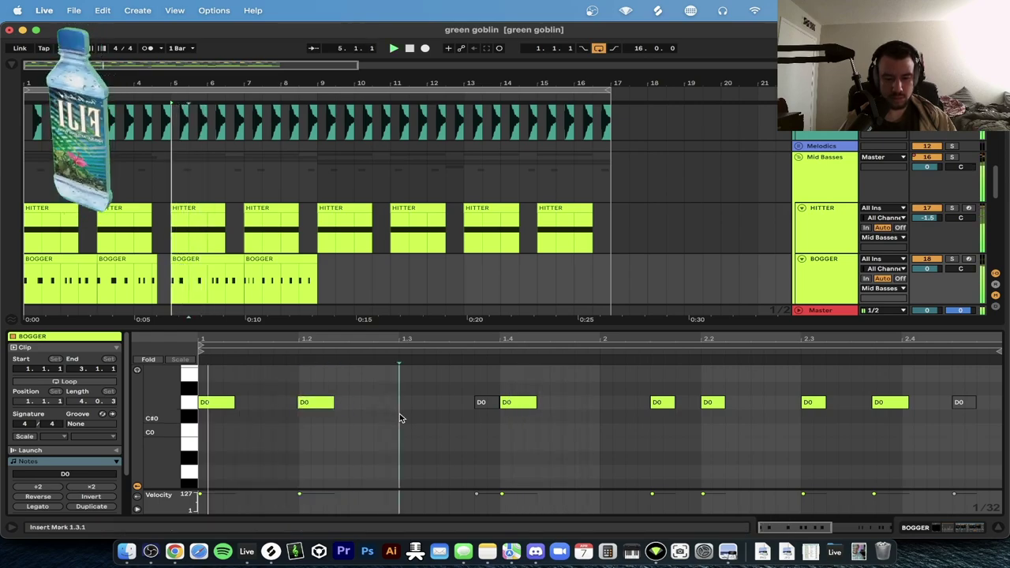
{"action": "left_click_drag", "start_coordinate": [512, 404], "coordinate": [467, 406]}
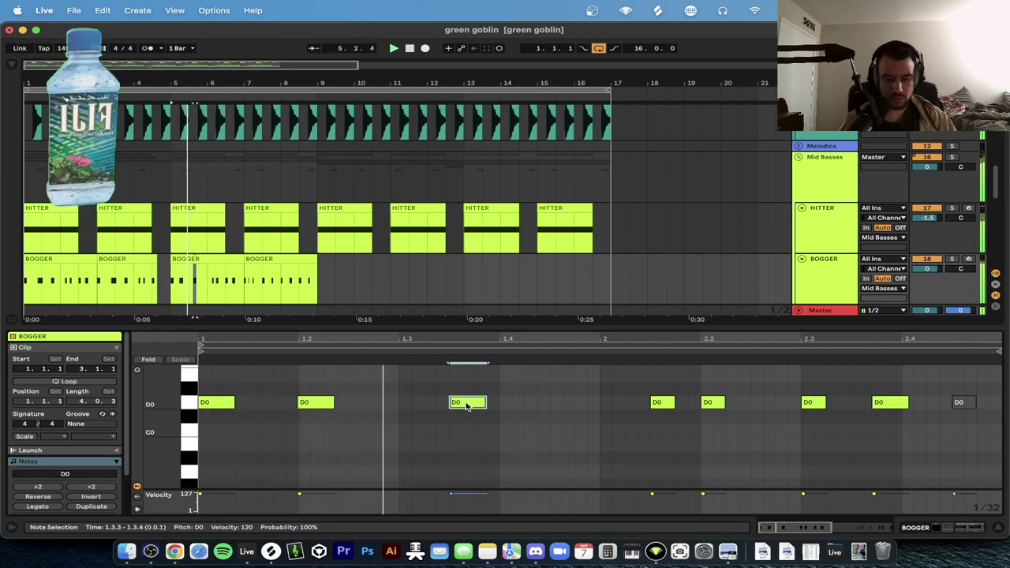
{"action": "key", "text": "super+d"}
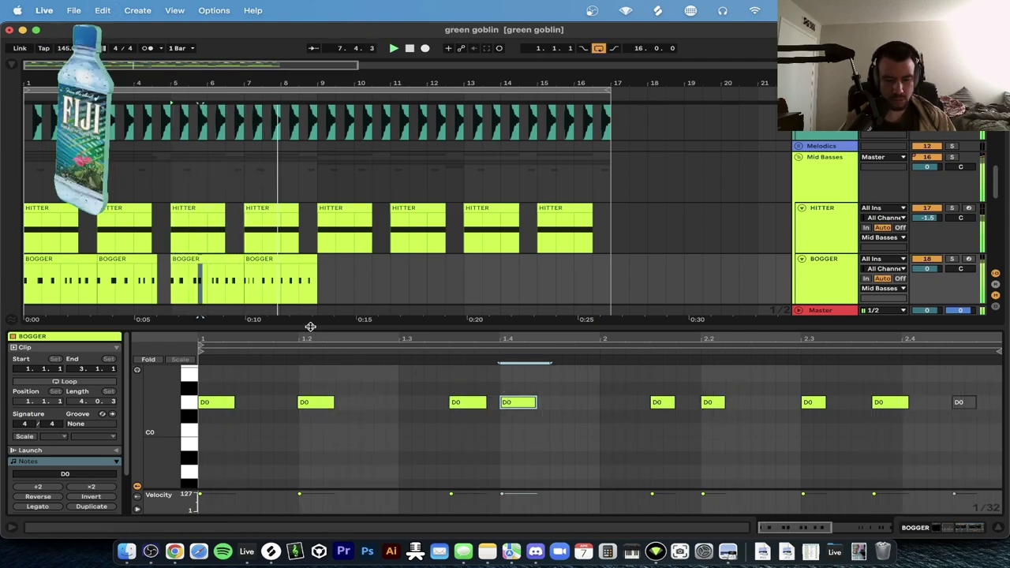
Lengthen all D0 notes in the BOGGER clip at bar 7 by a 1/32 note and play it back.
{"action": "left_click", "coordinate": [280, 276]}
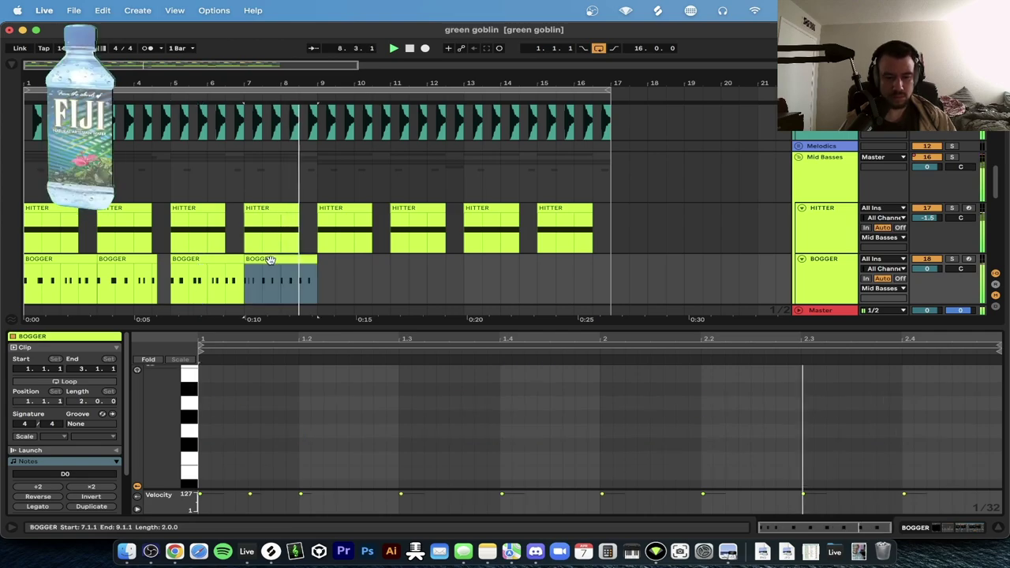
{"action": "scroll", "coordinate": [342, 426], "scroll_direction": "up", "scroll_amount": 3}
{"action": "left_click", "coordinate": [343, 427]}
{"action": "key", "text": "space"}
{"action": "key", "text": "super+a"}
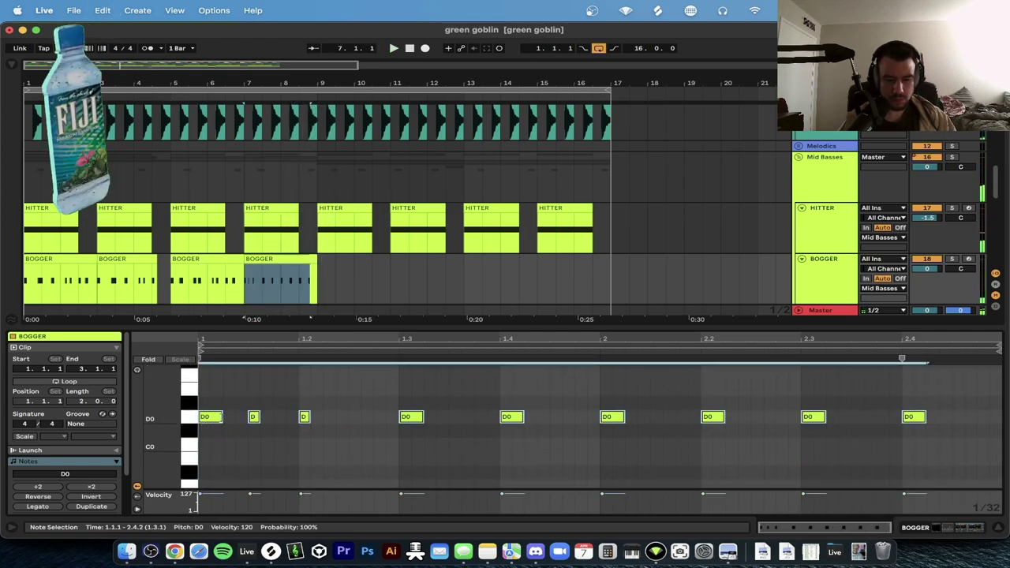
{"action": "left_click_drag", "start_coordinate": [222, 417], "coordinate": [234, 418]}
{"action": "key", "text": "space"}
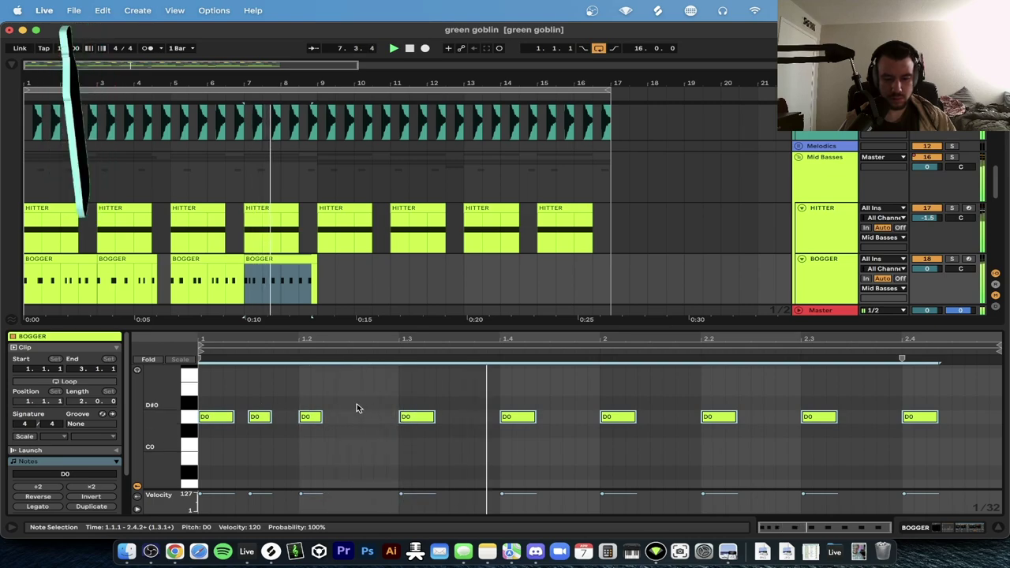
Play the arrangement from bar 1 with the note editor closed to check the edited BOGGER rhythm.
{"action": "left_click", "coordinate": [75, 260]}
{"action": "key", "text": "space"}
{"action": "key", "text": "space"}
{"action": "left_click", "coordinate": [127, 328]}
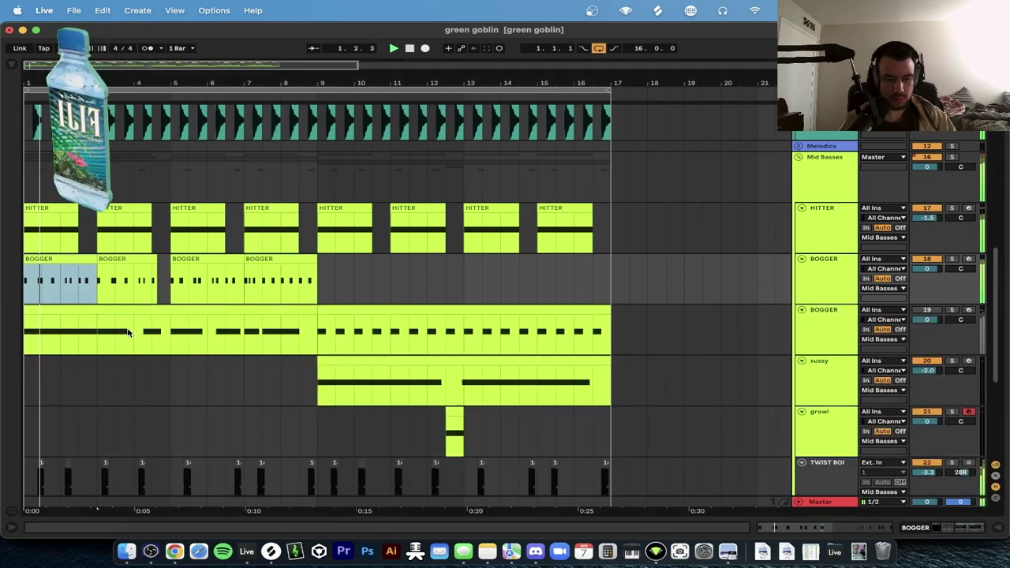
{"action": "scroll", "coordinate": [128, 331], "scroll_direction": "up", "scroll_amount": 3}
{"action": "scroll", "coordinate": [83, 350], "scroll_direction": "down", "scroll_amount": 4}
{"action": "scroll", "coordinate": [74, 318], "scroll_direction": "up", "scroll_amount": 4}
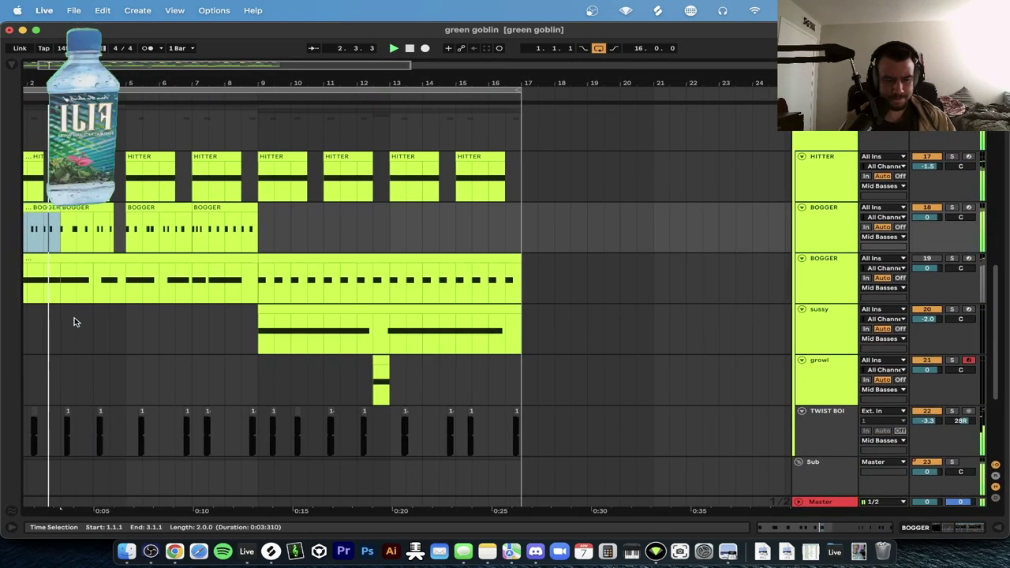
{"action": "scroll", "coordinate": [74, 317], "scroll_direction": "up", "scroll_amount": 1}
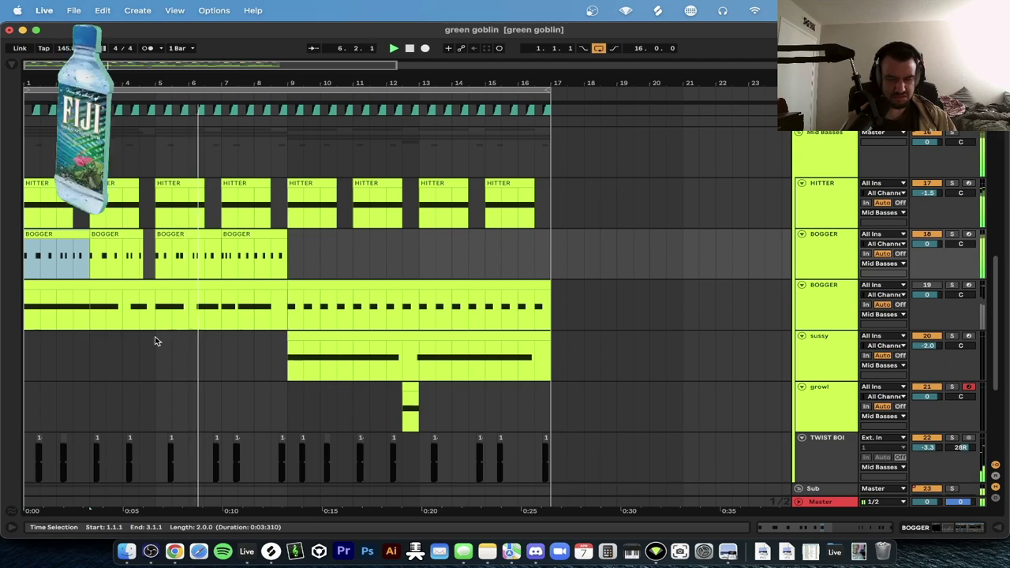
In the BOGGER clip at bar 5, move the 1.3.3 note to 1.3.1 and try a short D0 note at 2.1.1, removing it again.
{"action": "double_click", "coordinate": [183, 257]}
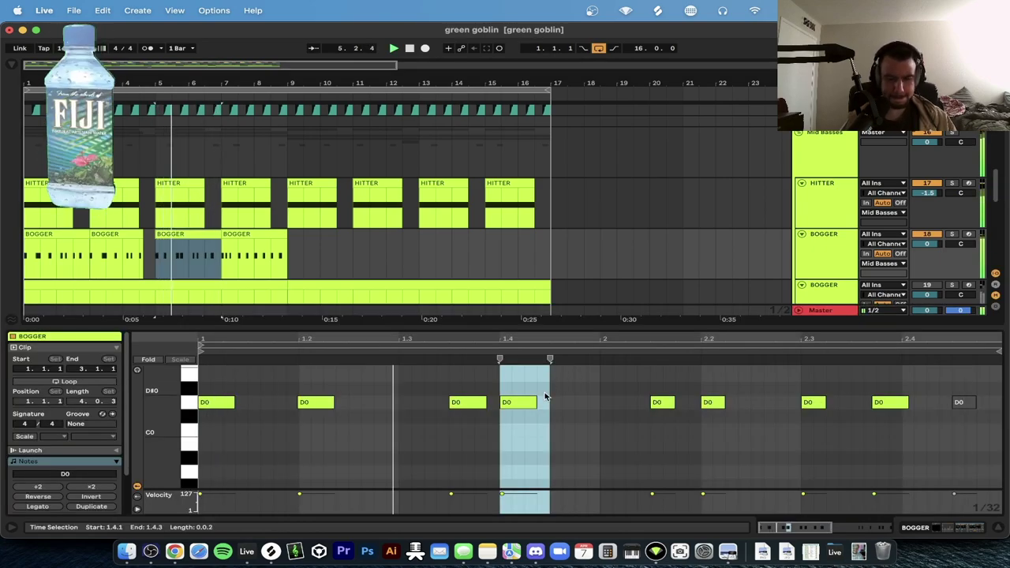
{"action": "double_click", "coordinate": [614, 404]}
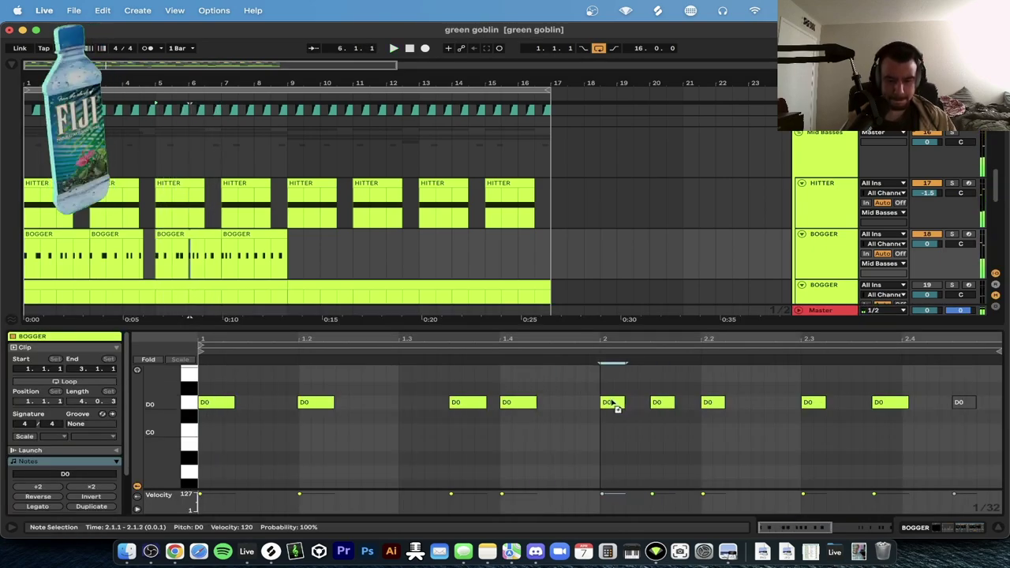
{"action": "left_click_drag", "start_coordinate": [467, 403], "coordinate": [418, 403]}
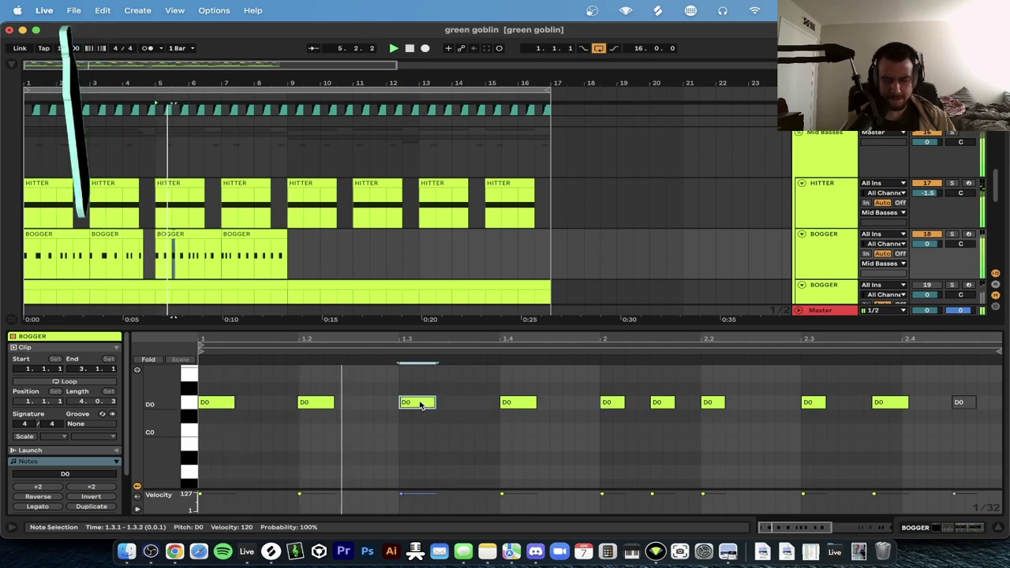
{"action": "double_click", "coordinate": [606, 407]}
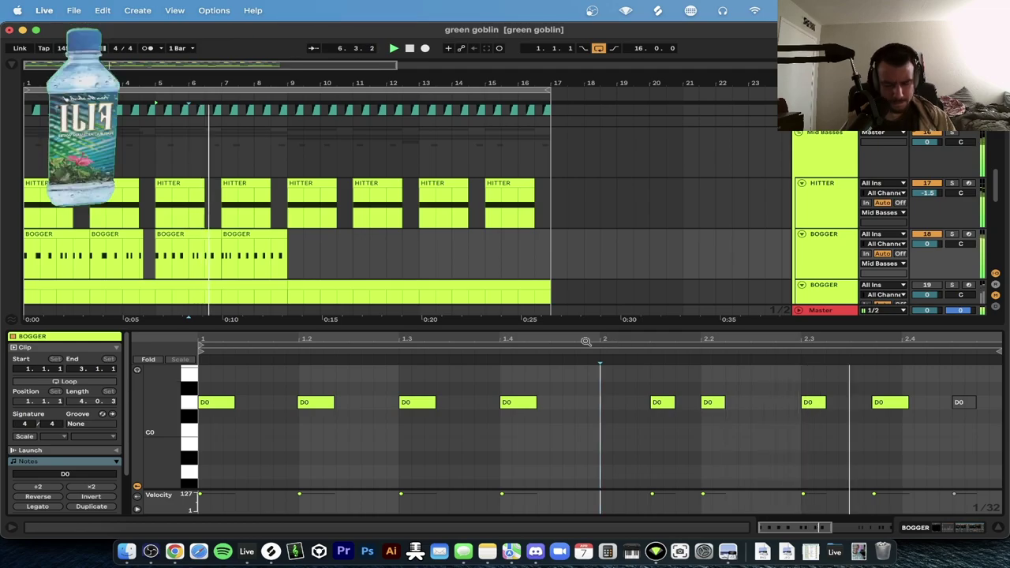
Close the note editor and delete the TWIST BOI audio clip at 6.4.1.
{"action": "key", "text": "super+alt+l"}
{"action": "scroll", "coordinate": [419, 313], "scroll_direction": "down", "scroll_amount": 2}
{"action": "key", "text": "space"}
{"action": "key", "text": "space"}
{"action": "scroll", "coordinate": [183, 286], "scroll_direction": "up", "scroll_amount": 6}
{"action": "scroll", "coordinate": [185, 286], "scroll_direction": "down", "scroll_amount": 6}
{"action": "key", "text": "space"}
{"action": "key", "text": "space"}
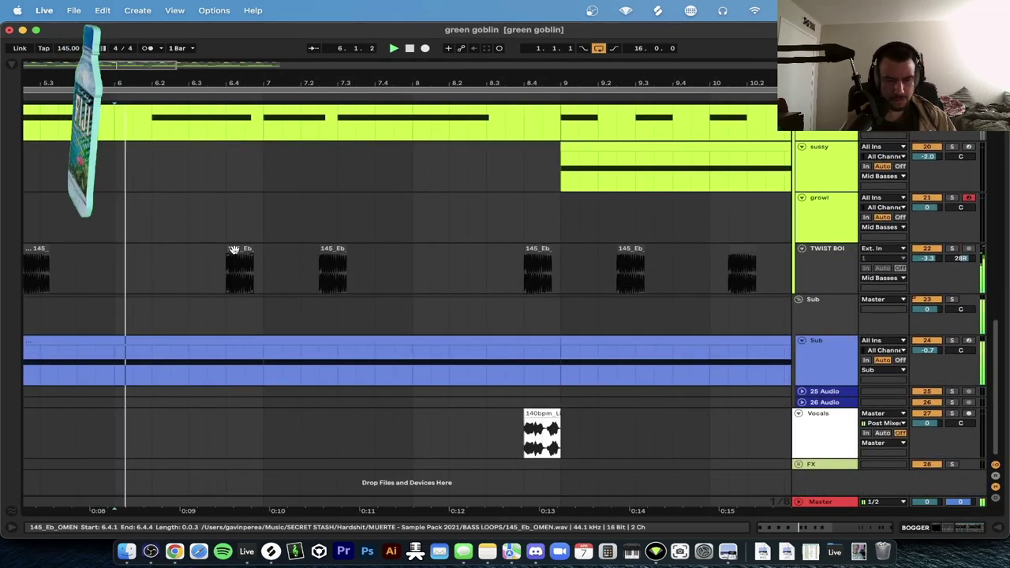
{"action": "left_click", "coordinate": [238, 249]}
{"action": "key", "text": "Delete"}
Shorten the Sub clip starting at 5.1.1 to end at 8.3.1 while playing from the beginning.
{"action": "scroll", "coordinate": [243, 249], "scroll_direction": "down", "scroll_amount": 6}
{"action": "double_click", "coordinate": [416, 50]}
{"action": "key", "text": "plus"}
{"action": "key", "text": "plus"}
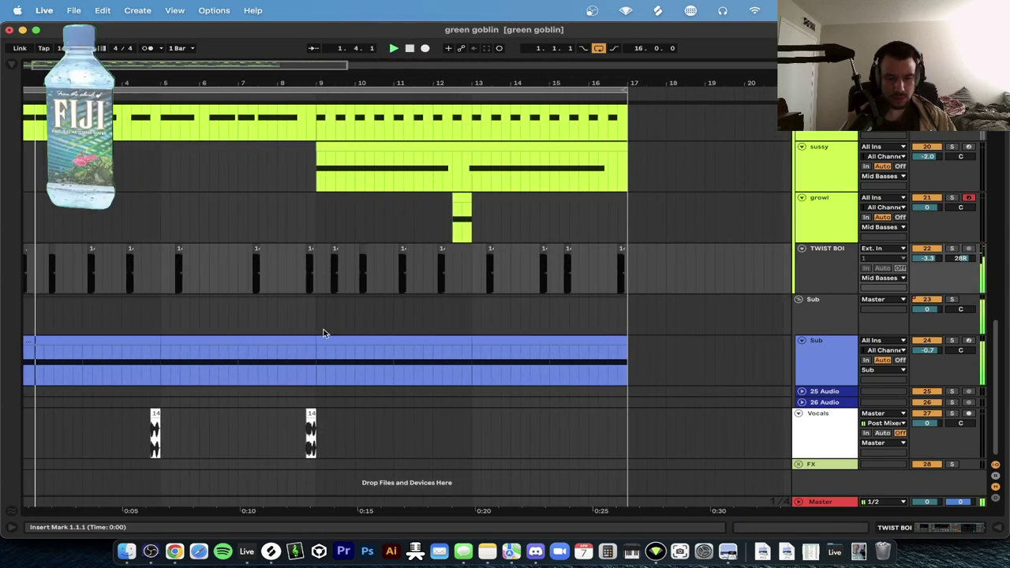
{"action": "left_click", "coordinate": [310, 344]}
{"action": "left_click_drag", "start_coordinate": [310, 343], "coordinate": [292, 343]}
{"action": "scroll", "coordinate": [292, 343], "scroll_direction": "left", "scroll_amount": 3}
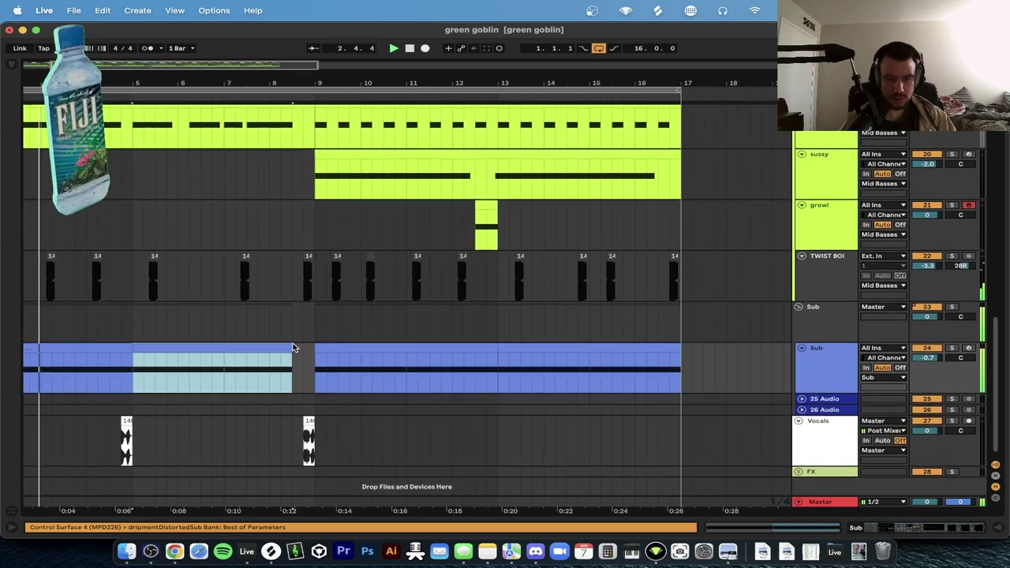
{"action": "scroll", "coordinate": [293, 343], "scroll_direction": "down", "scroll_amount": 1}
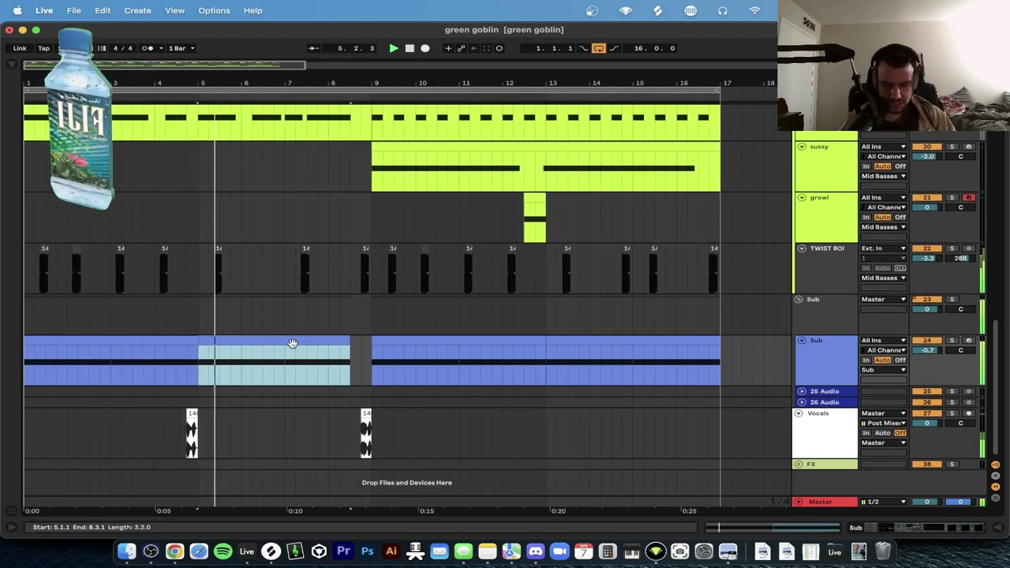
Open the BOGGER clip at bar 5 for note editing.
{"action": "scroll", "coordinate": [293, 343], "scroll_direction": "up", "scroll_amount": 3}
{"action": "scroll", "coordinate": [291, 330], "scroll_direction": "up", "scroll_amount": 2}
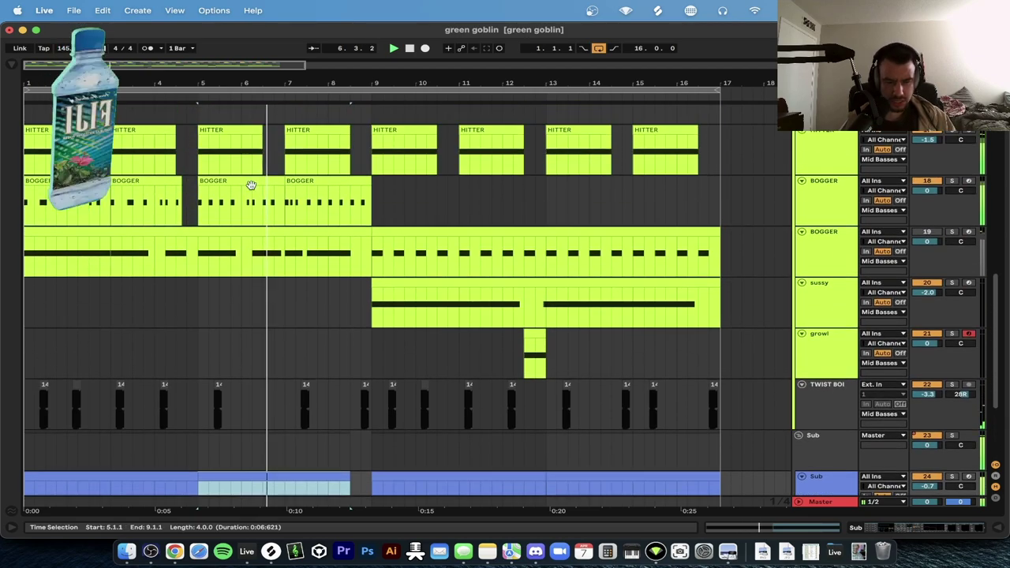
{"action": "double_click", "coordinate": [241, 203]}
{"action": "left_click_drag", "start_coordinate": [495, 428], "coordinate": [135, 332]}
{"action": "left_click_drag", "start_coordinate": [601, 416], "coordinate": [481, 394]}
{"action": "key", "text": "super+d"}
{"action": "left_click_drag", "start_coordinate": [642, 404], "coordinate": [618, 405]}
{"action": "key", "text": "super+z"}
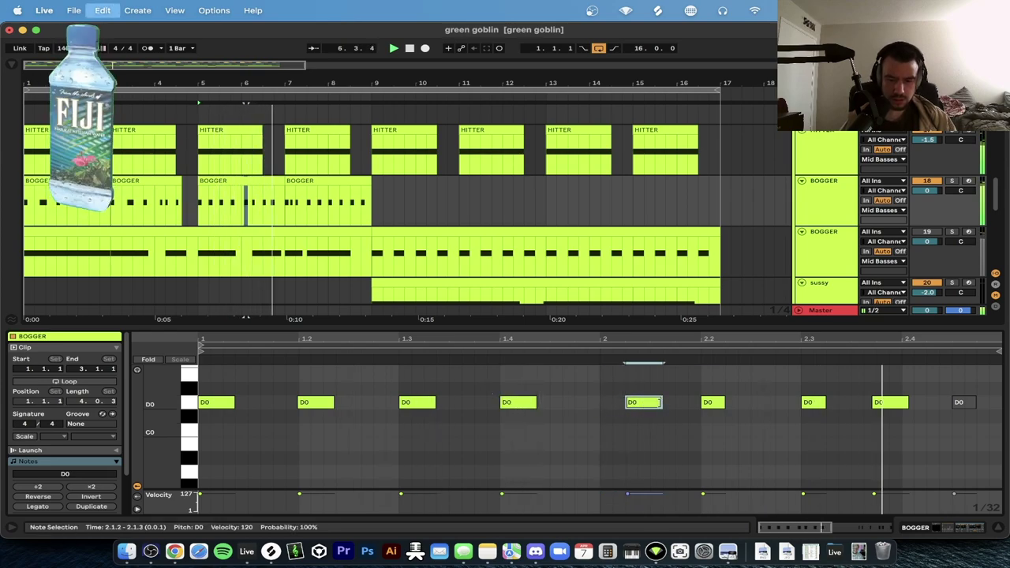
{"action": "key", "text": "super+z"}
Copy the D0 note at 1.4.1 to 2.1.1 in the BOGGER clip and close the note editor.
{"action": "left_click_drag", "start_coordinate": [521, 404], "coordinate": [621, 404]}
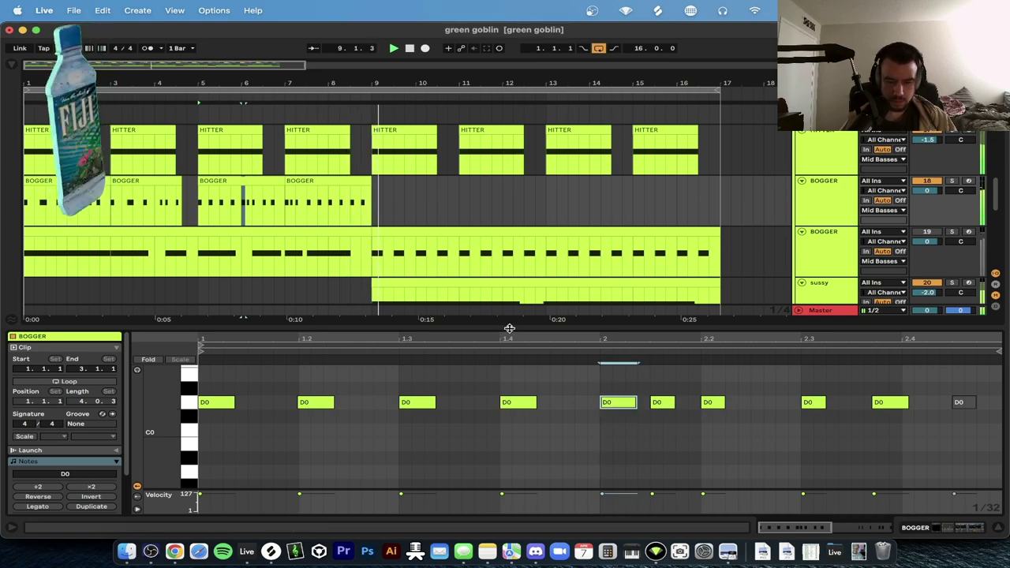
{"action": "key", "text": "super+alt+l"}
{"action": "scroll", "coordinate": [511, 334], "scroll_direction": "down", "scroll_amount": 2}
{"action": "scroll", "coordinate": [359, 347], "scroll_direction": "down", "scroll_amount": 3}
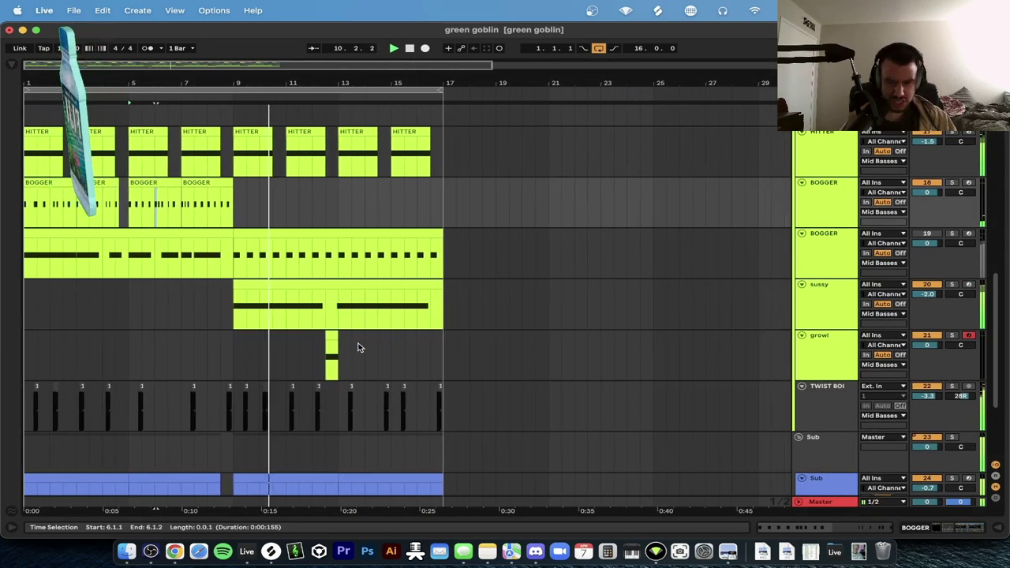
{"action": "scroll", "coordinate": [357, 347], "scroll_direction": "up", "scroll_amount": 2}
{"action": "scroll", "coordinate": [266, 231], "scroll_direction": "down", "scroll_amount": 2}
{"action": "scroll", "coordinate": [266, 232], "scroll_direction": "up", "scroll_amount": 1}
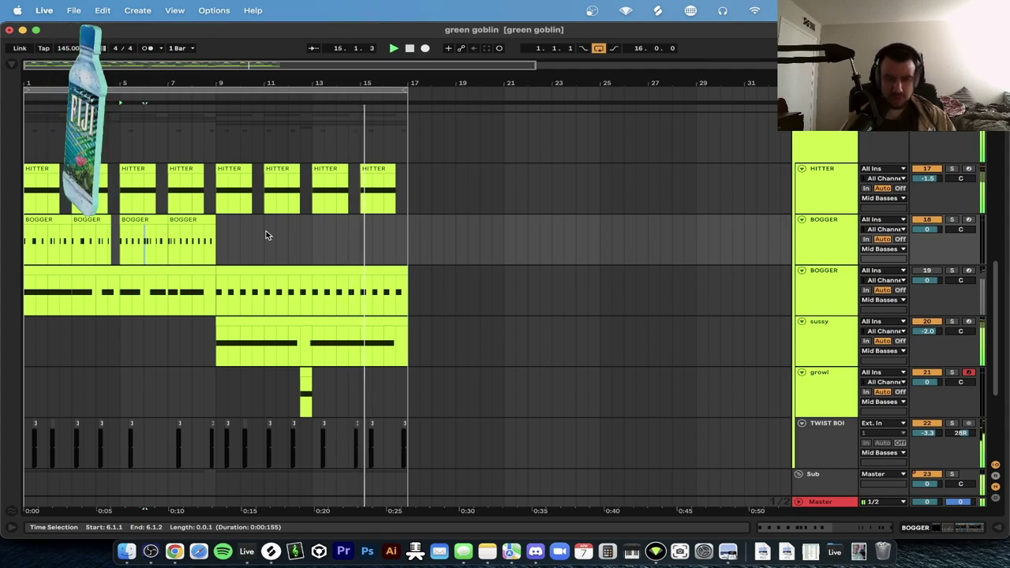
{"action": "scroll", "coordinate": [265, 230], "scroll_direction": "down", "scroll_amount": 2}
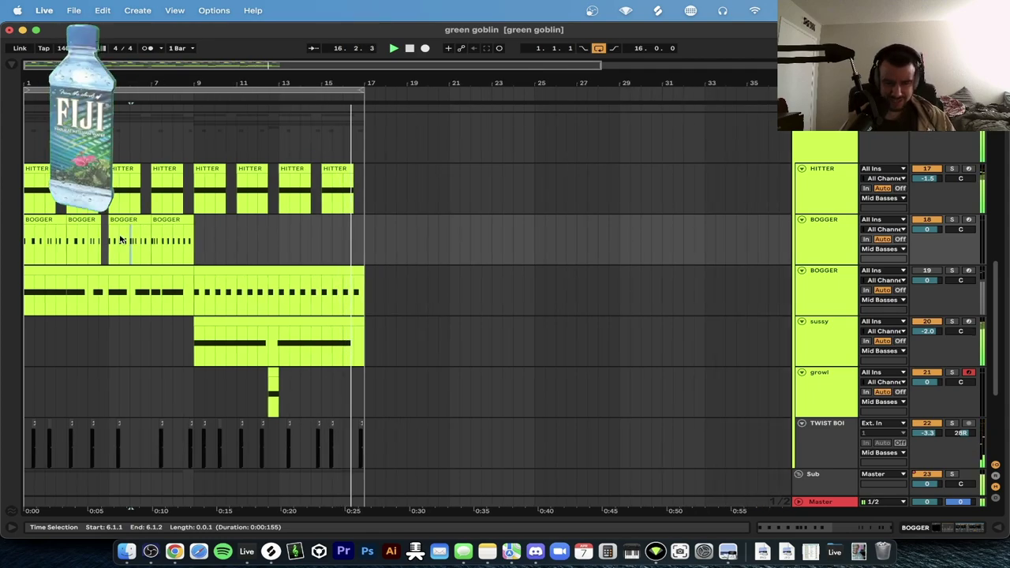